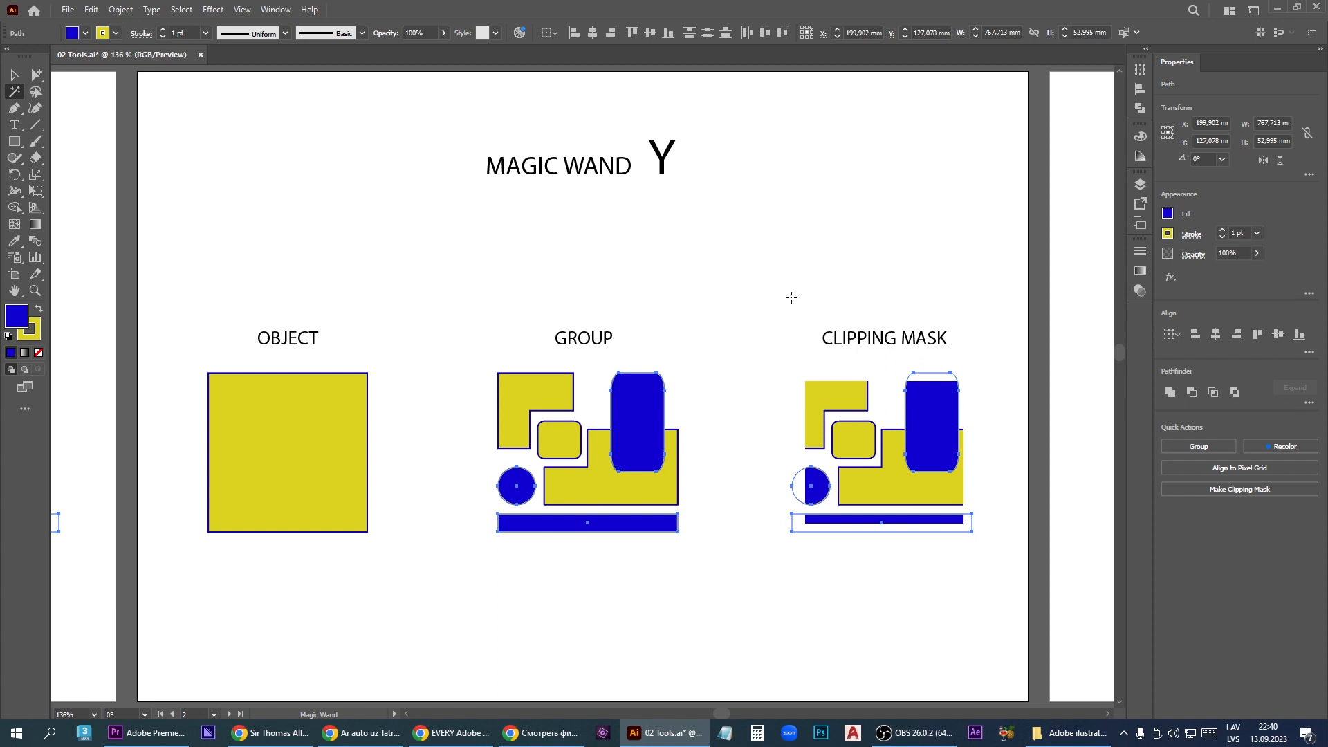
- Deselect everything and fit the Lasso Tool artboard in the window
mouse_move(795, 292)
mouse_down()
mouse_move(620, 308)
mouse_move(133, 296)
mouse_move(0, 274)
mouse_move(244, 322)
mouse_up()
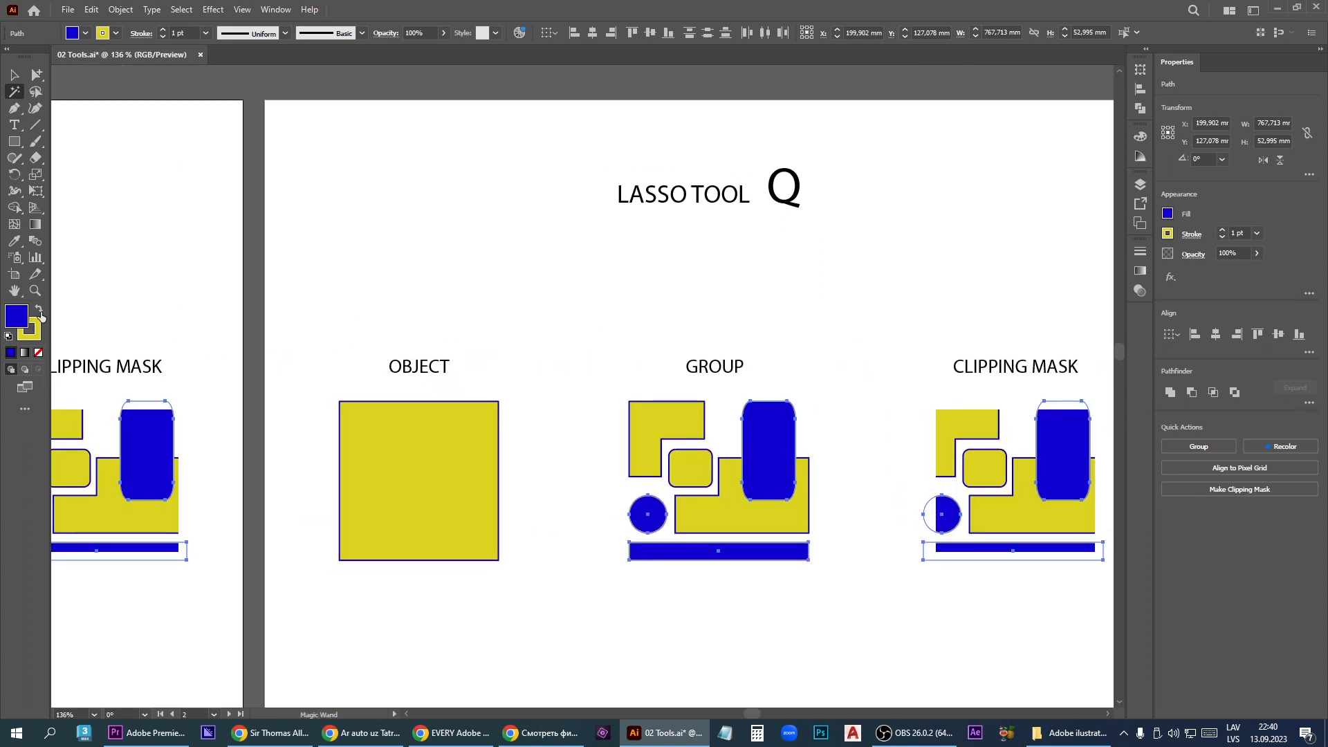
scroll(315, 288, down, 1)
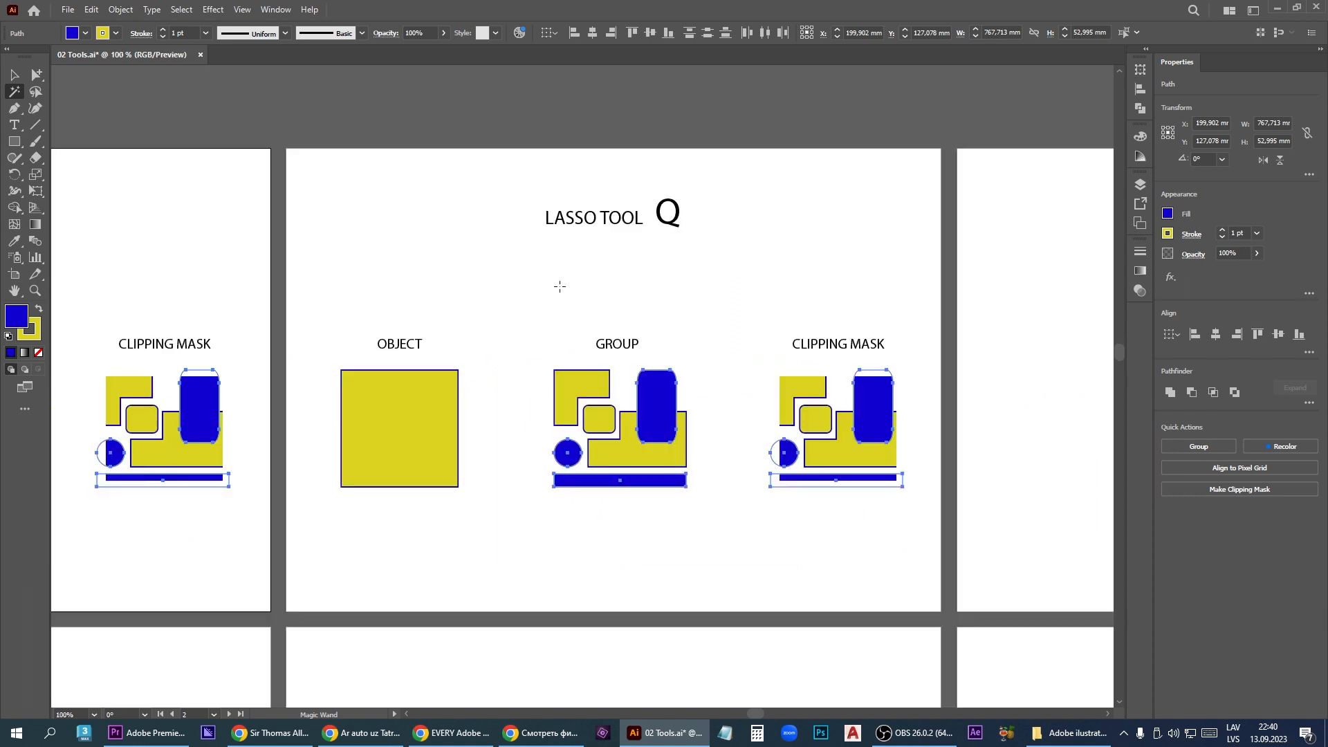
key(v)
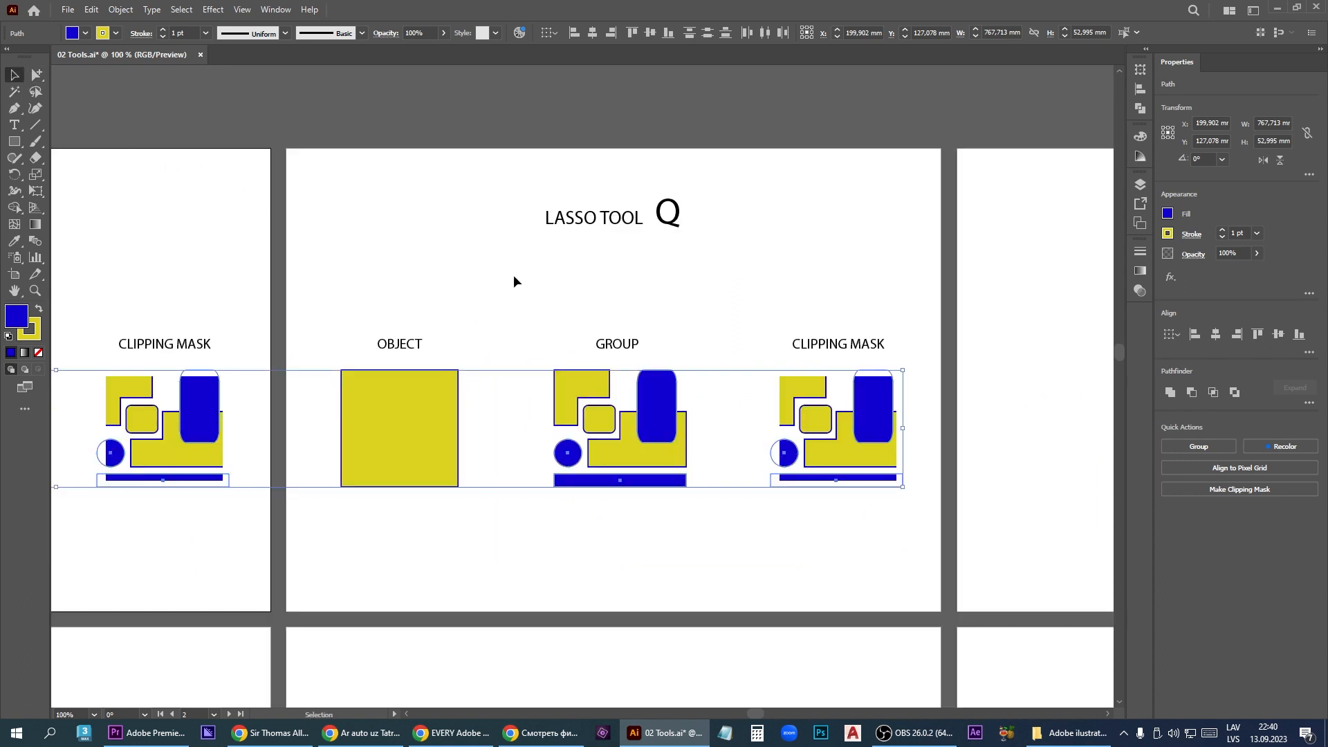
click(513, 277)
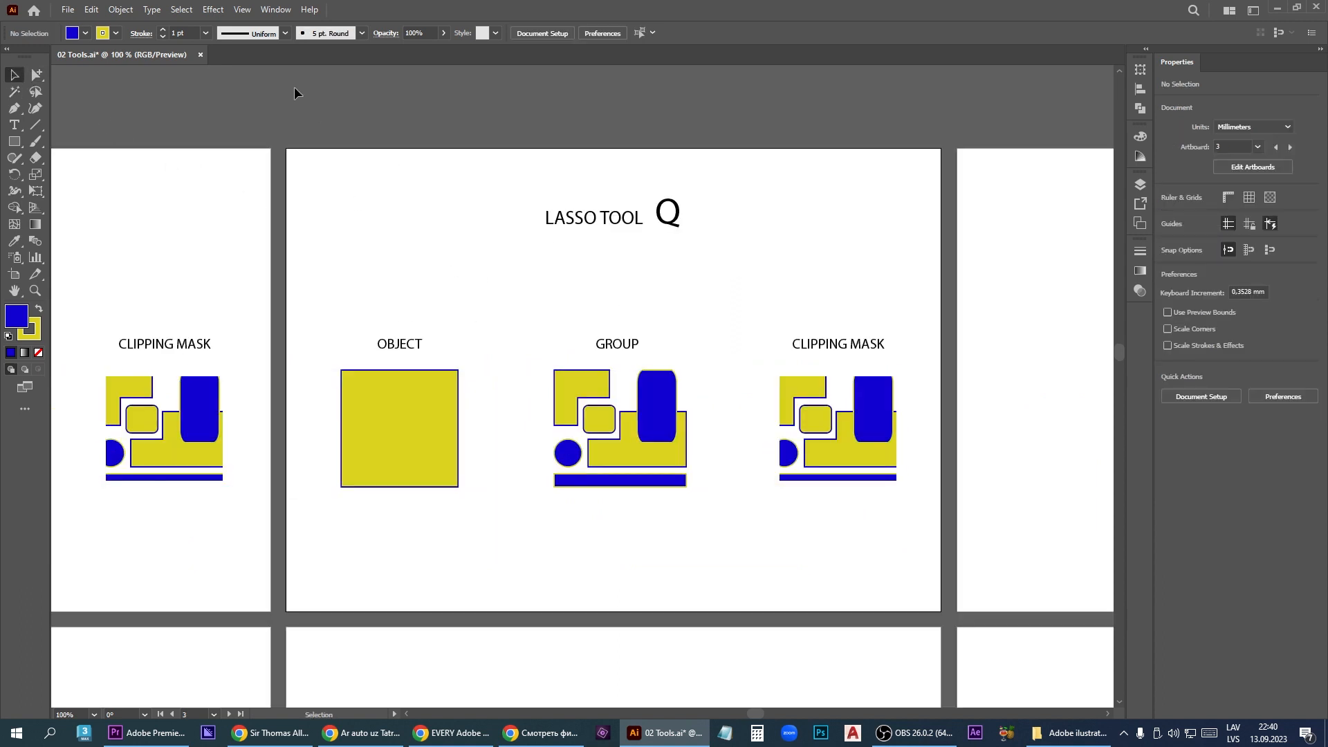
click(248, 10)
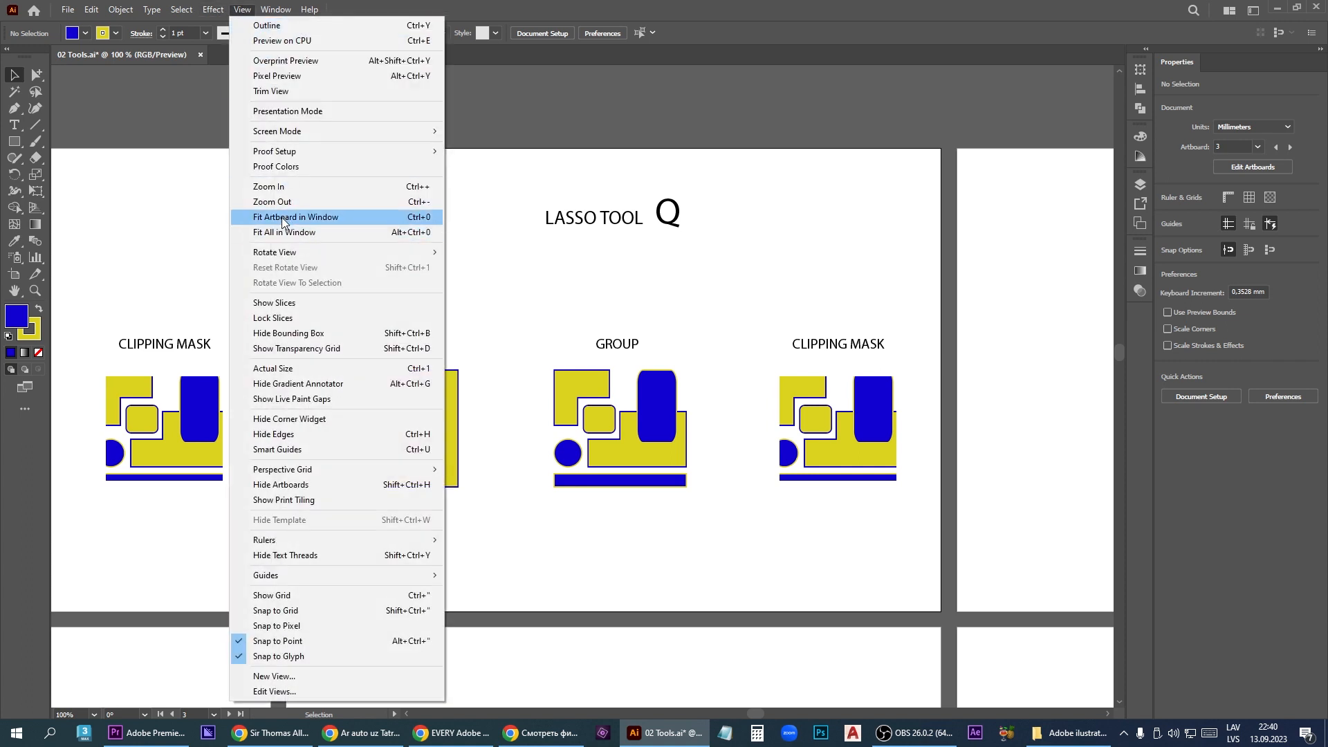
click(318, 217)
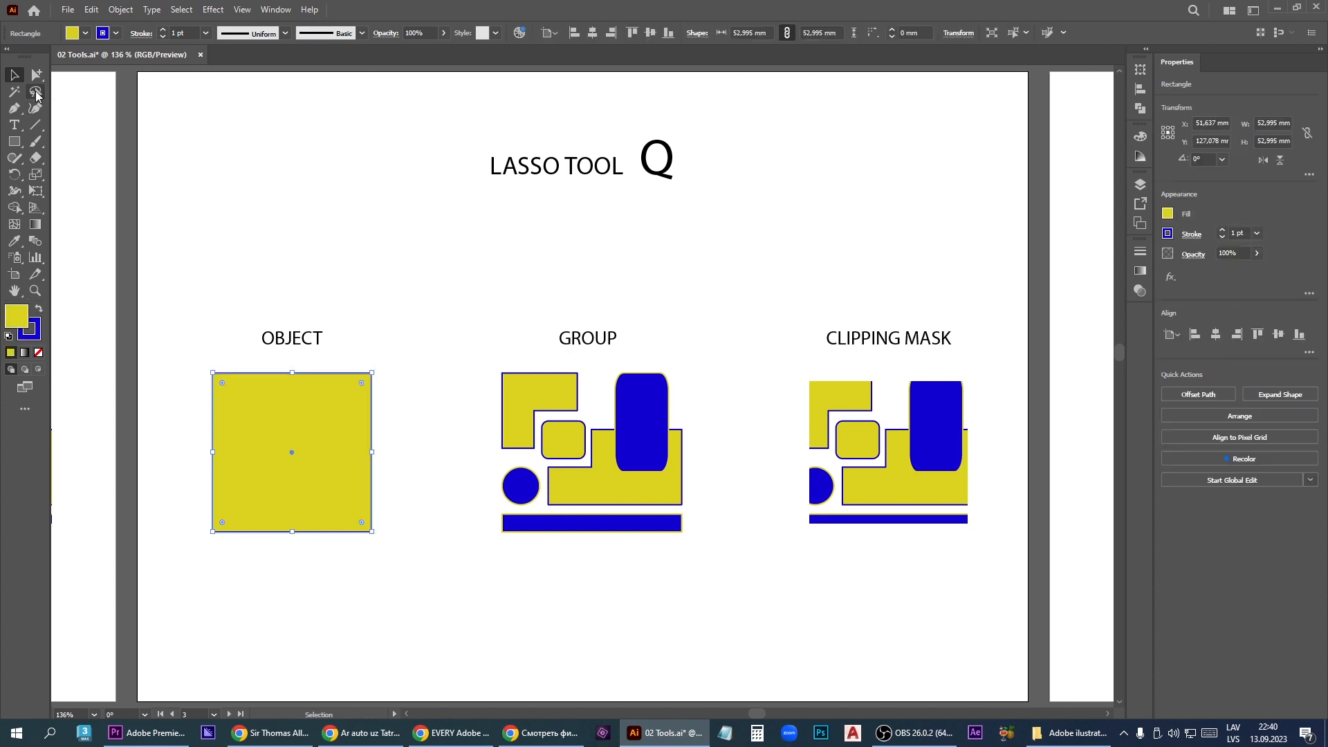
- Use the Lasso tool to select anchor points on the square object, then on shapes in the group and the clipping mask
click(39, 97)
mouse_move(435, 438)
mouse_down()
mouse_move(332, 429)
mouse_move(298, 522)
mouse_move(387, 564)
mouse_move(429, 518)
mouse_up()
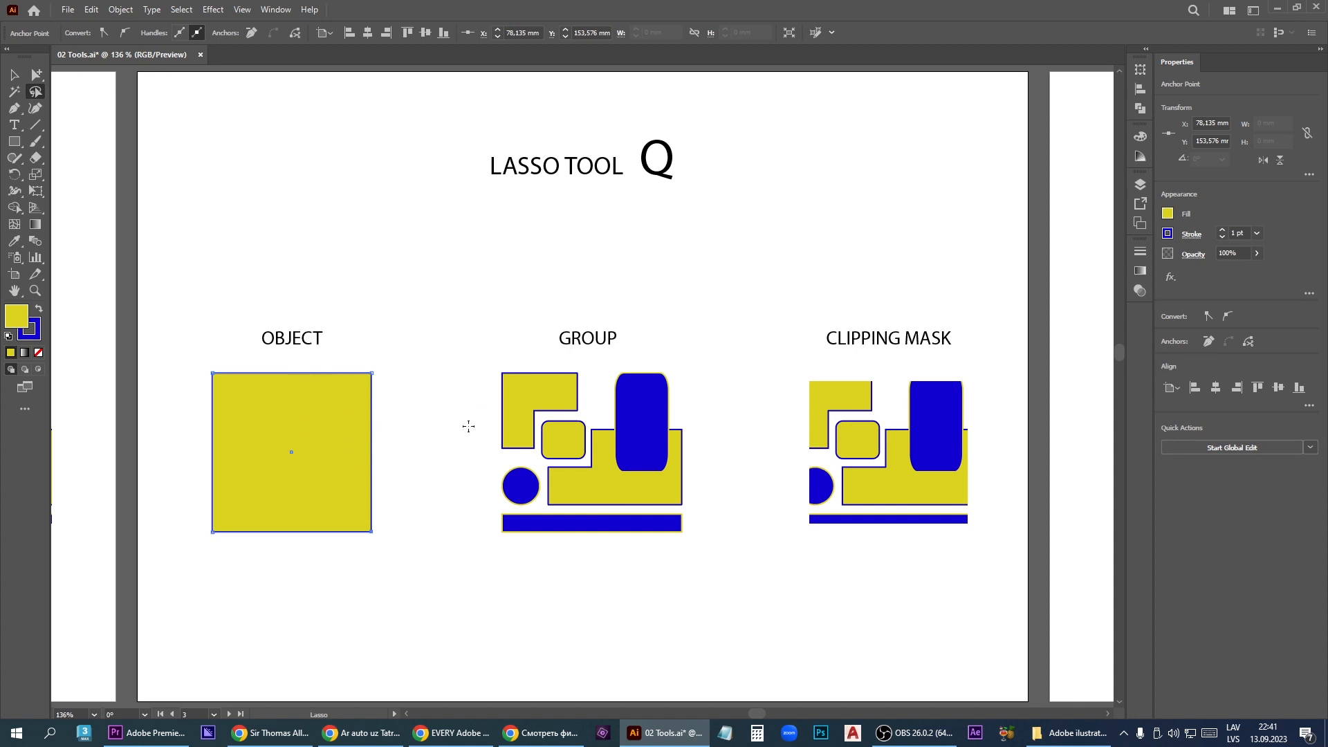
mouse_move(473, 370)
mouse_down()
mouse_move(596, 391)
mouse_move(537, 449)
mouse_move(465, 453)
mouse_up()
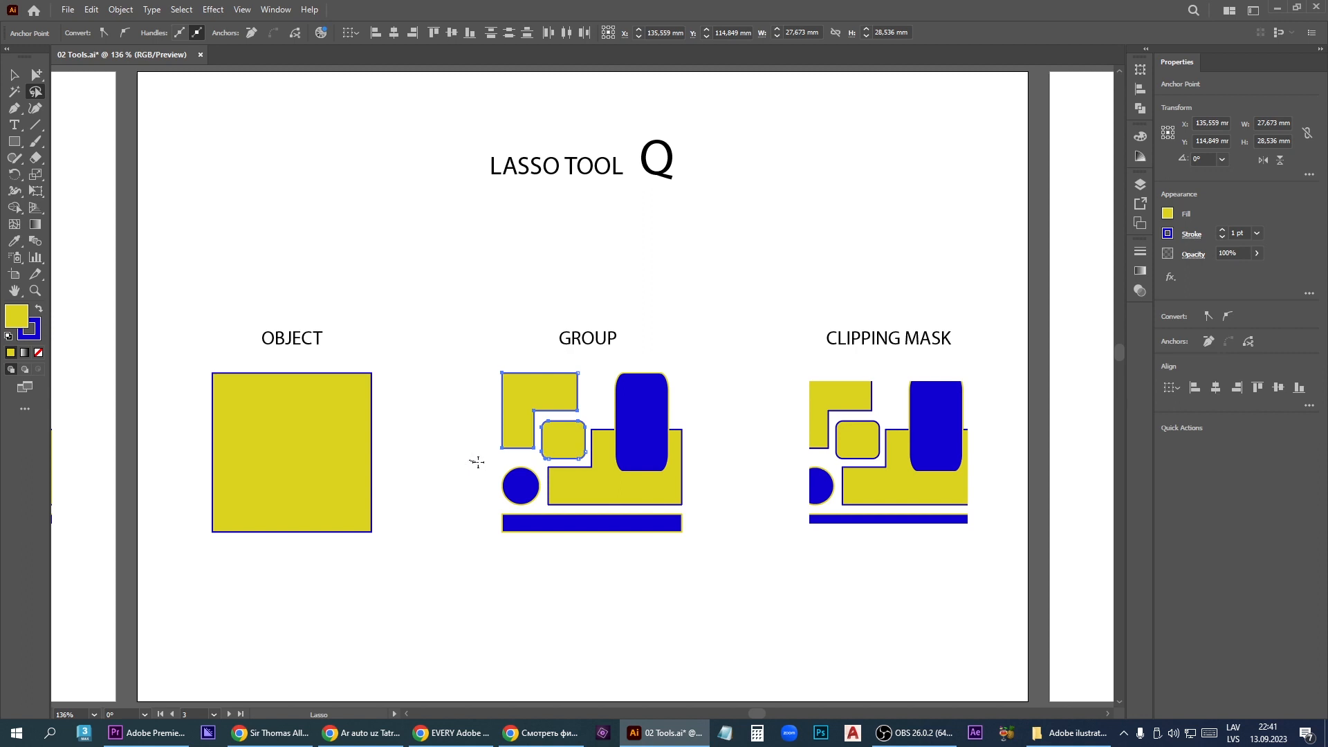
mouse_move(534, 449)
mouse_down()
mouse_move(543, 432)
mouse_move(601, 418)
mouse_move(567, 497)
mouse_move(525, 508)
mouse_move(471, 488)
mouse_up()
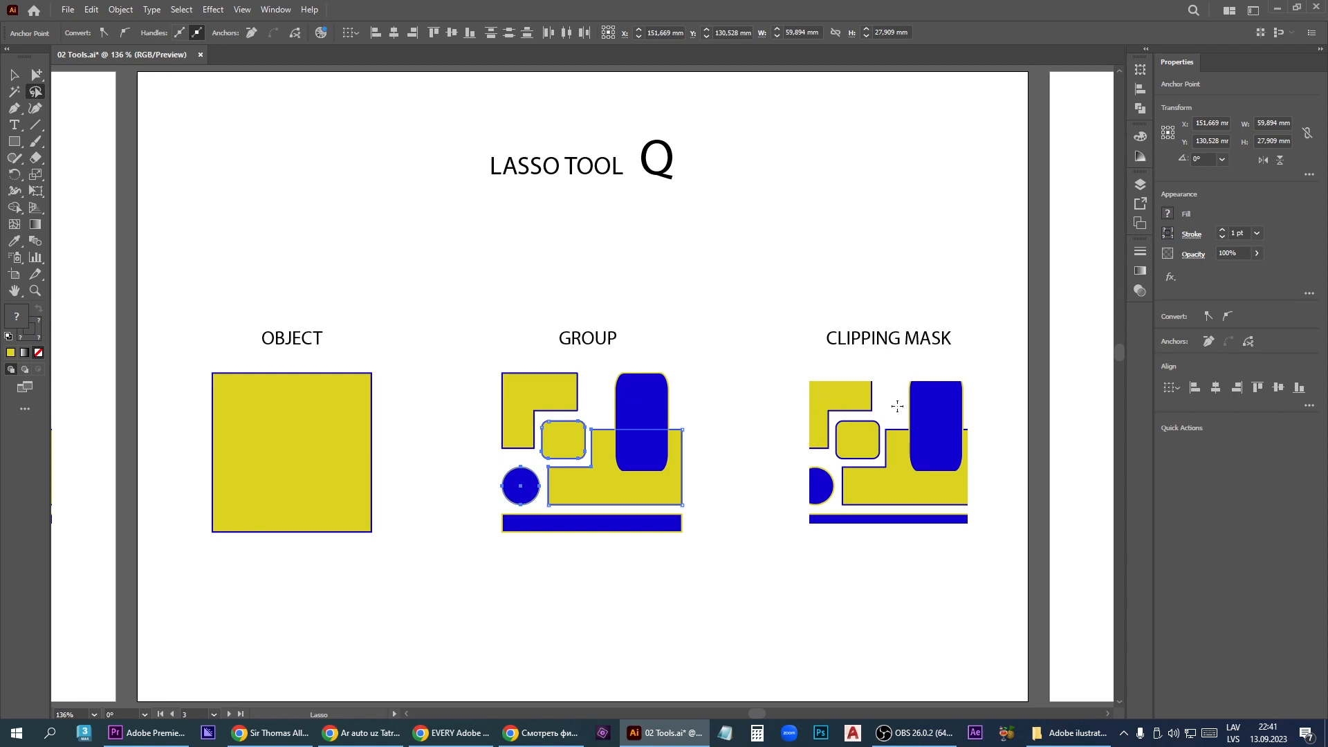
mouse_move(897, 406)
mouse_down()
mouse_move(835, 418)
mouse_move(819, 444)
mouse_move(882, 467)
mouse_up()
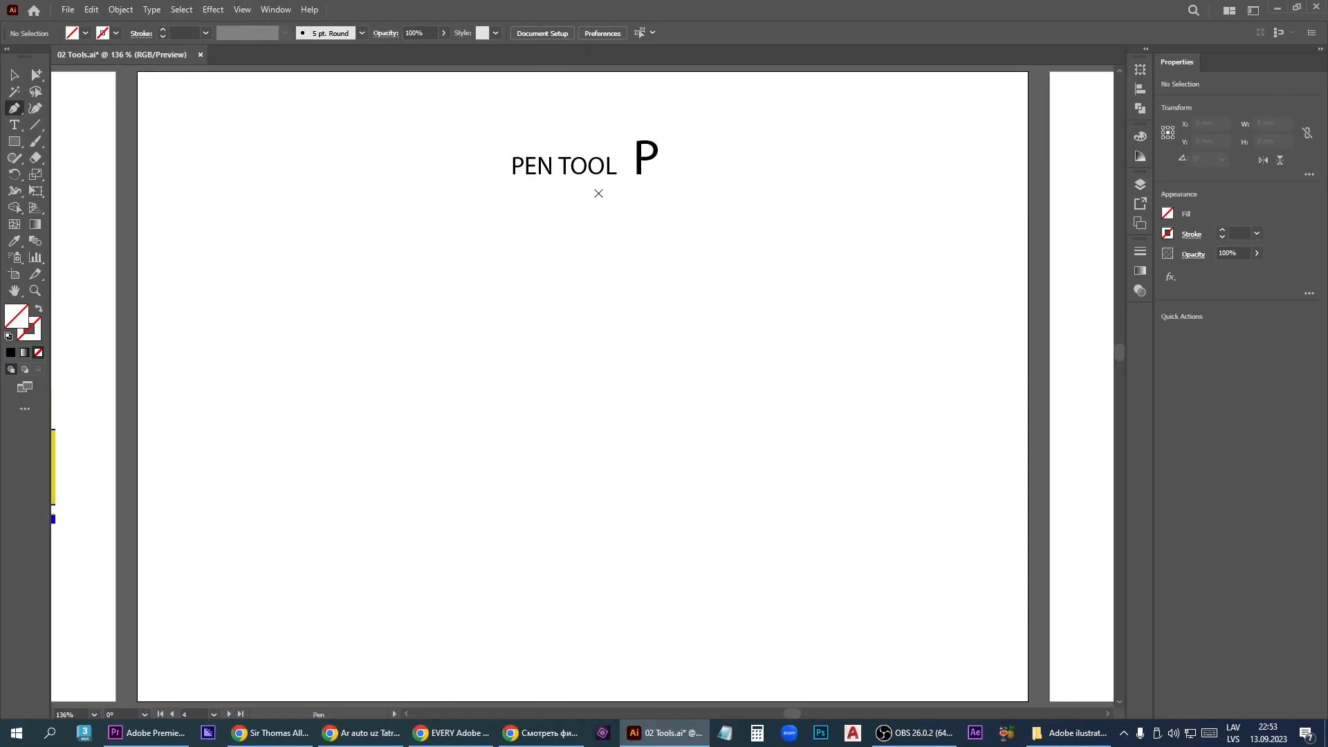
- On the Pen Tool artboard, start a path with the Pen tool, placing five corner points in a zigzag of straight segments
click(20, 116)
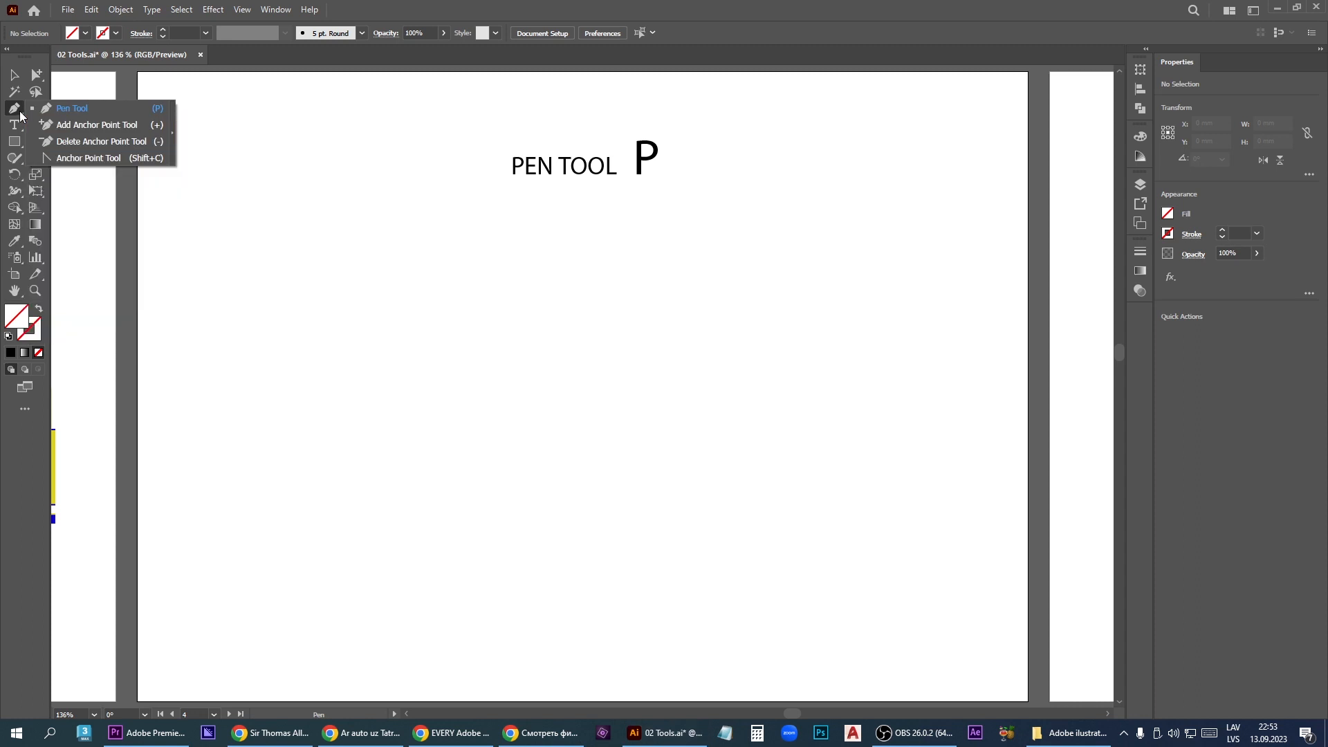
click(74, 112)
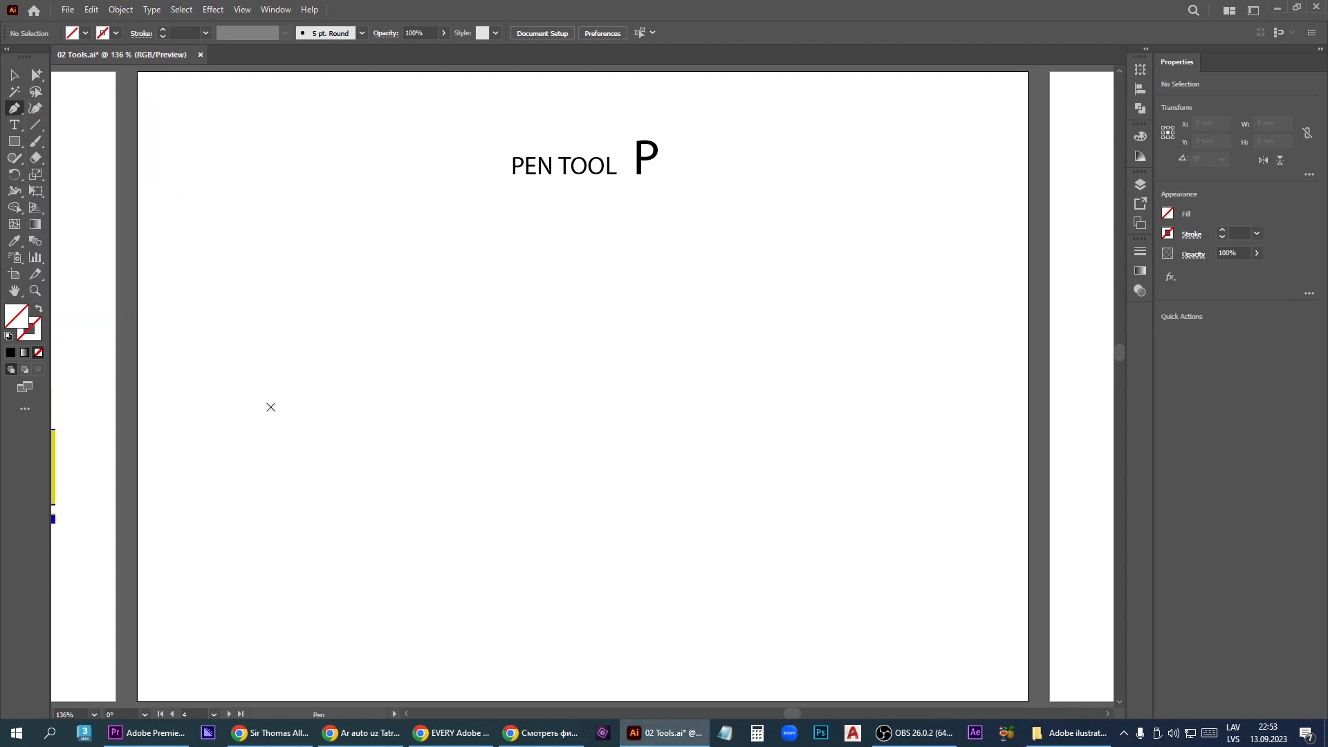
click(271, 398)
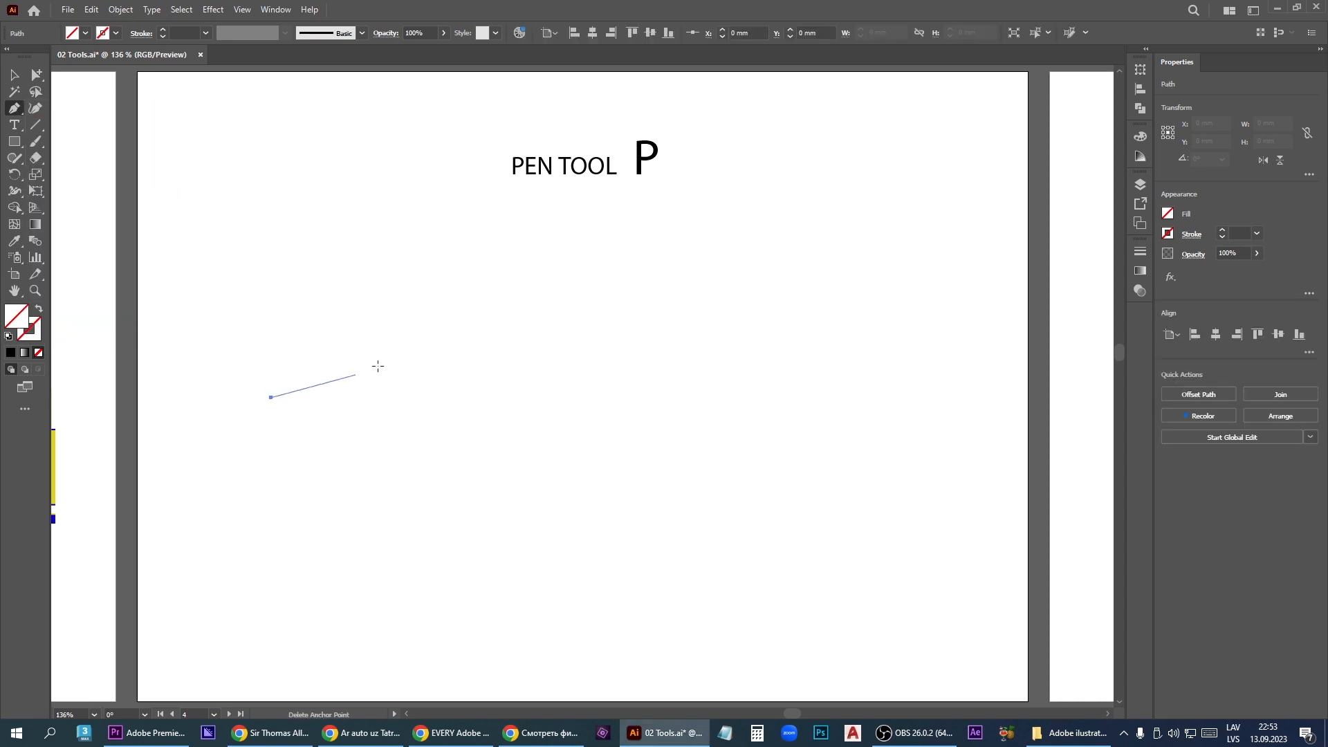
click(462, 299)
click(594, 380)
click(739, 326)
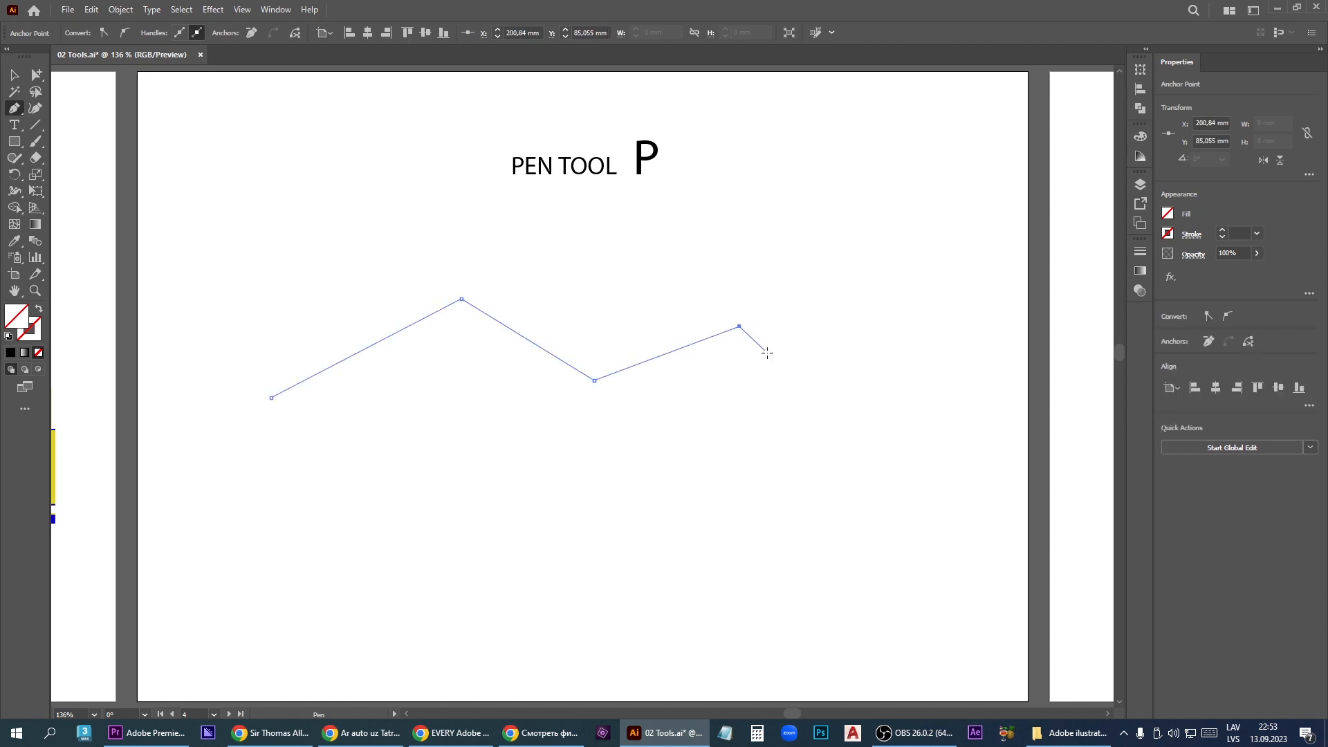
click(821, 413)
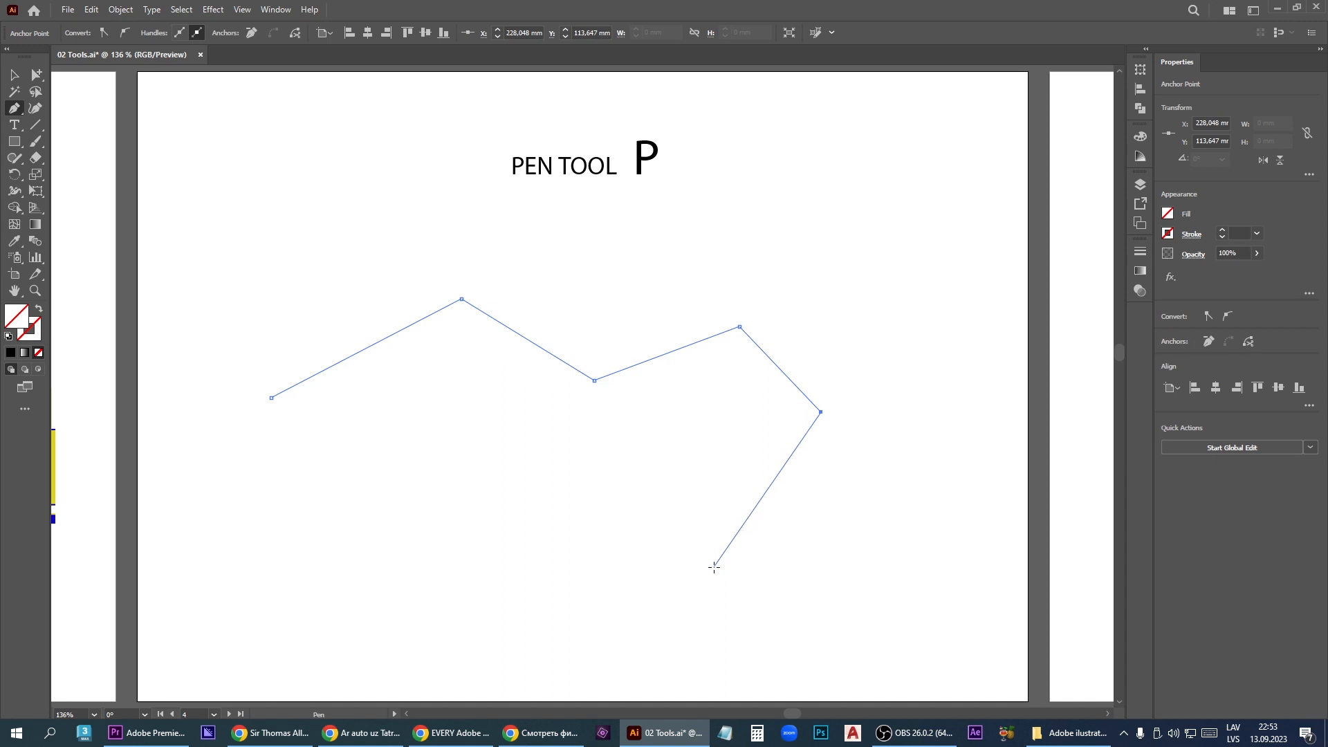
- Continue the path back beneath the zigzag with four smooth points forming curved segments, and close it at its starting point
drag(714, 567, 596, 561)
drag(546, 469, 466, 461)
drag(351, 550, 262, 543)
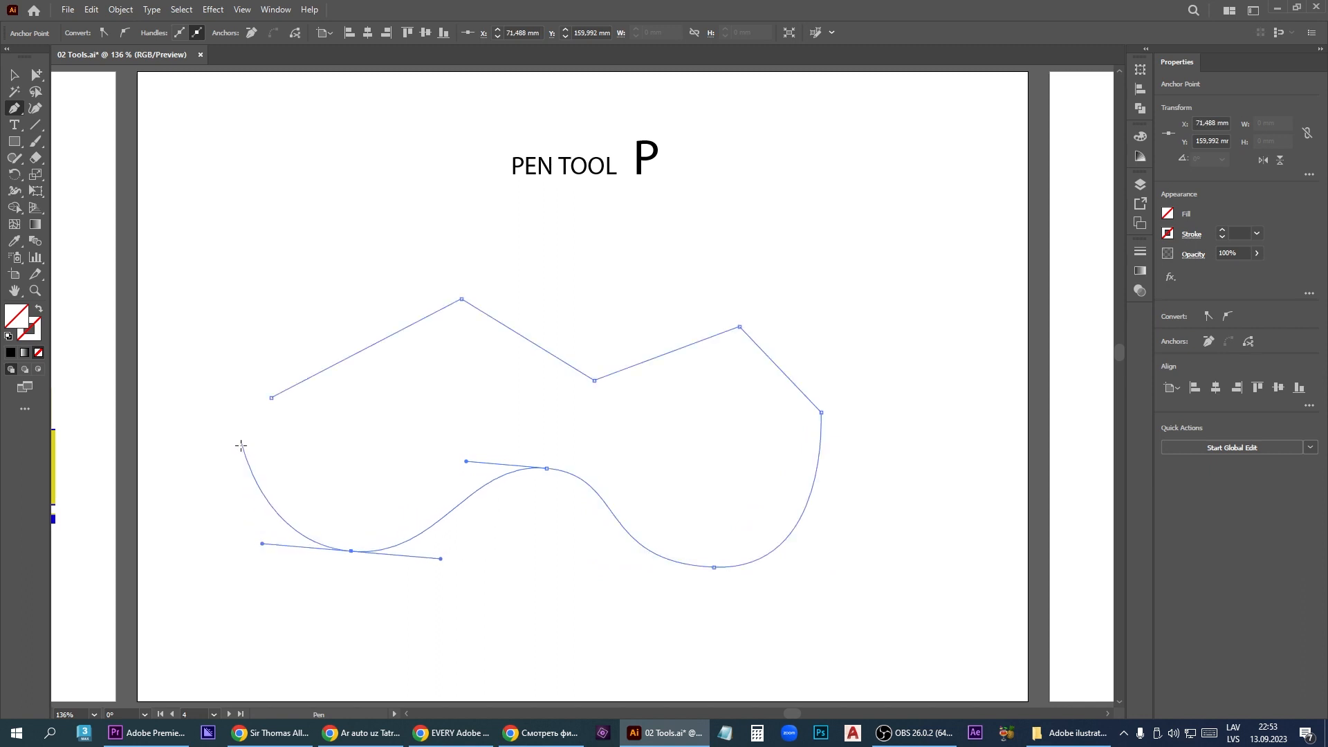
drag(237, 450, 248, 419)
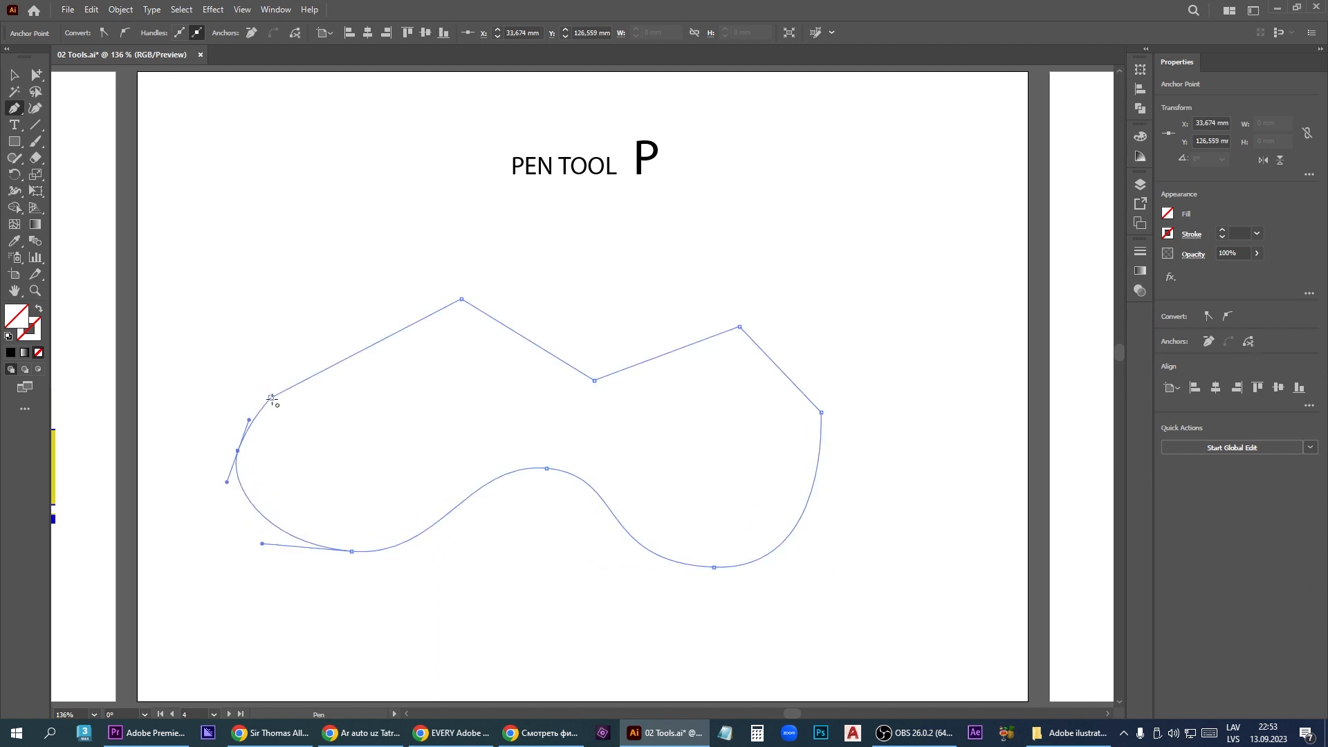
click(271, 399)
- Add three anchor points with the Add Anchor Point tool, one on each of the path's first, second and fourth straight segments
click(23, 114)
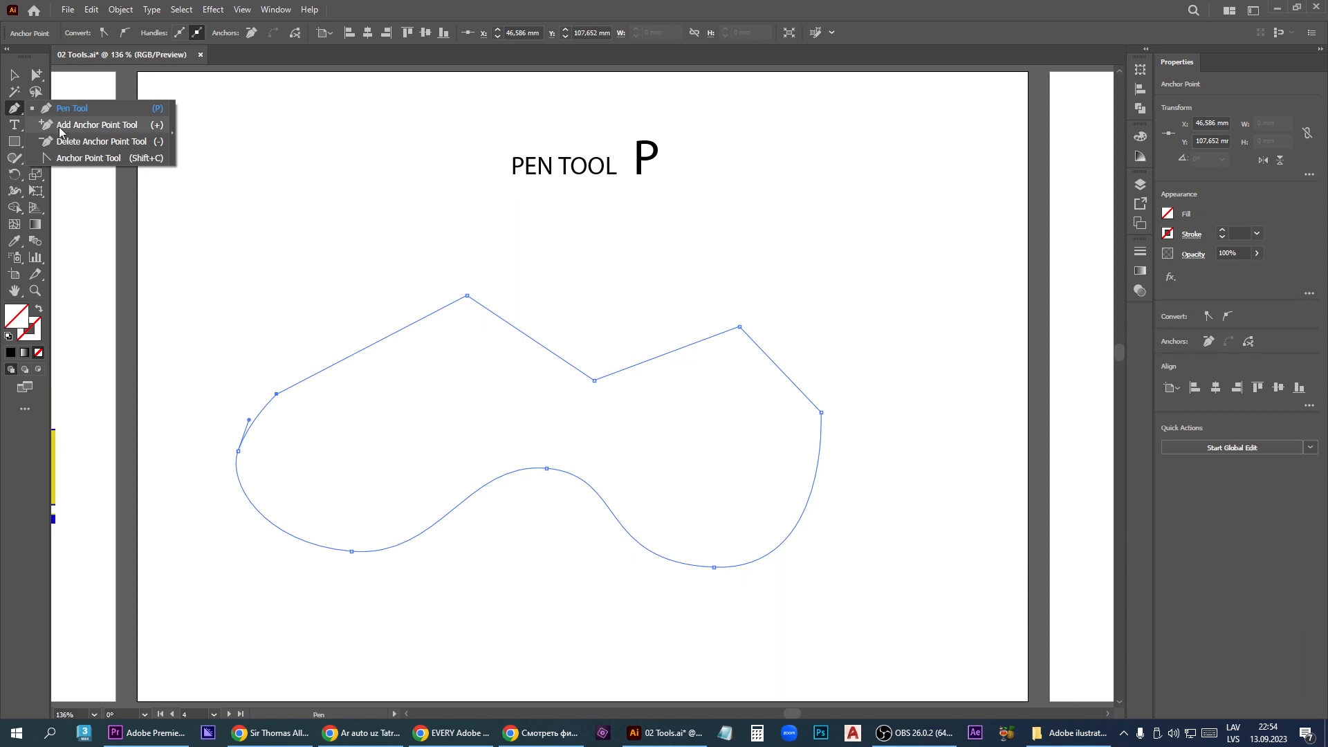
click(120, 127)
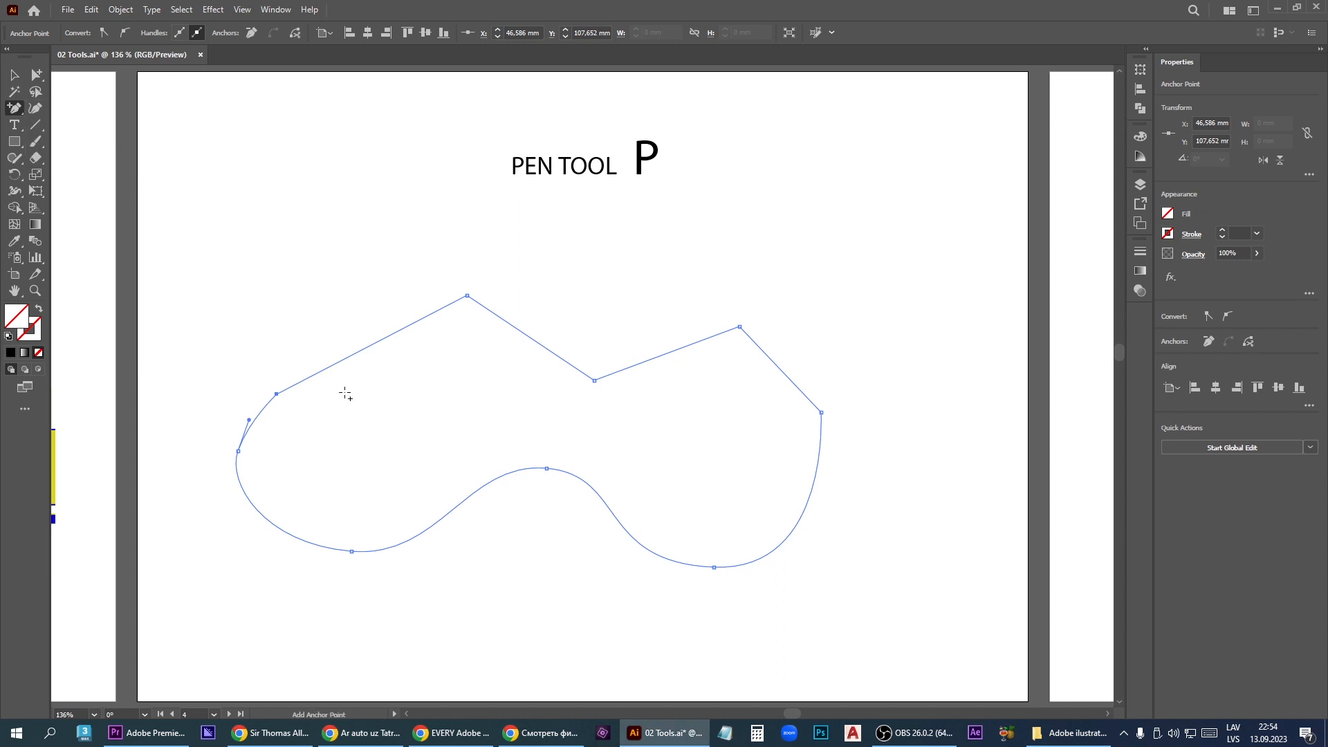
click(370, 346)
click(542, 346)
click(772, 361)
- Remove the four smooth points along the path's curved lower side with the Delete Anchor Point tool
click(16, 111)
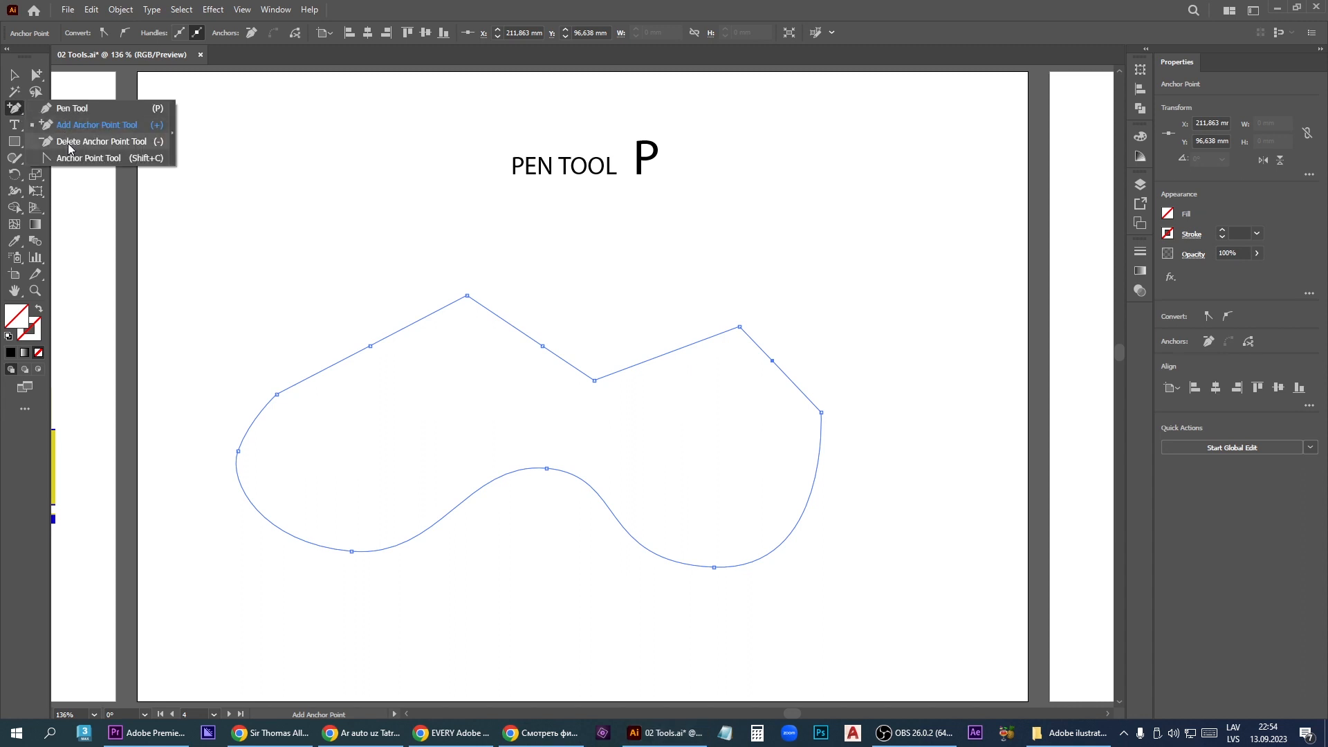
click(119, 143)
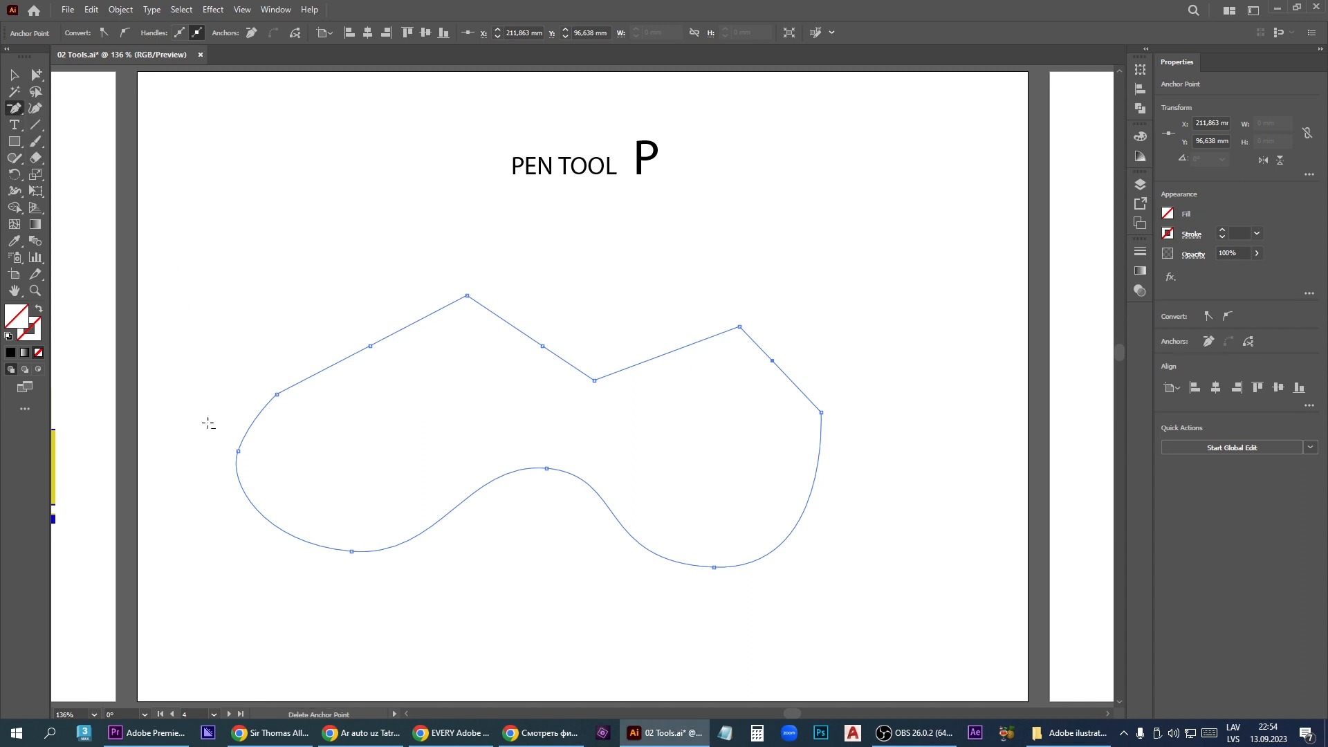
click(238, 450)
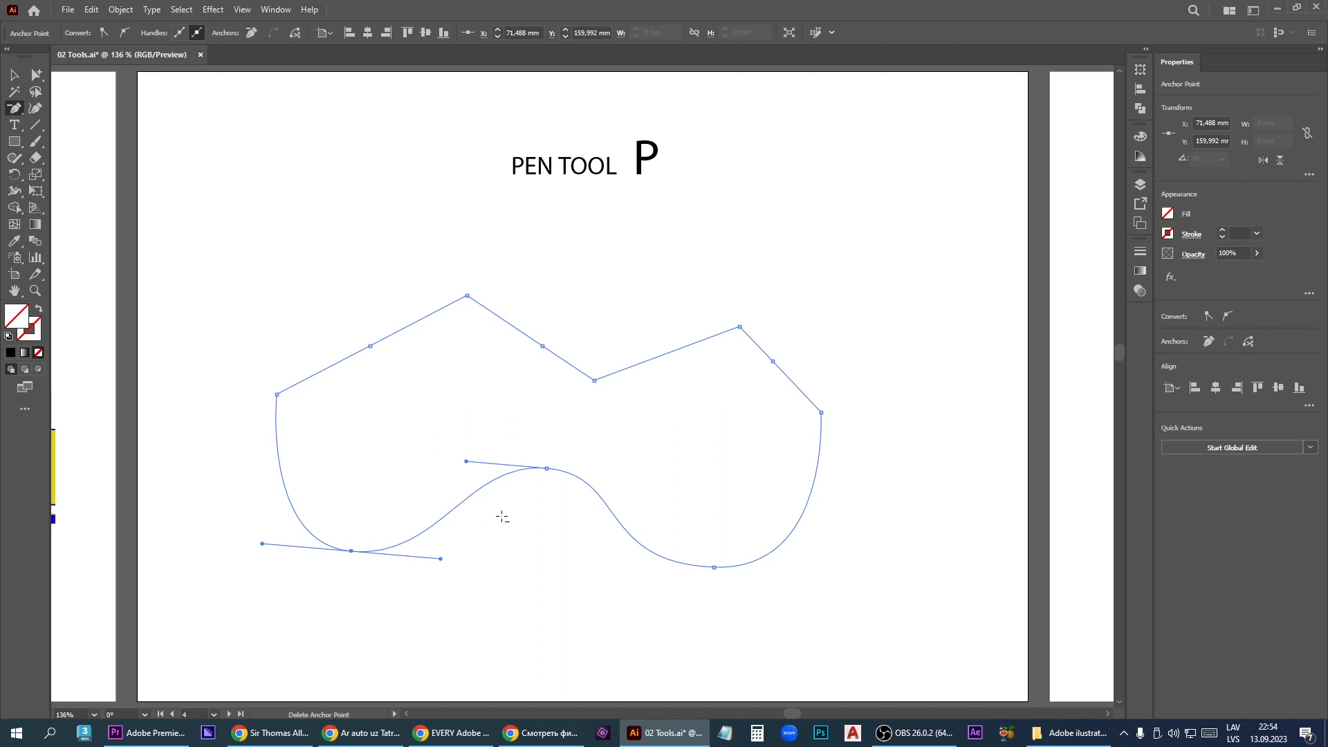
click(547, 468)
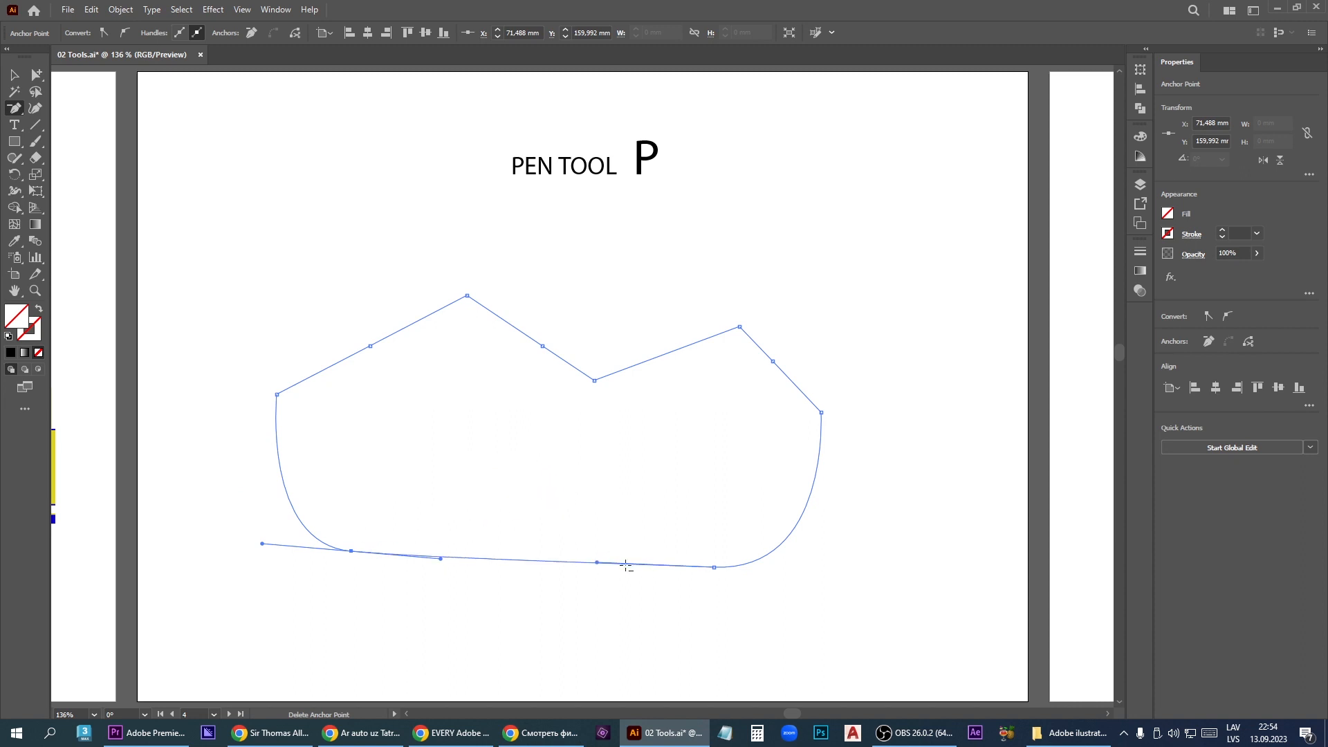
click(715, 567)
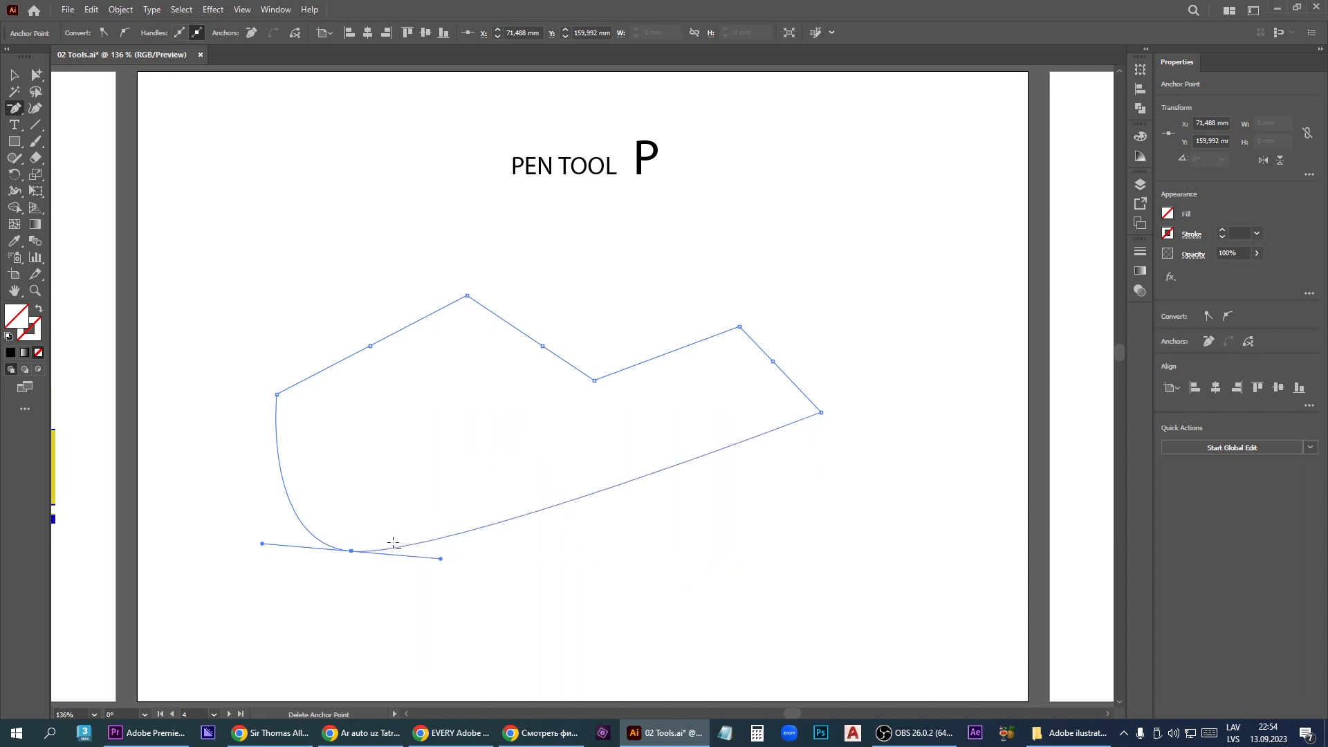
click(351, 551)
- Convert the added anchor point on the path's upper-left edge to a smooth point with the Anchor Point tool
key(shift+c)
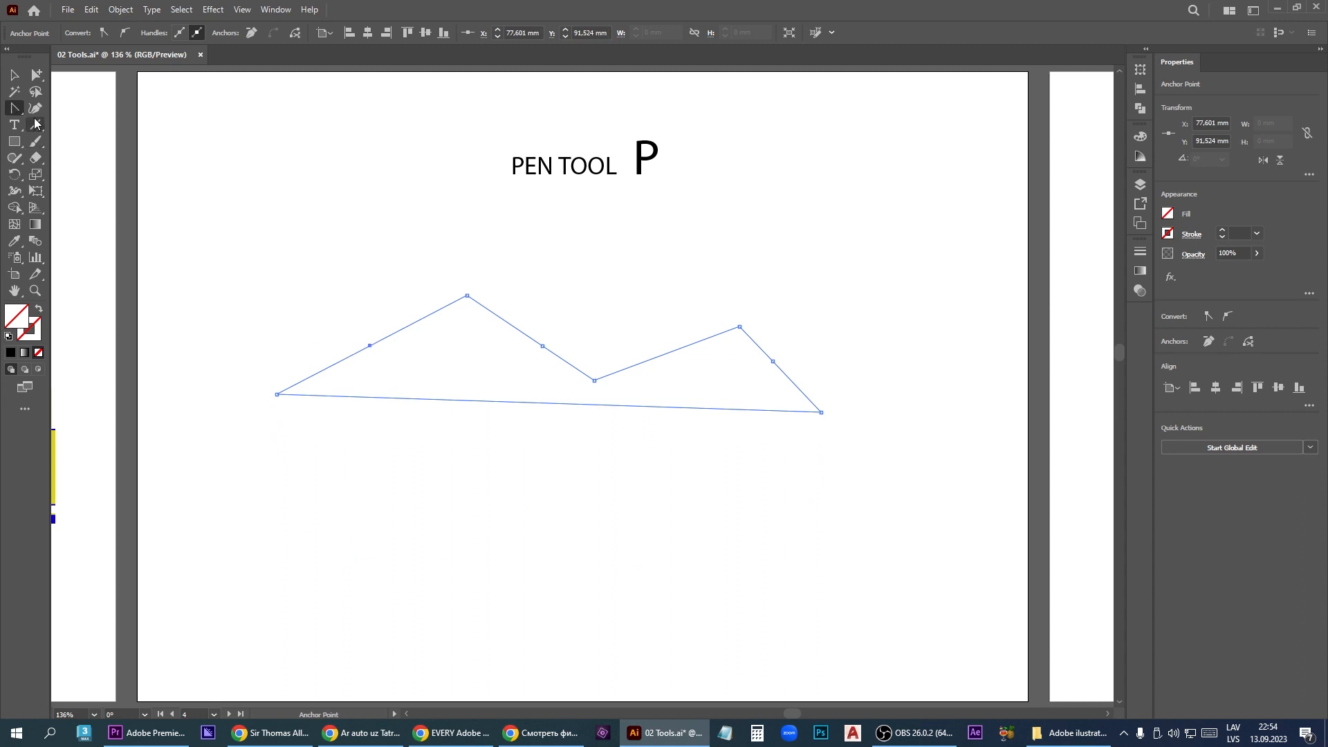
right_click(15, 109)
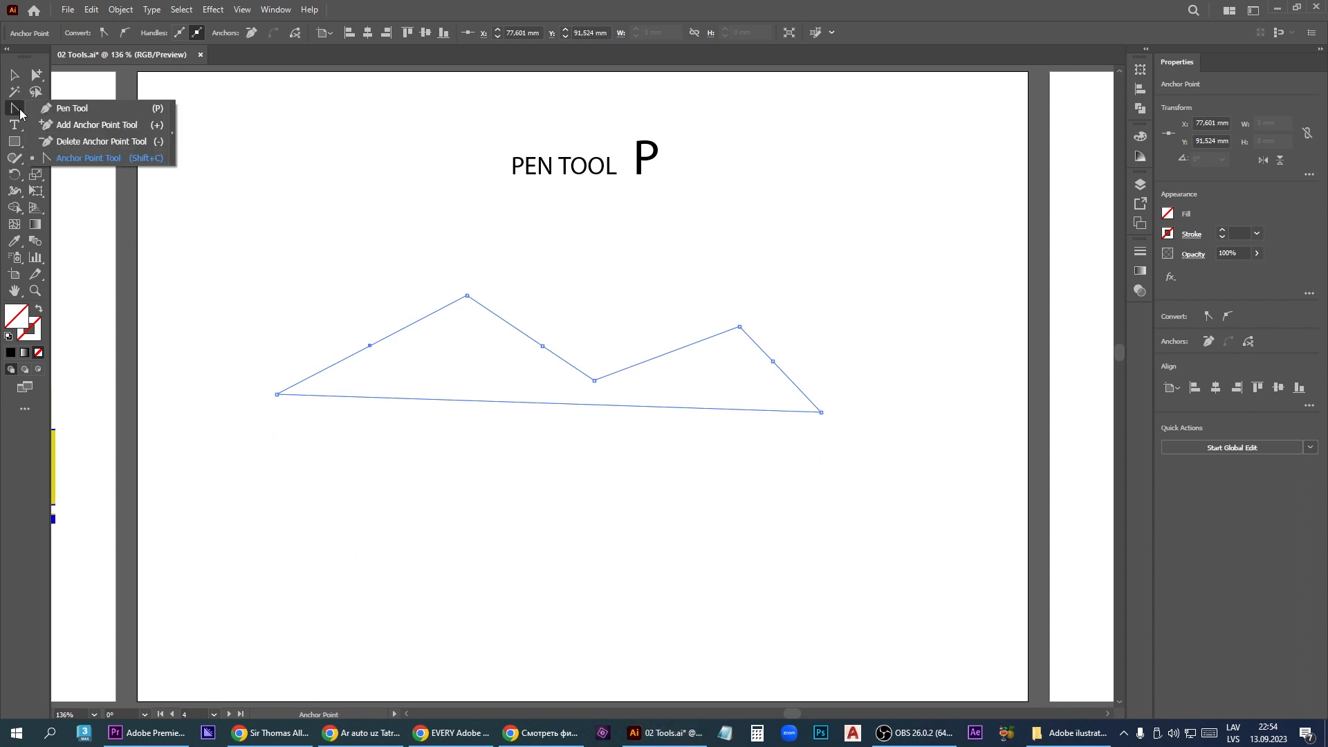
click(153, 161)
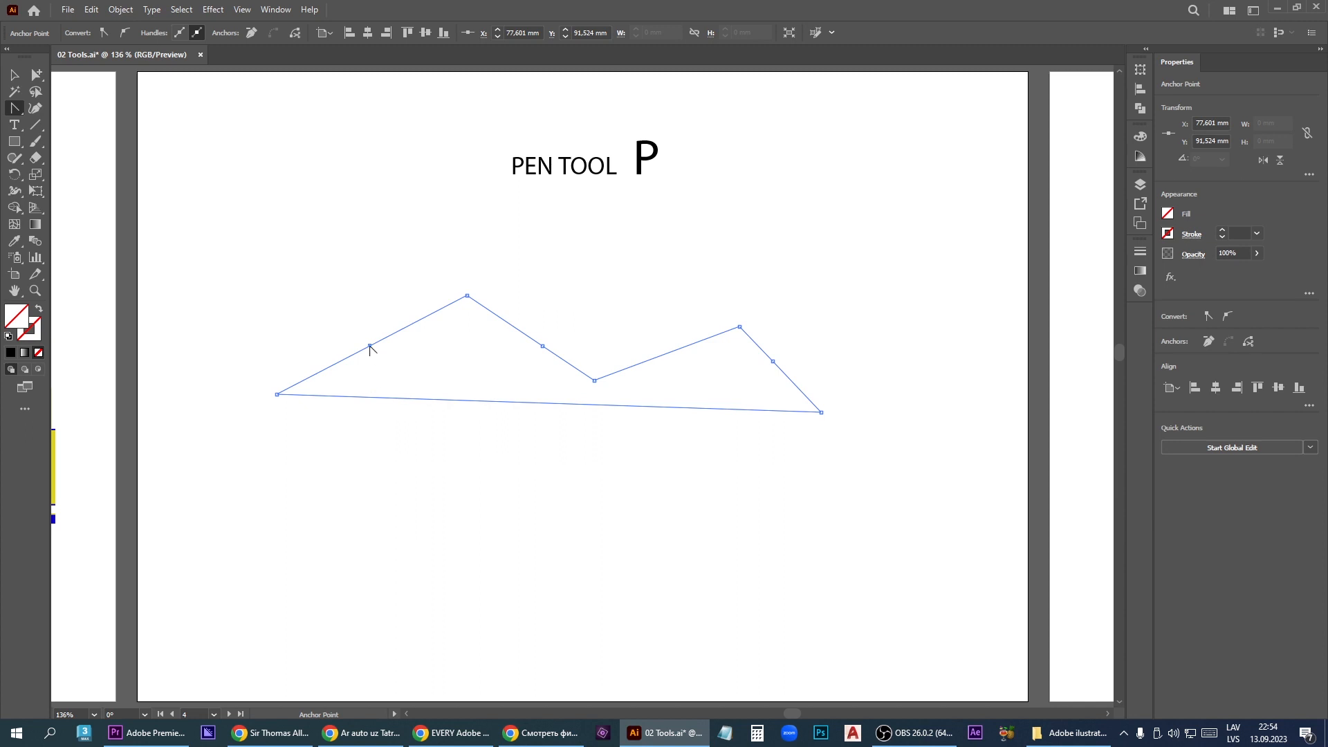
drag(370, 346, 420, 307)
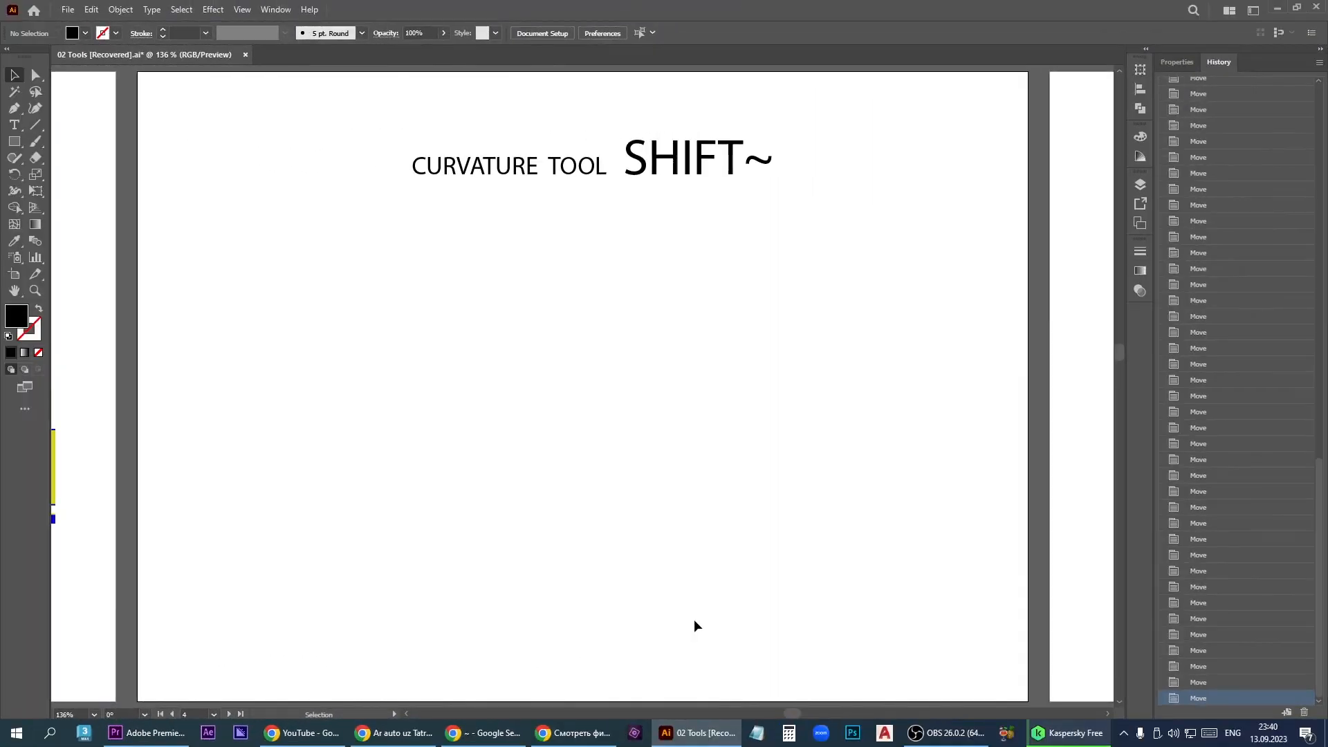
- On the Curvature Tool artboard, draw the upper edge of a wavy shape with six points using the Curvature tool
click(35, 109)
click(269, 358)
click(421, 276)
click(664, 337)
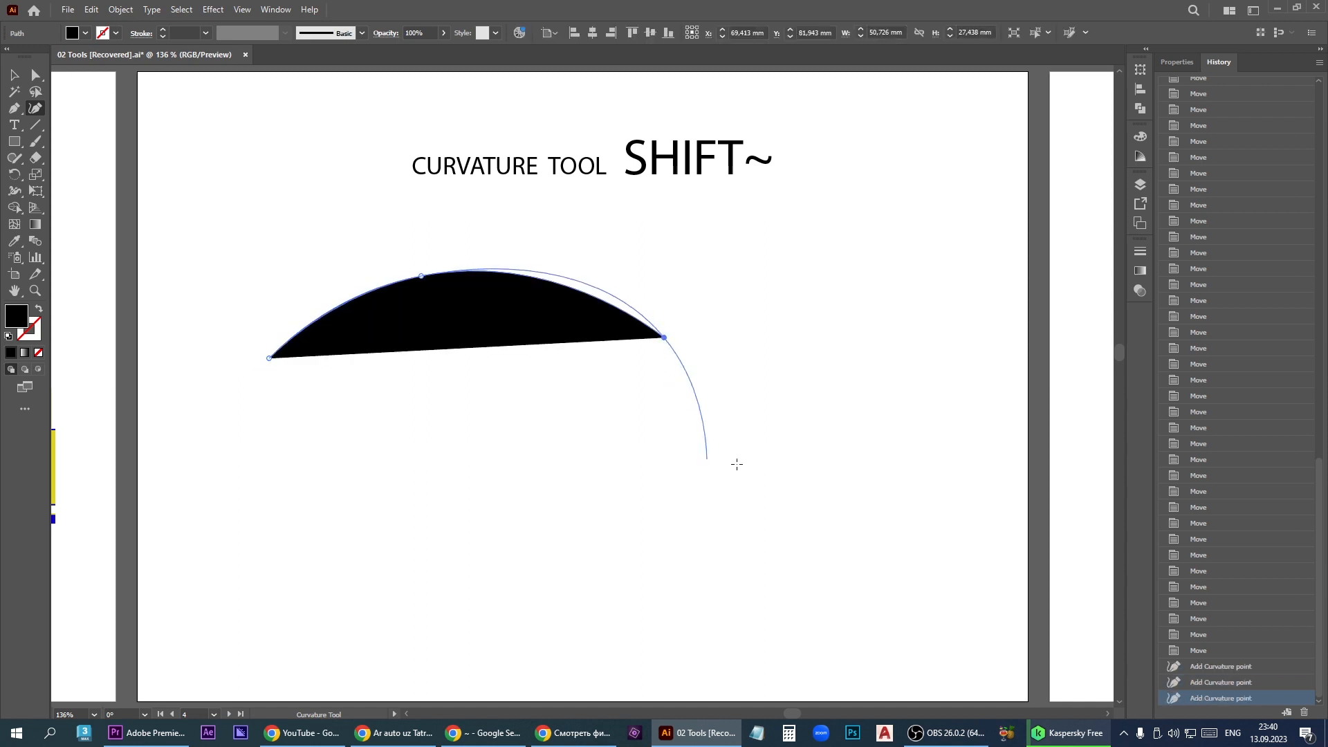
click(789, 460)
click(899, 413)
click(928, 533)
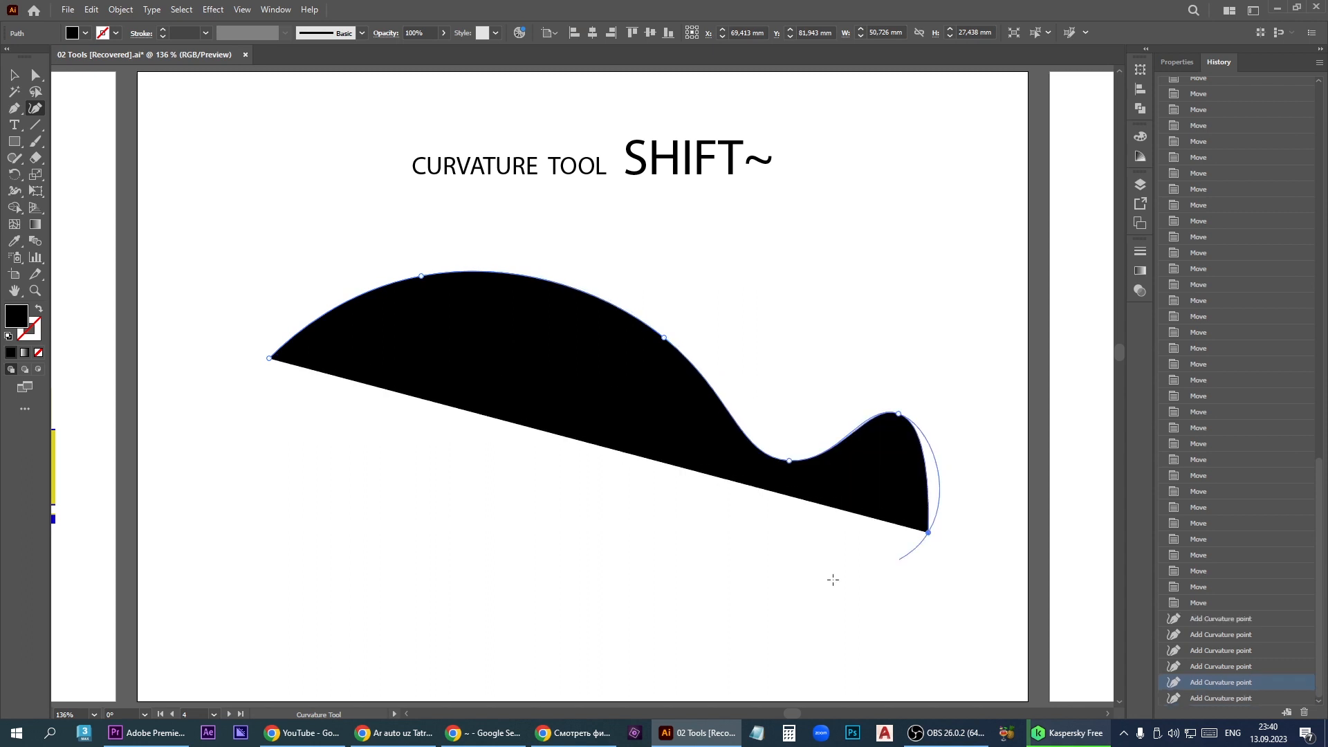
- Add four lower curvature points, close the wavy shape at about 244 mm wide and 106 mm high, and set its fill to None
click(739, 580)
click(581, 457)
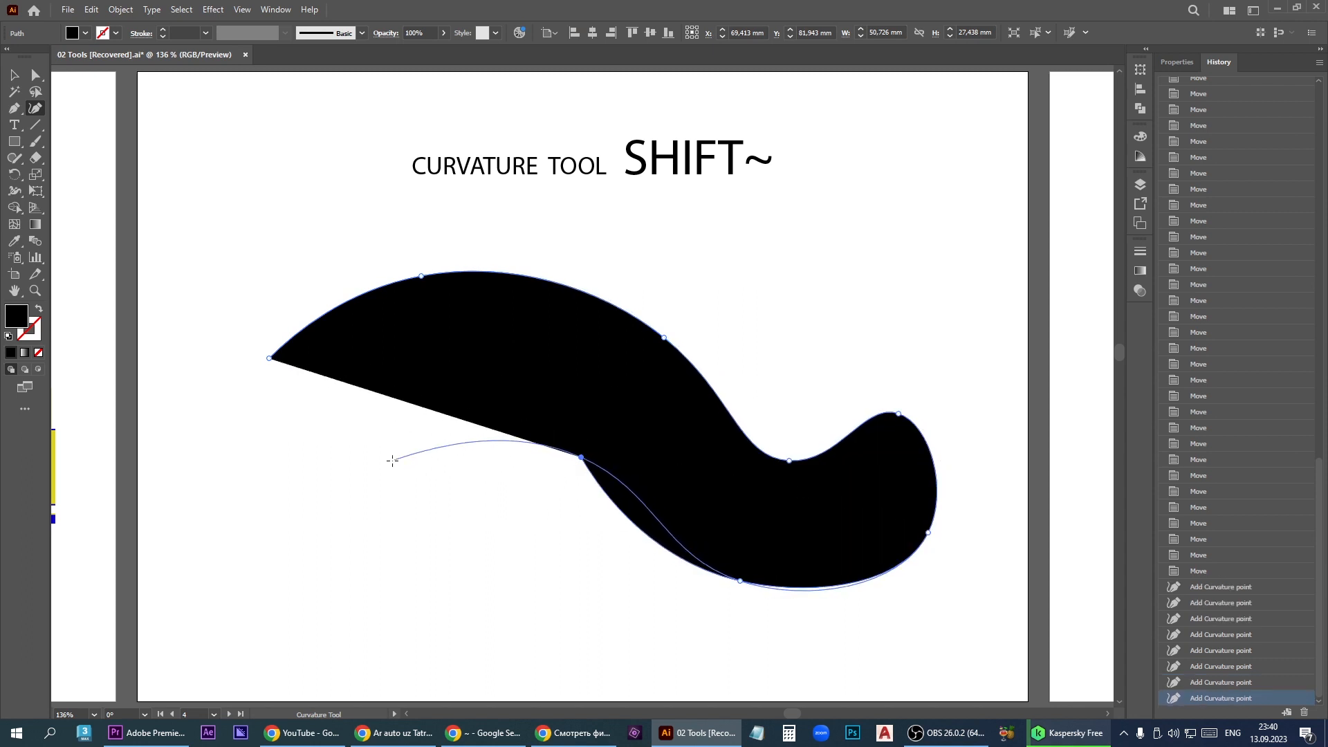
click(369, 477)
click(212, 512)
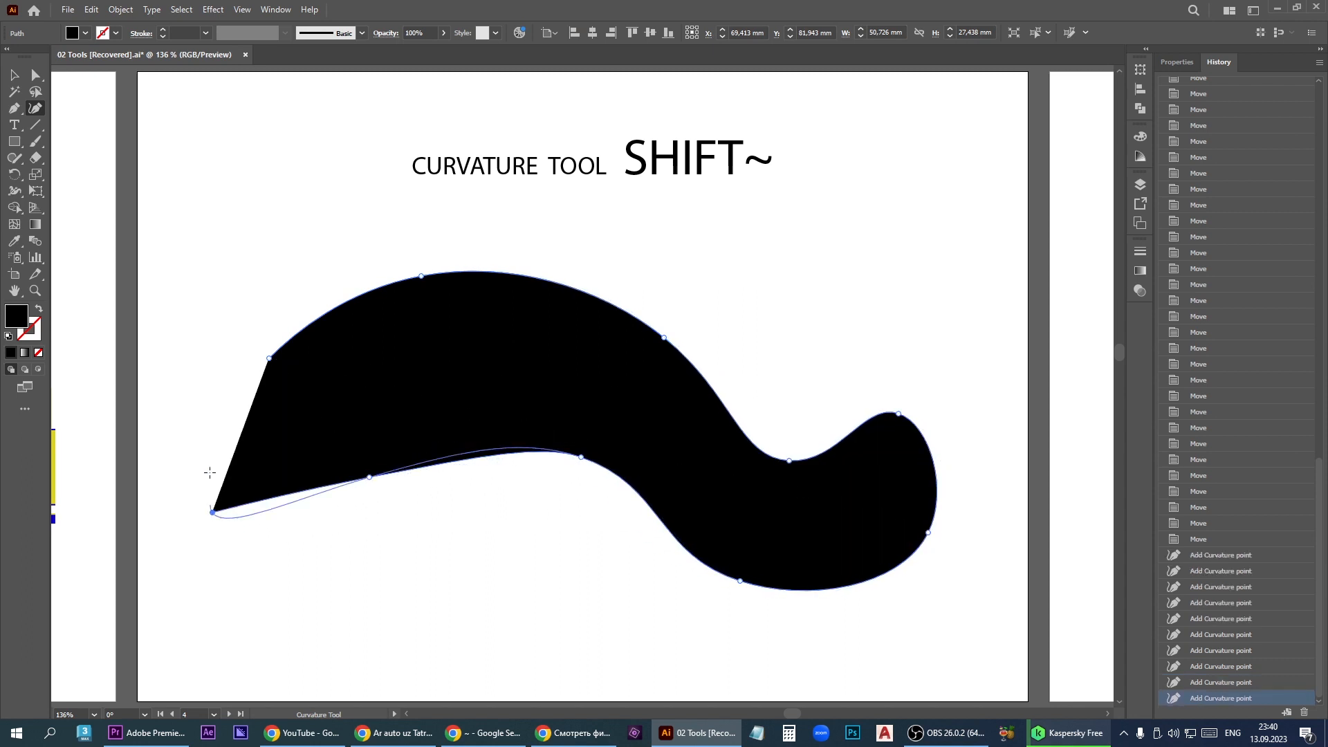
click(268, 359)
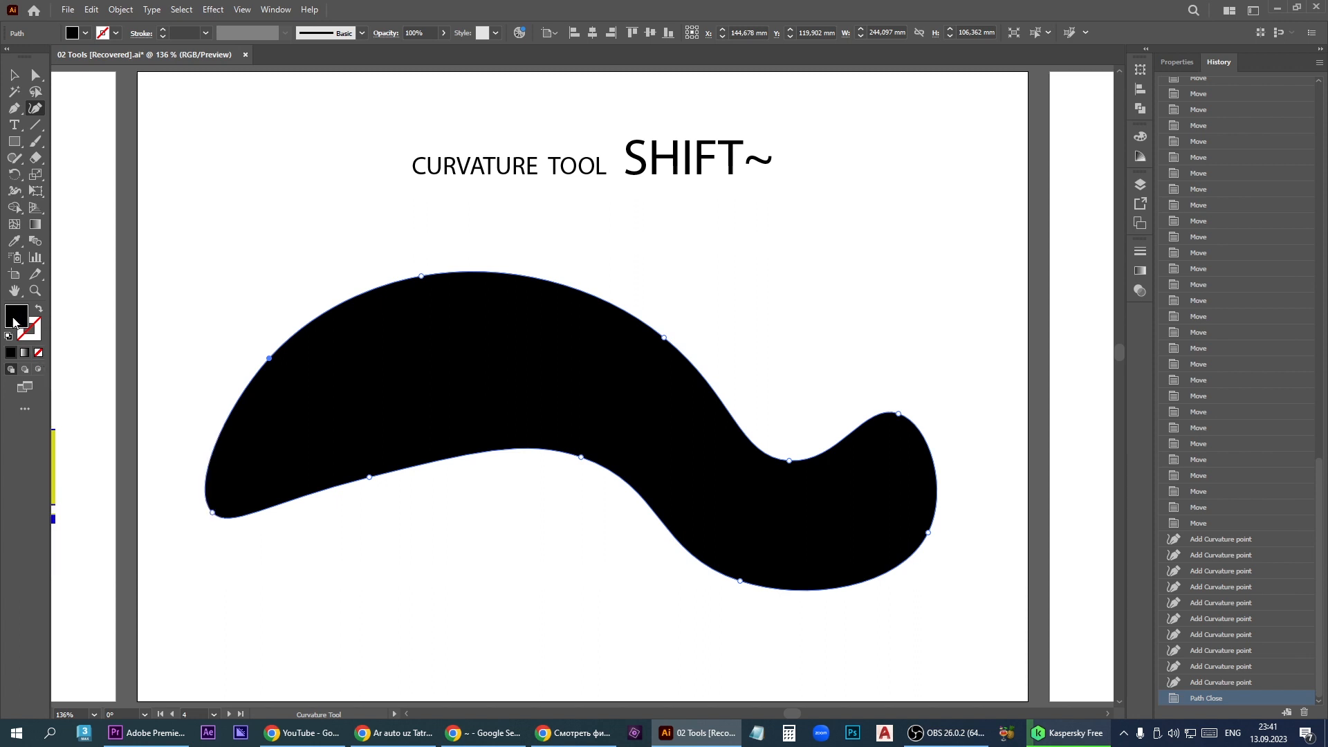
click(38, 353)
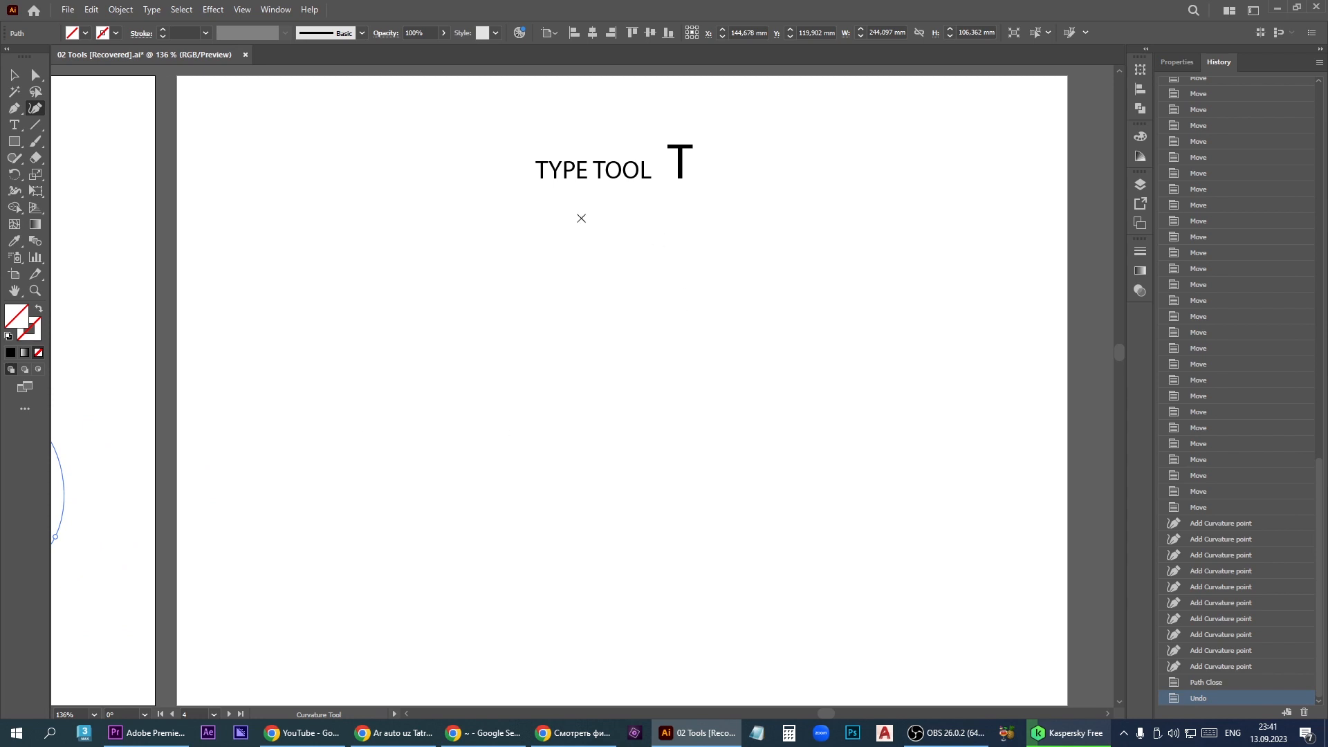
- Add point text reading ADOBE ILUSTRATOR on two lines at 36 pt below the TYPE TOOL heading
click(16, 126)
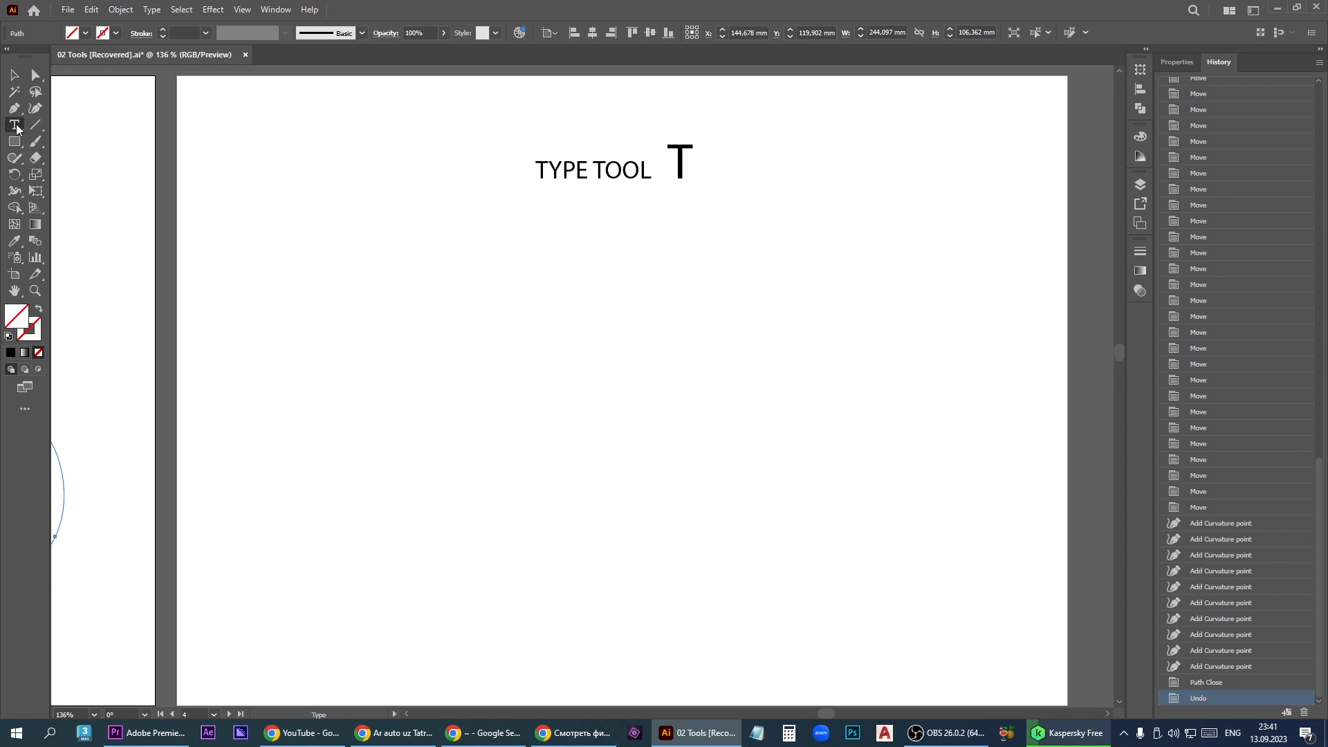
click(275, 286)
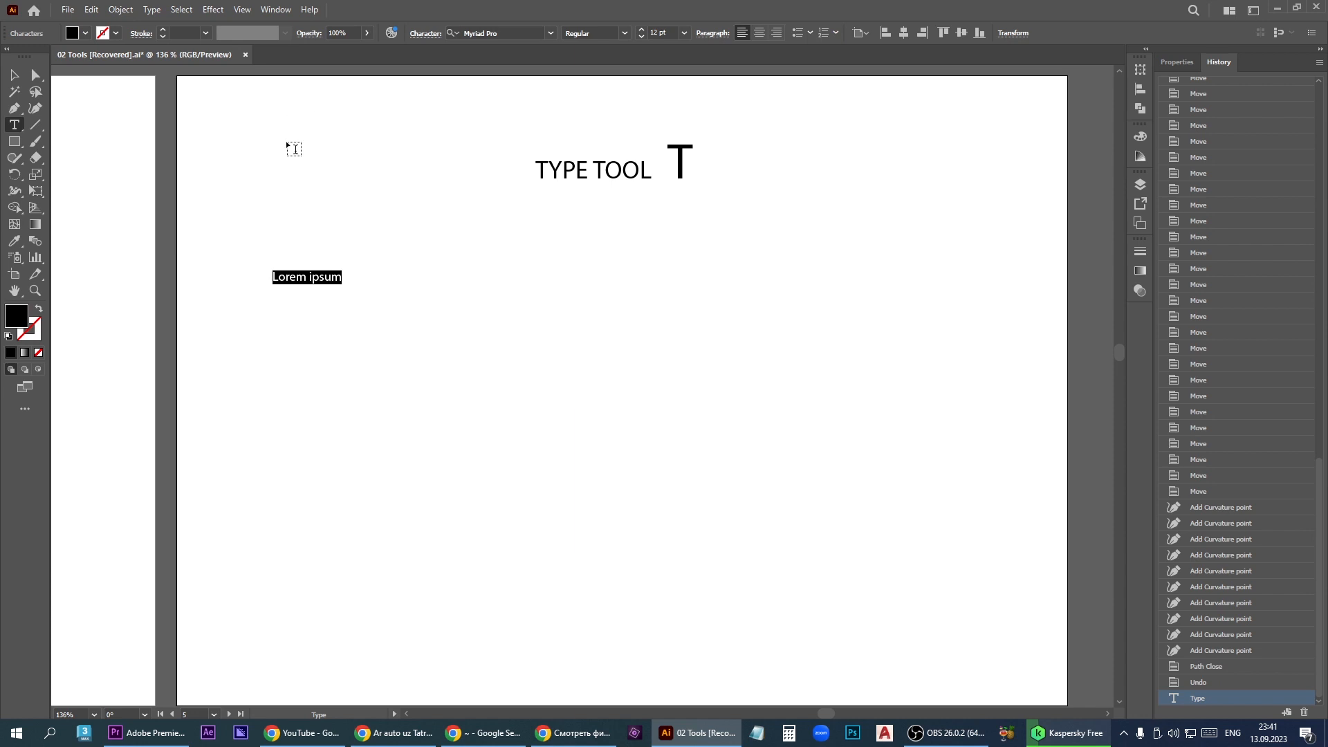
click(688, 32)
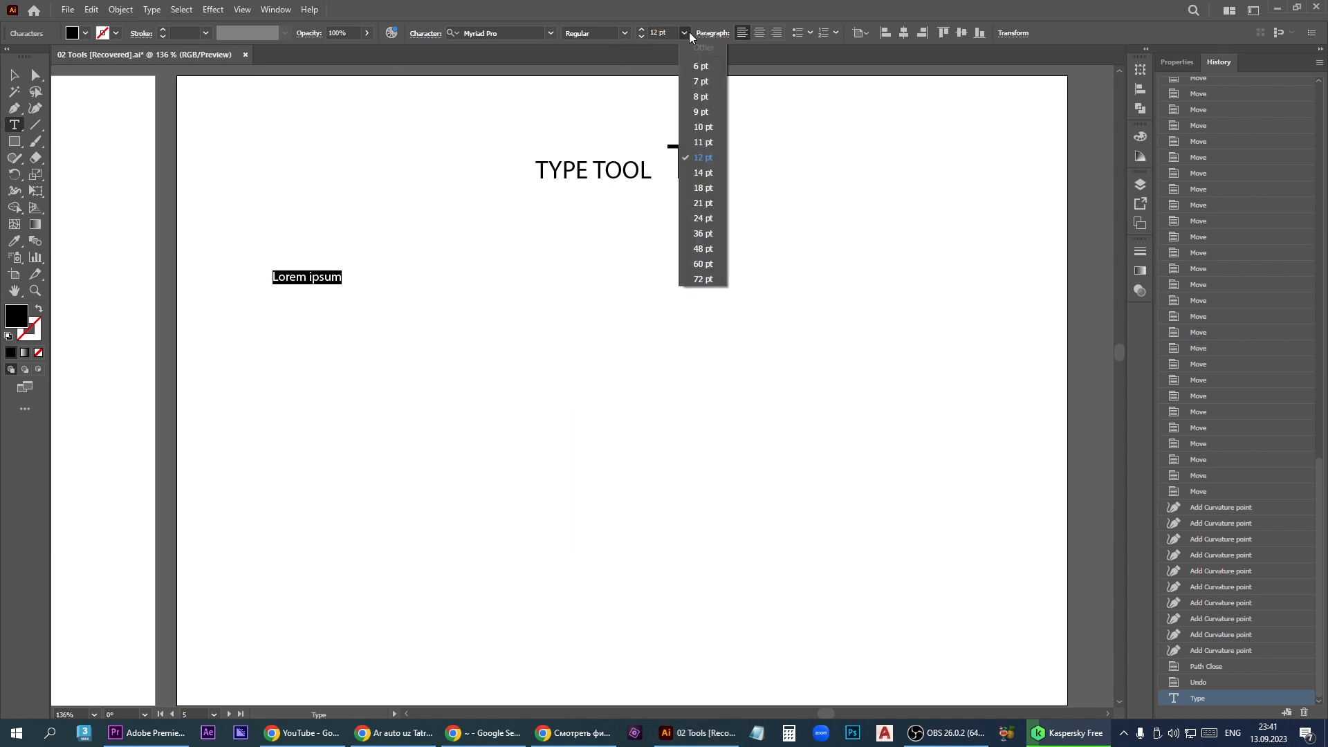
click(702, 234)
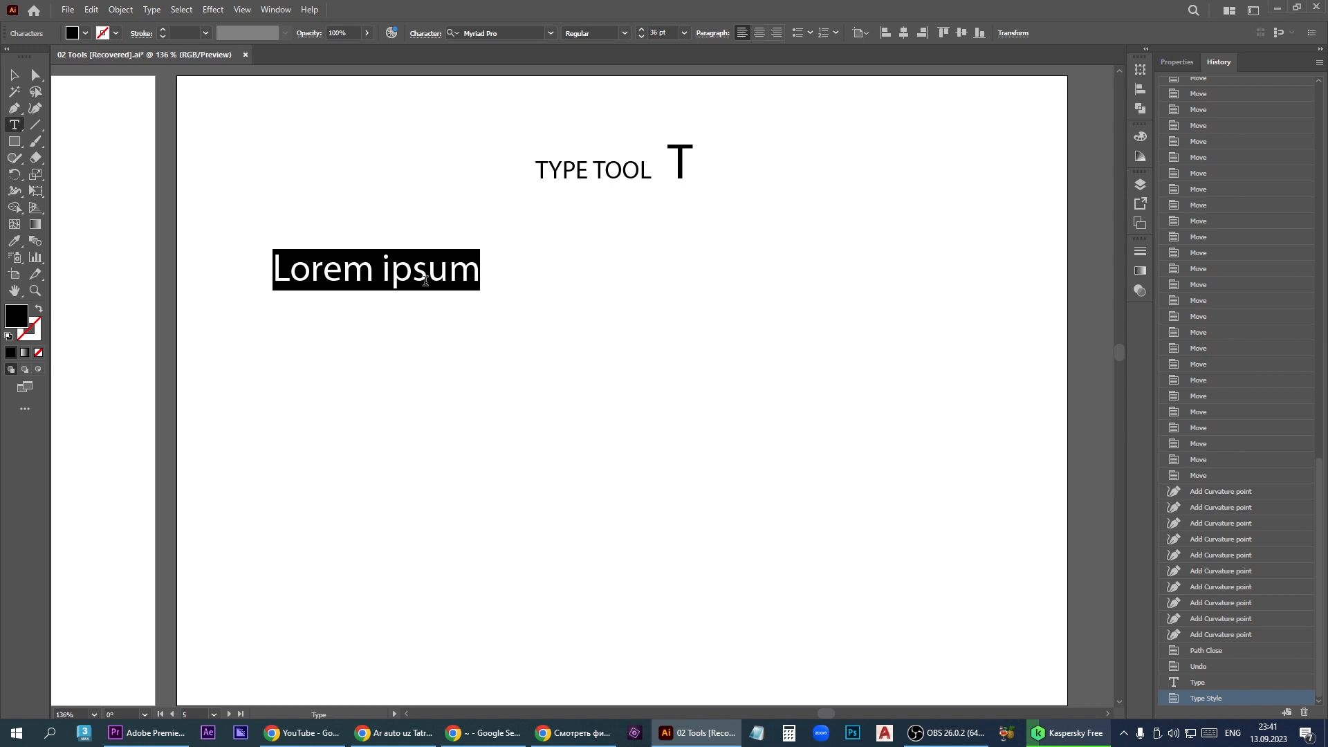
text(ADOBE IL)
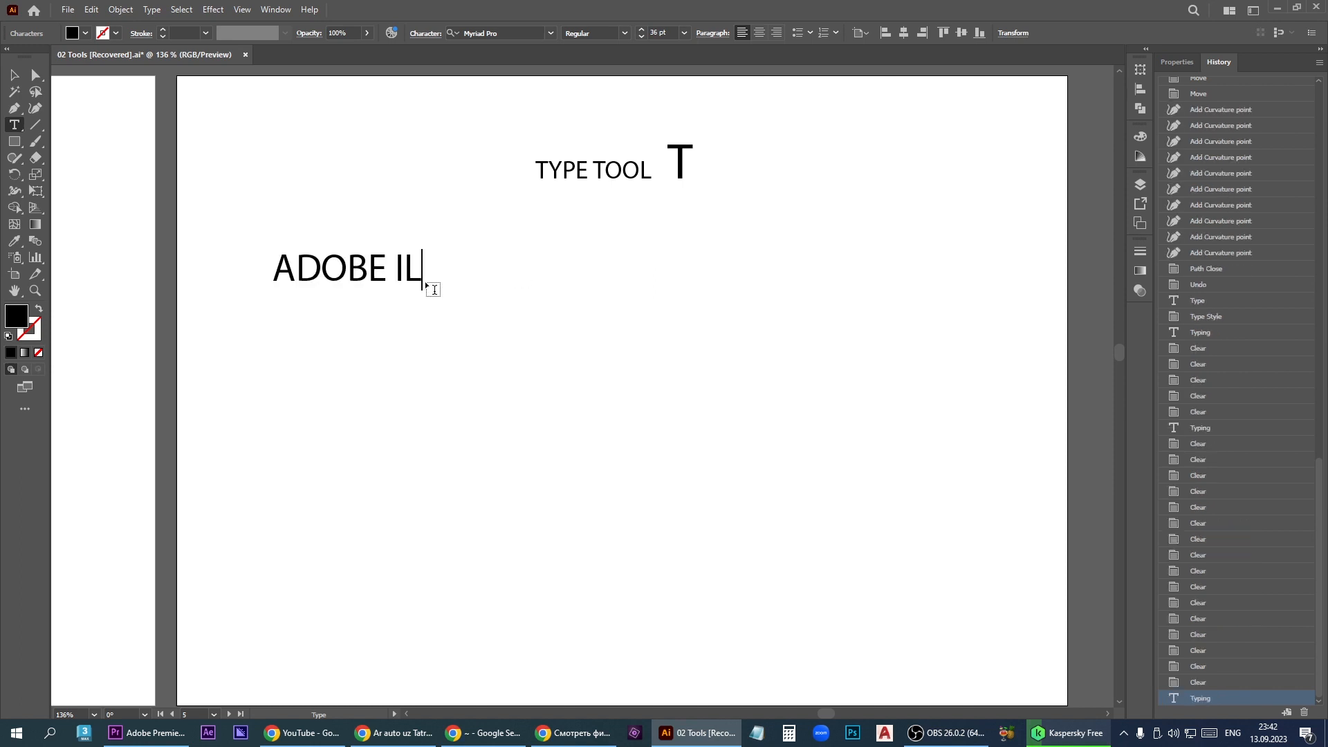
text(USTRATOR)
key(ctrl+Left)
key(Return)
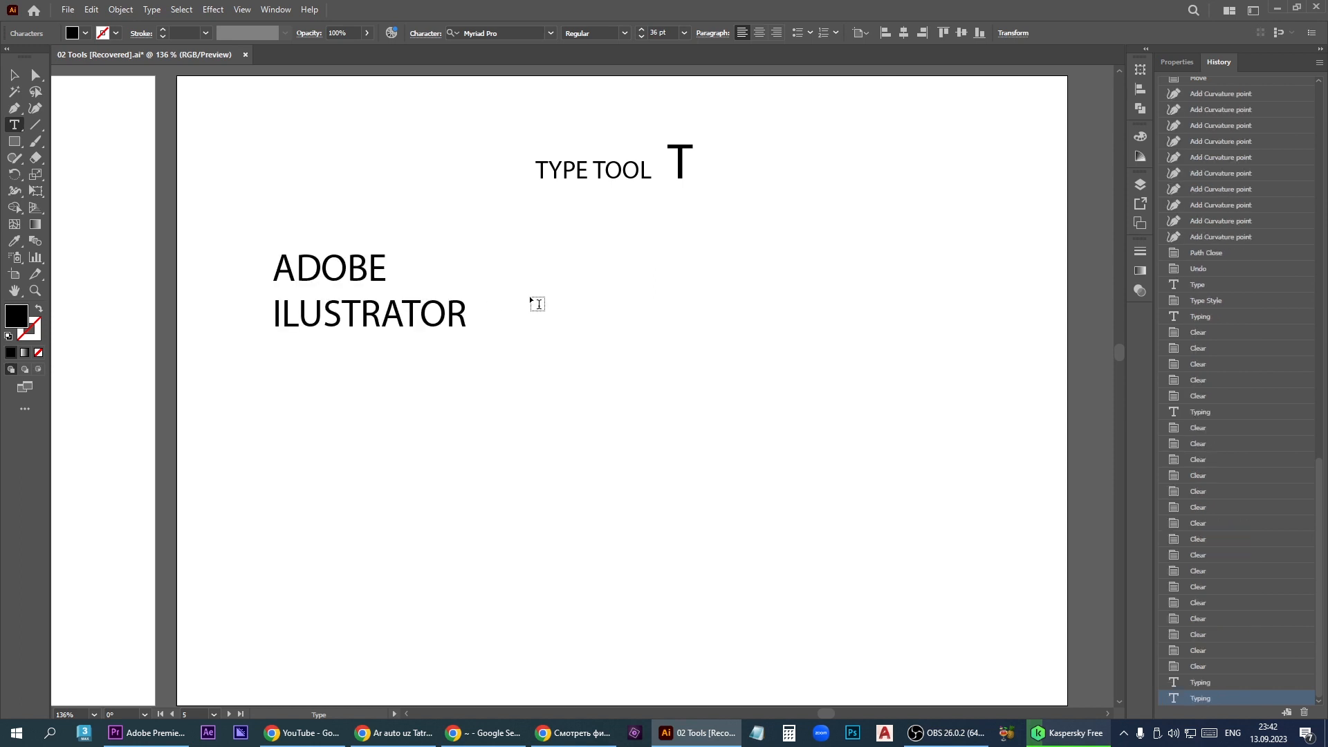
- Create an area text frame beside the point text and fill it with two pasted copies of ADOBE ILUSTRATOR
drag(612, 252, 920, 511)
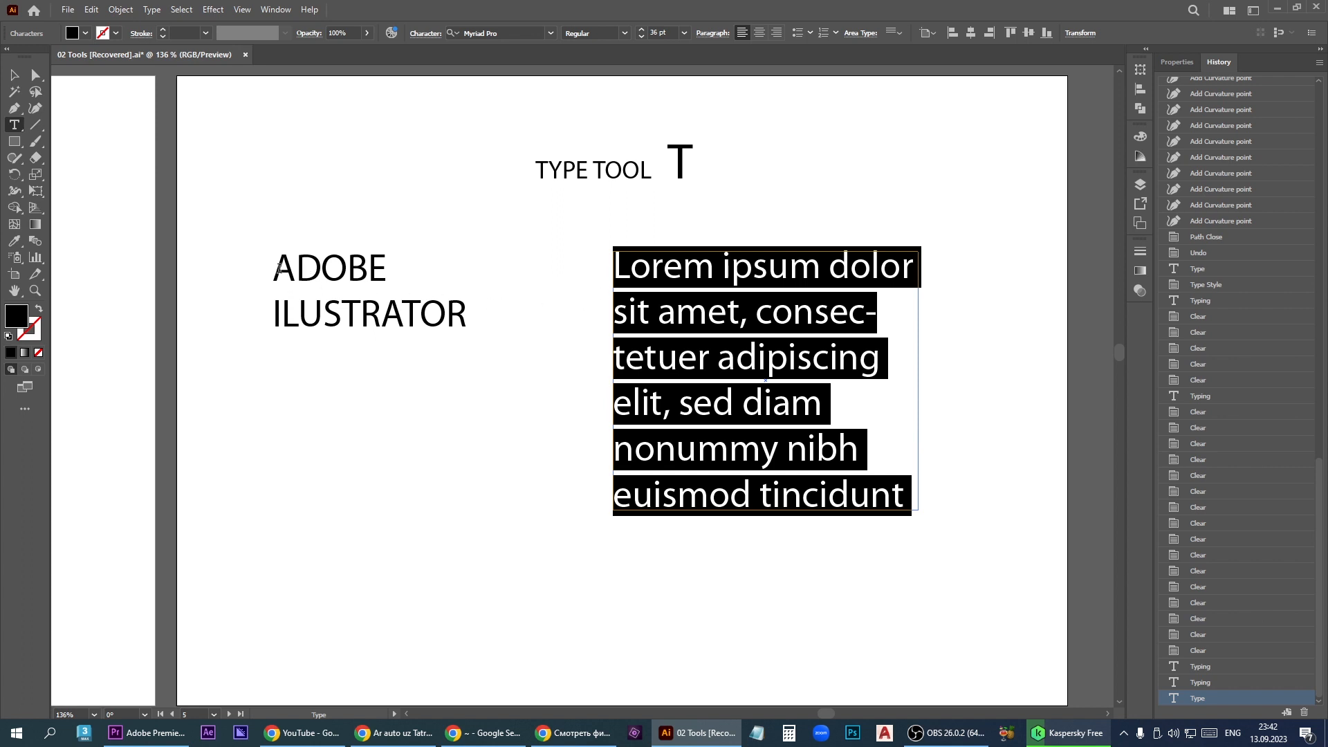
drag(277, 268, 485, 336)
key(ctrl+c)
key(ctrl+v)
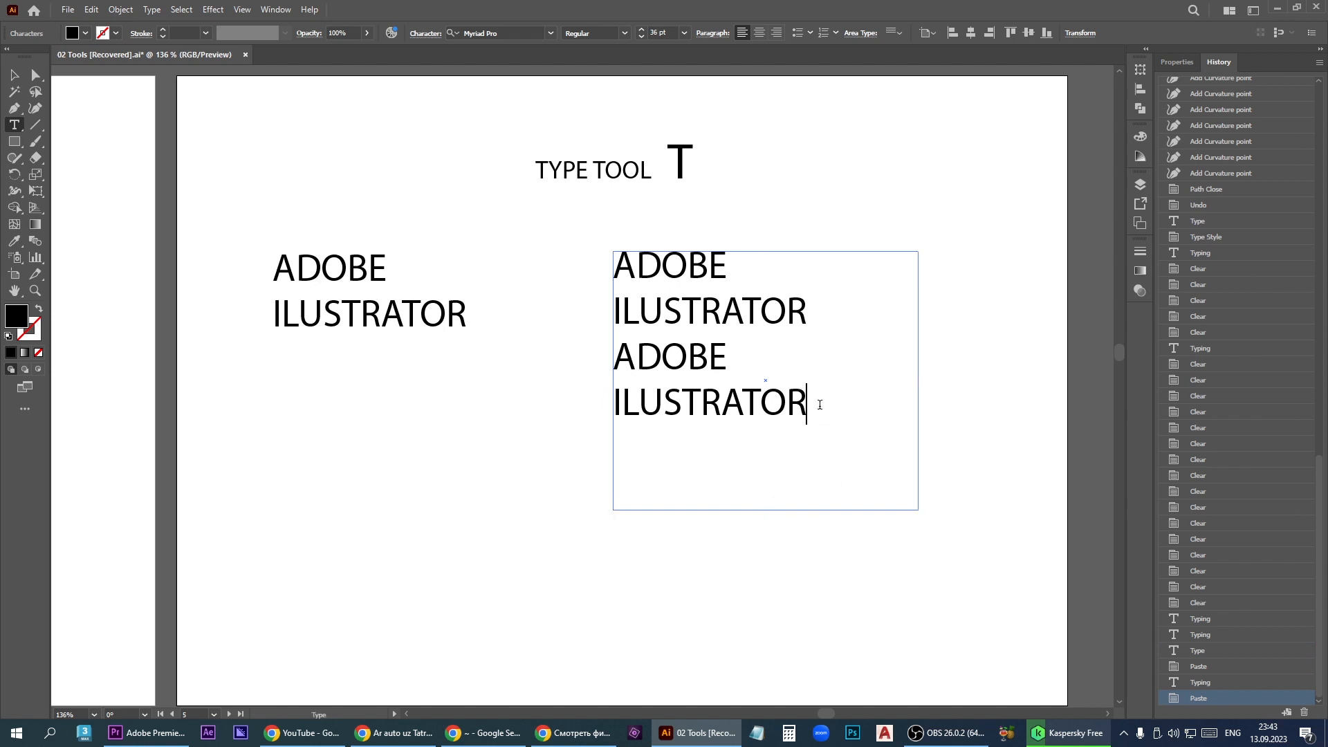
- Format the last three lines of the framed text as centred Arial Narrow Bold Italic
drag(820, 405, 616, 311)
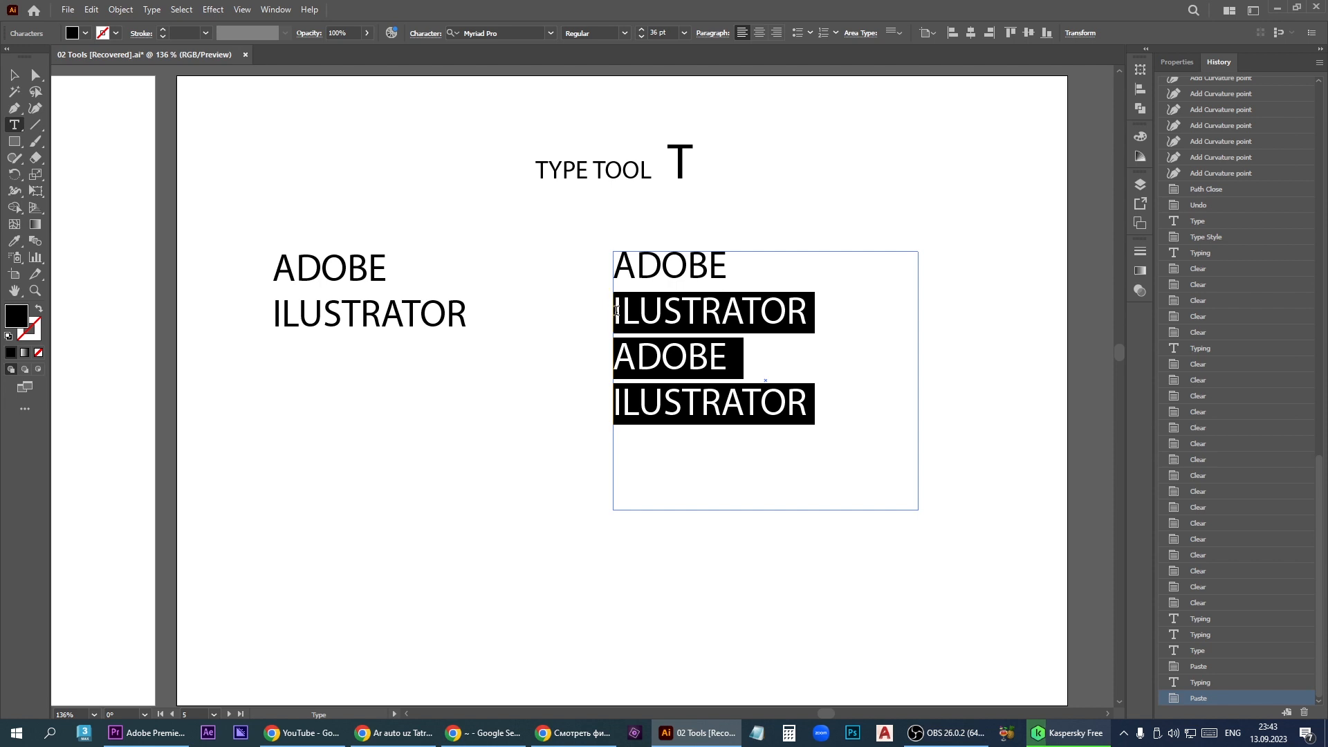
click(549, 34)
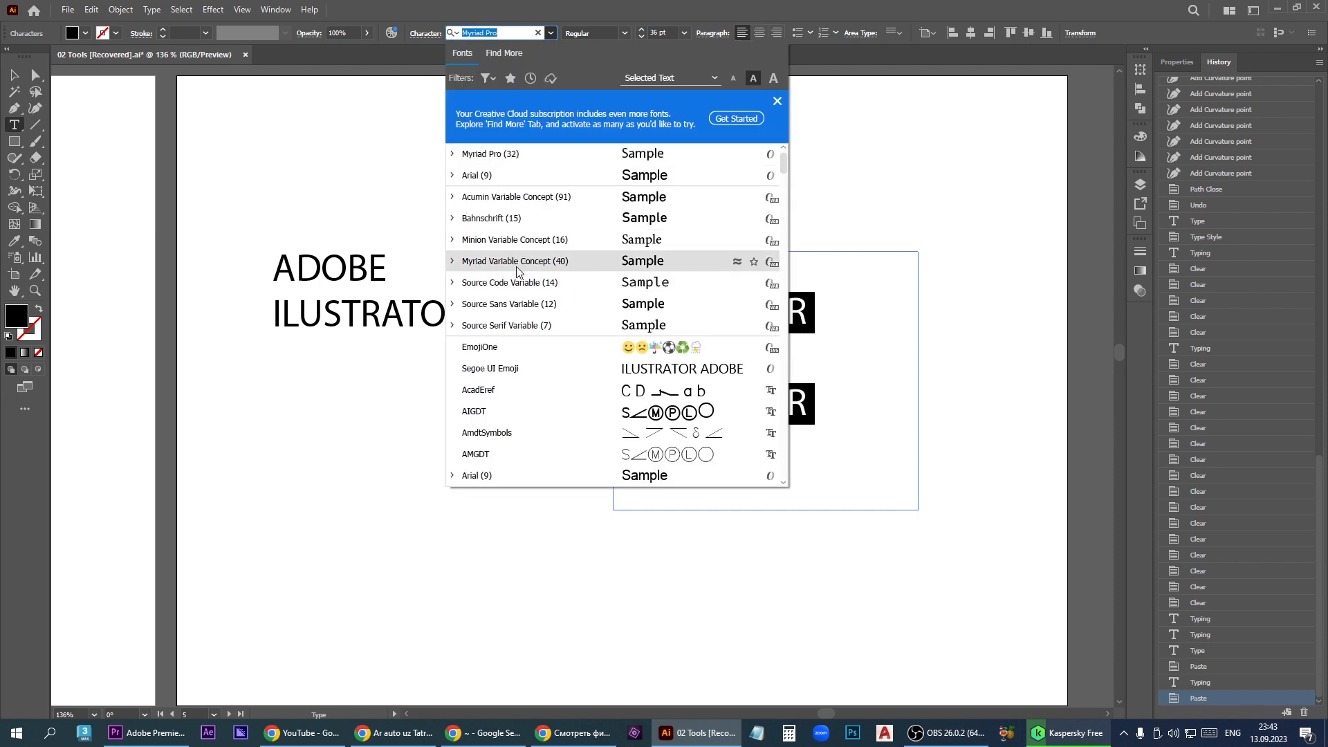
click(484, 175)
click(624, 33)
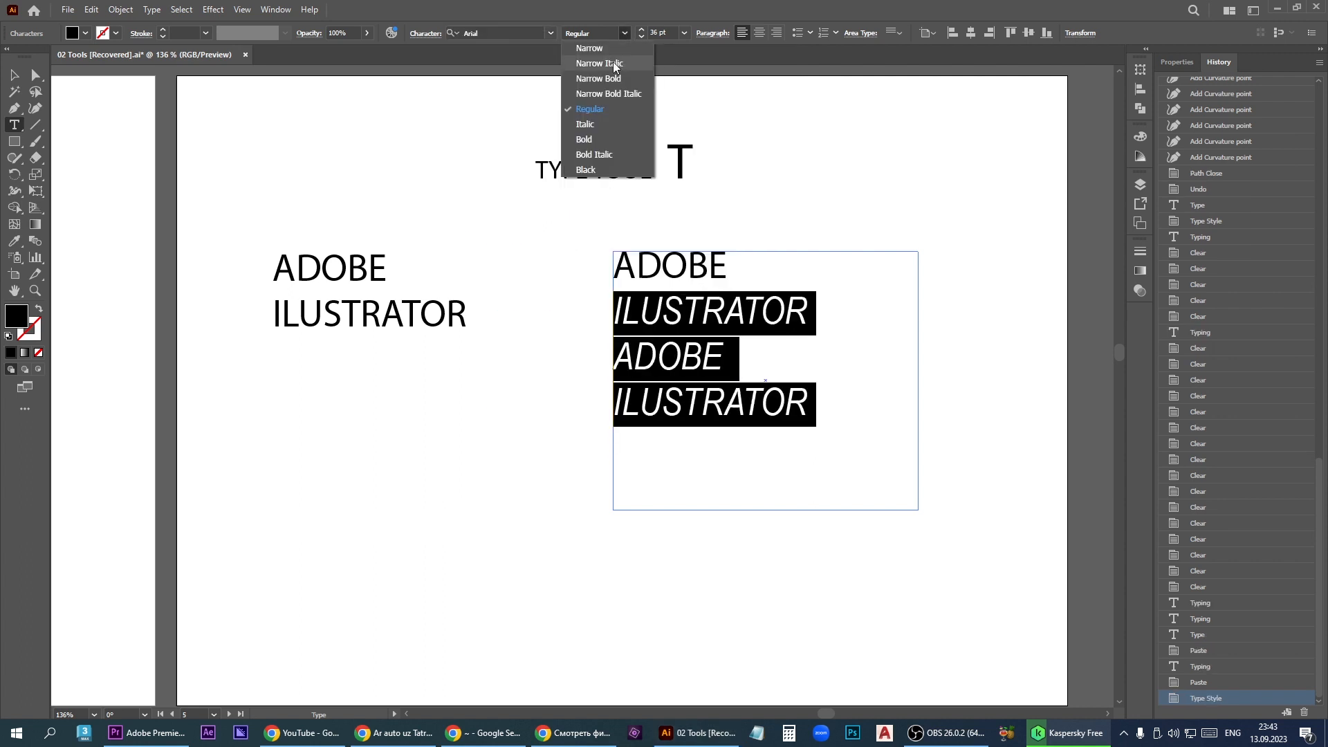
click(607, 95)
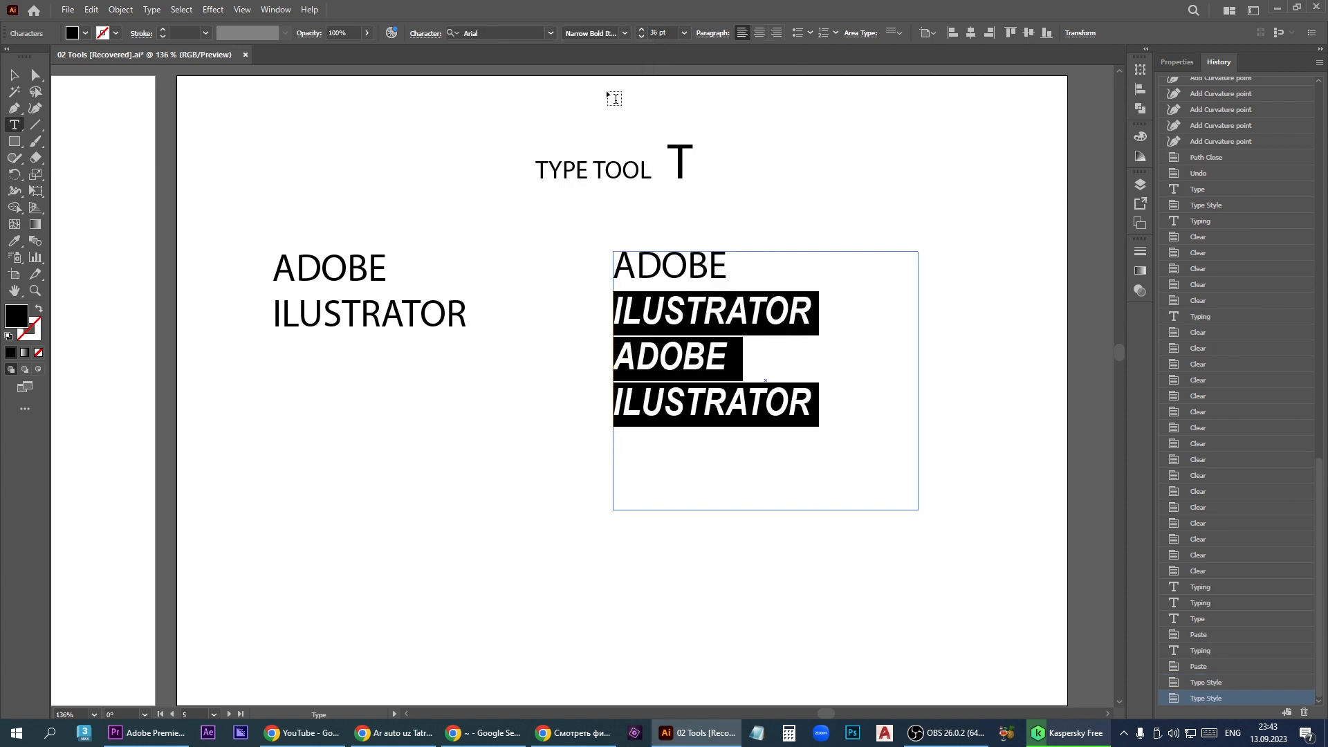
click(760, 33)
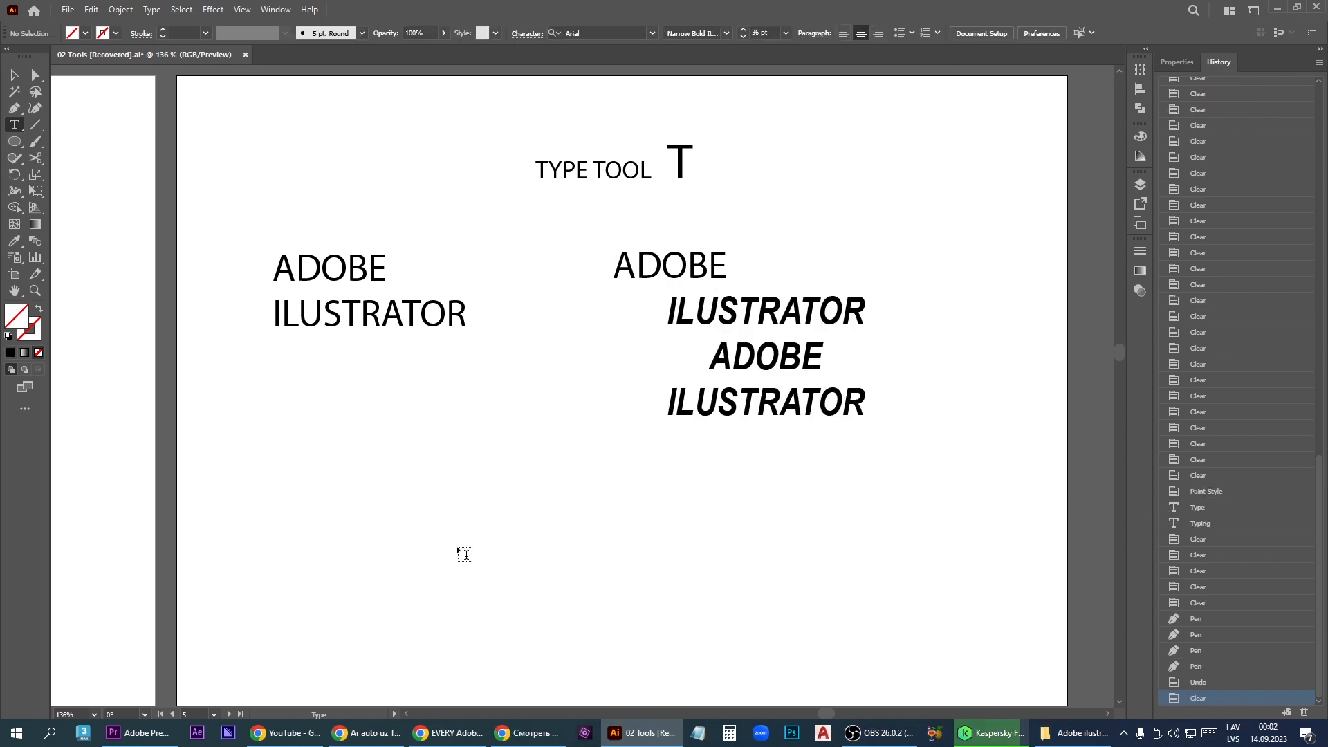
- Draw a closed five-point rounded path, about 77 mm wide and 79 mm high, below the point text with the Pen tool
click(18, 131)
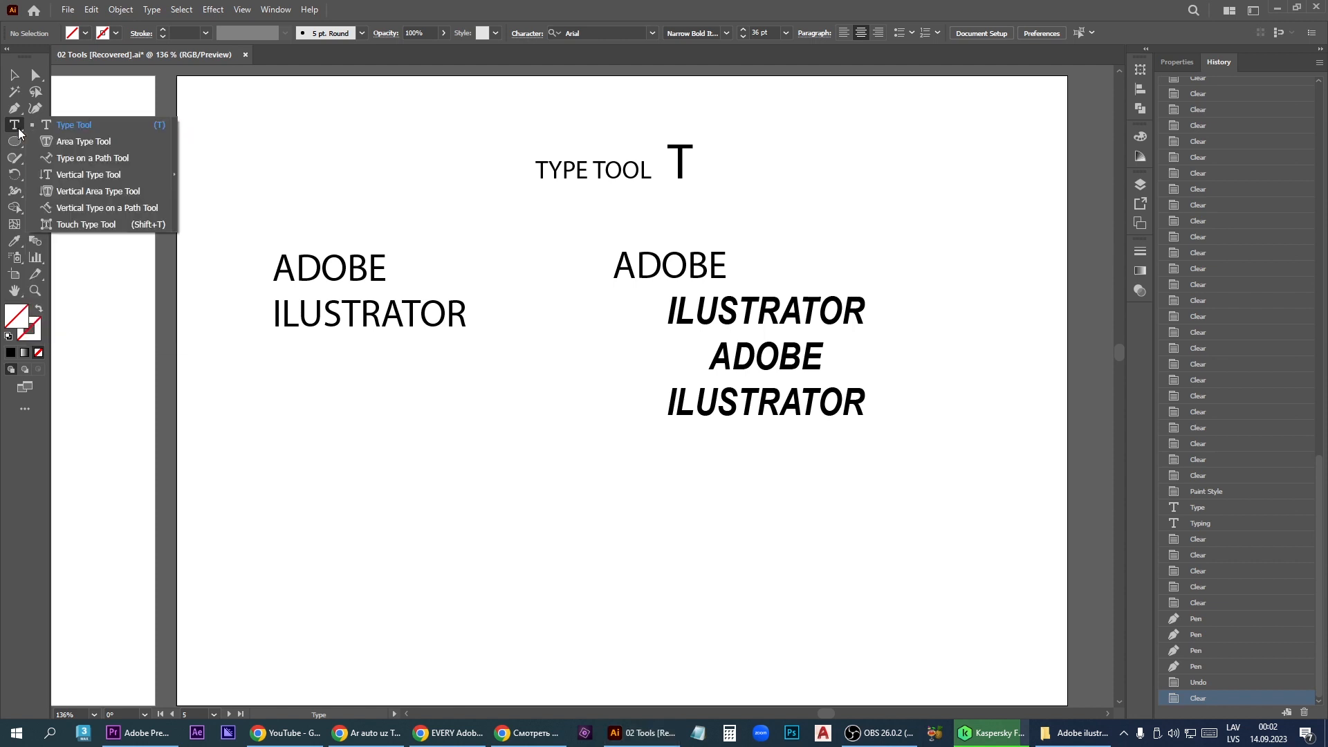
click(58, 142)
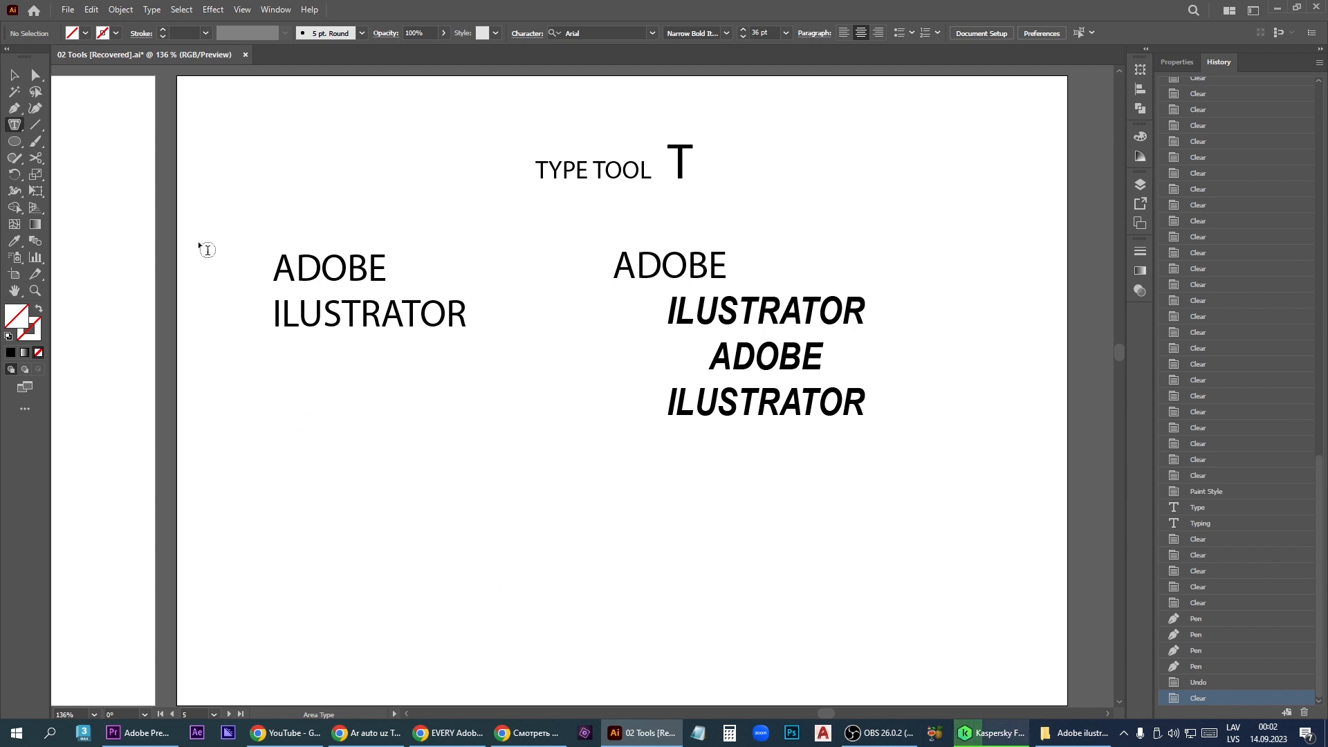
click(14, 109)
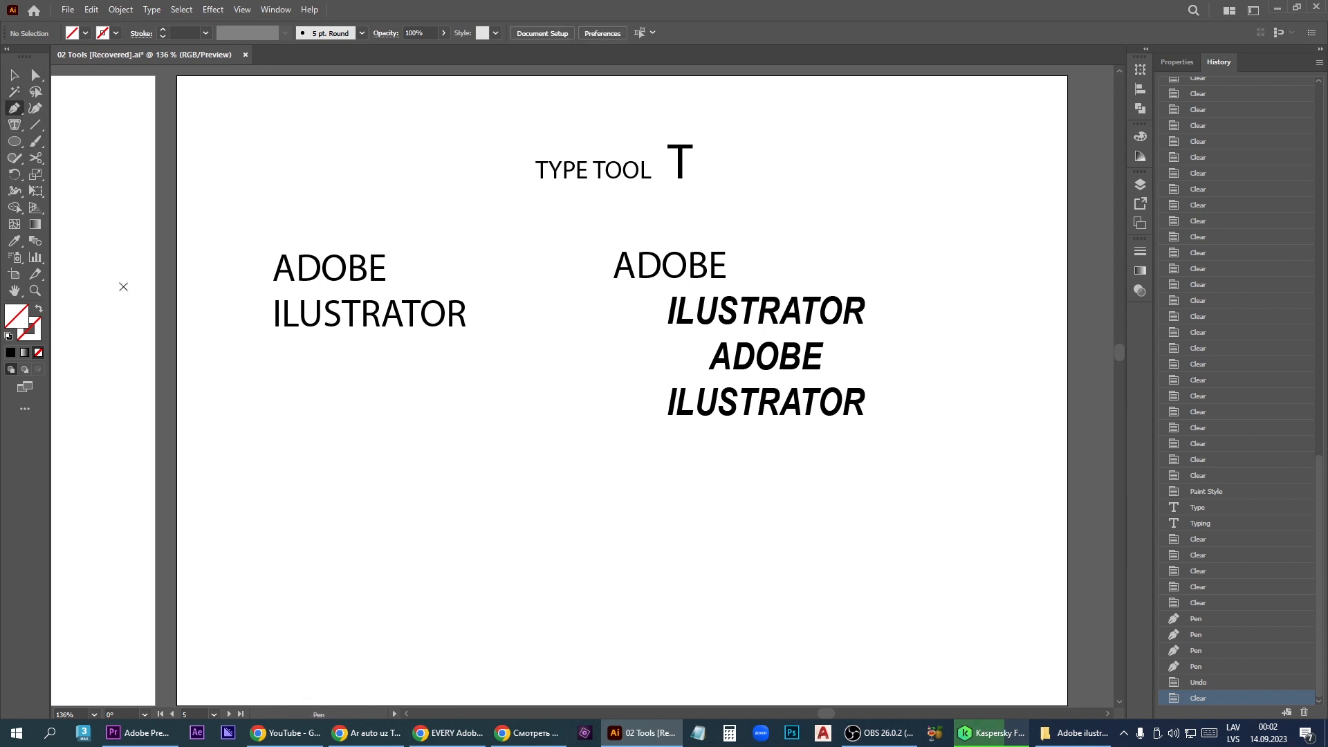
drag(310, 500, 315, 477)
drag(398, 417, 415, 418)
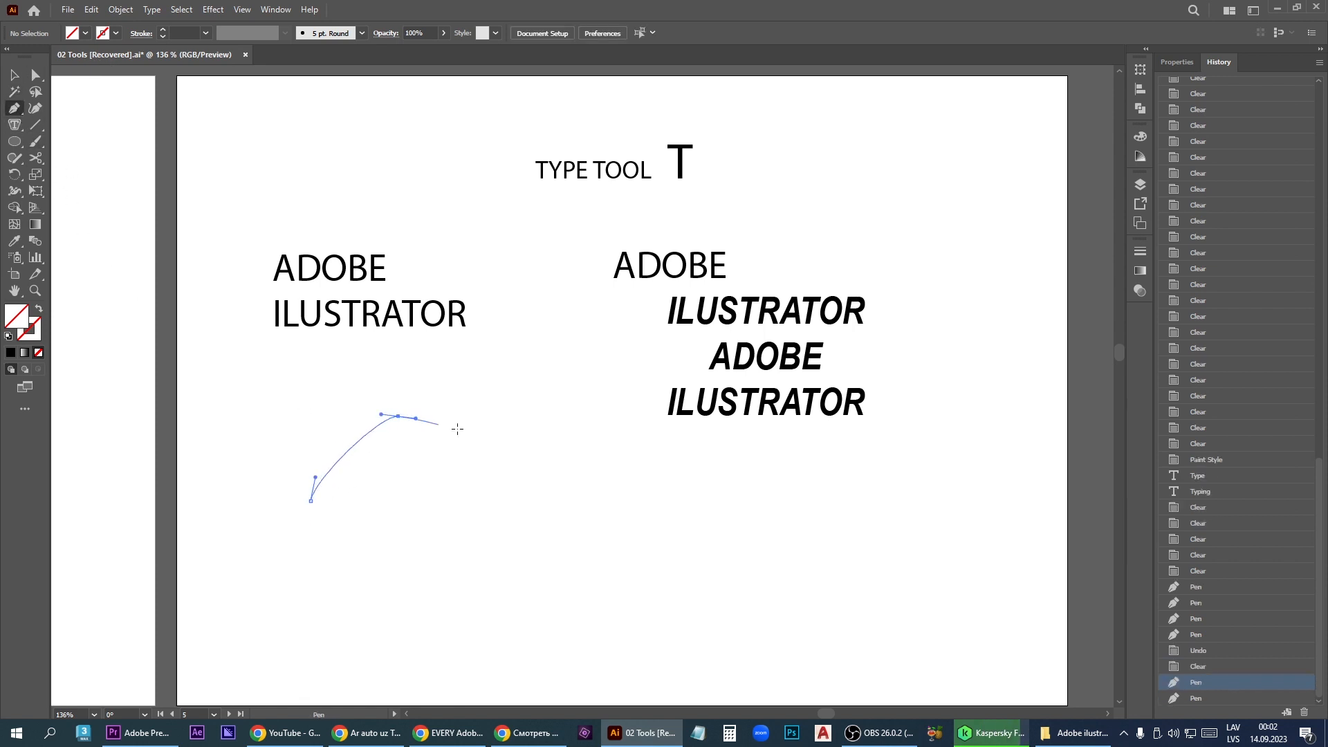
drag(540, 505, 545, 555)
drag(489, 630, 453, 651)
drag(315, 624, 305, 571)
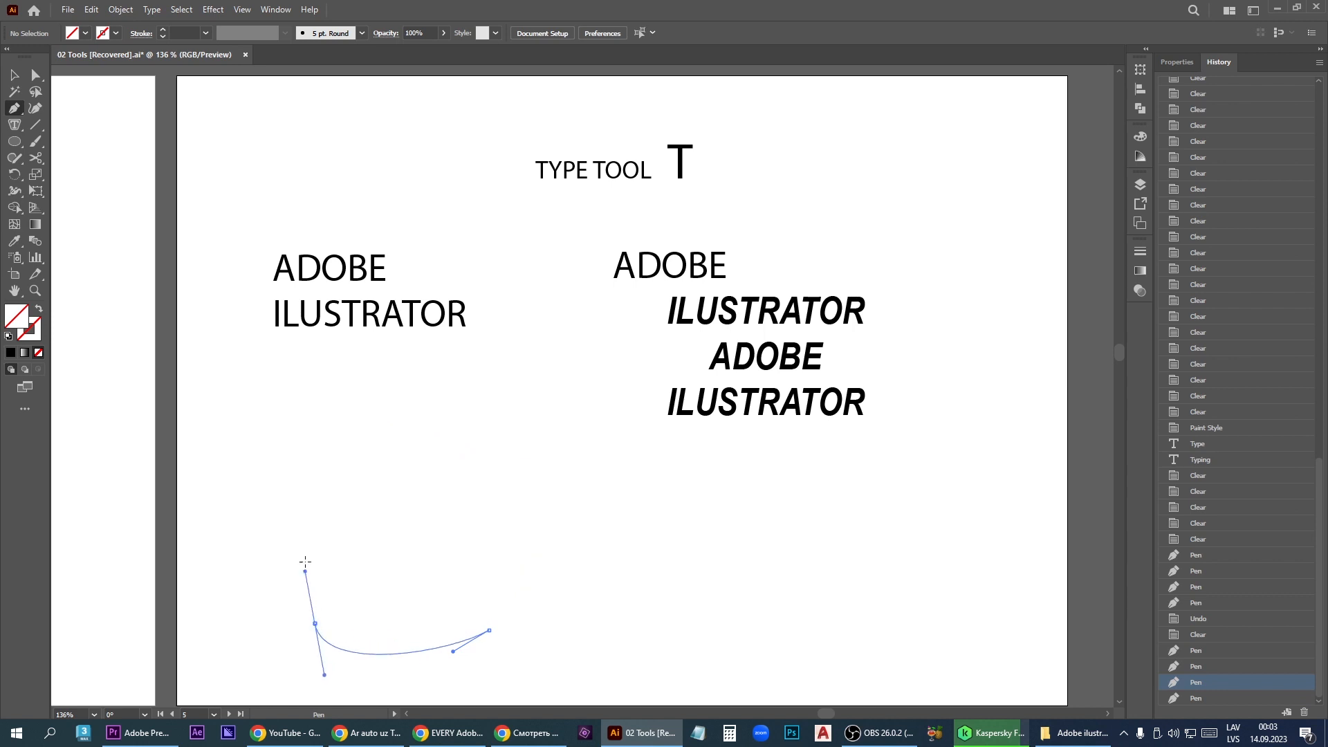
click(310, 501)
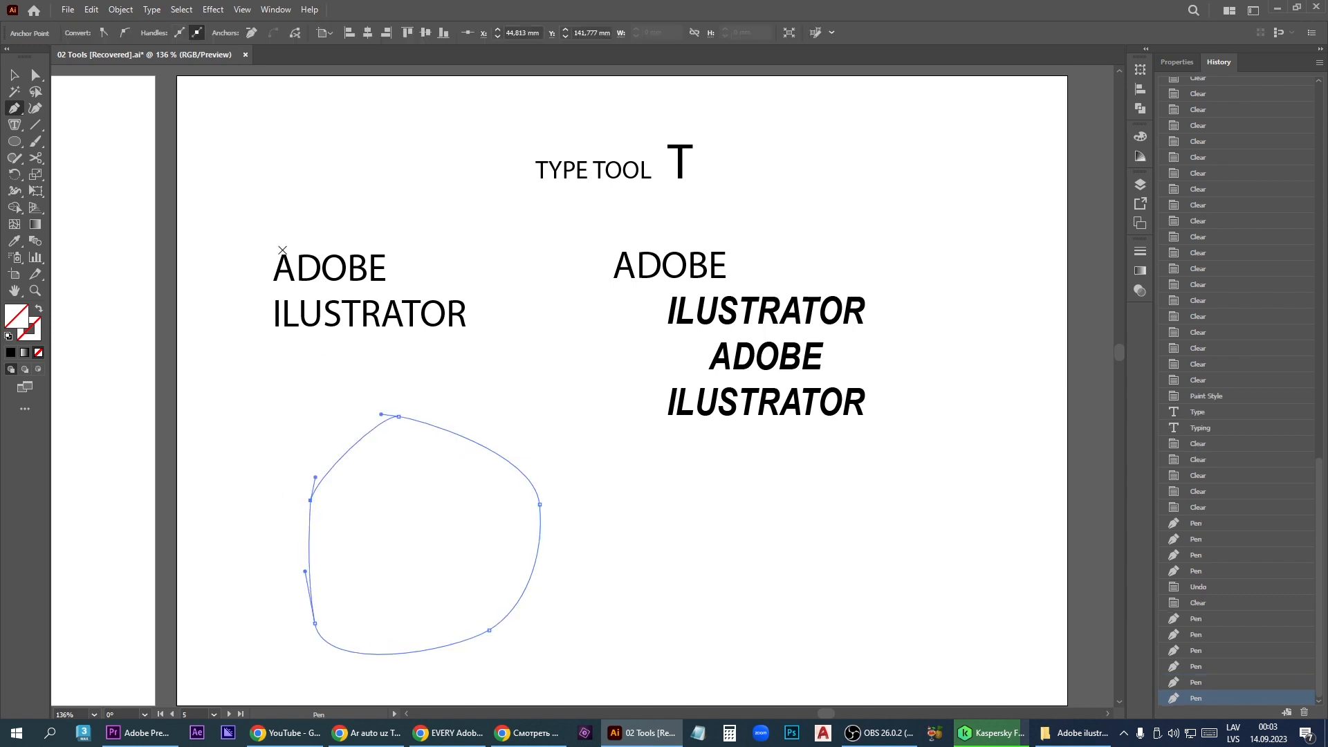
- Turn the closed path into an area type shape and enter the text ECEECE F FE EF E E E EDEWECWC inside it
click(15, 126)
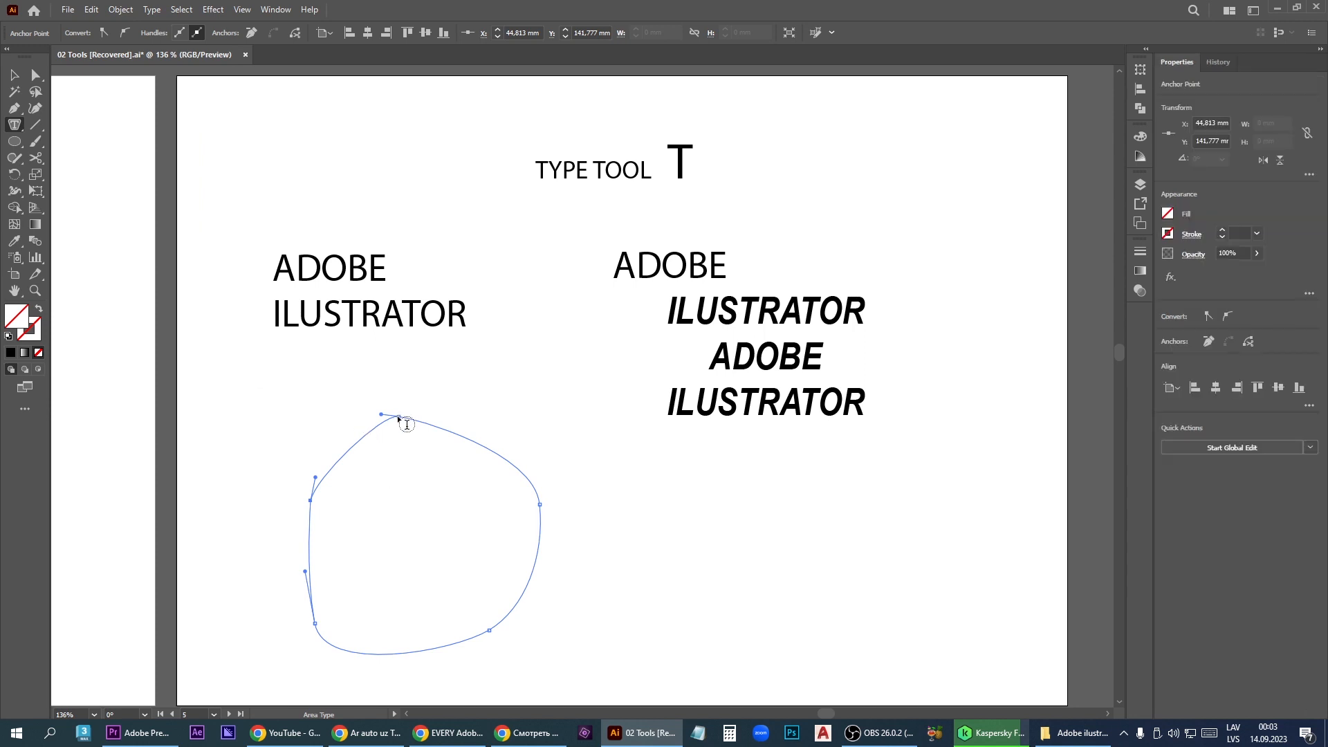
click(399, 417)
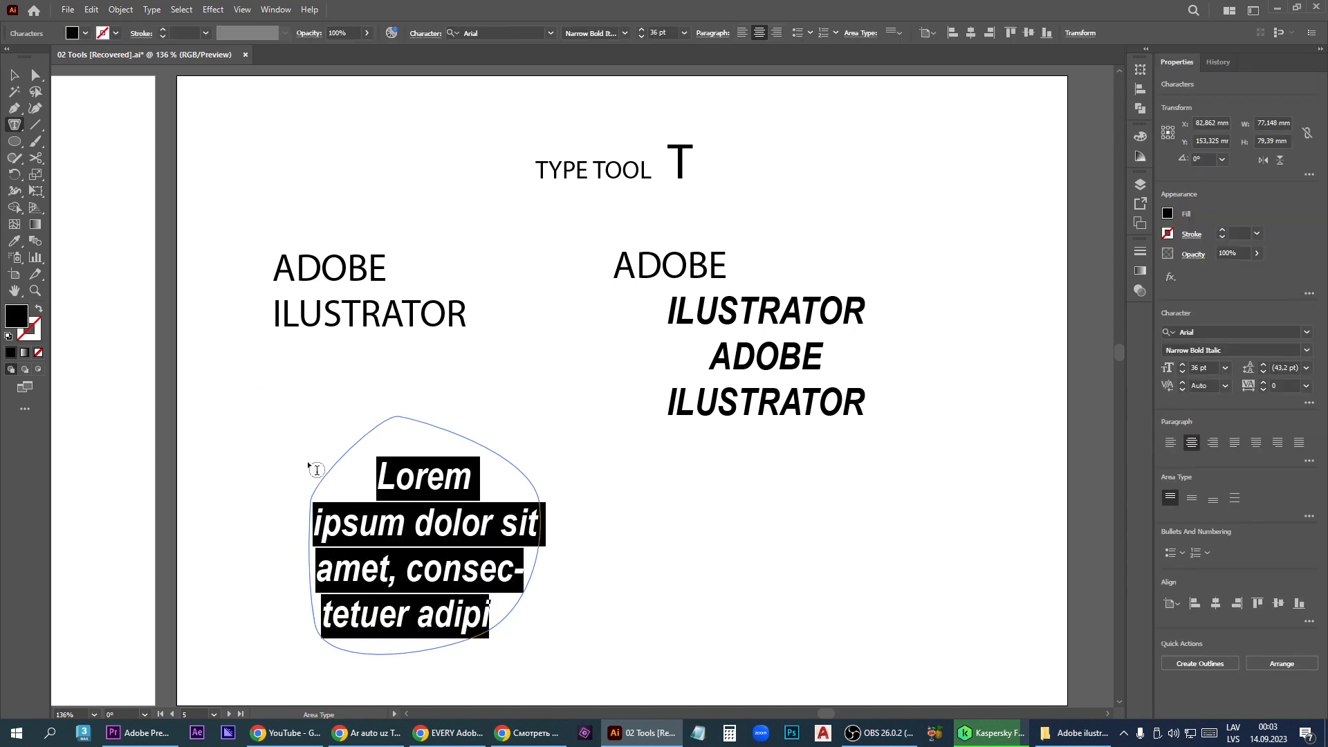
text(E)
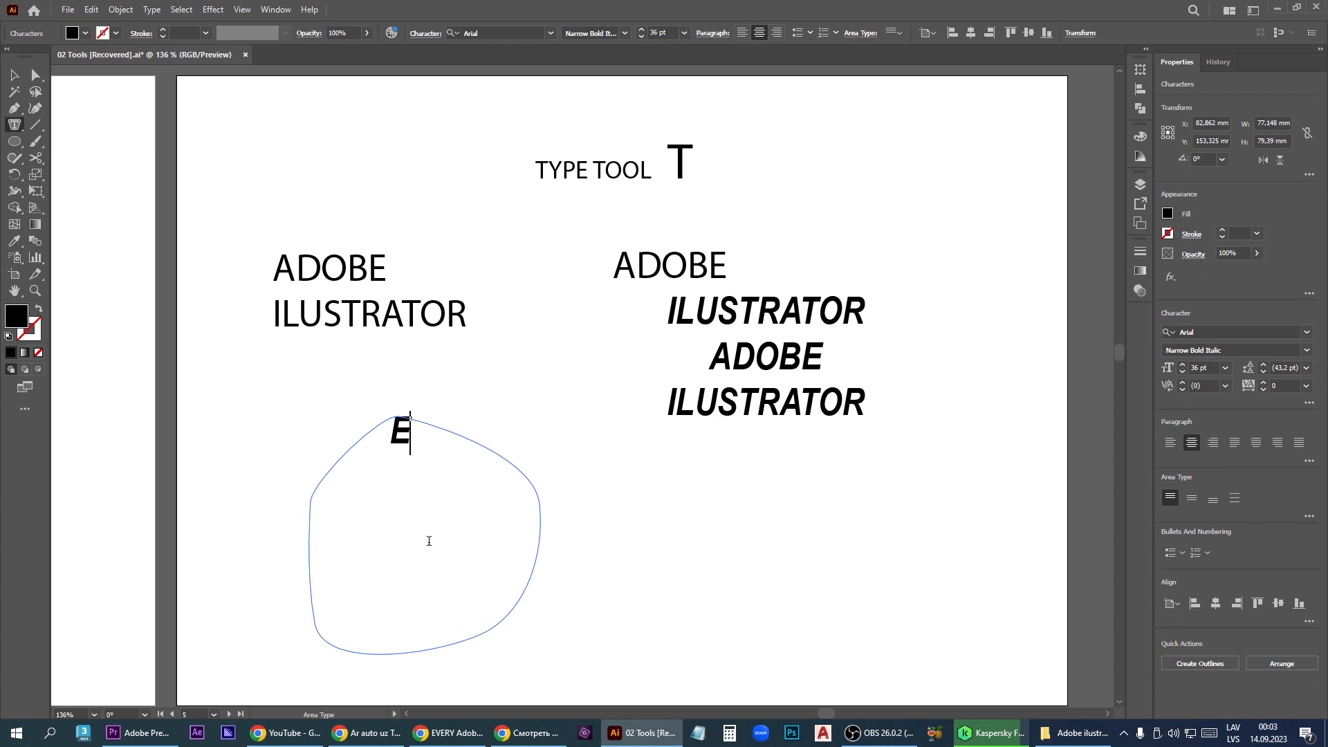
text(CEECE F FE EF E E E EDEWECWC)
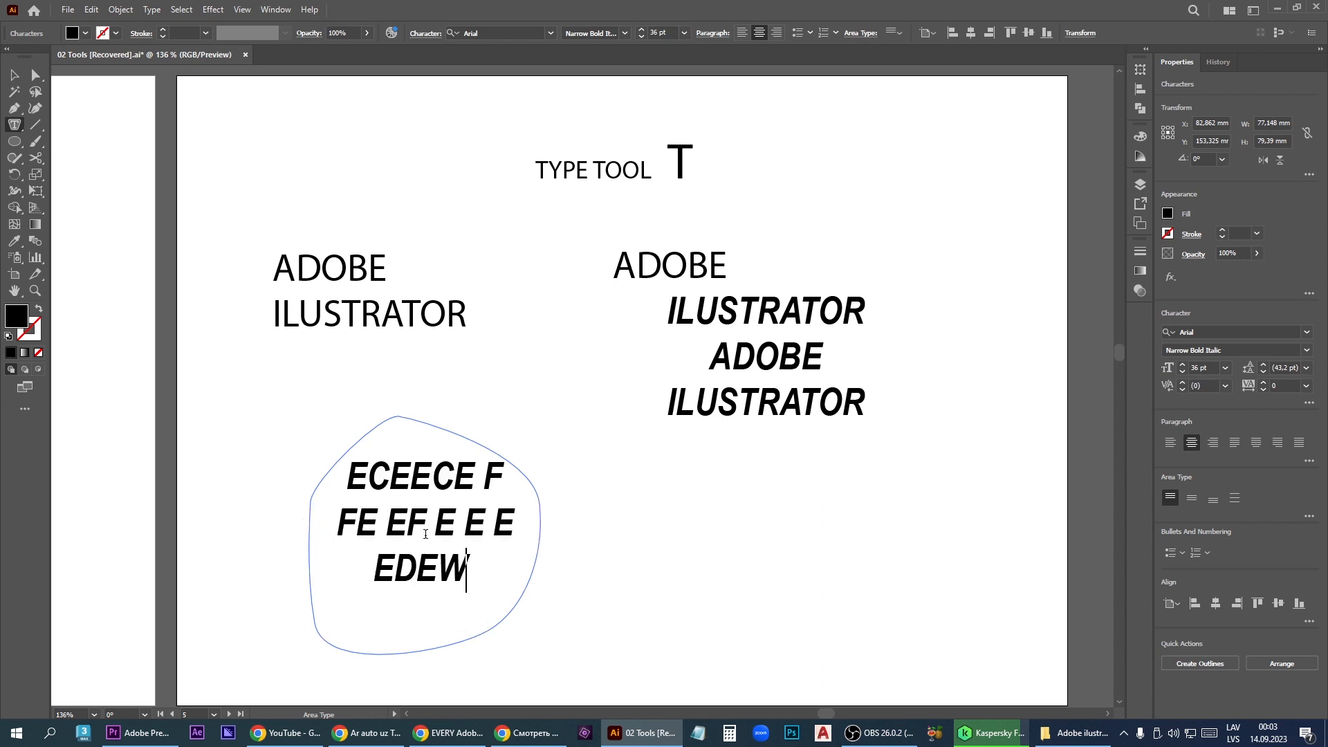
- Set the font size of all the text inside the closed shape to 14 pt
drag(347, 475, 515, 571)
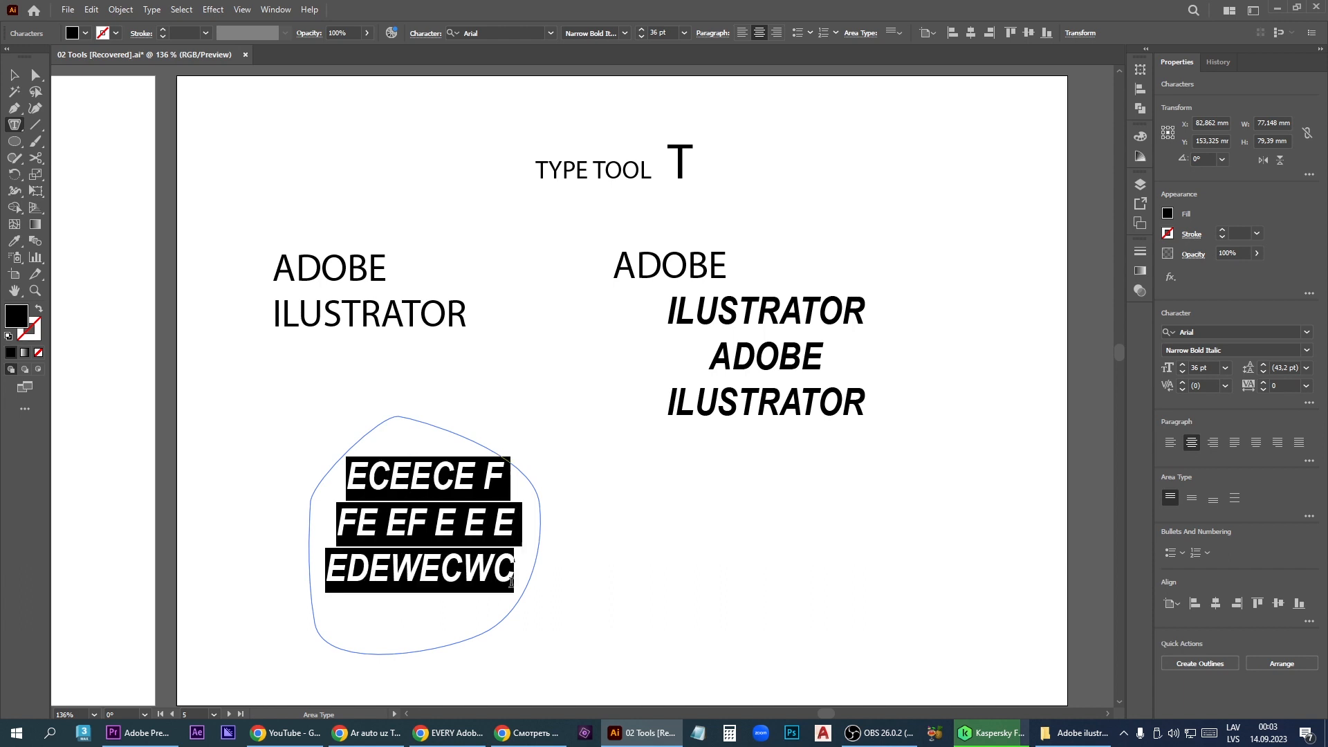
click(684, 32)
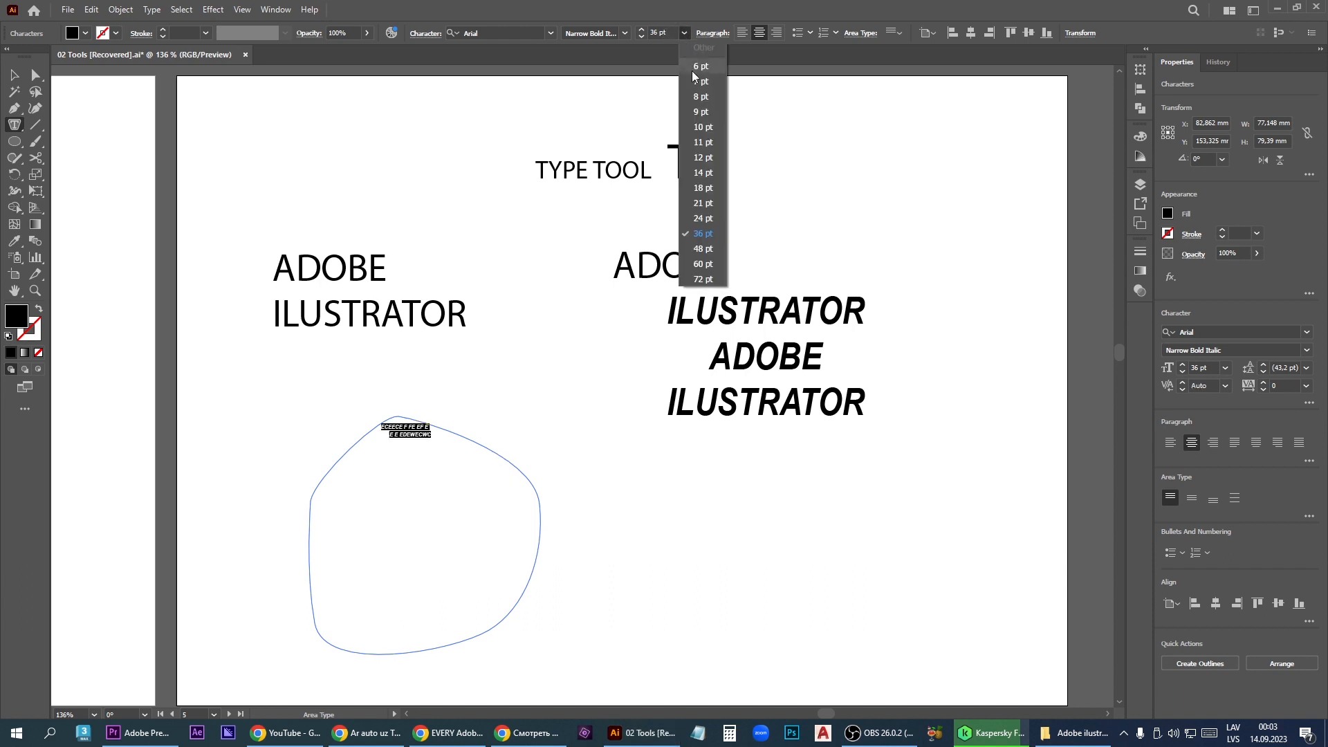
click(703, 173)
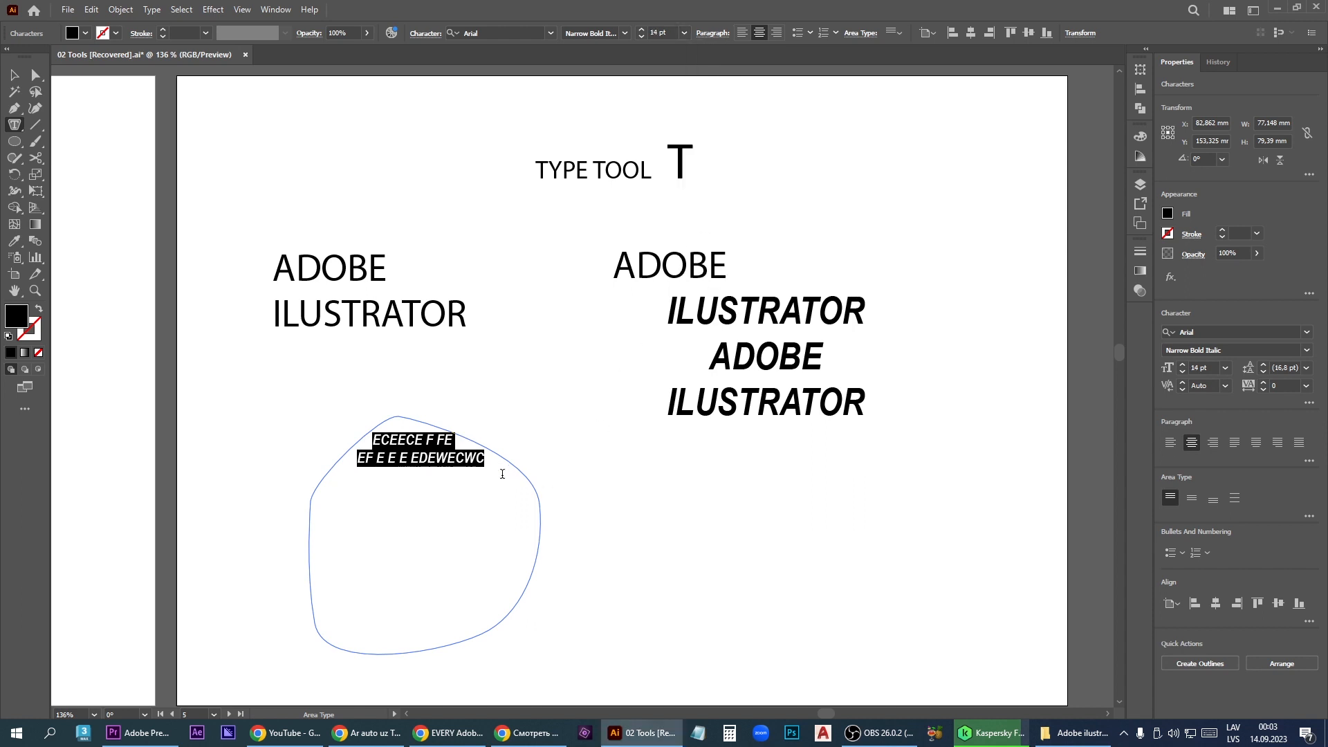
- Extend the text inside the shape with a long run of the letter C, and undo the area type back to the plain path
click(477, 459)
text(CCCCCCCCCCCCCCCCCCCCCC CCCCCCCCCCCCC)
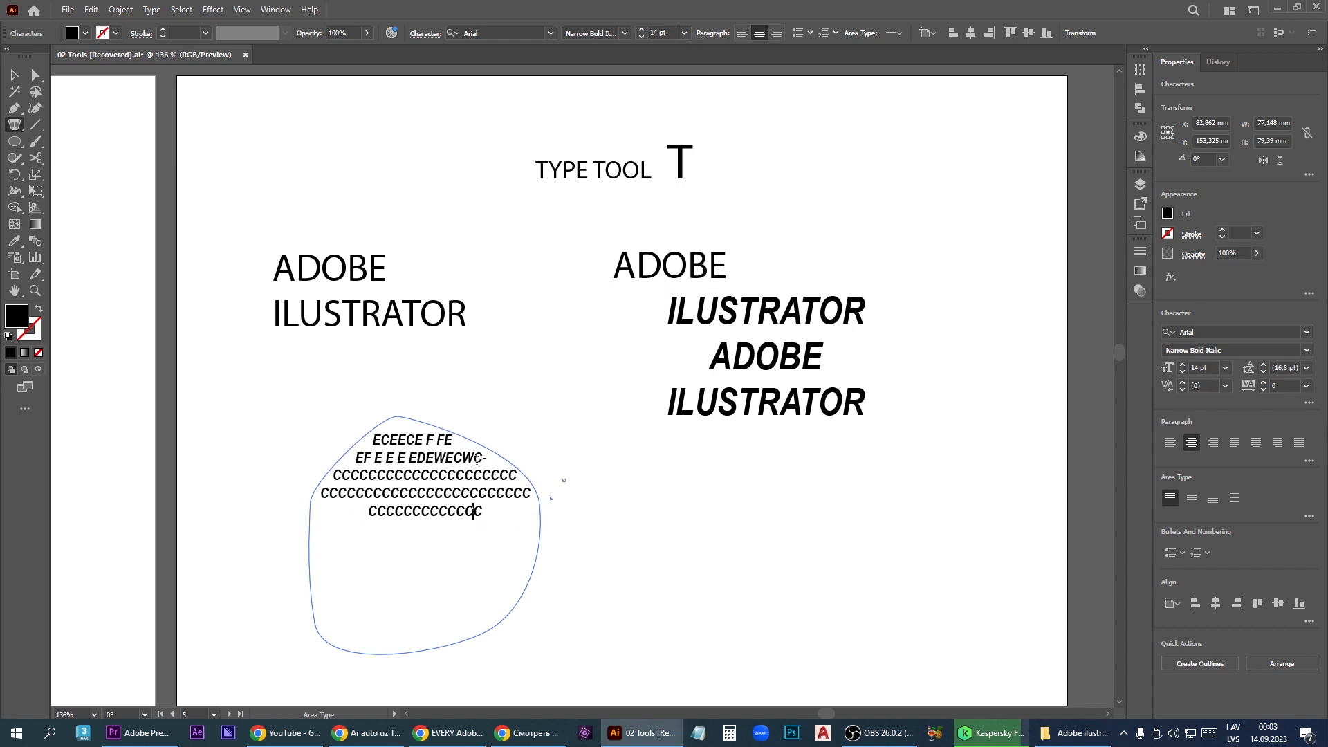
text(CCCCCCCCCCCC CCCCCCCCCCCCCCCCCCCCCCCCCCC CCCCCCCCCCCCCCCCCCCCC)
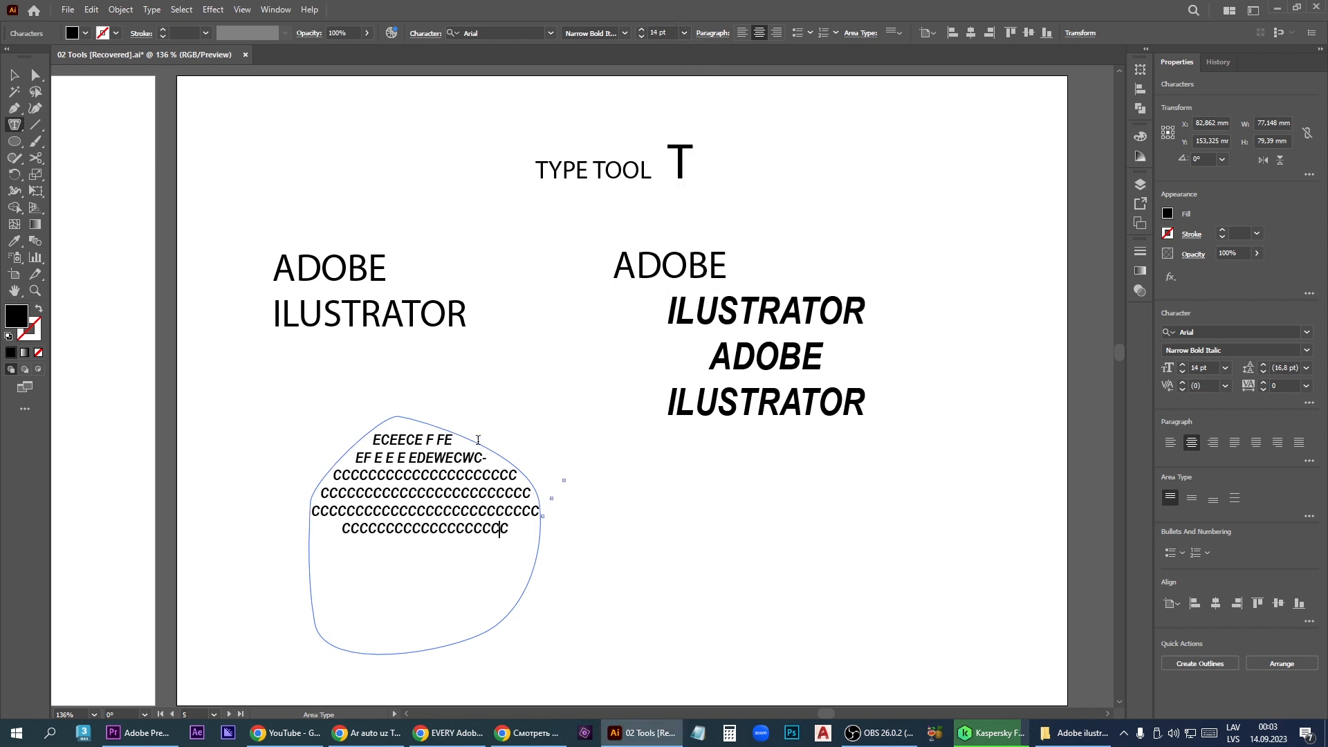
key(ctrl+z)
key(ctrl+z)
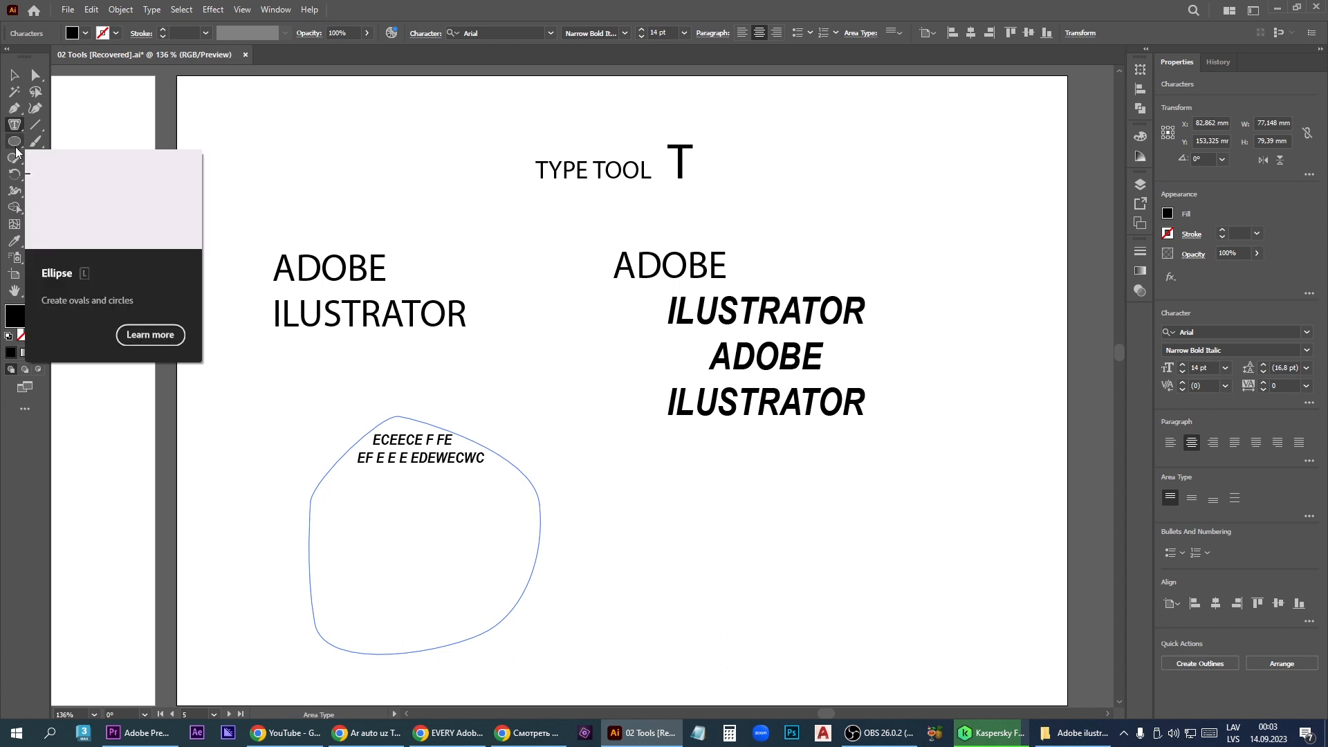
- Run sample text starting with XWCXRCEVE along the outline of the closed path with the Type on a Path tool
click(15, 125)
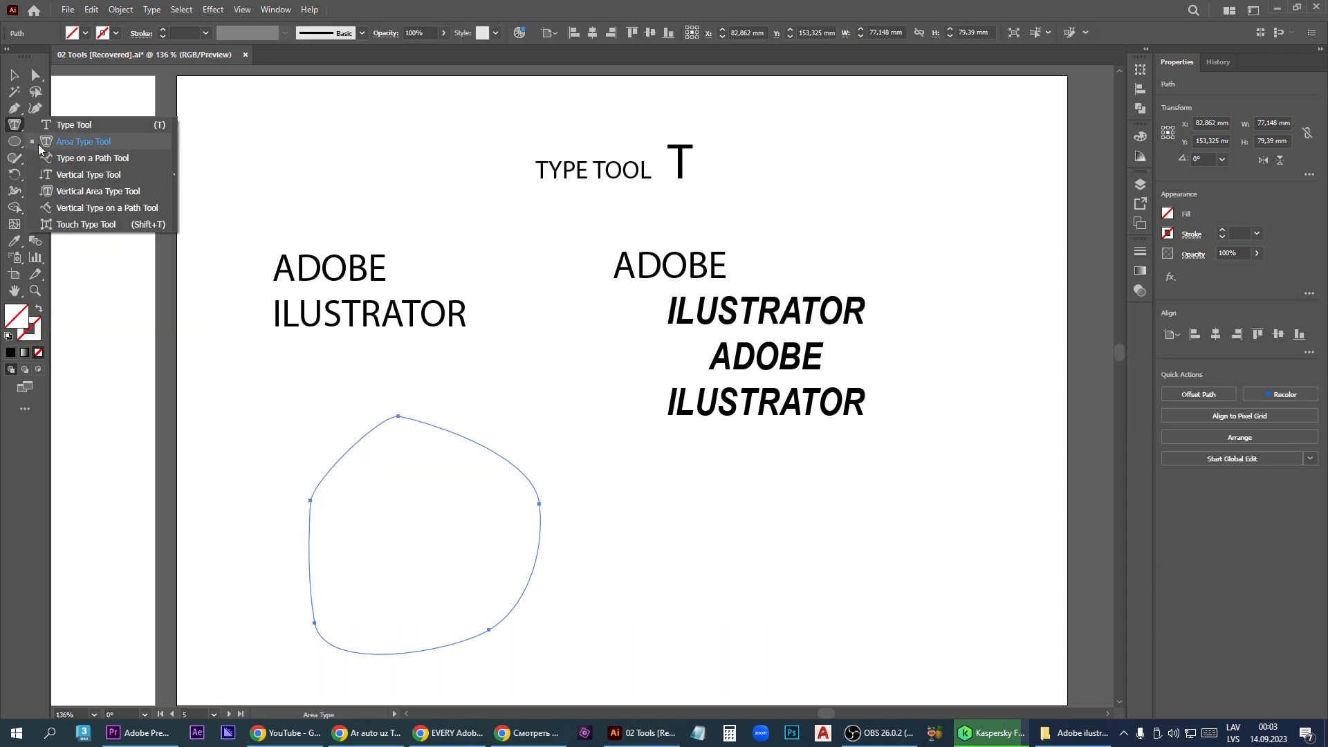
click(123, 165)
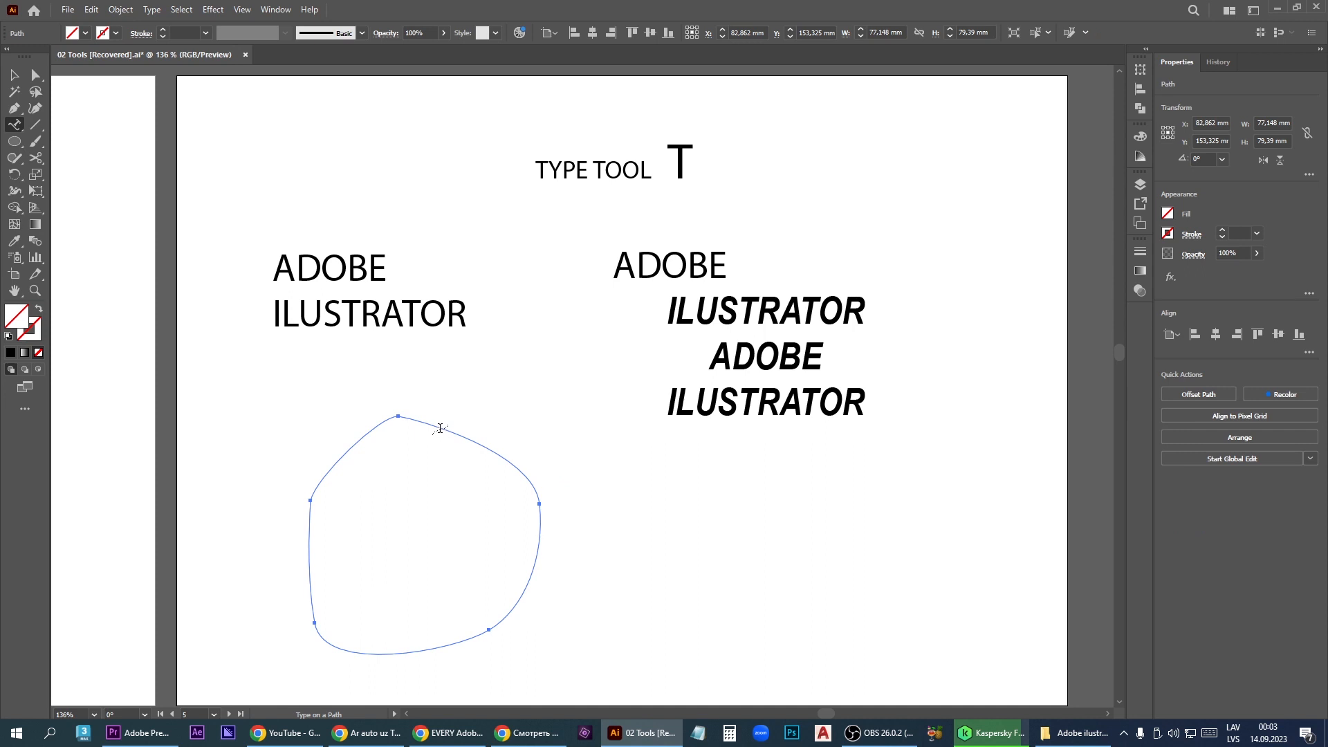
click(439, 428)
text(XWCX)
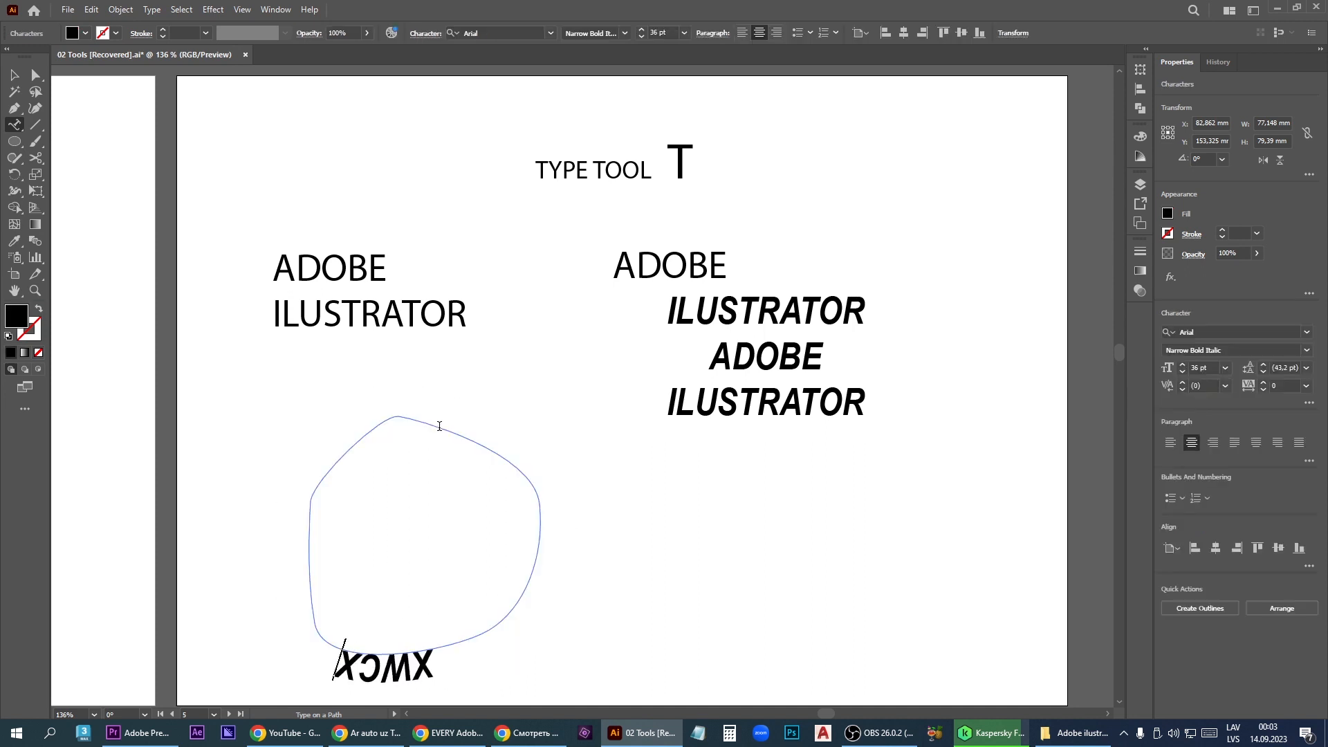
text(RCEVETTTVXTXT)
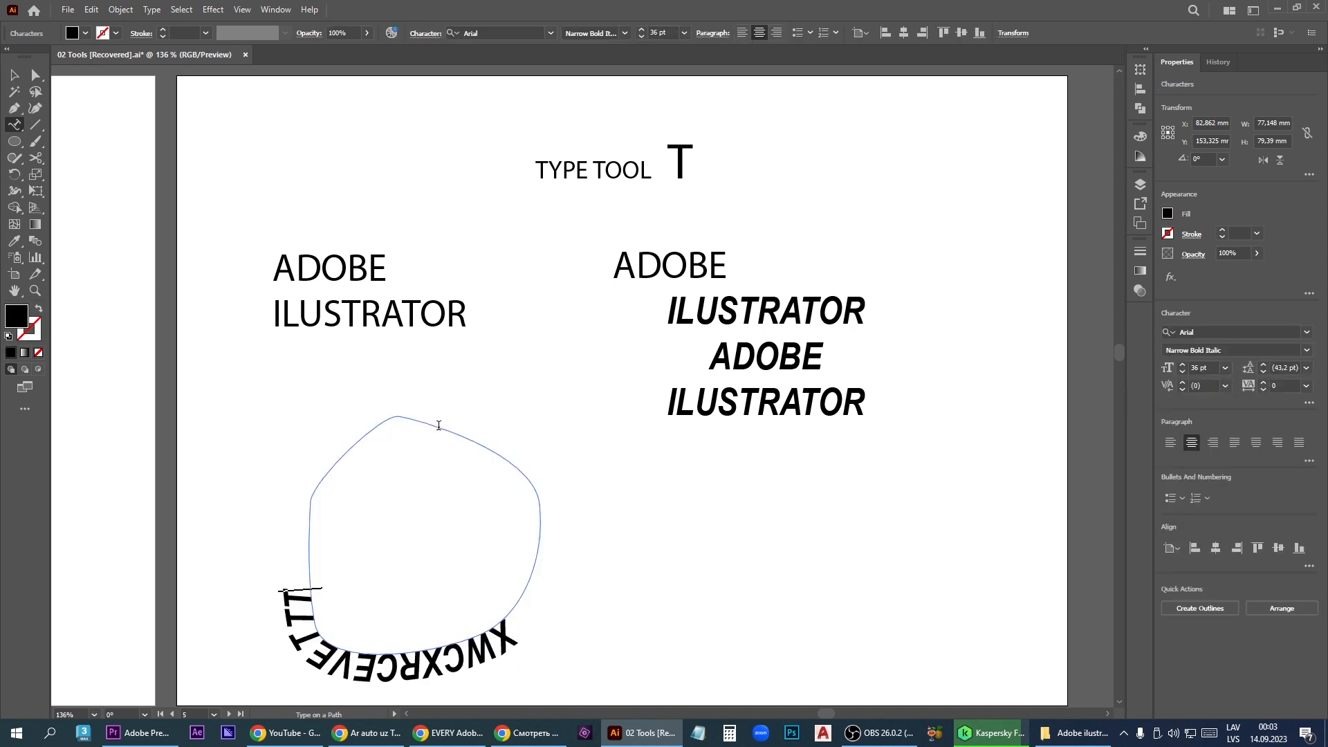
text(XTGXY)
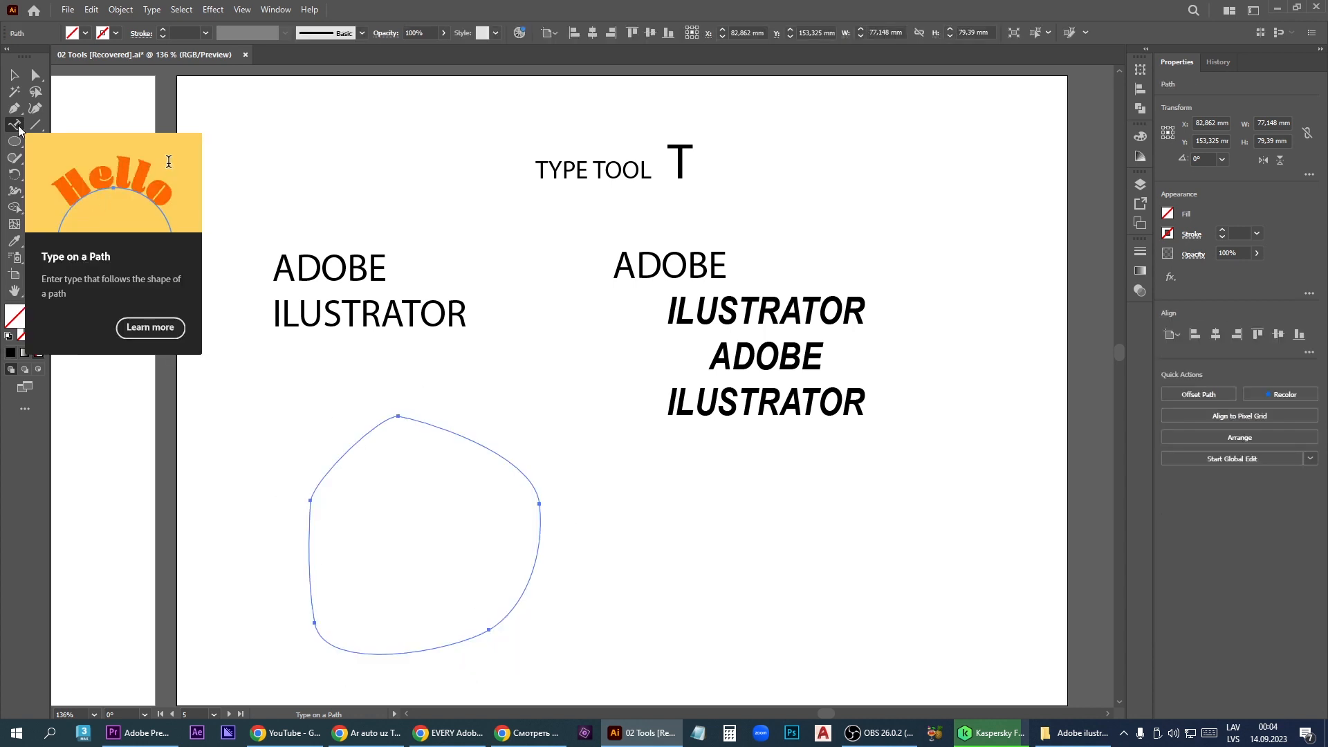
- Enter the text CEVRVER as vertical type between the two text blocks, and undo it
right_click(19, 131)
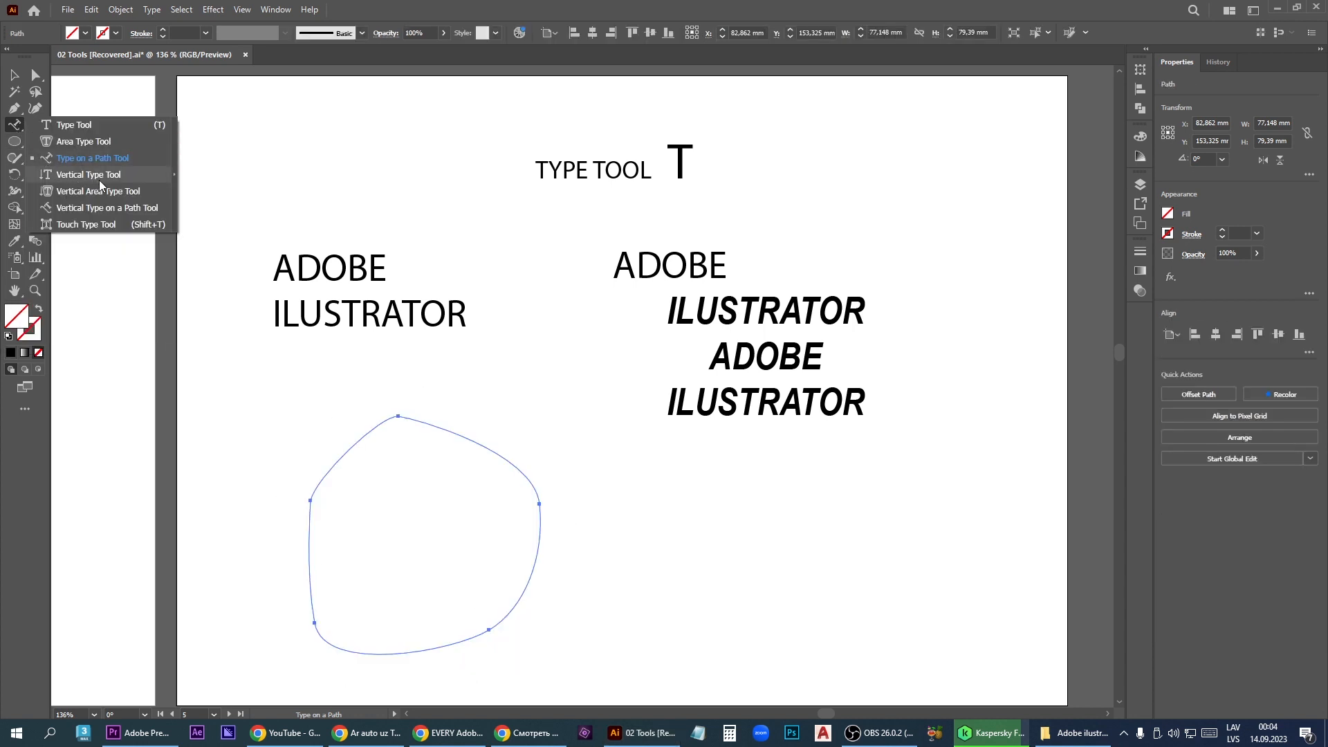
click(88, 174)
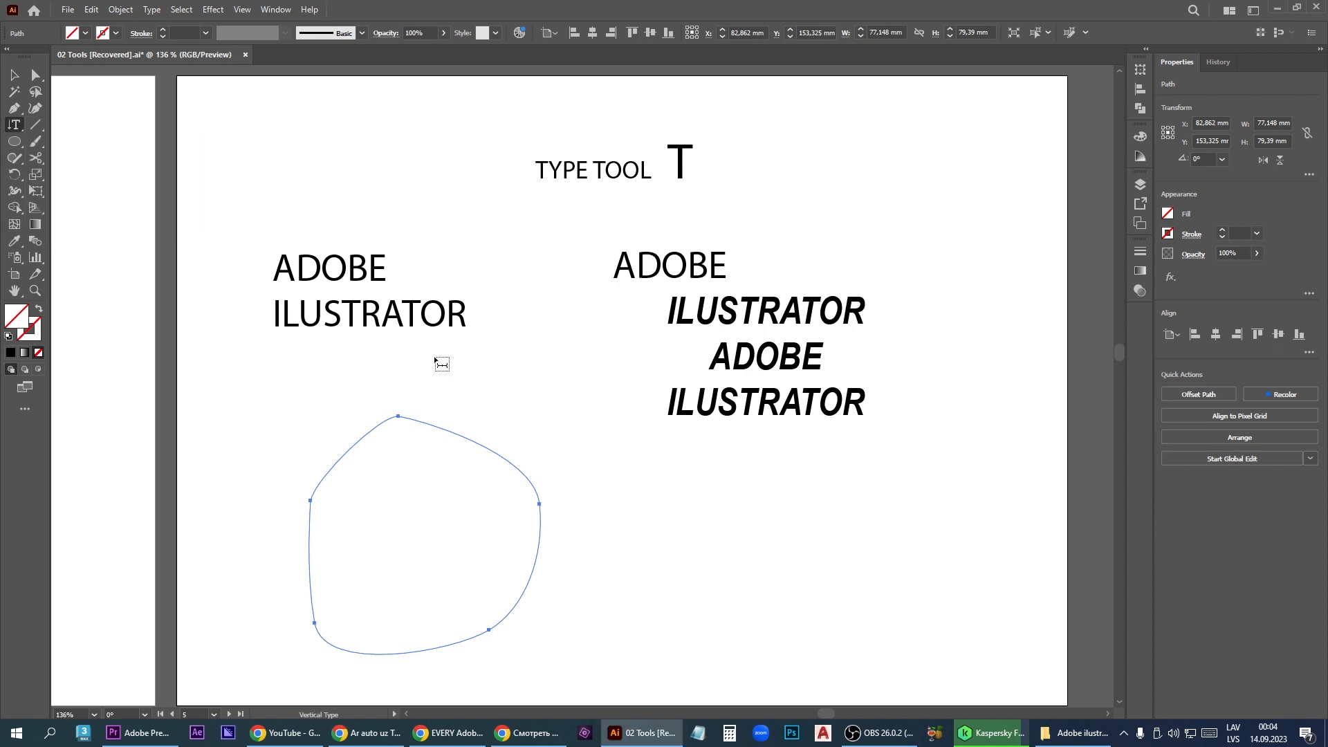
click(607, 369)
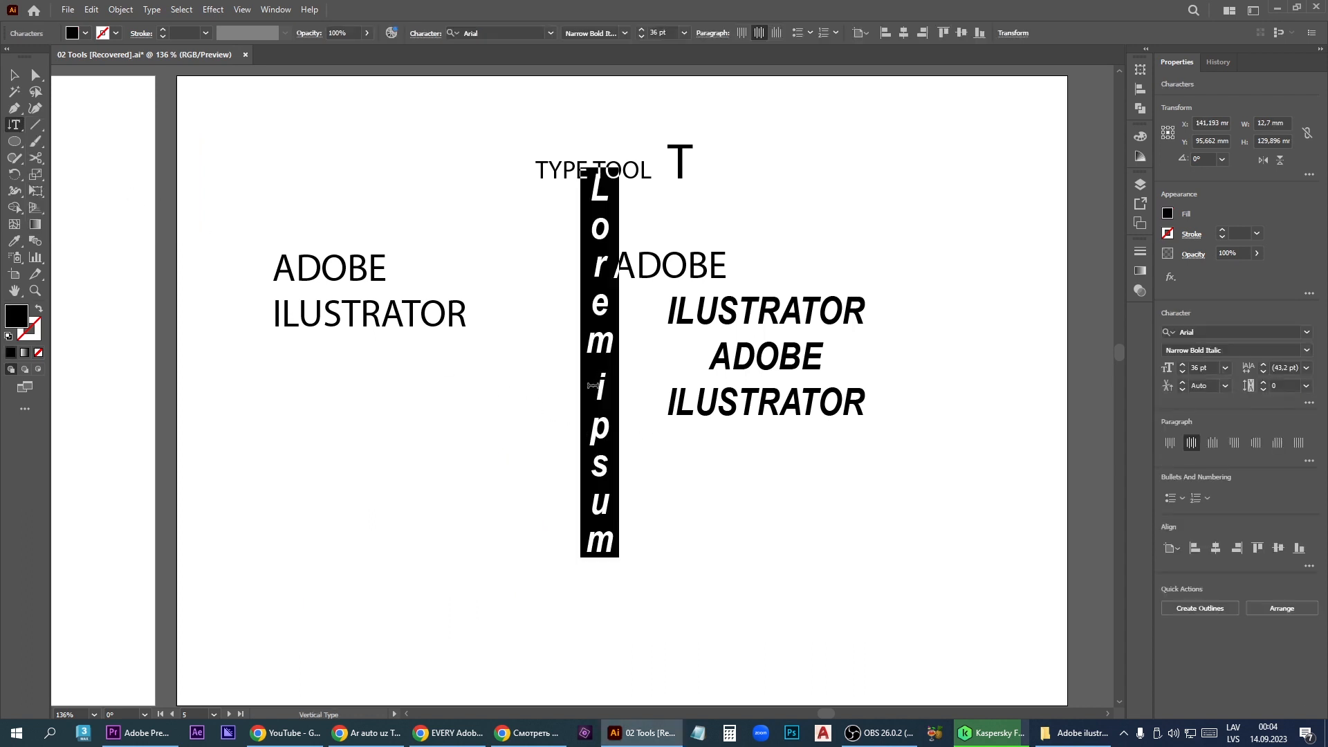
text(CEVRVER)
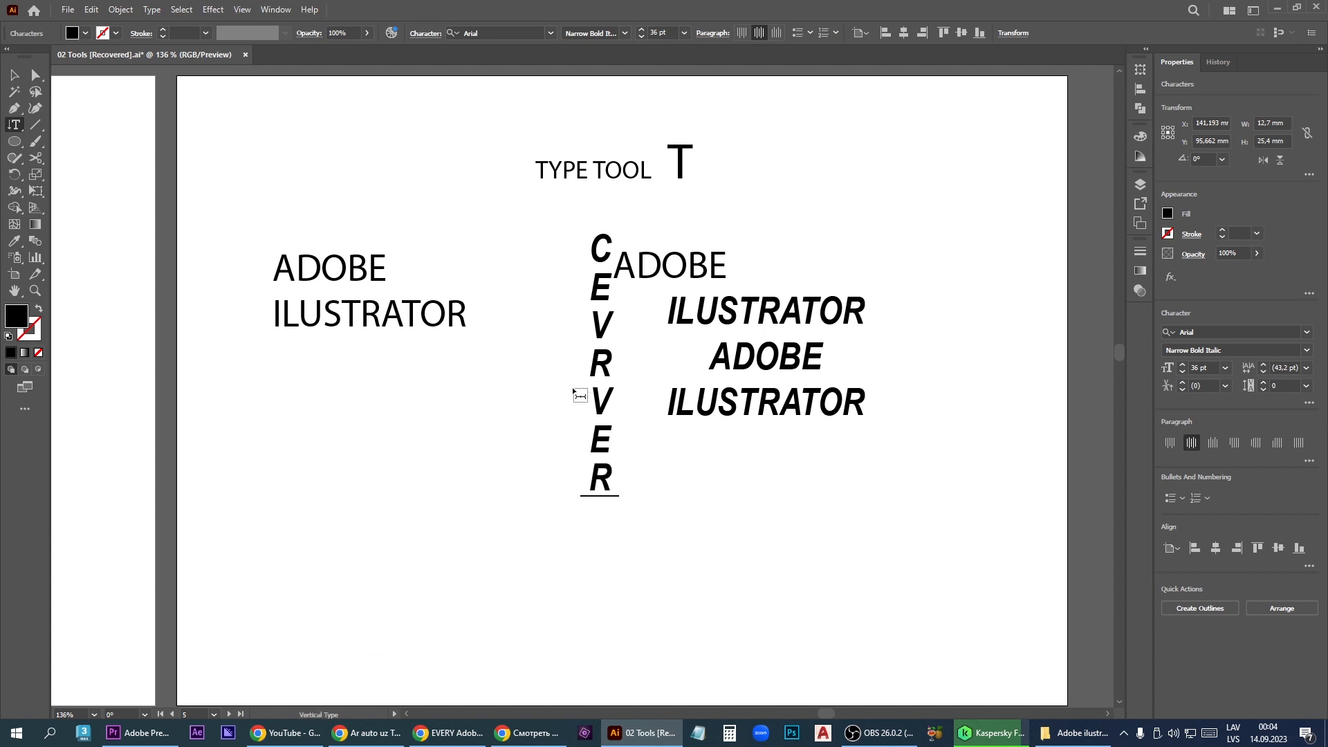
key(ctrl+z)
key(ctrl+z)
- Fill the closed path with the vertical area type WCWEX.WVRVX.RET., and undo back to the plain path
right_click(14, 125)
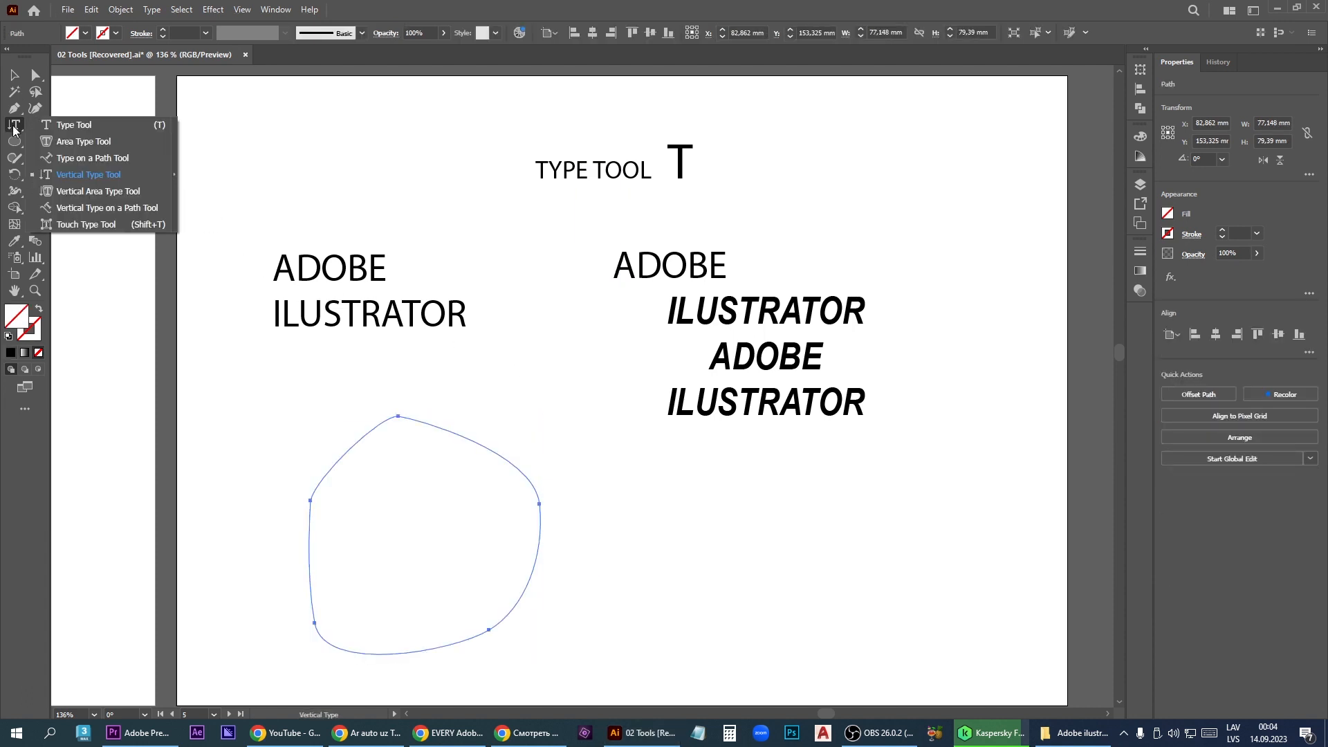
click(114, 200)
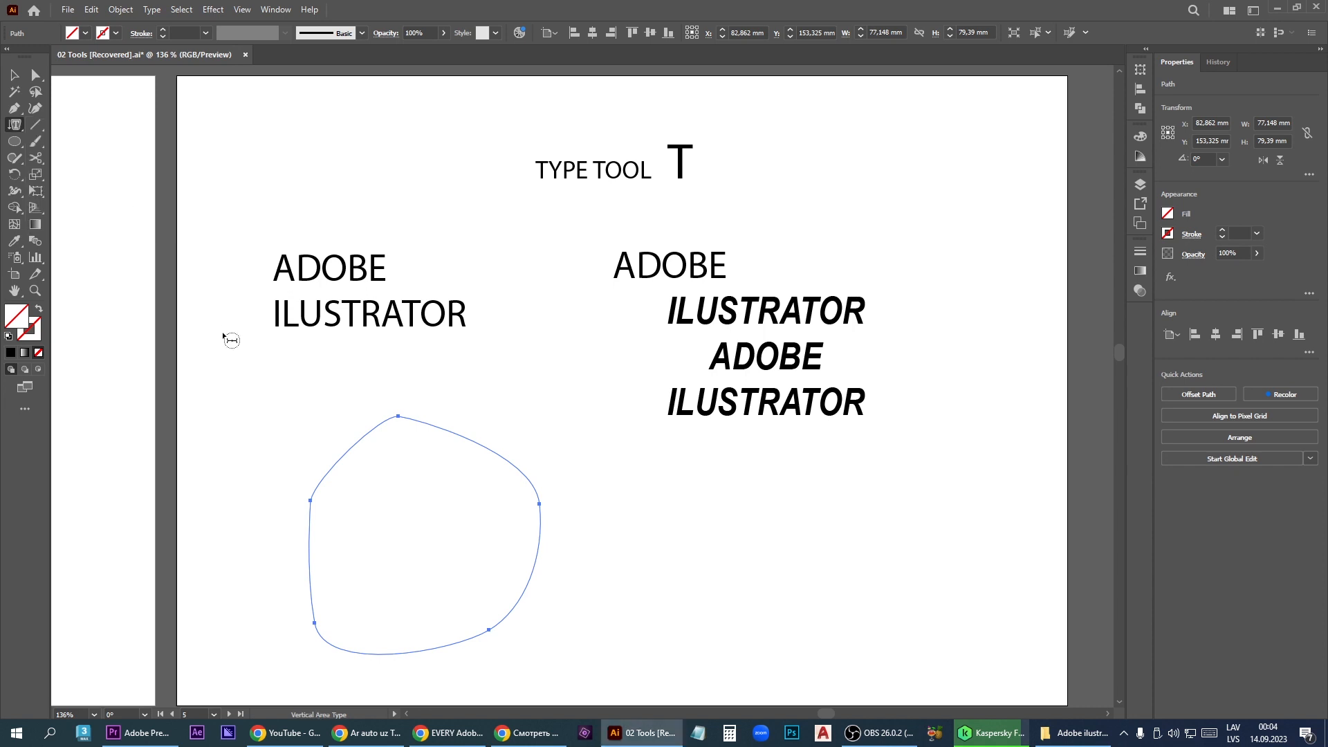
click(358, 443)
text(WCWEX.WVRVX)
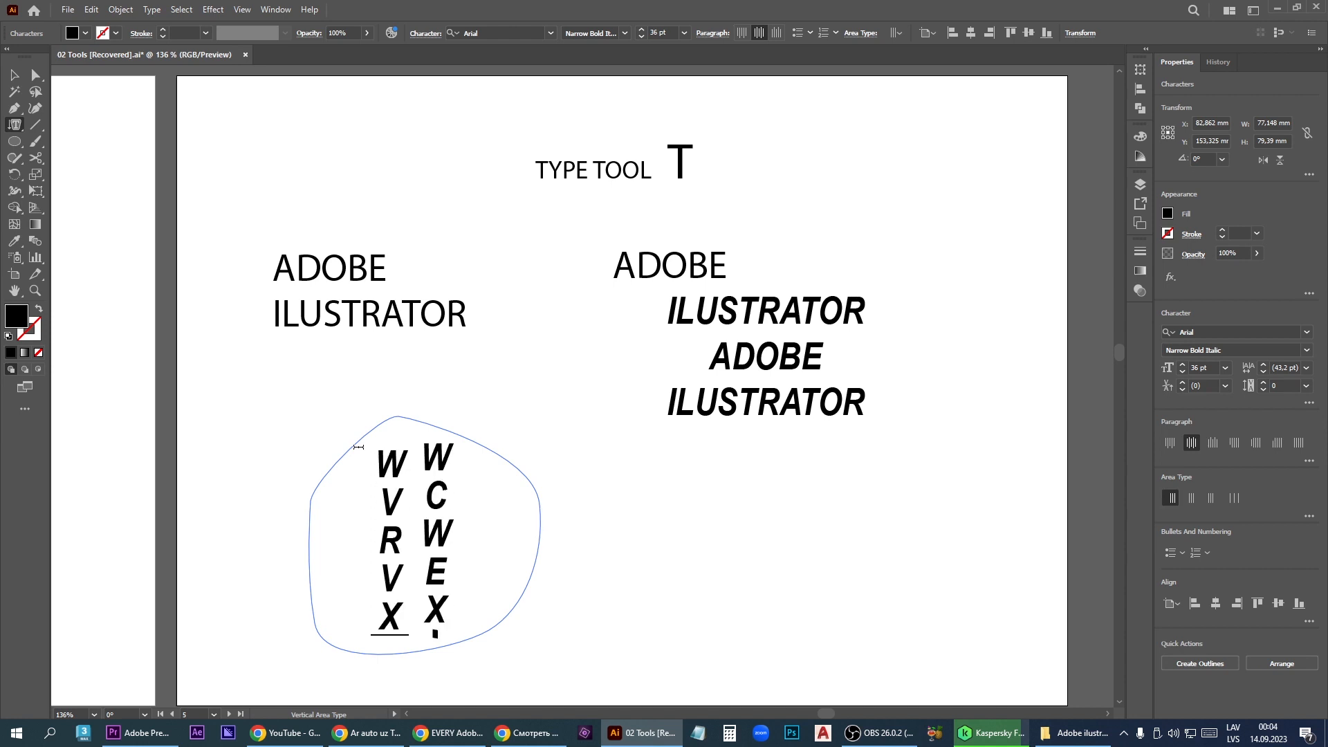
text(.RET.)
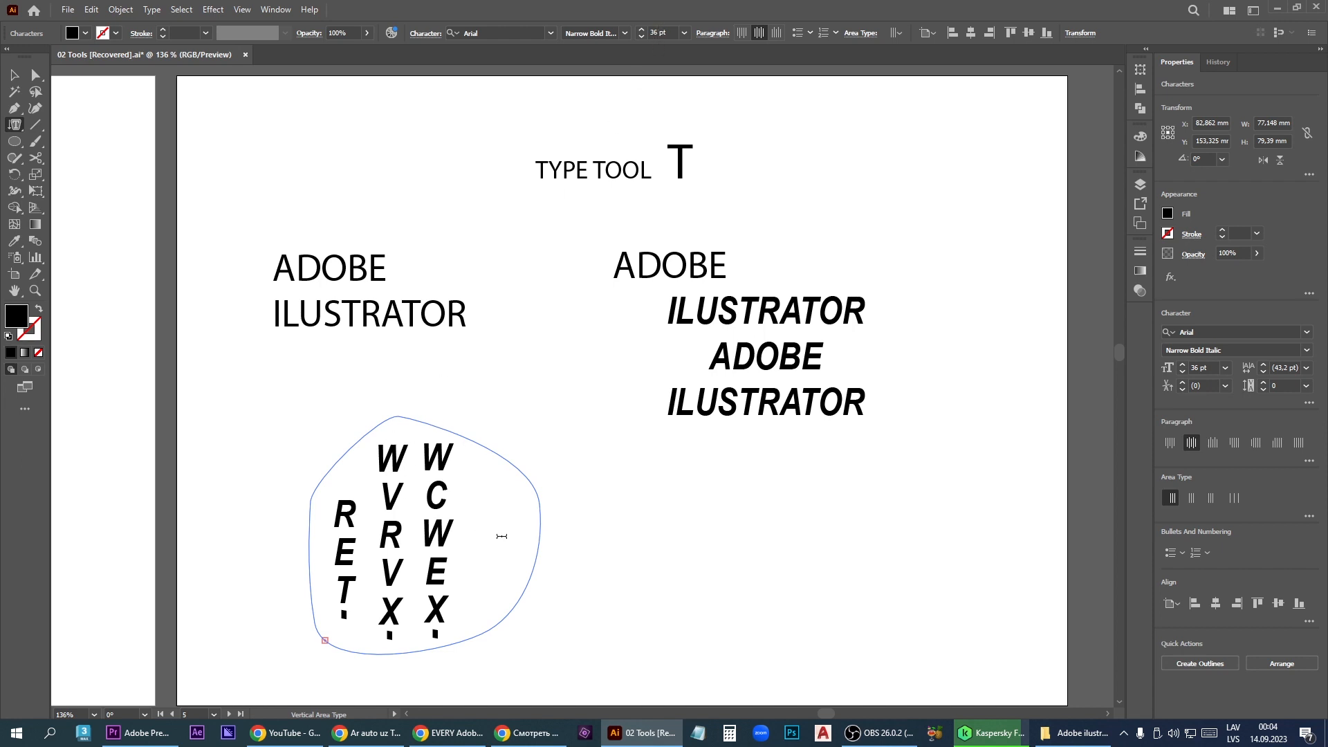
key(ctrl+z)
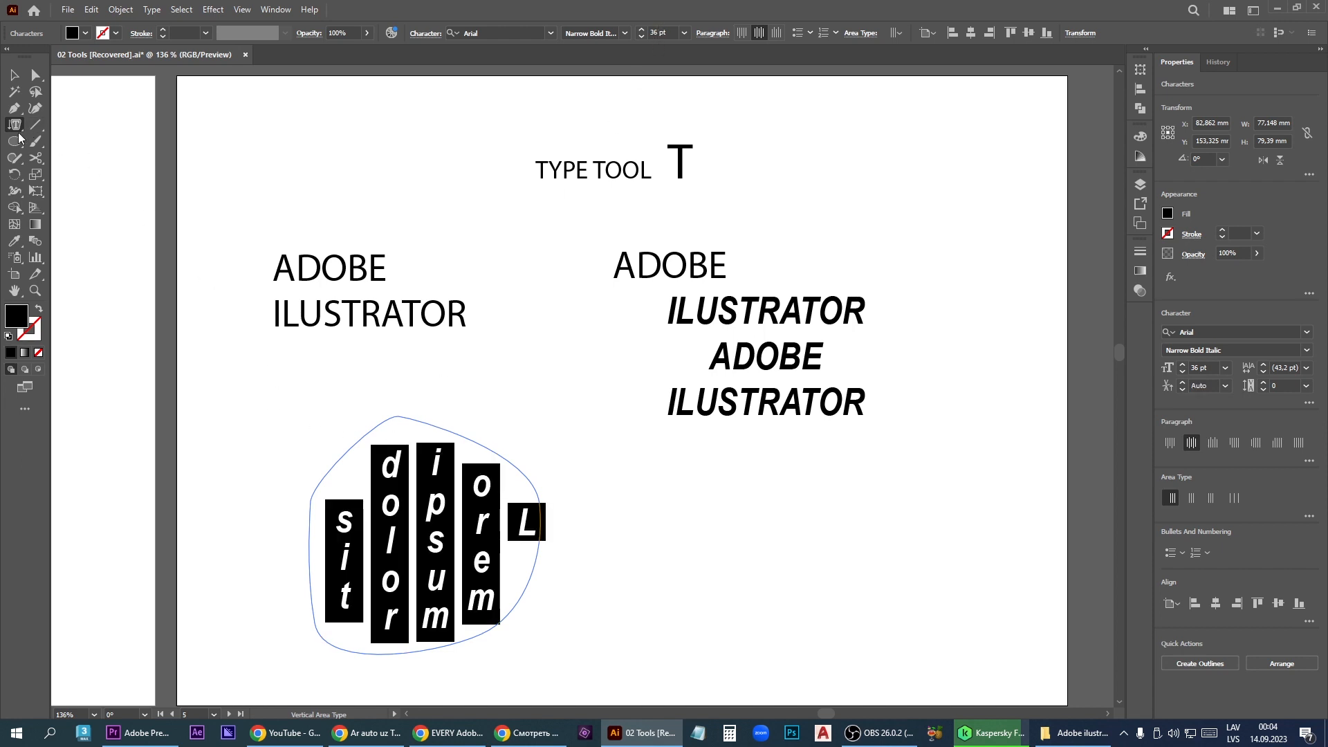
key(ctrl+z)
- Run the vertical type EWCECREVGEVVEVV along the outline of the closed path, and remove it again
click(15, 125)
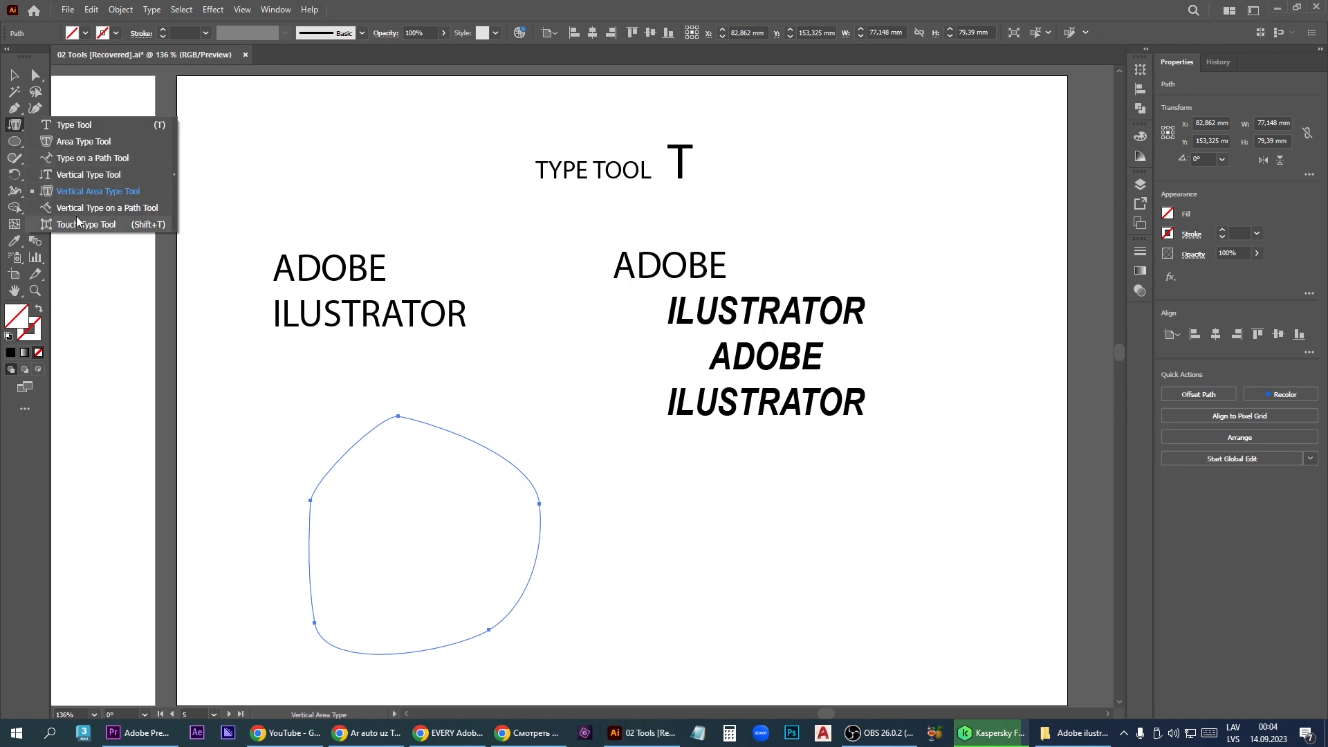
click(129, 209)
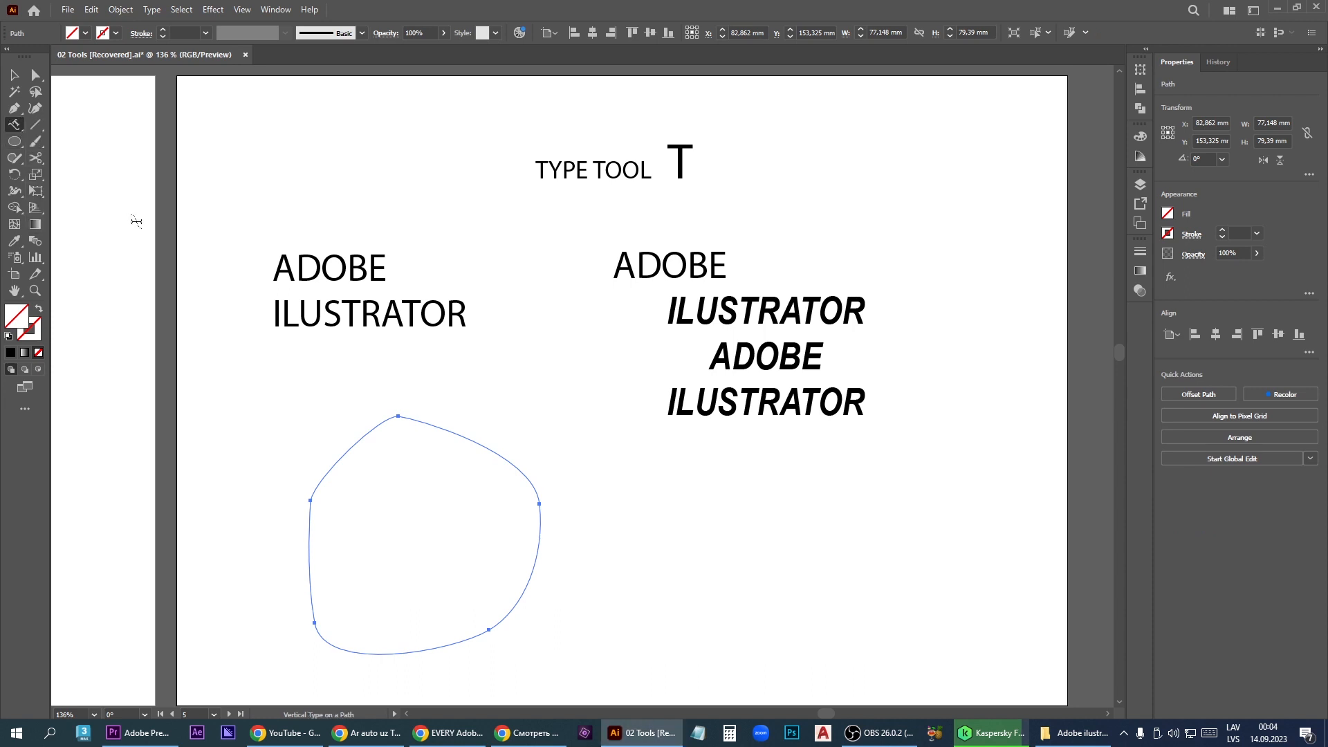
click(425, 422)
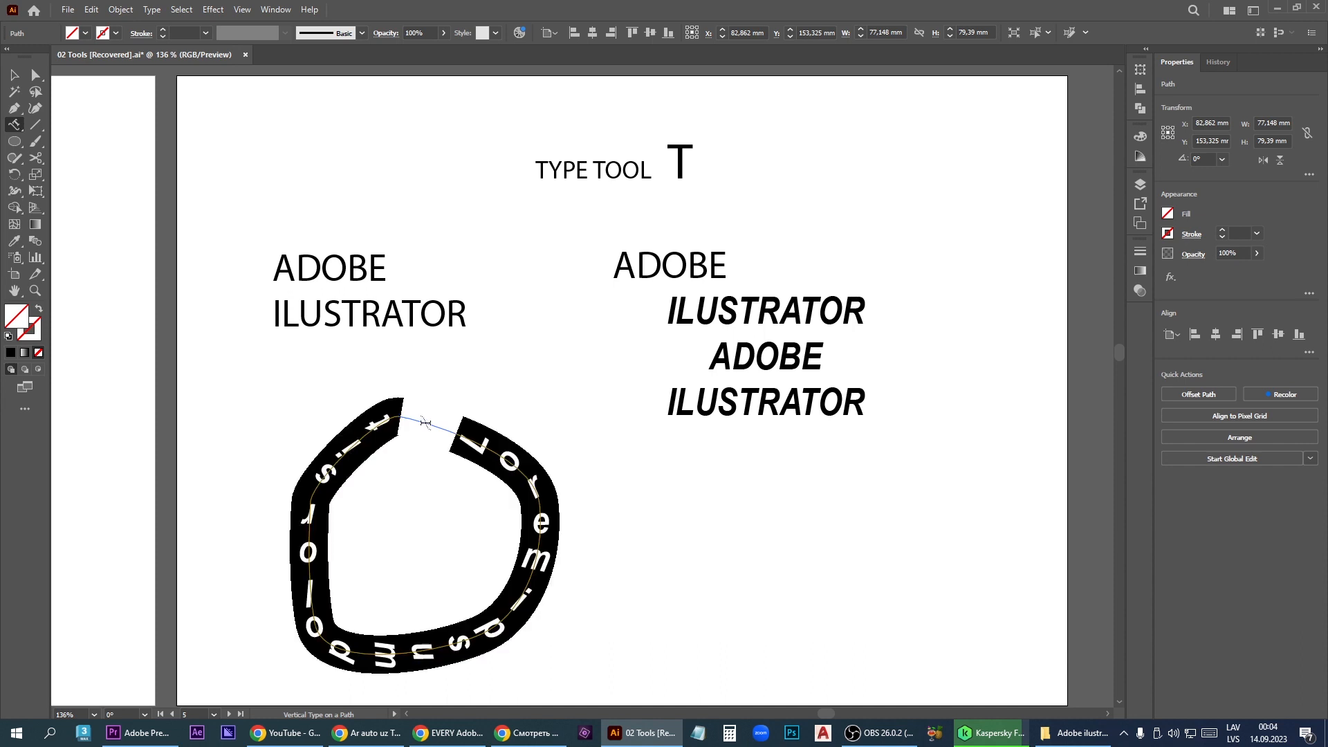
text(EWCE)
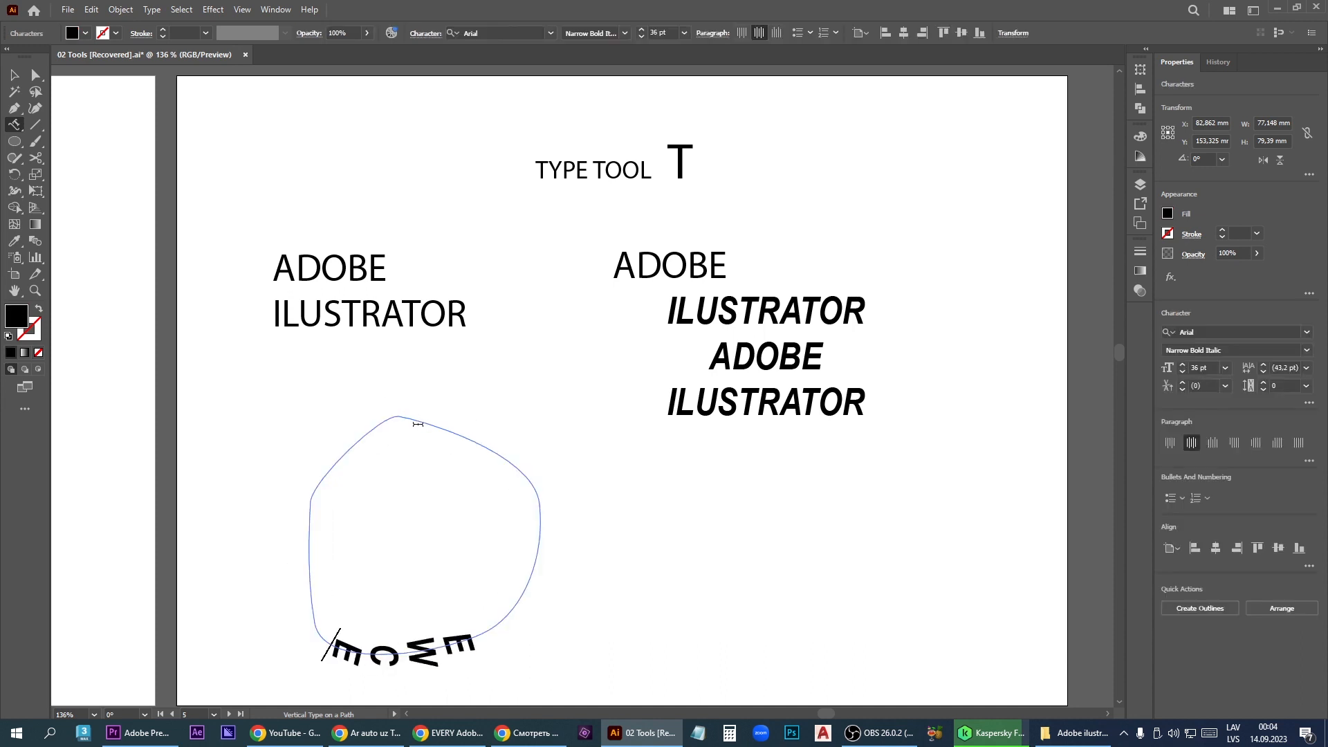
text(CREVGEVVEVV)
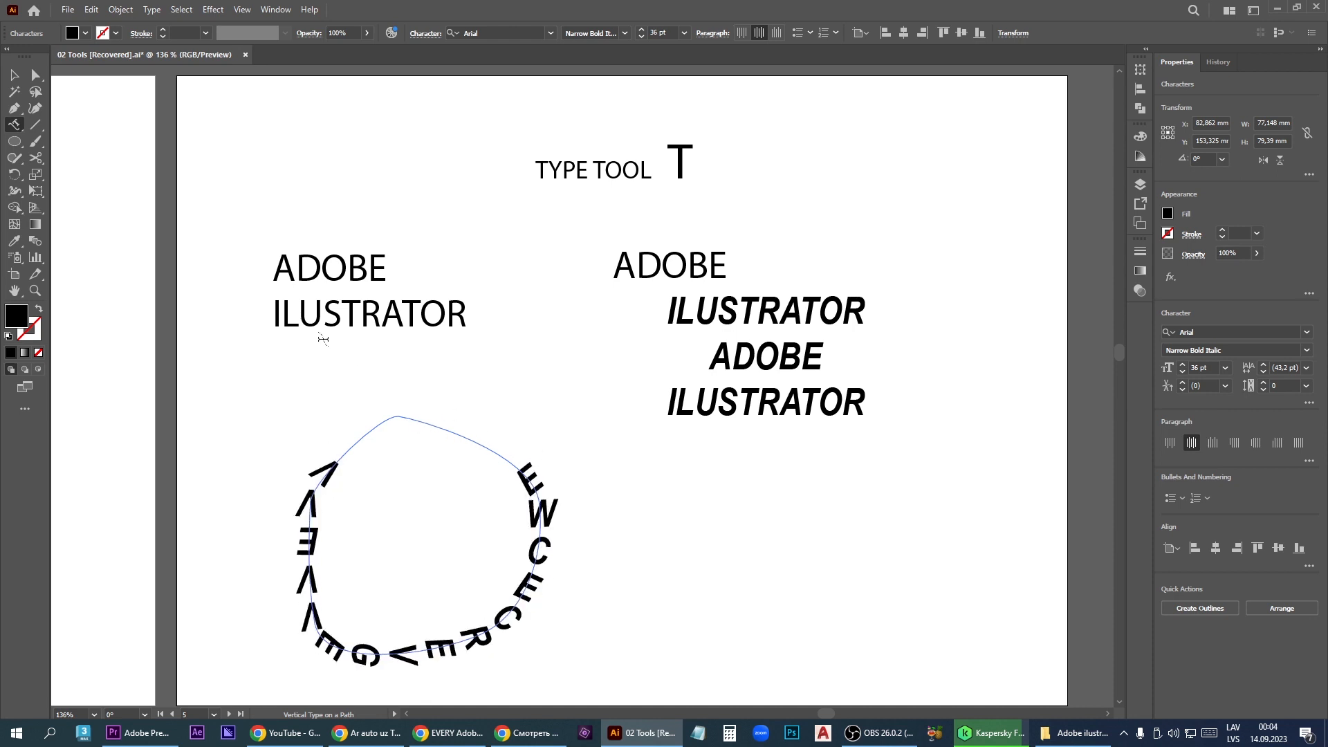
key(ctrl+a)
key(BackSpace)
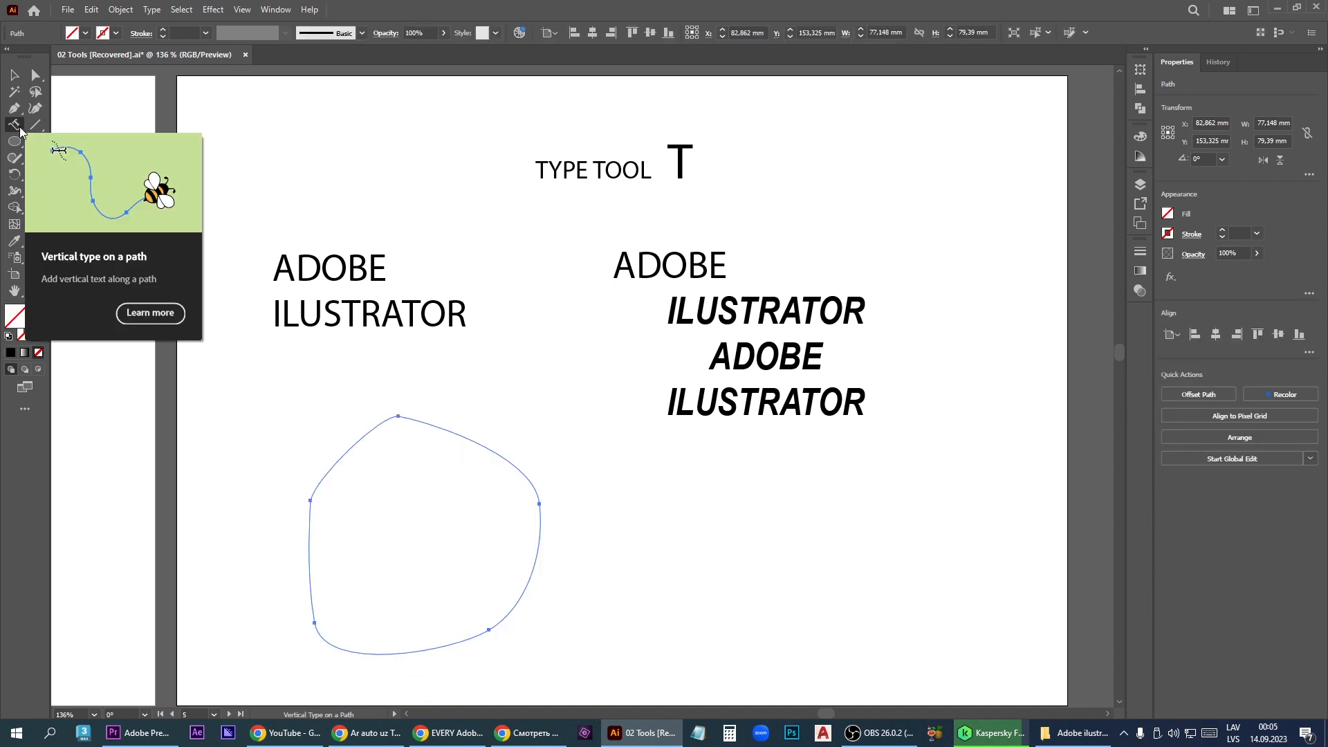
- Transform individual letters in the upper ILUSTRATOR line of the second text block with the Touch Type tool, starting with the initial I
click(19, 129)
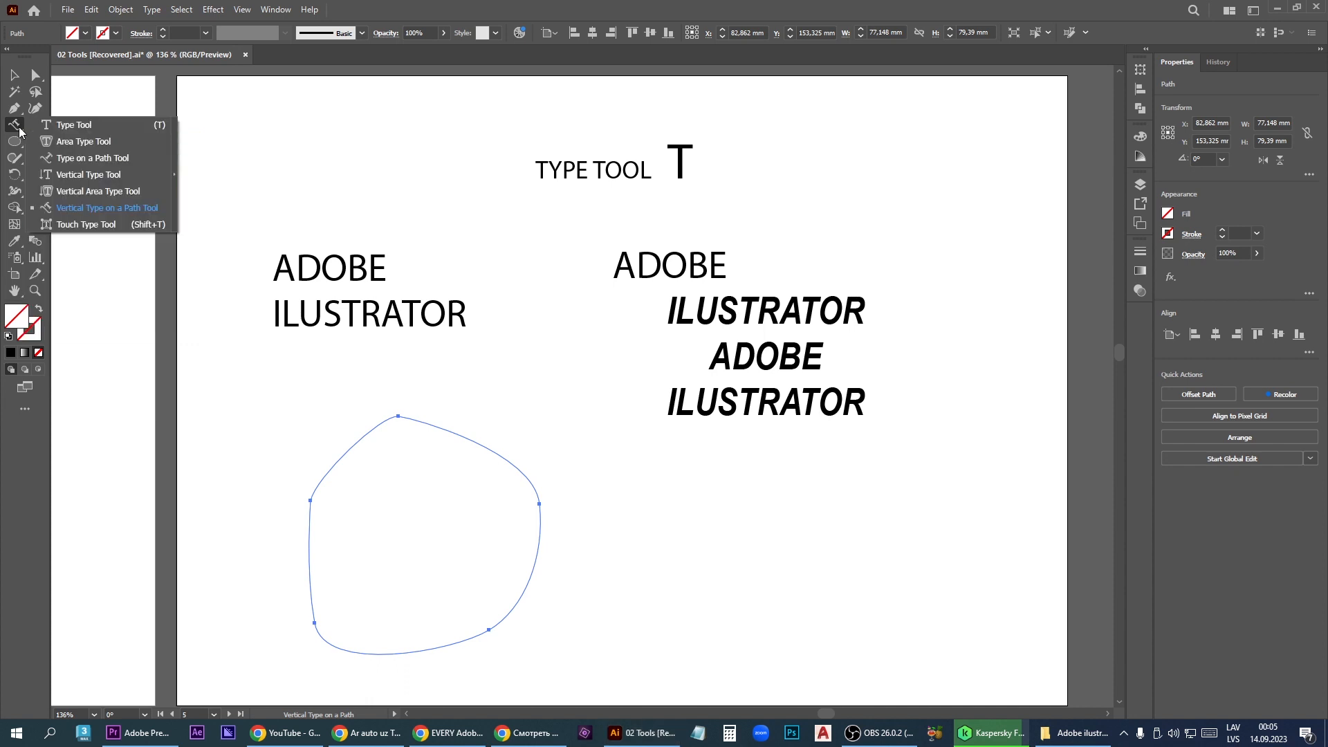
click(85, 224)
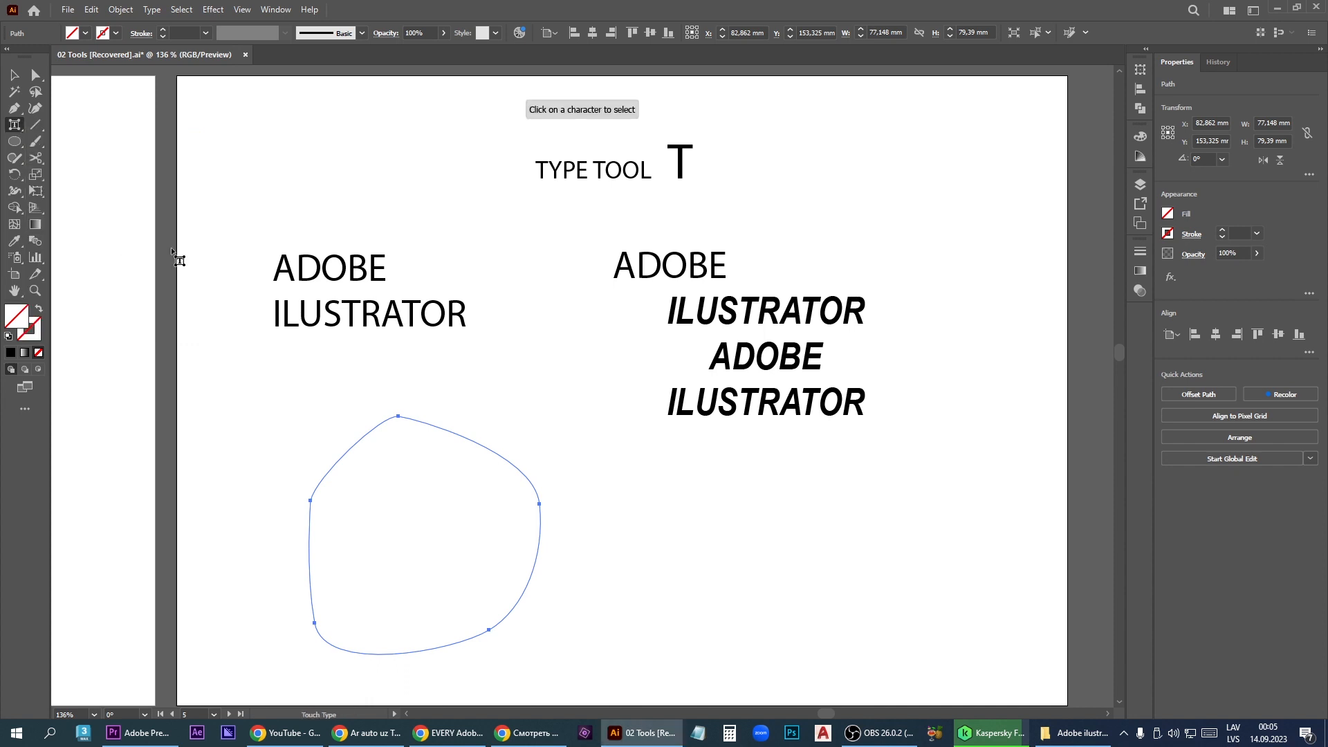
click(676, 326)
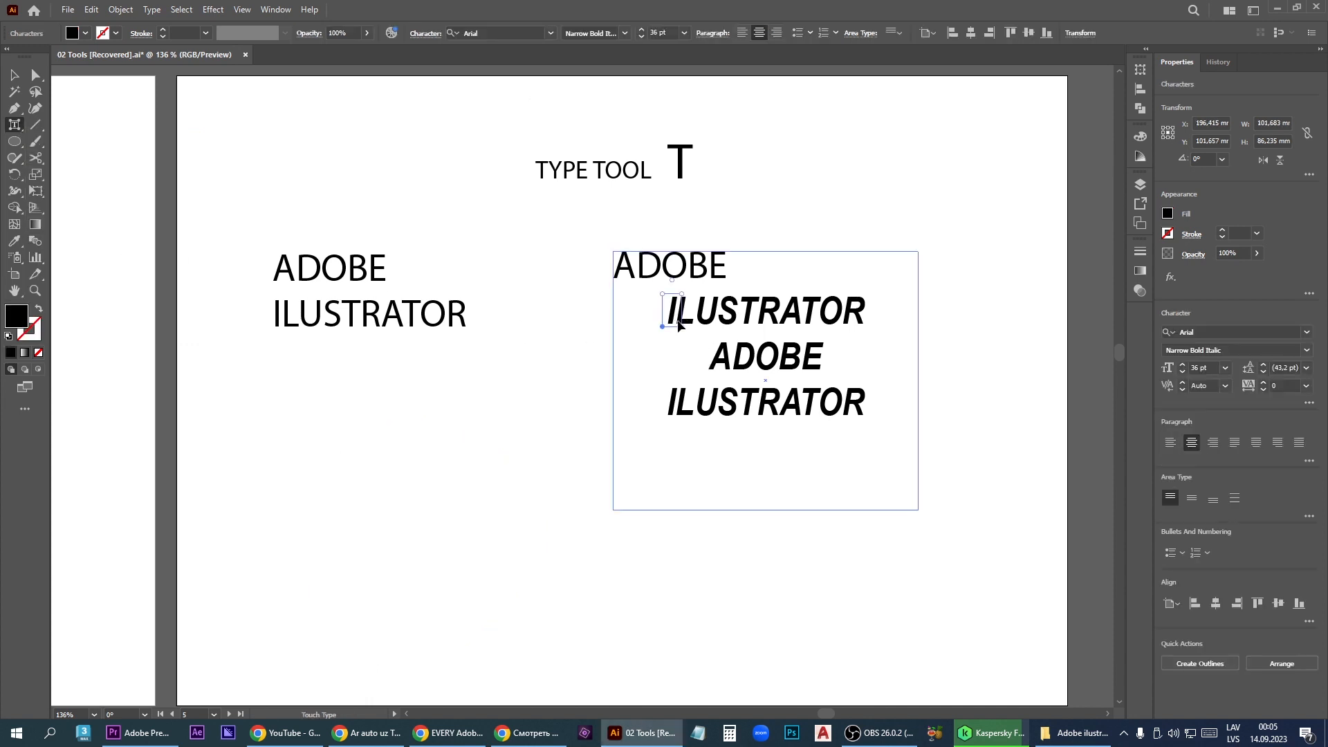
drag(669, 325, 704, 337)
click(682, 321)
click(719, 322)
mouse_move(717, 290)
mouse_down()
mouse_move(756, 284)
mouse_move(741, 283)
mouse_up()
click(740, 320)
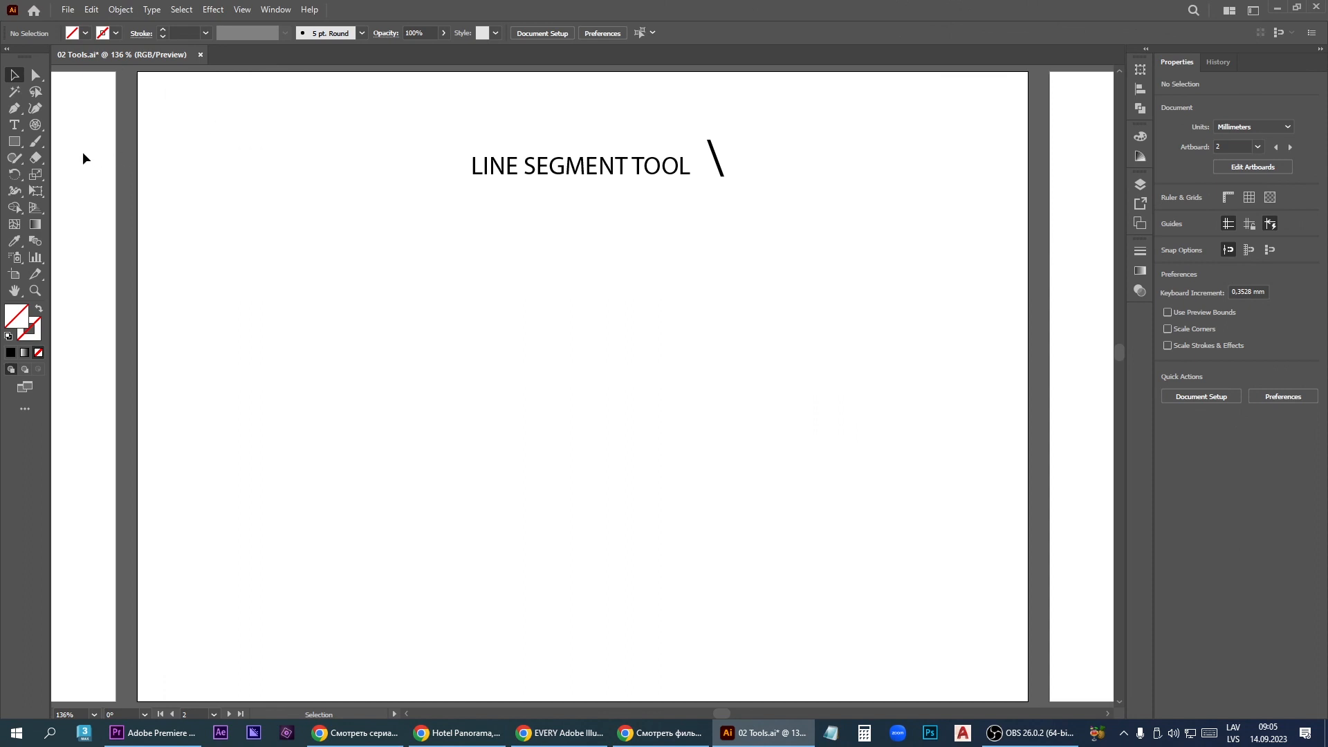
- Draw two freehand lines below the heading with the Line Segment tool, one rising and one falling about 66 mm long
click(41, 126)
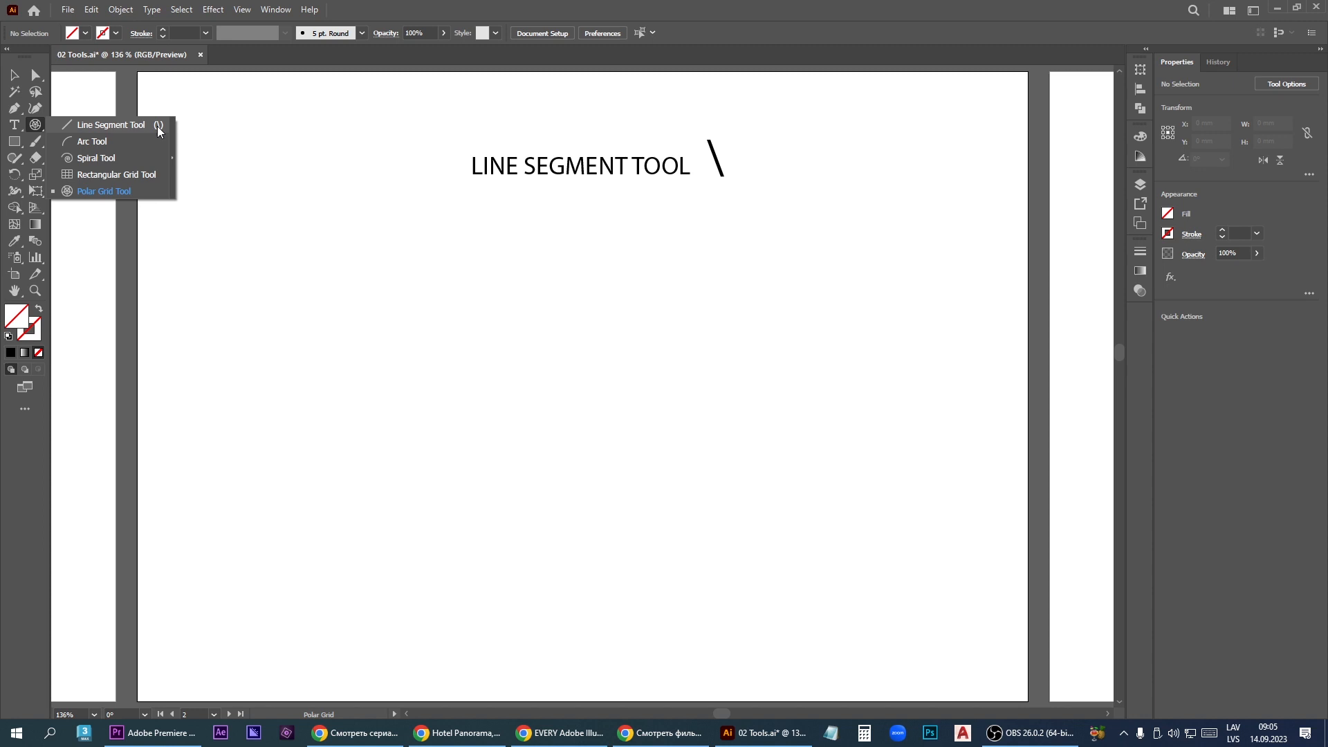
click(110, 125)
drag(327, 465, 573, 334)
drag(640, 338, 765, 490)
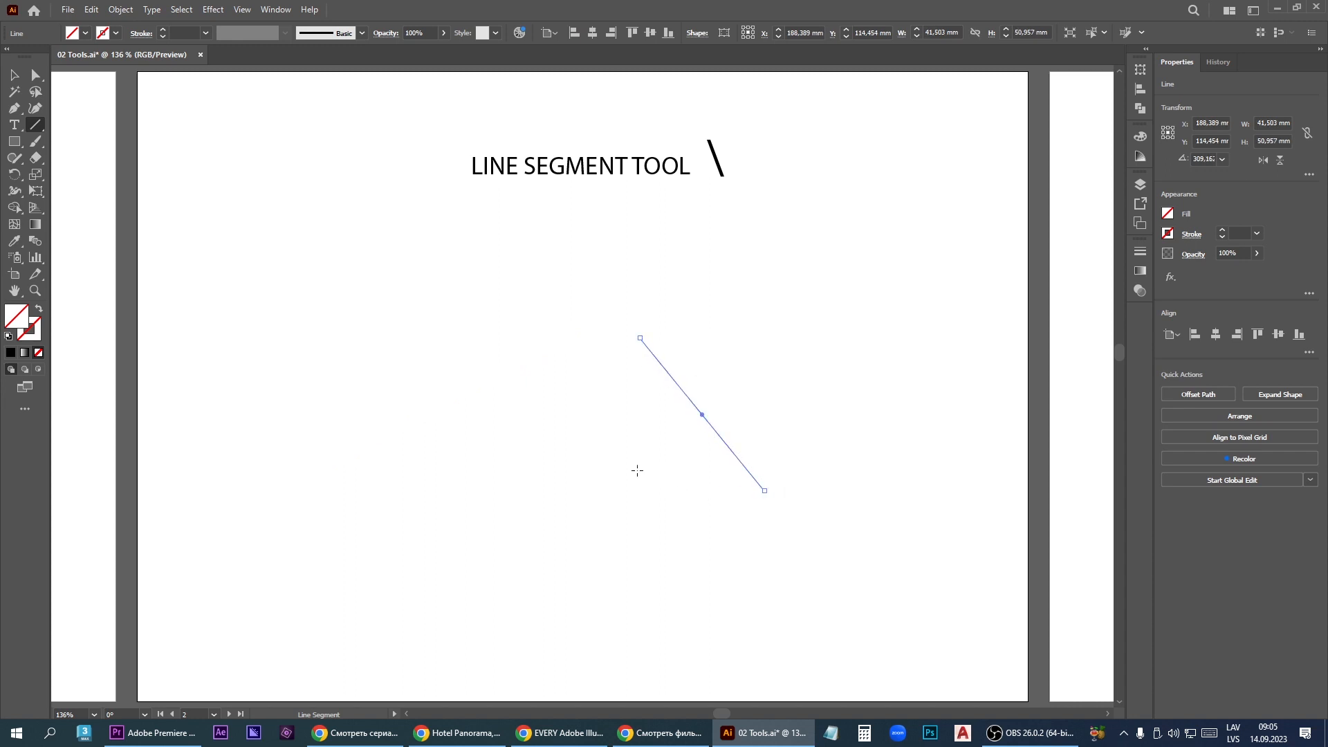
- Create a line with an exact length of 50 mm and an angle of 12° in the lower part of the artboard
click(372, 477)
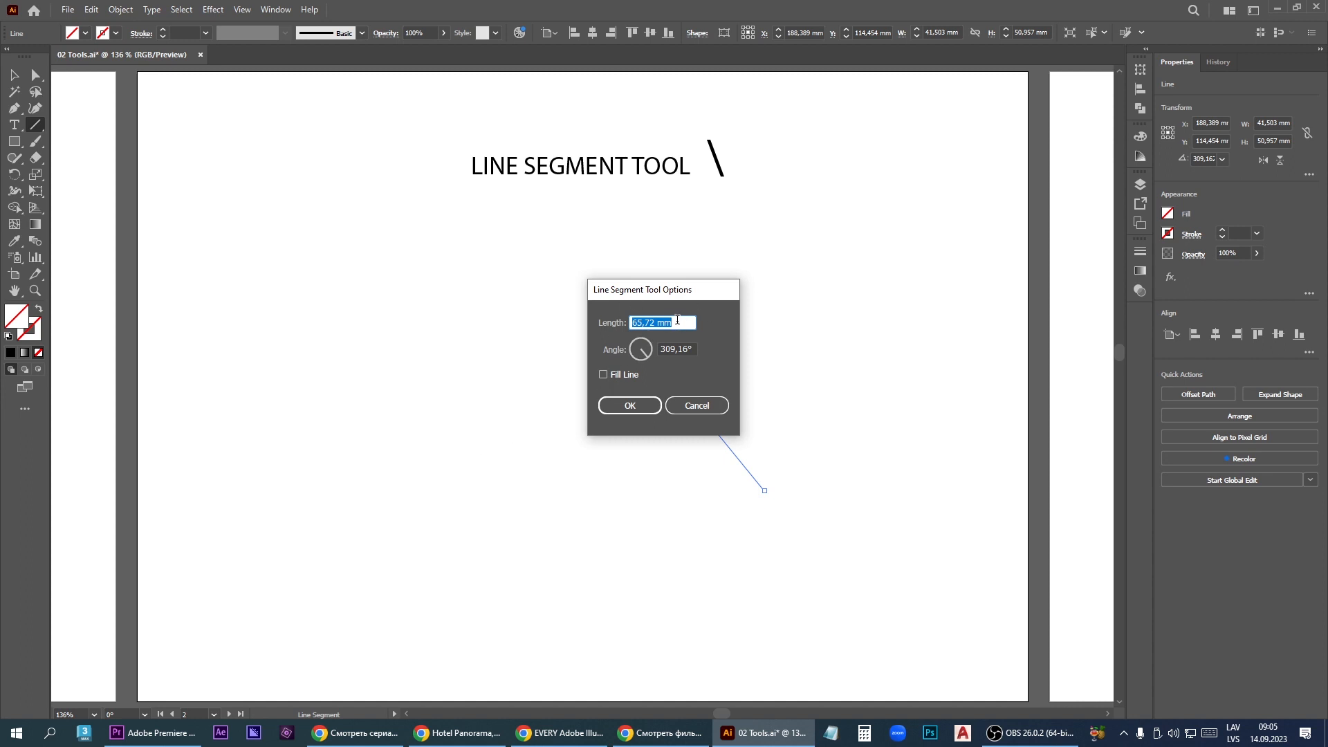
text(50)
key(Tab)
text(12)
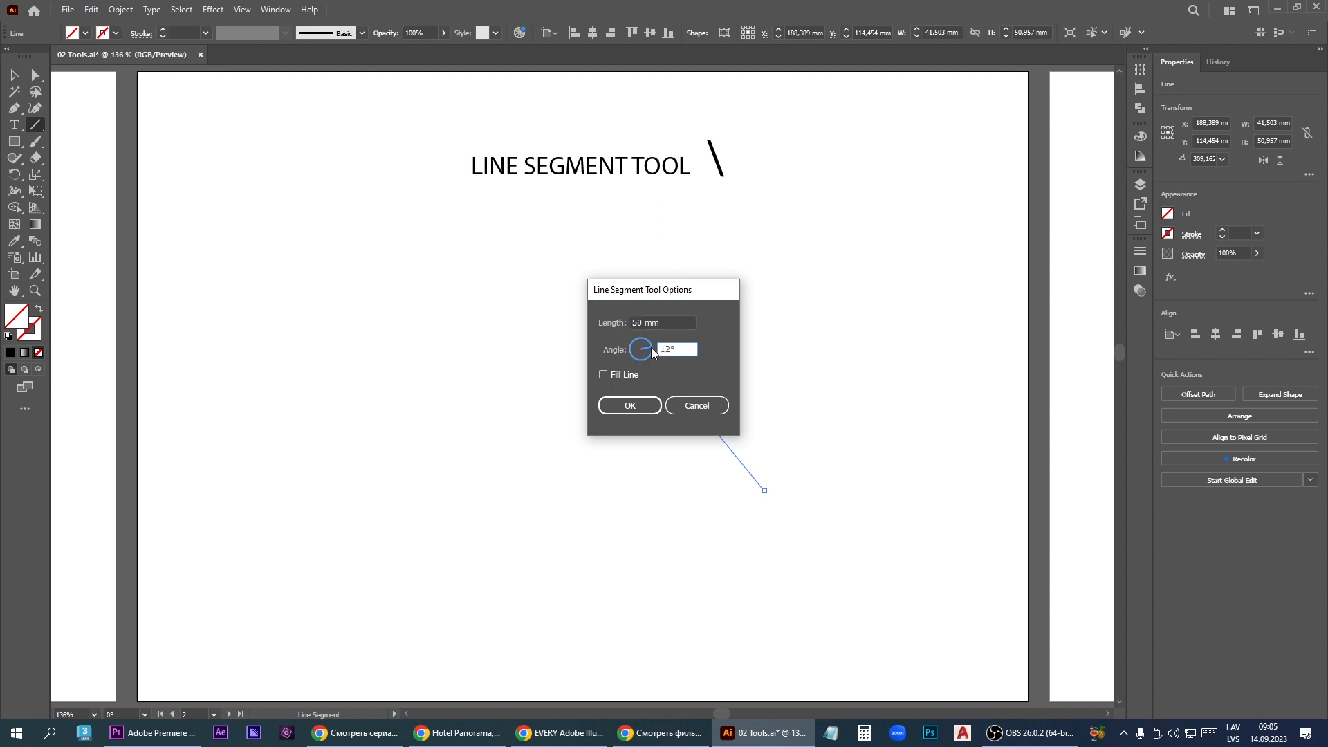
click(630, 407)
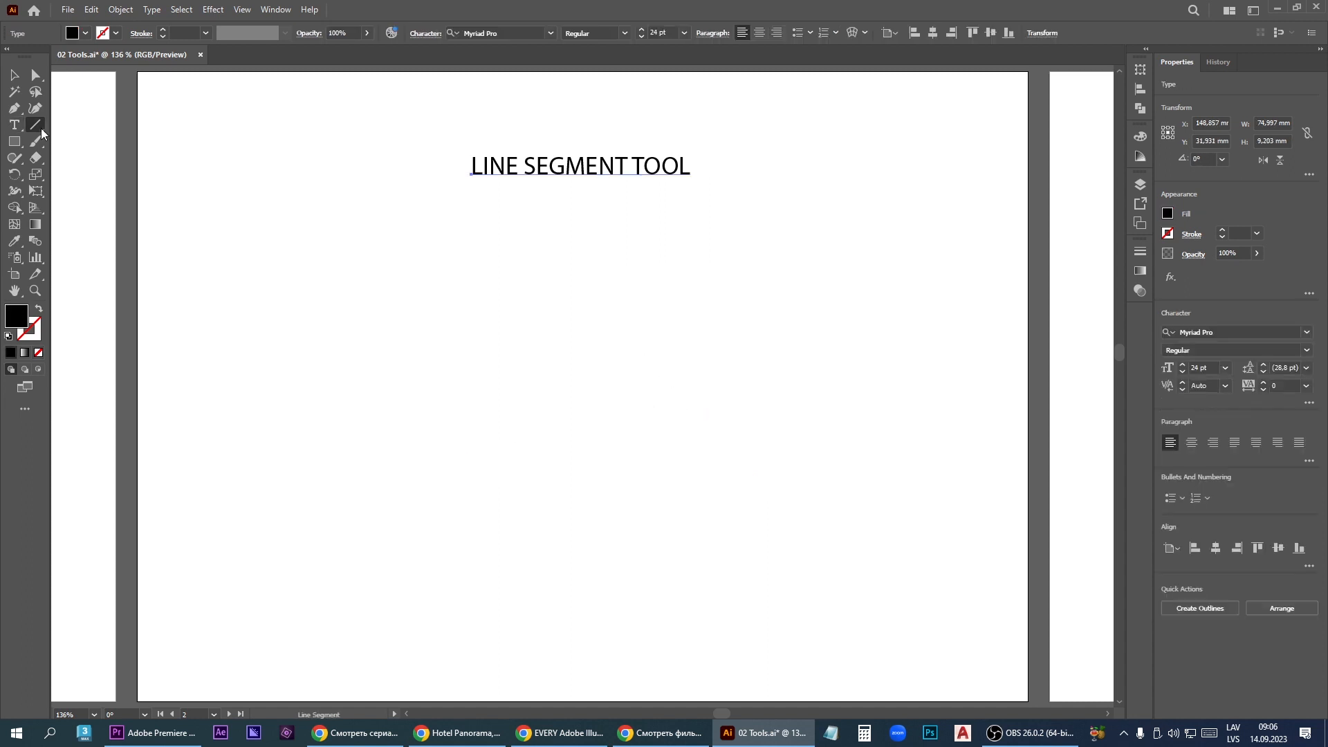
- Draw an arc about 83 by 78 mm while varying its curvature, and replace it with one about 28 mm wide and 98 mm high
click(36, 126)
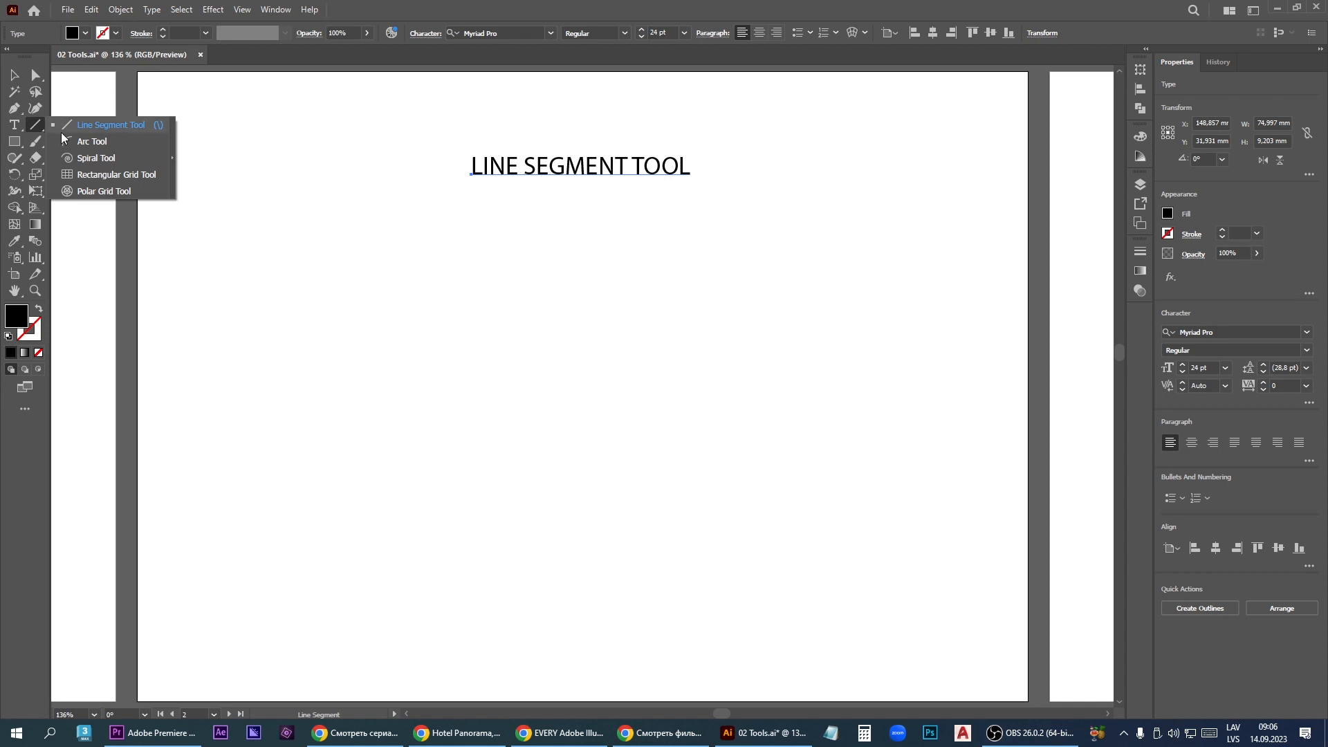
click(105, 141)
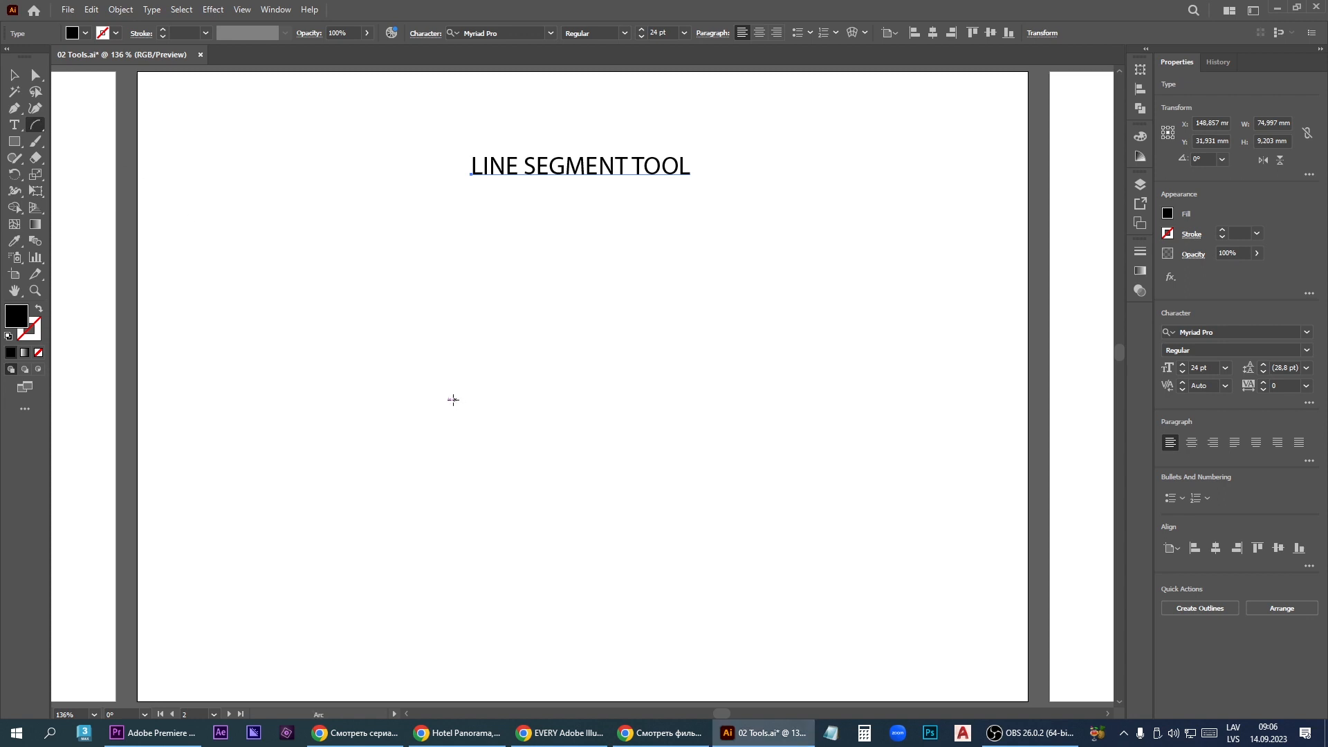
drag(389, 339, 640, 573)
key(Down)
key(Down)
key(Down)
key(Down)
key(Down)
key(Down)
key(Down)
key(Down)
key(Down)
key(Down)
key(Up)
key(Up)
key(Up)
key(Up)
key(Up)
key(Up)
key(Up)
key(Up)
key(Up)
key(Up)
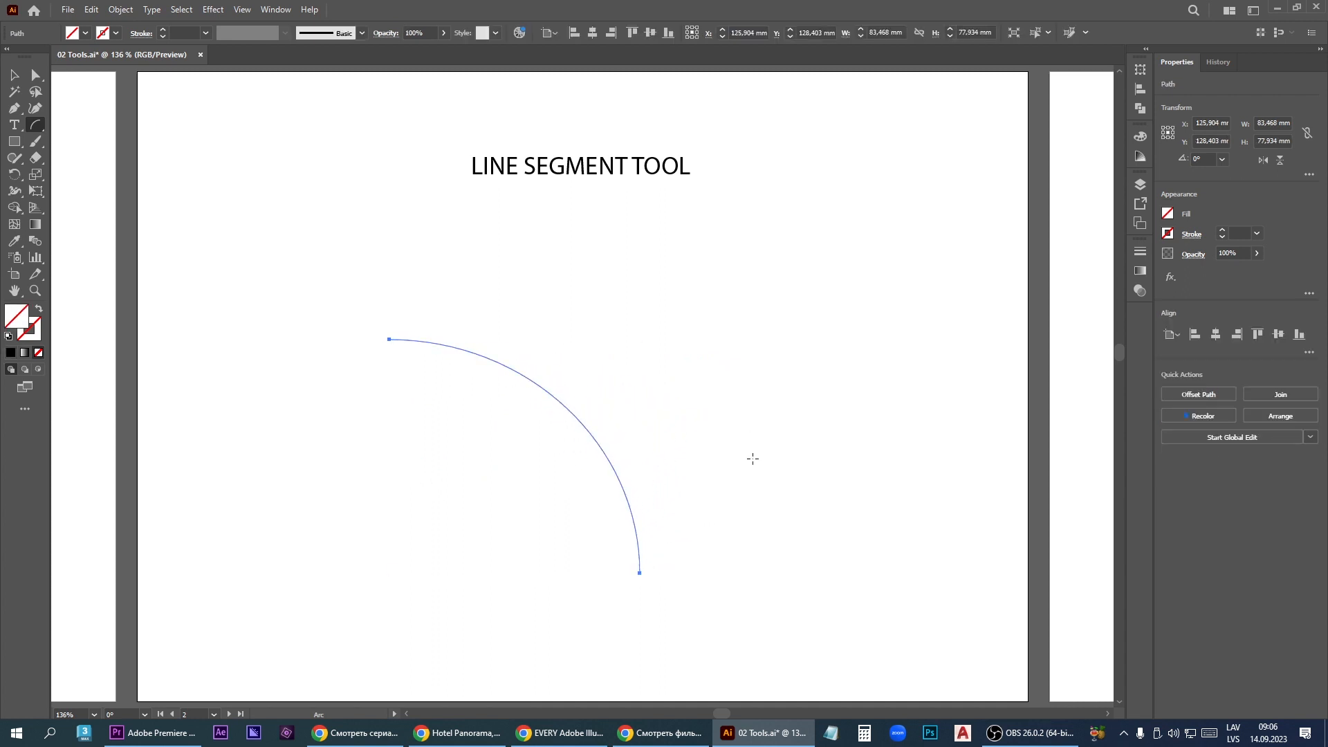
key(Delete)
drag(778, 469, 692, 174)
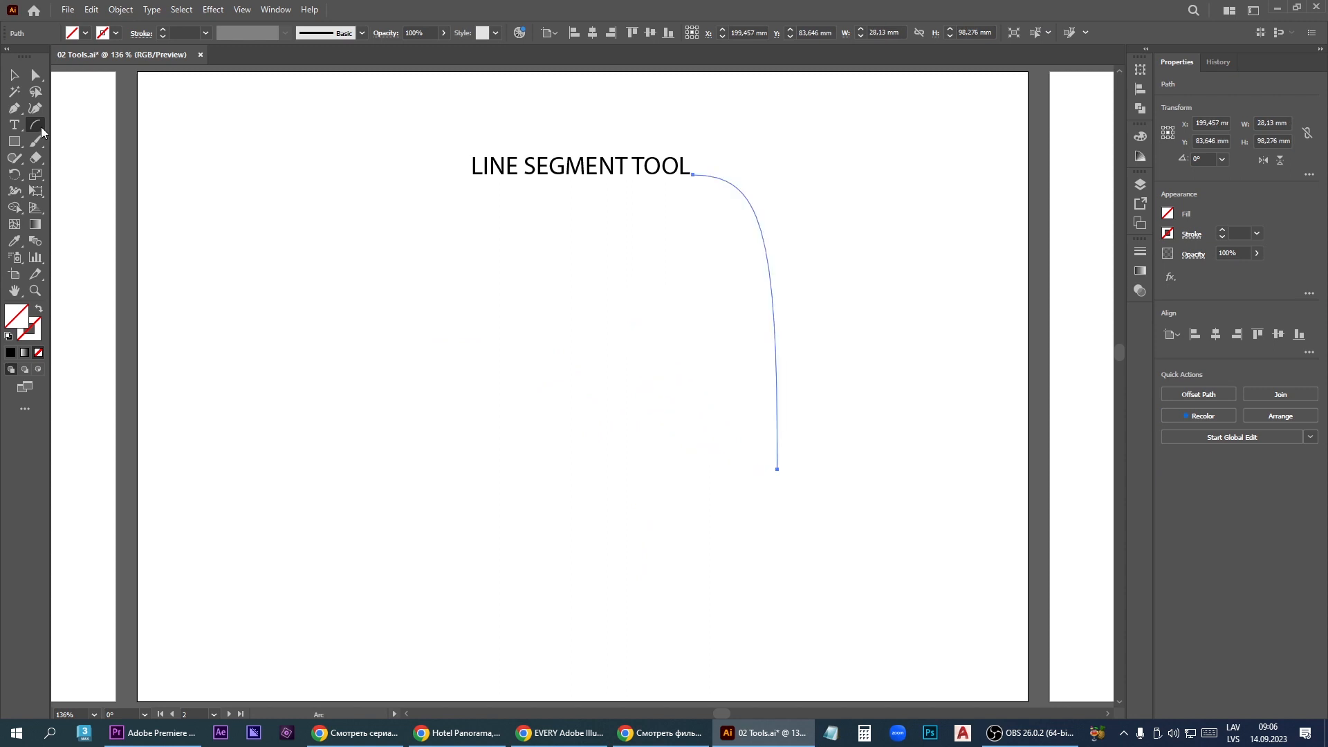
- Draw a spiral about 59 mm wide and 74 mm high below the heading, adding and removing turns while drawing
click(40, 126)
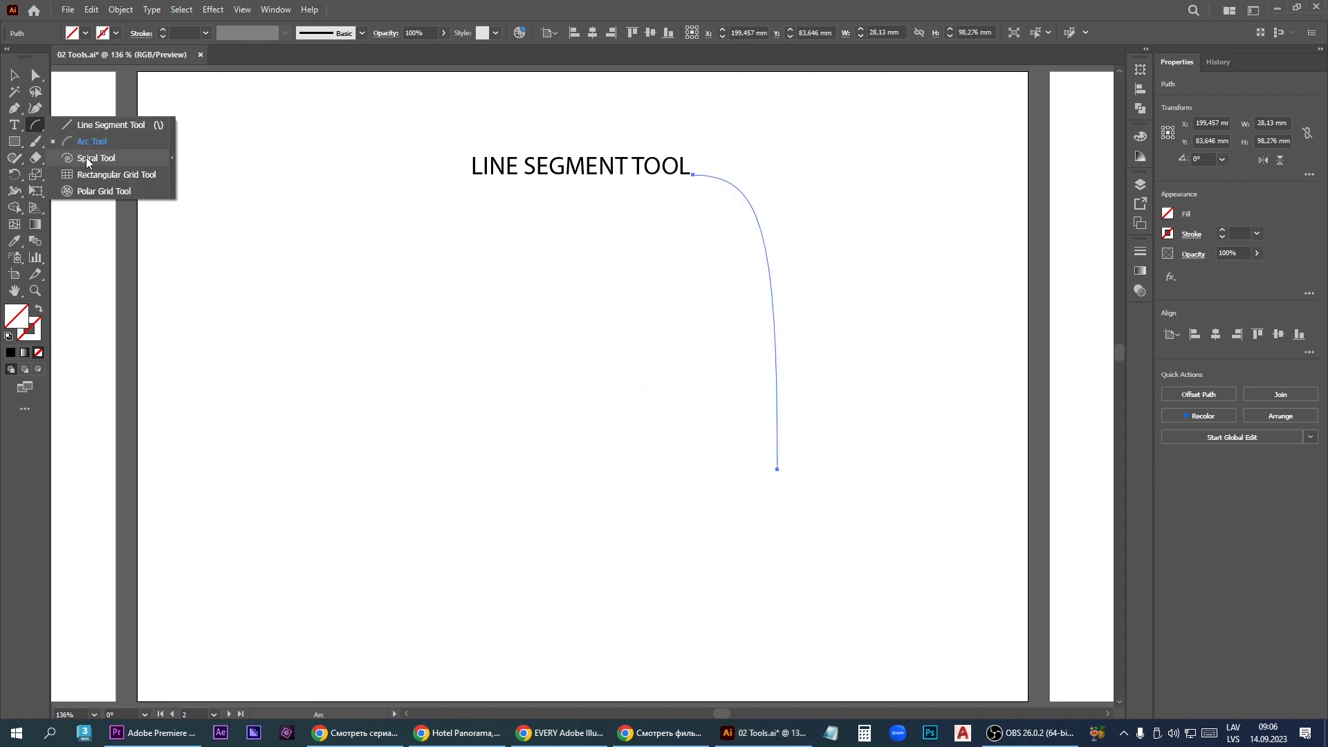
click(86, 159)
drag(452, 397, 482, 256)
key(Up)
key(Up)
key(Down)
key(Down)
key(Down)
key(Down)
key(Up)
key(Up)
key(Up)
key(Up)
key(Up)
key(Up)
key(Up)
- Replace the spiral with a rectangular grid about 144 by 84 mm, raising it to eight rows and reducing it back to four
right_click(42, 130)
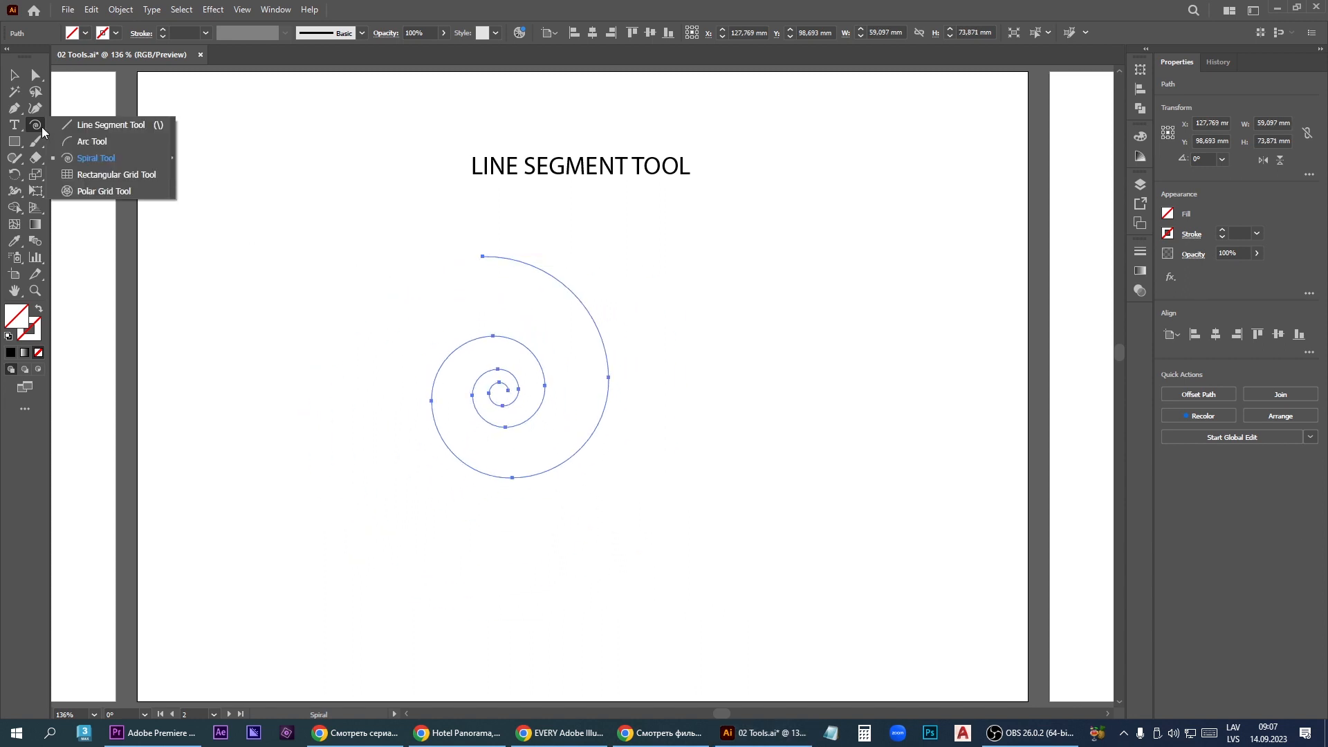
click(111, 177)
key(Delete)
drag(392, 300, 825, 551)
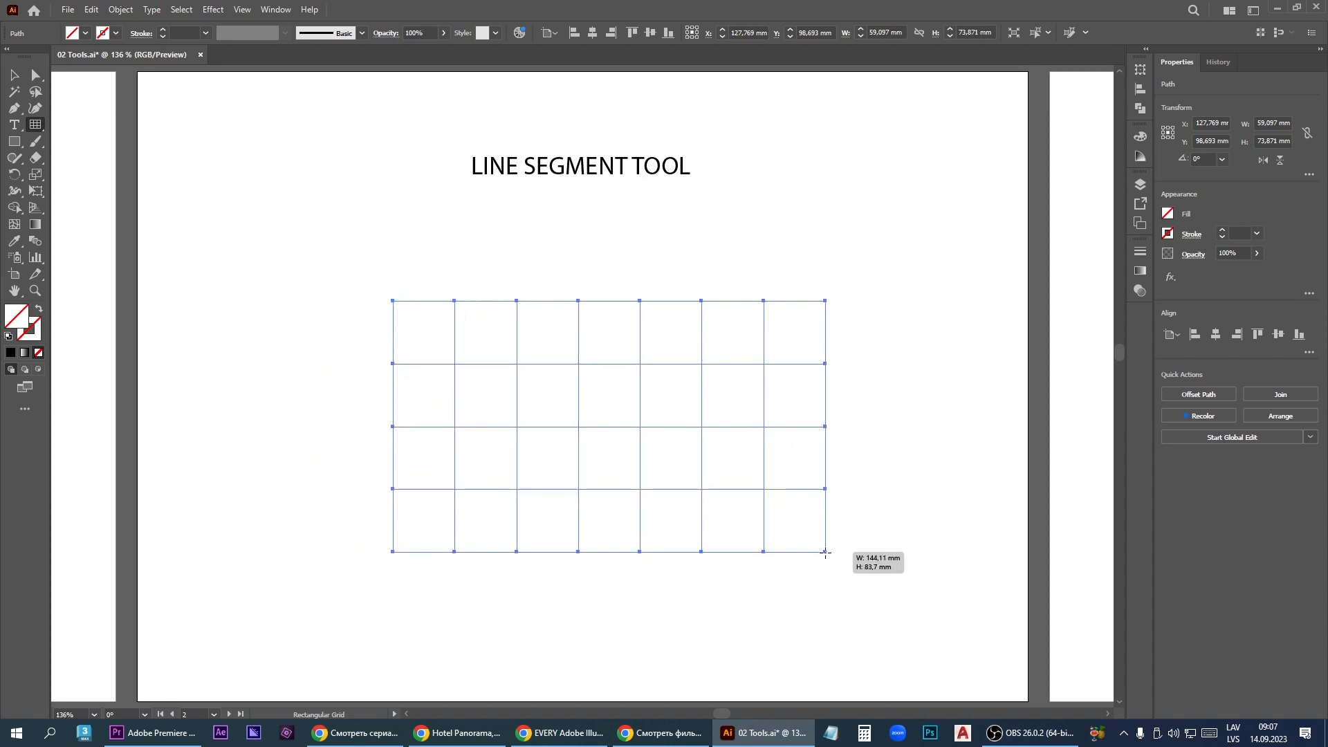
key(Up)
key(Up)
key(Up)
drag(825, 552, 825, 552)
key(Up)
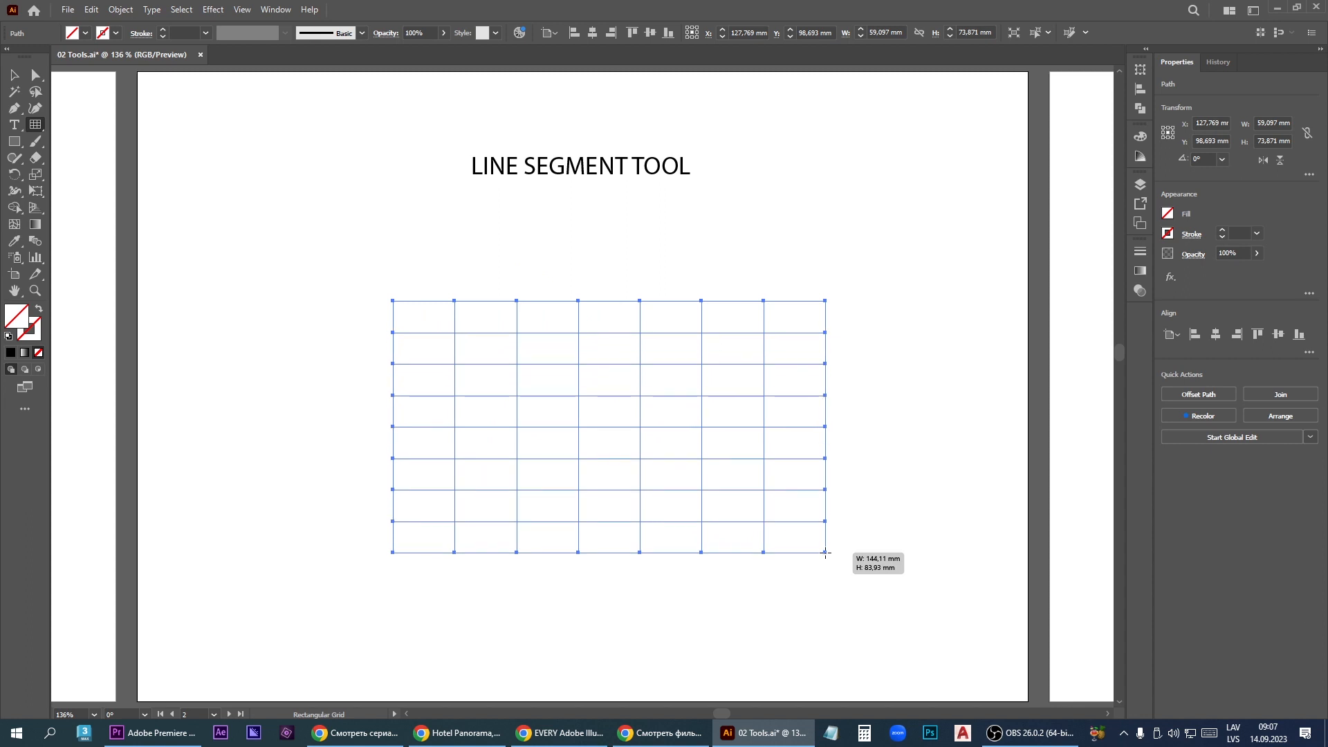
key(Down)
key(Down)
key(Down)
key(Down)
- Shrink the grid to about 133 by 72 mm and vary its columns, ending at eight columns
drag(825, 552, 790, 516)
key(Left)
key(Left)
key(Left)
key(Right)
key(Right)
key(Right)
key(Right)
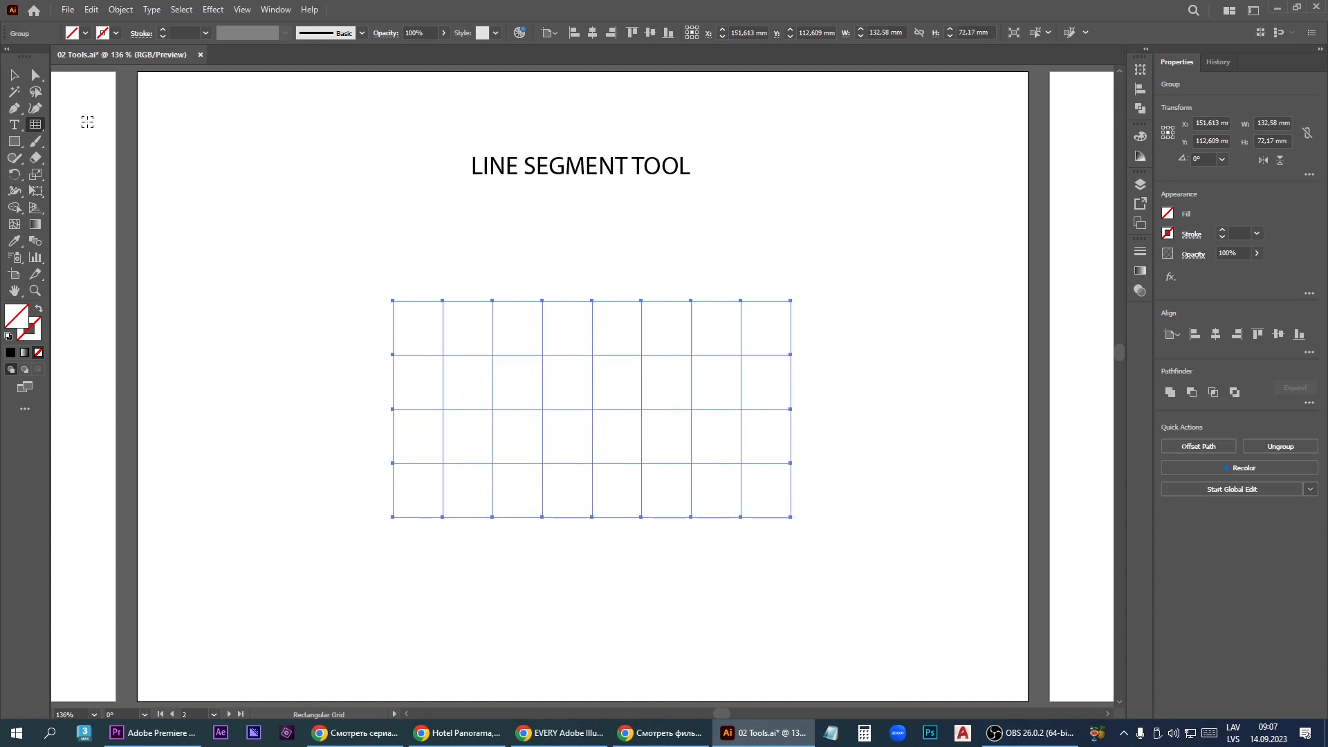
- Draw a polar grid with the Polar Grid tool below the heading, adding and removing concentric rings while drawing
click(43, 128)
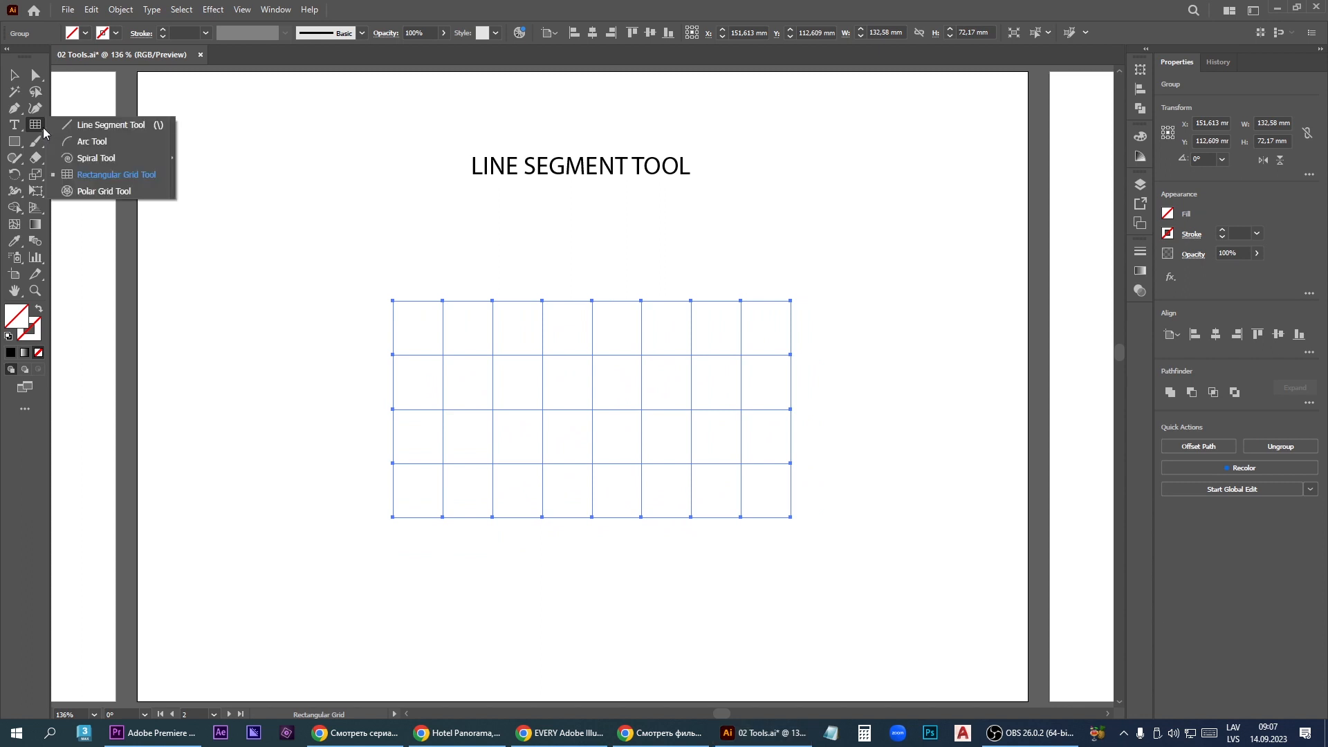
click(102, 189)
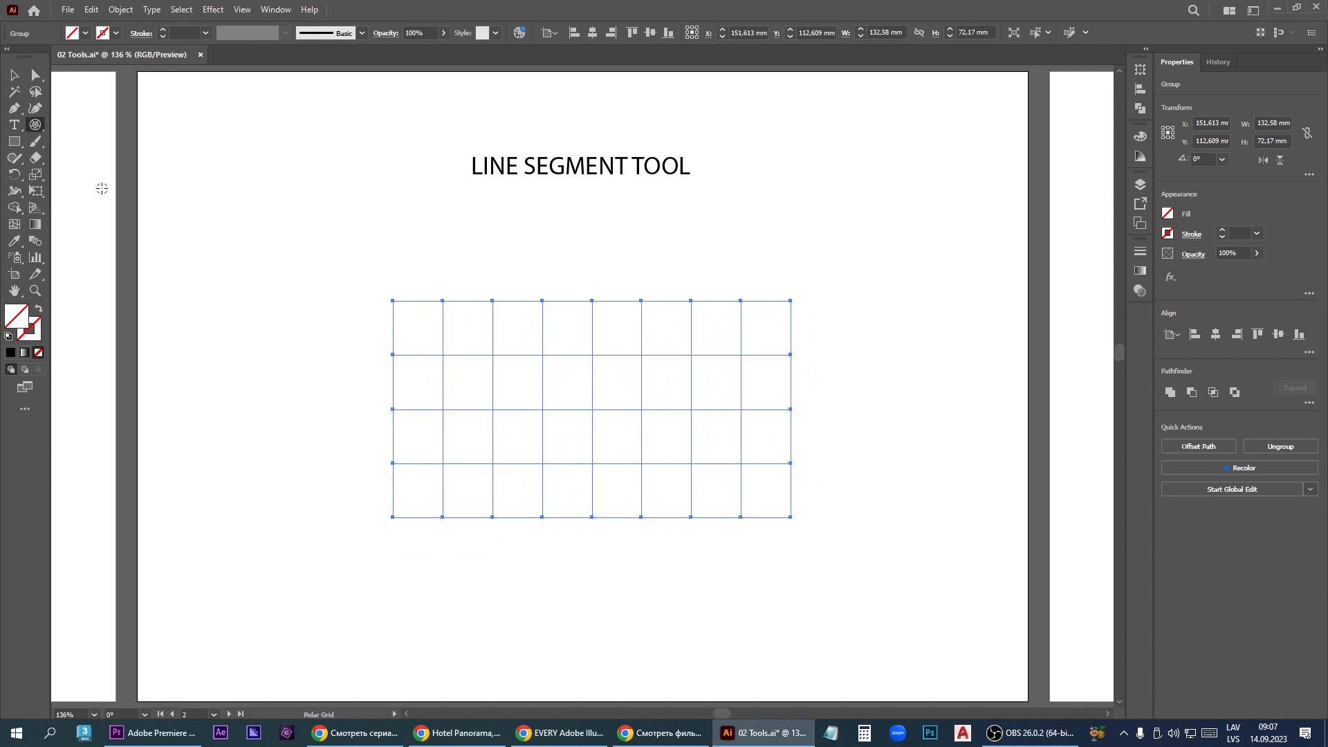
drag(509, 321, 769, 564)
key(Up)
key(Up)
key(Up)
key(Up)
key(Down)
key(Down)
key(Down)
key(Down)
- Vary the polar grid's radial dividers, removing four and adding three back
key(Left)
key(Left)
key(Left)
key(Left)
key(Right)
key(Right)
key(Right)
key(Right)
key(Right)
key(Right)
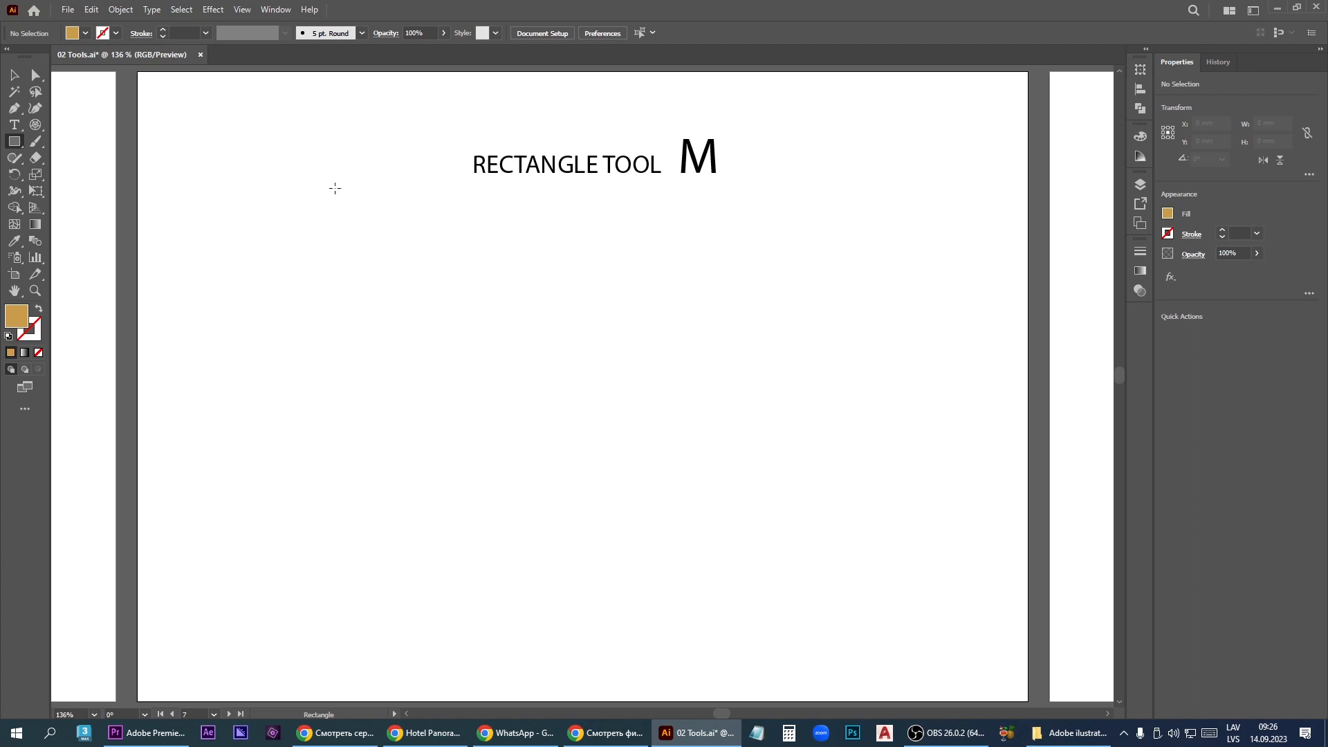
- Draw a wide rectangle, a tall one about 41 by 84 mm, and a square about 48 mm below the heading
click(15, 142)
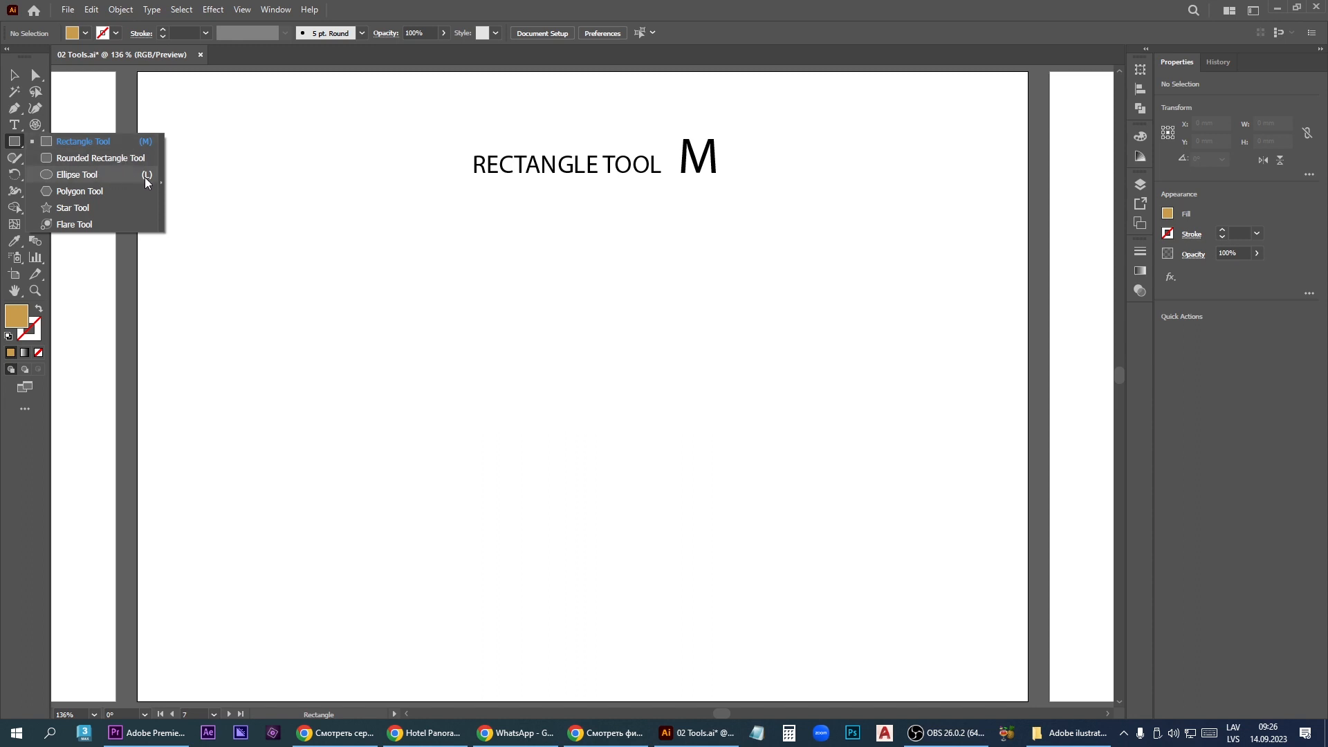
click(123, 145)
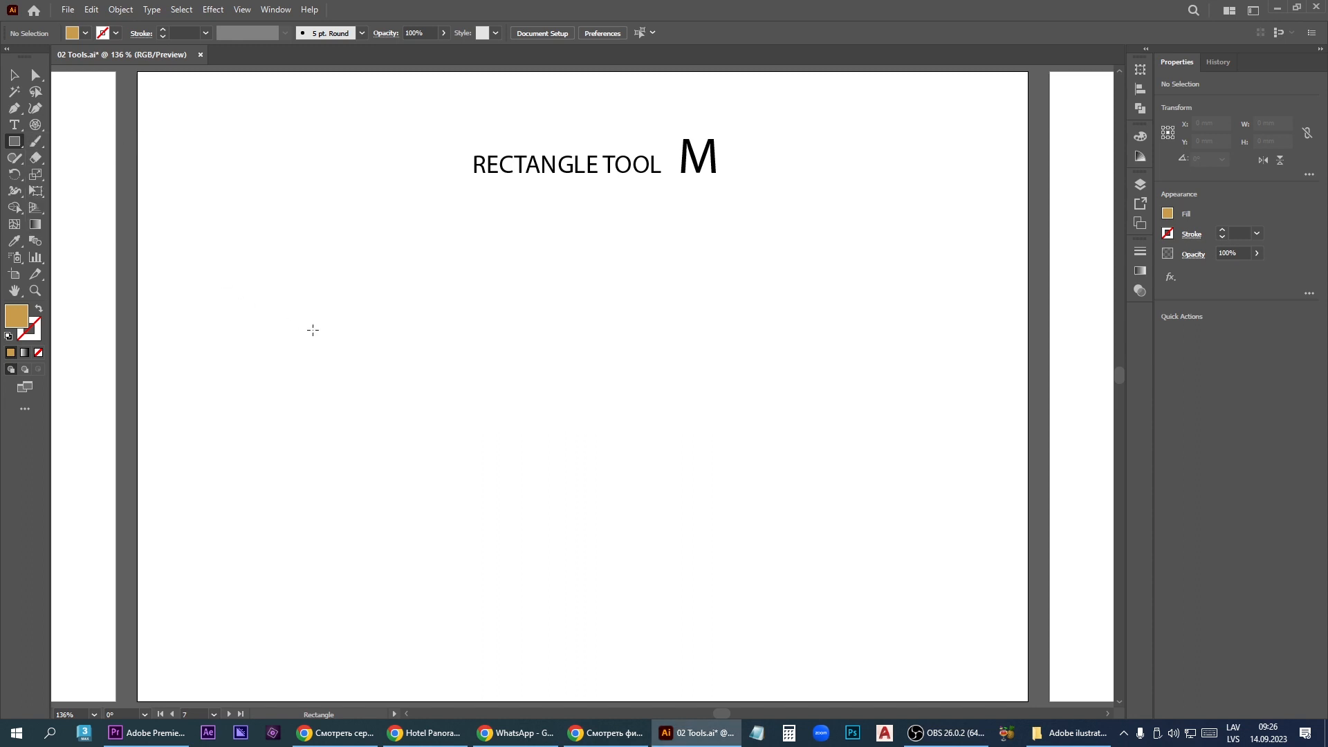
drag(271, 262, 510, 345)
drag(634, 291, 756, 543)
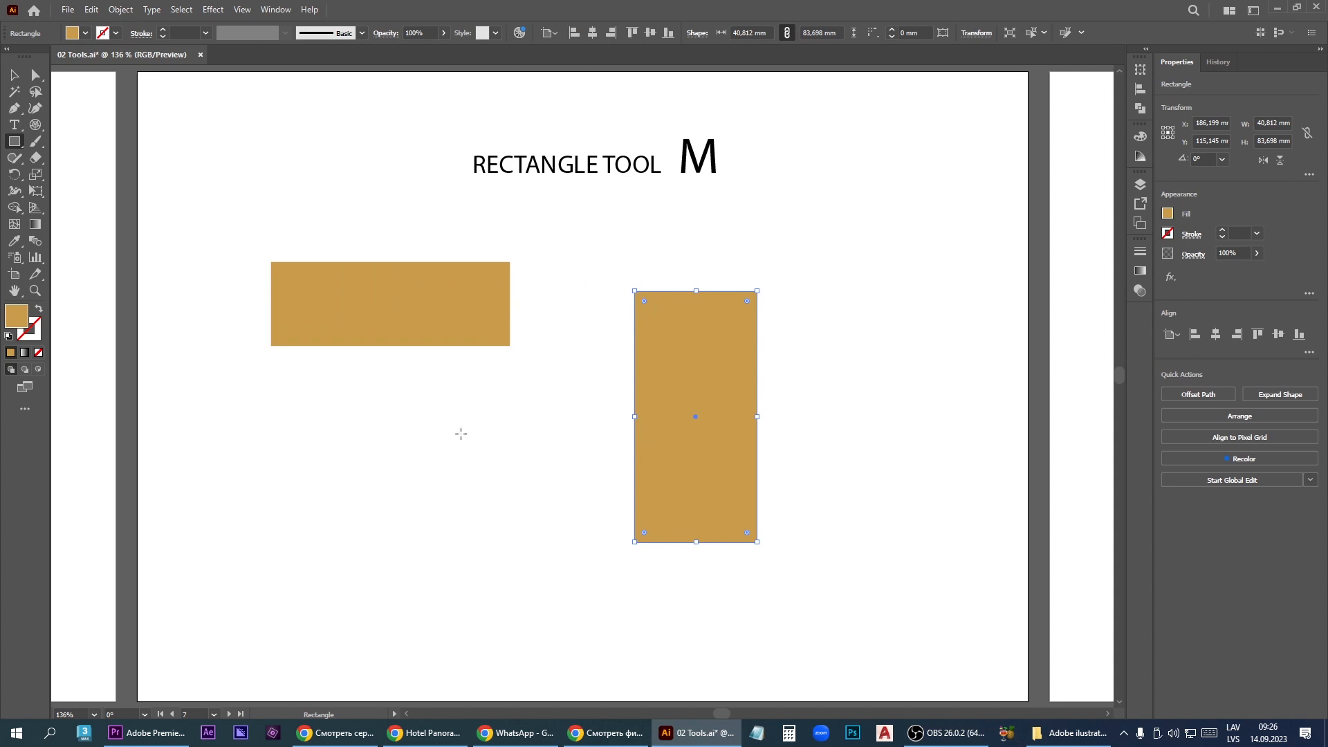
drag(354, 421, 499, 562)
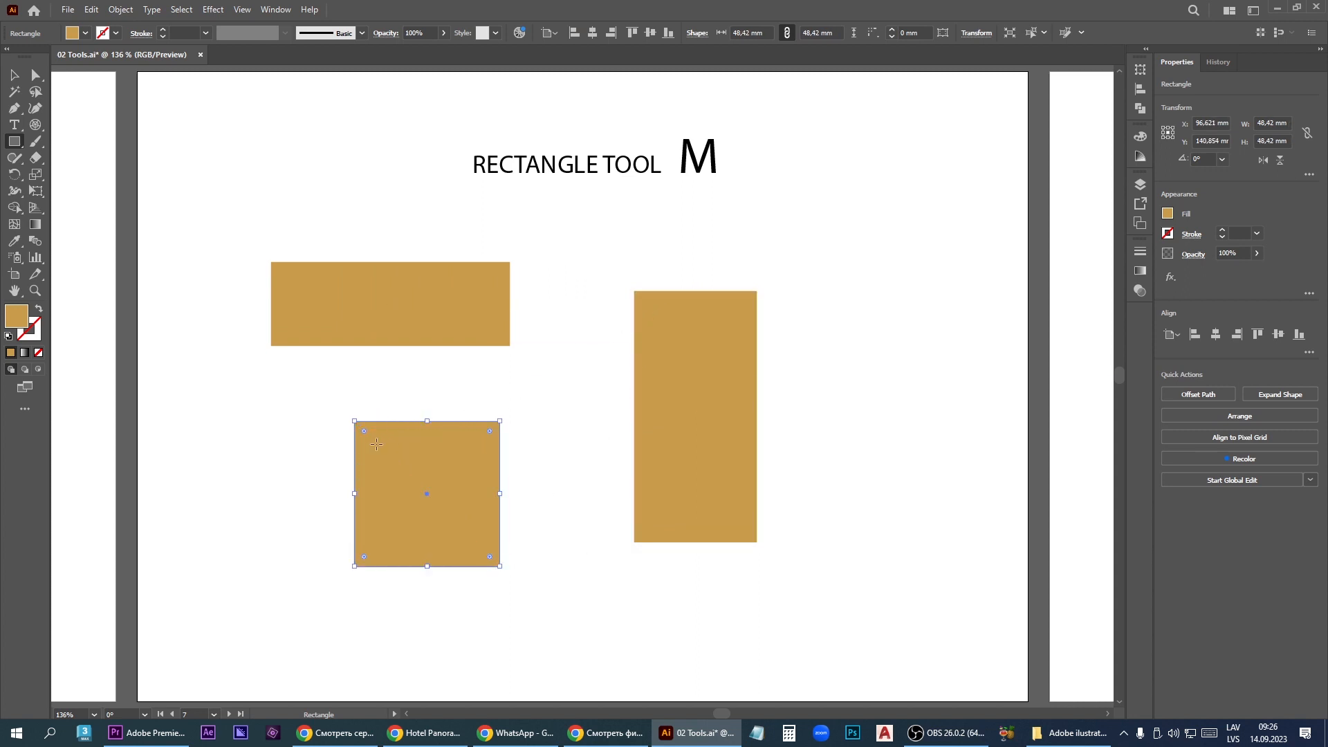
- Try the square's corner rounding and undo the drawn rectangles
mouse_move(364, 432)
mouse_down()
mouse_move(394, 458)
mouse_move(363, 428)
mouse_up()
key(ctrl+z)
key(ctrl+z)
key(ctrl+z)
key(ctrl+z)
- Draw rounded rectangles about 62 by 27 mm and 25 by 68 mm and a rounded square about 37 mm, and adjust the square's corner radius
click(15, 144)
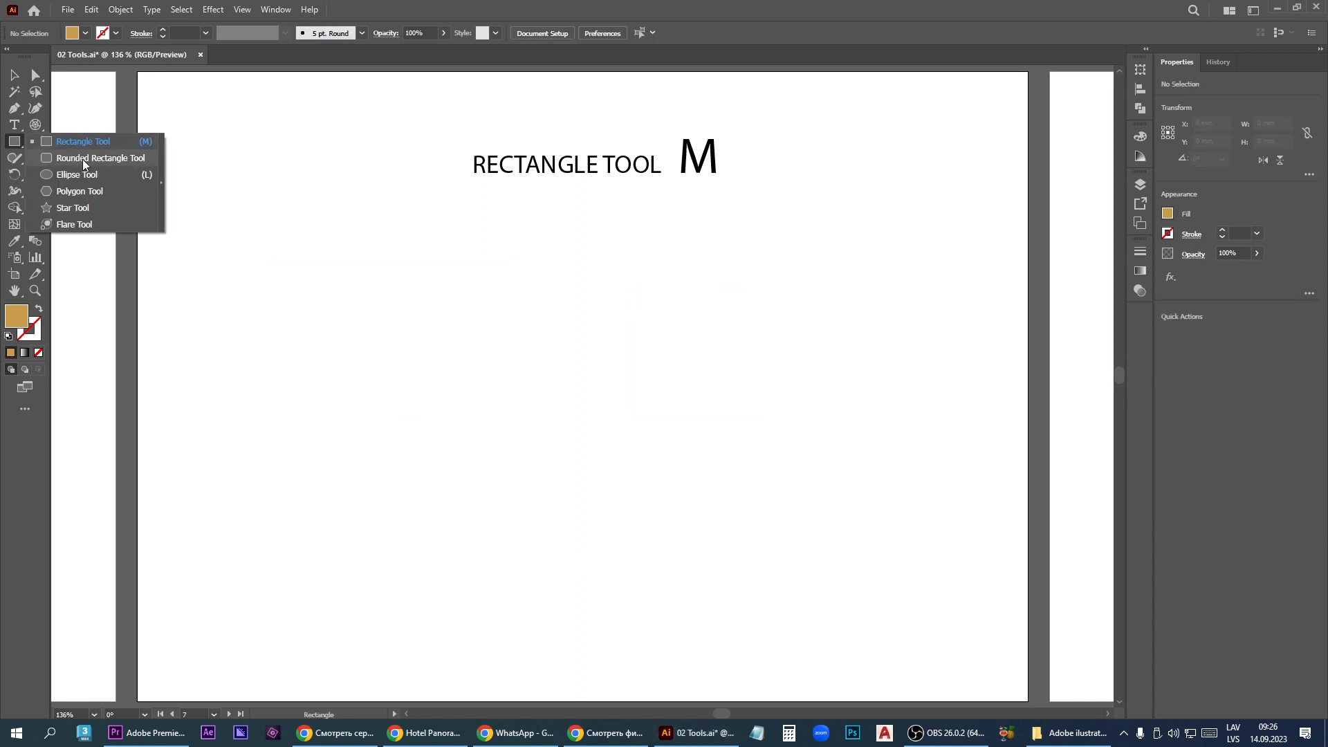
click(100, 157)
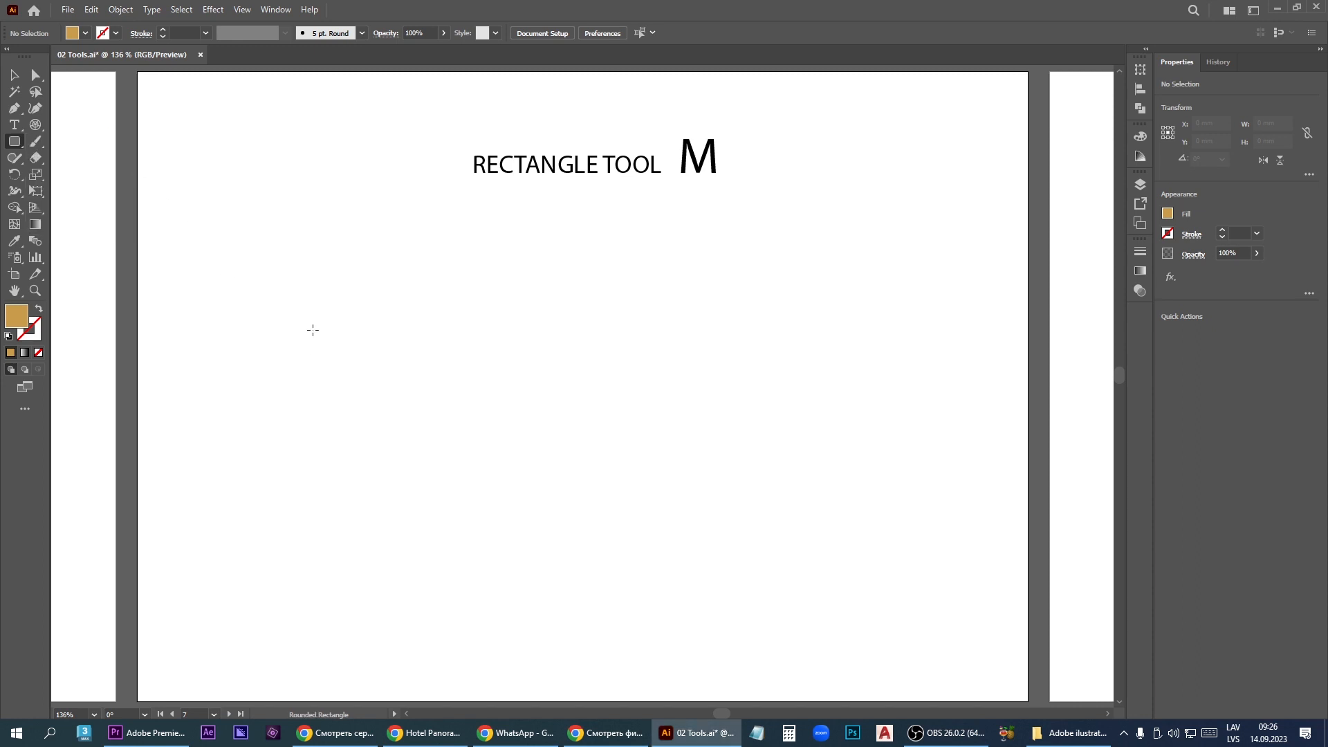
mouse_move(312, 330)
mouse_down()
mouse_move(446, 407)
mouse_move(497, 410)
mouse_up()
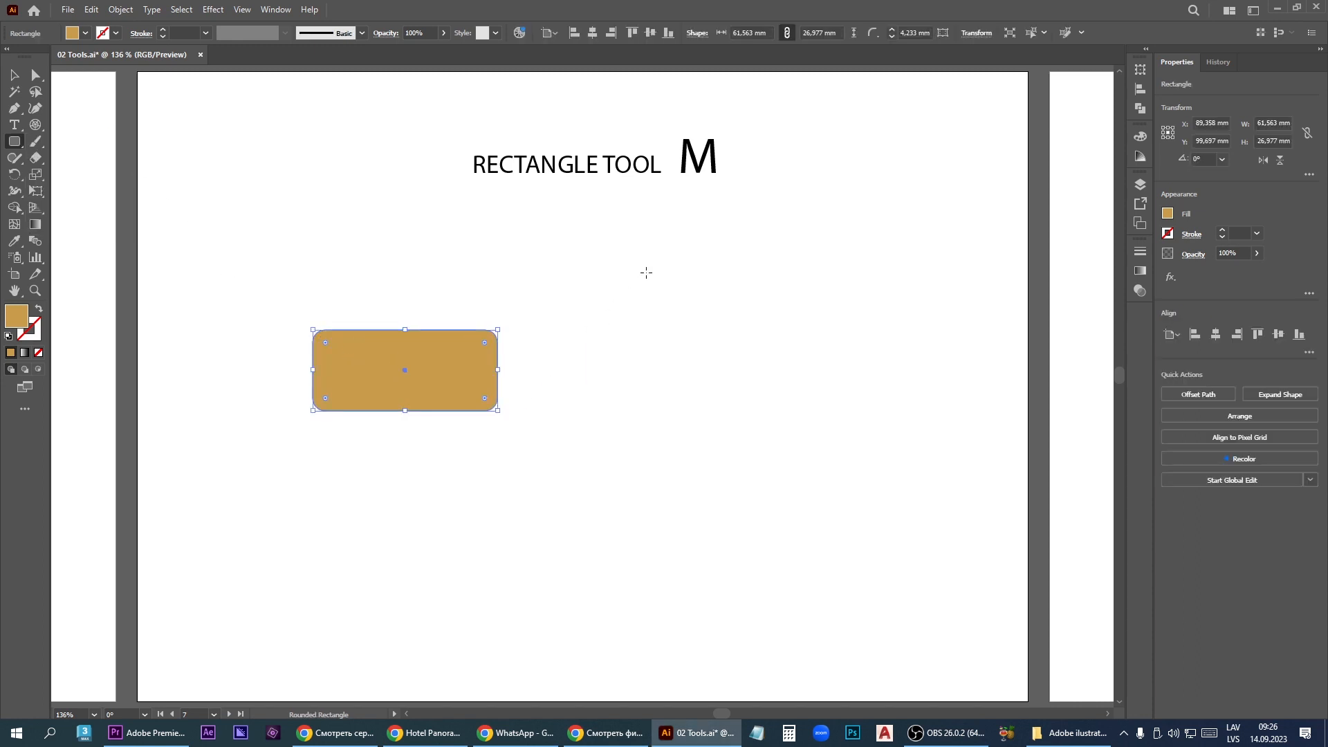
drag(646, 272, 721, 475)
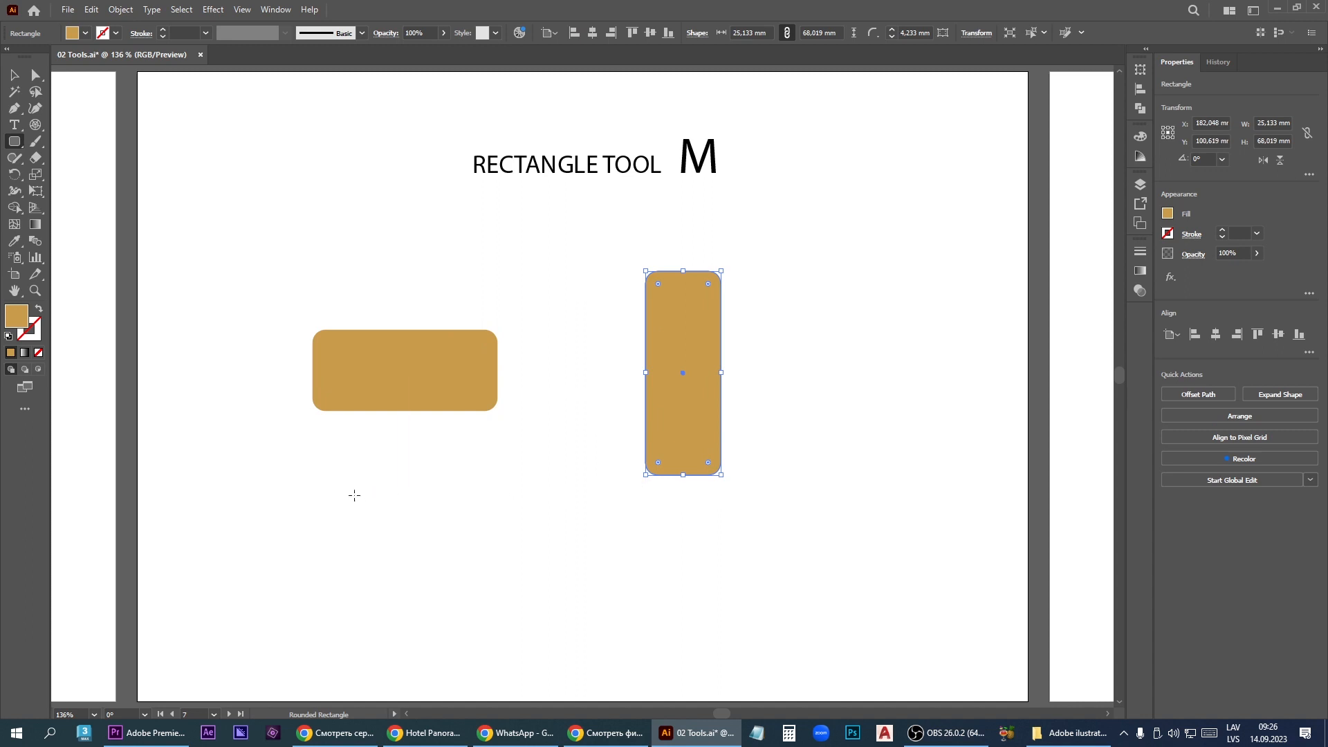
drag(342, 494, 455, 607)
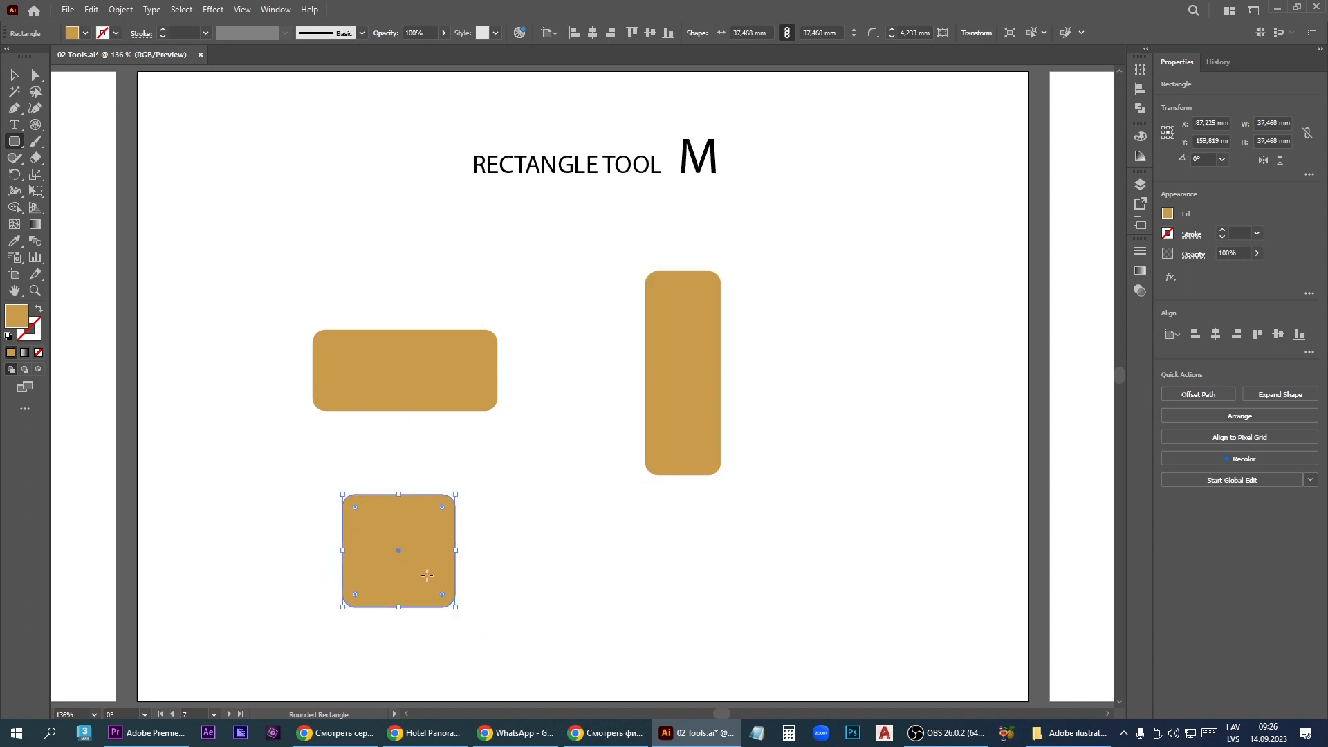
mouse_move(356, 509)
mouse_down()
mouse_move(376, 519)
mouse_move(365, 515)
mouse_up()
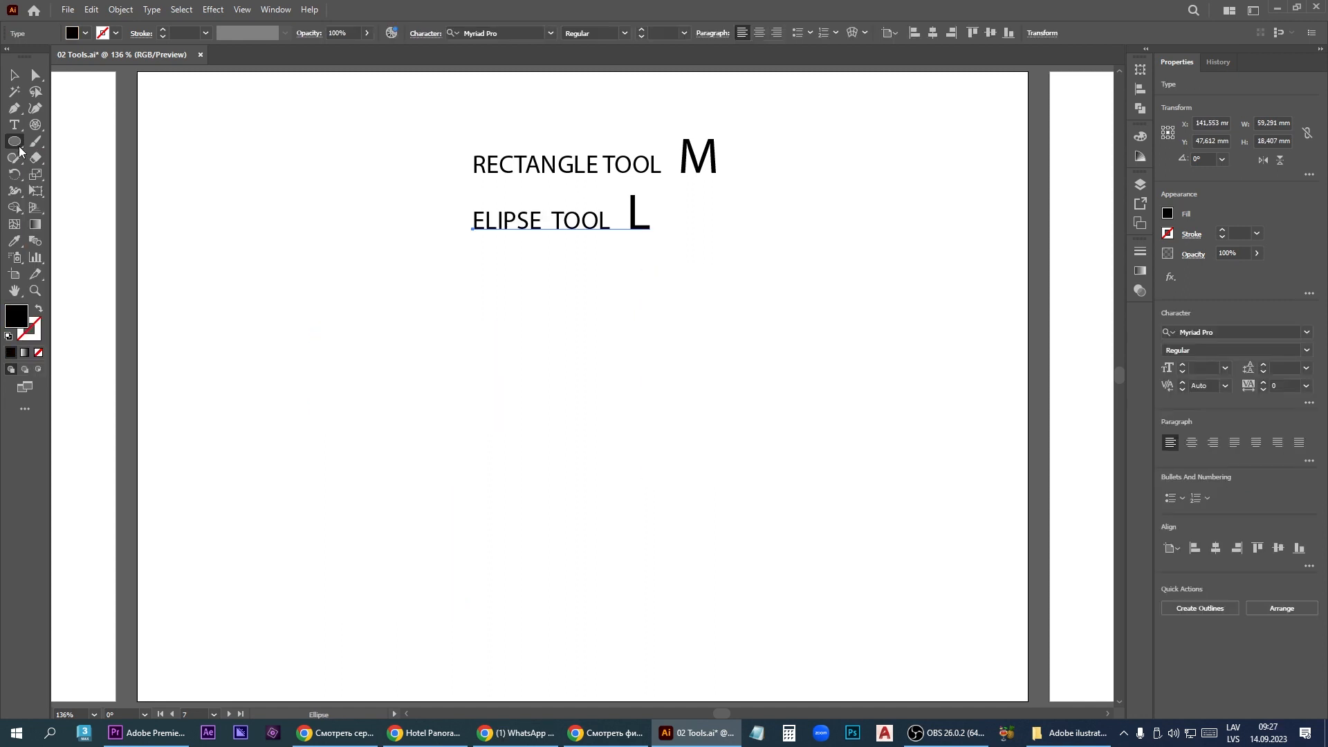
- Draw ellipses about 76 by 24 mm and 28 by 81 mm, plus a circle about 45 mm across
right_click(20, 149)
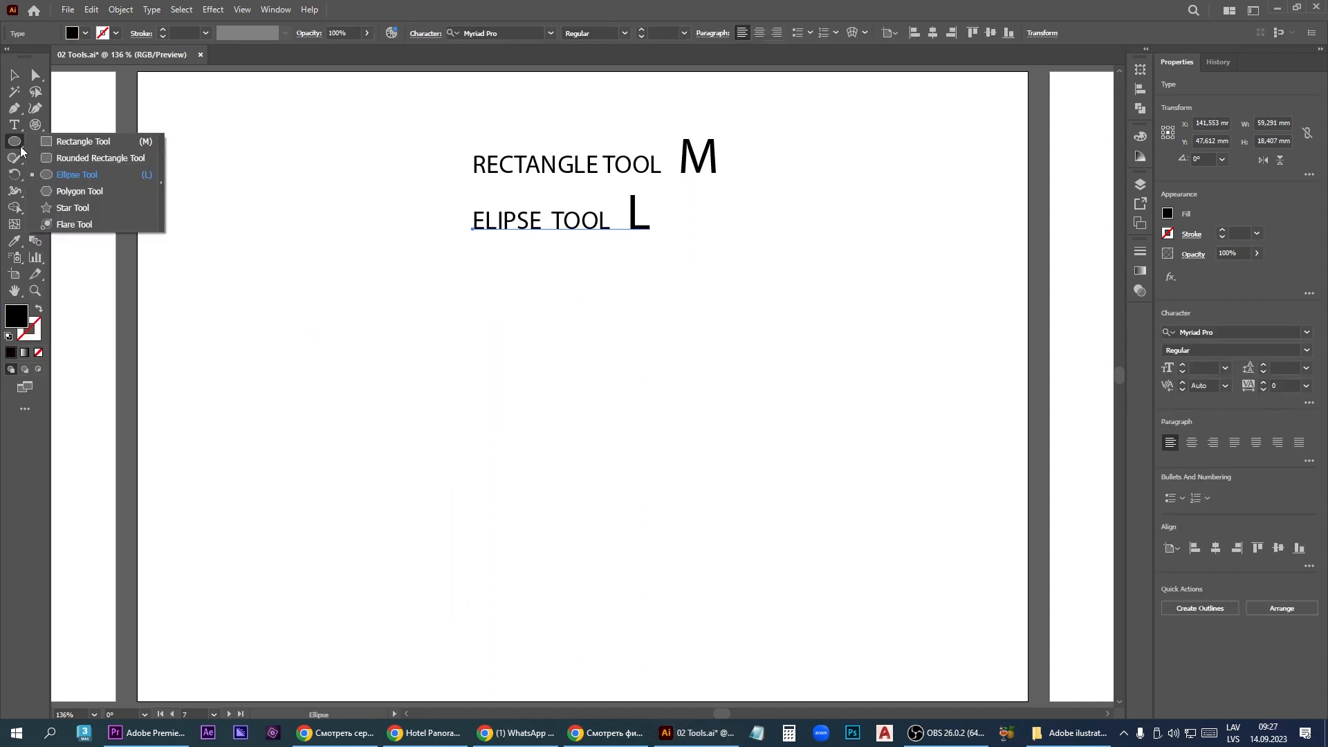
click(131, 181)
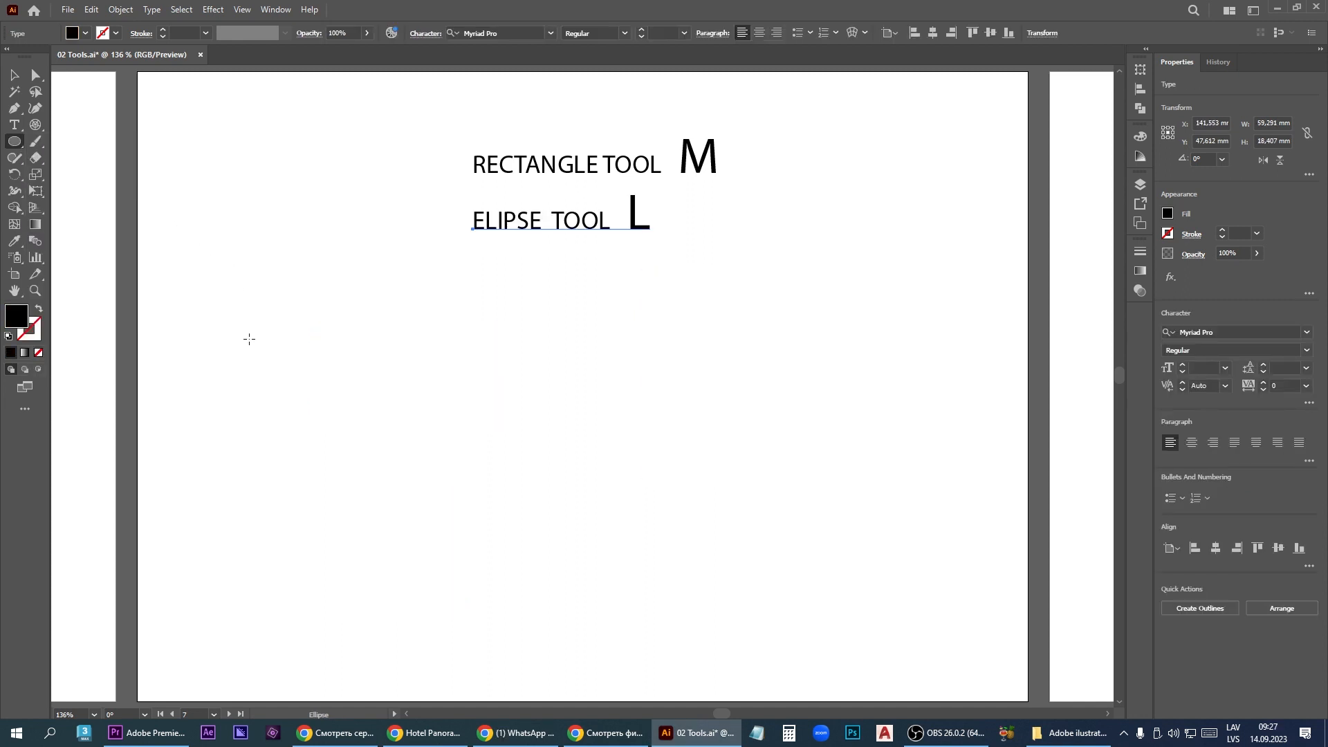
mouse_move(249, 339)
mouse_down()
mouse_move(445, 380)
mouse_move(468, 388)
mouse_move(477, 413)
mouse_up()
mouse_move(585, 334)
mouse_down()
mouse_move(606, 439)
mouse_move(666, 577)
mouse_up()
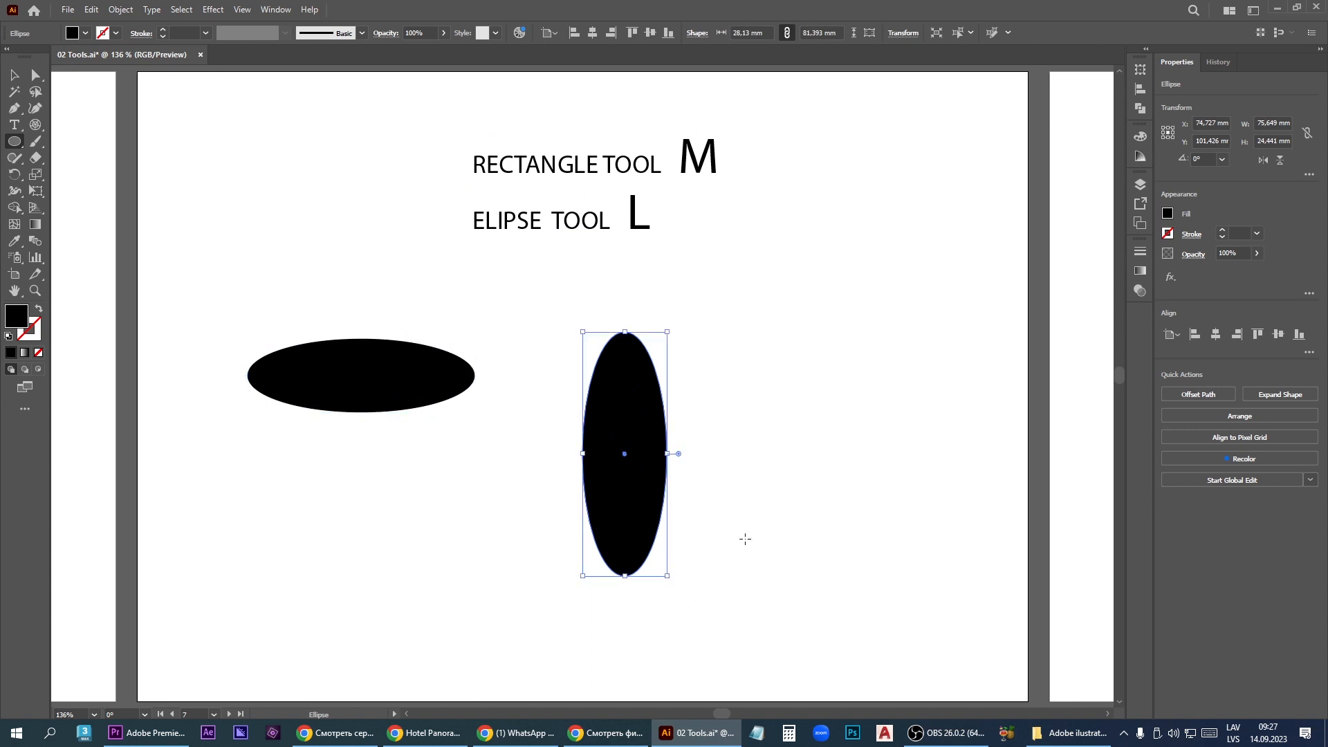
drag(776, 373, 910, 507)
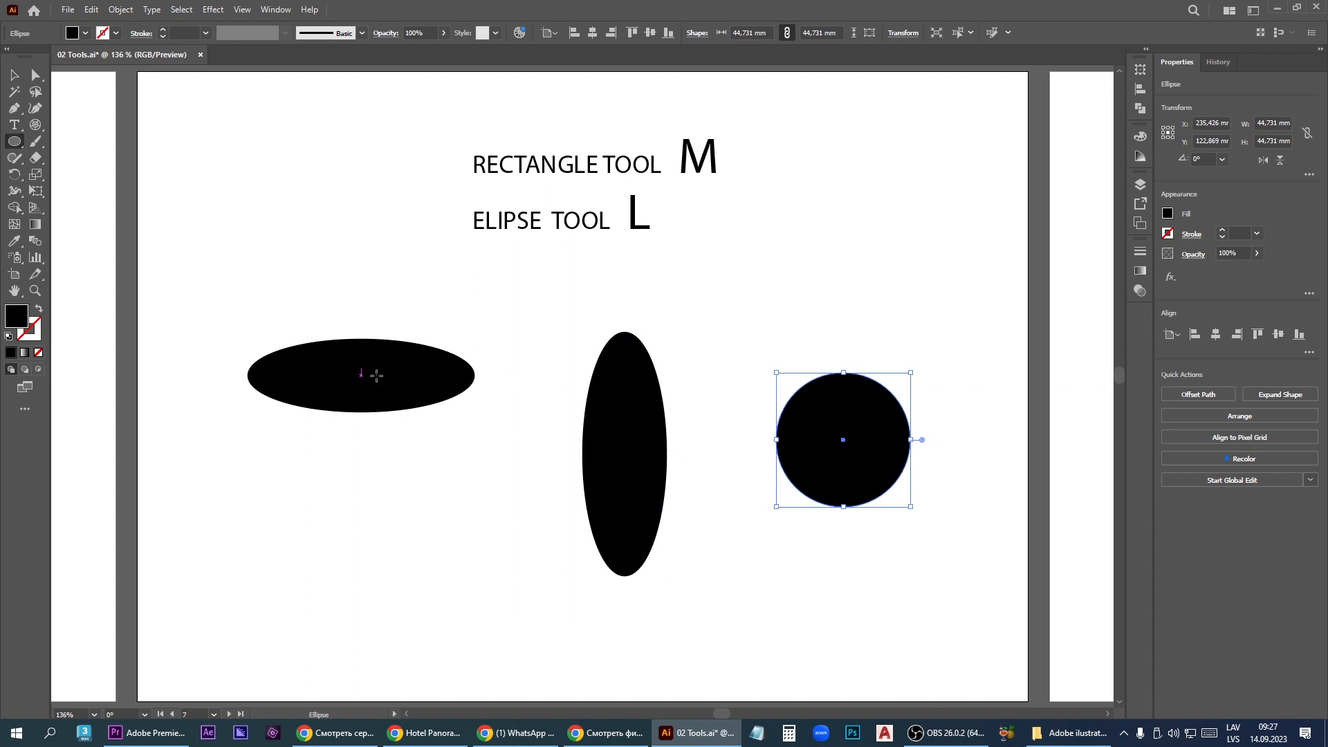
- Change the circle's fill to a light golden orange with a hue of 38°
double_click(15, 321)
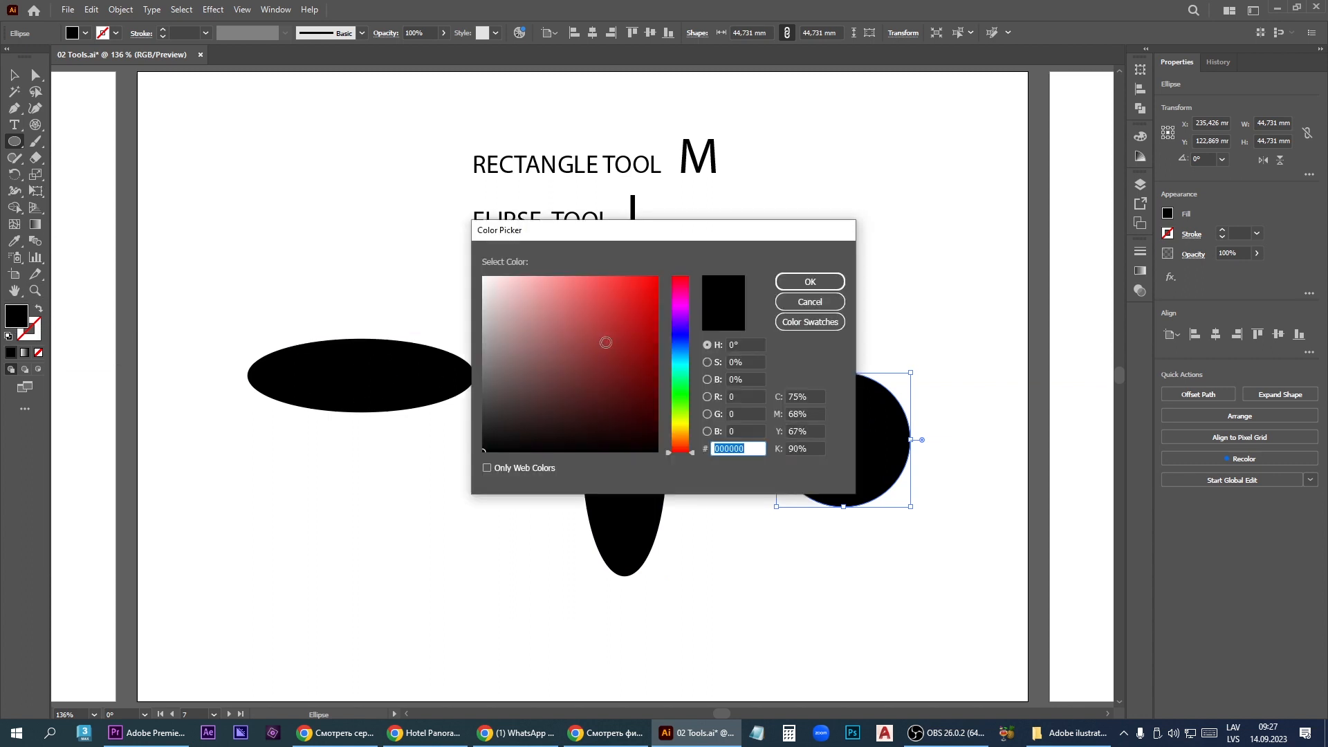
click(680, 434)
click(588, 303)
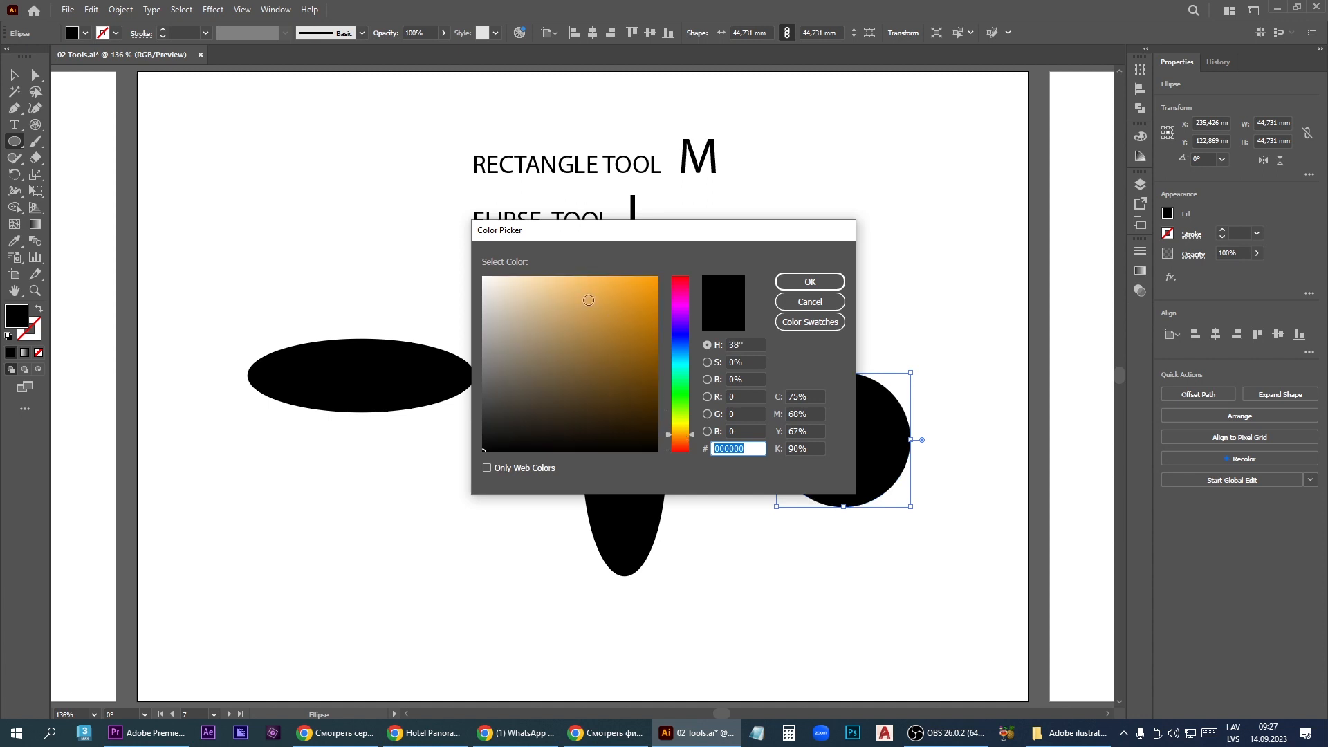
click(810, 283)
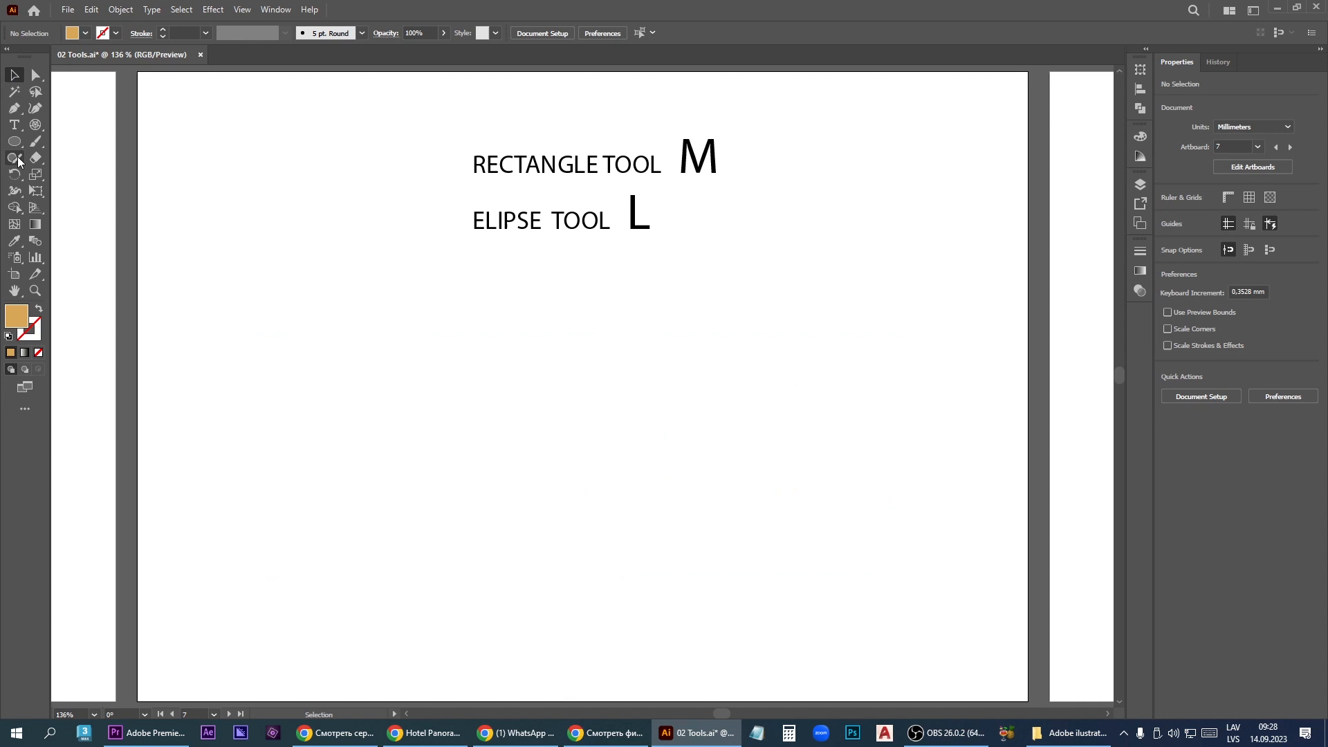
- Draw a large hexagon below the headings with the Polygon tool, removing and adding sides while drawing
click(17, 144)
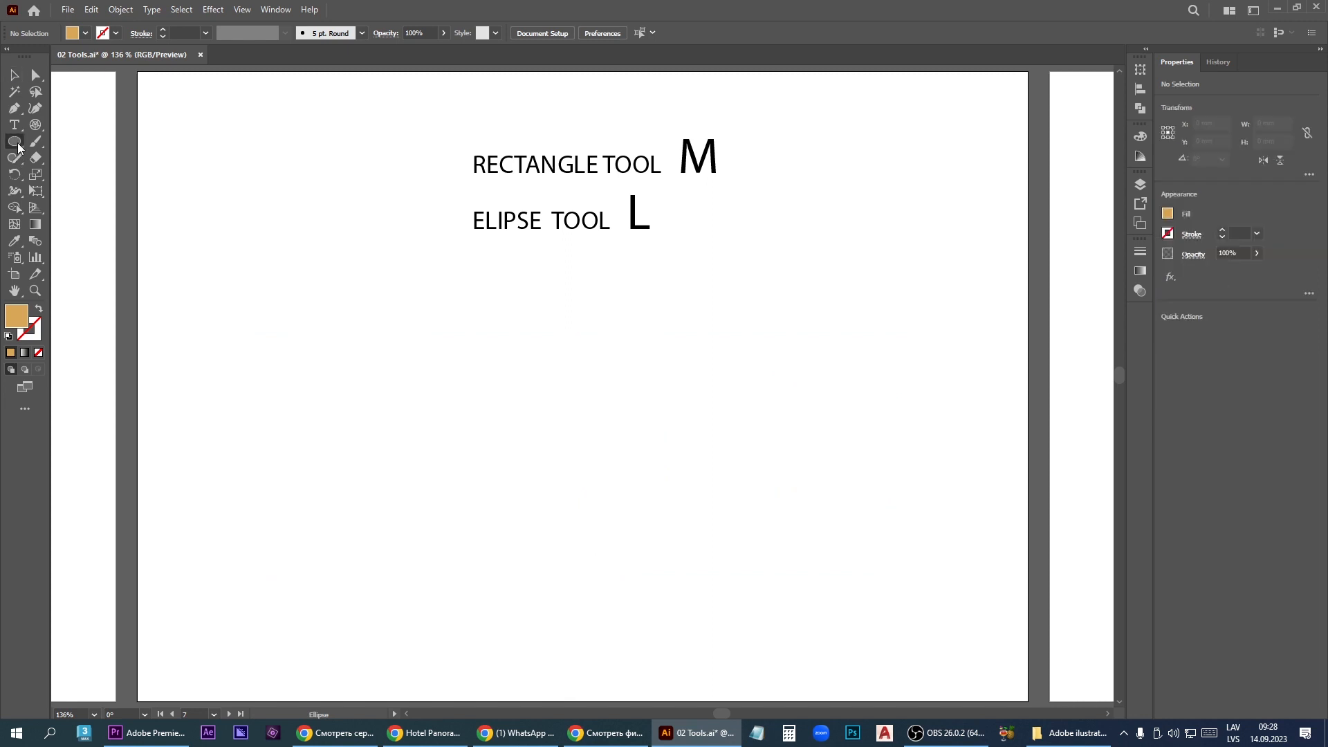
click(76, 192)
mouse_move(314, 340)
mouse_down()
mouse_move(368, 401)
mouse_move(344, 365)
mouse_move(390, 272)
mouse_move(365, 291)
mouse_move(398, 377)
mouse_move(388, 339)
mouse_move(416, 403)
mouse_move(435, 409)
mouse_move(388, 374)
mouse_move(400, 374)
mouse_up()
key(Down)
key(Down)
key(Down)
key(Up)
key(Up)
key(Up)
key(Up)
key(Up)
key(Up)
key(Up)
key(Down)
drag(401, 373, 401, 373)
key(Down)
- Draw a smaller hexagon about 39 mm wide beside the large one, and a triangle about 40 by 41 mm next to it
drag(553, 394, 612, 379)
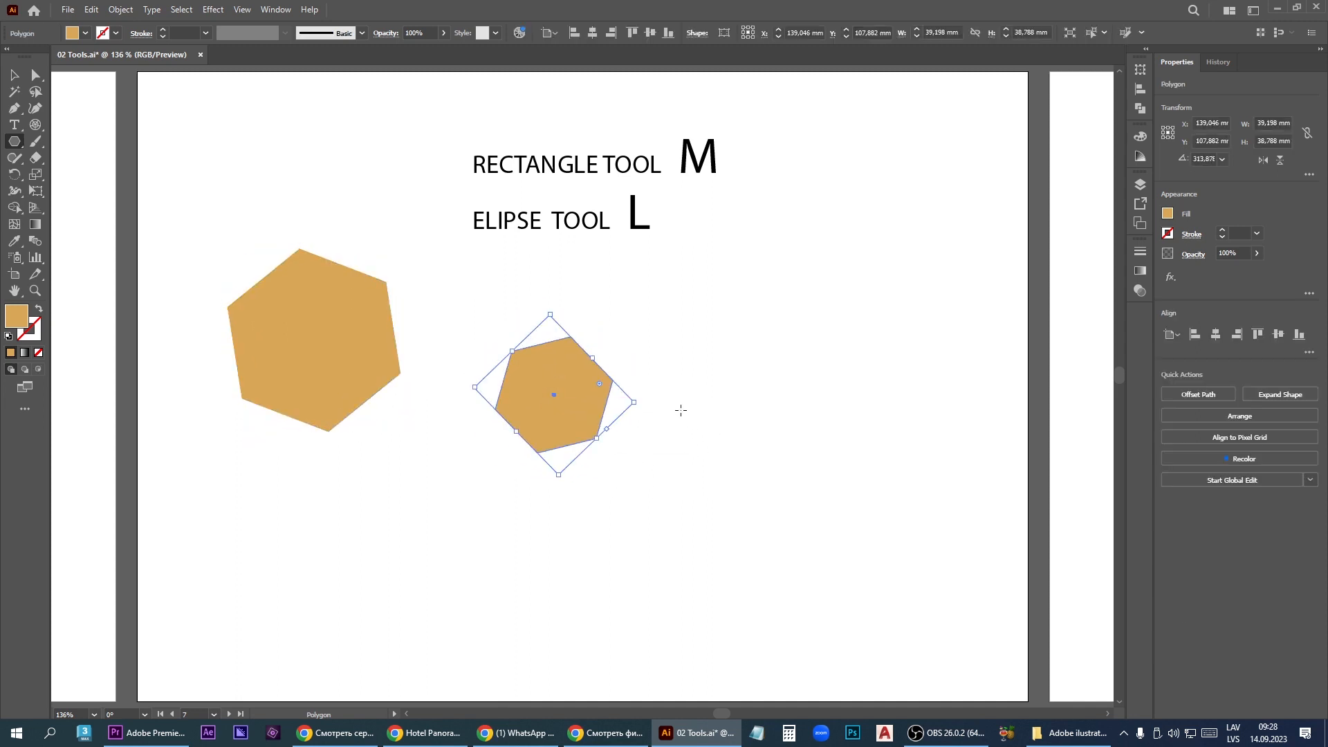
key(Down)
drag(681, 410, 730, 462)
key(Down)
key(Down)
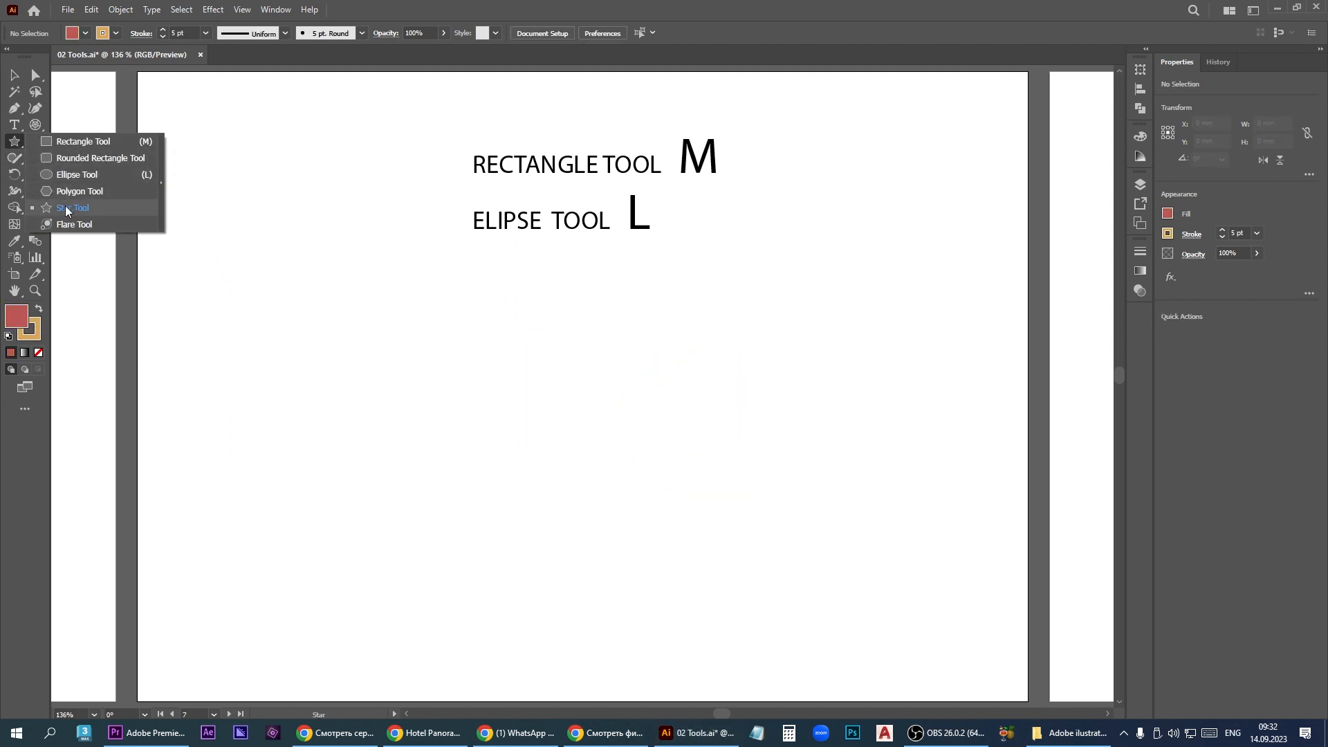
- Draw a star about 88 mm across, varying its points to end at eight, and narrow its inner radius for slimmer spikes
click(68, 209)
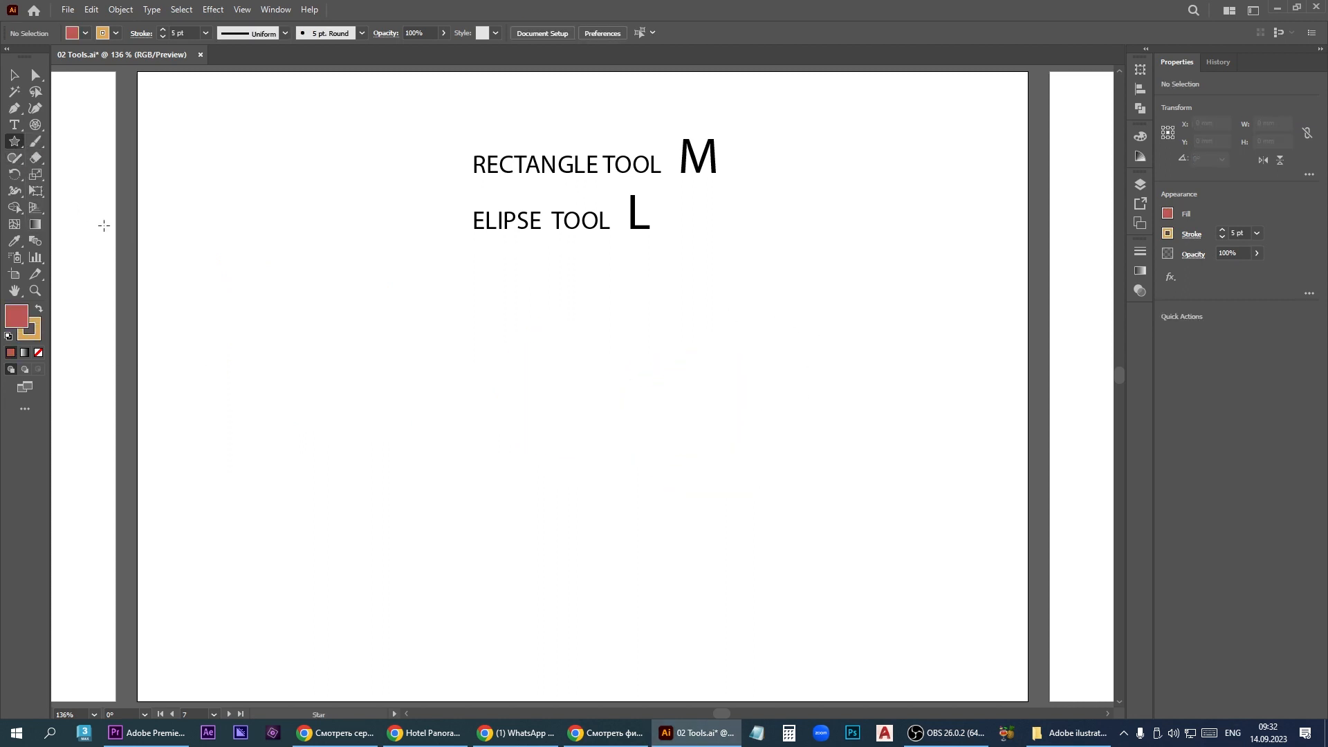
mouse_move(459, 422)
mouse_down()
mouse_move(498, 442)
mouse_move(510, 424)
mouse_move(491, 439)
mouse_move(506, 446)
mouse_move(481, 440)
mouse_move(494, 453)
mouse_up()
key(Up)
key(Down)
key(Down)
key(Down)
key(Down)
key(Down)
key(Down)
key(Up)
key(Up)
key(Up)
key(Up)
key(Up)
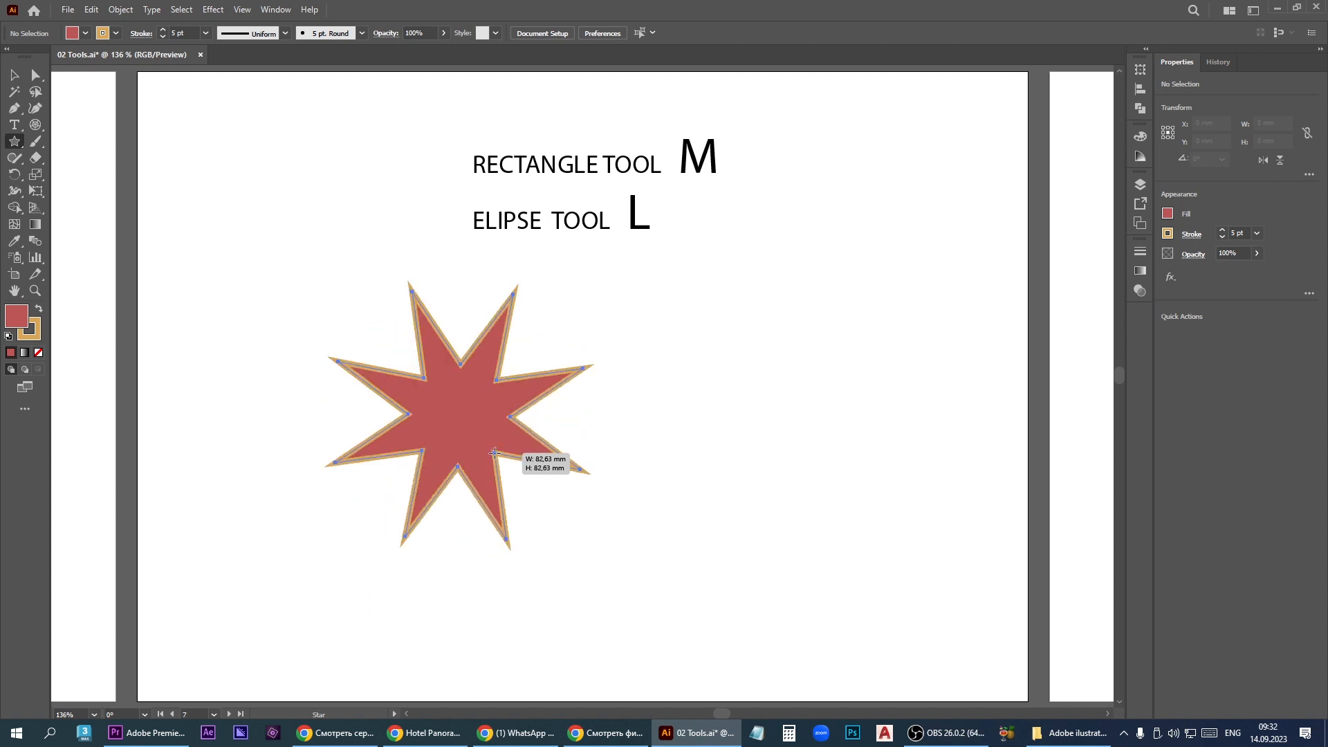
drag(494, 453, 485, 425)
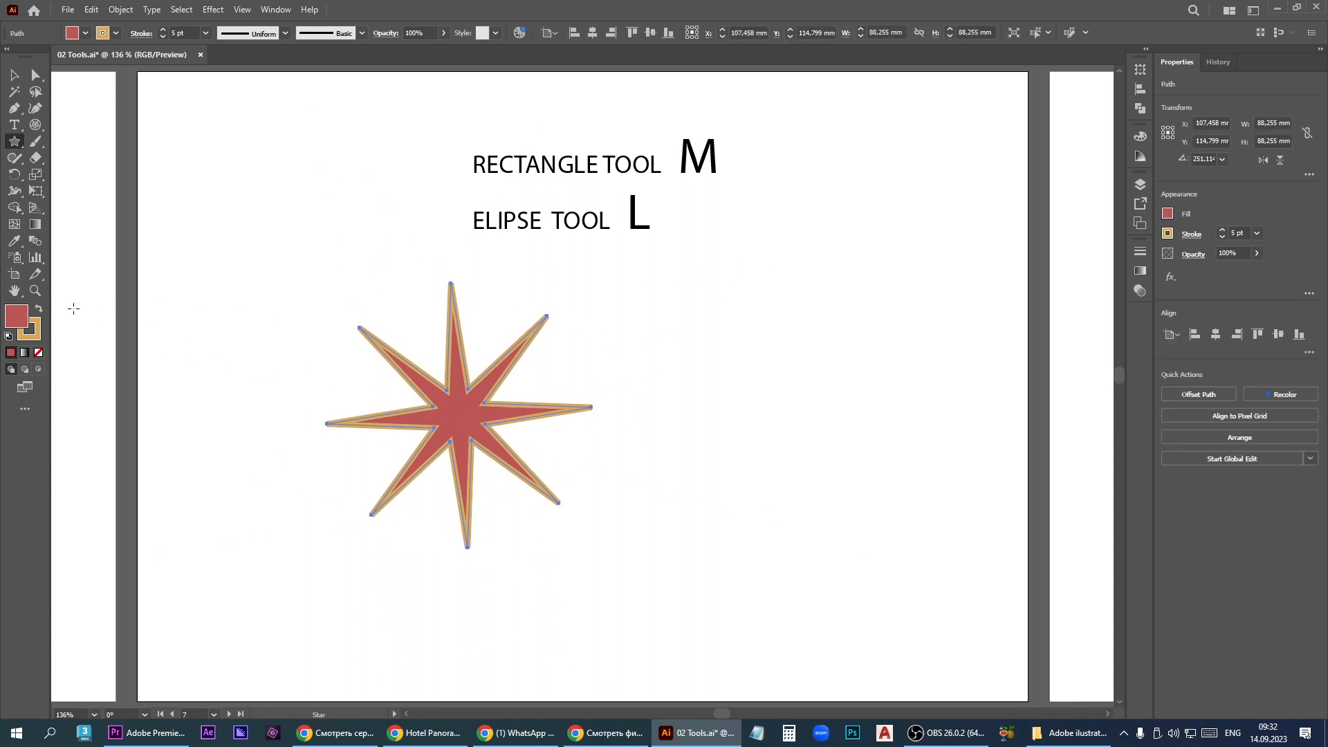
- Fill the star with light orange EFBB6F and remove its stroke
double_click(17, 319)
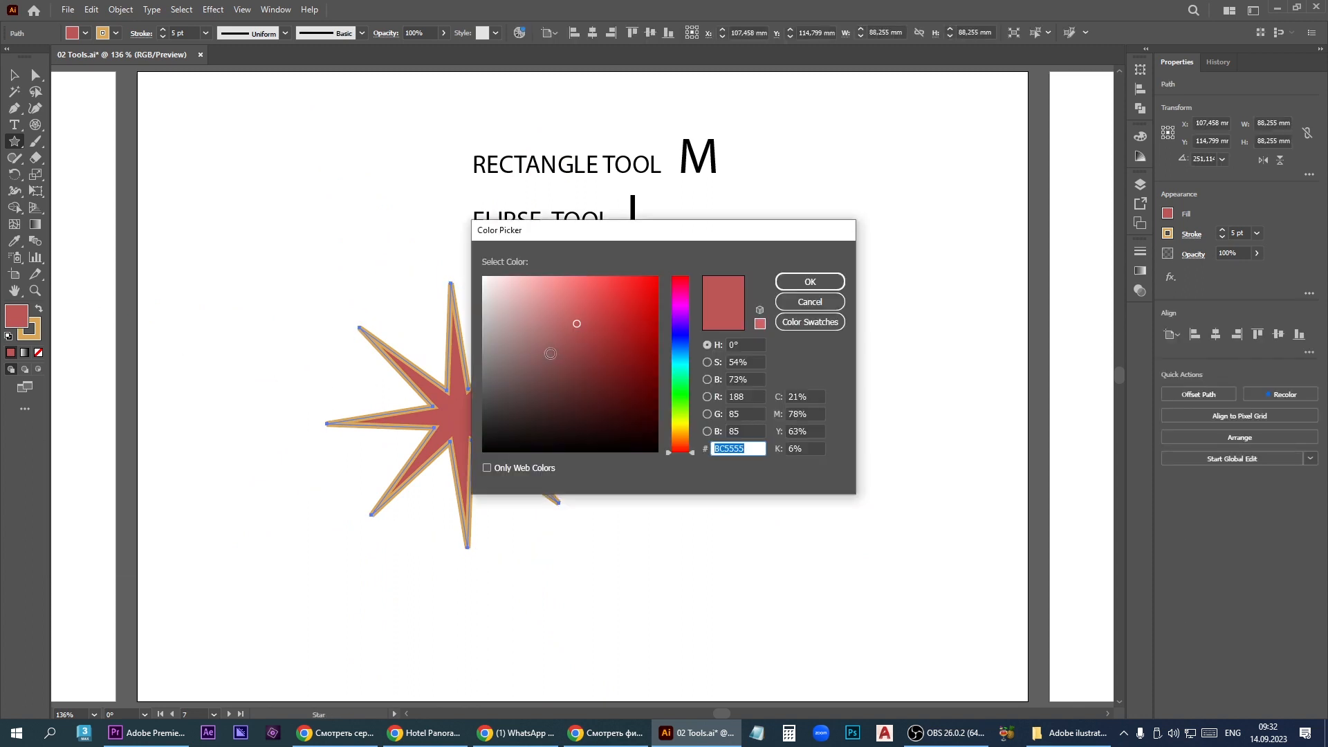
click(681, 436)
click(578, 285)
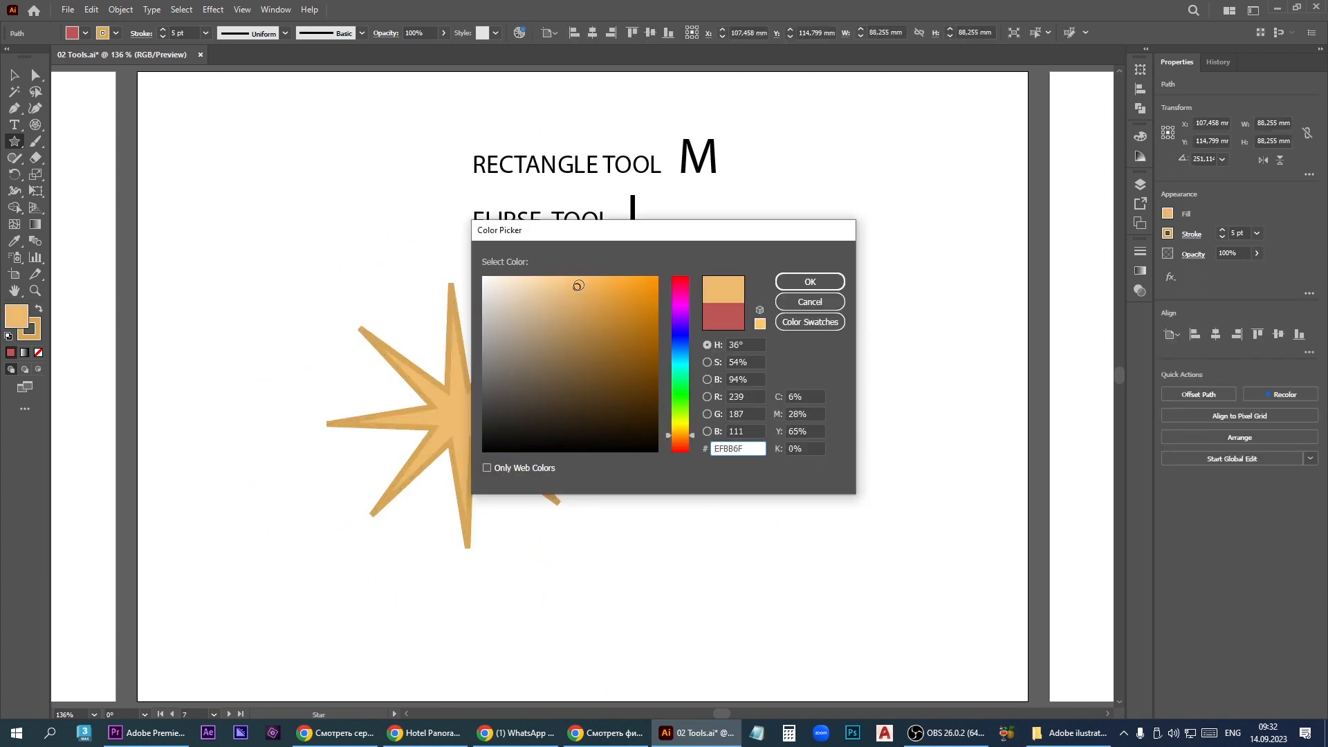
click(814, 284)
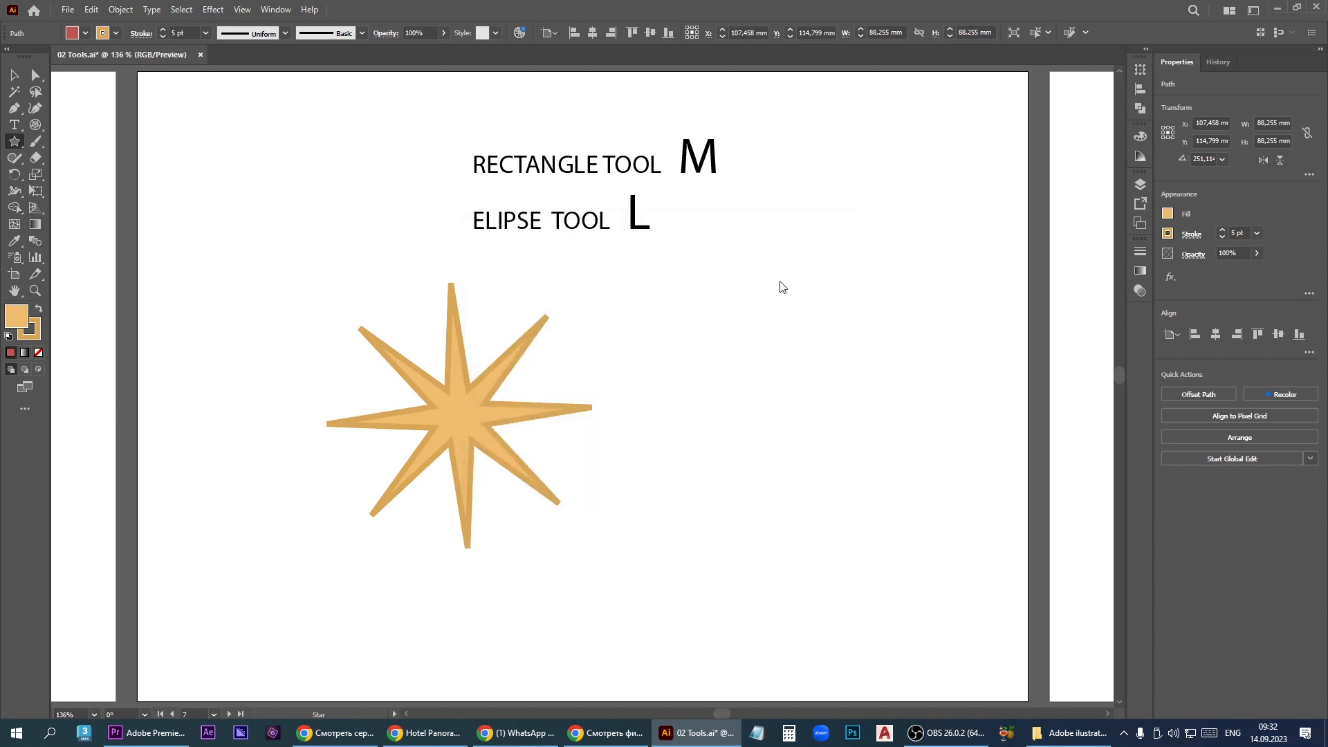
double_click(36, 324)
- Add a lens flare beside the star with 100 pt diameter, 15 rays and 10 rings at a 45° direction
click(18, 145)
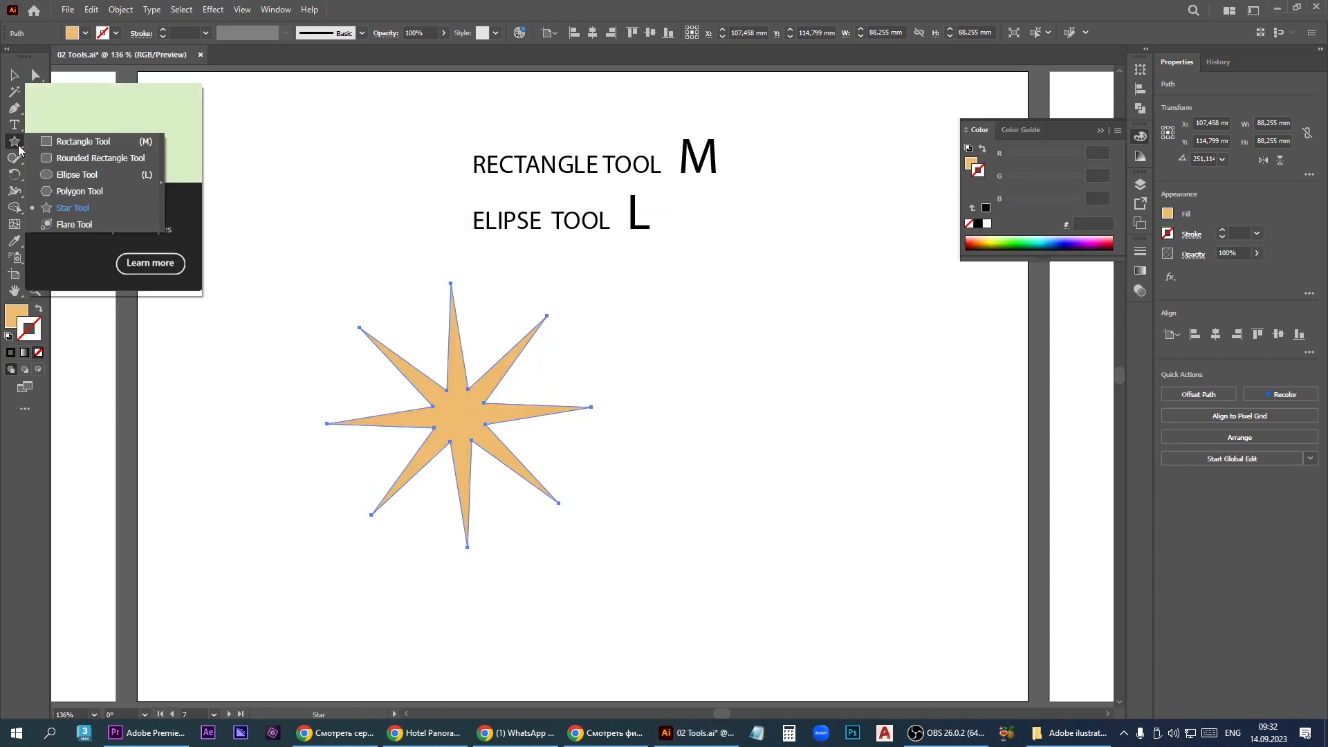
click(73, 224)
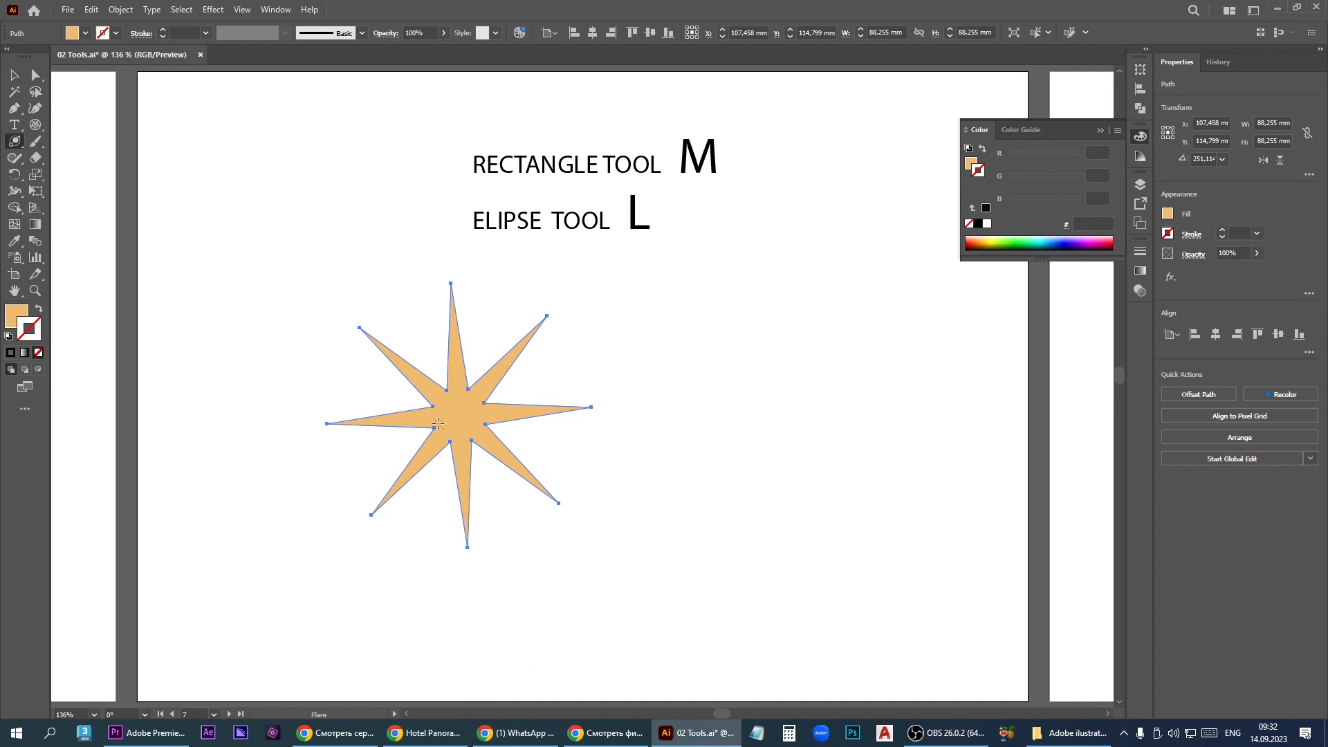
click(716, 474)
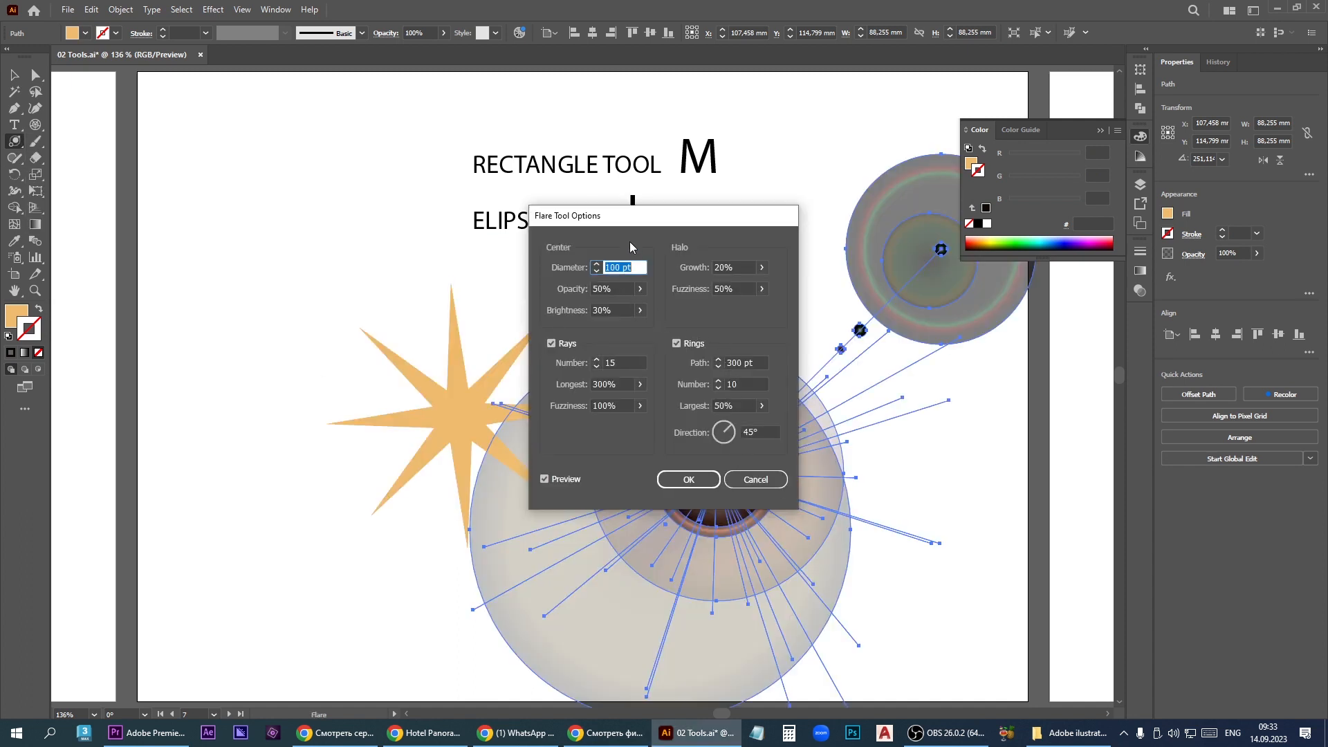
drag(649, 222, 396, 183)
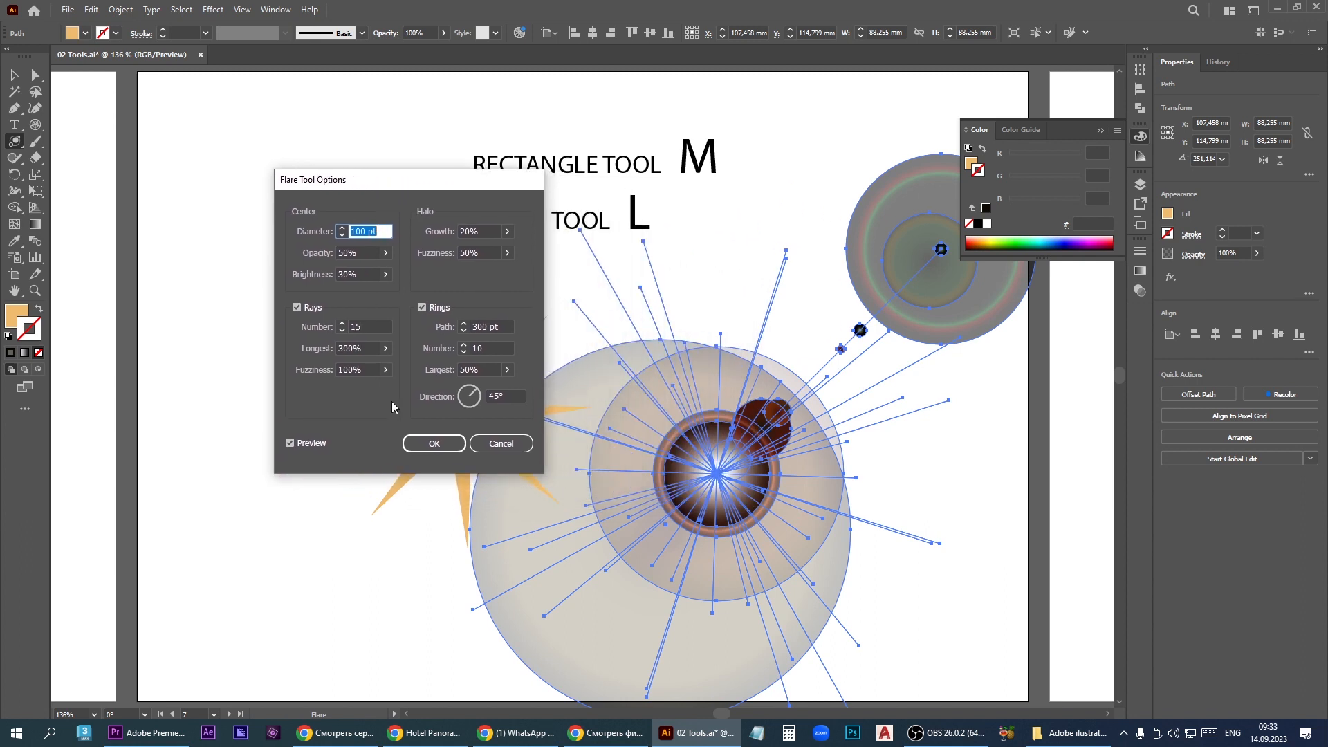
click(441, 448)
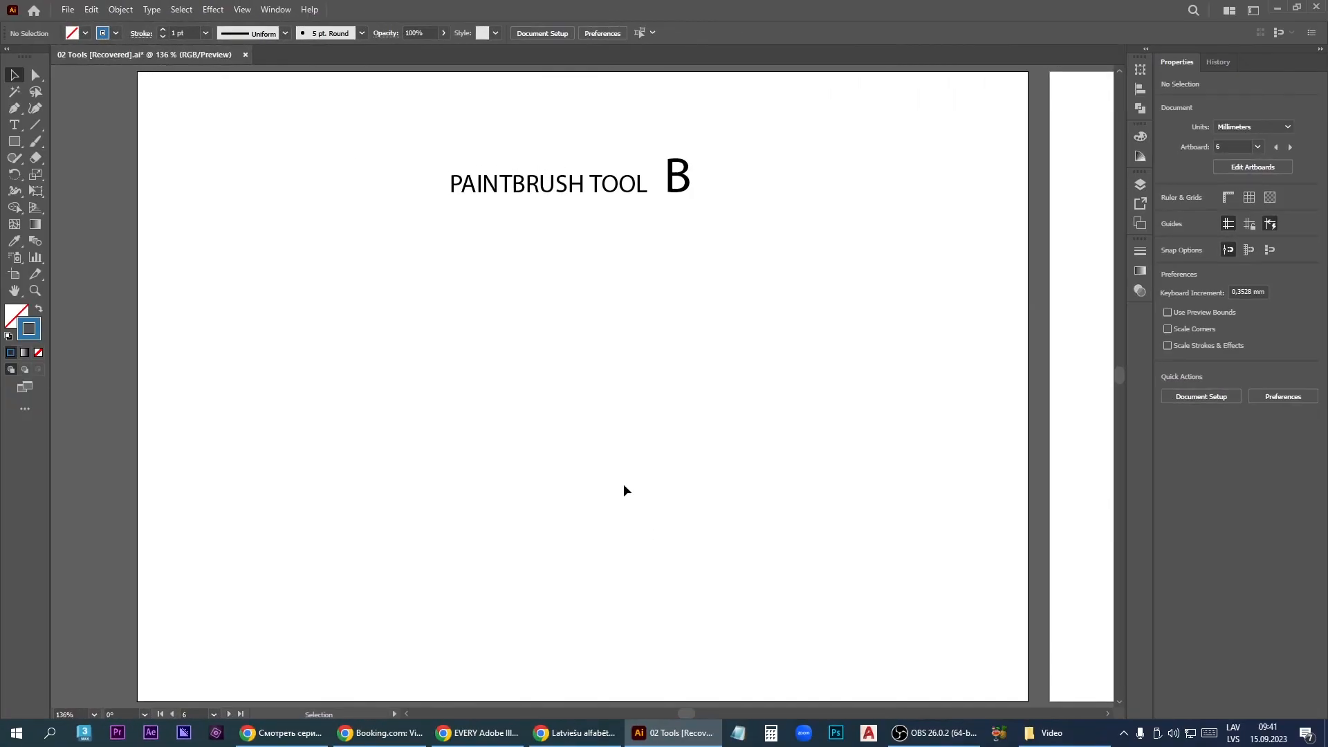
- Paint two winding curves and three straight strokes across the artboard with the Paintbrush tool
click(35, 145)
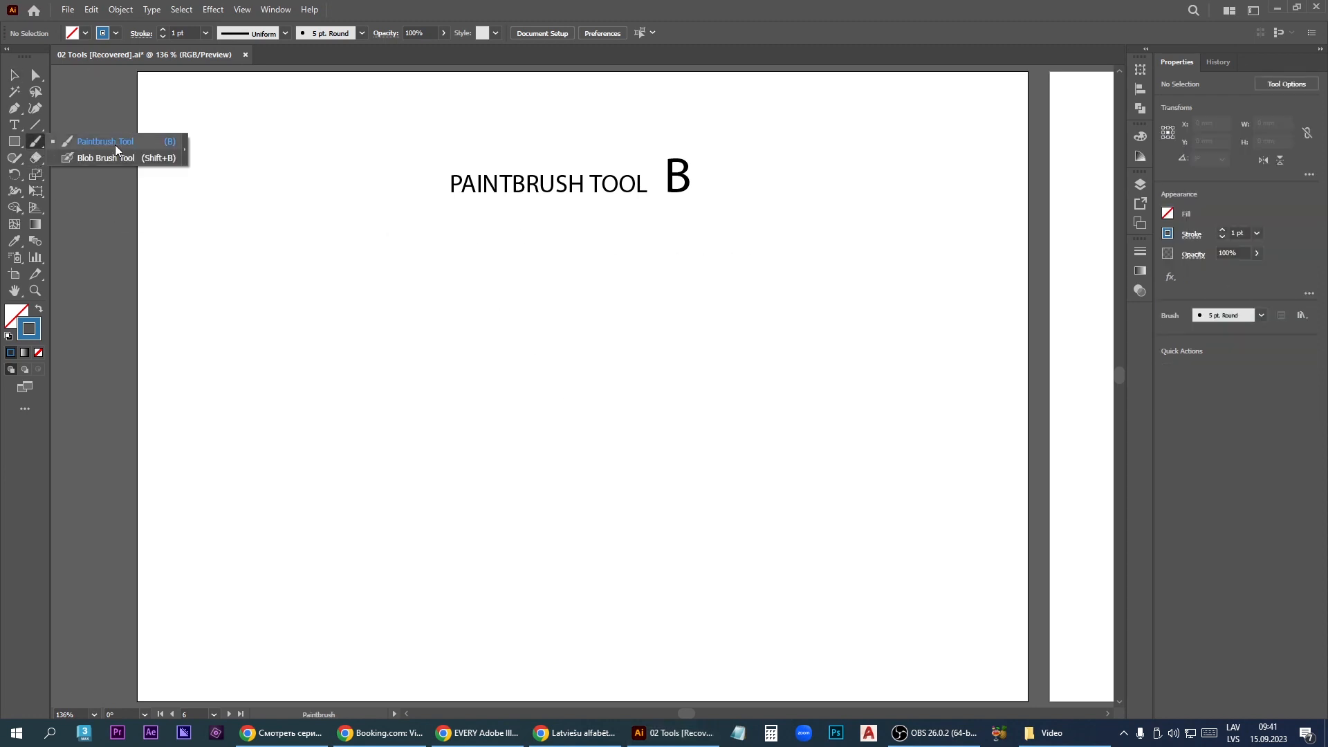
click(115, 144)
mouse_move(400, 325)
mouse_down()
mouse_move(350, 326)
mouse_move(319, 353)
mouse_move(313, 386)
mouse_move(317, 421)
mouse_move(408, 470)
mouse_move(474, 472)
mouse_move(638, 363)
mouse_move(739, 328)
mouse_move(856, 345)
mouse_move(877, 463)
mouse_move(765, 446)
mouse_up()
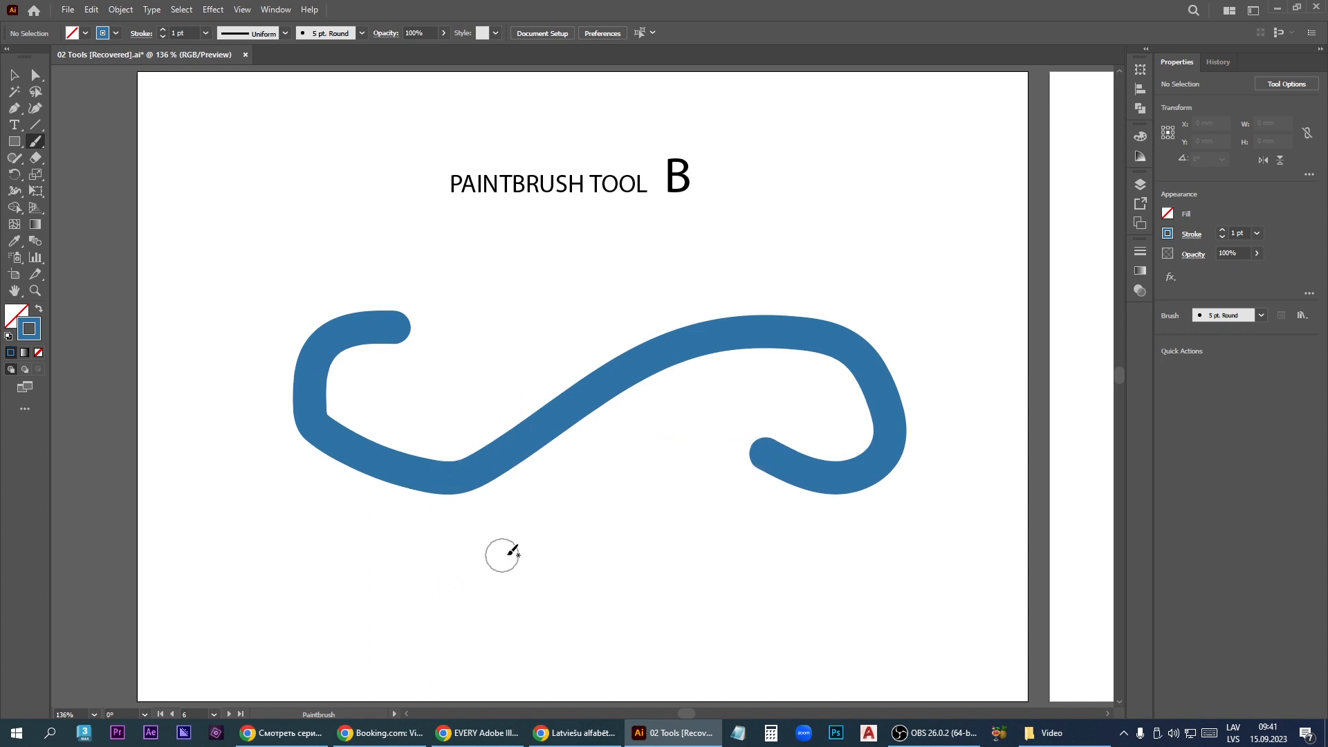
mouse_move(494, 341)
mouse_down()
mouse_move(587, 289)
mouse_move(786, 218)
mouse_move(901, 244)
mouse_move(953, 312)
mouse_move(961, 362)
mouse_move(933, 479)
mouse_move(876, 535)
mouse_move(783, 558)
mouse_move(683, 553)
mouse_move(643, 515)
mouse_up()
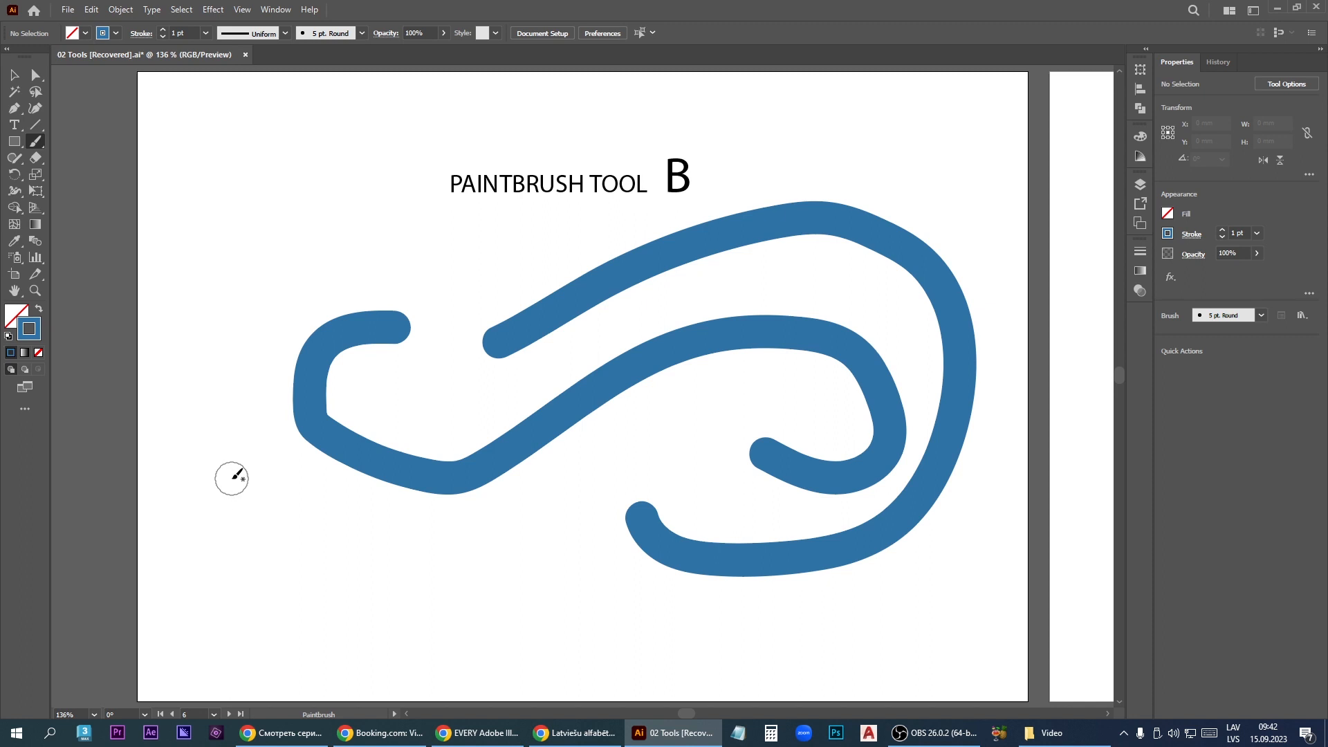
mouse_move(230, 476)
mouse_down()
mouse_move(382, 602)
mouse_move(410, 651)
mouse_up()
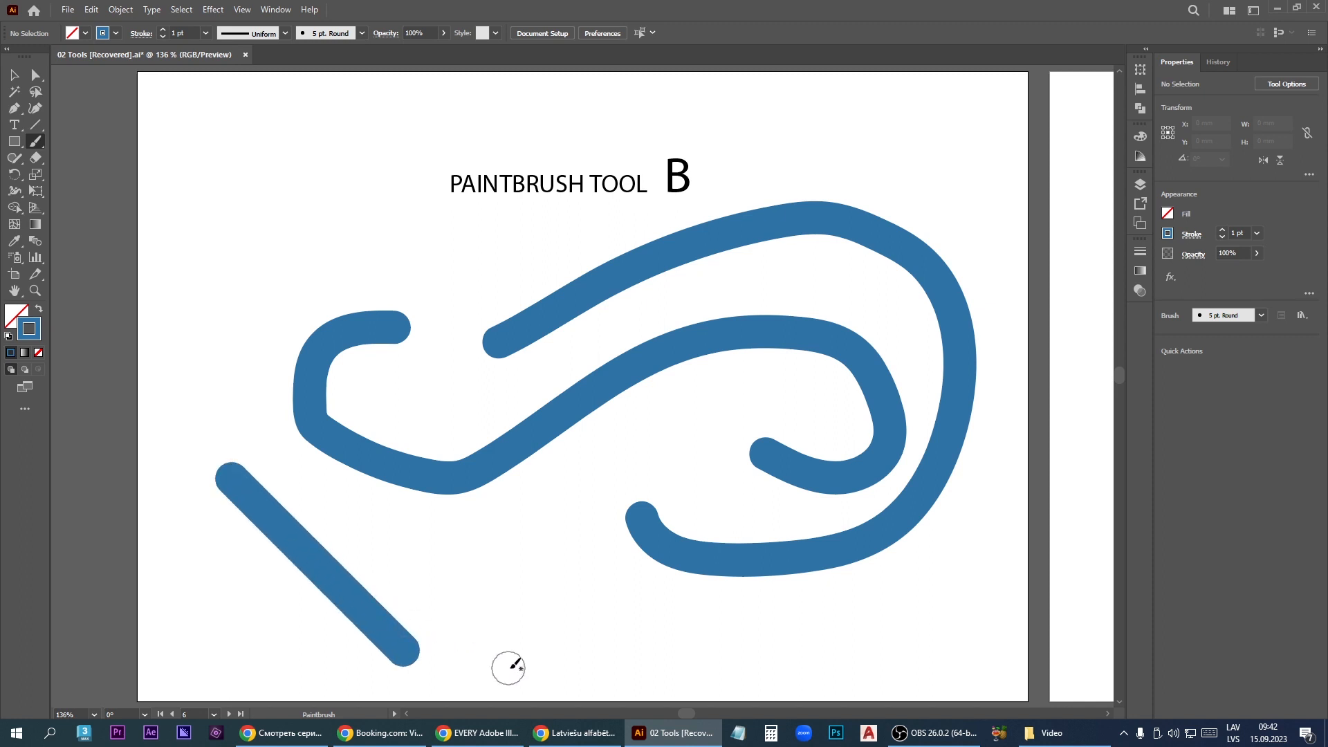
drag(515, 649, 788, 654)
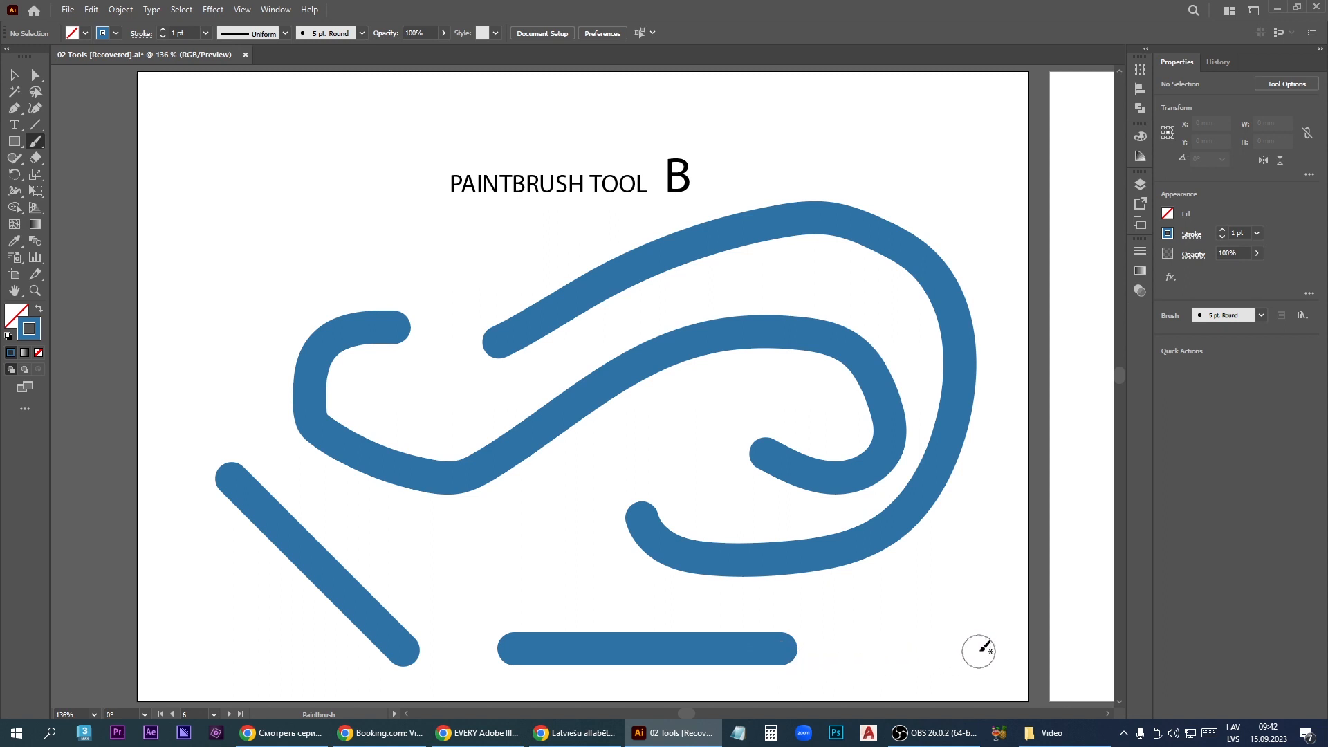
drag(979, 652, 998, 519)
- Undo the Paintbrush strokes until the artboard holds only its title
key(ctrl+z)
key(ctrl+z)
key(ctrl+z)
key(ctrl+z)
key(ctrl+z)
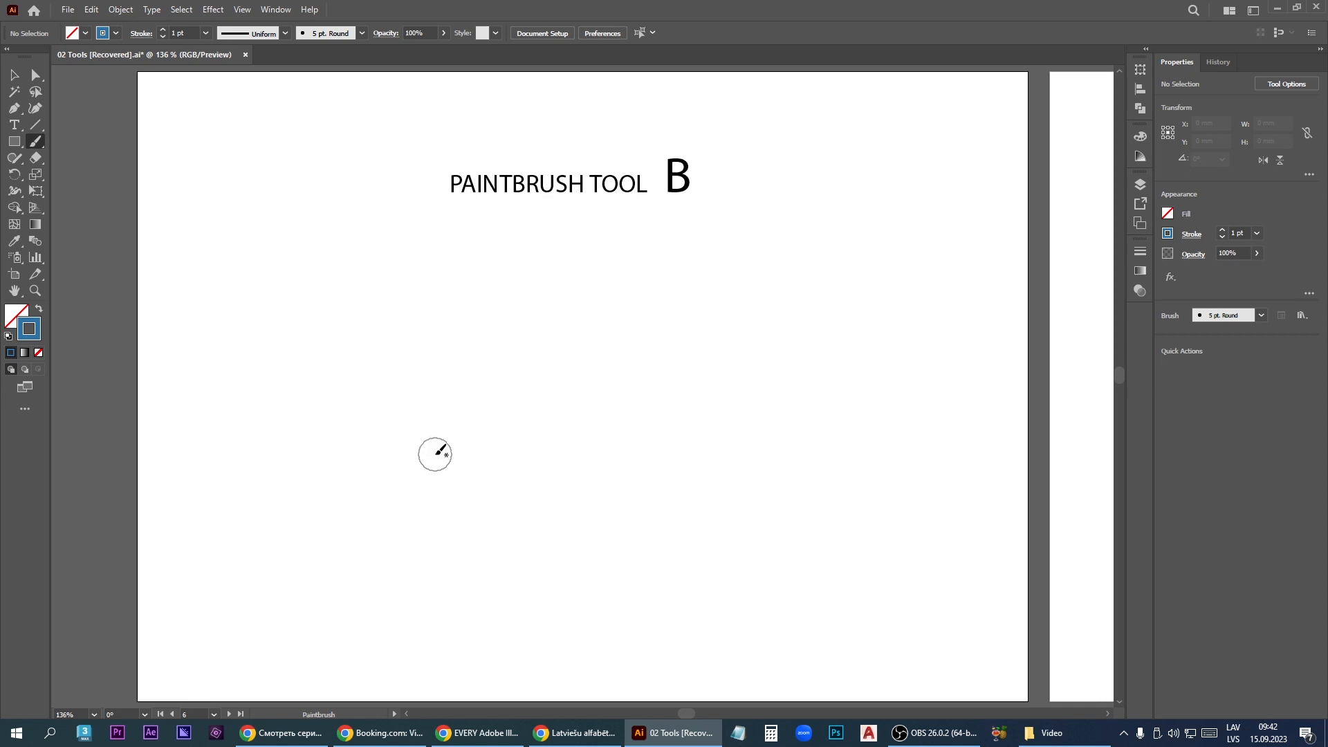
- Paint a closed half-round loop about 92 by 64 mm, then add one wavy and two straight strokes around it with an enlarged brush
mouse_move(435, 453)
mouse_down()
mouse_move(456, 361)
mouse_move(488, 330)
mouse_move(552, 304)
mouse_move(617, 307)
mouse_move(675, 334)
mouse_move(712, 427)
mouse_move(695, 509)
mouse_move(629, 546)
mouse_up()
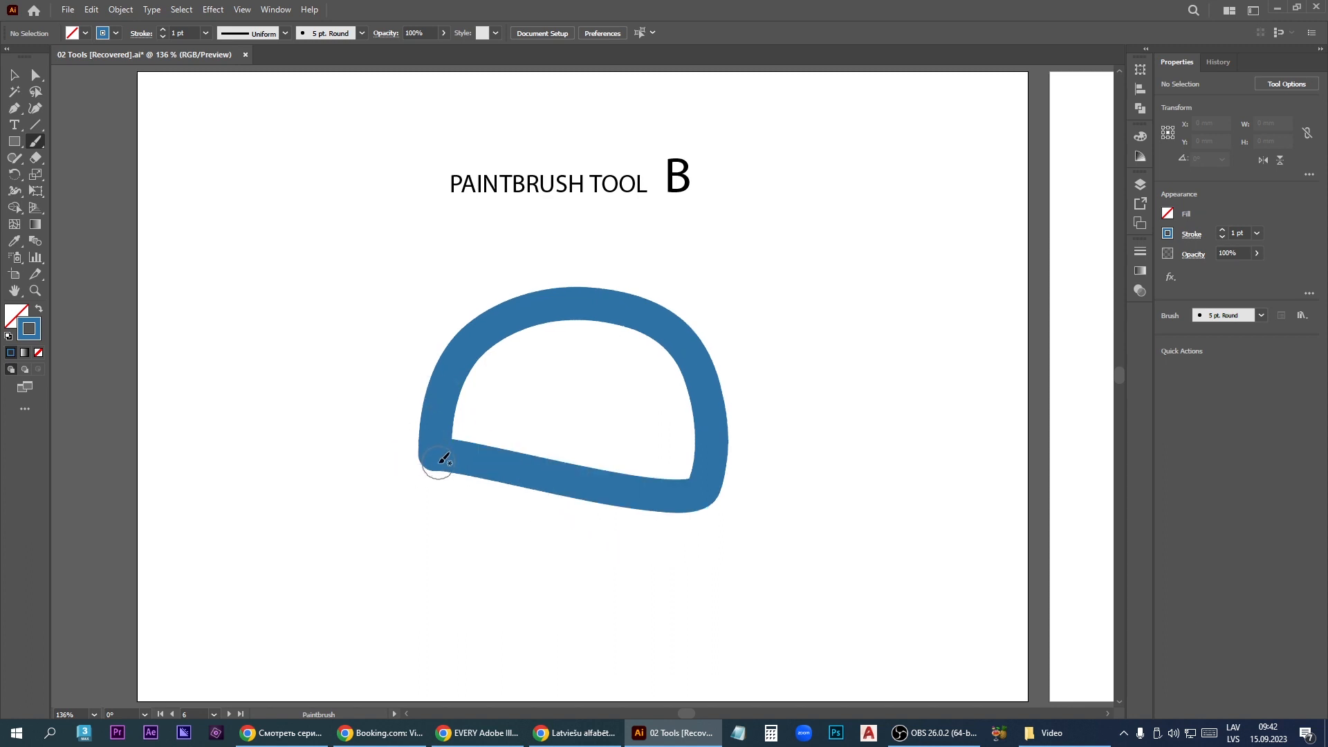
drag(443, 460, 443, 461)
key(bracketright)
key(bracketright)
key(bracketright)
key(bracketright)
key(bracketright)
key(bracketright)
key(bracketright)
key(bracketright)
key(bracketright)
key(bracketright)
key(bracketright)
key(bracketright)
key(bracketright)
key(bracketright)
key(bracketright)
key(bracketright)
key(bracketright)
key(bracketright)
key(bracketright)
key(bracketright)
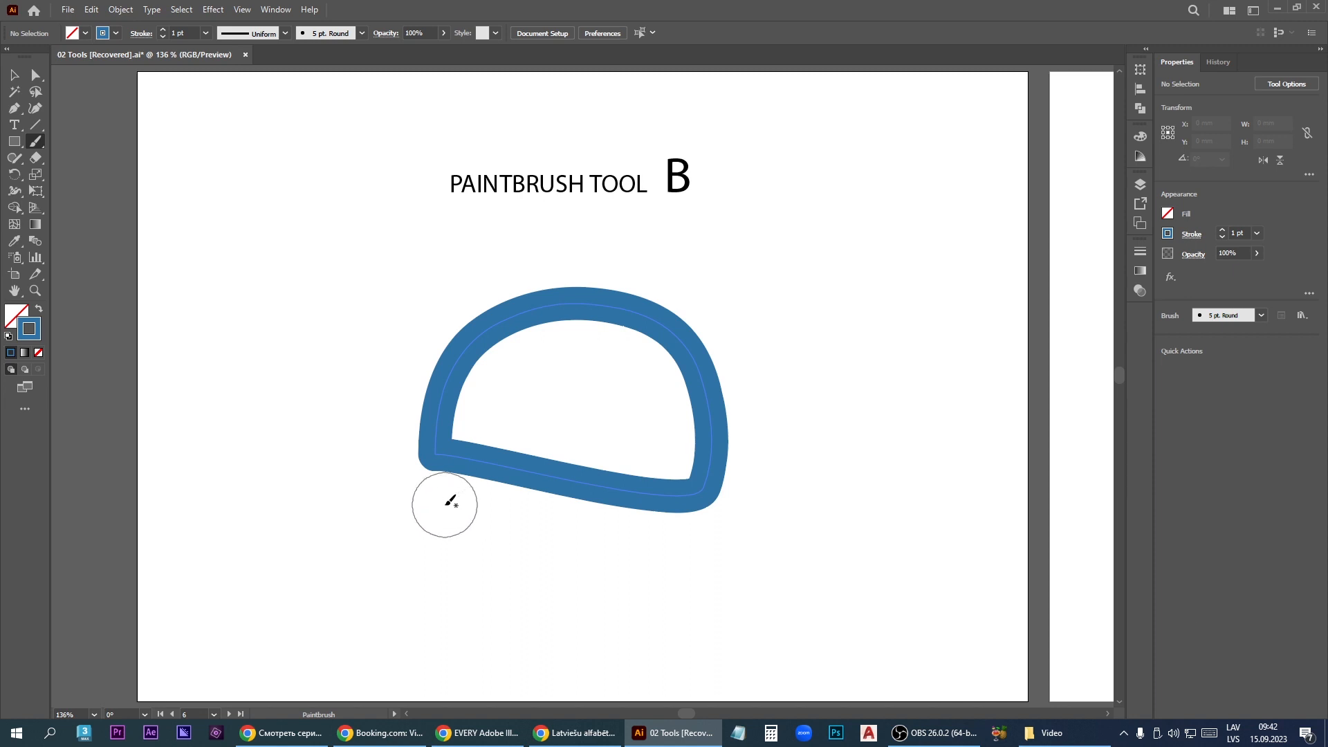
drag(411, 526, 705, 605)
drag(858, 617, 987, 488)
drag(844, 488, 843, 254)
- Shrink the half-round loop slightly and rotate it clockwise to about 341.7°
key(v)
click(704, 467)
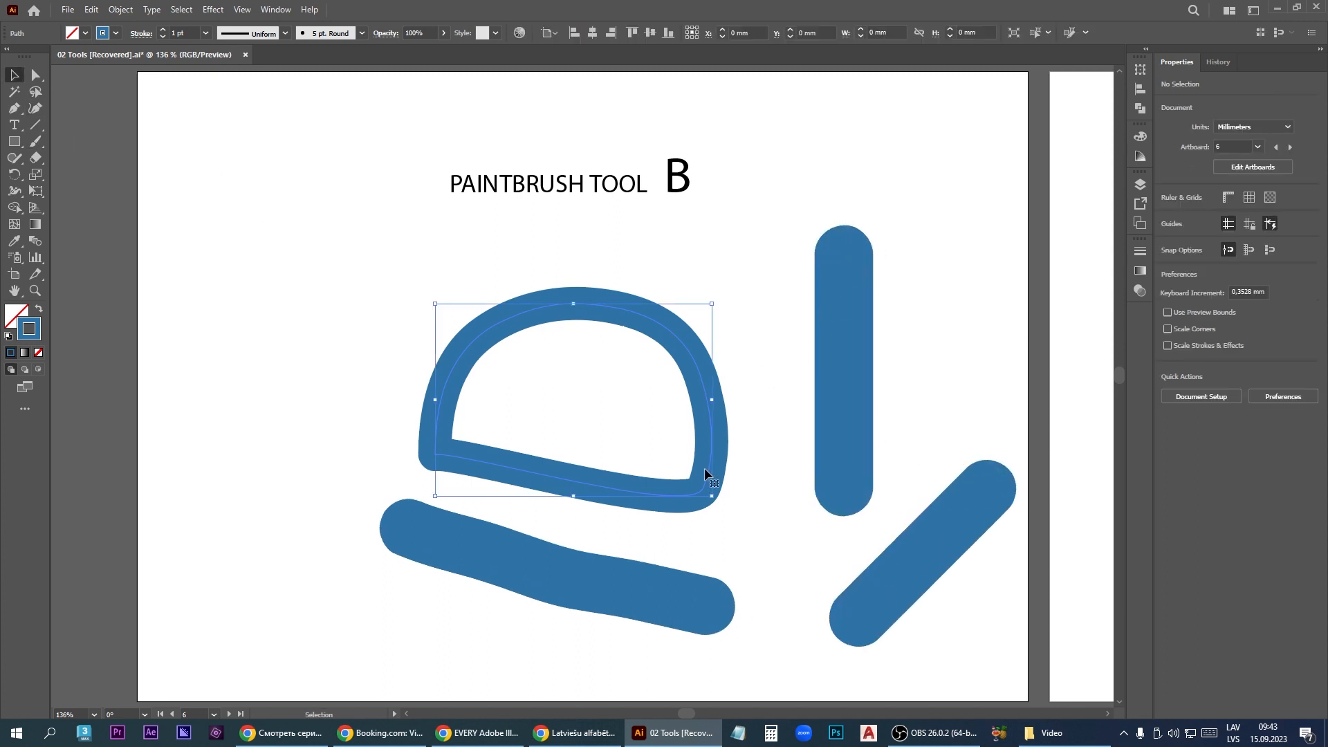
drag(711, 496, 692, 463)
click(699, 302)
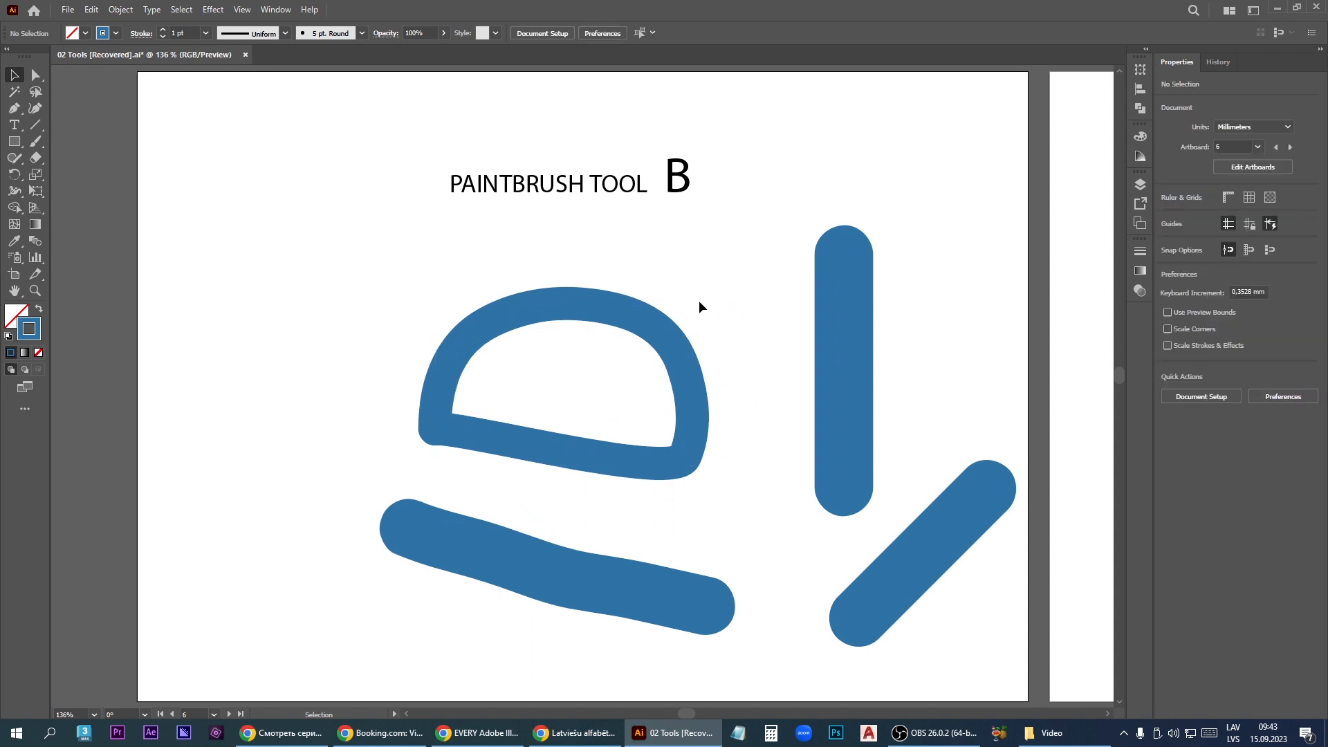
click(684, 334)
drag(697, 300, 724, 347)
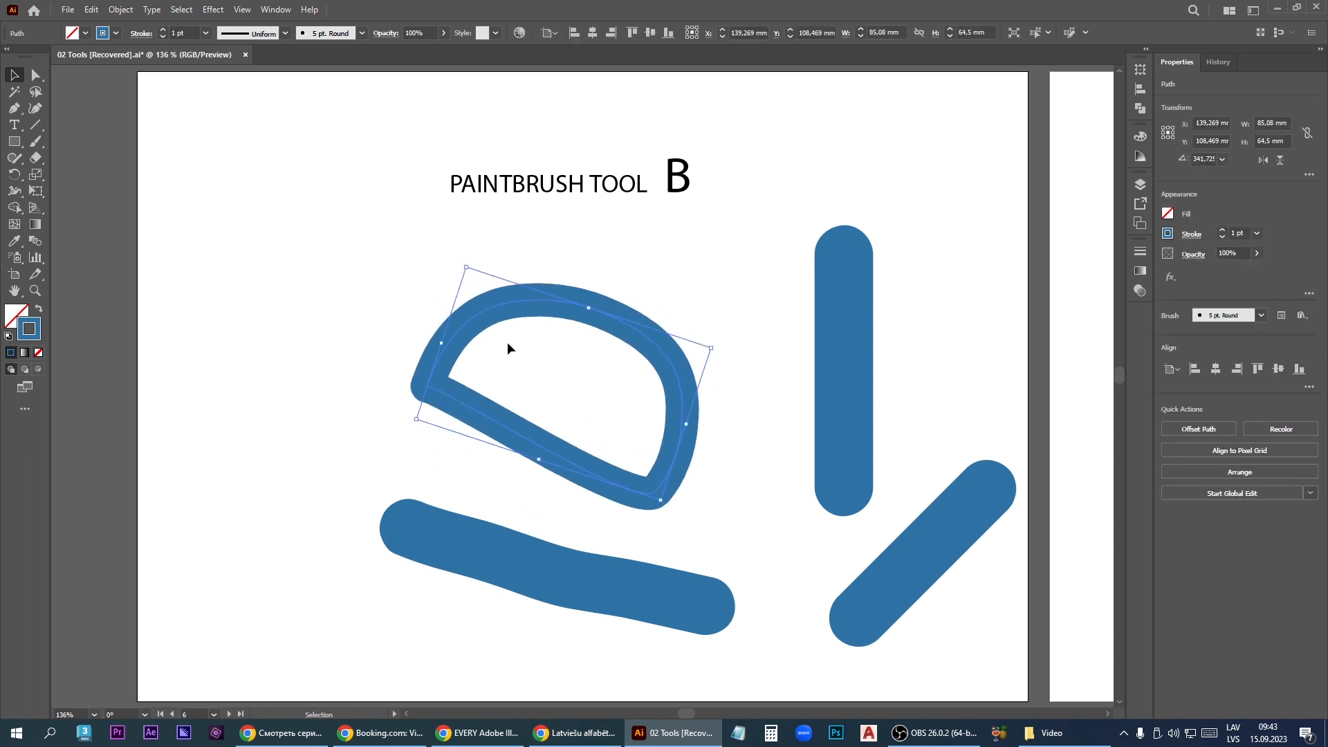
- Reshape the loop with Direct Selection by rounding its sharp corner and moving anchor points along its upper edge
click(32, 82)
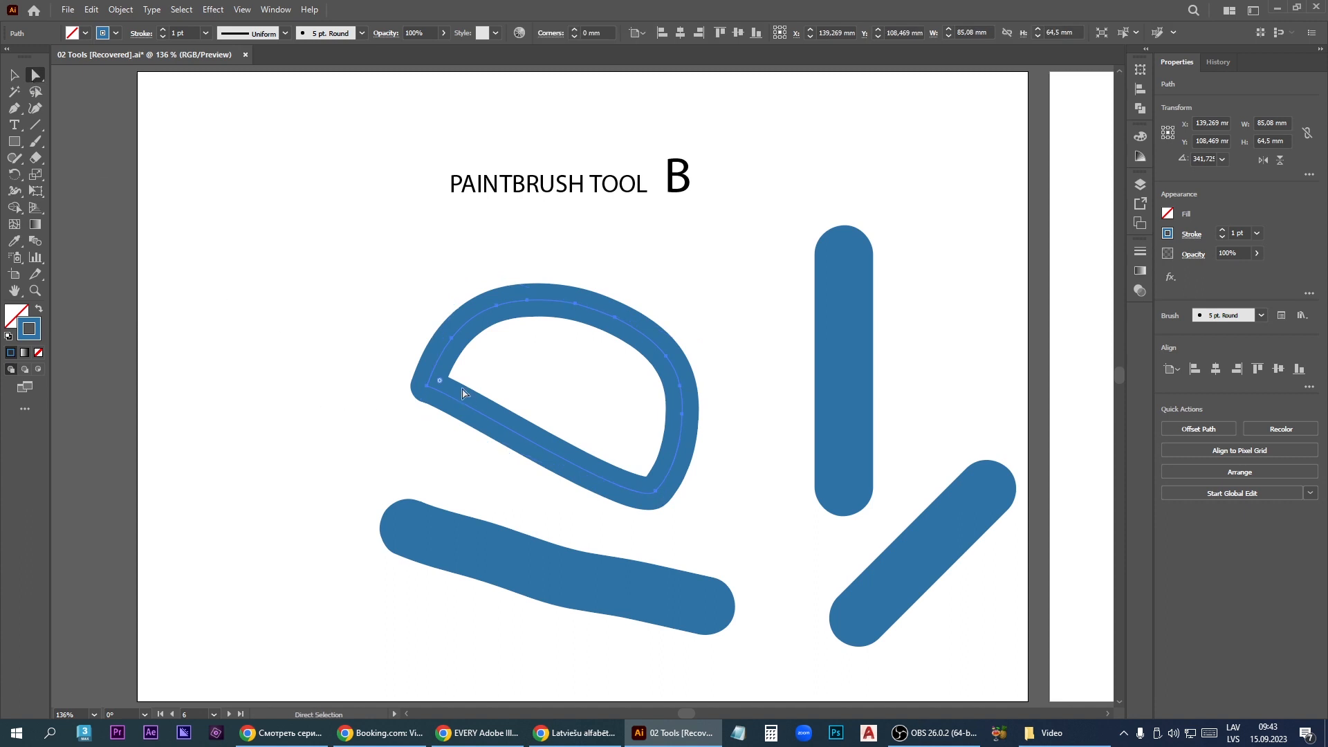
drag(439, 385, 496, 384)
click(505, 308)
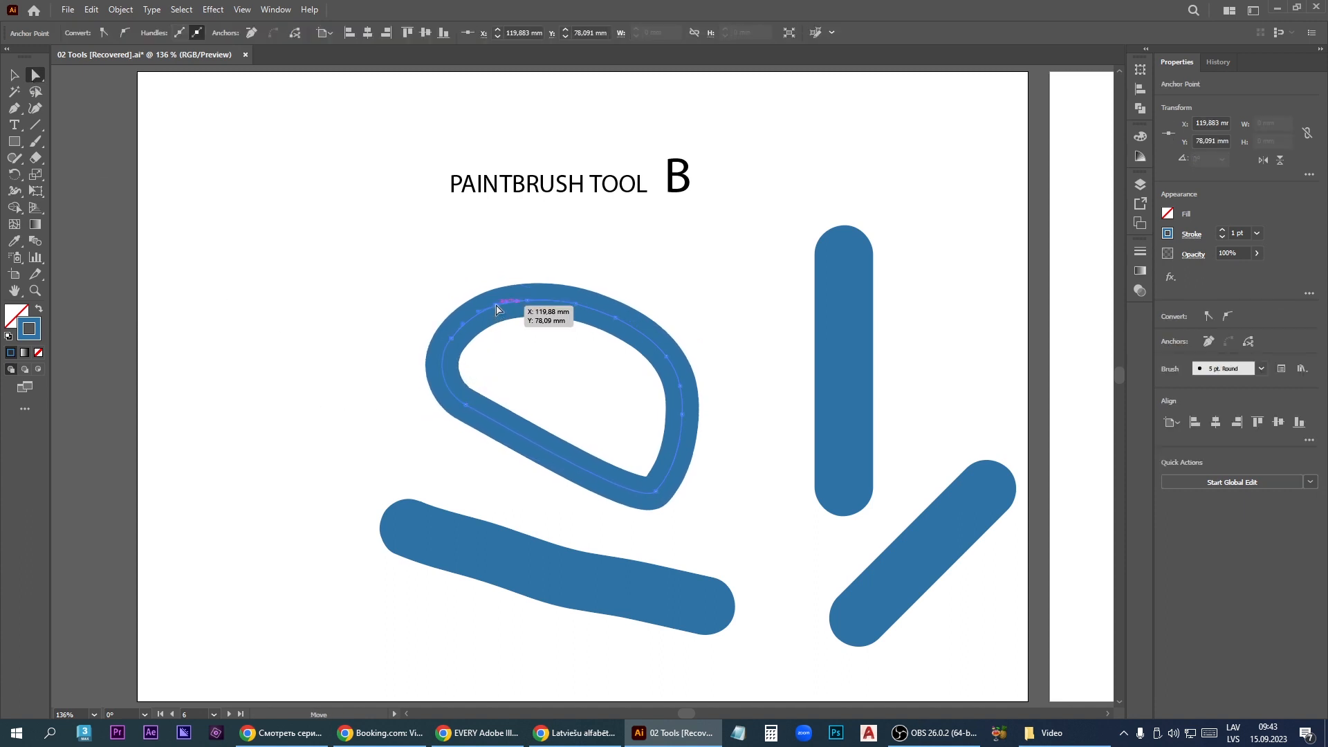
drag(506, 308, 537, 345)
mouse_move(576, 305)
mouse_down()
mouse_move(613, 287)
mouse_move(579, 232)
mouse_move(554, 223)
mouse_up()
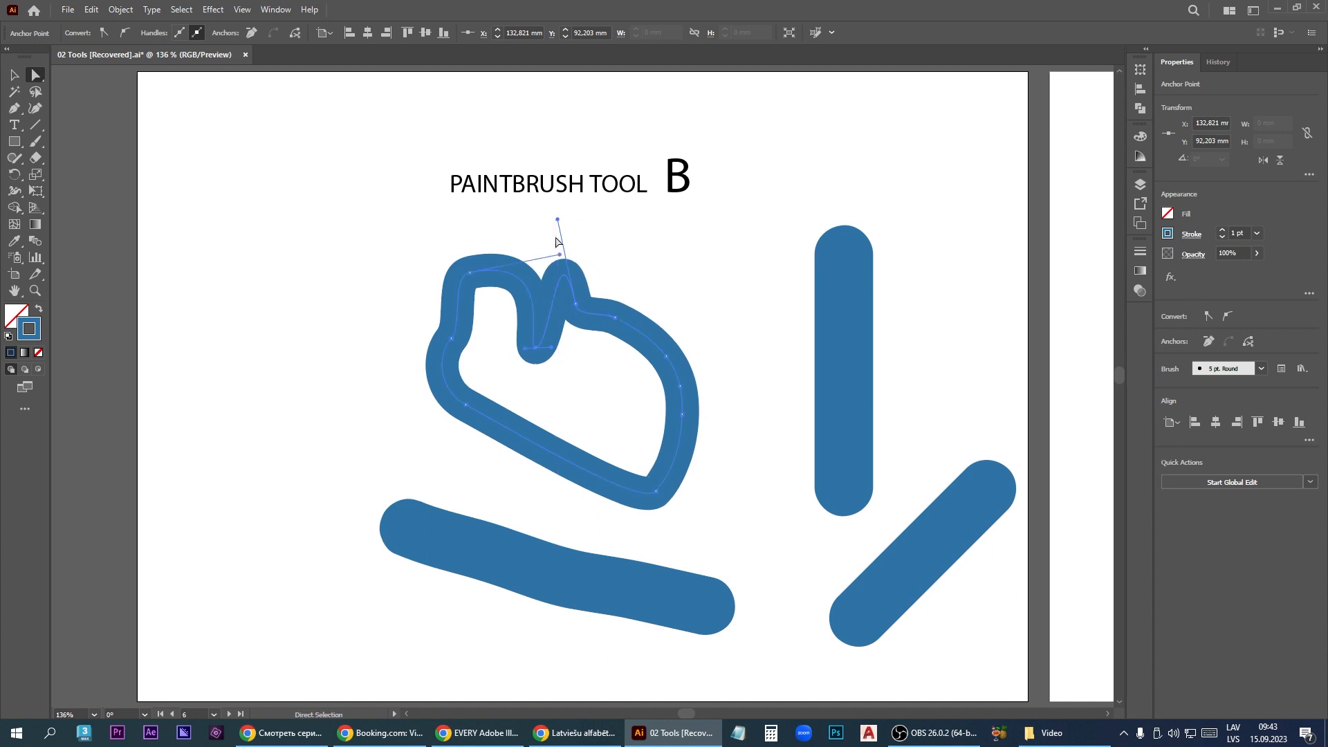
- Undo the loop's reshaping, rotation and scaling, along with the three thicker strokes
key(ctrl+z)
key(ctrl+z)
key(ctrl+z)
key(ctrl+z)
key(ctrl+z)
key(ctrl+z)
key(ctrl+z)
key(ctrl+z)
key(ctrl+z)
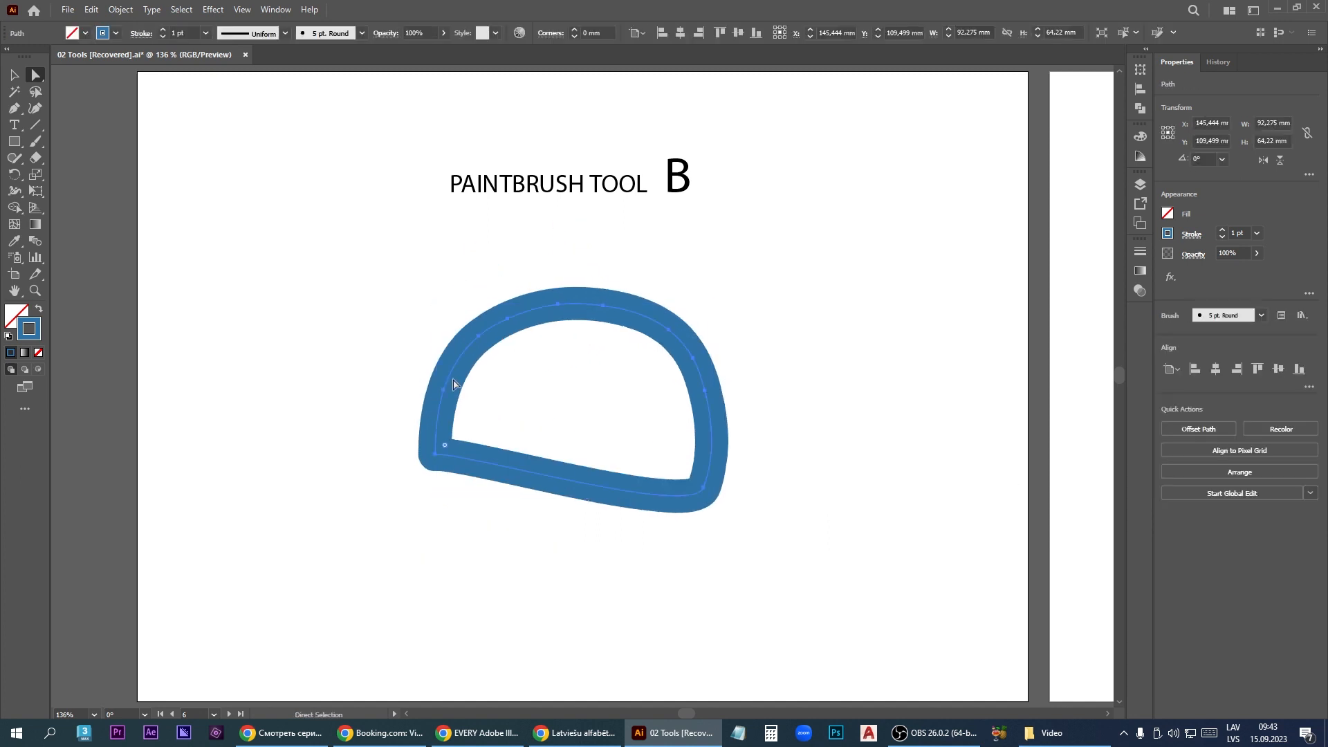
- Paint a letter A about 78 by 102 mm and a vertical stroke about 96 mm tall beside it with the Blob Brush tool
click(40, 146)
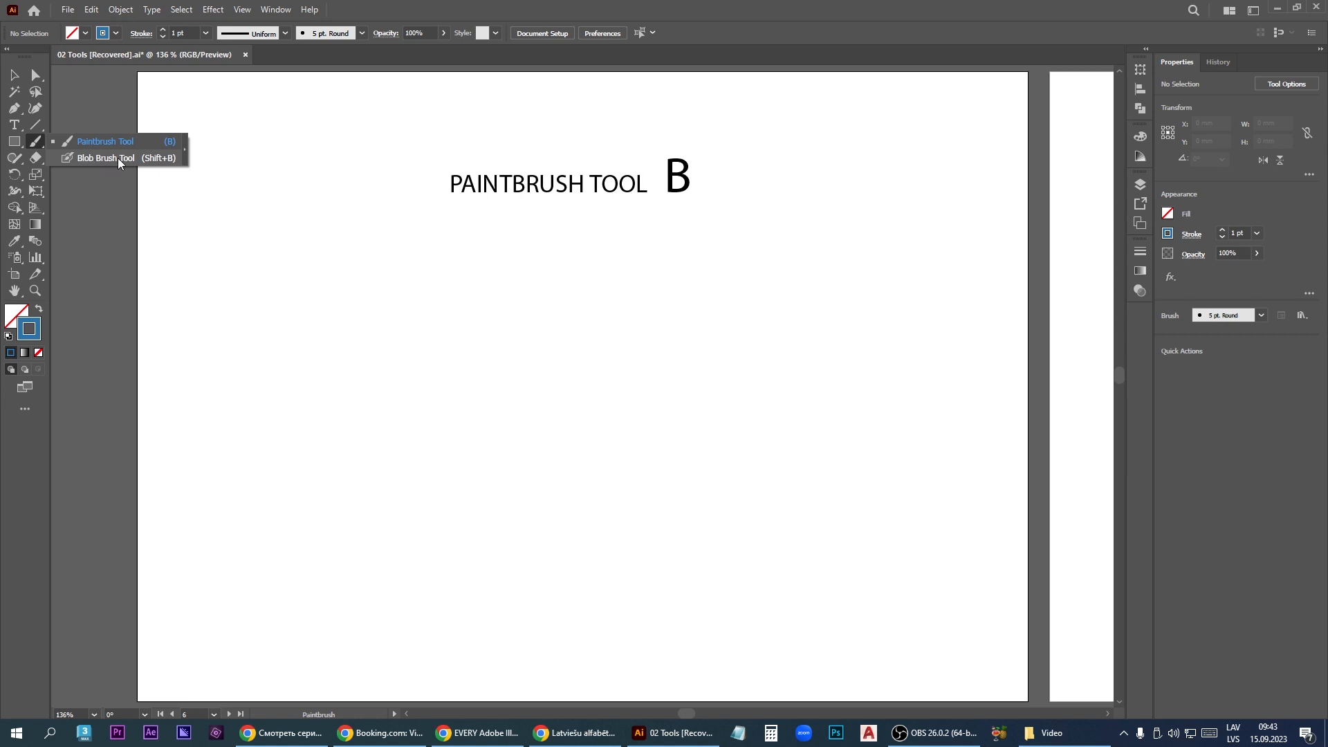
click(169, 163)
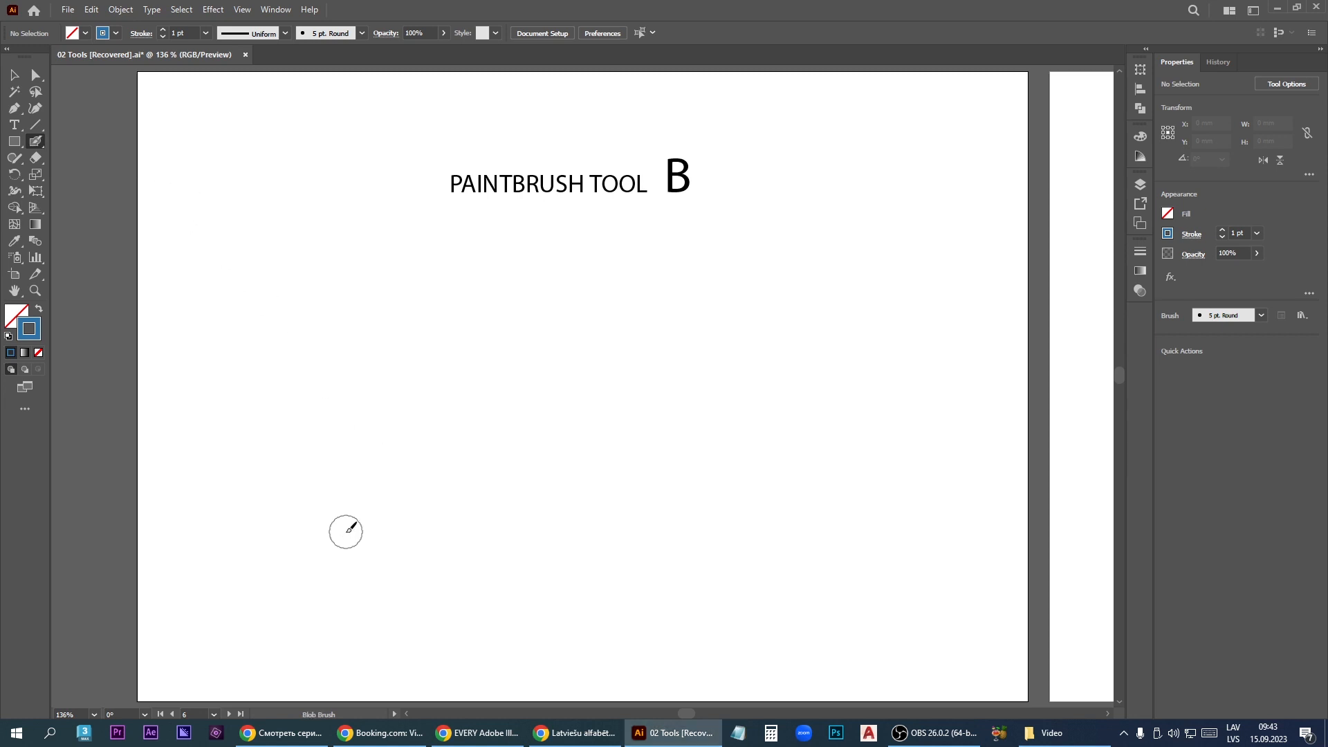
mouse_move(344, 531)
mouse_down()
mouse_move(455, 268)
mouse_move(501, 353)
mouse_move(548, 550)
mouse_up()
drag(385, 441, 534, 444)
drag(665, 288, 651, 550)
- Select the letter A and the vertical stroke in turn to check what kind of object each one is
key(v)
click(510, 313)
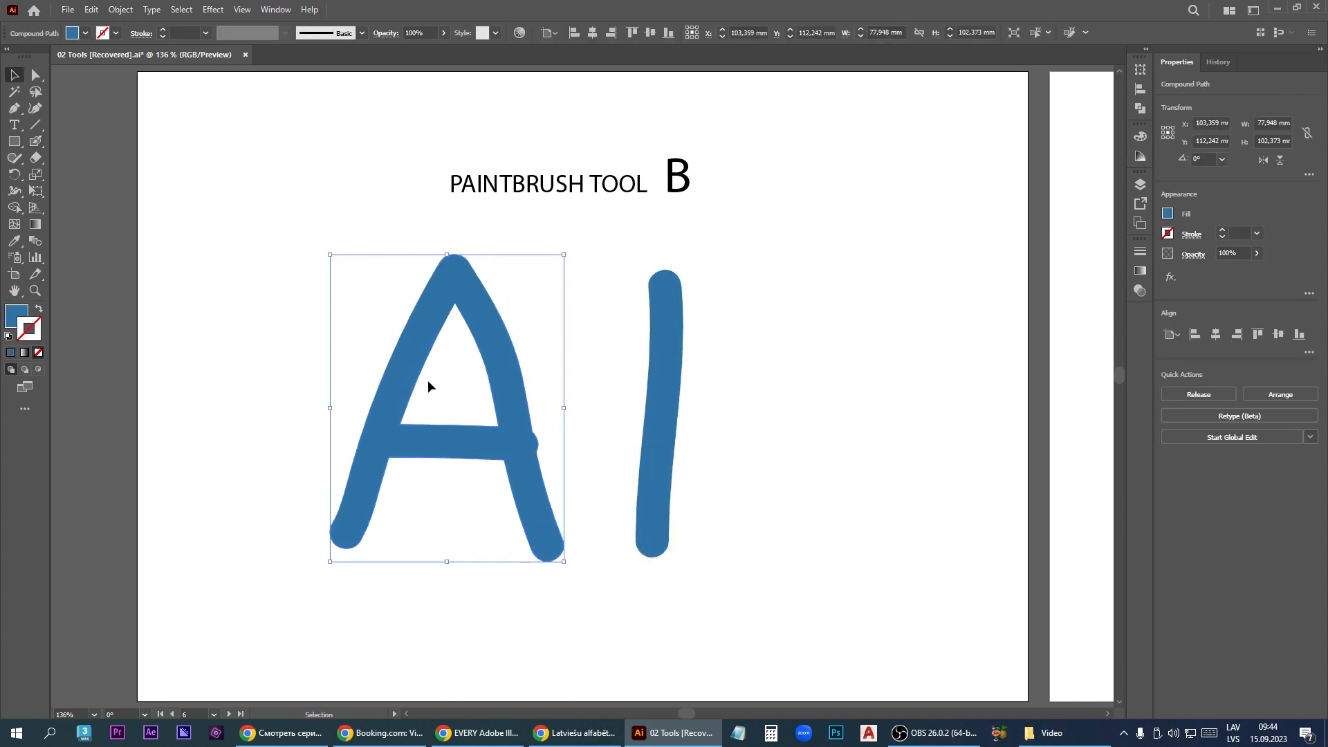
click(664, 381)
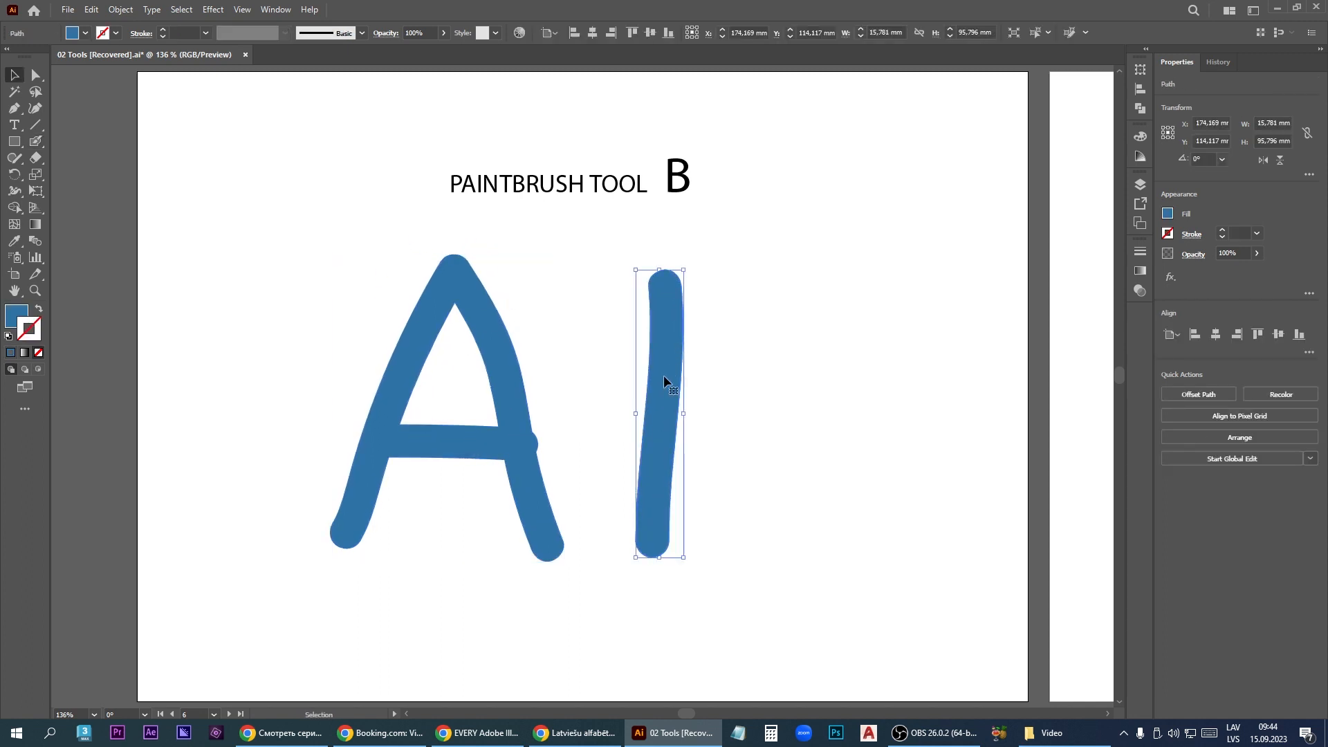
- Scribble across the letter A and the vertical stroke with the Blob Brush to merge them, and select the combined shape
click(38, 141)
drag(477, 593, 436, 529)
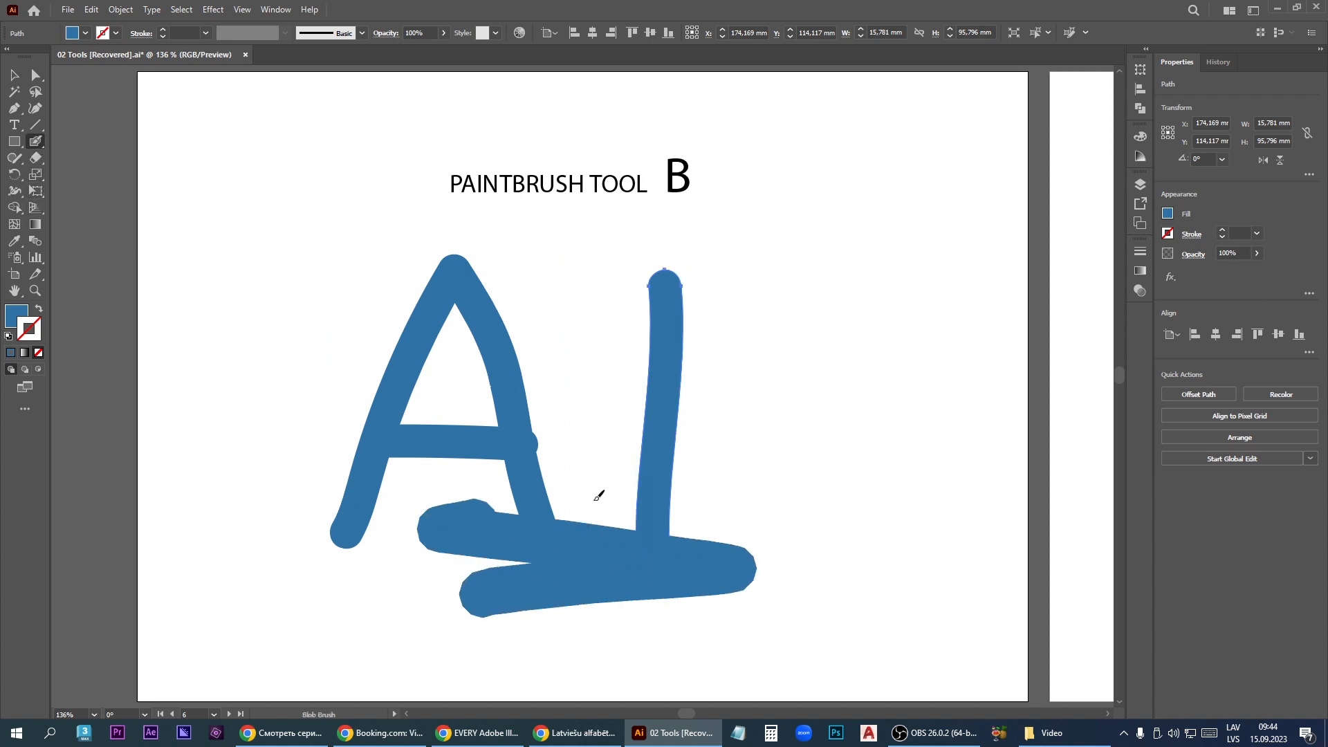
mouse_move(595, 496)
mouse_down()
mouse_move(526, 429)
mouse_move(416, 405)
mouse_move(586, 491)
mouse_move(585, 517)
mouse_move(823, 536)
mouse_up()
key(v)
click(596, 509)
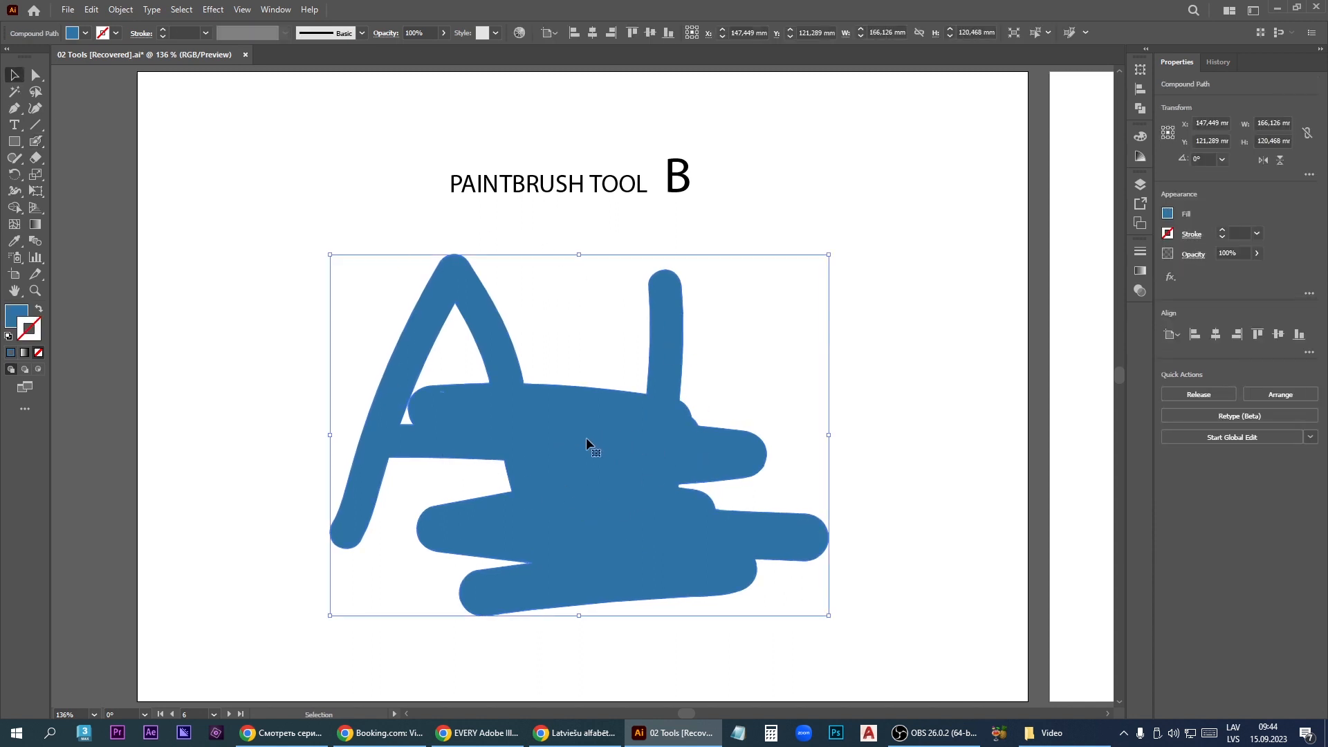
- Try reshaping the merged blob with Direct Selection by pulling its corners and outline points, and undo the last change
click(36, 75)
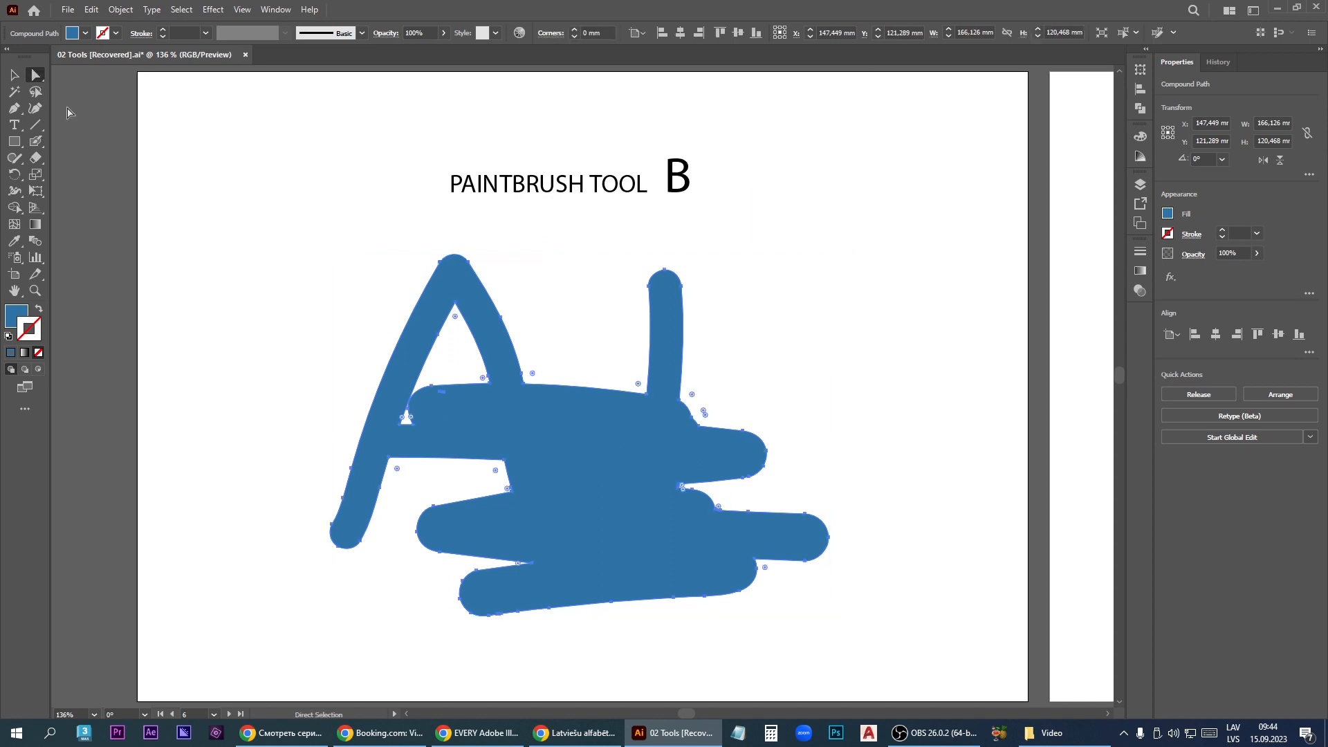
drag(531, 376, 676, 394)
drag(682, 286, 763, 296)
drag(489, 288, 437, 239)
key(ctrl+z)
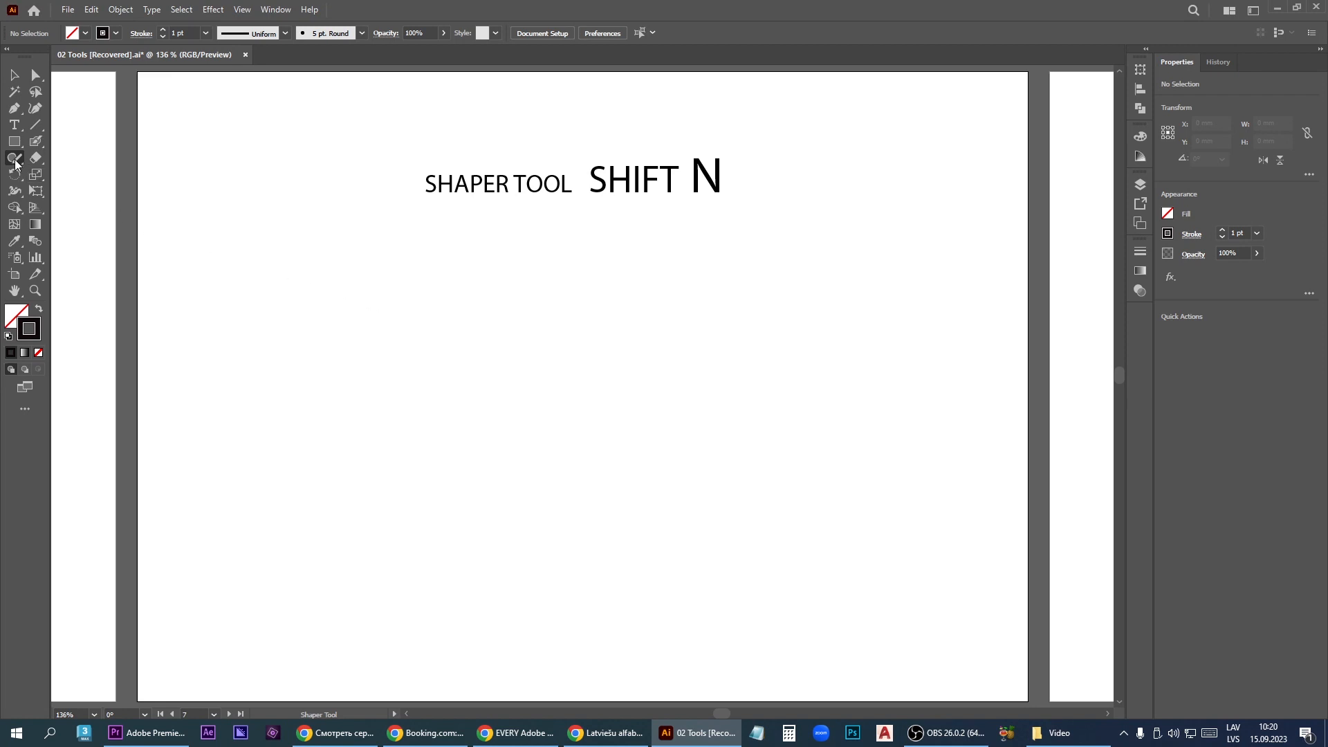
- Sketch a square, a circle and a triangle below the title with the Shaper tool
click(15, 163)
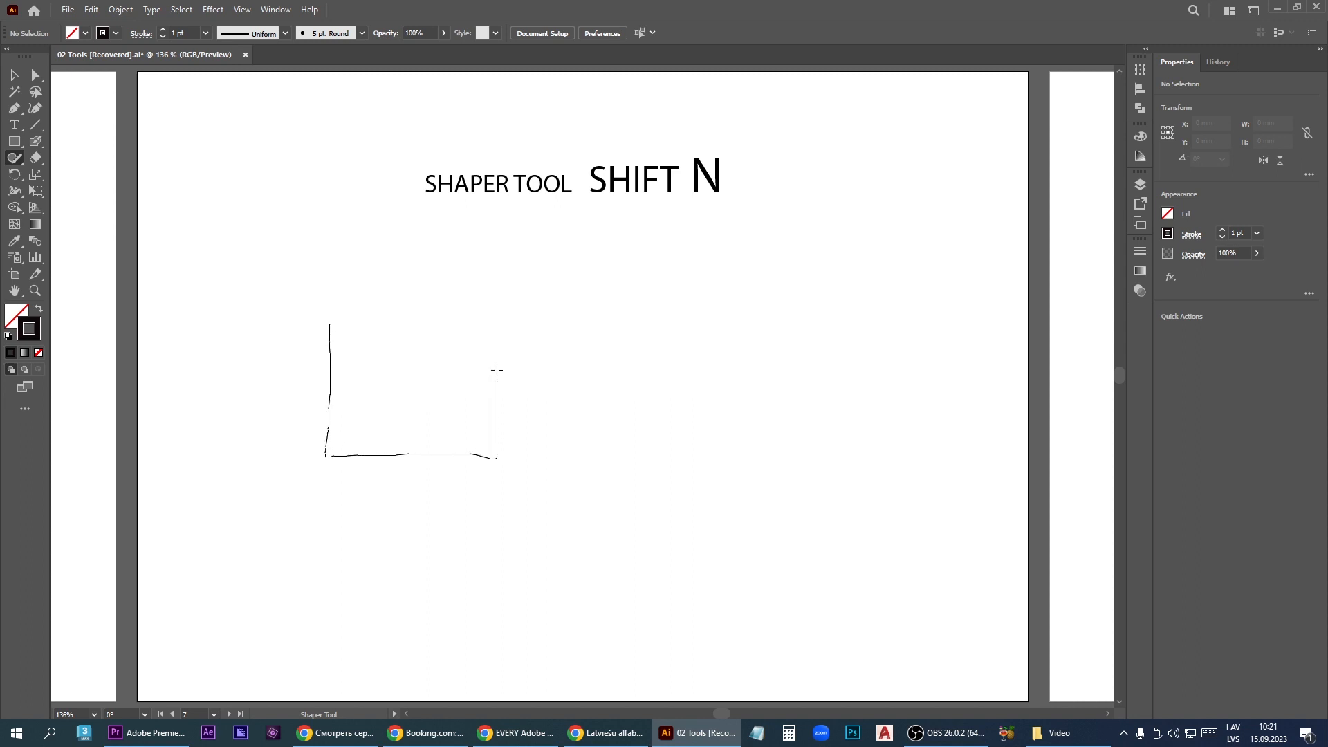
drag(326, 297, 328, 299)
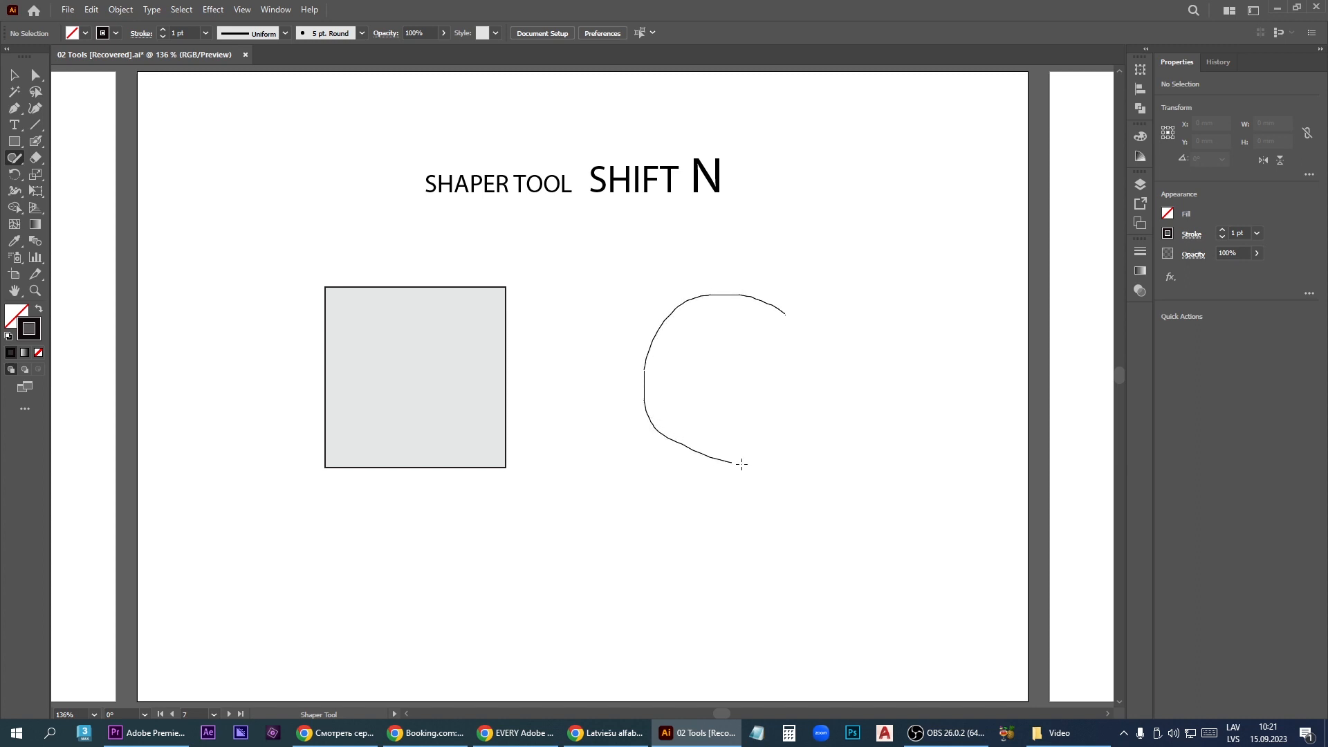
drag(788, 314, 782, 310)
mouse_move(584, 483)
mouse_down()
mouse_move(477, 588)
mouse_move(477, 621)
mouse_move(713, 621)
mouse_move(580, 473)
mouse_up()
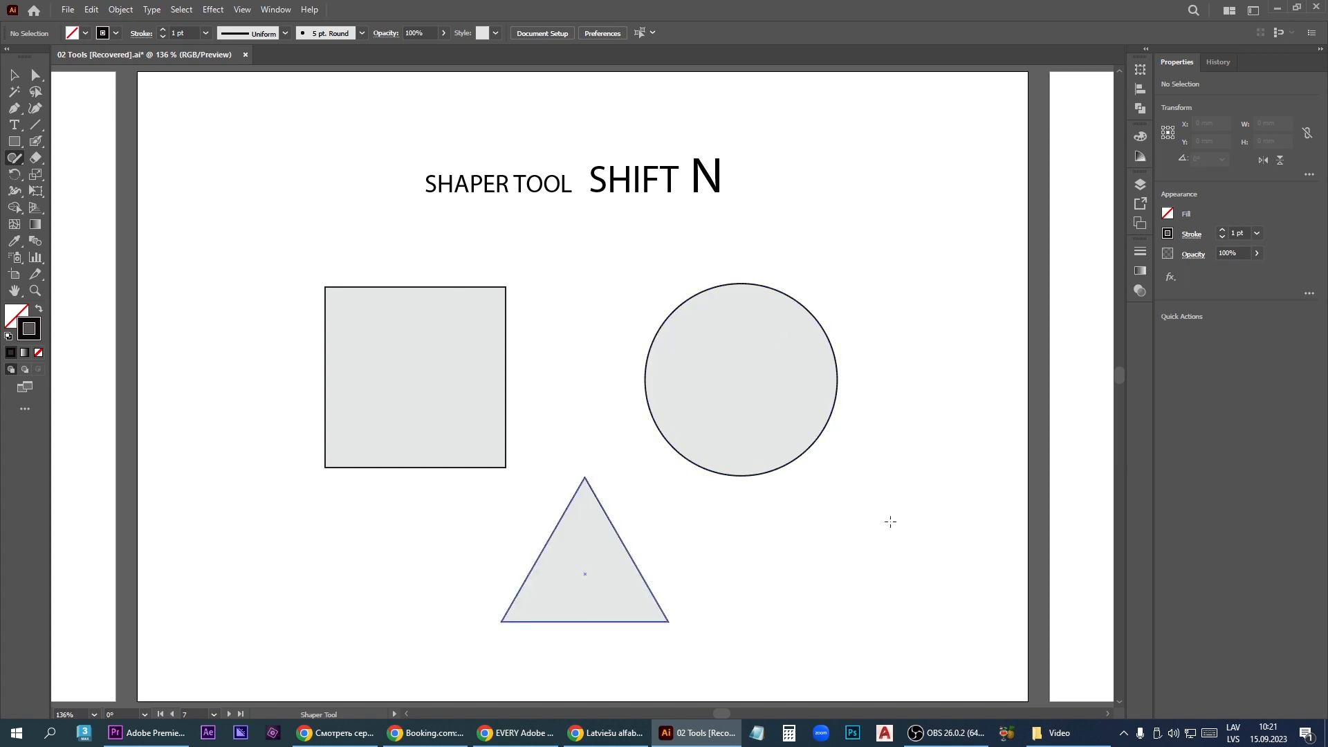
- Sketch four straight lines around the three shapes and an angular closed polygon in the artboard's upper right corner with the Shaper tool
drag(744, 606, 889, 461)
drag(638, 466, 670, 501)
drag(599, 225, 836, 243)
drag(580, 239, 580, 238)
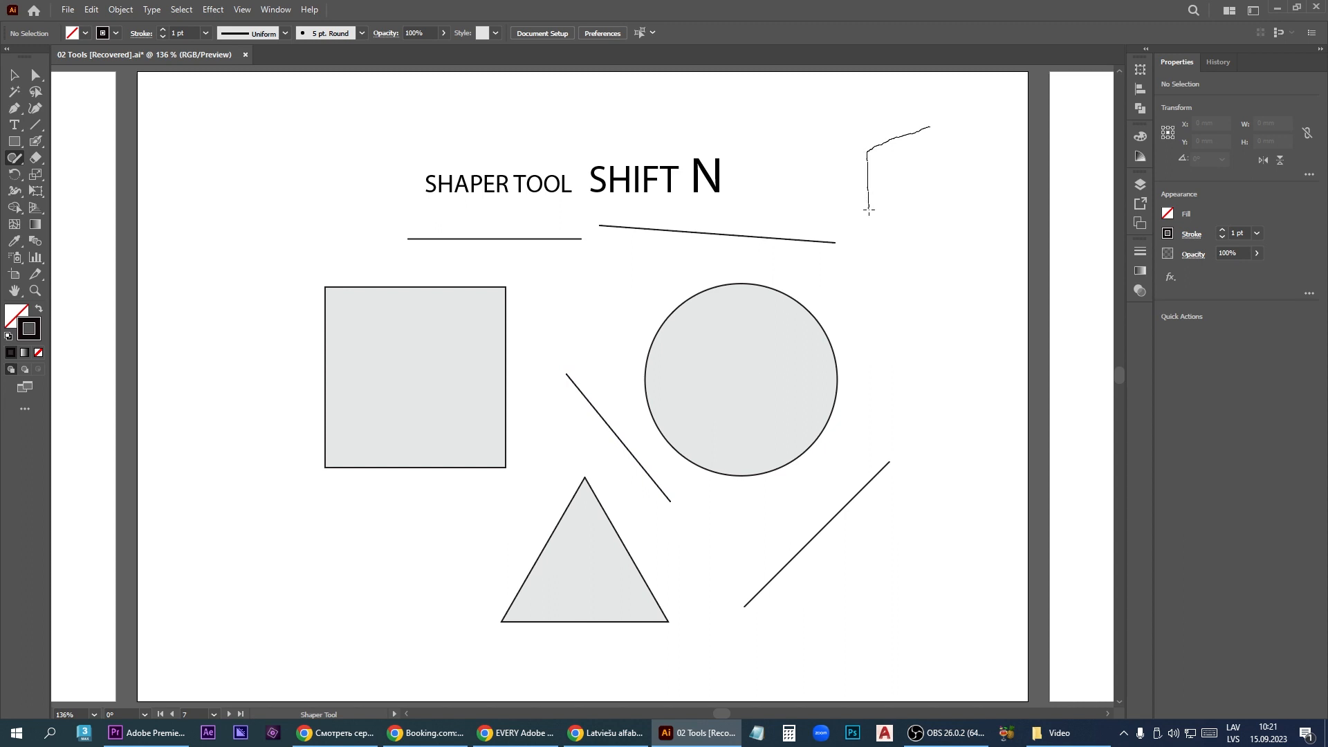
mouse_move(869, 209)
mouse_down()
mouse_move(924, 252)
mouse_move(1002, 219)
mouse_move(1006, 159)
mouse_move(941, 125)
mouse_up()
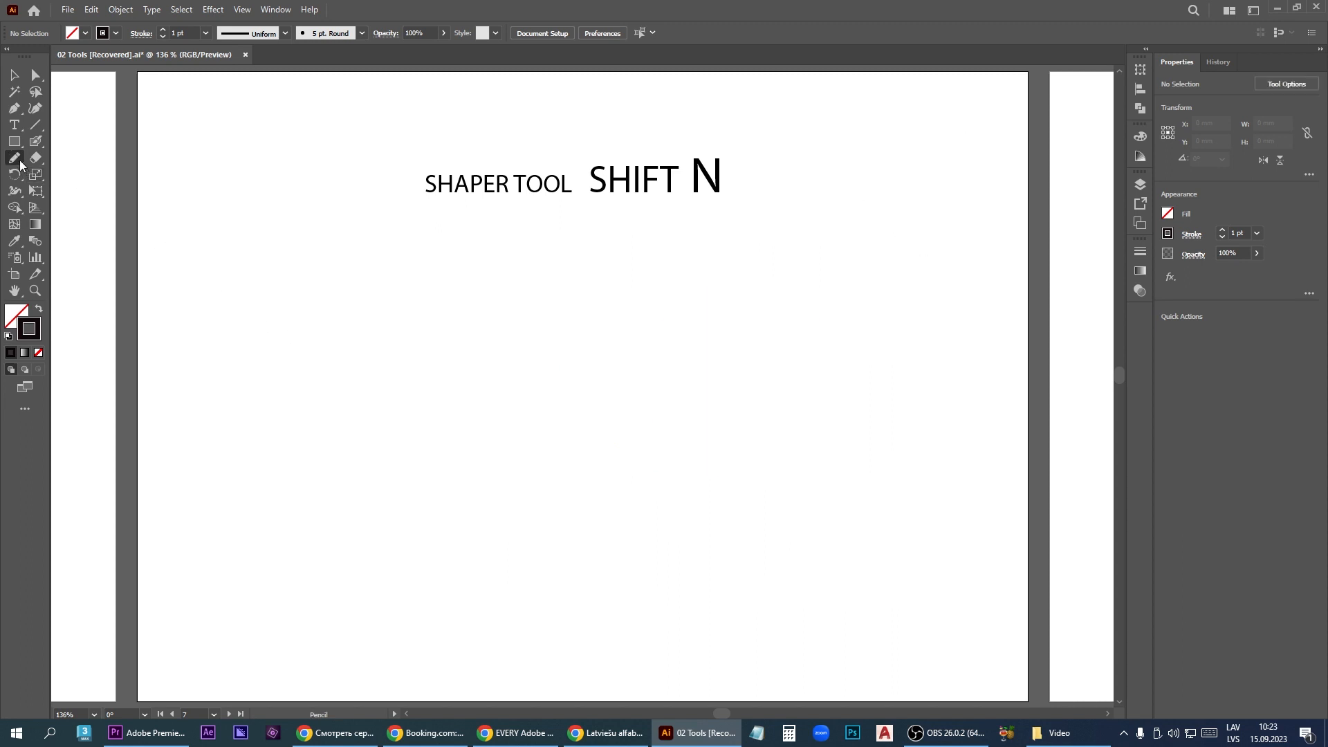
- Draw a curled wave about 92 by 21 mm and a spiral beside it with the Pencil tool
click(20, 163)
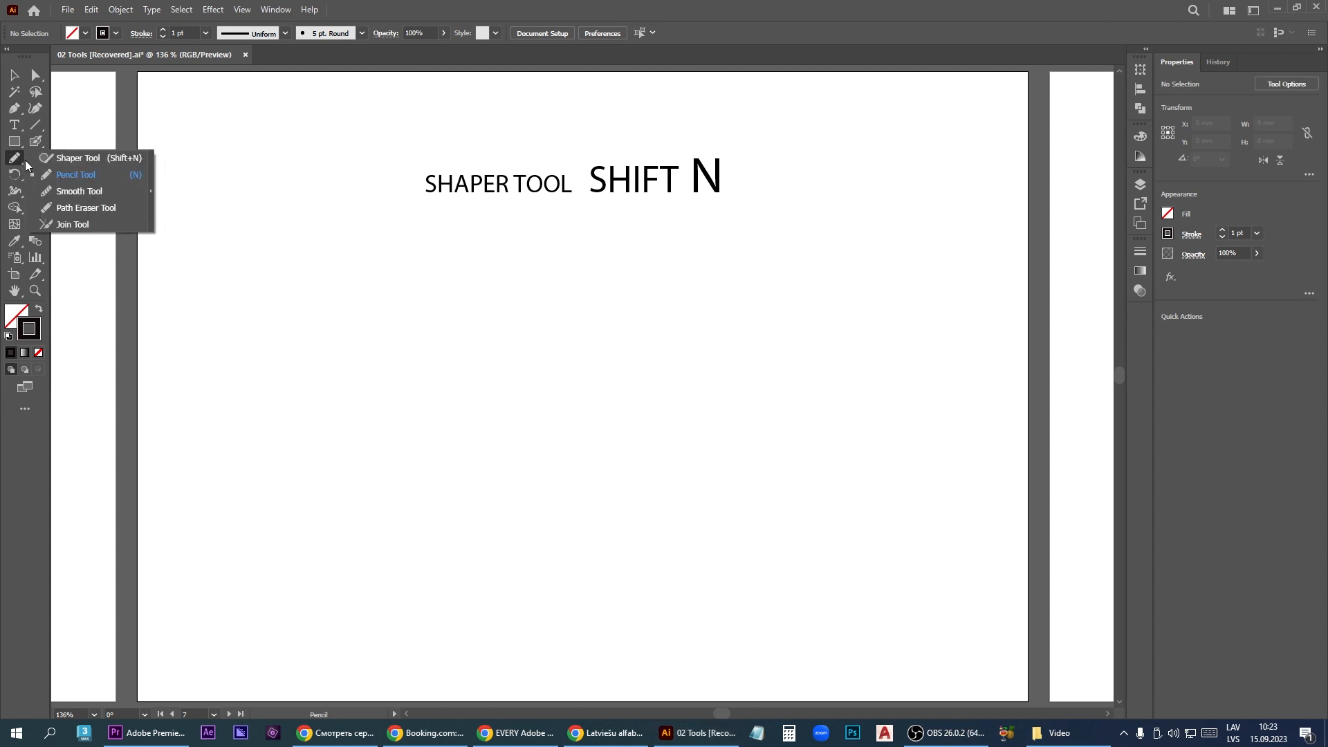
click(90, 177)
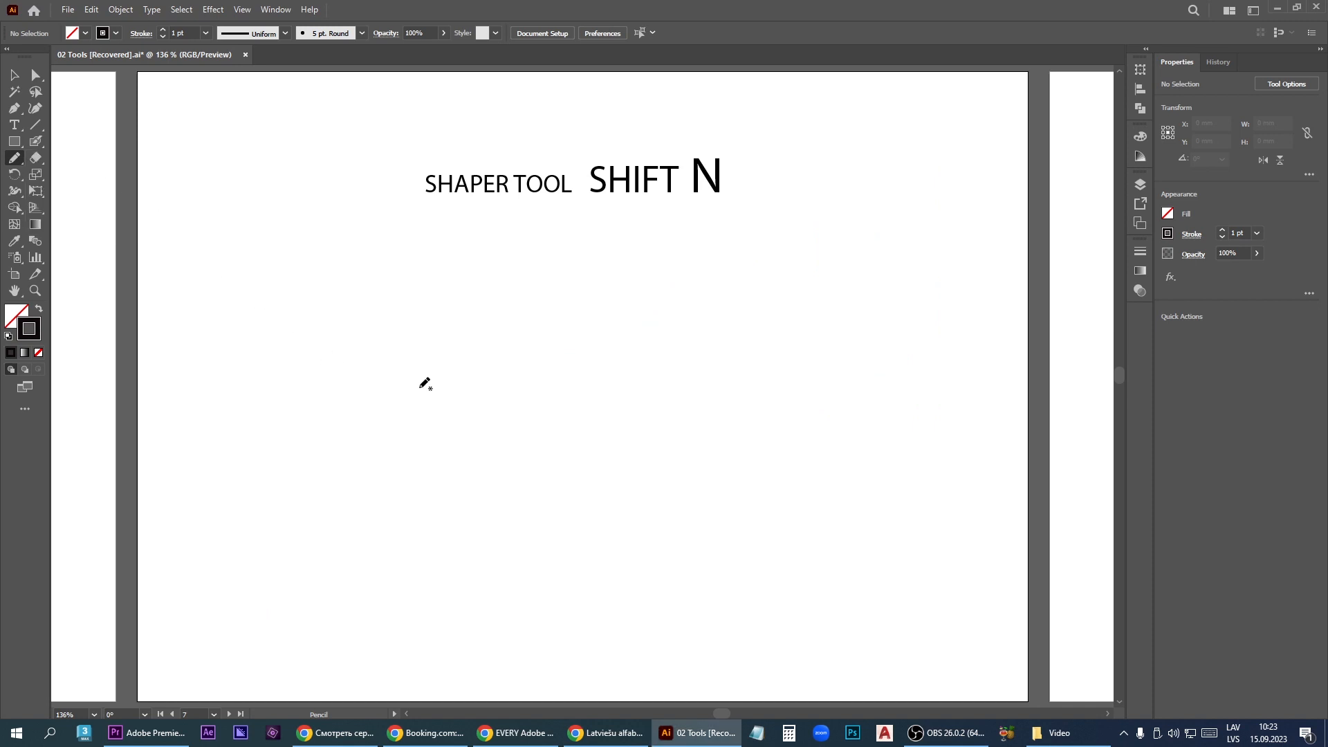
mouse_move(420, 387)
mouse_down()
mouse_move(389, 361)
mouse_move(353, 369)
mouse_move(388, 423)
mouse_move(602, 378)
mouse_move(627, 392)
mouse_up()
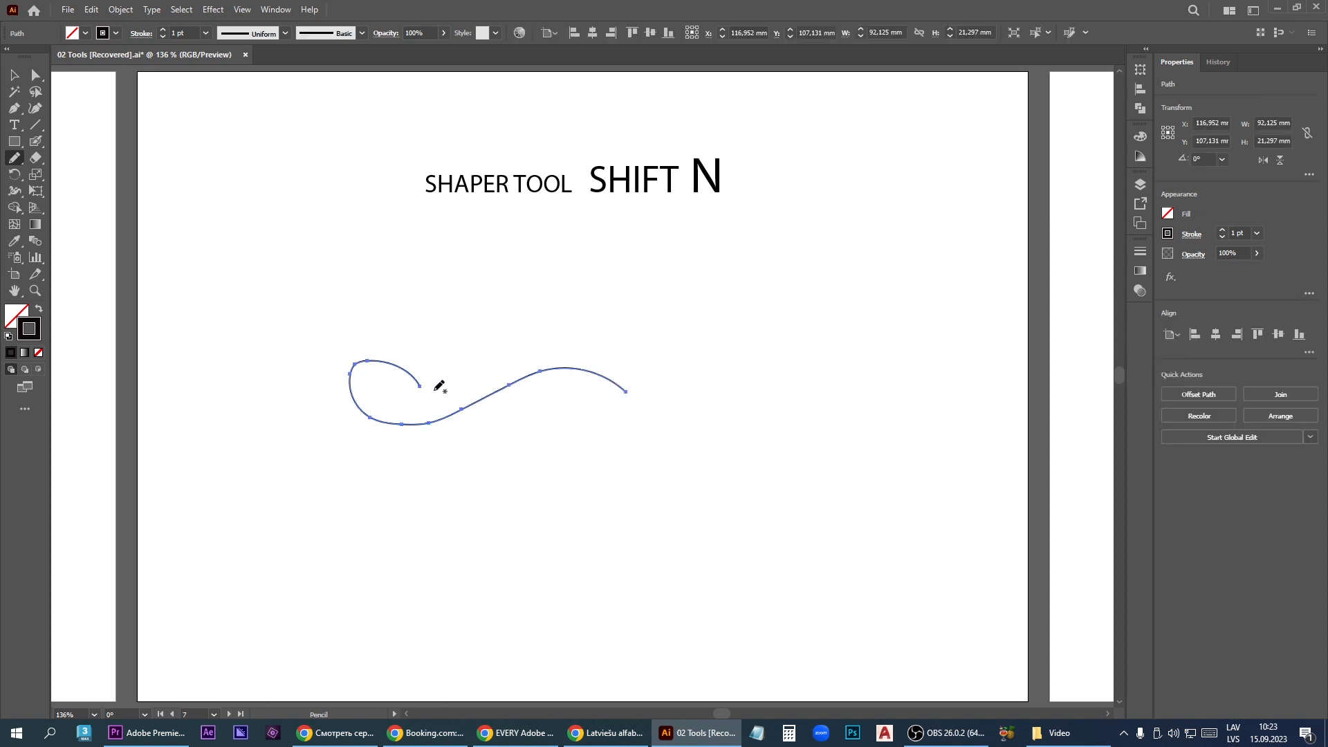
mouse_move(770, 336)
mouse_down()
mouse_move(742, 340)
mouse_move(733, 369)
mouse_move(794, 379)
mouse_move(813, 331)
mouse_move(765, 283)
mouse_move(715, 285)
mouse_move(682, 319)
mouse_move(673, 369)
mouse_up()
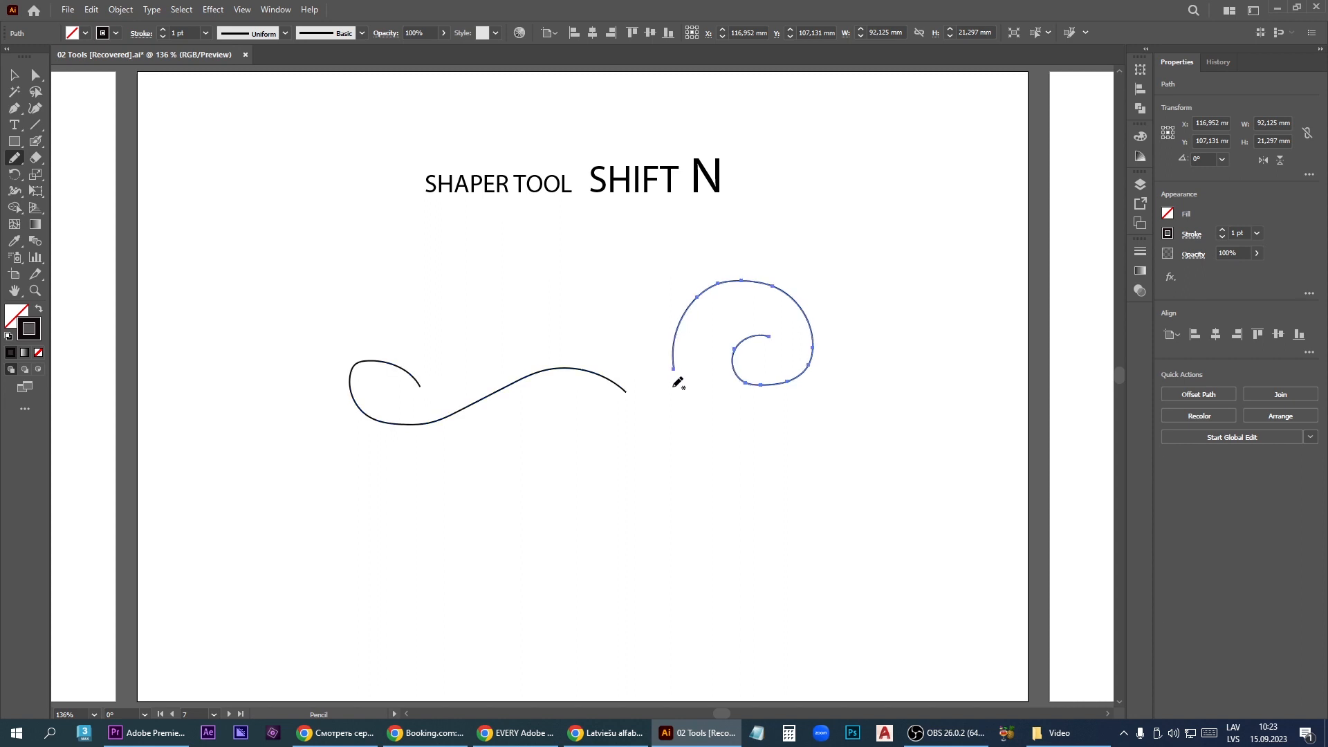
- Draw a closed oval about 33 by 27 mm, a second rounded shape and a rough rectangle about 32 by 26 mm beneath the curves
mouse_move(699, 483)
mouse_down()
mouse_move(613, 457)
mouse_move(600, 491)
mouse_move(625, 522)
mouse_move(677, 525)
mouse_move(699, 499)
mouse_up()
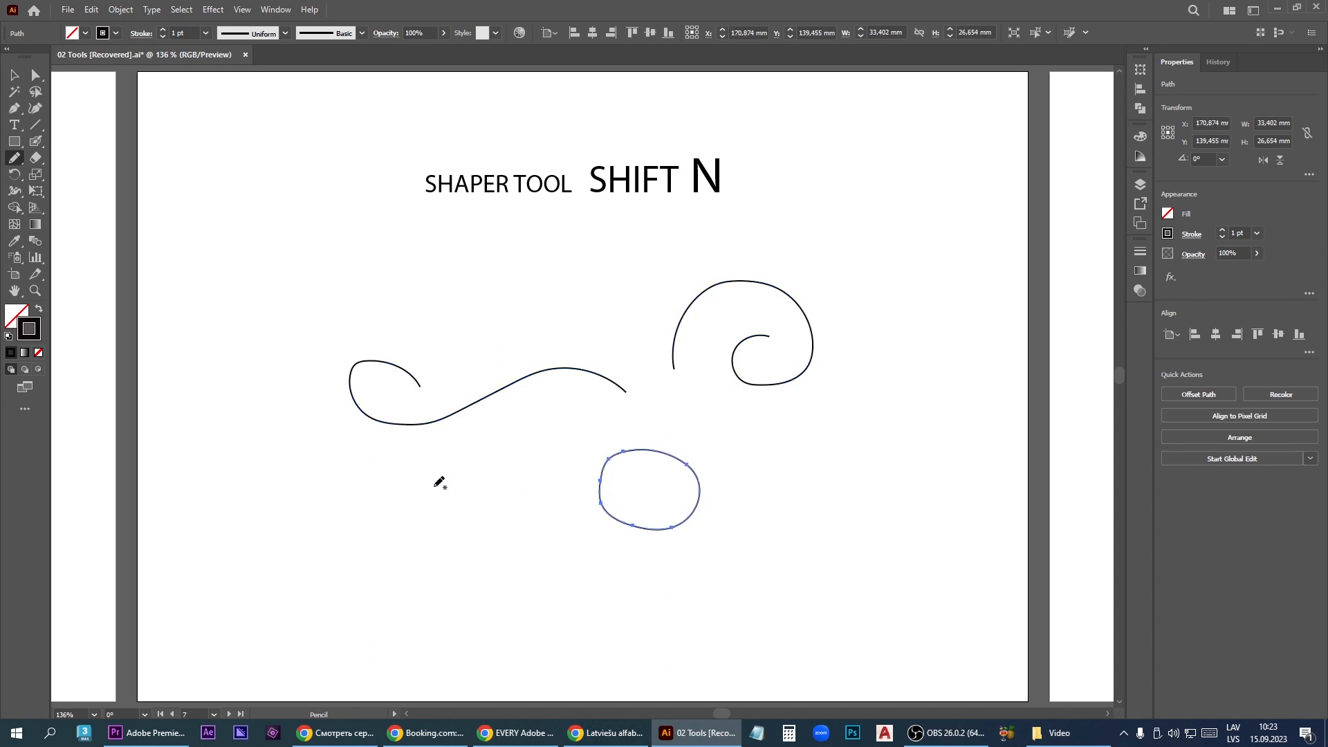
mouse_move(431, 487)
mouse_down()
mouse_move(394, 528)
mouse_move(481, 576)
mouse_move(480, 495)
mouse_move(431, 486)
mouse_up()
mouse_move(231, 455)
mouse_down()
mouse_move(230, 520)
mouse_move(324, 518)
mouse_move(311, 446)
mouse_move(229, 462)
mouse_up()
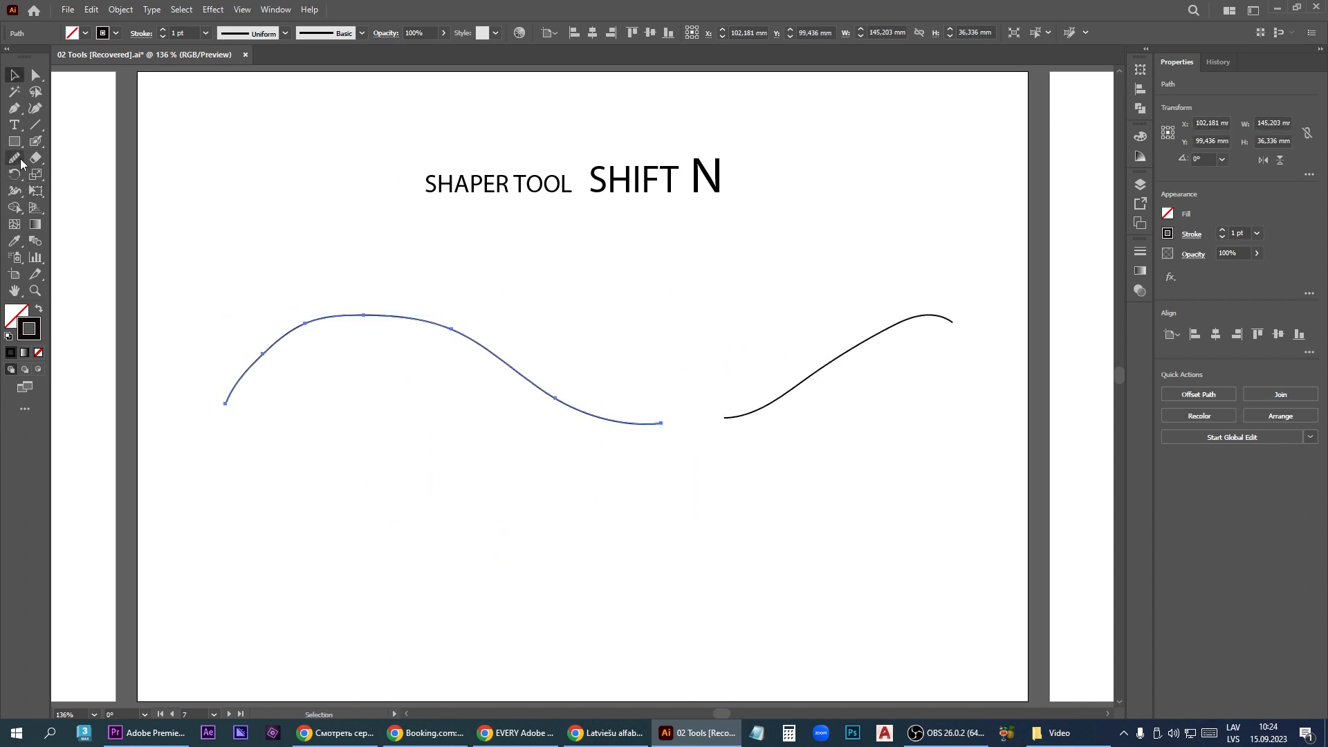
- Smooth the long wave curve with repeated Smooth tool passes along its whole length
click(21, 162)
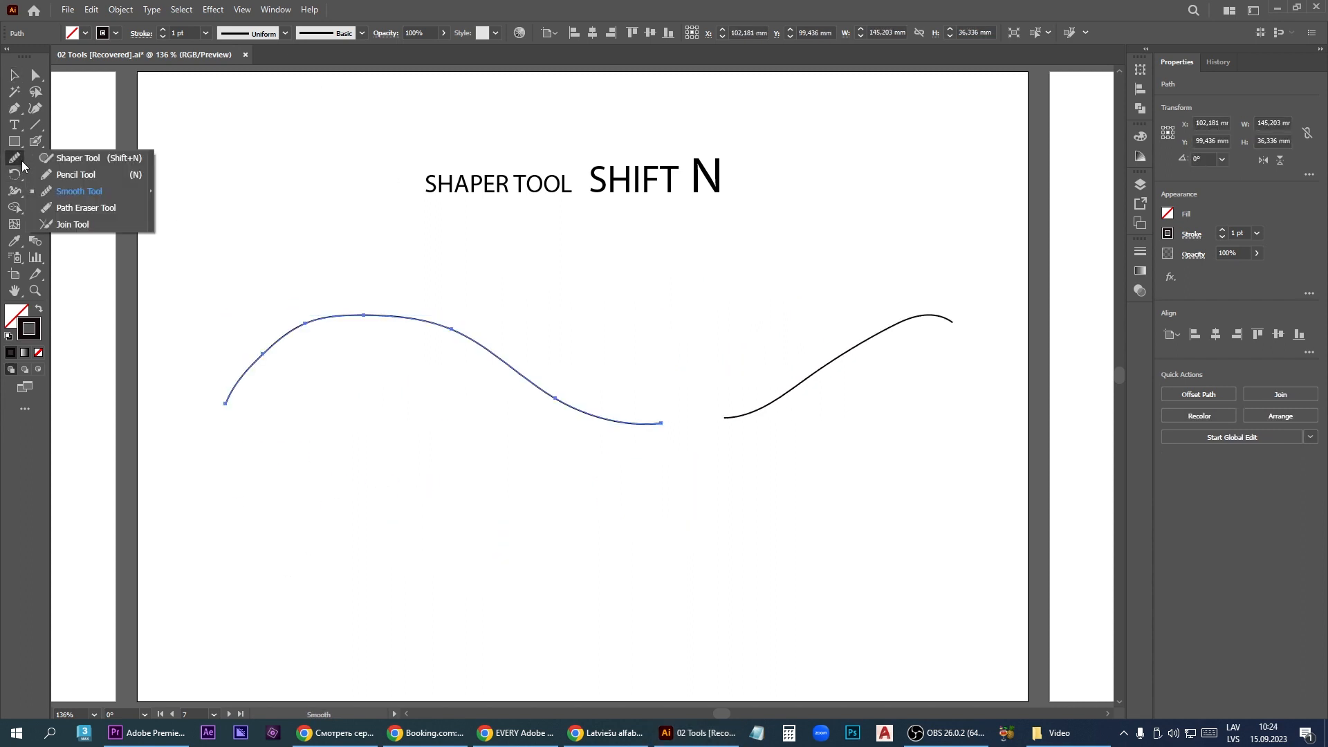
click(63, 191)
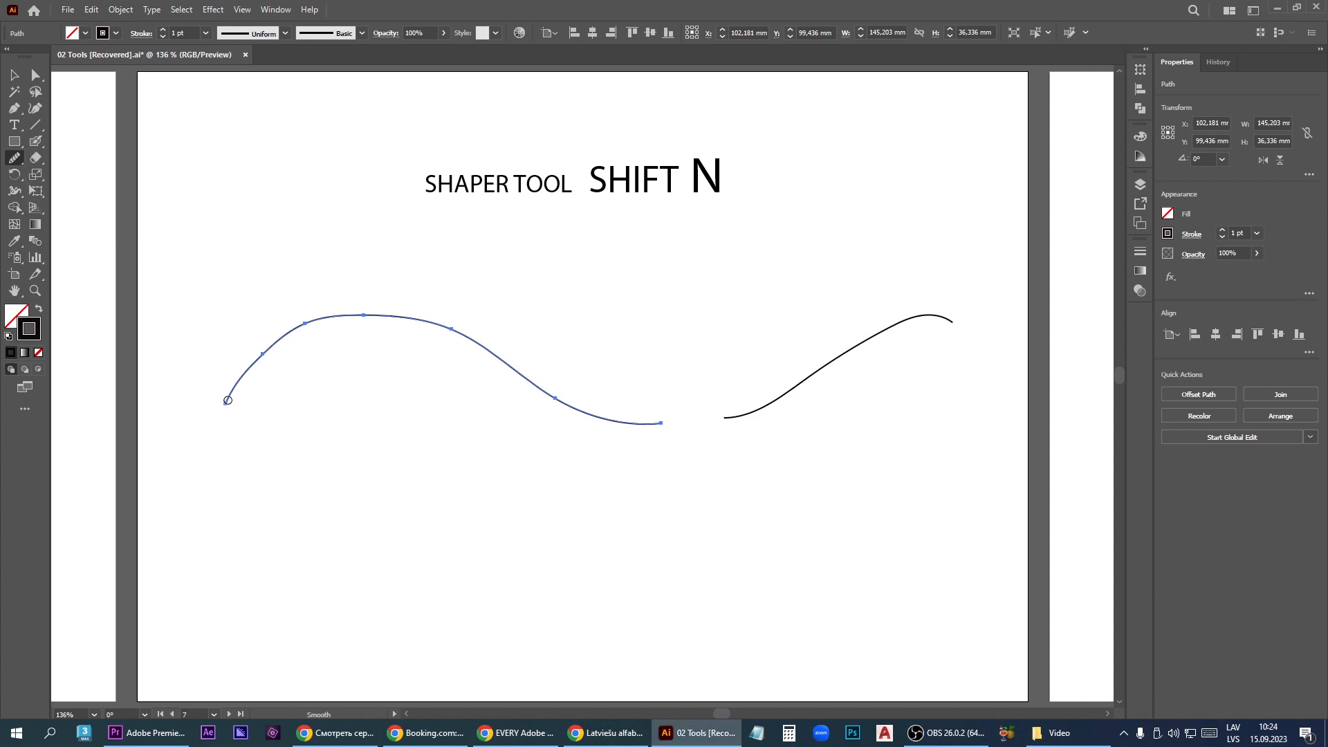
mouse_move(263, 357)
mouse_down()
mouse_move(369, 325)
mouse_move(434, 343)
mouse_move(560, 412)
mouse_move(672, 426)
mouse_up()
mouse_move(229, 401)
mouse_down()
mouse_move(257, 360)
mouse_move(320, 322)
mouse_move(395, 324)
mouse_move(654, 424)
mouse_up()
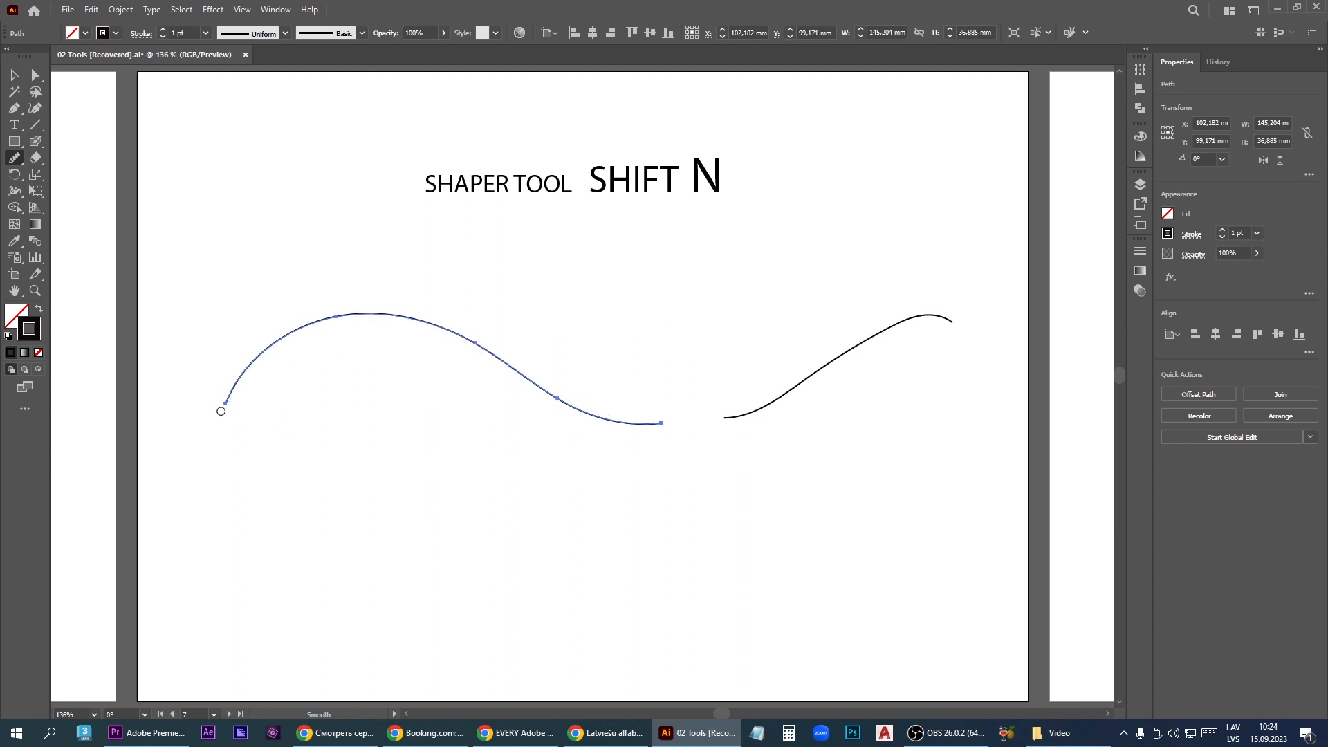
mouse_move(221, 411)
mouse_down()
mouse_move(312, 338)
mouse_move(374, 320)
mouse_move(575, 421)
mouse_move(640, 430)
mouse_up()
mouse_move(230, 400)
mouse_down()
mouse_move(297, 343)
mouse_move(406, 323)
mouse_move(650, 427)
mouse_up()
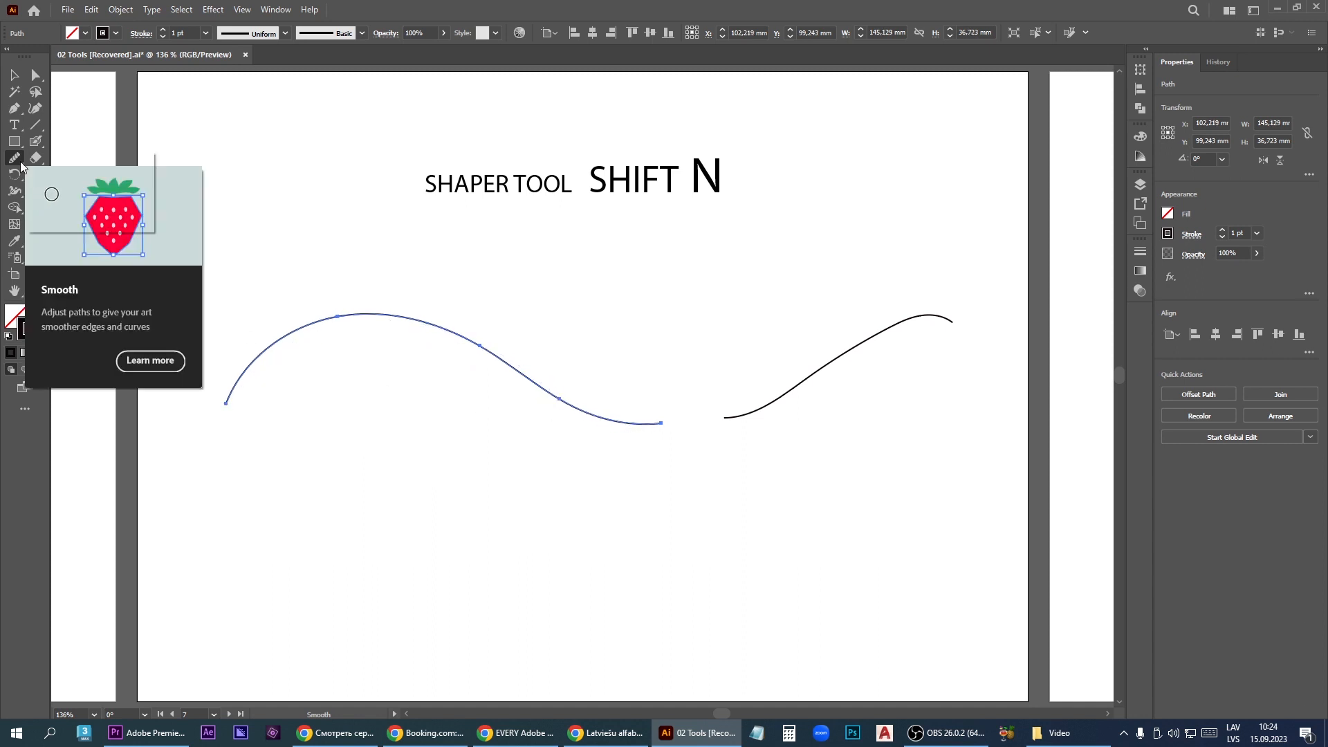
- Try erasing stretches of the long wave curve with the Path Eraser tool and undo the erasures
click(22, 166)
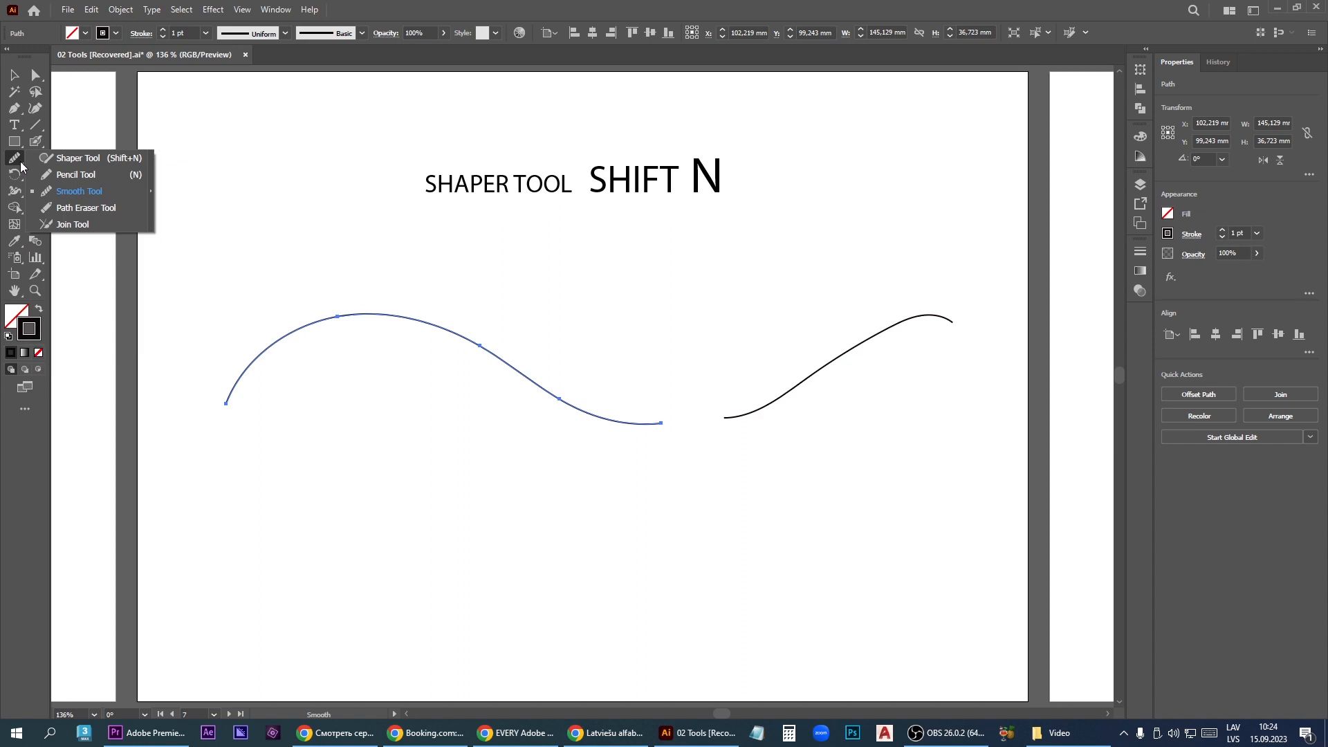
click(69, 208)
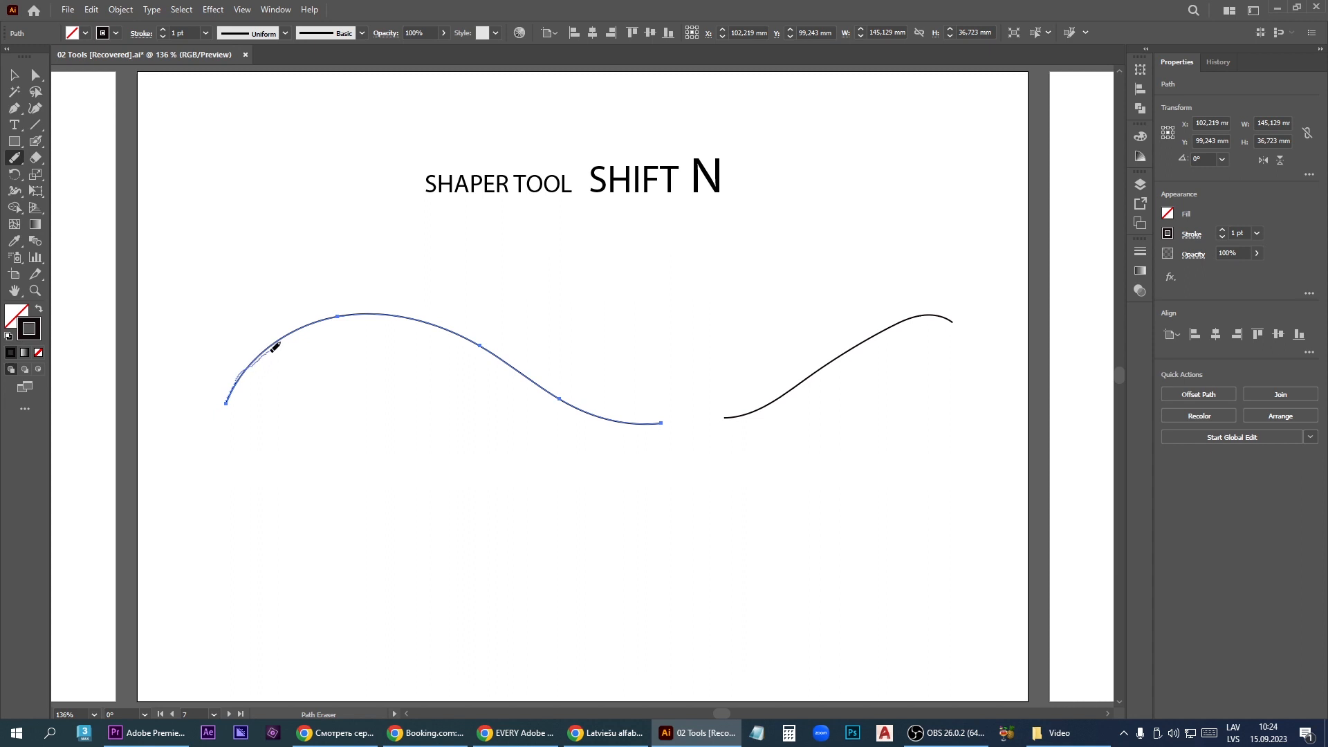
mouse_move(340, 316)
mouse_down()
mouse_move(425, 321)
mouse_move(559, 396)
mouse_up()
key(ctrl+z)
key(ctrl+z)
key(ctrl+z)
- Select both open curves and bridge the gap between their facing ends with the Join tool
drag(14, 157, 88, 225)
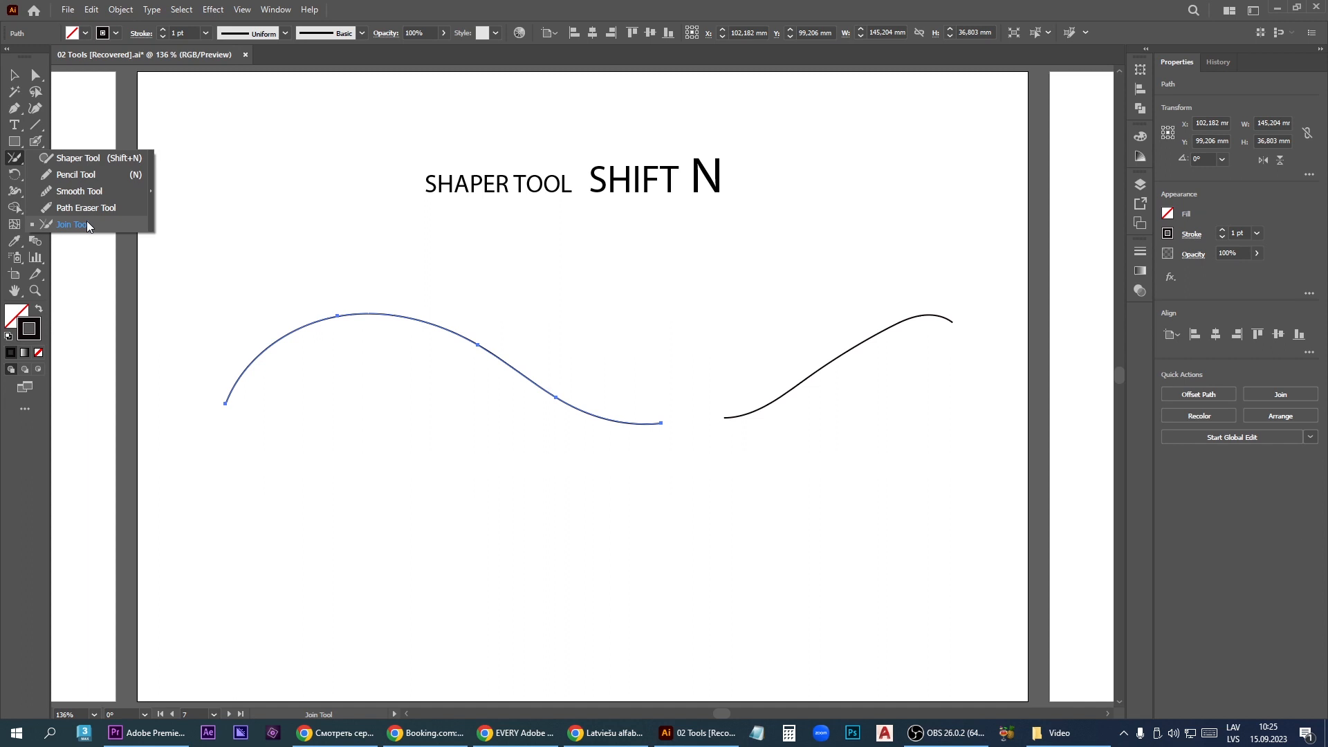
click(14, 75)
shift+click(763, 405)
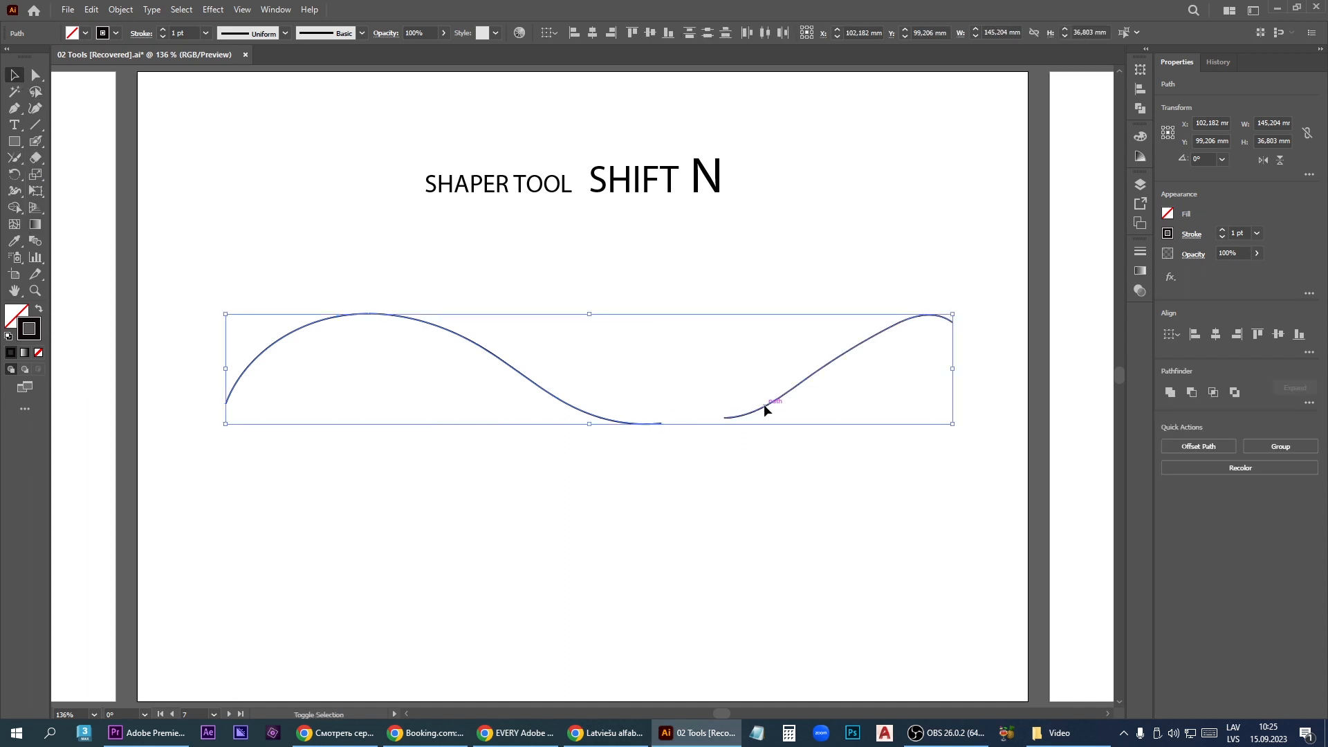
drag(13, 159, 97, 223)
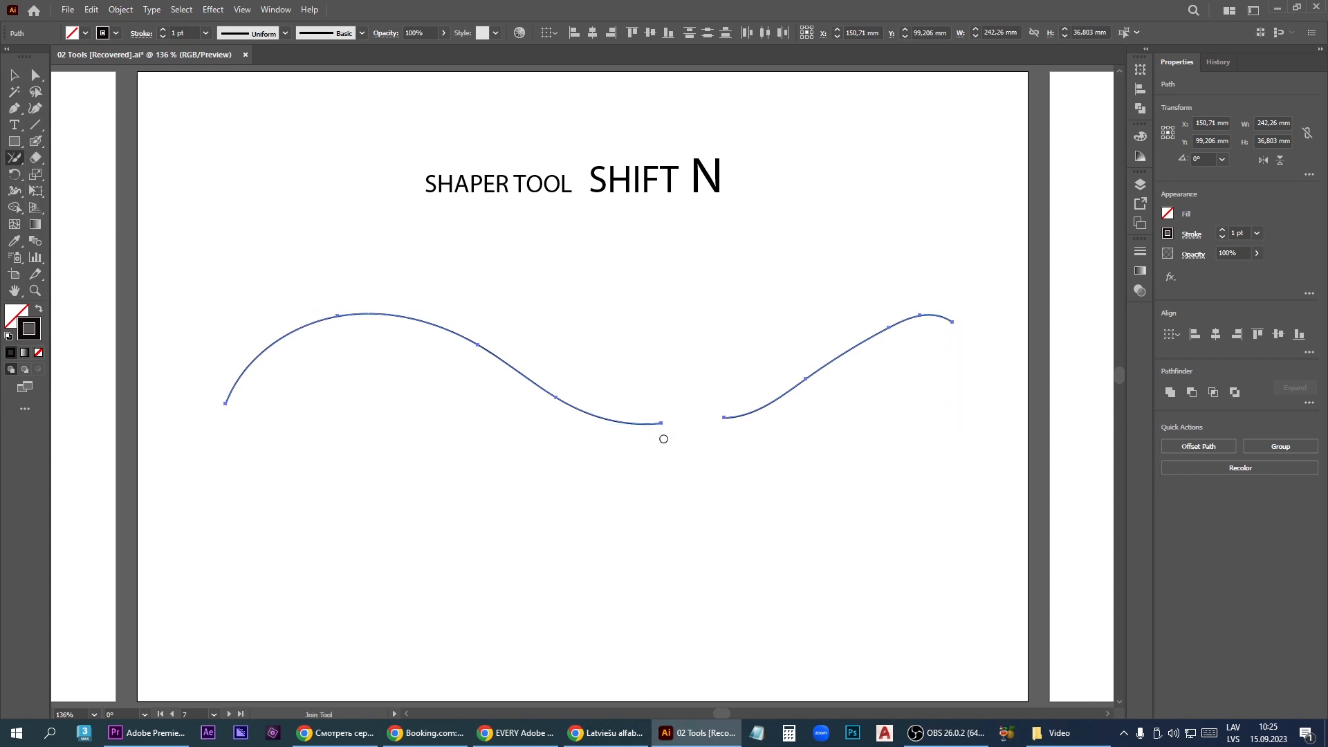
drag(660, 423, 715, 424)
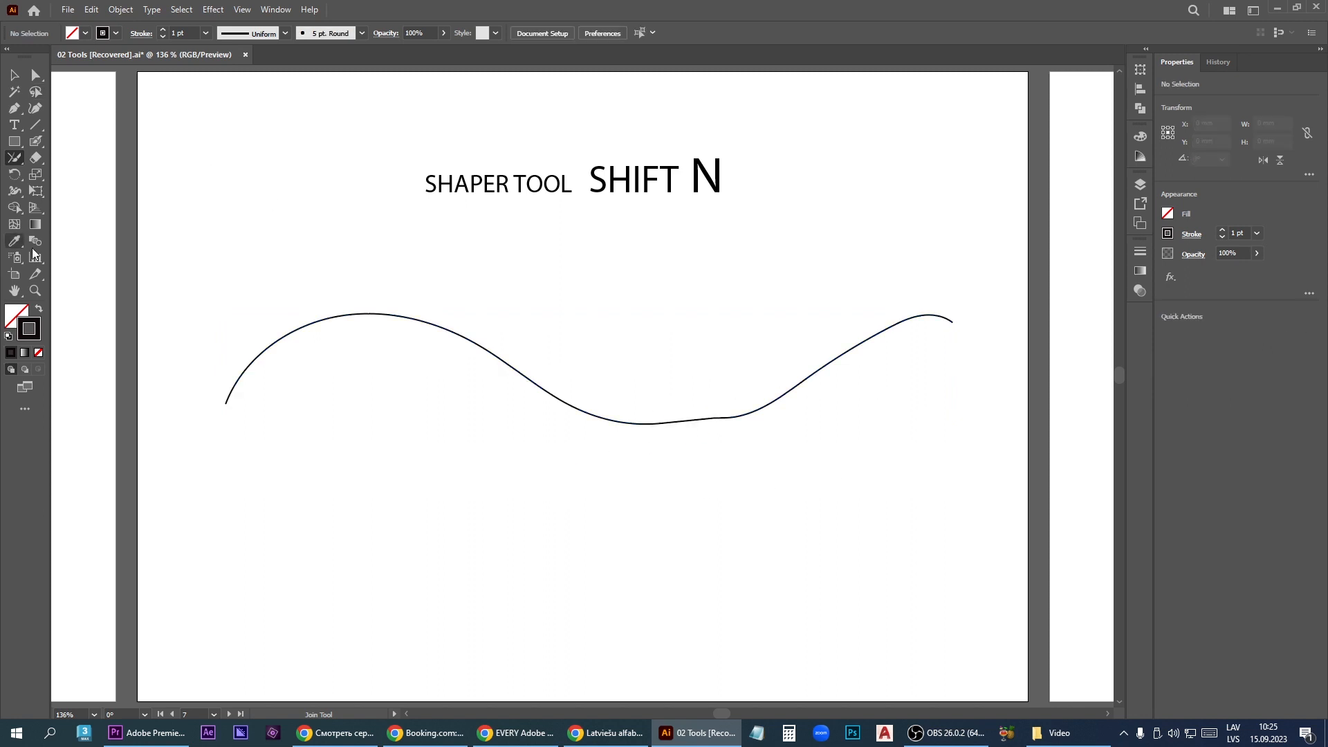
- Select the joined curve and even out its bends with several Smooth tool passes, especially around the join
click(15, 74)
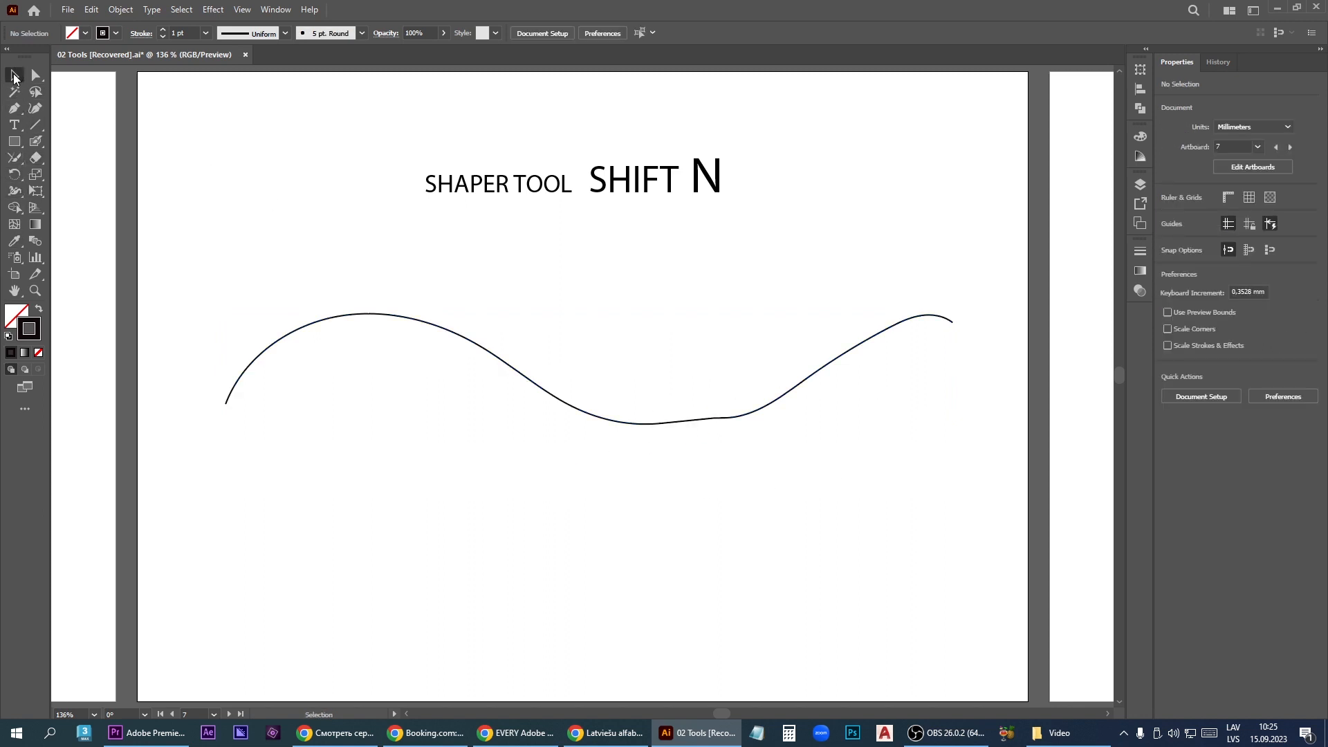
click(484, 346)
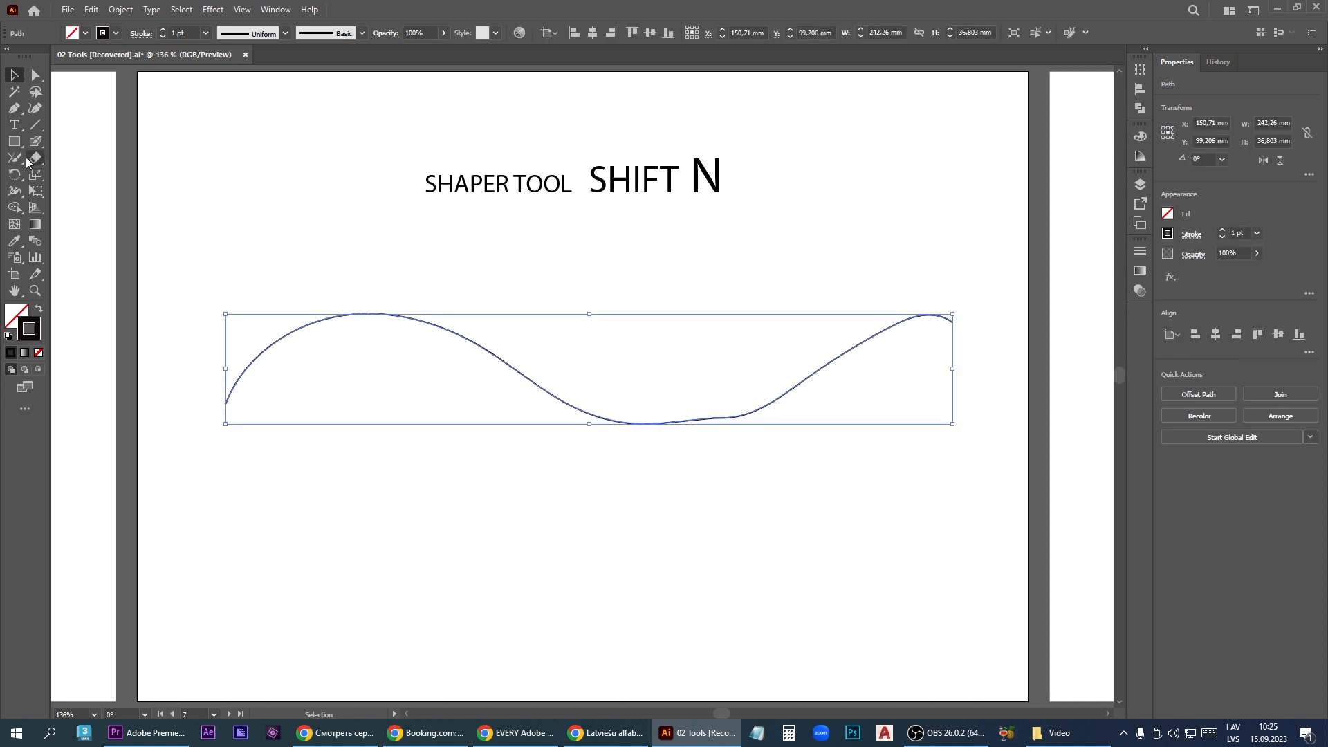
click(13, 158)
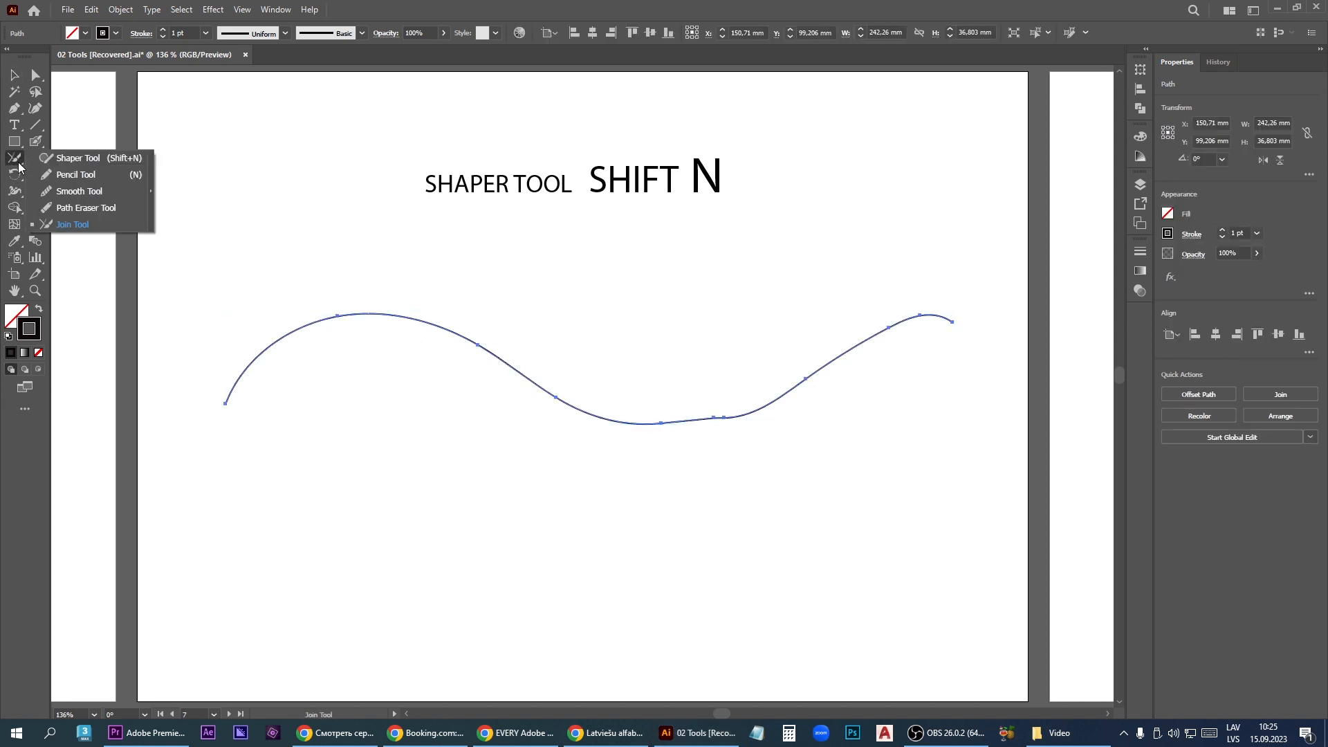
click(70, 191)
mouse_move(275, 352)
mouse_down()
mouse_move(393, 335)
mouse_move(668, 409)
mouse_move(730, 401)
mouse_move(945, 302)
mouse_up()
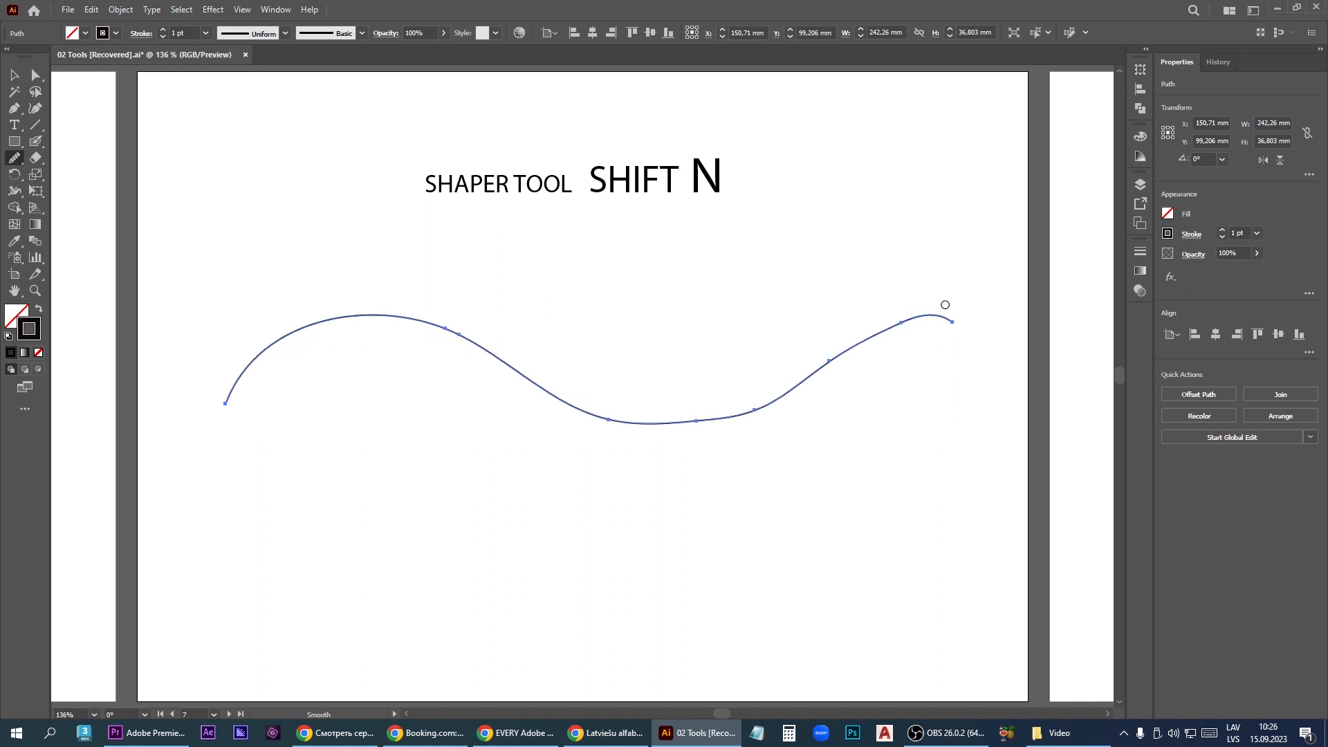
mouse_move(412, 323)
mouse_down()
mouse_move(632, 418)
mouse_move(768, 398)
mouse_move(907, 325)
mouse_up()
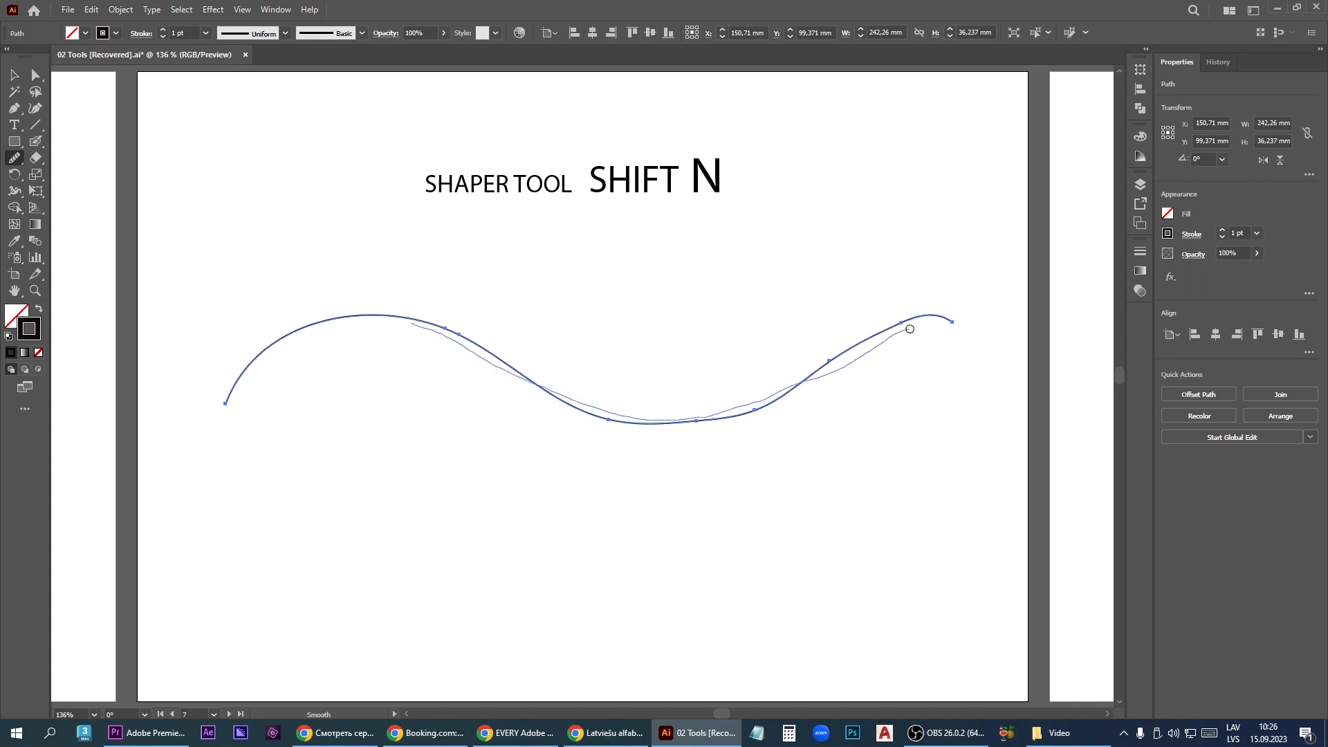
mouse_move(515, 378)
mouse_down()
mouse_move(690, 420)
mouse_move(920, 325)
mouse_up()
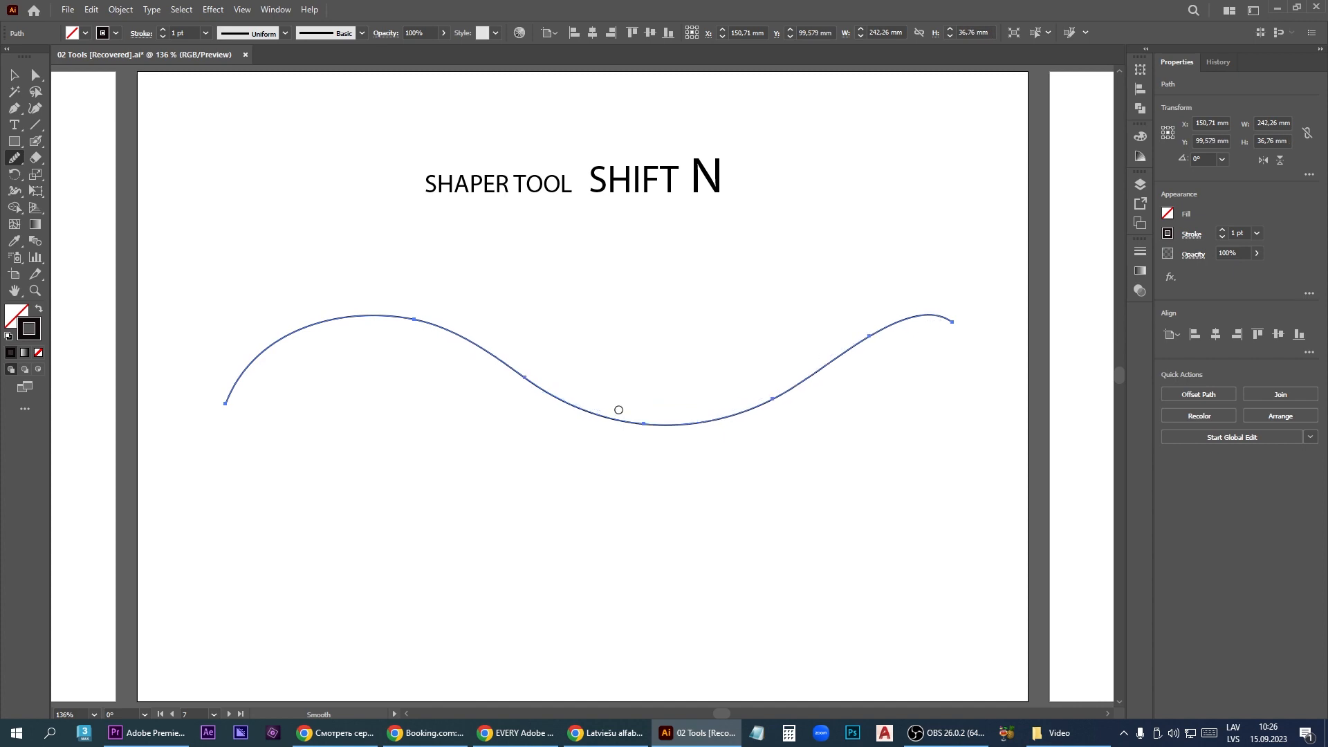
mouse_move(526, 400)
mouse_down()
mouse_move(770, 403)
mouse_move(859, 347)
mouse_up()
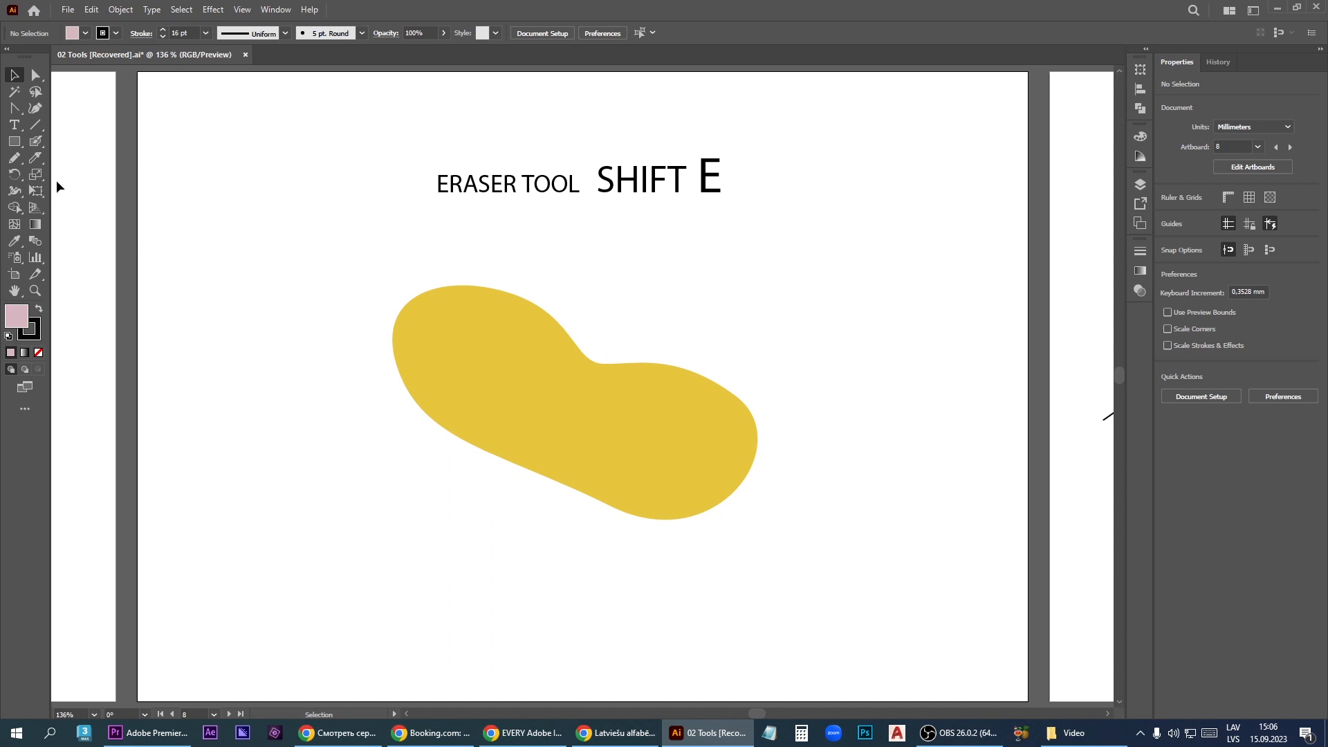
- Erase a diagonal band across the yellow shape with the Eraser tool, splitting it in two
click(36, 158)
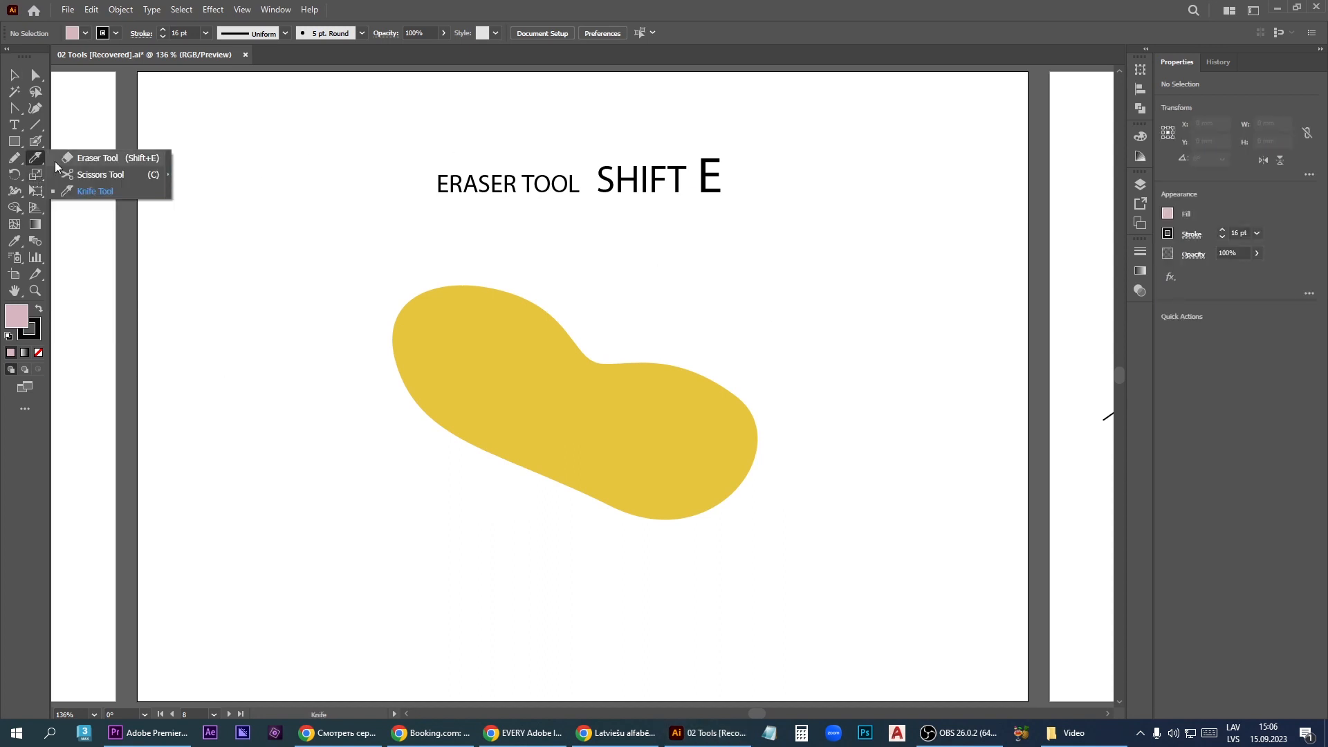
click(95, 160)
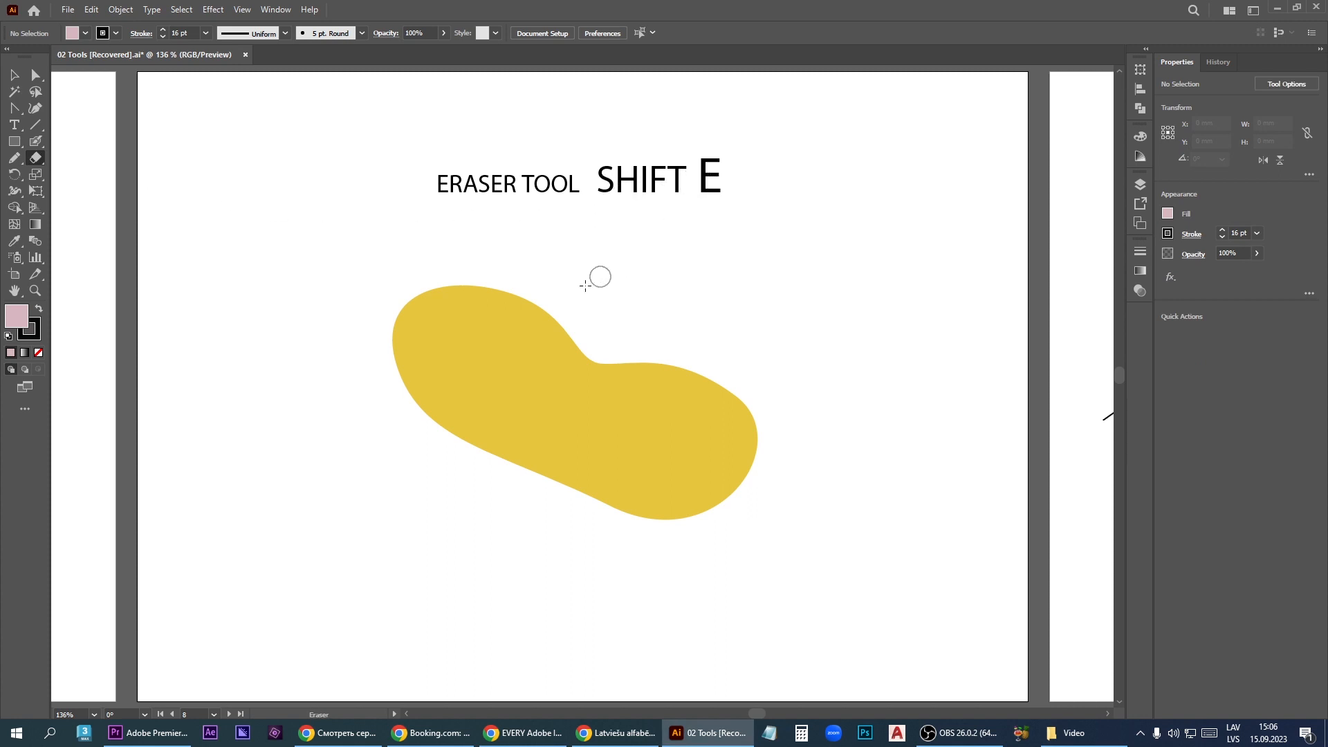
mouse_move(560, 289)
mouse_down()
mouse_move(474, 395)
mouse_move(558, 356)
mouse_move(528, 379)
mouse_move(549, 305)
mouse_move(448, 477)
mouse_move(654, 289)
mouse_move(403, 542)
mouse_up()
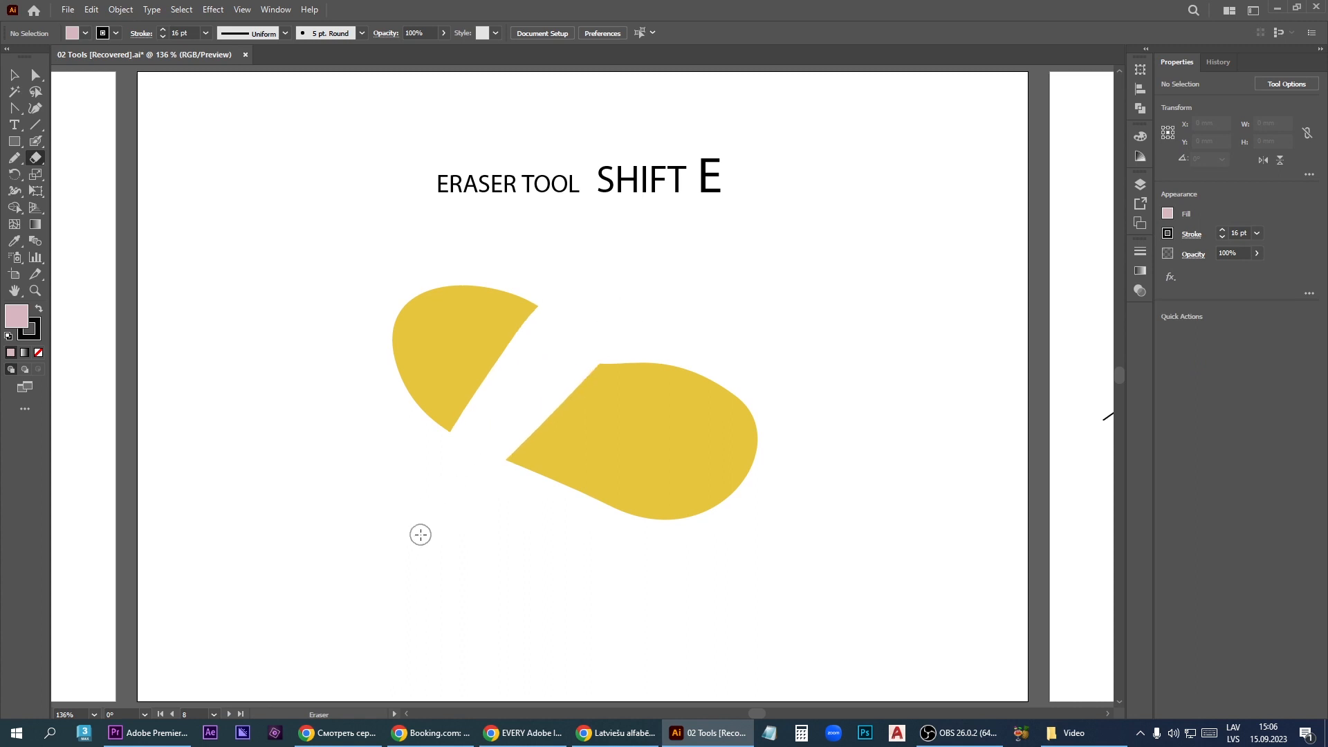
- Enlarge the eraser by six increments and erase the lower part of the larger yellow piece
key(bracketright)
key(bracketright)
key(bracketright)
key(bracketright)
key(bracketright)
key(bracketright)
mouse_move(540, 532)
mouse_down()
mouse_move(569, 513)
mouse_move(766, 476)
mouse_move(957, 525)
mouse_move(533, 515)
mouse_up()
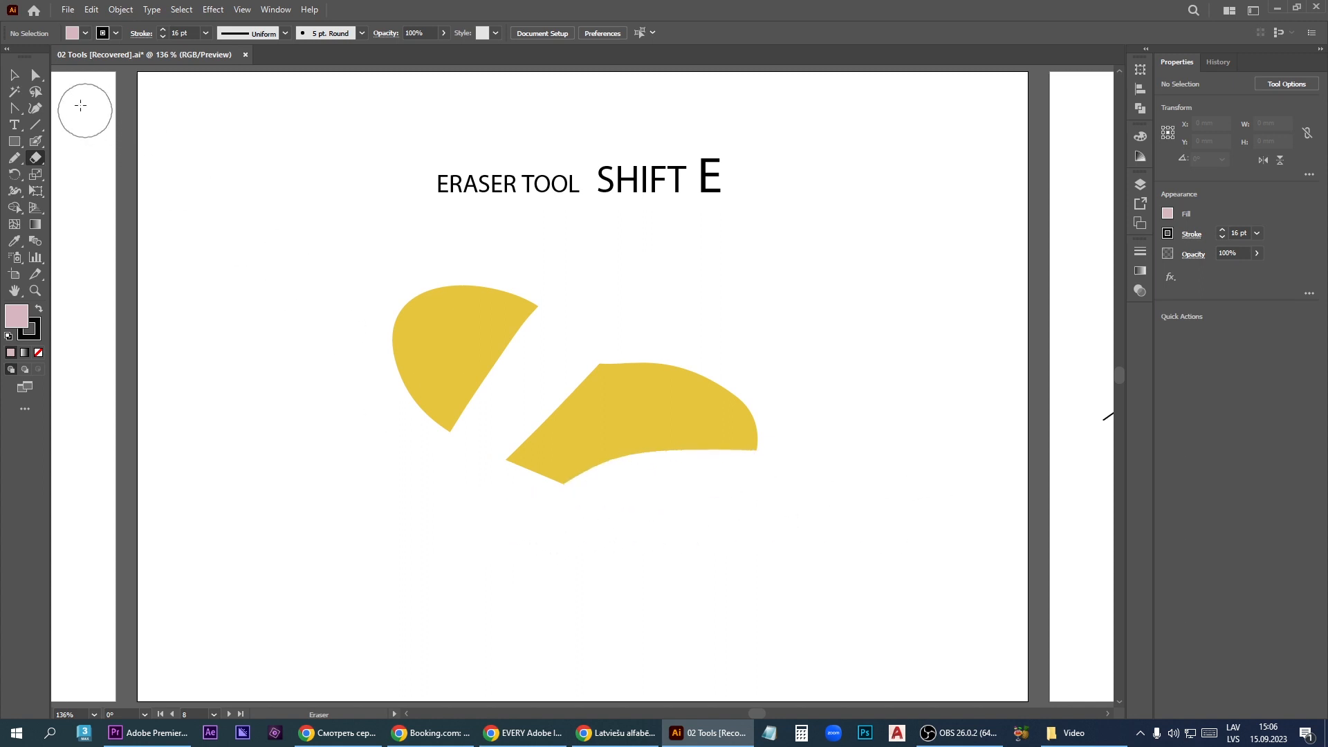
- Move the two yellow pieces apart, shifting the smaller one left and the larger one up to the right
click(15, 75)
drag(453, 371, 388, 356)
drag(618, 422, 683, 393)
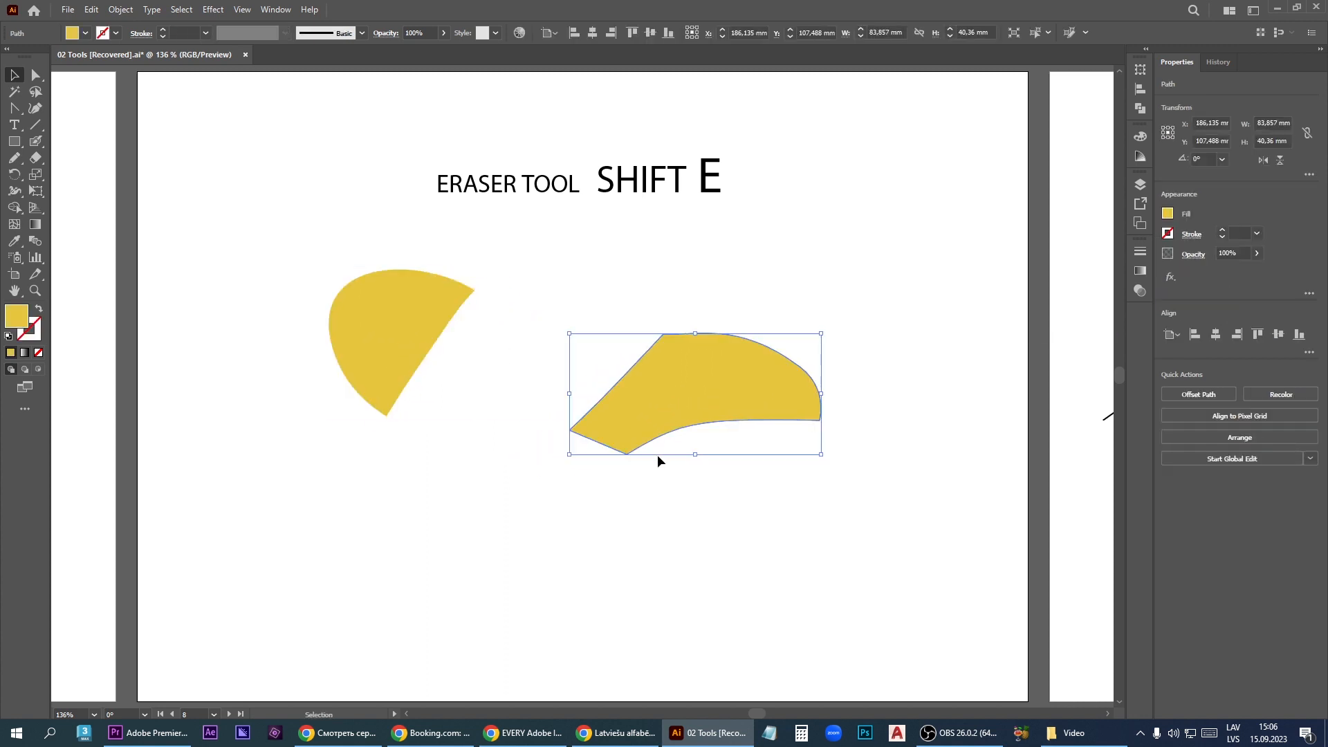
- Undo the piece moves and the eraser cuts to restore the whole yellow shape
key(ctrl+z)
key(ctrl+z)
key(ctrl+z)
key(ctrl+z)
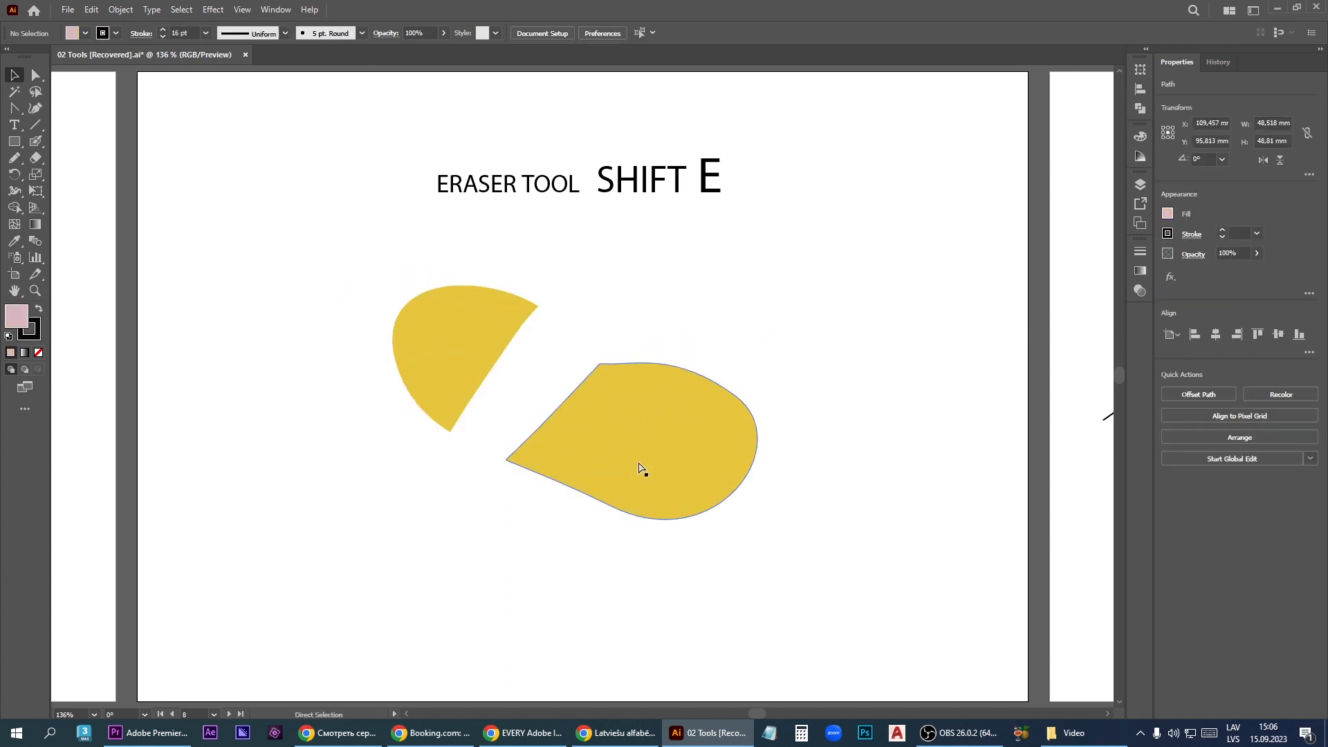
key(ctrl+z)
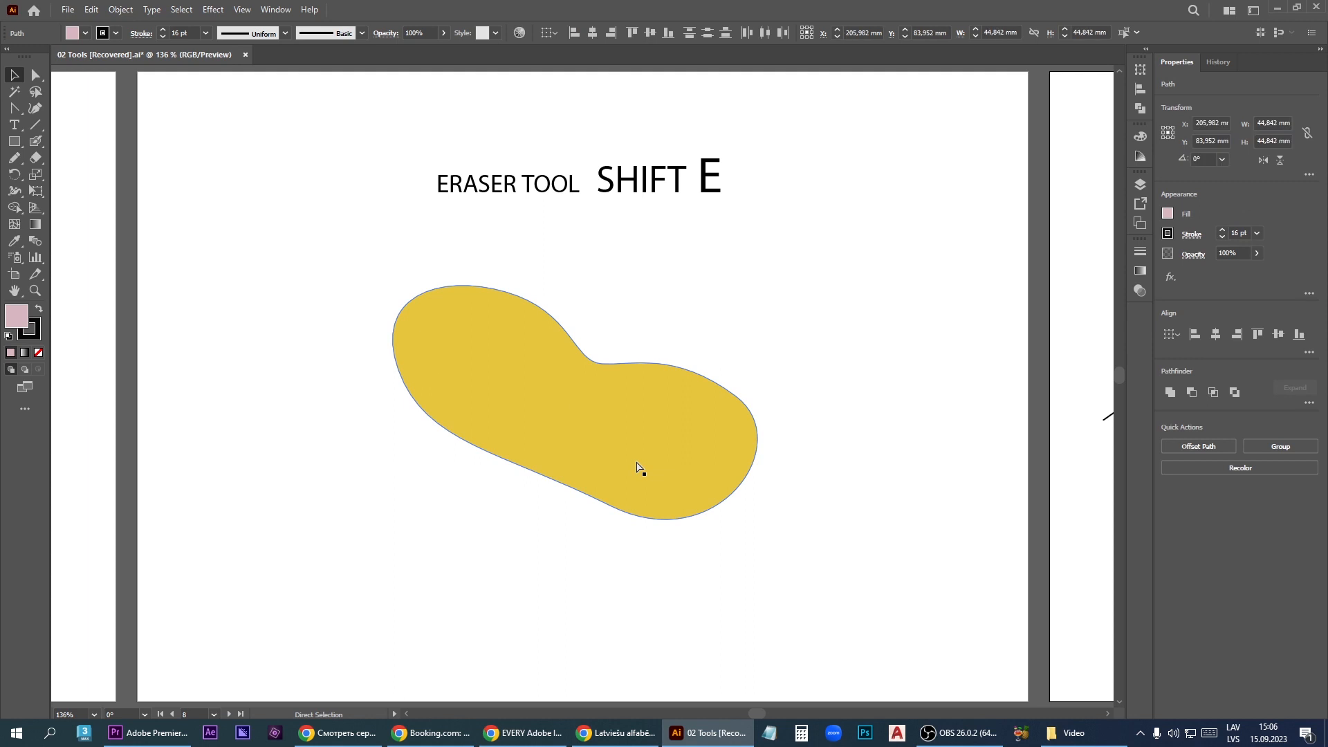
- Cut the yellow shape at its upper edge and lower anchor point with the Scissors tool, and move the left piece away
click(42, 160)
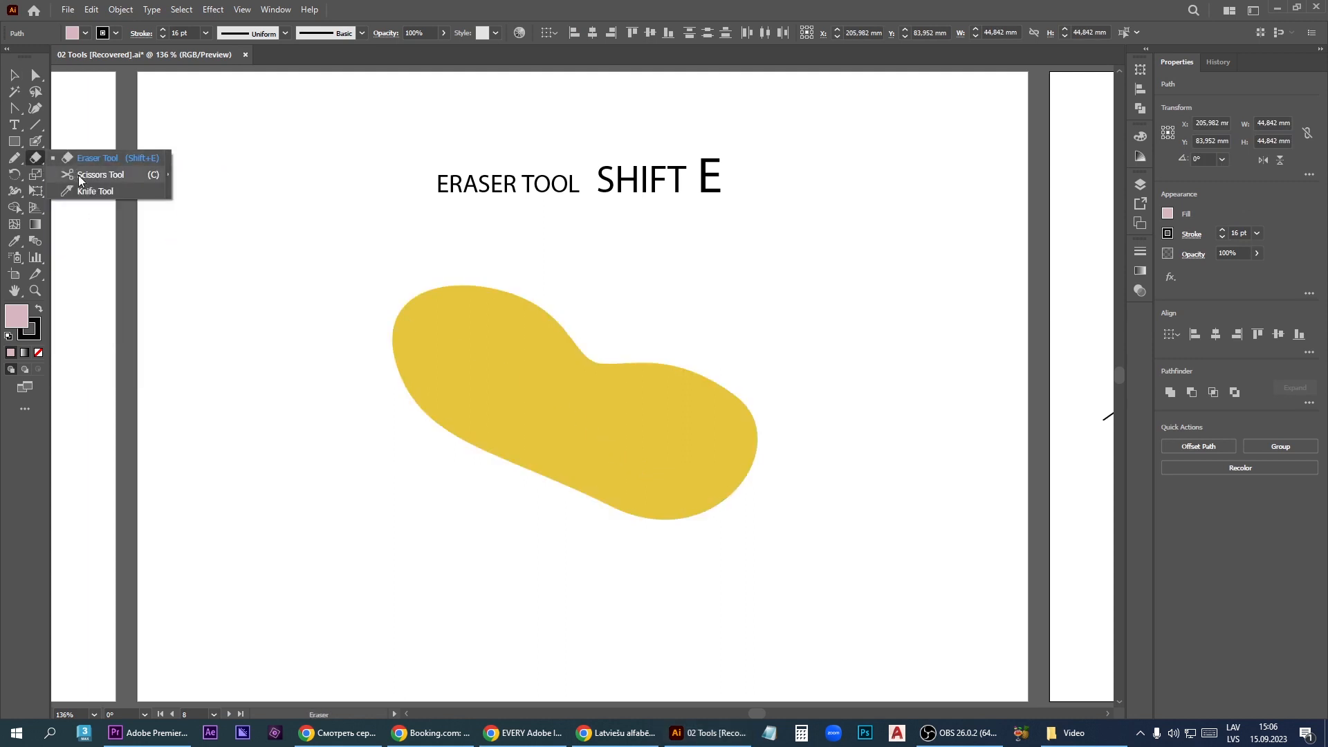
click(132, 177)
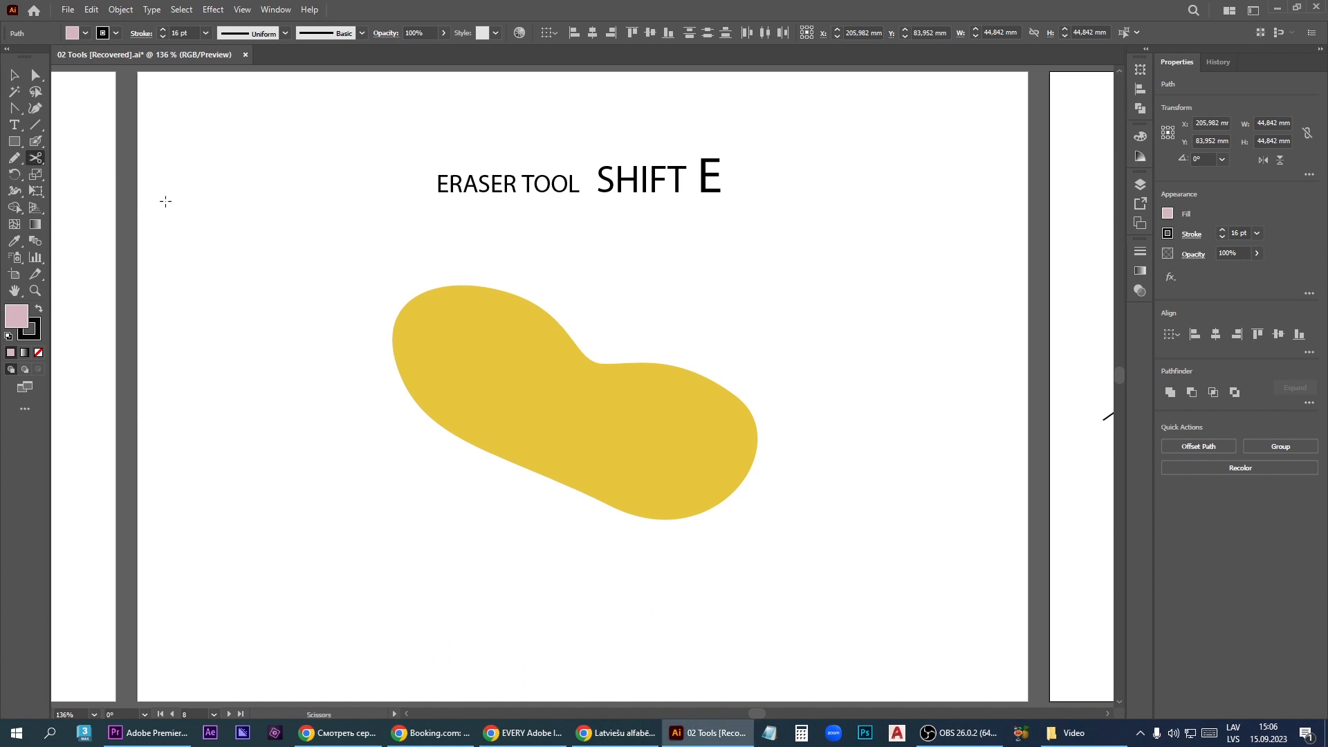
click(548, 315)
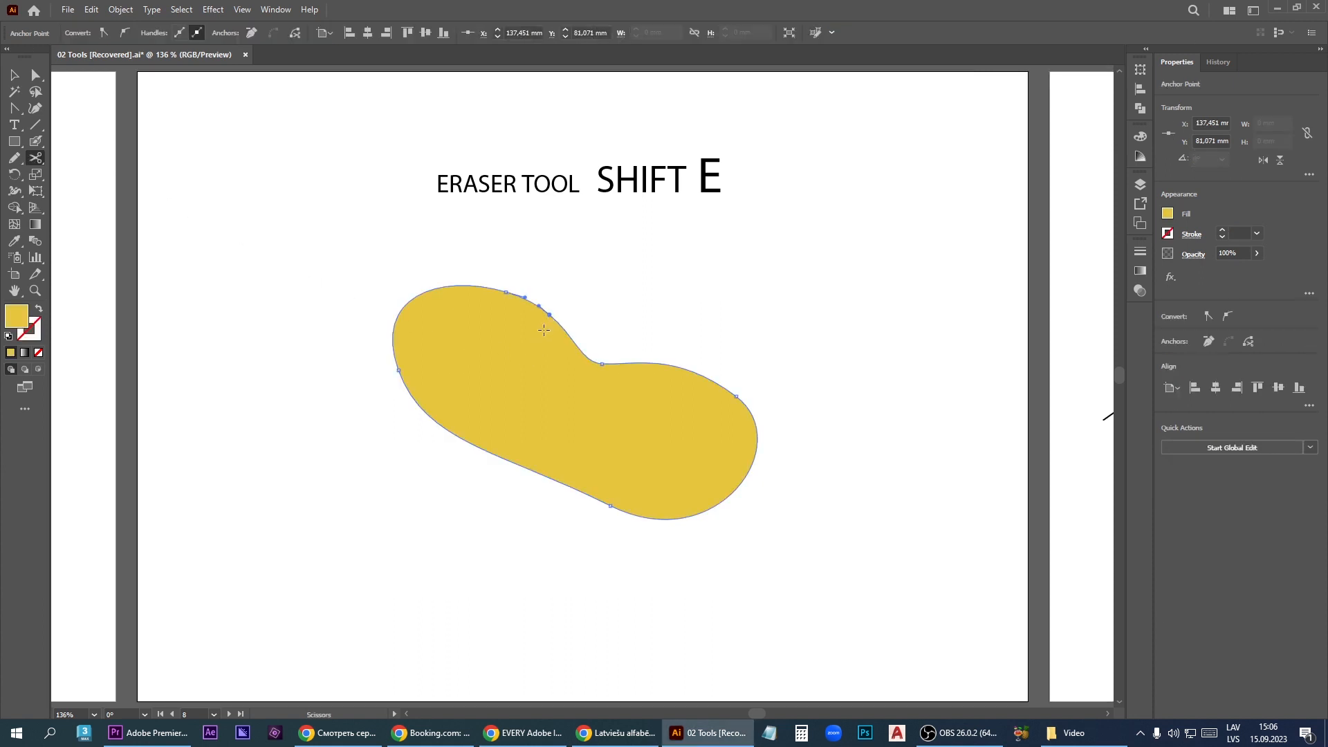
click(612, 506)
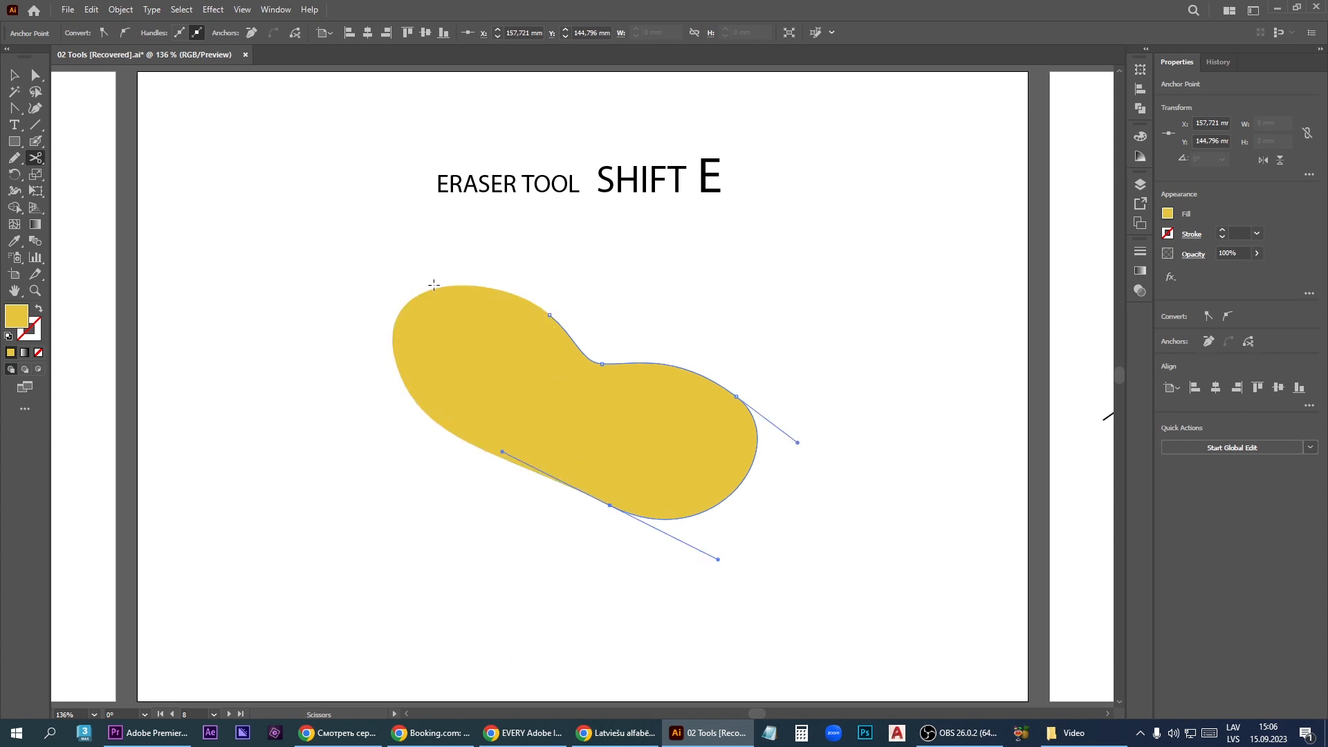
key(v)
drag(468, 380, 412, 375)
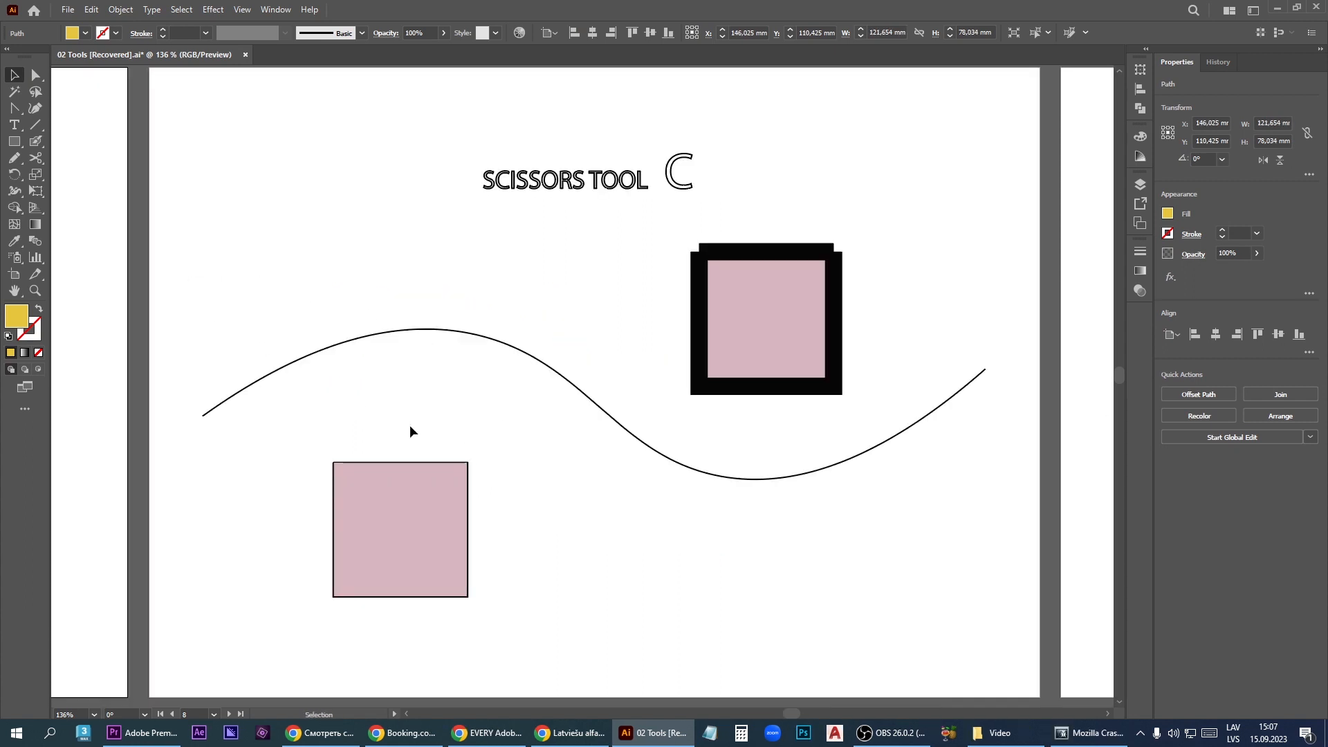
- Cut the wave on the Scissors artboard at two points and move both outer segments away from the middle one
click(38, 157)
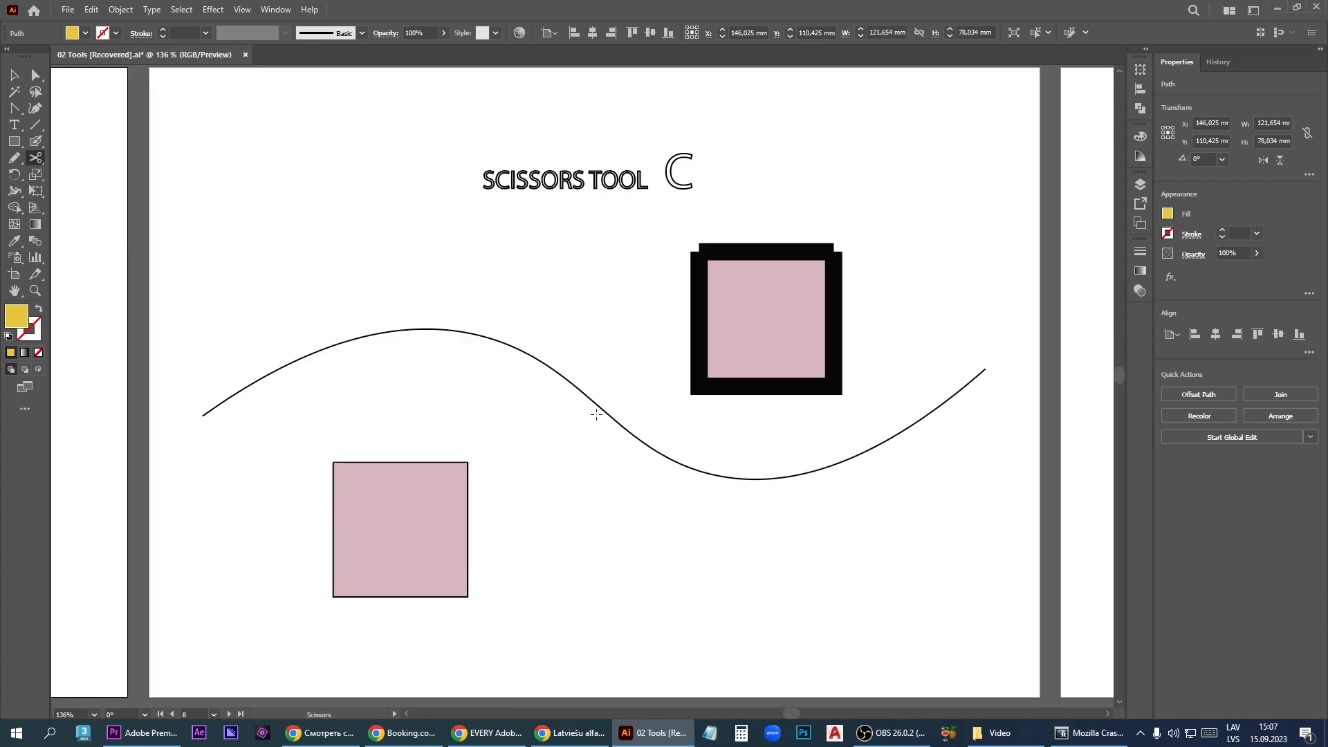
click(537, 358)
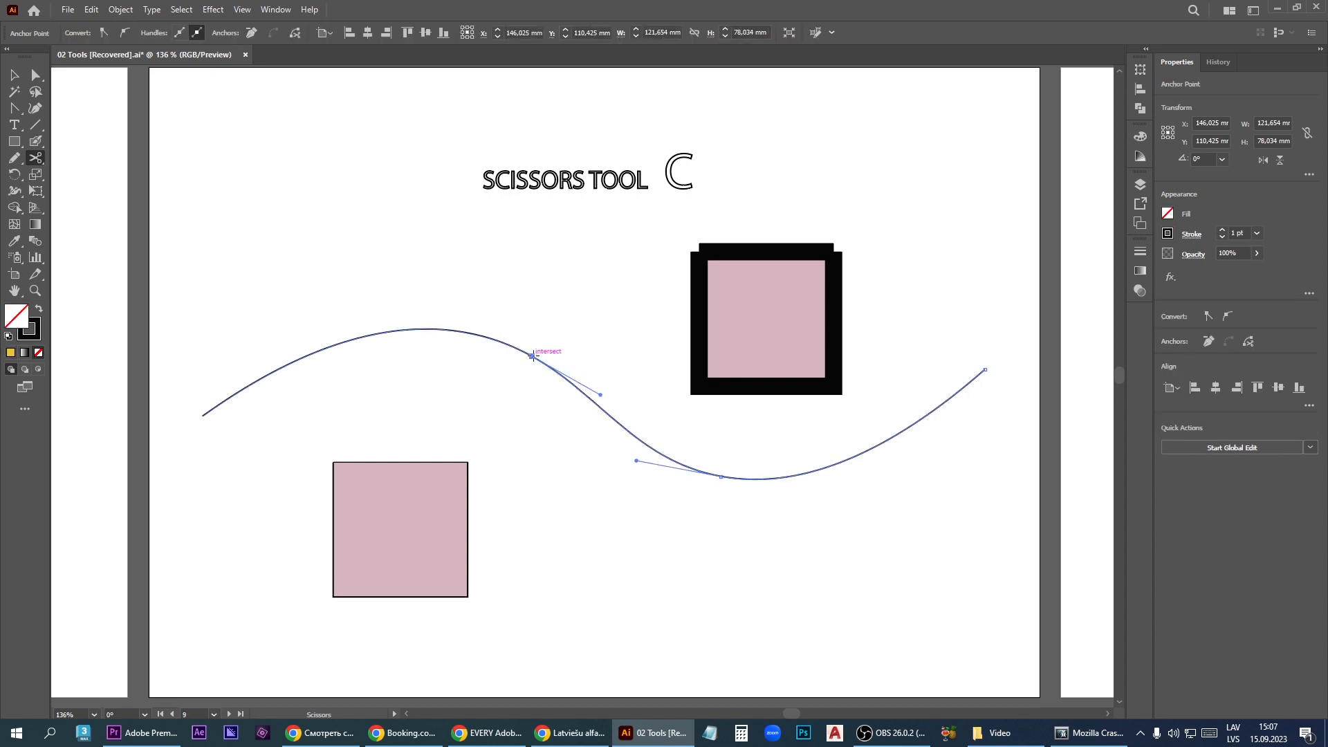
click(760, 479)
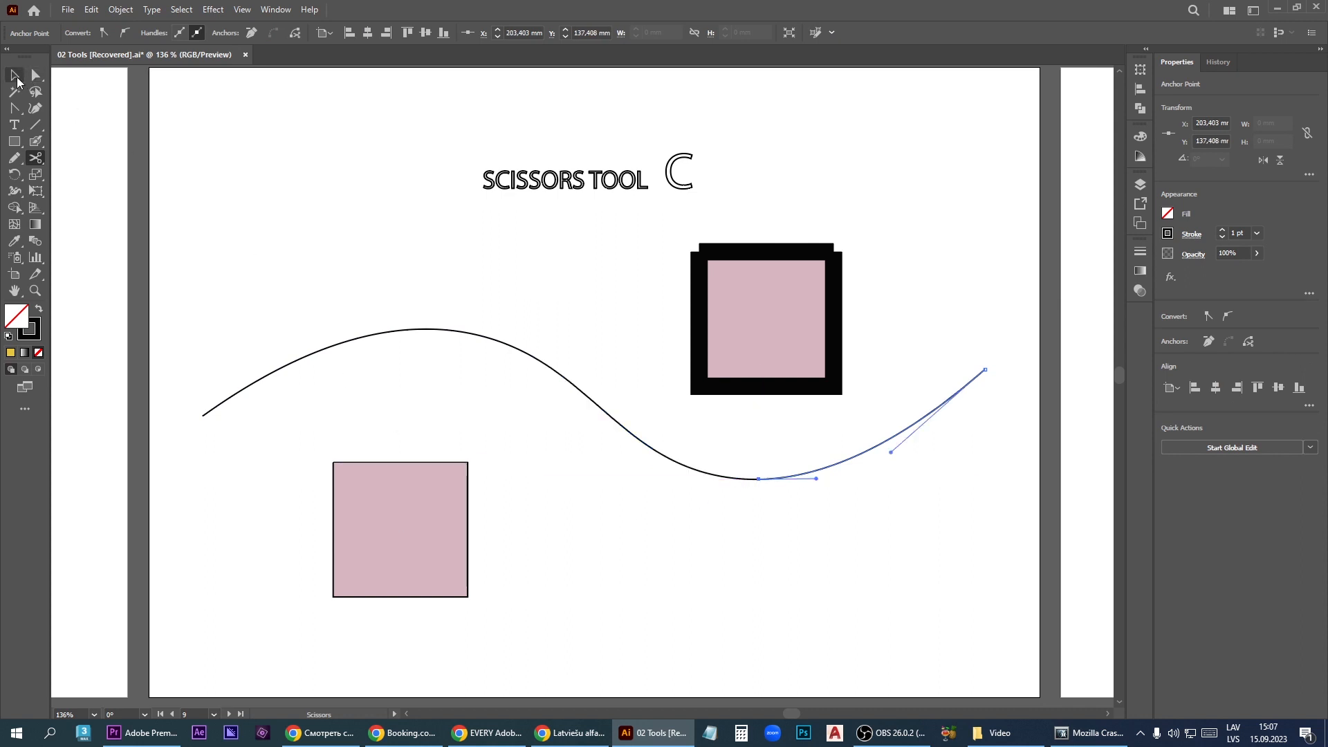
key(v)
drag(361, 342, 339, 332)
drag(774, 478, 813, 478)
- Try to cut the thin-outlined pink square at its upper-left corner anchor with the Scissors tool
key(c)
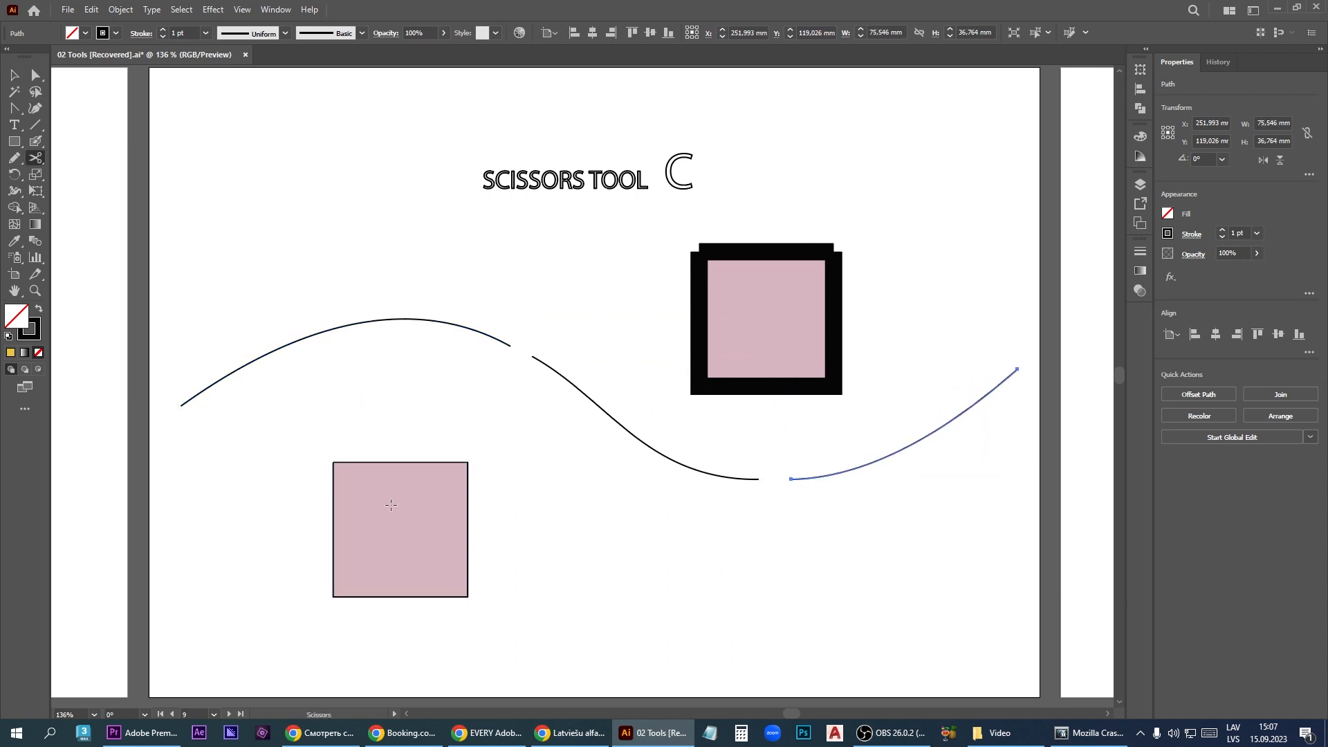
click(334, 462)
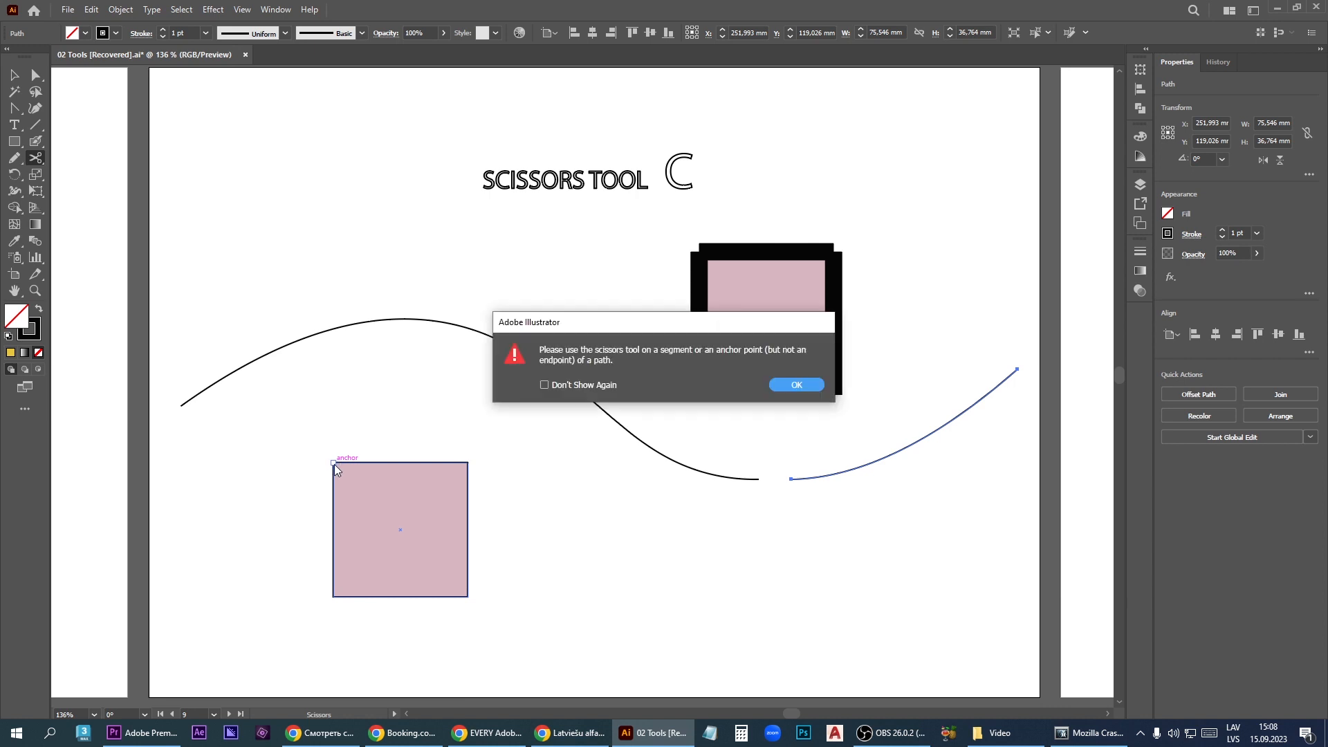
click(790, 384)
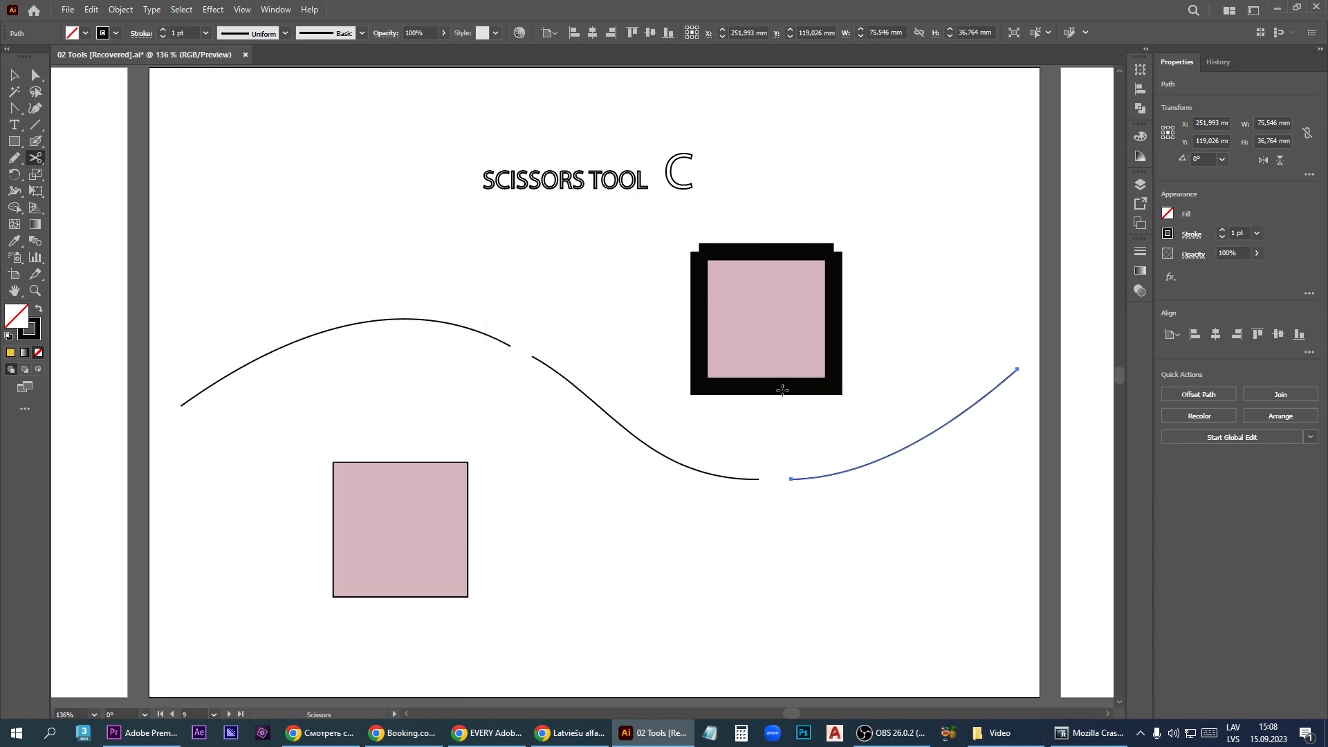
- Cut the thin-outlined pink square at its upper-right and lower-left corners, move the filled half away, and select the two leftover edges
click(468, 461)
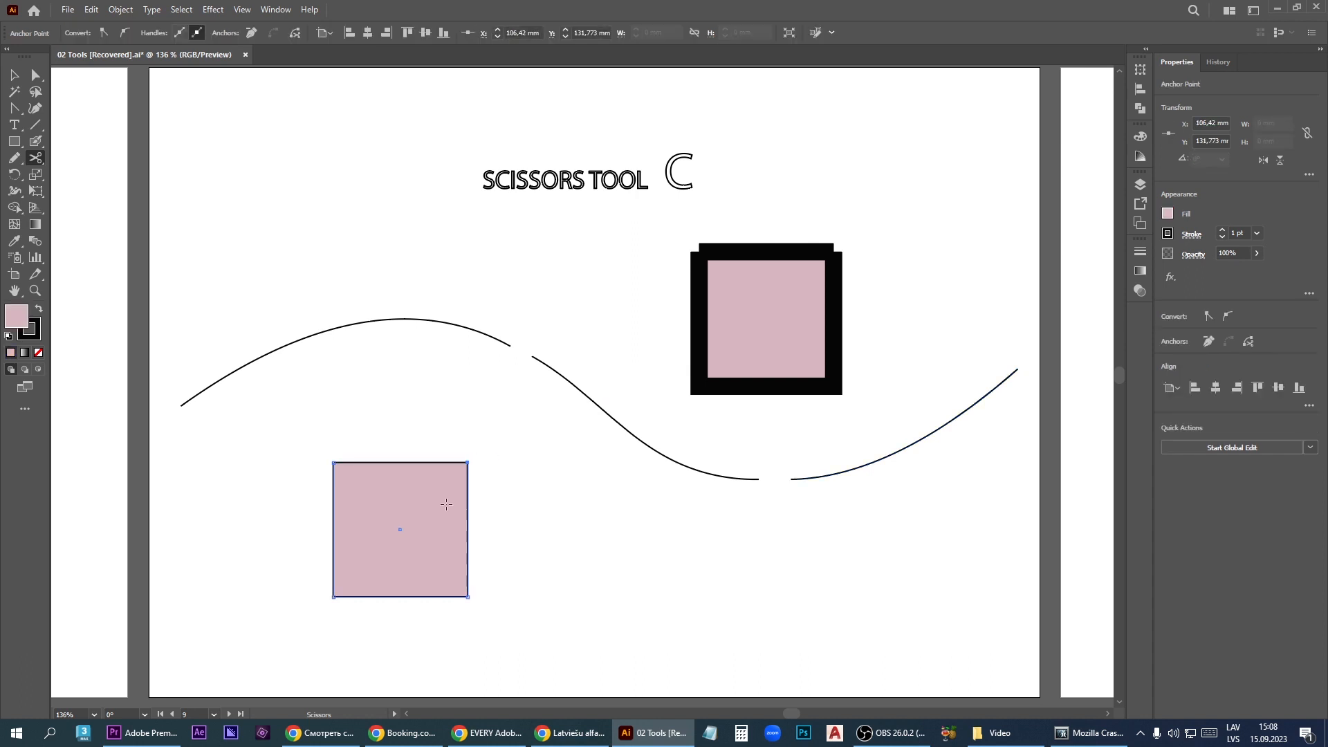
click(332, 596)
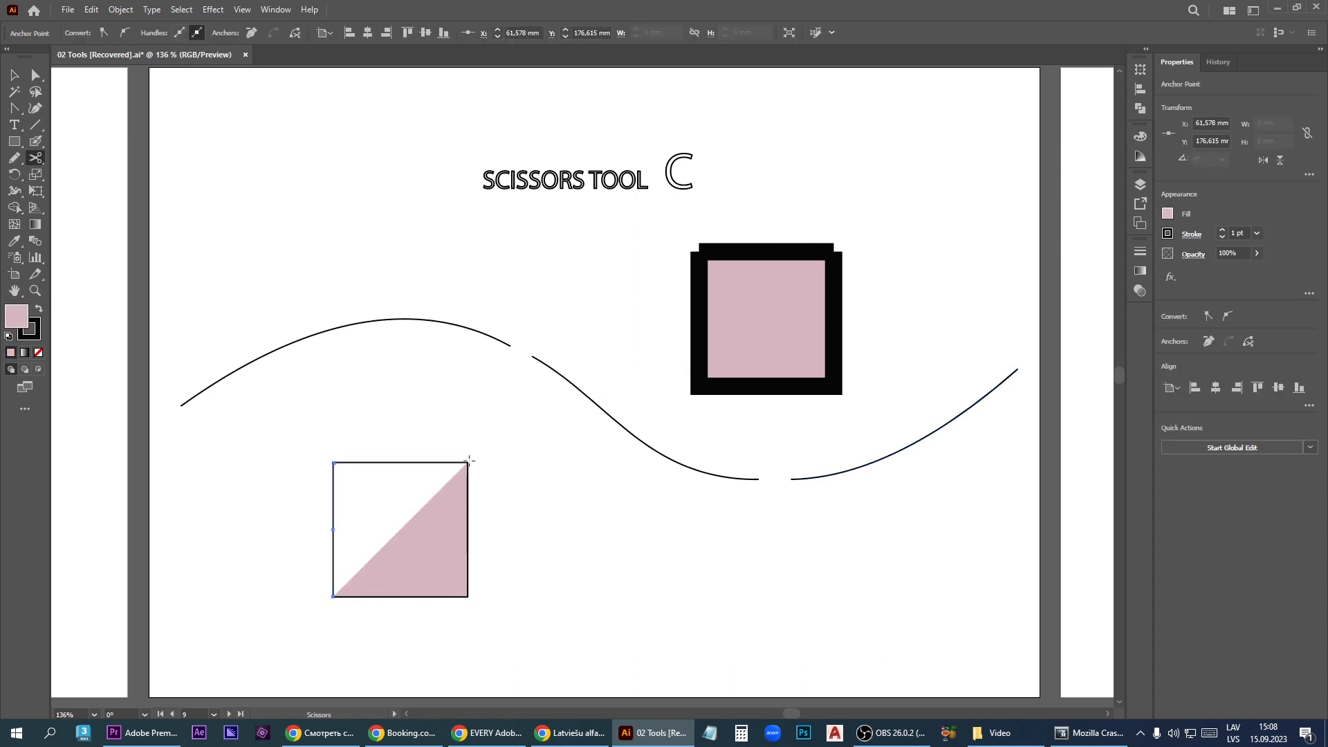
key(v)
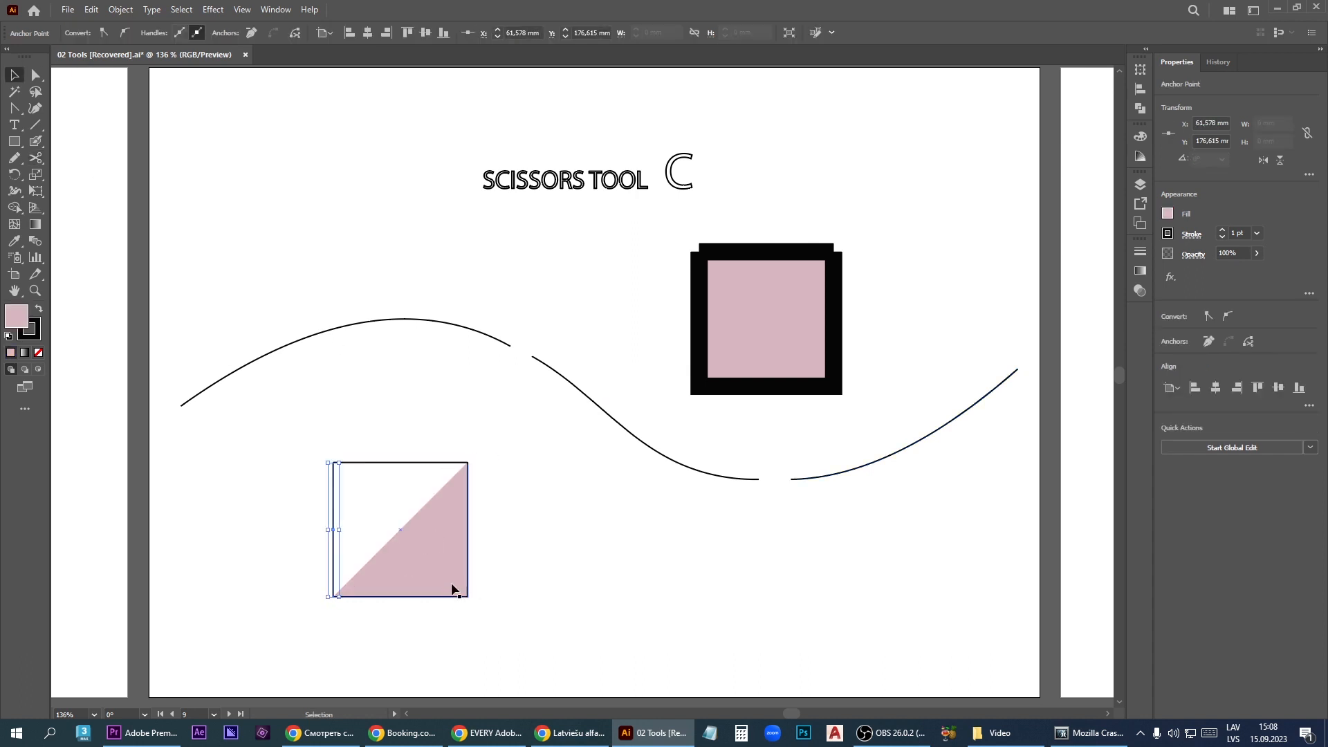
drag(448, 581, 512, 608)
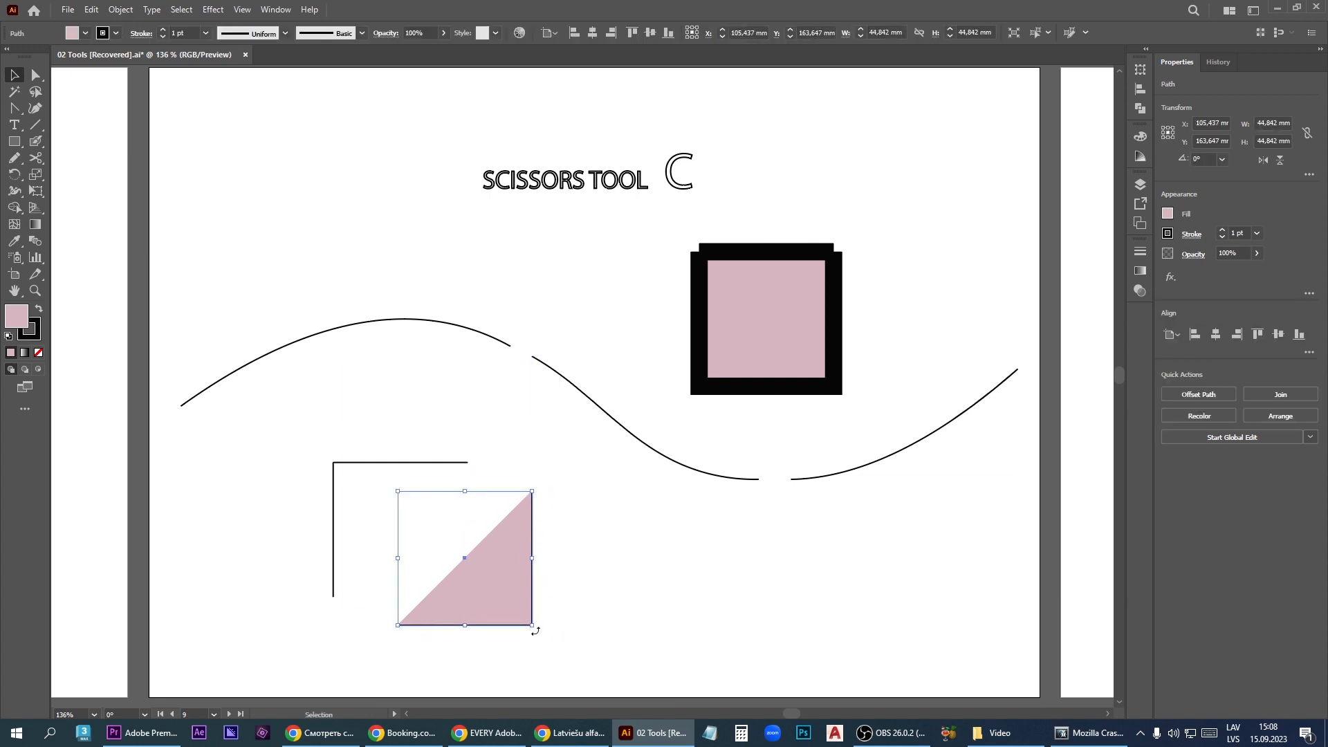
click(347, 465)
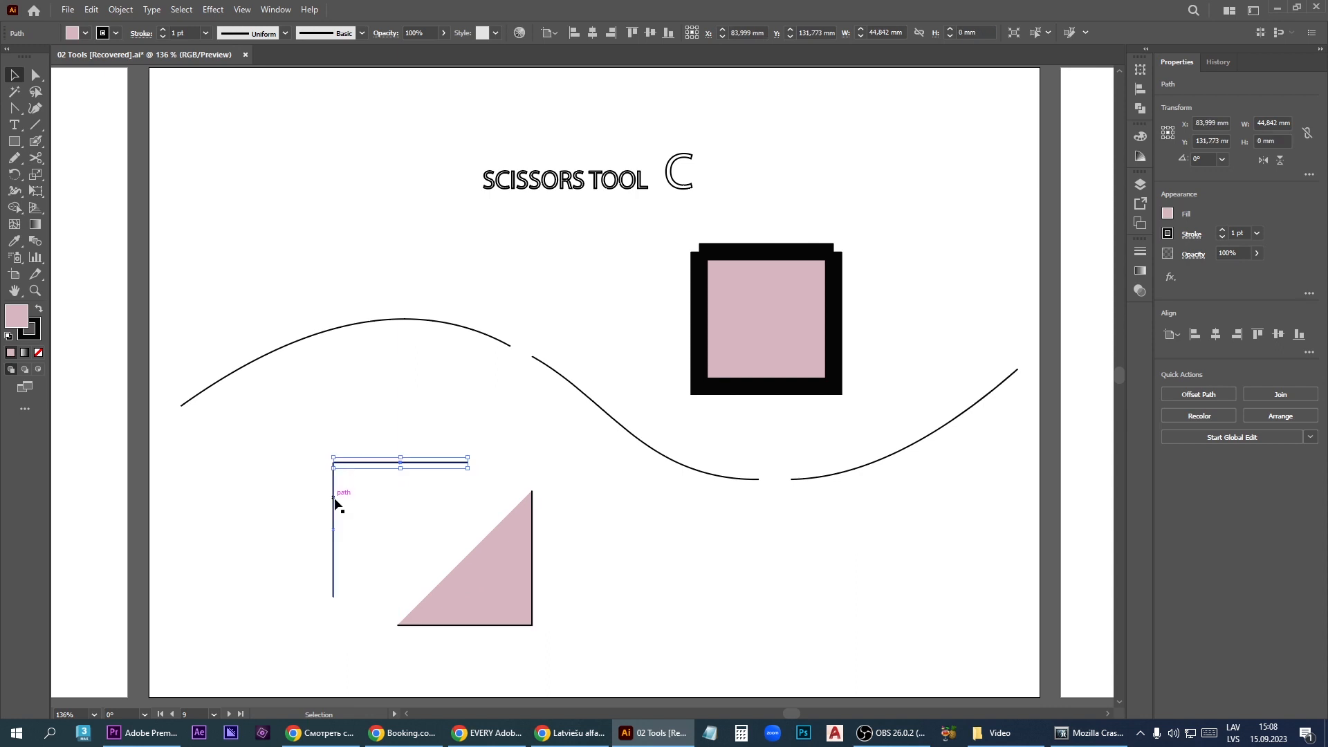
click(332, 508)
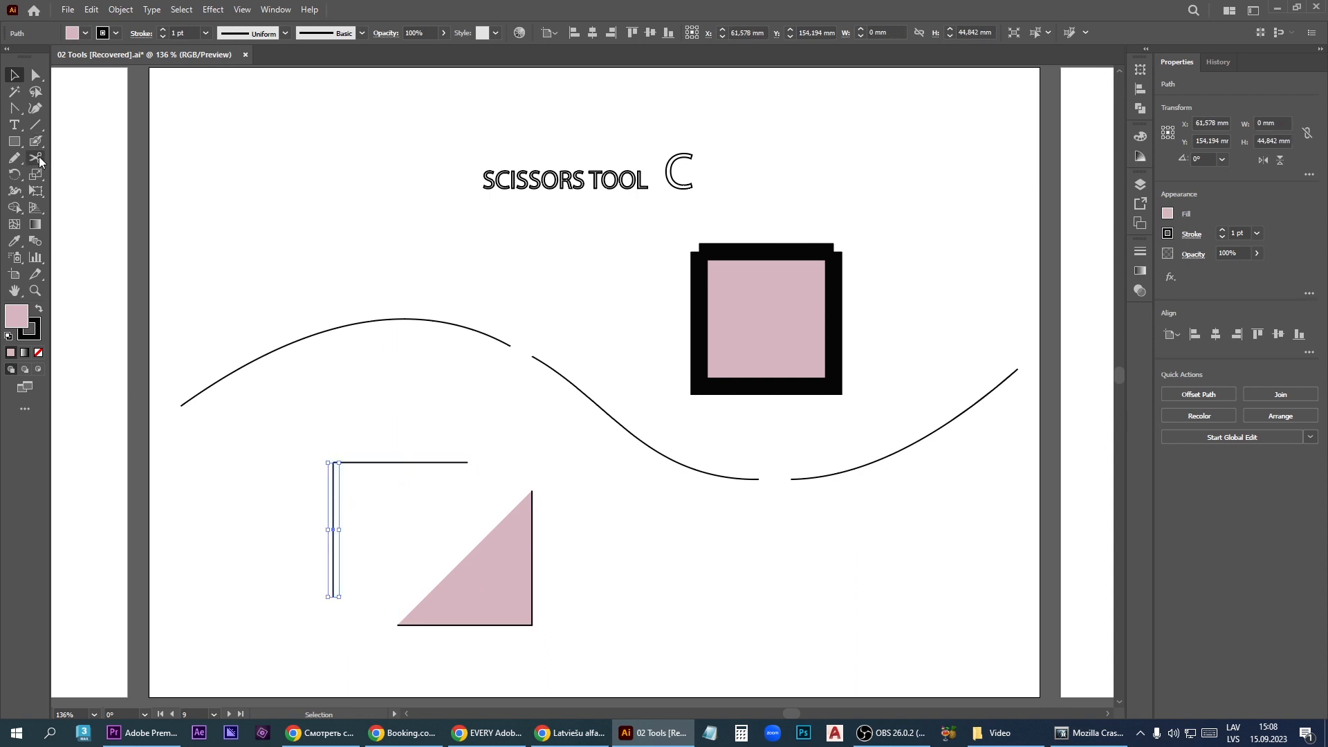
- Slice the yellow shape on the Eraser artboard lengthwise along a curve with the Knife tool, and move the upper piece away
drag(36, 157, 97, 192)
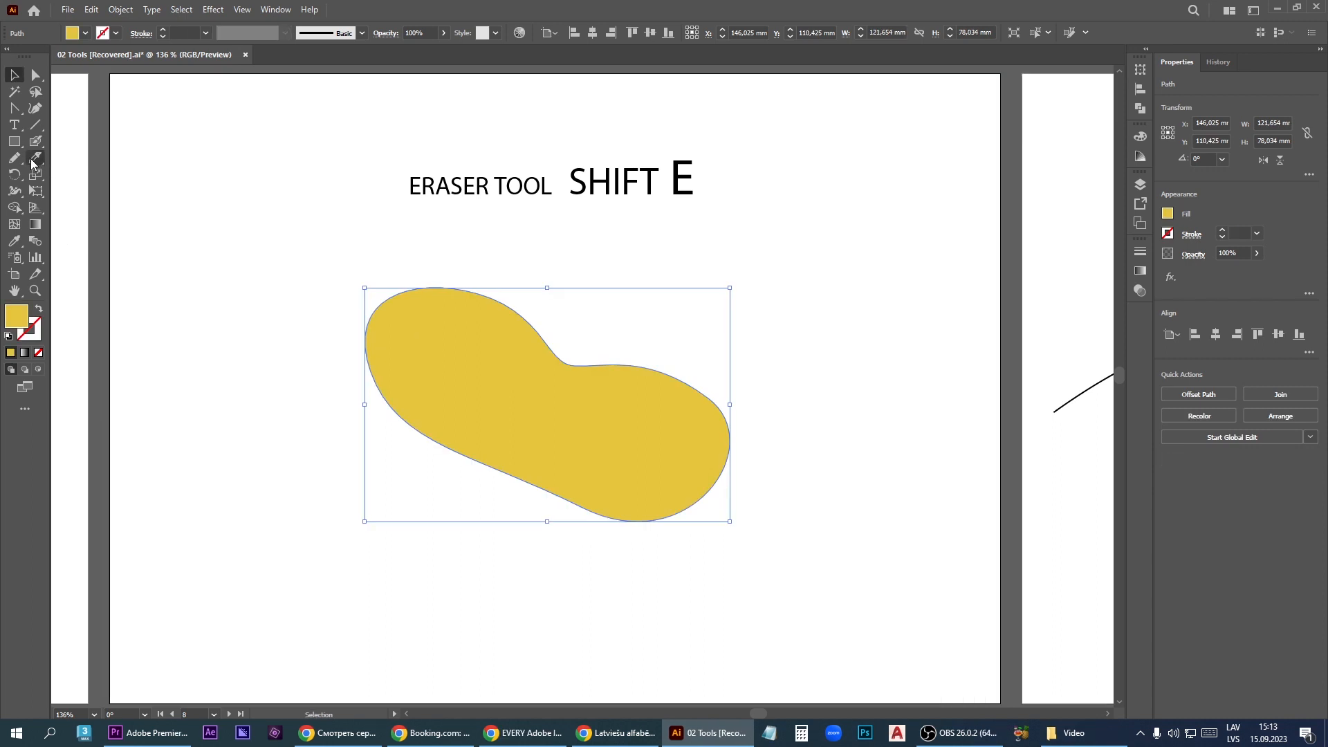
click(33, 162)
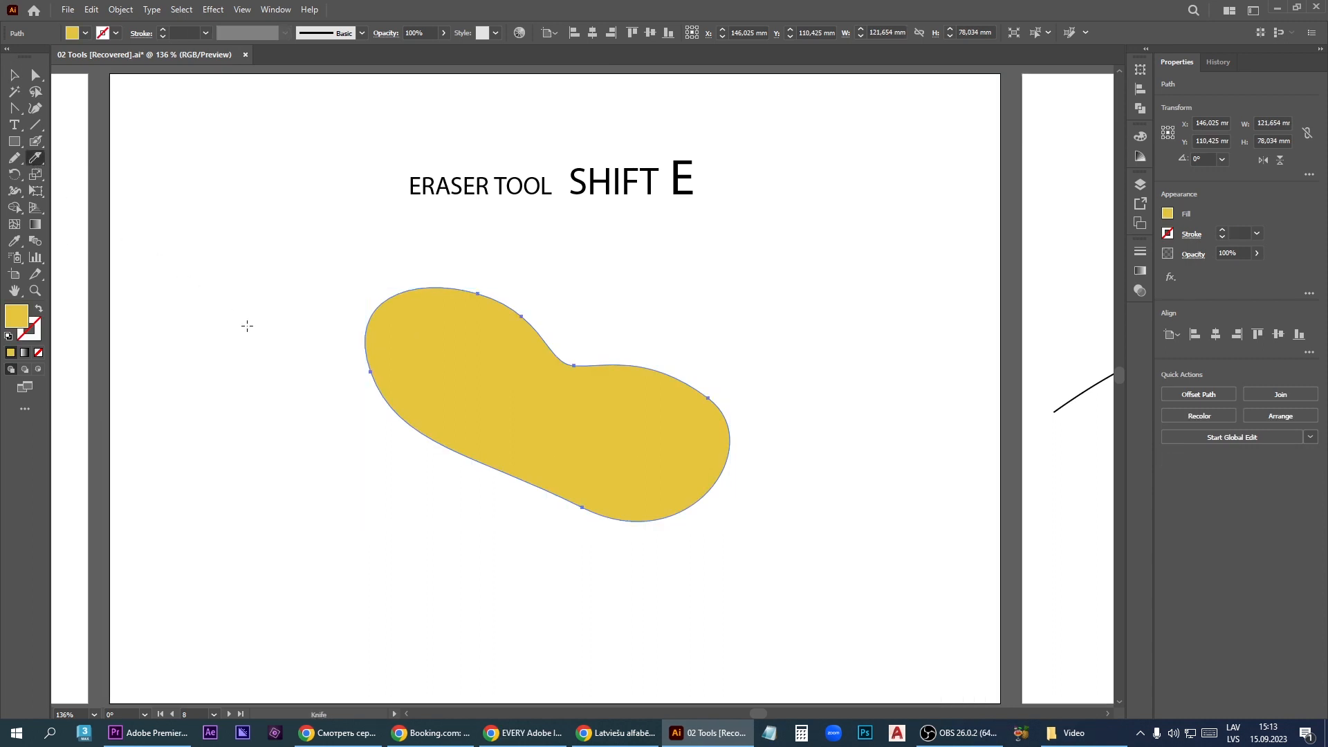
mouse_move(344, 300)
mouse_down()
mouse_move(473, 403)
mouse_move(590, 461)
mouse_move(699, 490)
mouse_move(840, 497)
mouse_up()
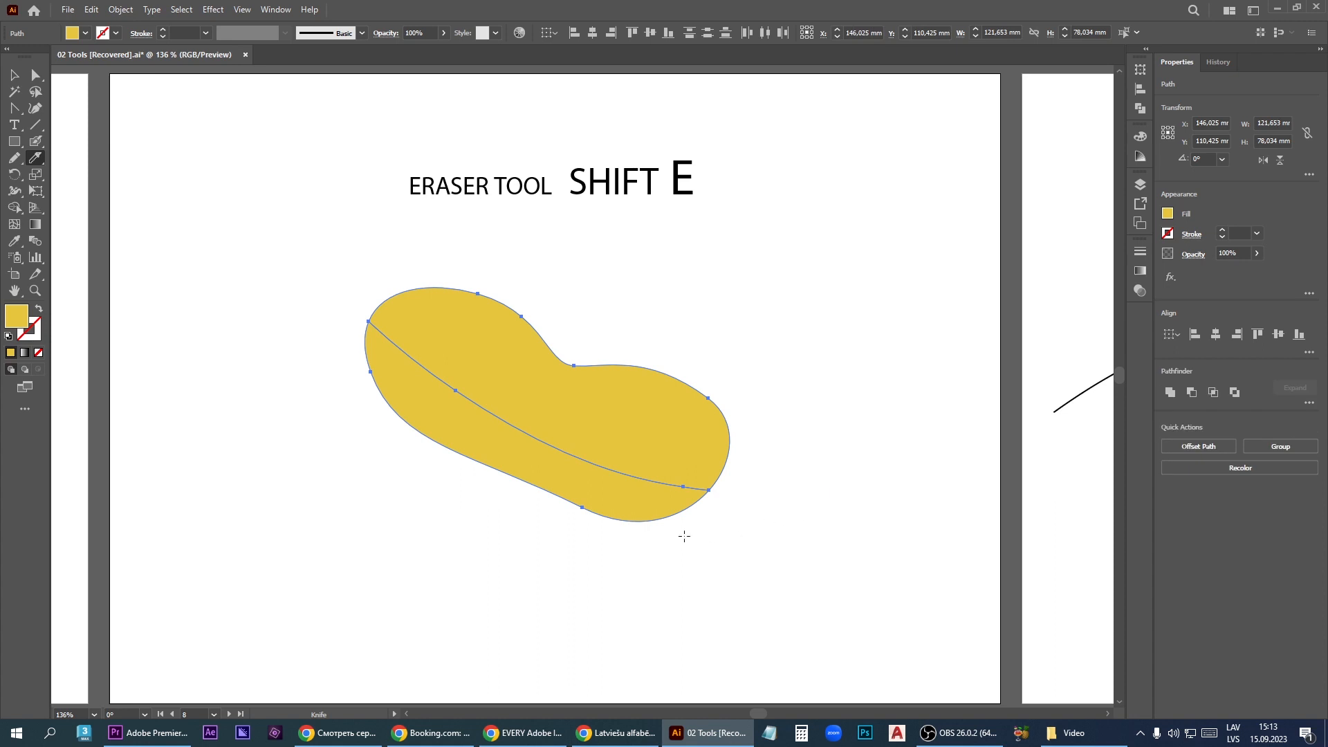
click(14, 74)
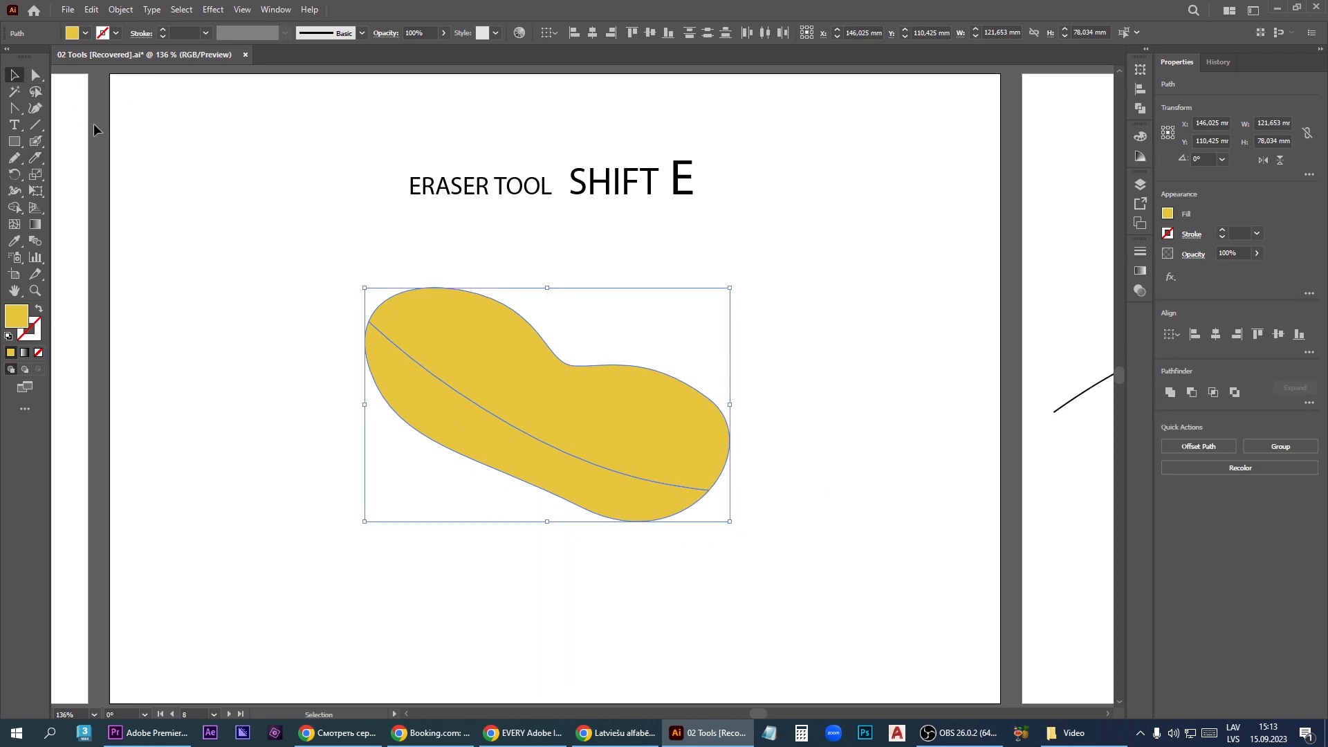
click(271, 198)
drag(465, 346, 483, 320)
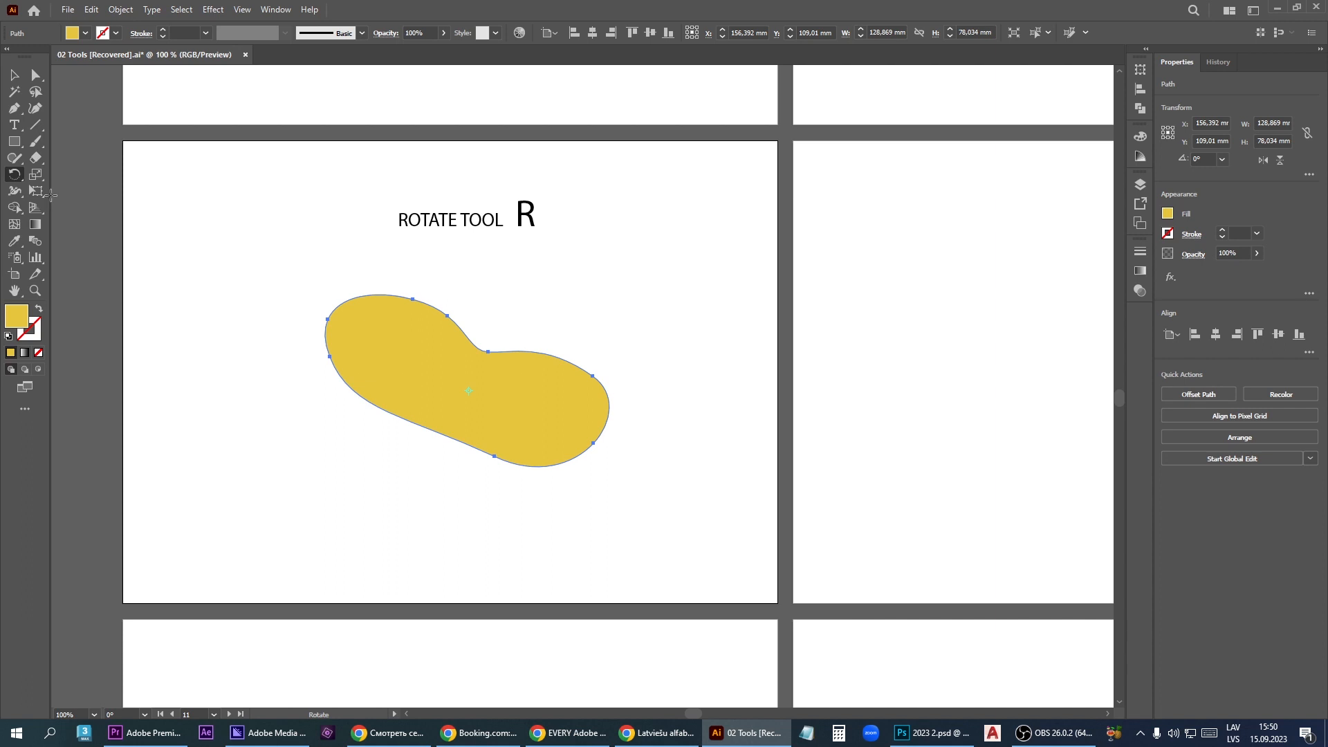
- Rotate the yellow shape on the Rotate artboard freehand about different reference points, including a constrained -90° turn and back
click(18, 178)
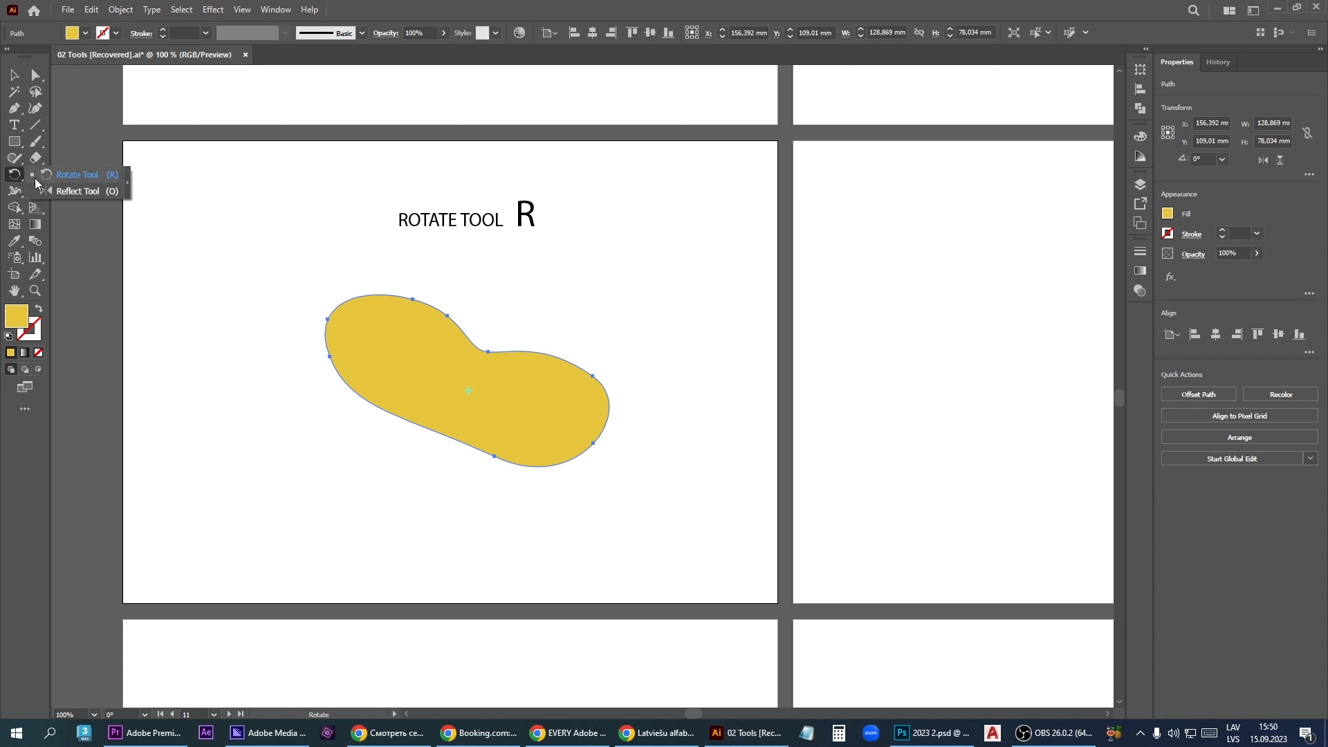
click(77, 175)
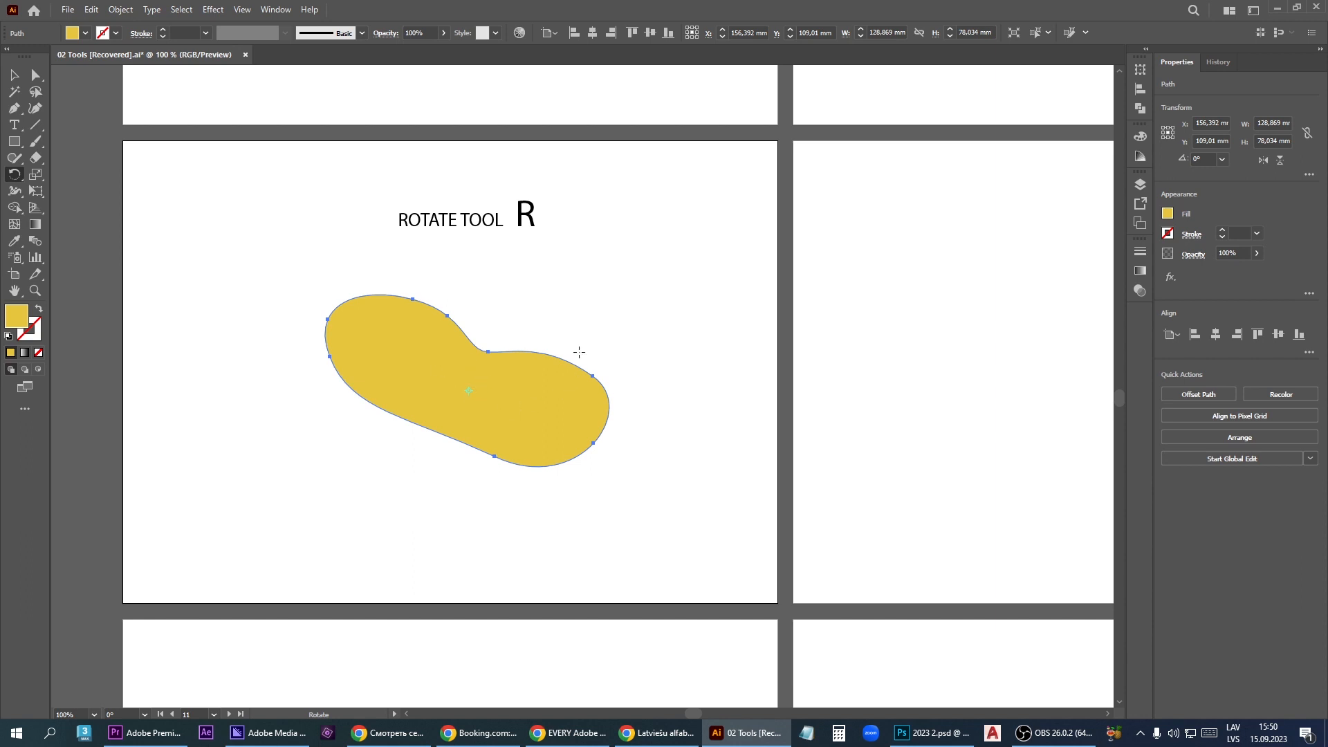
drag(576, 332, 541, 349)
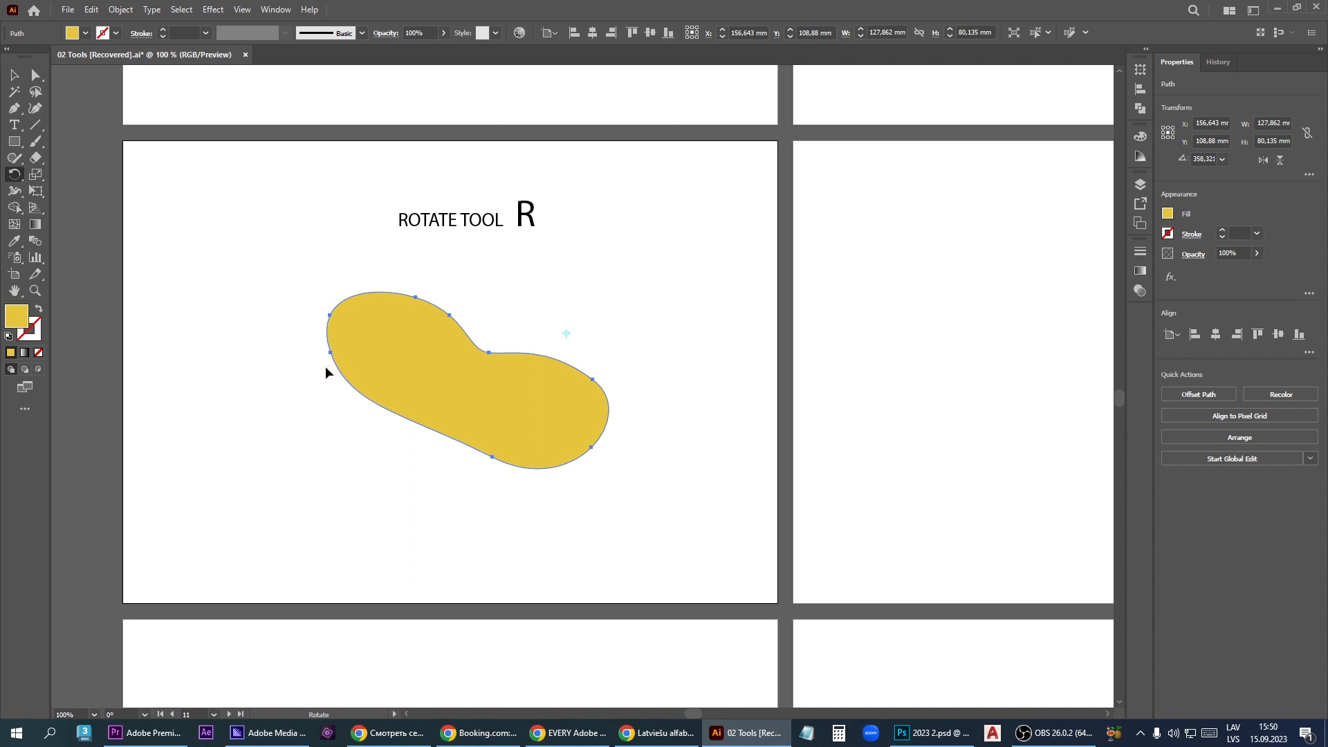
mouse_move(323, 367)
mouse_down()
mouse_move(385, 442)
mouse_move(591, 461)
mouse_move(603, 296)
mouse_move(469, 260)
mouse_move(423, 305)
mouse_move(428, 341)
mouse_up()
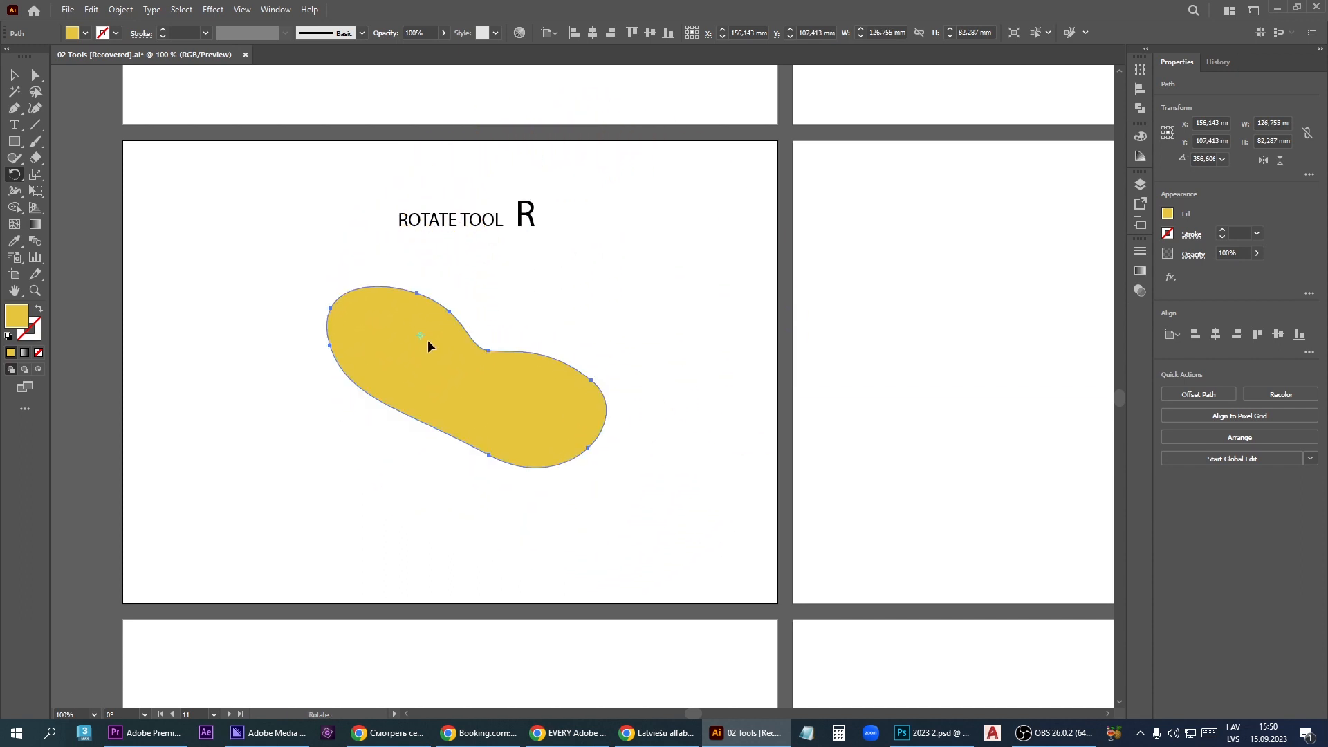
drag(618, 375, 413, 476)
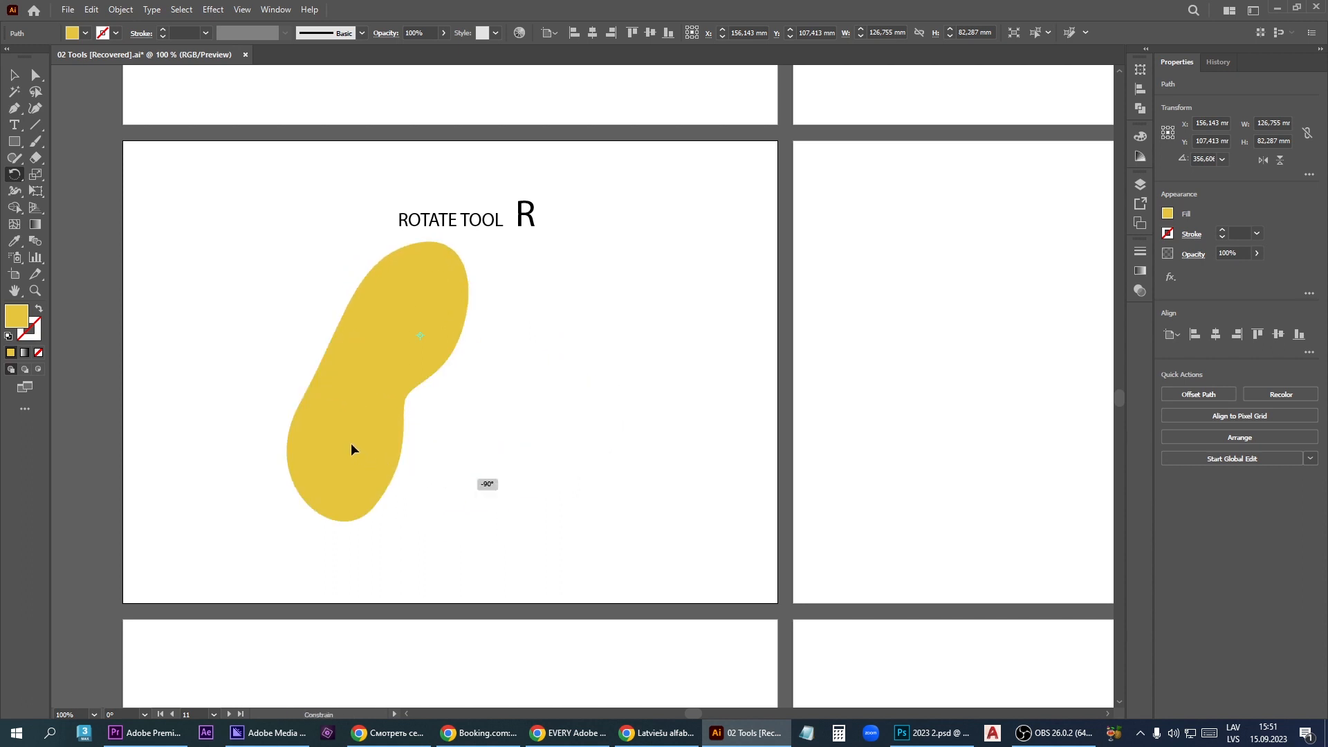
drag(351, 444, 563, 368)
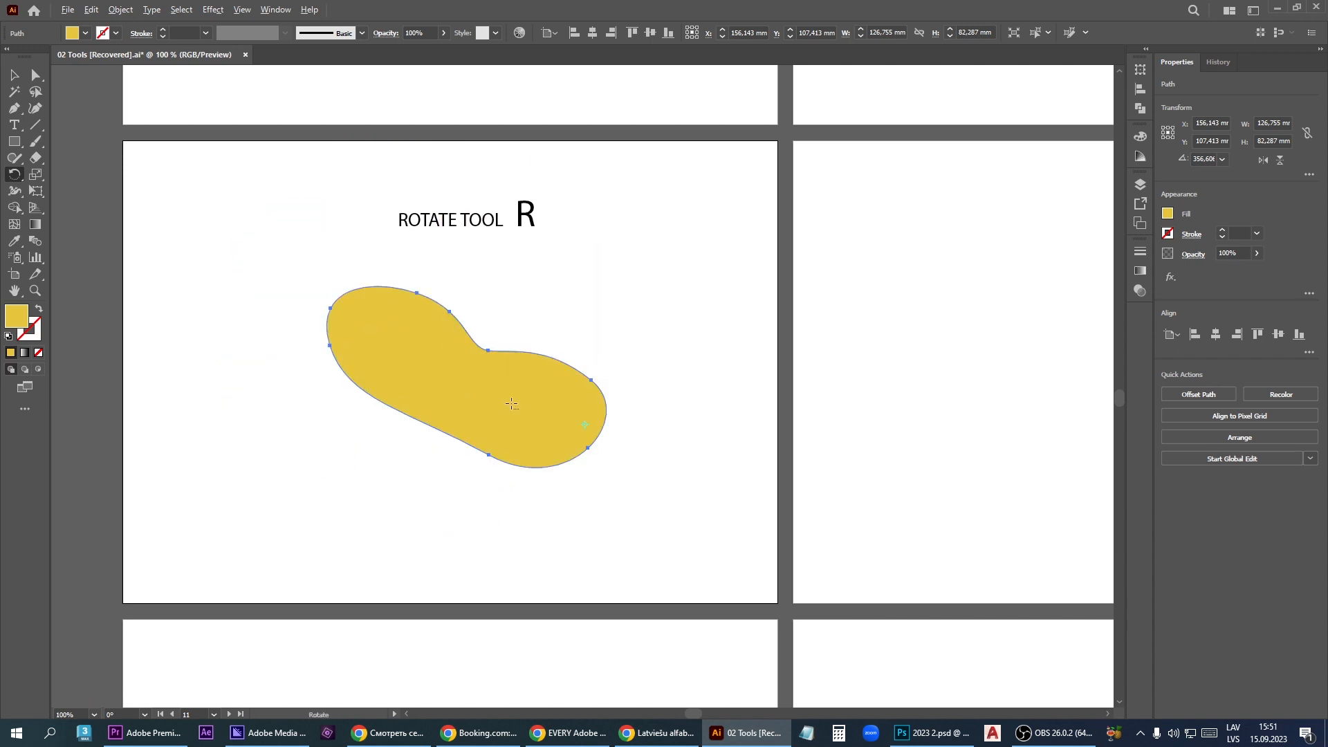
- Rotate the yellow shape by an exact angle of 228° about a reference point inside its lower half
alt+click(512, 404)
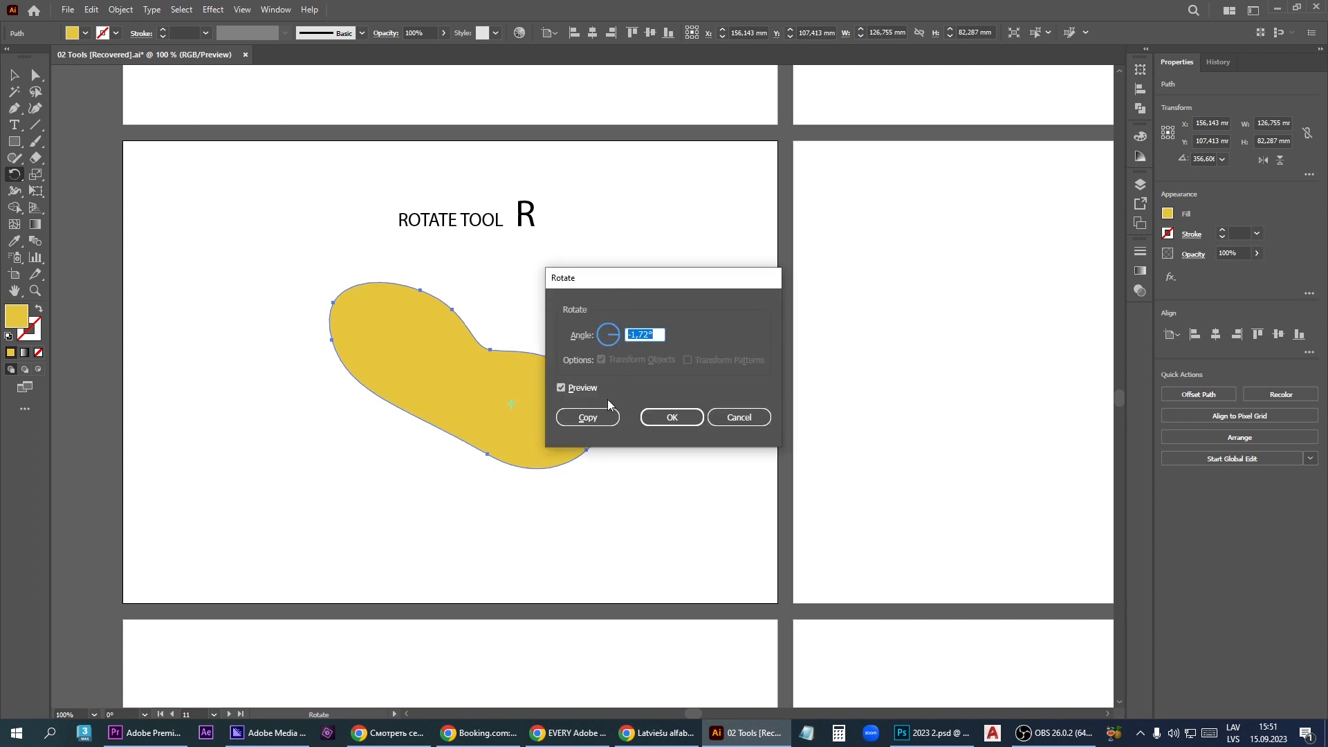
click(605, 337)
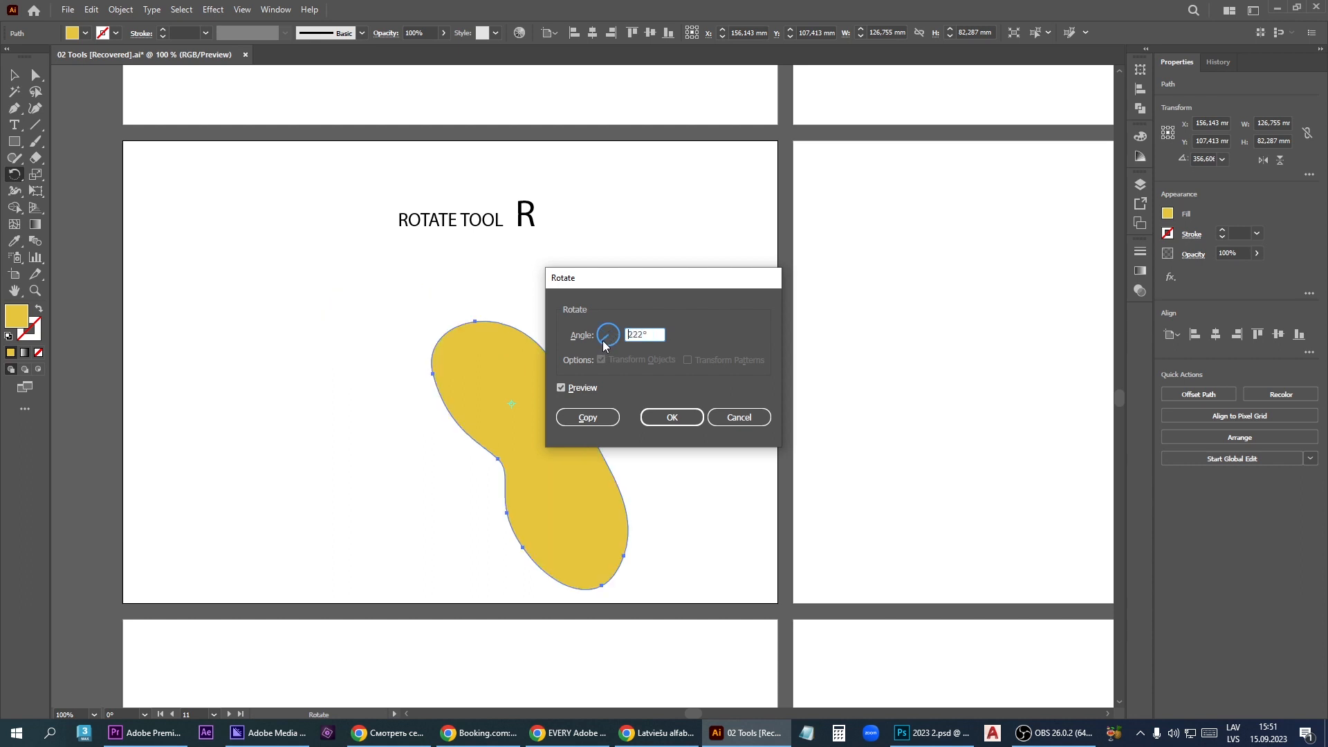
click(604, 340)
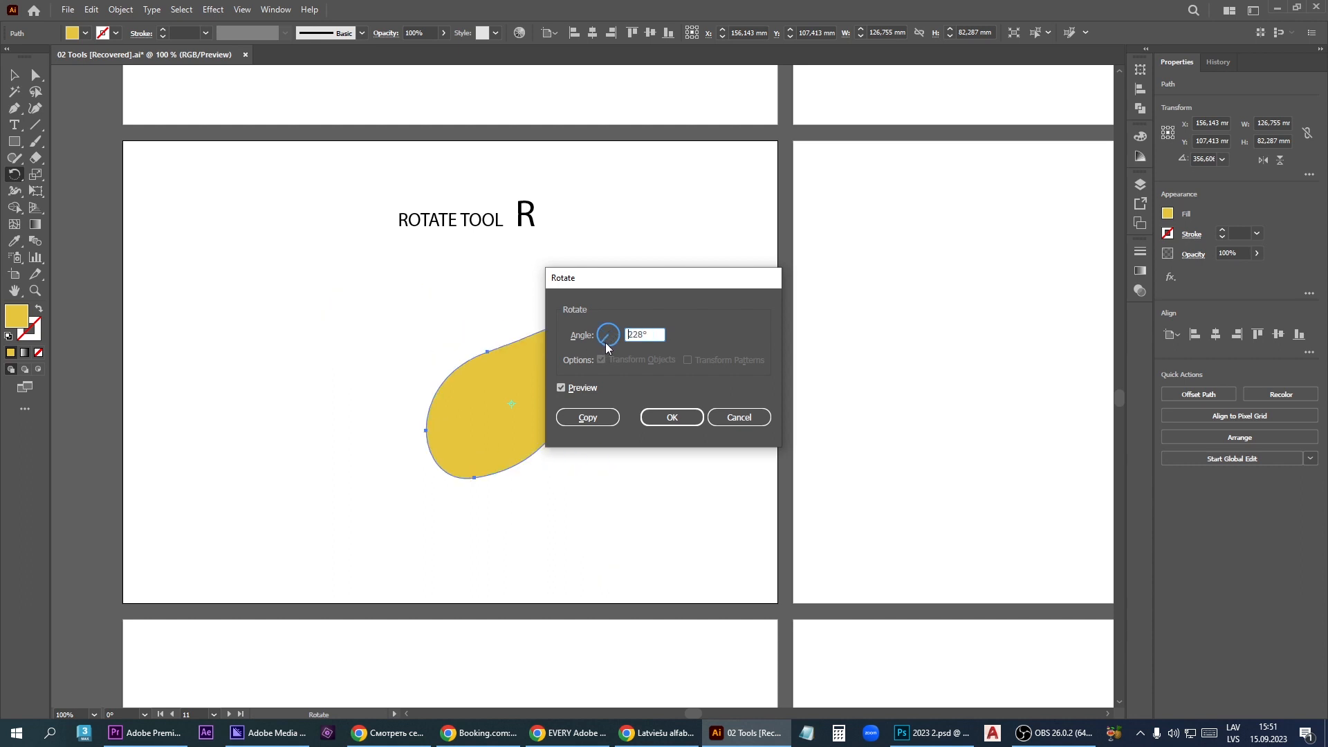
click(666, 424)
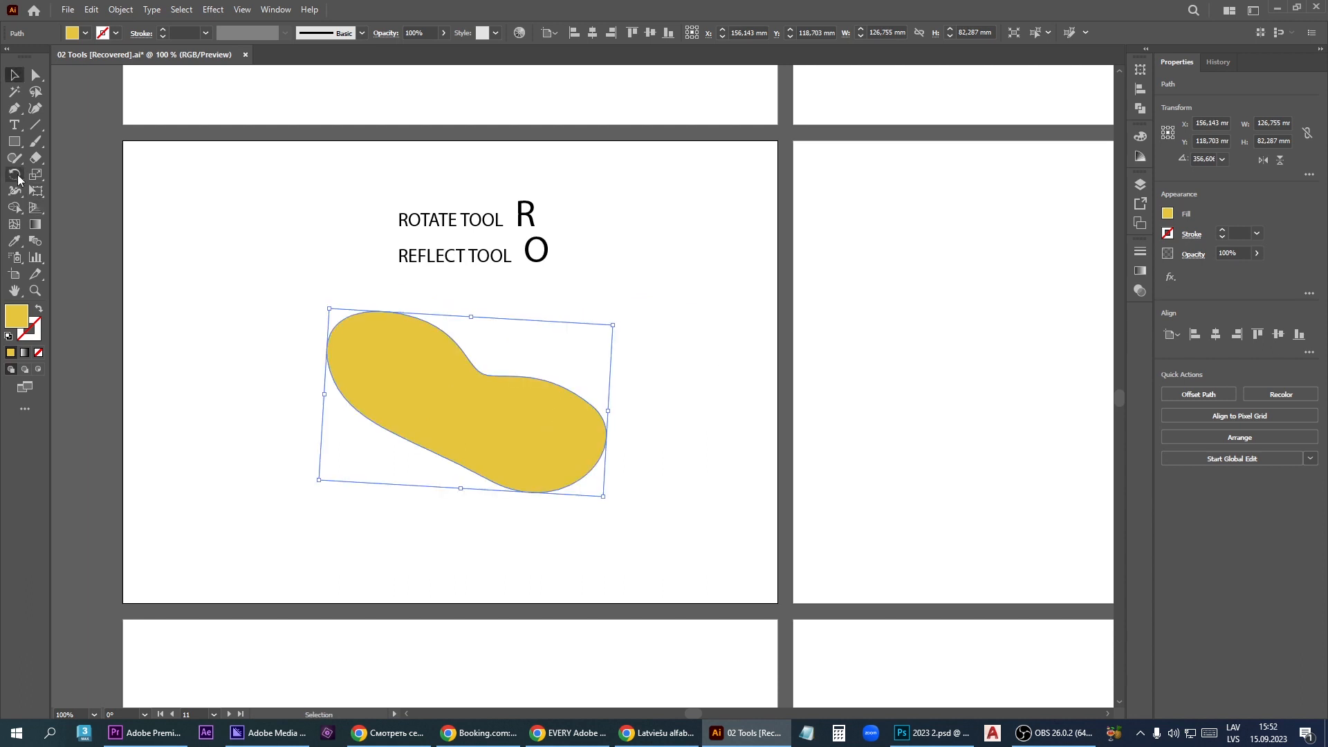
- Mirror the yellow shape freehand about different reference points with the Reflect tool
drag(18, 174, 108, 192)
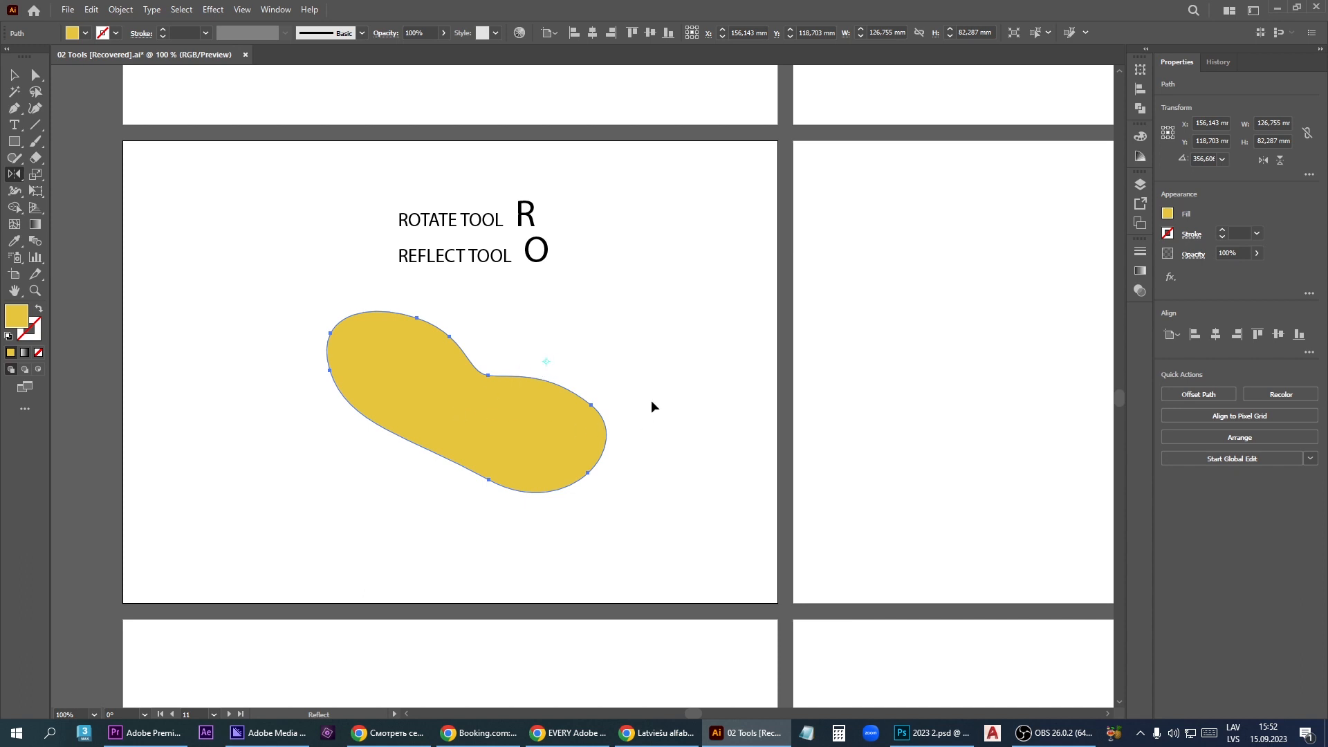
drag(624, 379, 624, 379)
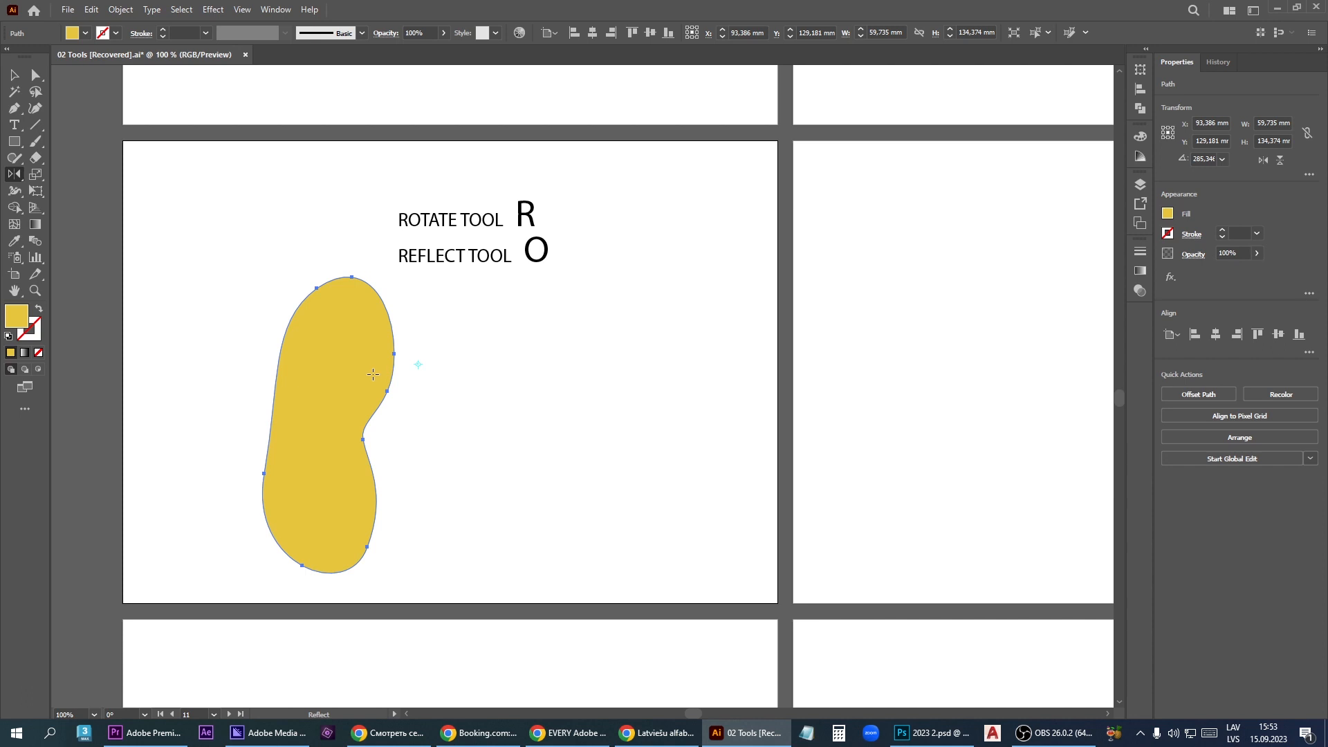
drag(372, 372, 518, 408)
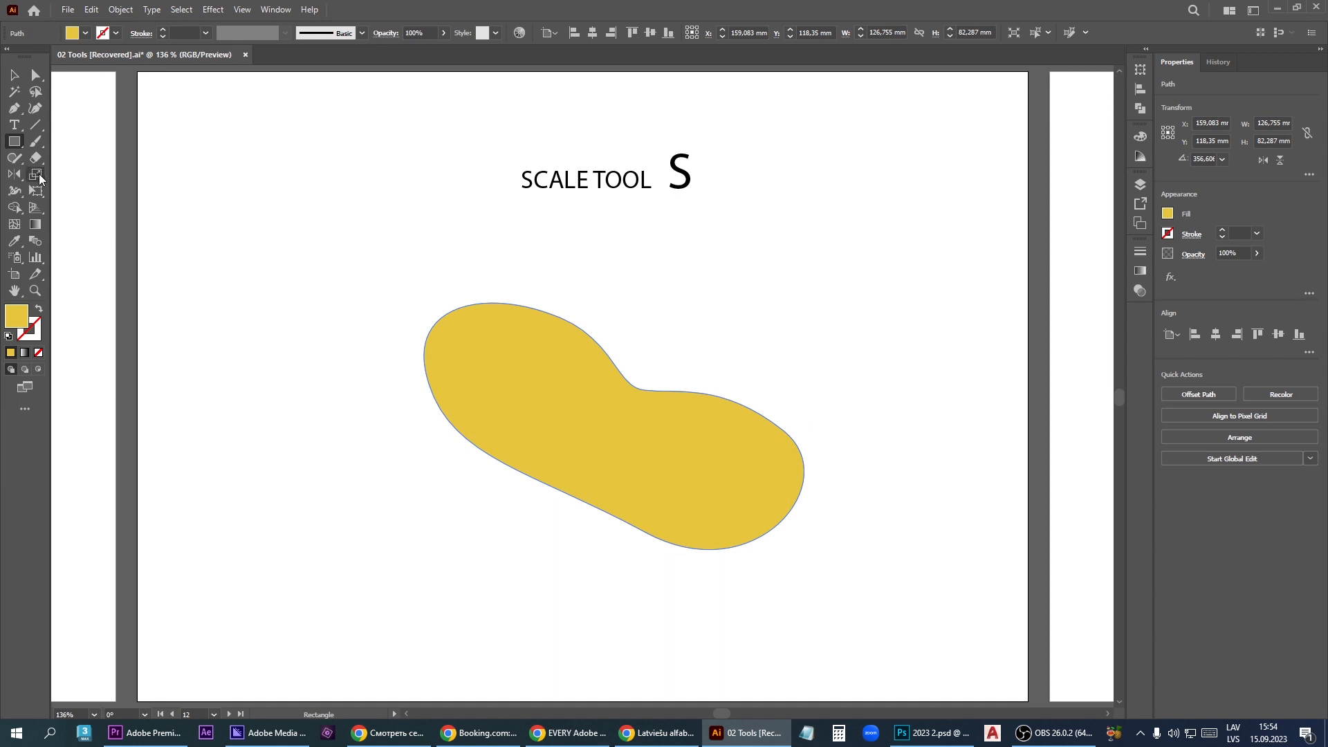
- Scale the yellow shape on the Scale artboard freehand to about 95.6% with the Scale tool
drag(39, 173, 127, 182)
drag(716, 425, 633, 301)
- Create a copy of the yellow shape scaled uniformly to 15.623% about a point inside it, and move the small copy left
alt+click(509, 414)
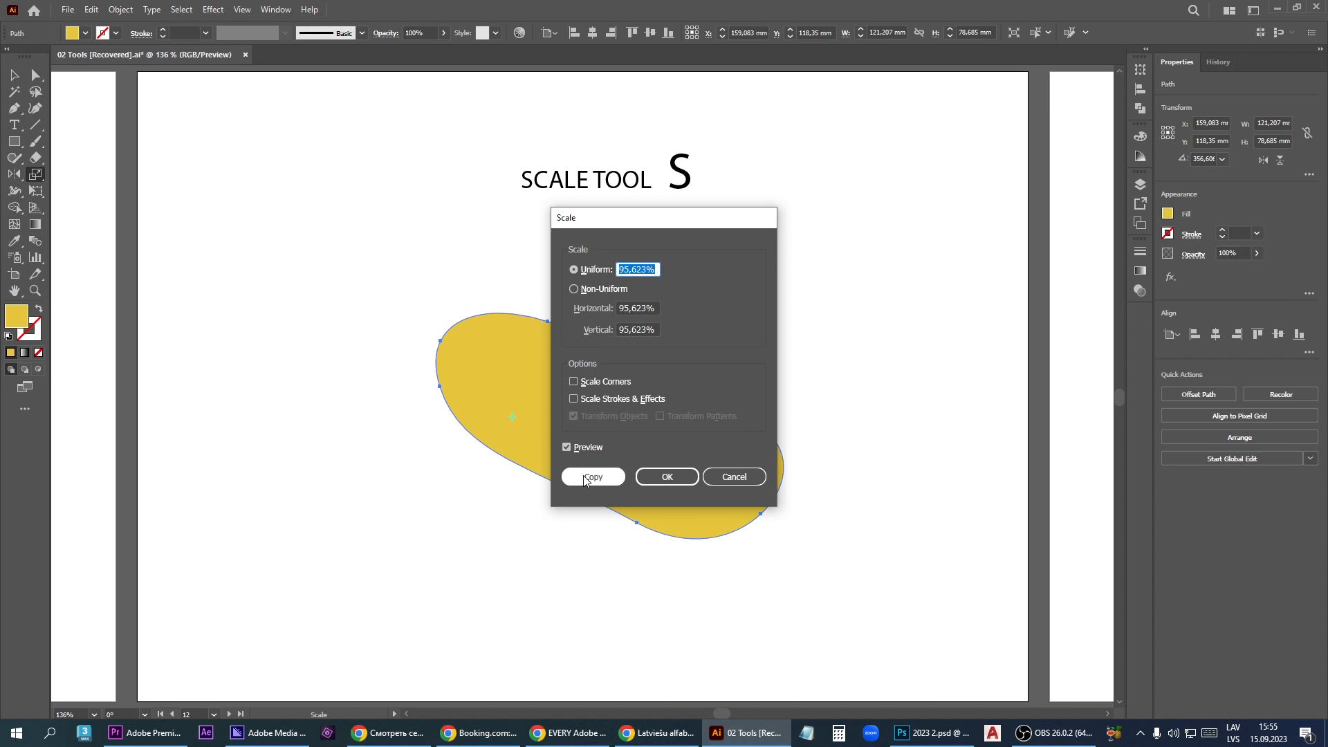
text(1)
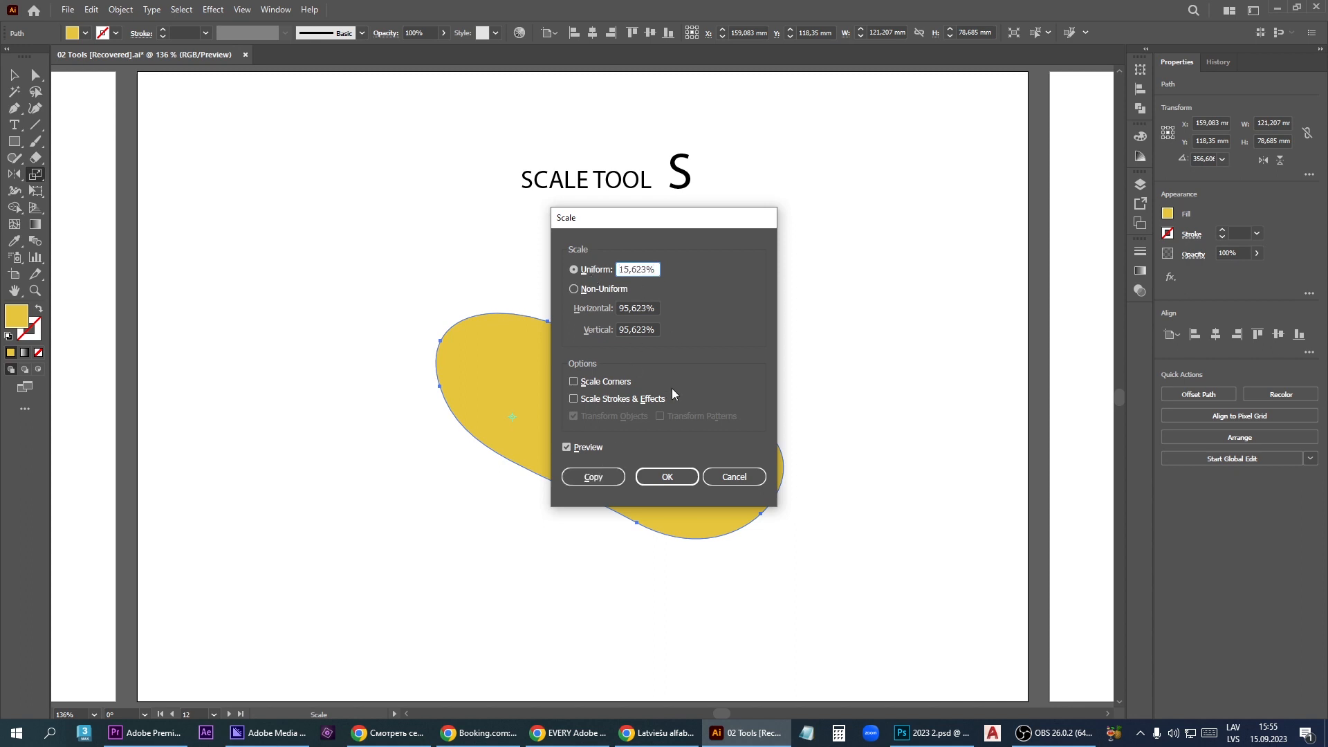
click(600, 480)
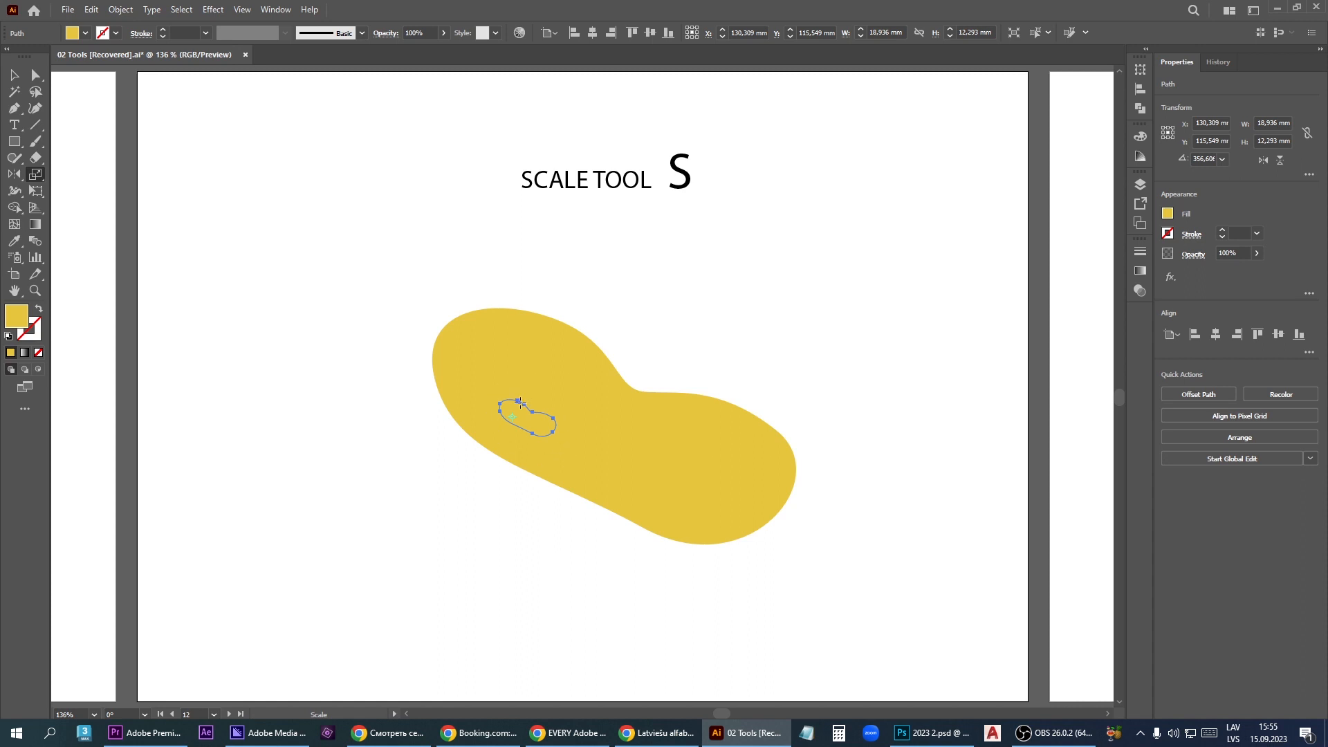
key(v)
drag(546, 429, 430, 432)
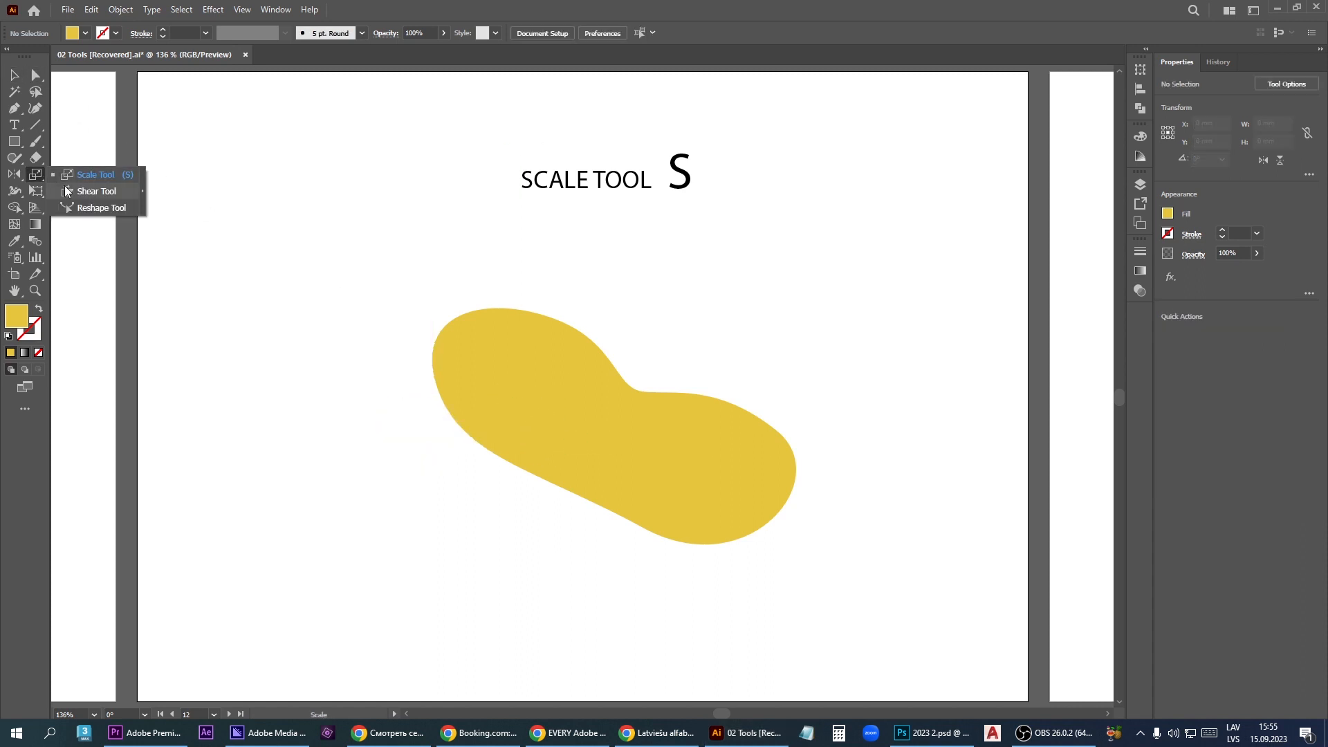
- Draw a yellow square about 72.6 mm wide in the middle of the Scale artboard for the Shear tool
click(92, 194)
drag(469, 301, 687, 520)
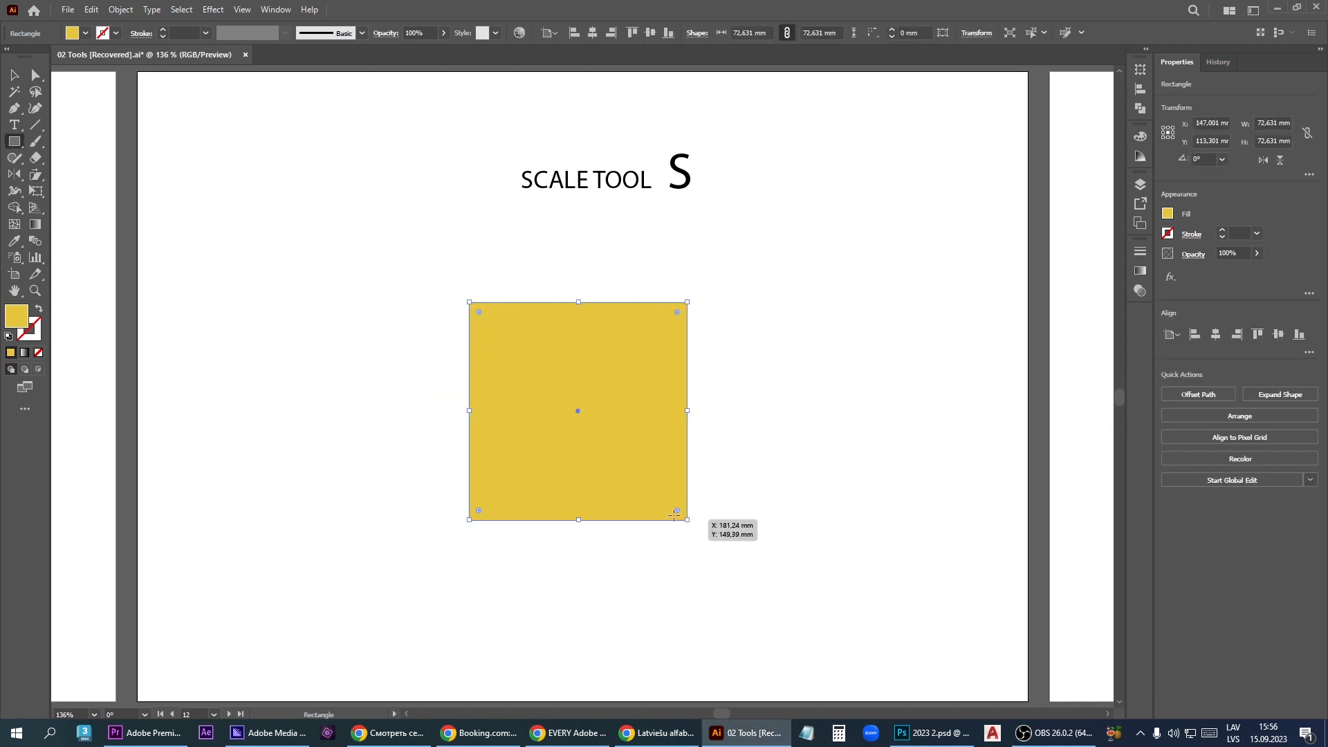
- Try shearing the yellow square from the middle of its upper edge with the Shear tool, and undo it
click(36, 175)
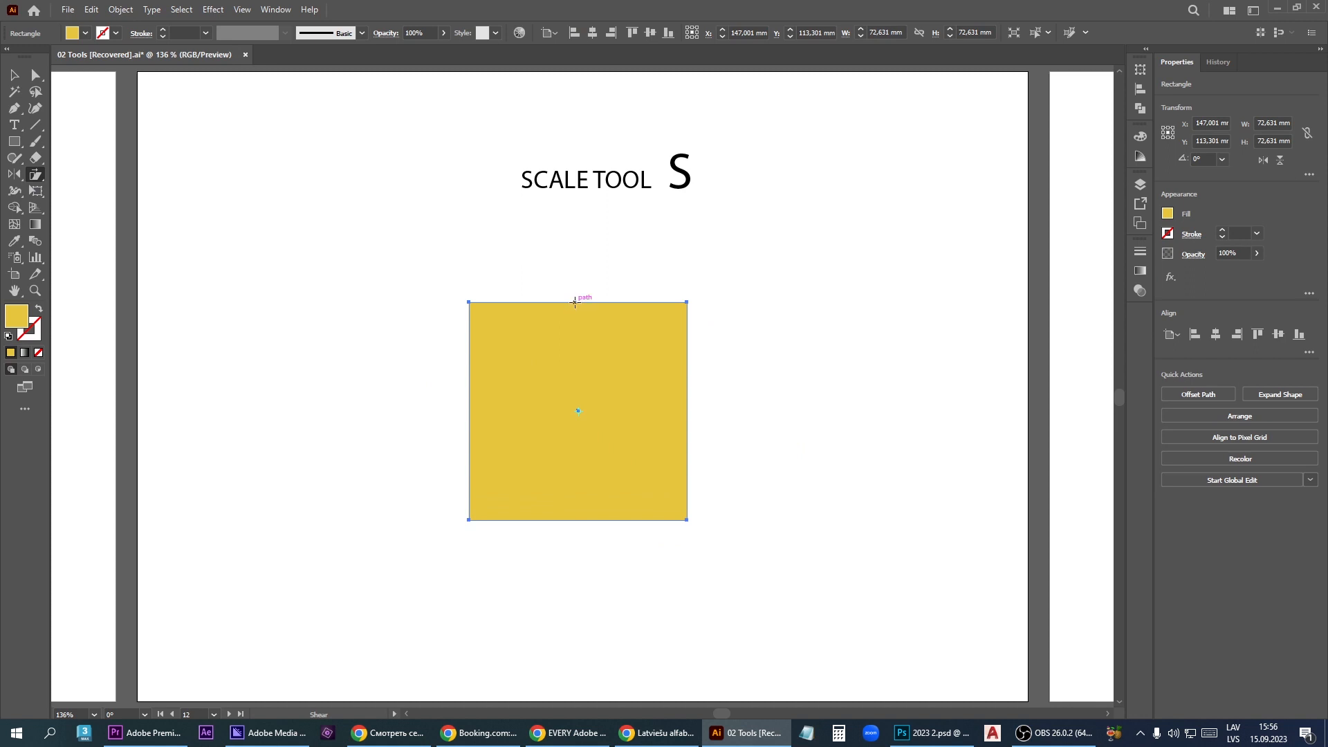
mouse_move(581, 298)
mouse_down()
mouse_move(675, 298)
mouse_move(486, 299)
mouse_move(674, 317)
mouse_move(579, 310)
mouse_up()
key(ctrl+z)
- Shear the yellow square freehand, and create a further sheared copy with the shear axis angle set to 157°
drag(689, 289, 465, 326)
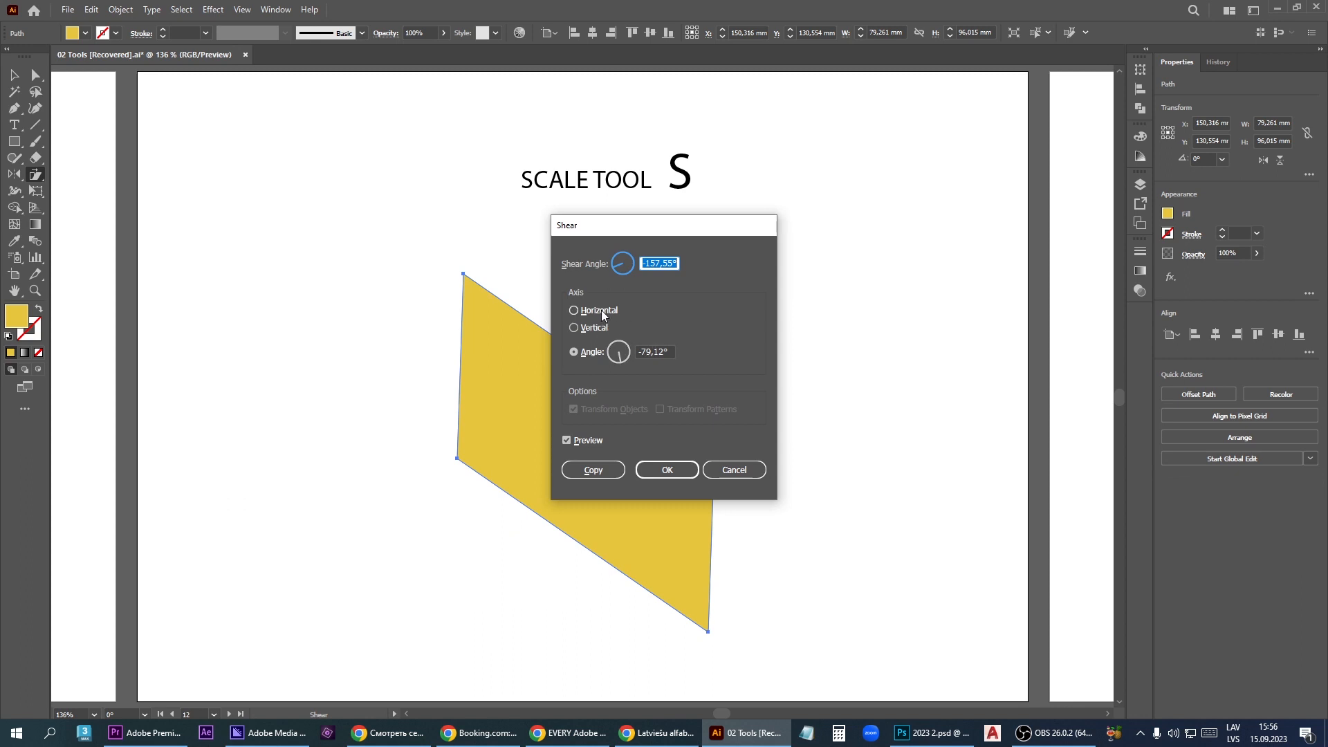
click(610, 351)
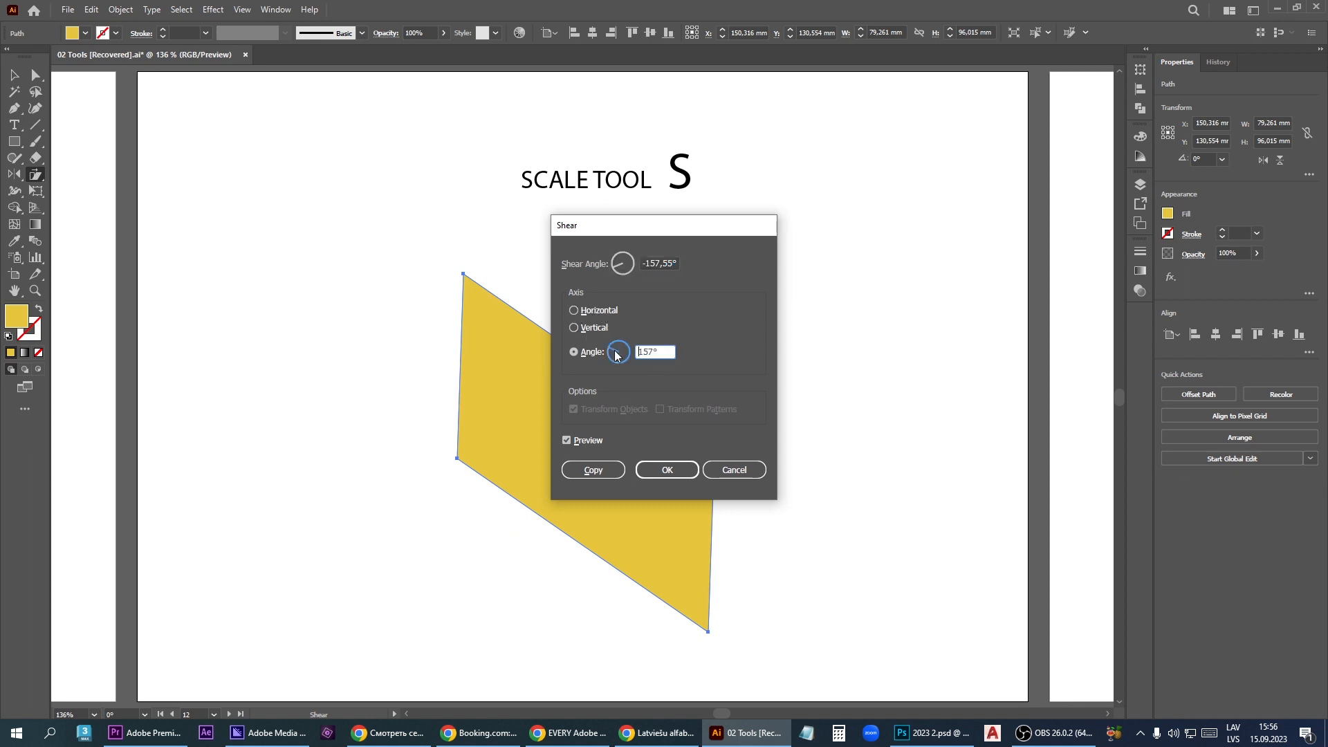
click(589, 468)
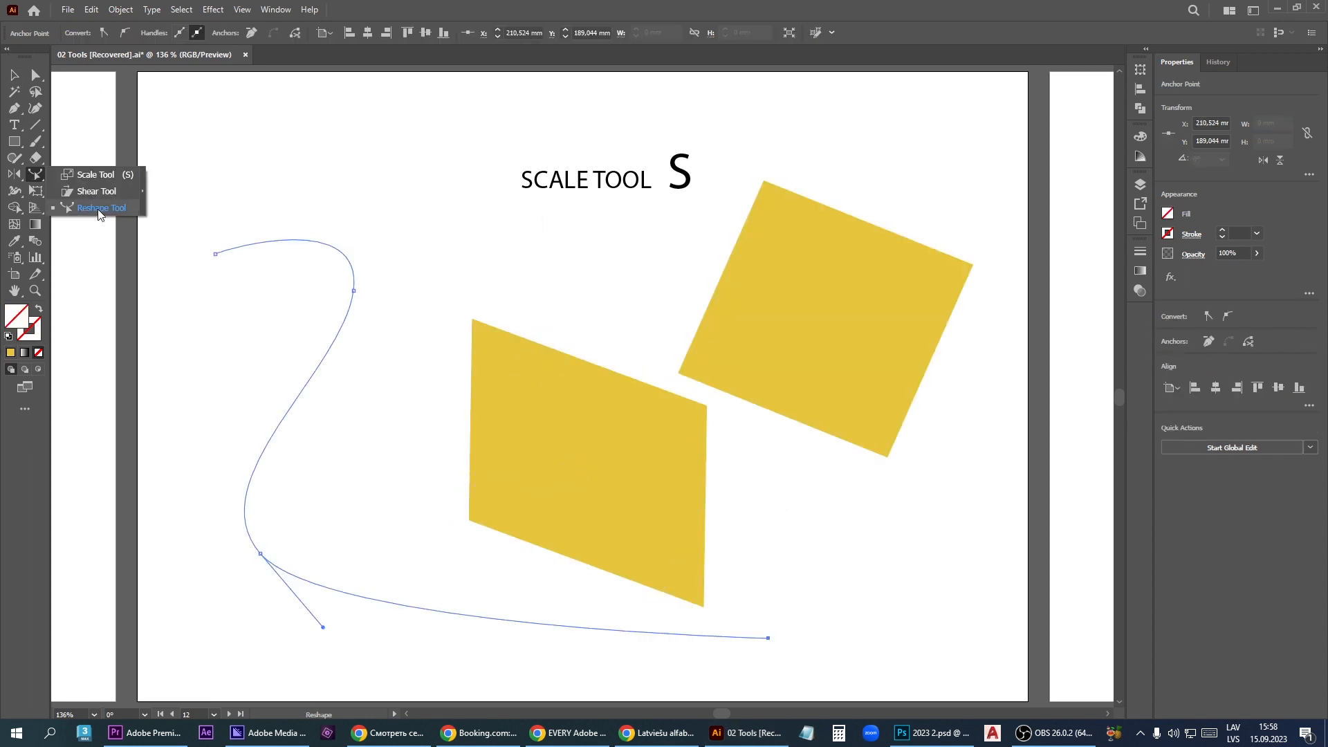
- Pull the middle of the open curve's left bend to the right with the Reshape tool
click(98, 208)
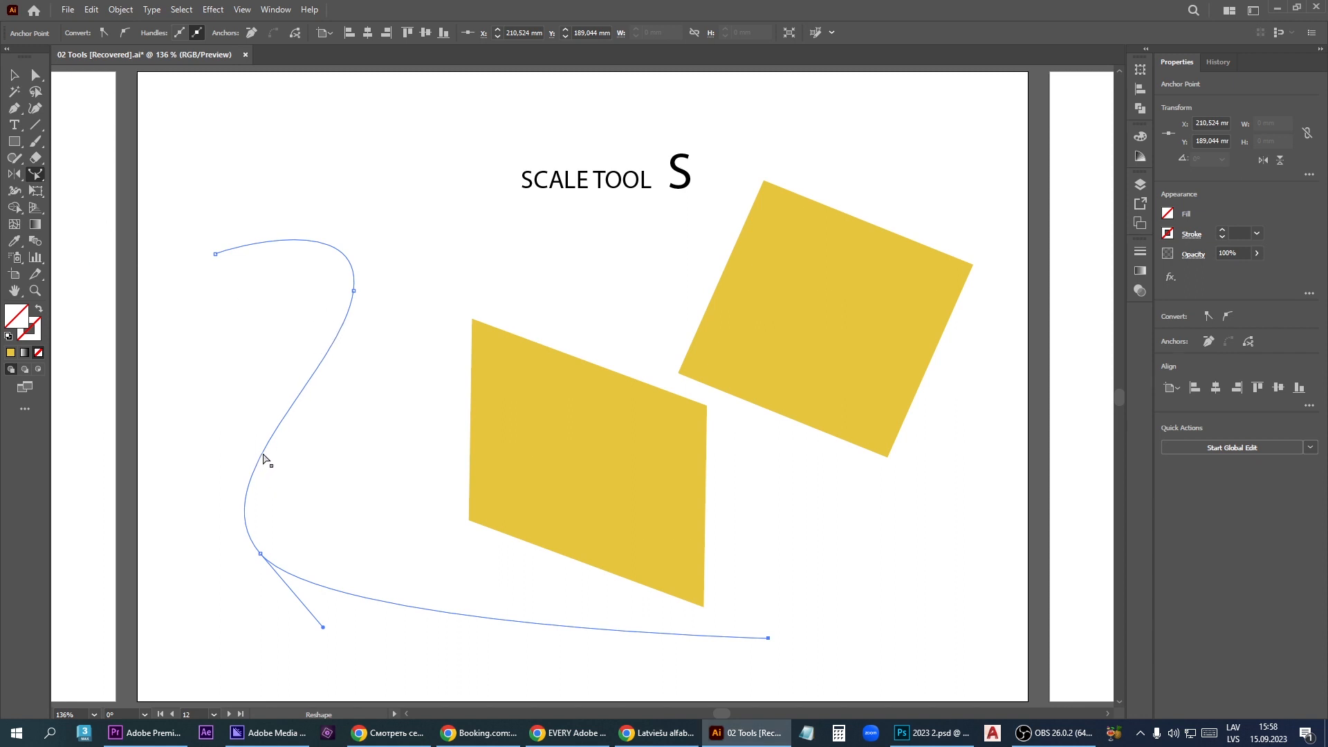
drag(263, 458, 309, 474)
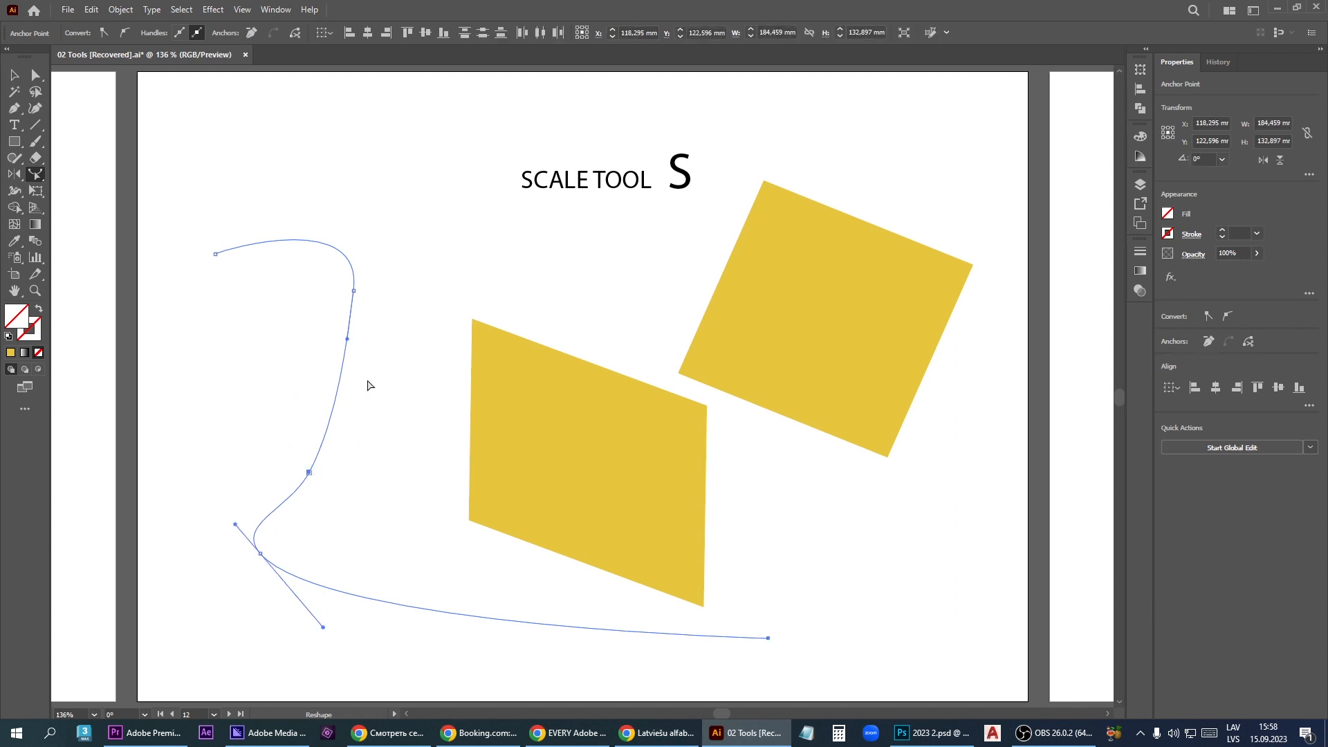
- Reshape the upper part of the open curve by pulling its bend outward, moving its upper end up and left, and lowering its crest
drag(346, 359, 401, 346)
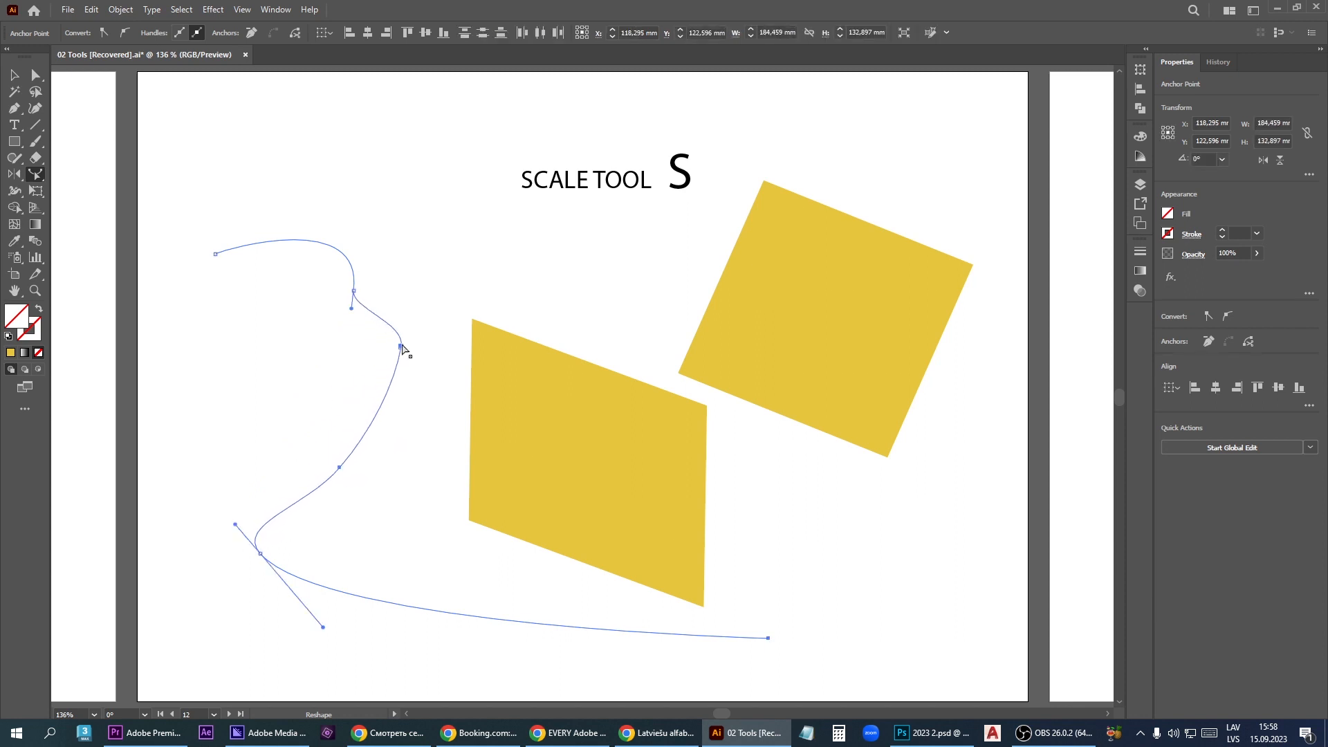
drag(354, 297, 352, 203)
drag(229, 249, 187, 202)
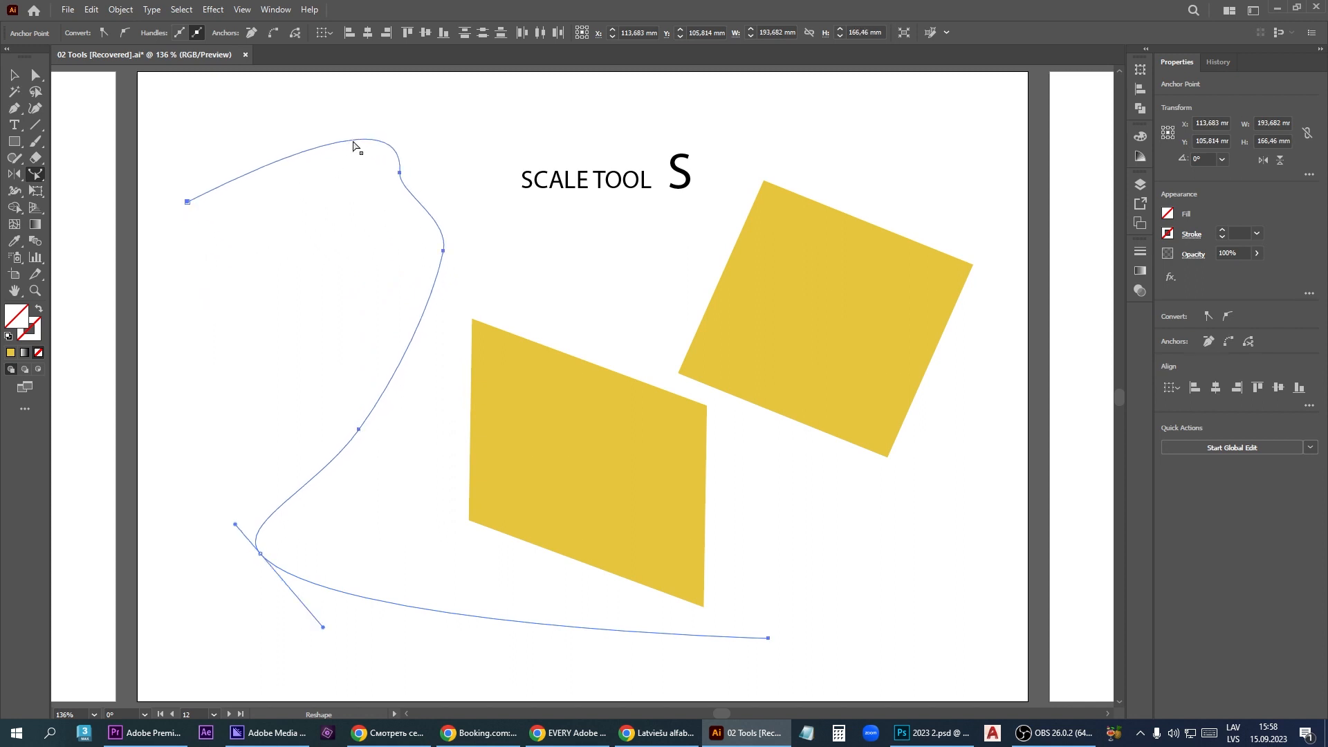
drag(353, 141, 249, 296)
- Bend the open curve's lower branch into a wave, pulling two points upward and one near its end downward with the Reshape tool
drag(401, 605, 434, 573)
drag(632, 611, 627, 652)
drag(514, 622, 545, 596)
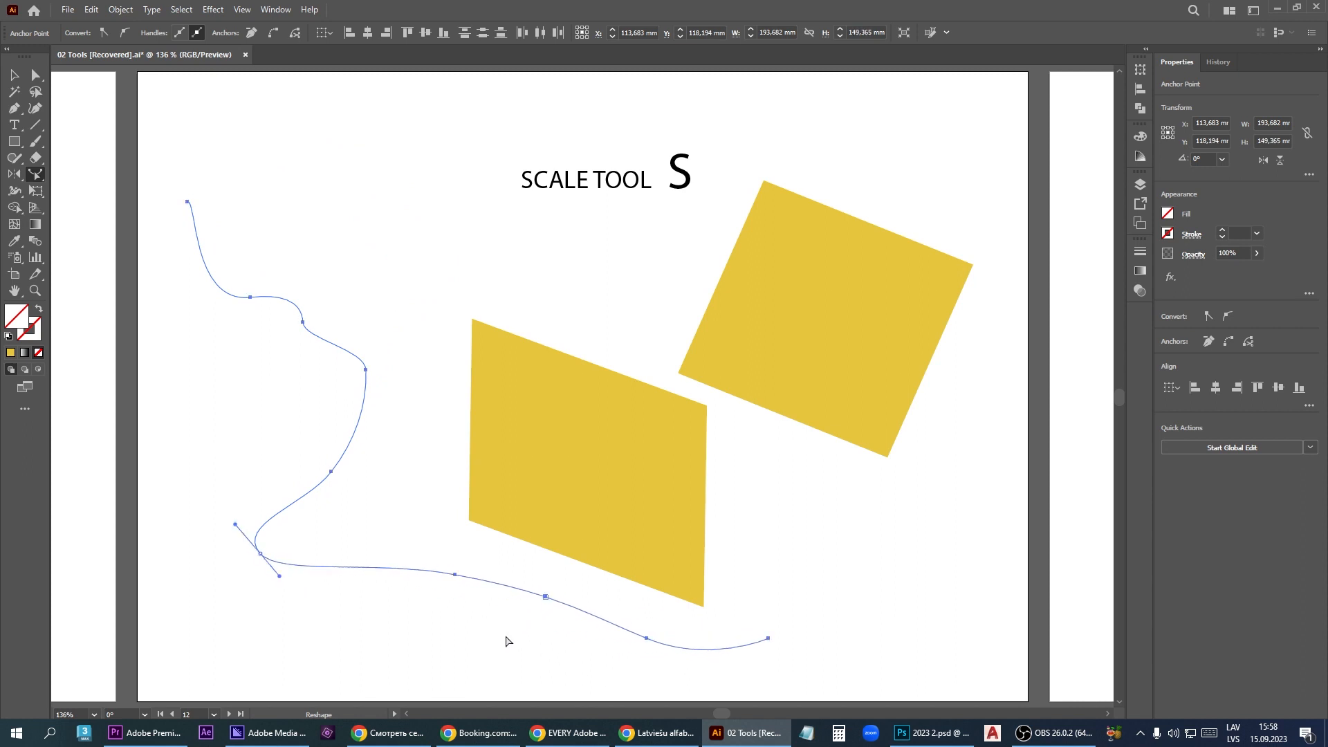
- Reshape the open curve's right-hand bend further, adding a point on its side and one on the slope above it
click(422, 456)
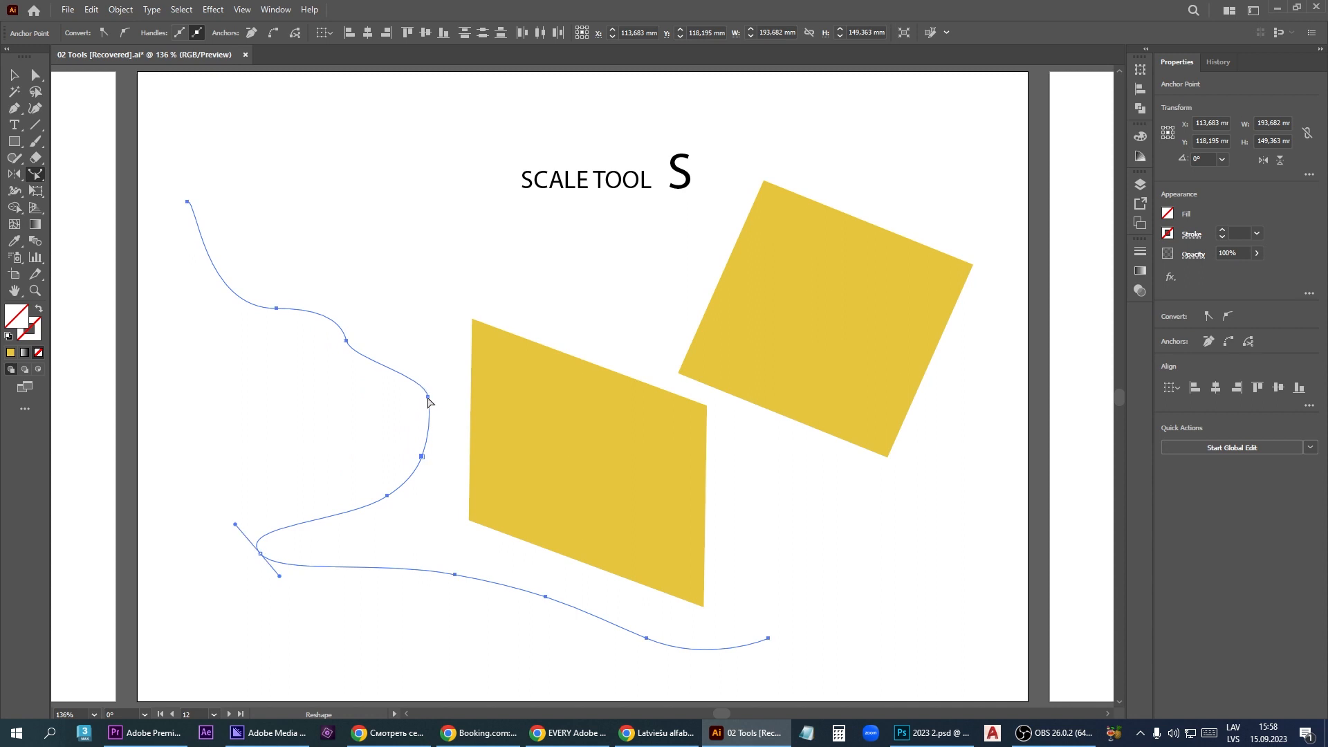
drag(429, 399, 358, 430)
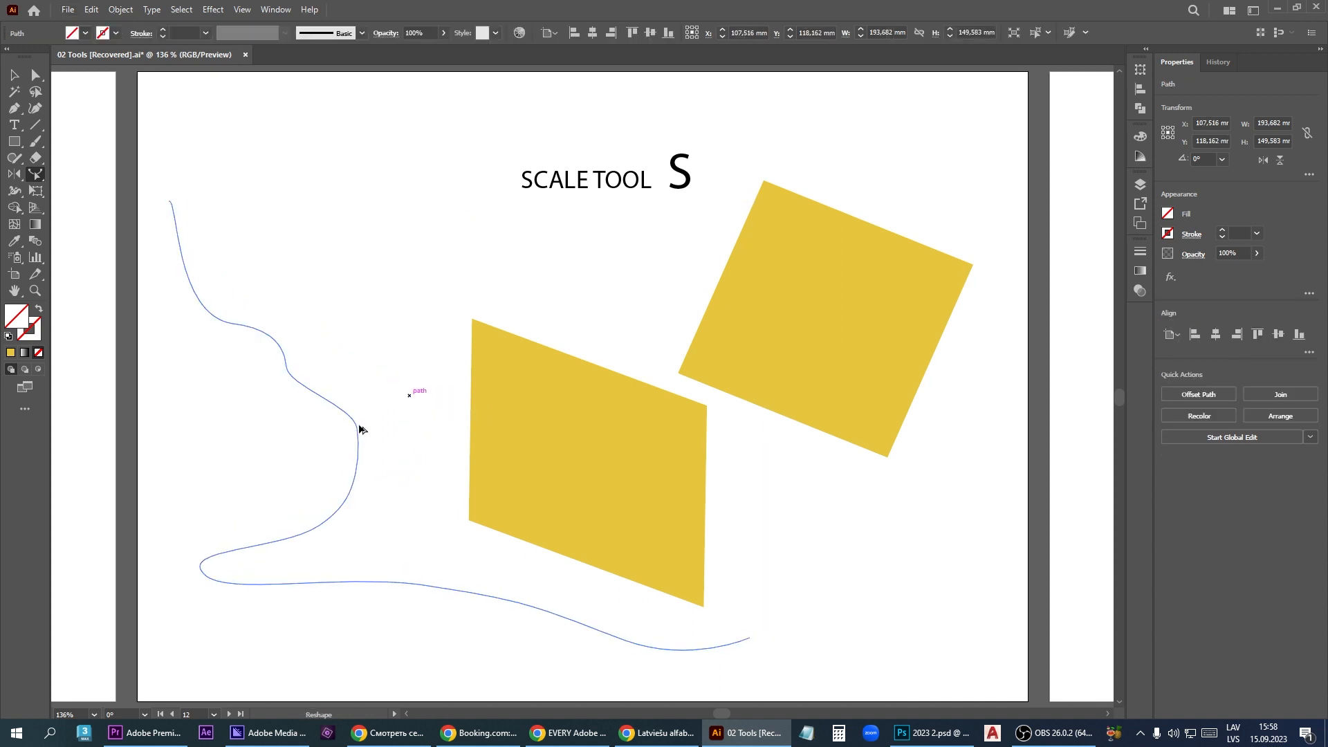
mouse_move(359, 430)
mouse_down()
mouse_move(409, 355)
mouse_move(373, 430)
mouse_move(370, 358)
mouse_up()
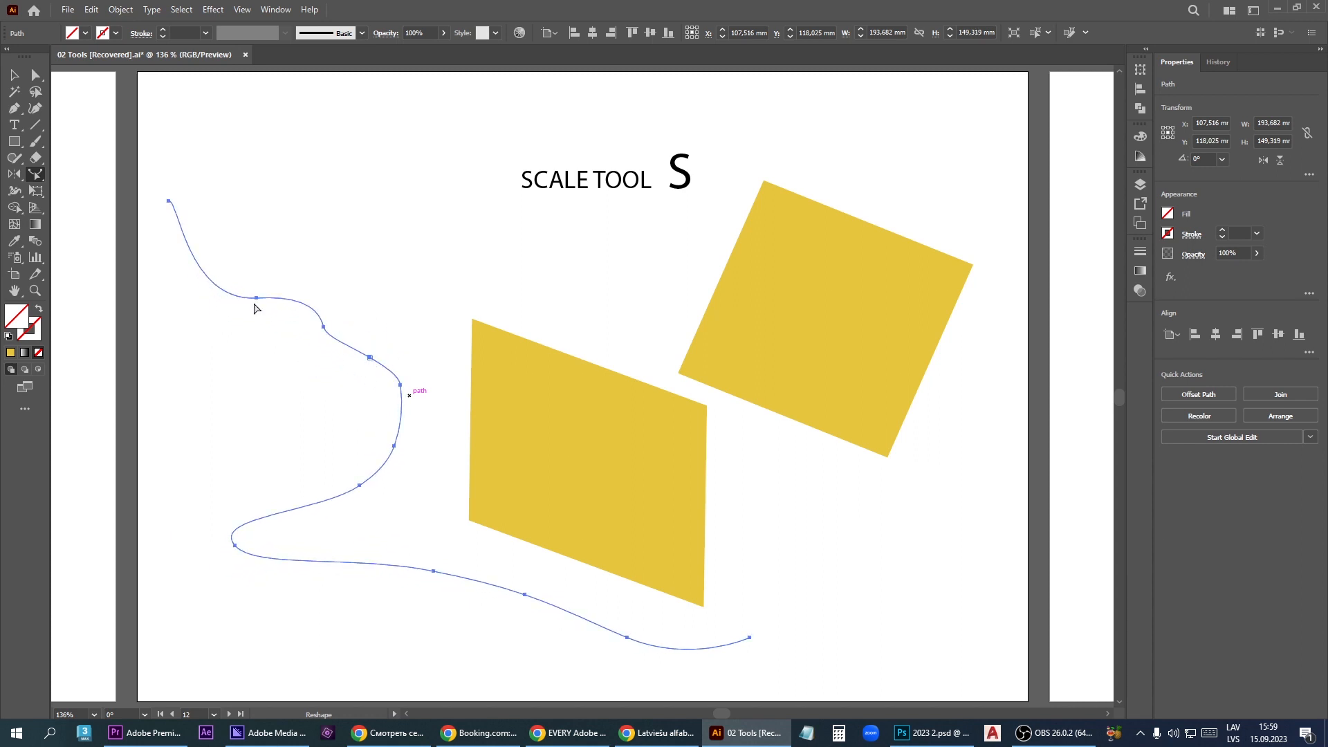
mouse_move(266, 300)
mouse_down()
mouse_move(273, 312)
mouse_move(262, 299)
mouse_up()
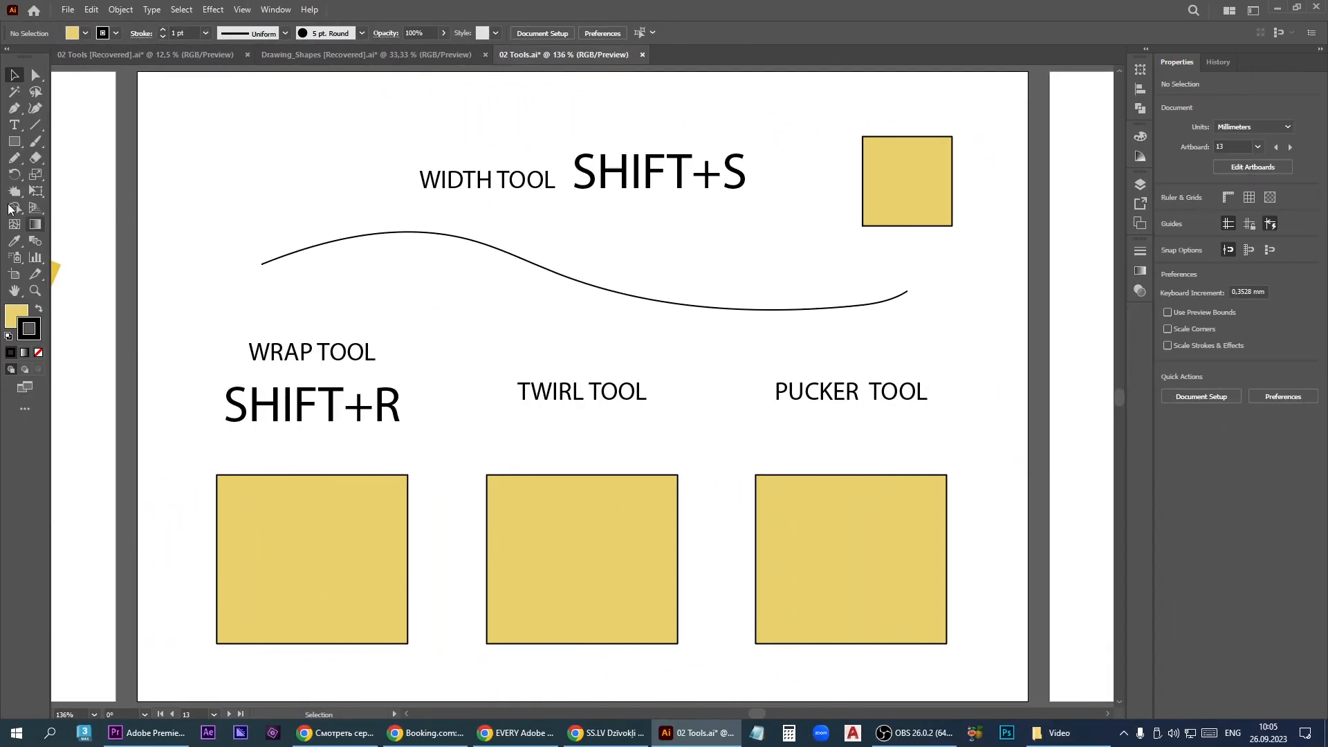
- Select the wavy black line below the Width Tool heading and activate the Width tool for it
click(14, 192)
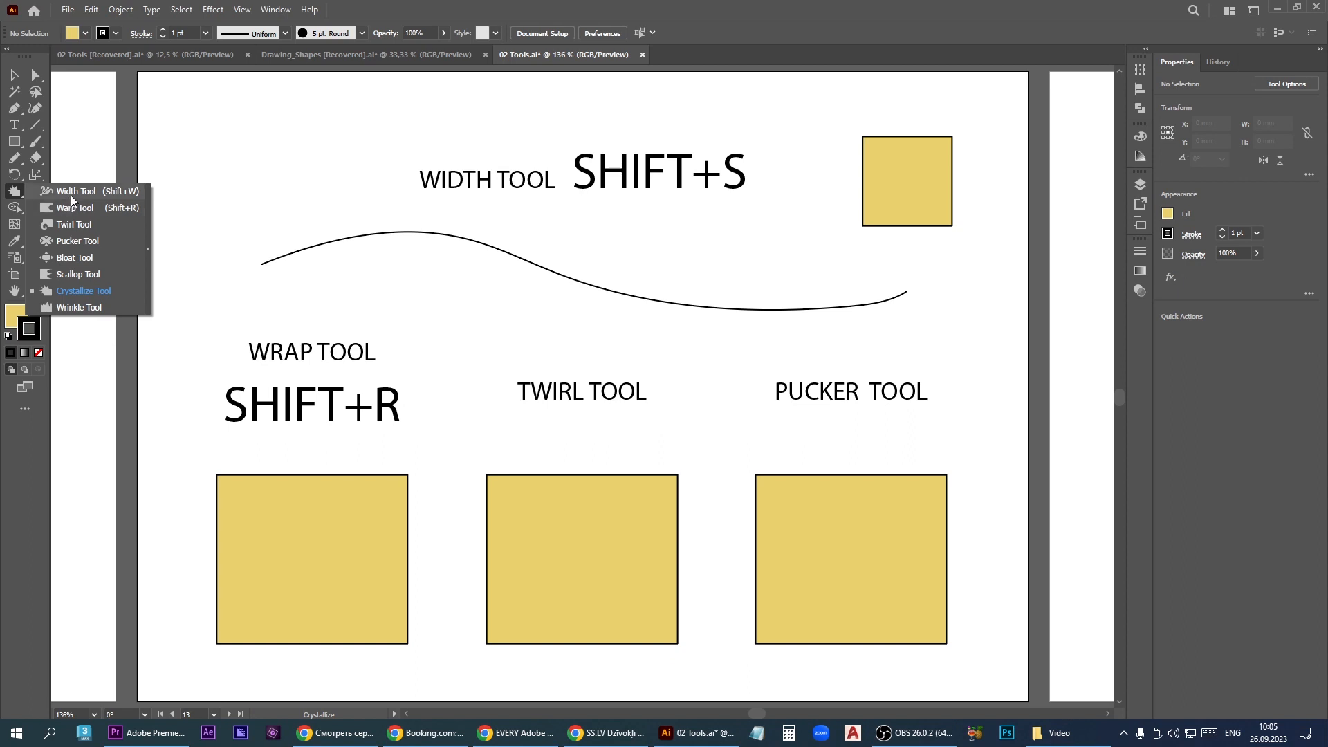
click(74, 197)
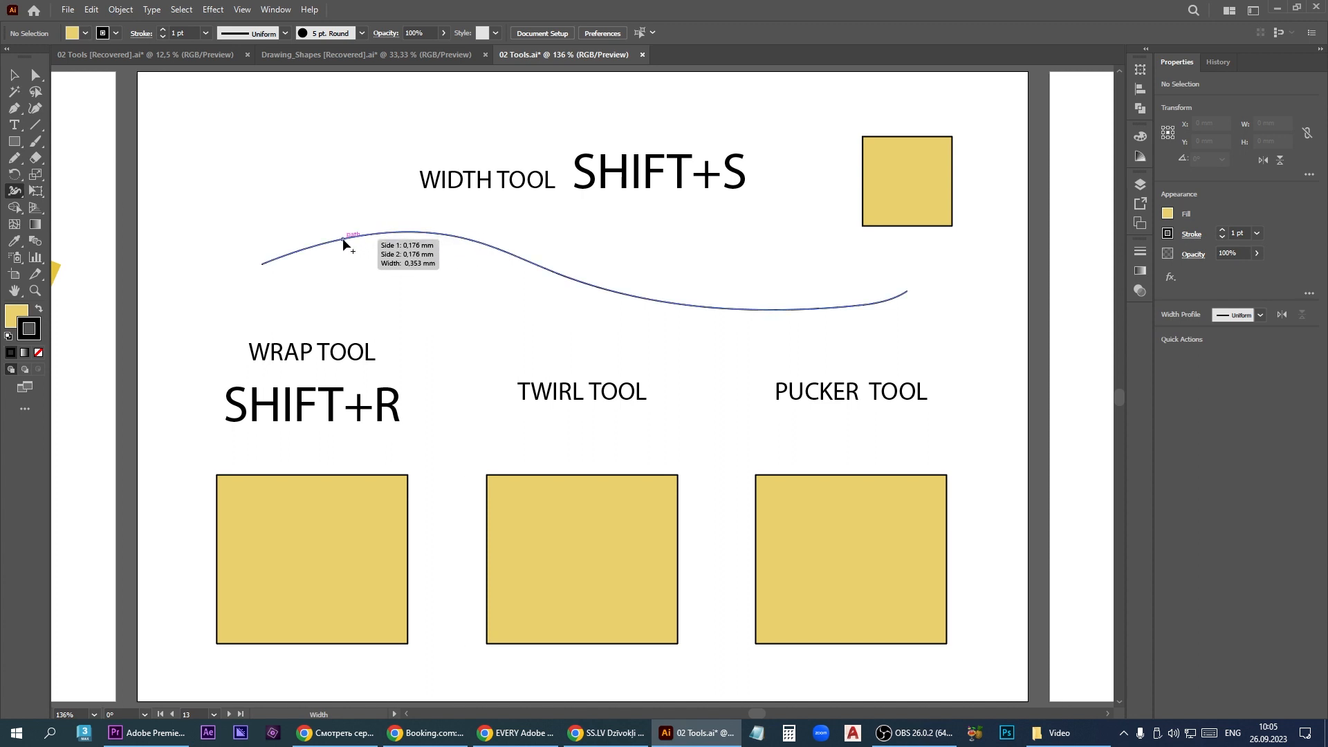
click(14, 75)
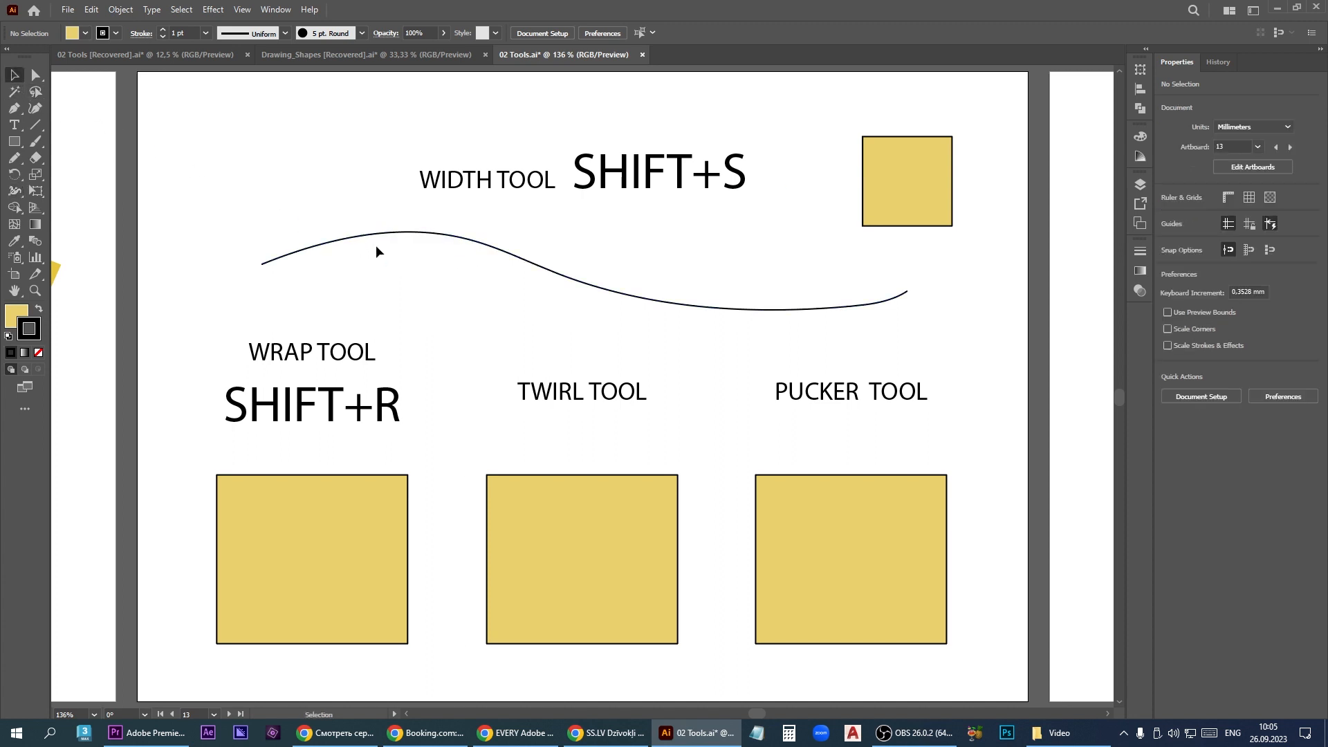
click(355, 235)
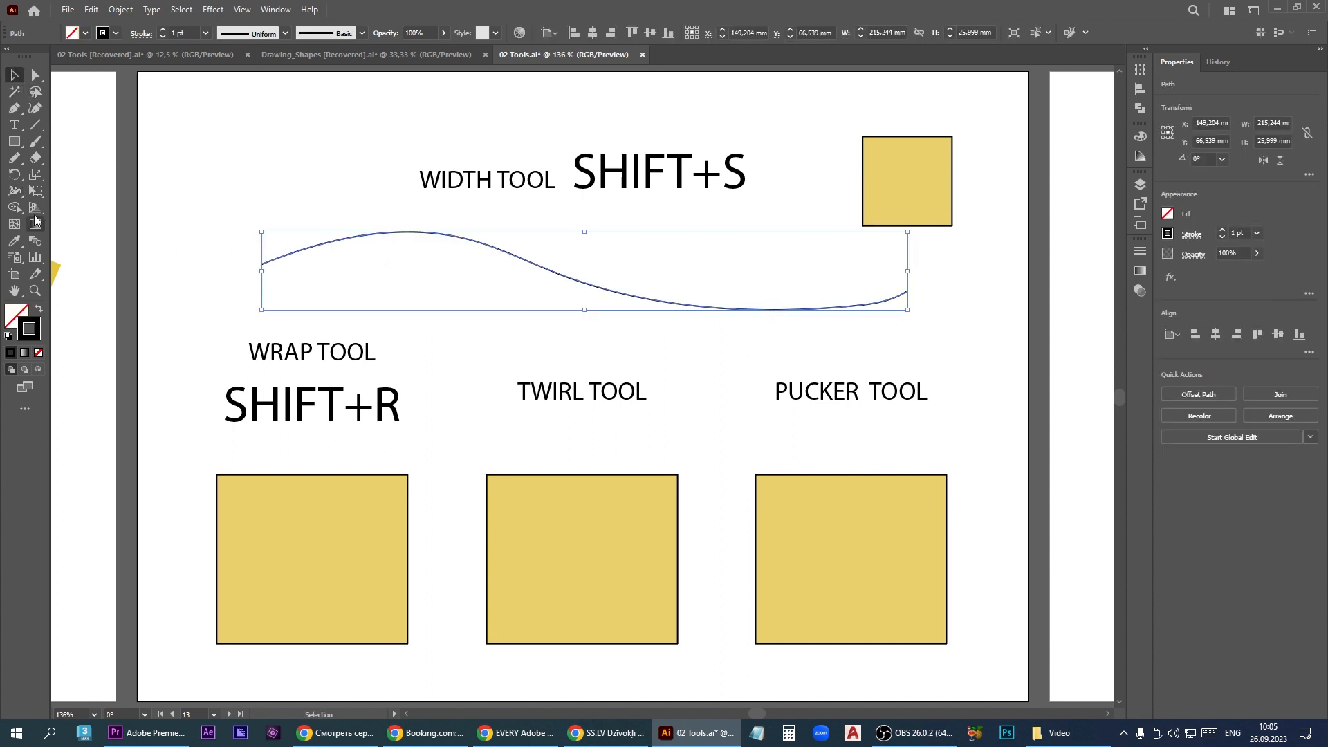
click(15, 193)
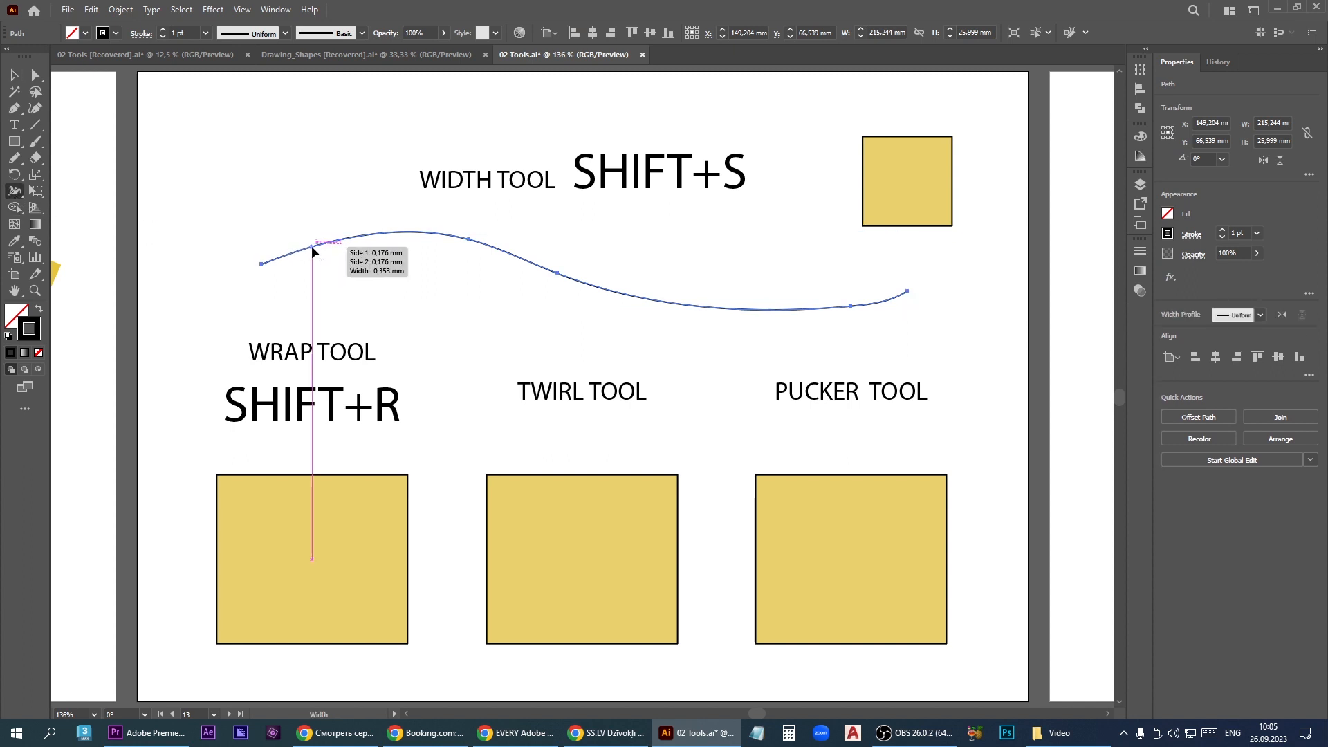
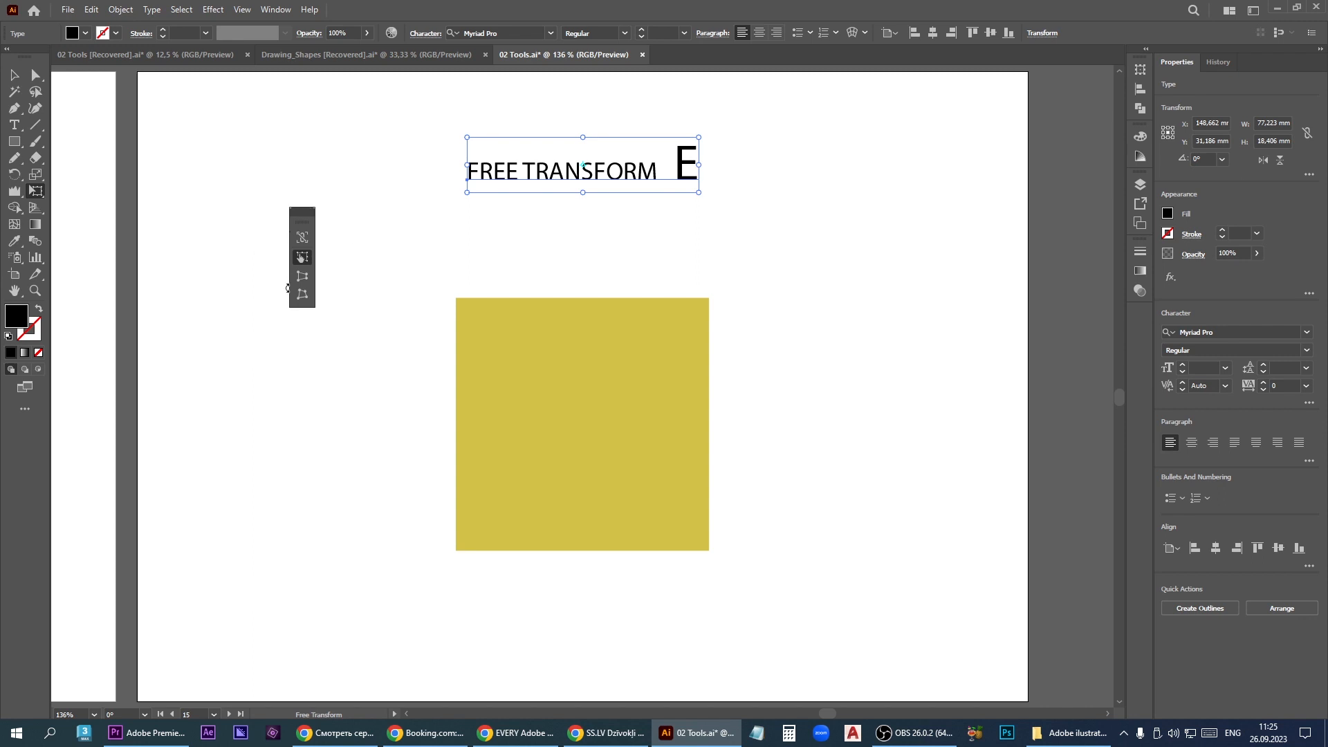
- Select the yellow square below the Free Transform heading and activate the Free Transform tool for it
key(v)
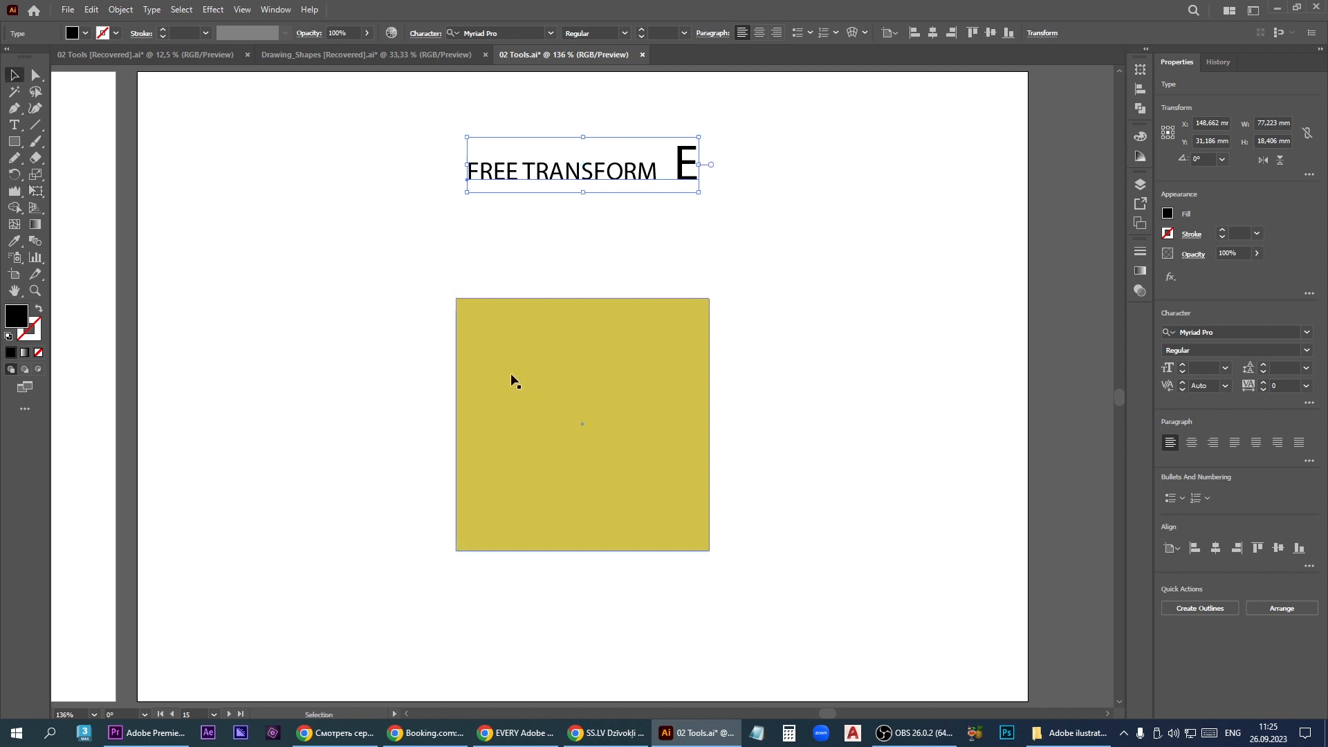
click(534, 387)
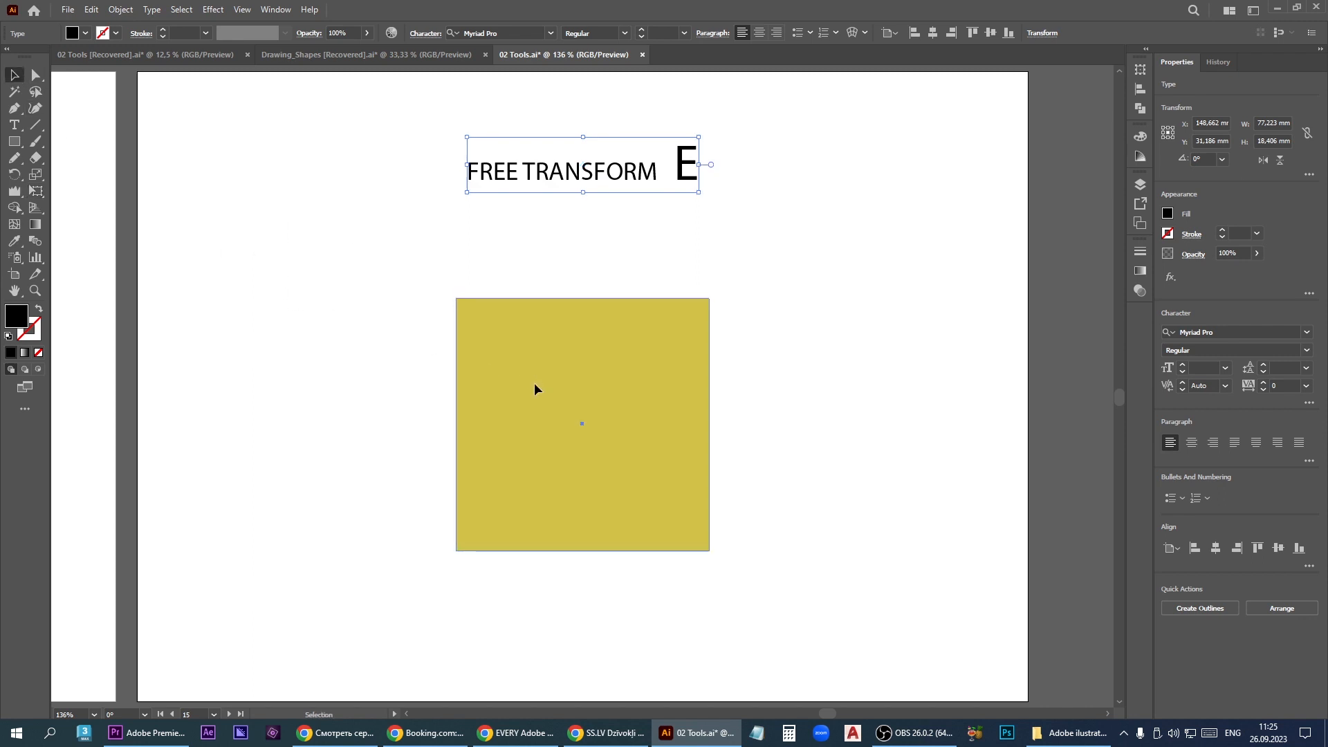
click(36, 191)
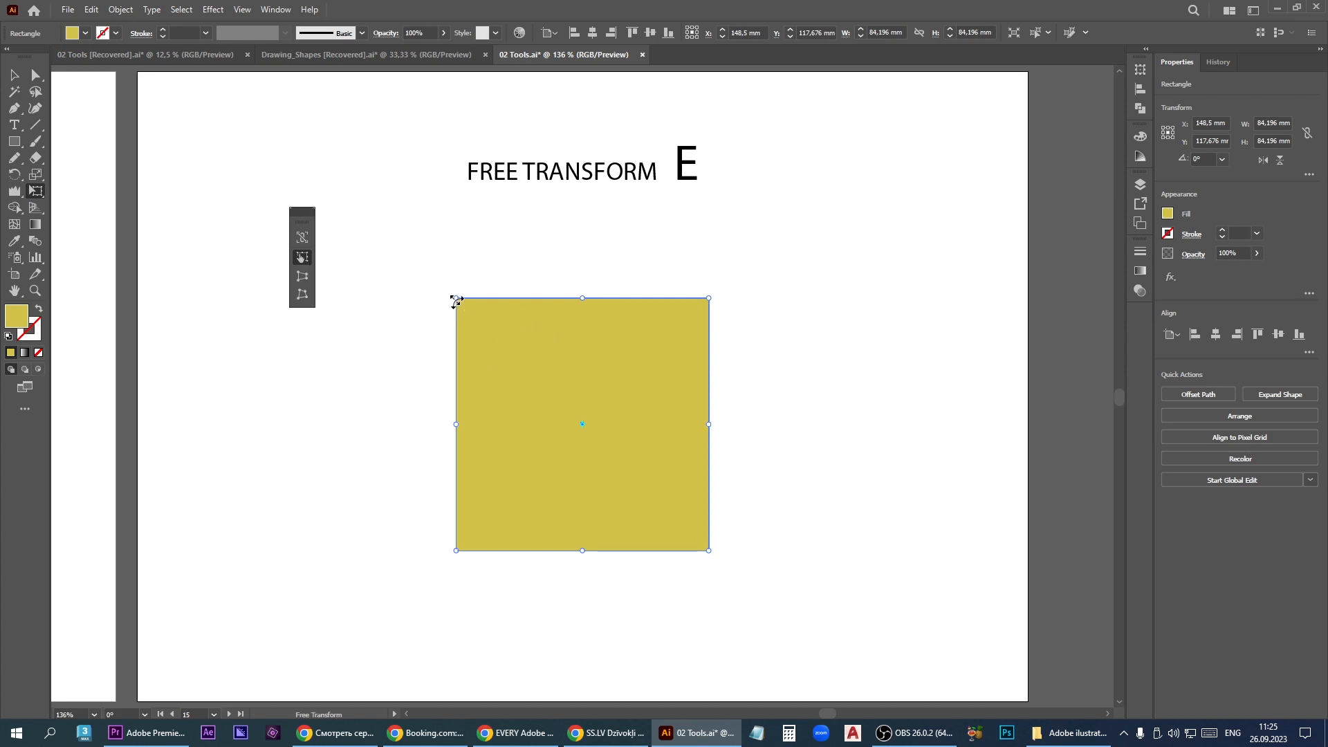
- Try scaling the yellow square from its upper-left corner and perspective-distorting its upper-right corner, undoing each attempt
drag(455, 299, 521, 320)
key(ctrl+z)
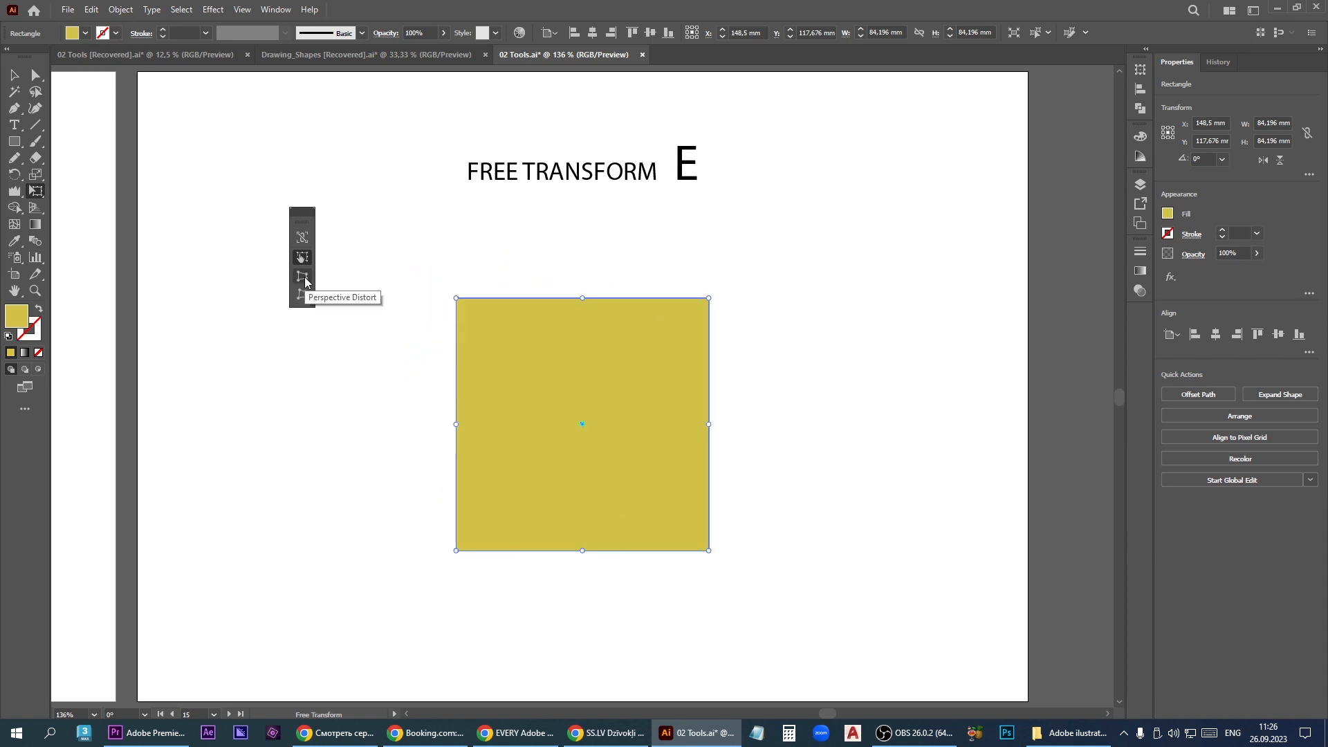
click(303, 277)
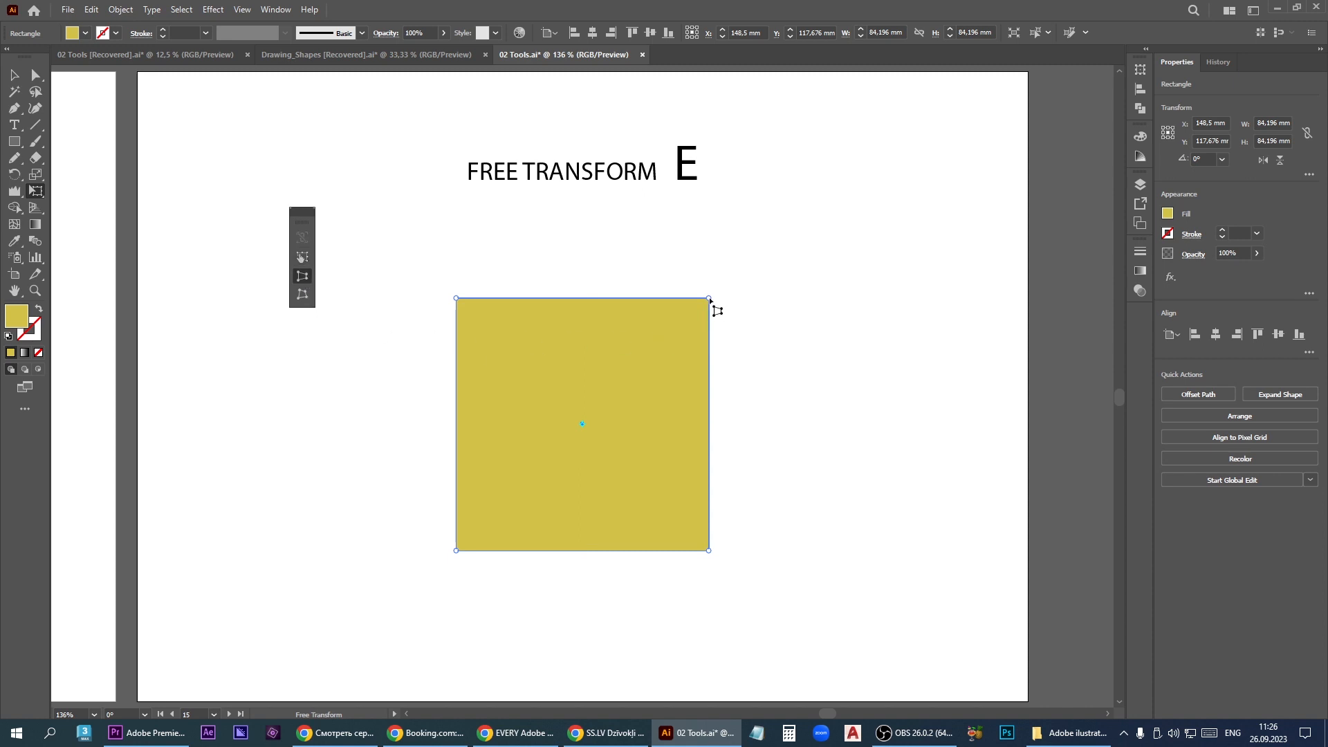
drag(710, 300, 693, 341)
key(ctrl+z)
- Free-distort the yellow square into a trapezoid by raising its upper-left corner and its lower-right corner, leaving the right side shorter
click(303, 296)
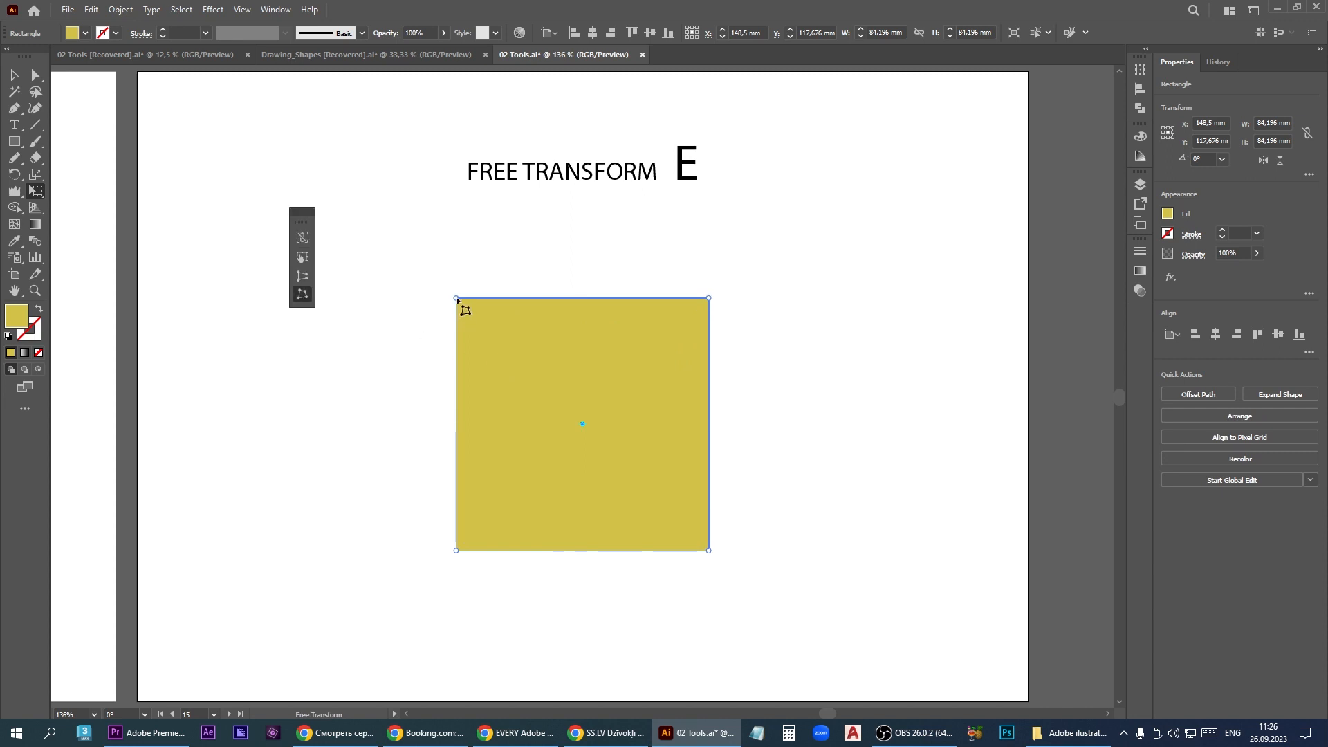
drag(456, 297, 469, 257)
drag(709, 553, 718, 457)
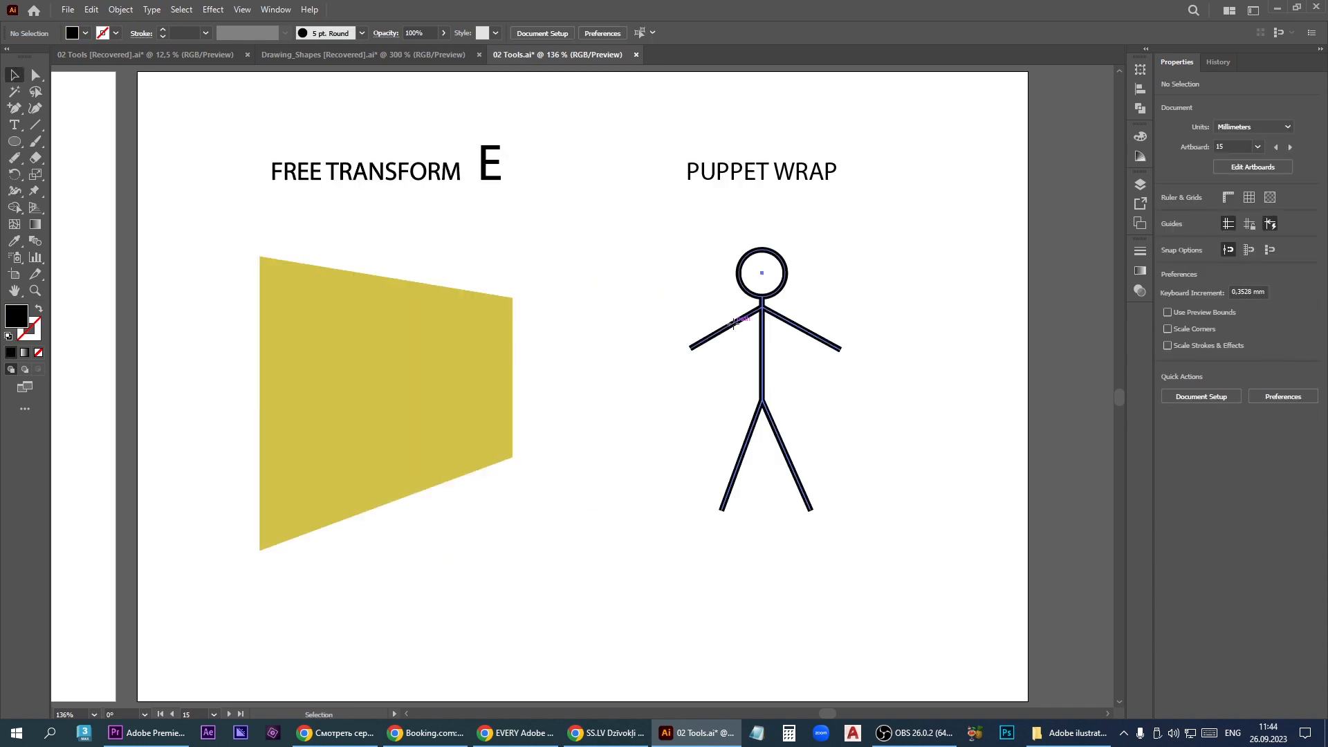
click(736, 325)
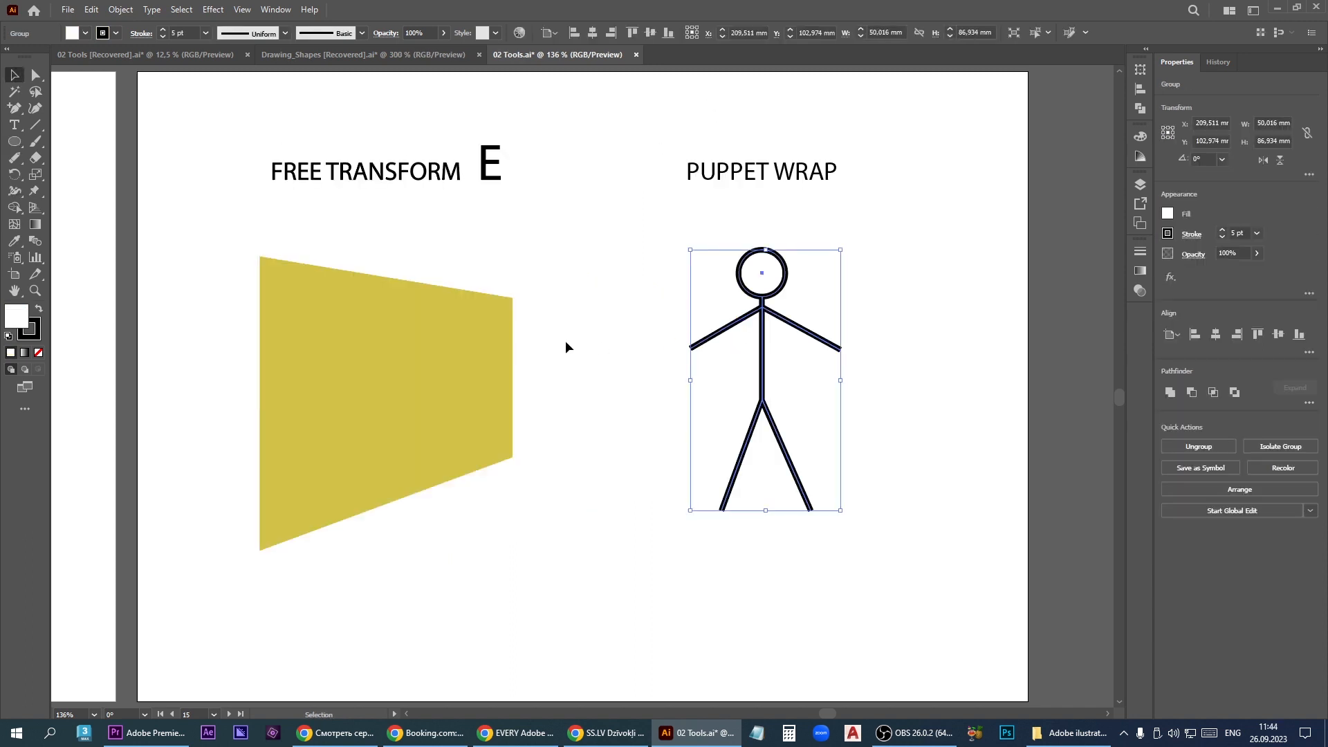
- Pose the stick figure with the Puppet Warp tool, pulling its head right and down and moving both feet to the right
click(36, 186)
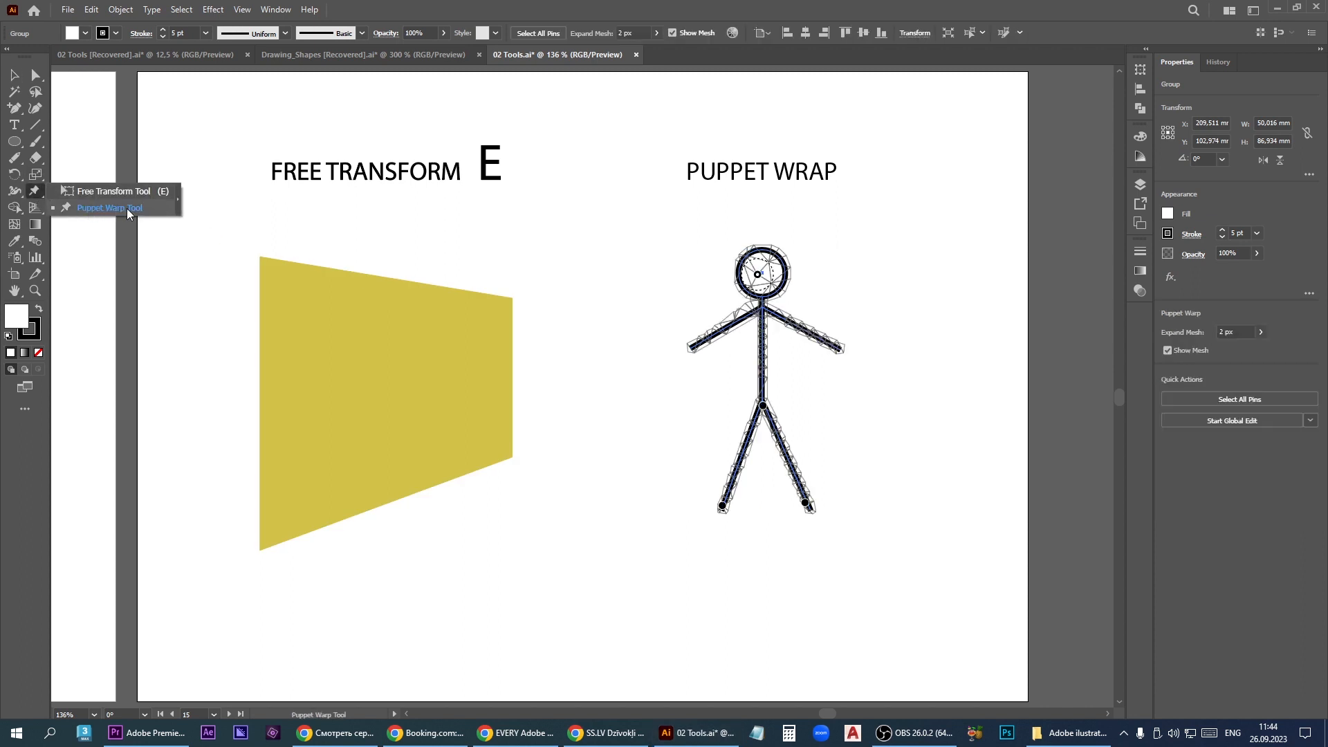
click(147, 211)
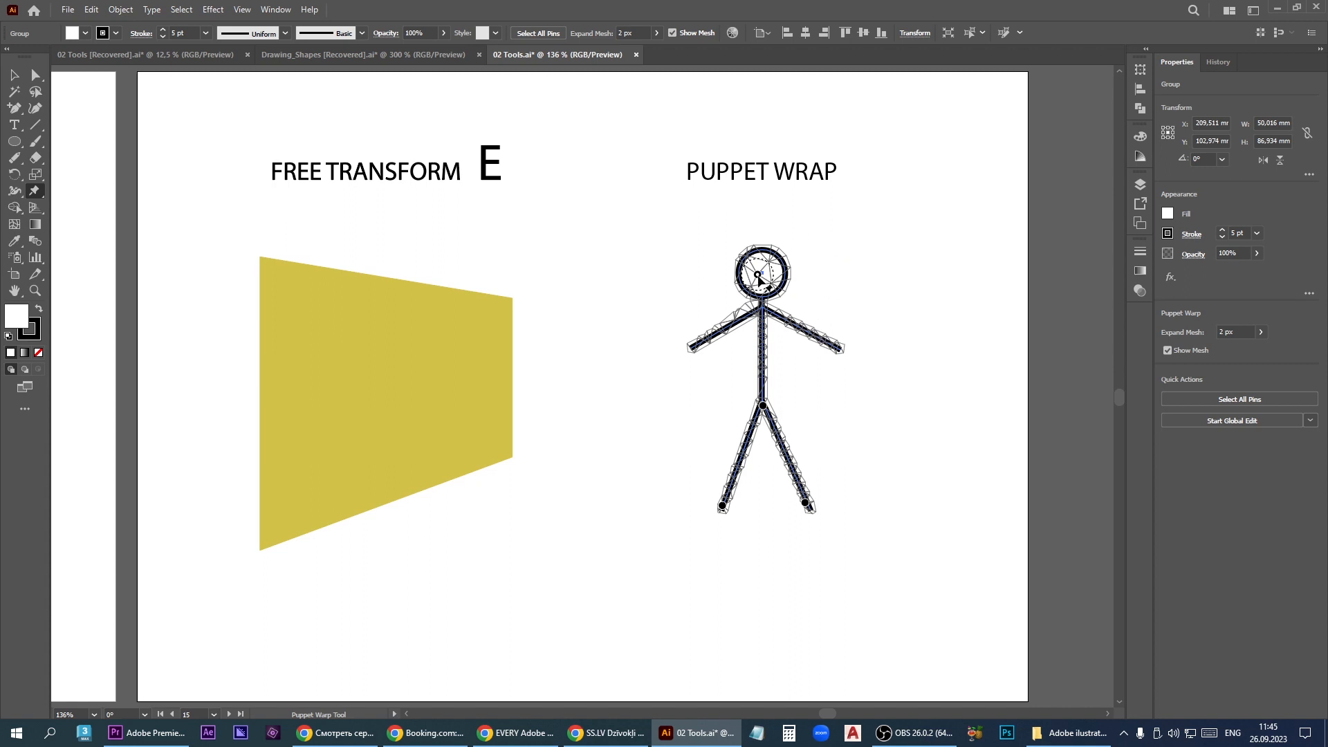
drag(757, 277, 794, 294)
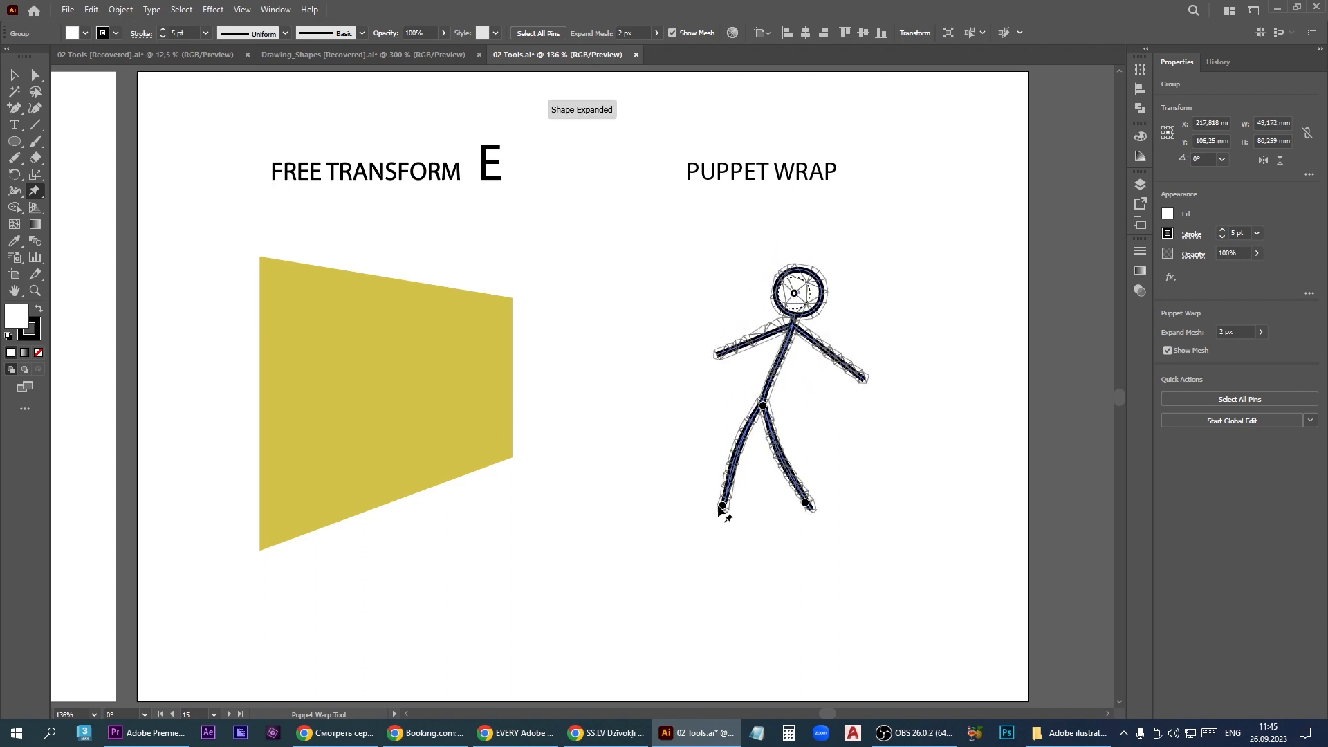
drag(721, 510, 840, 491)
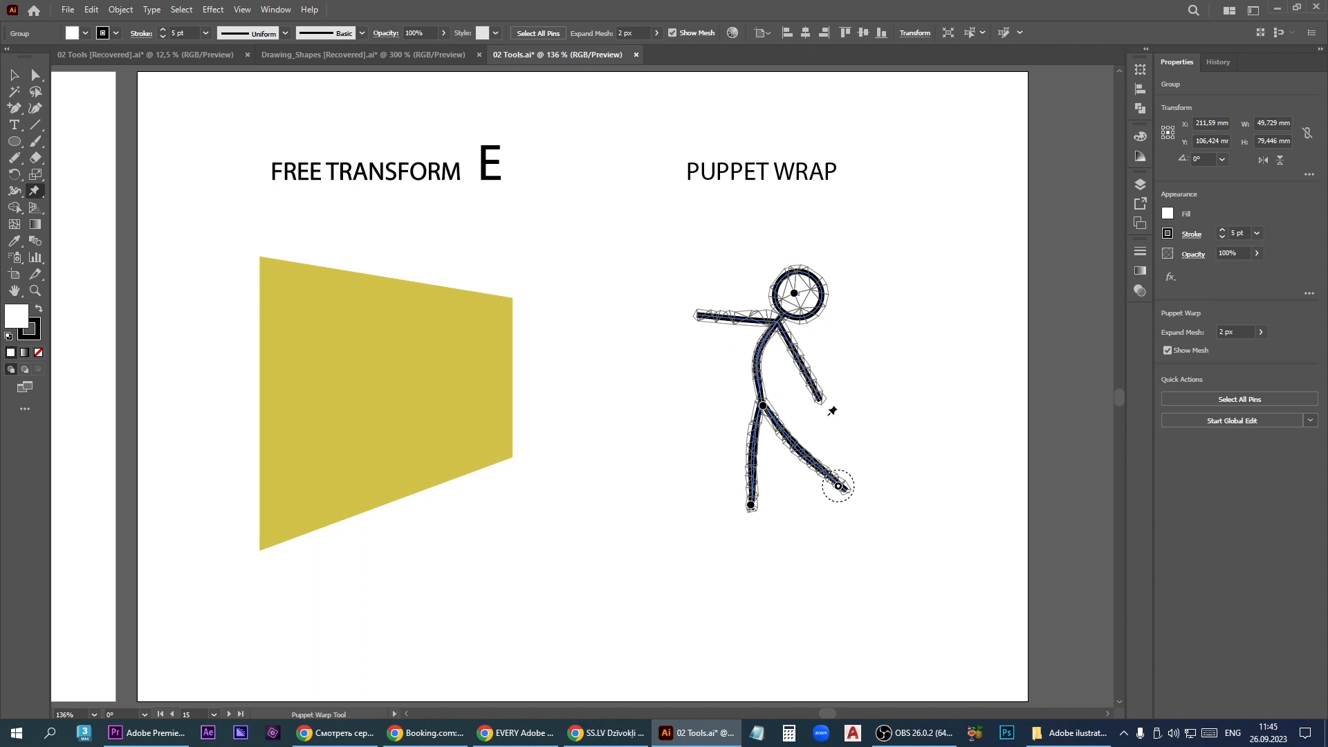
click(13, 75)
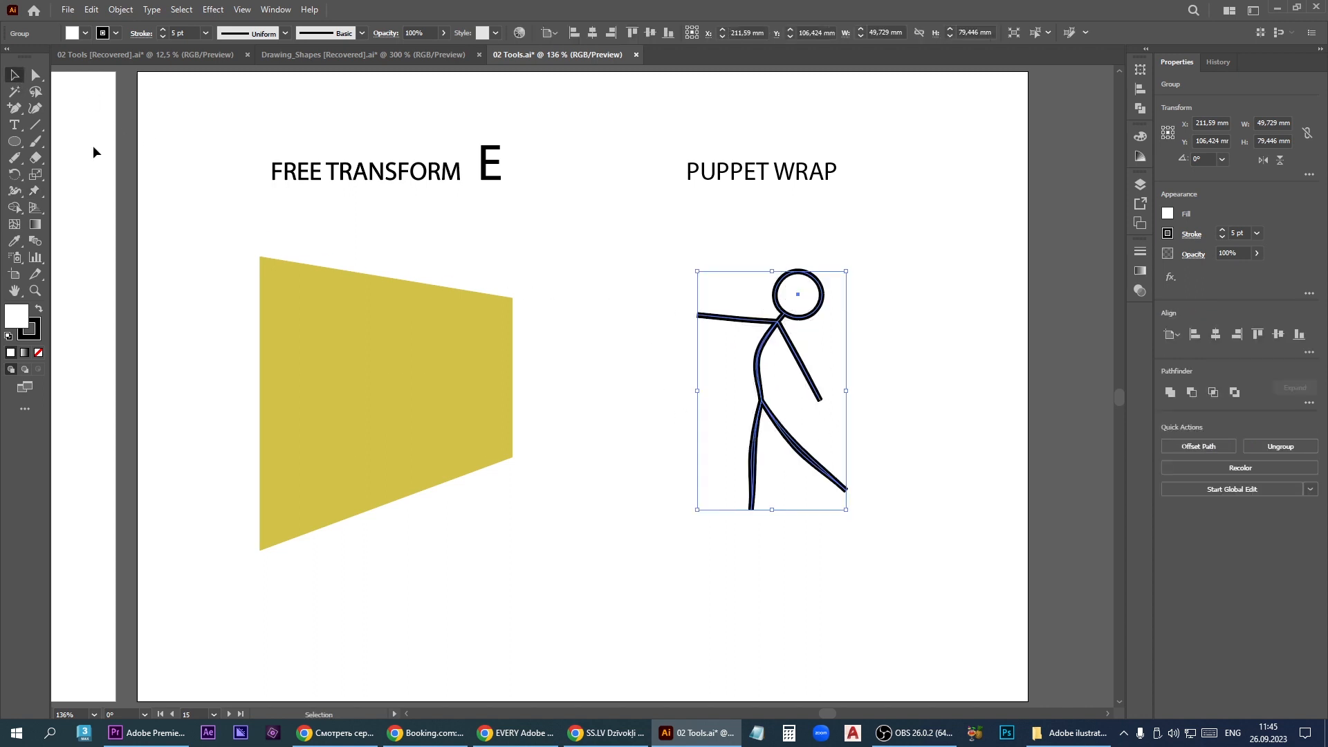
- Puppet-warp the yellow trapezoid, pulling its upper-left area inward, its lower-left corner up and its lower-right corner down
click(422, 351)
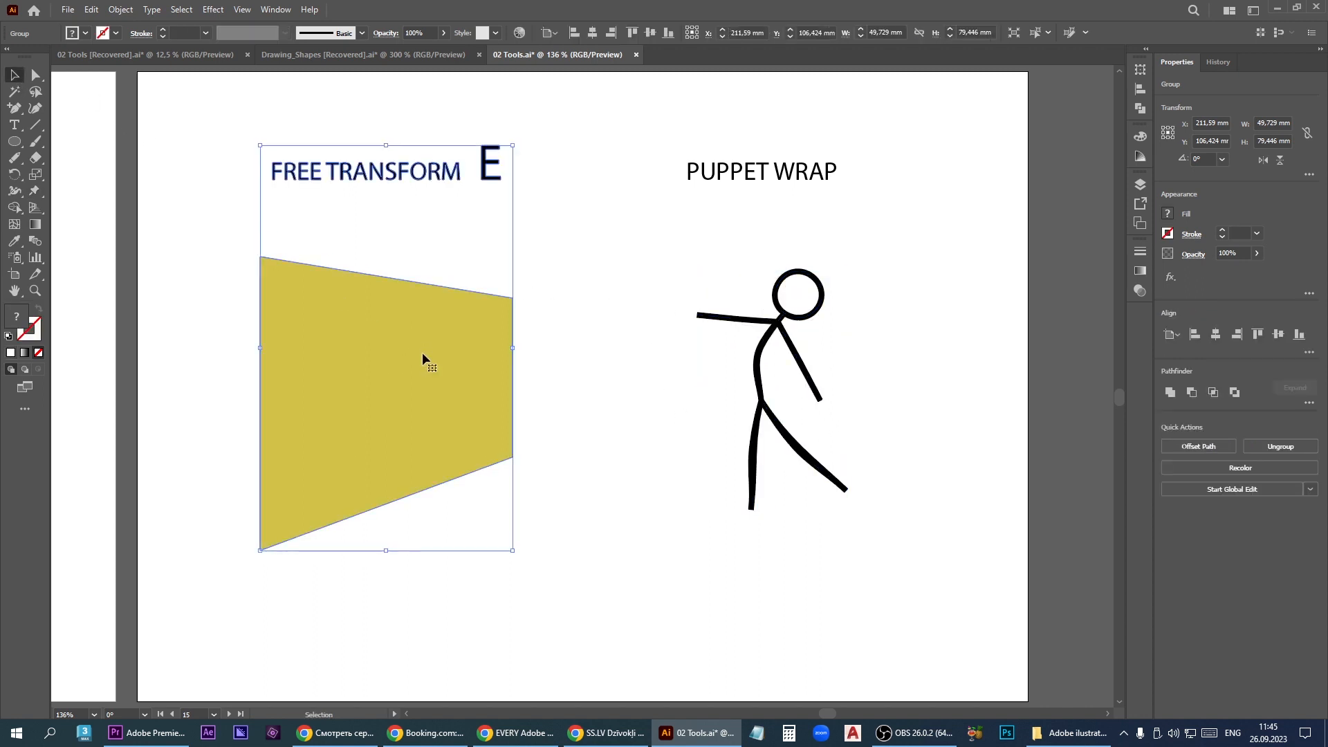
click(35, 191)
drag(277, 293, 321, 321)
drag(268, 540, 278, 481)
drag(494, 443, 504, 515)
- Puppet-warp the Free Transform heading: shift FREE up, move E below it, lower TRANSFORM and bend it into a curve, and deselect
drag(395, 169, 405, 199)
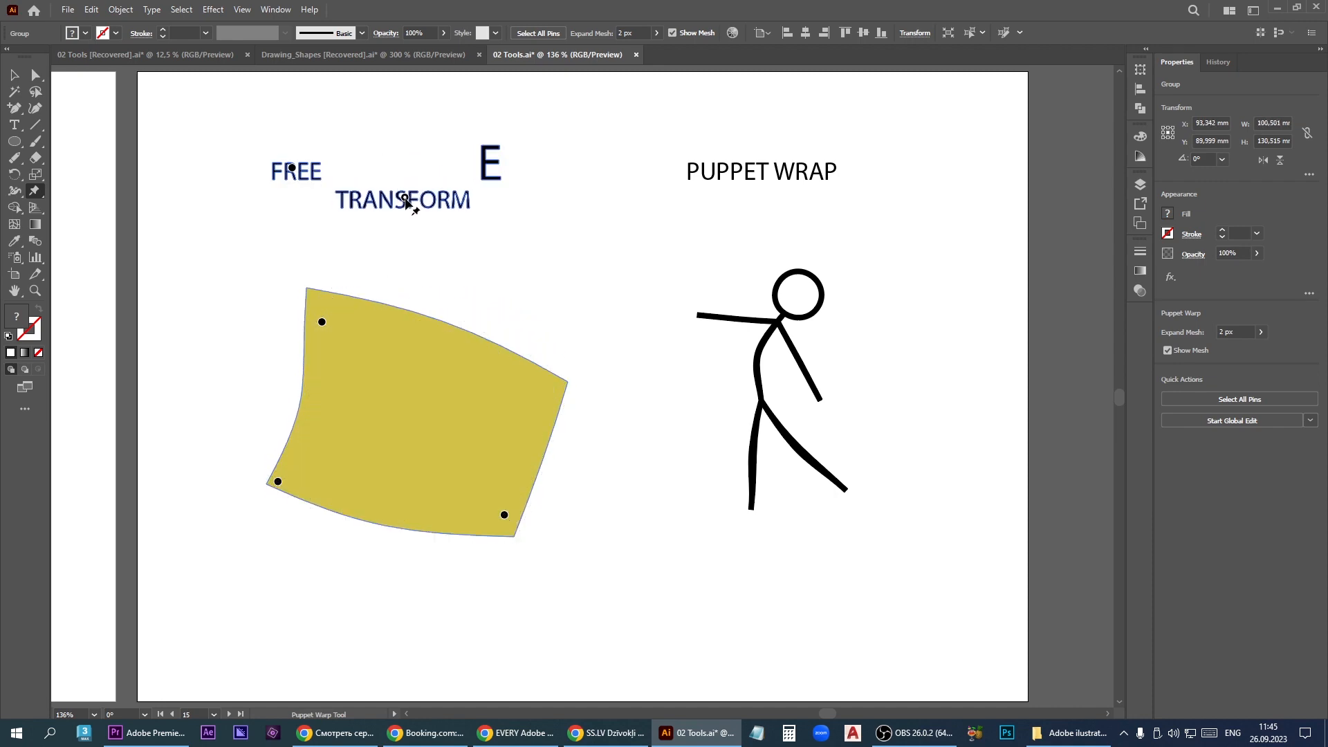
mouse_move(292, 168)
mouse_down()
mouse_move(283, 159)
mouse_move(215, 180)
mouse_move(300, 222)
mouse_move(330, 158)
mouse_move(287, 161)
mouse_up()
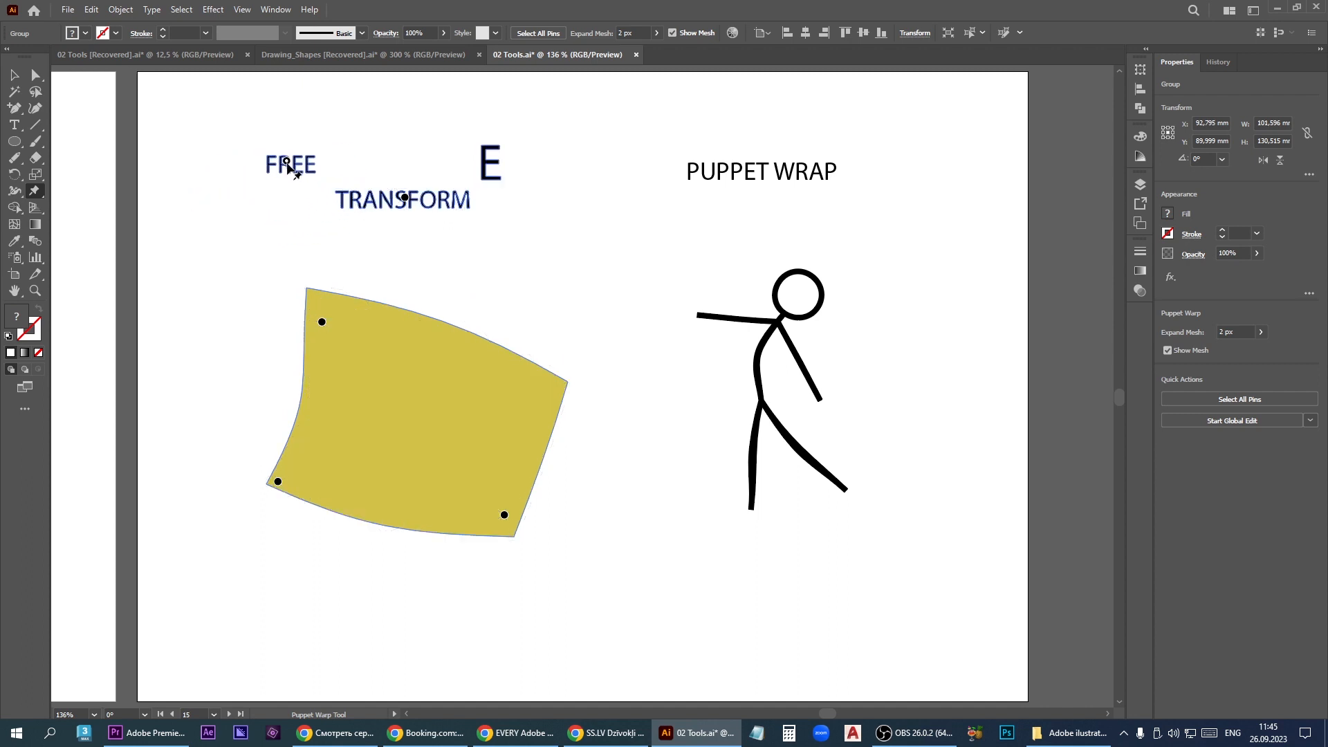
click(484, 160)
drag(486, 161, 309, 200)
mouse_move(446, 201)
mouse_down()
mouse_move(443, 211)
mouse_move(465, 210)
mouse_move(474, 193)
mouse_move(456, 174)
mouse_move(456, 204)
mouse_up()
click(361, 201)
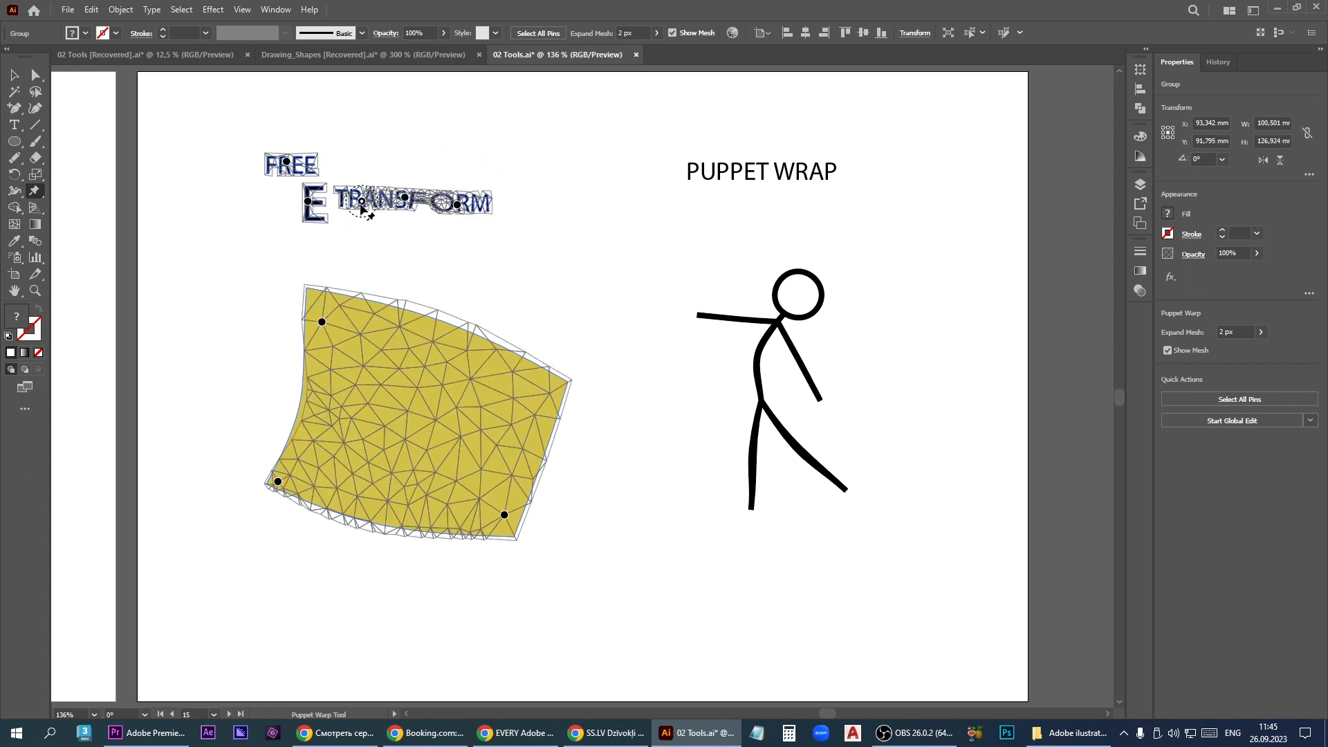
drag(361, 201, 377, 171)
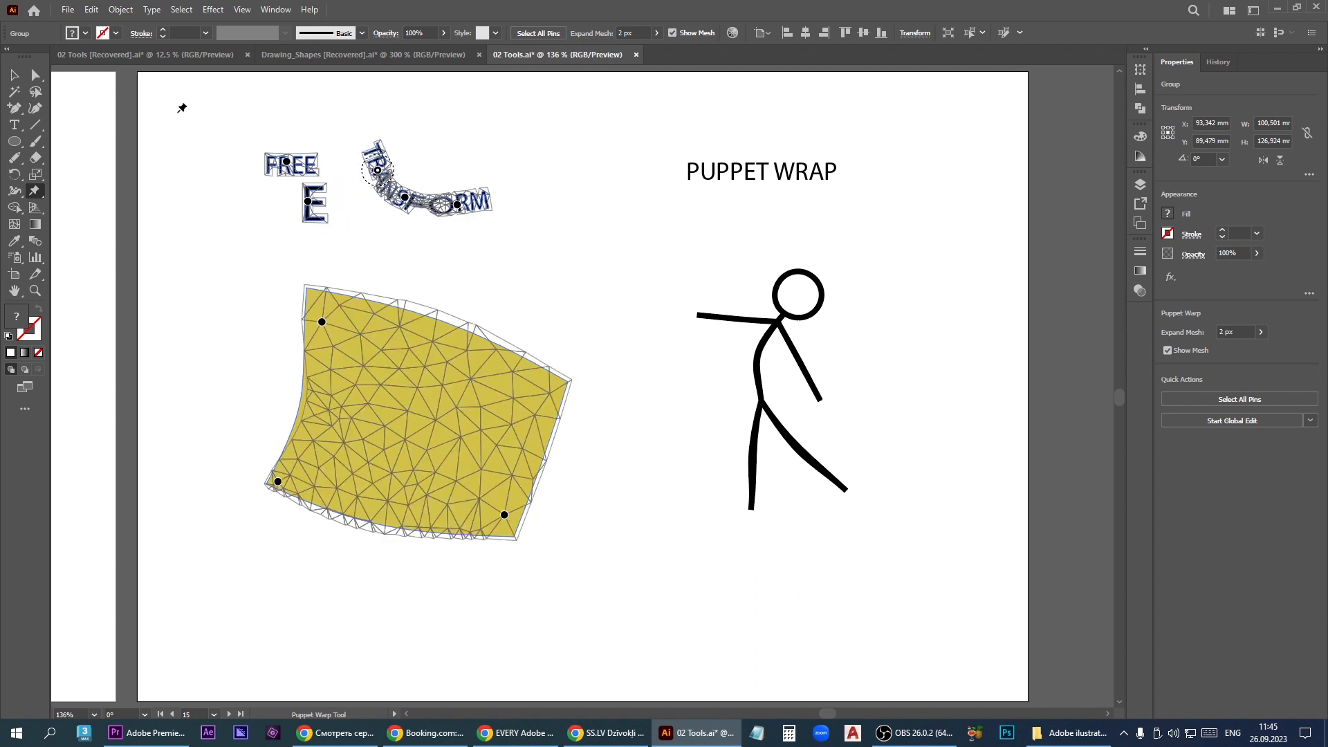
click(17, 74)
click(664, 516)
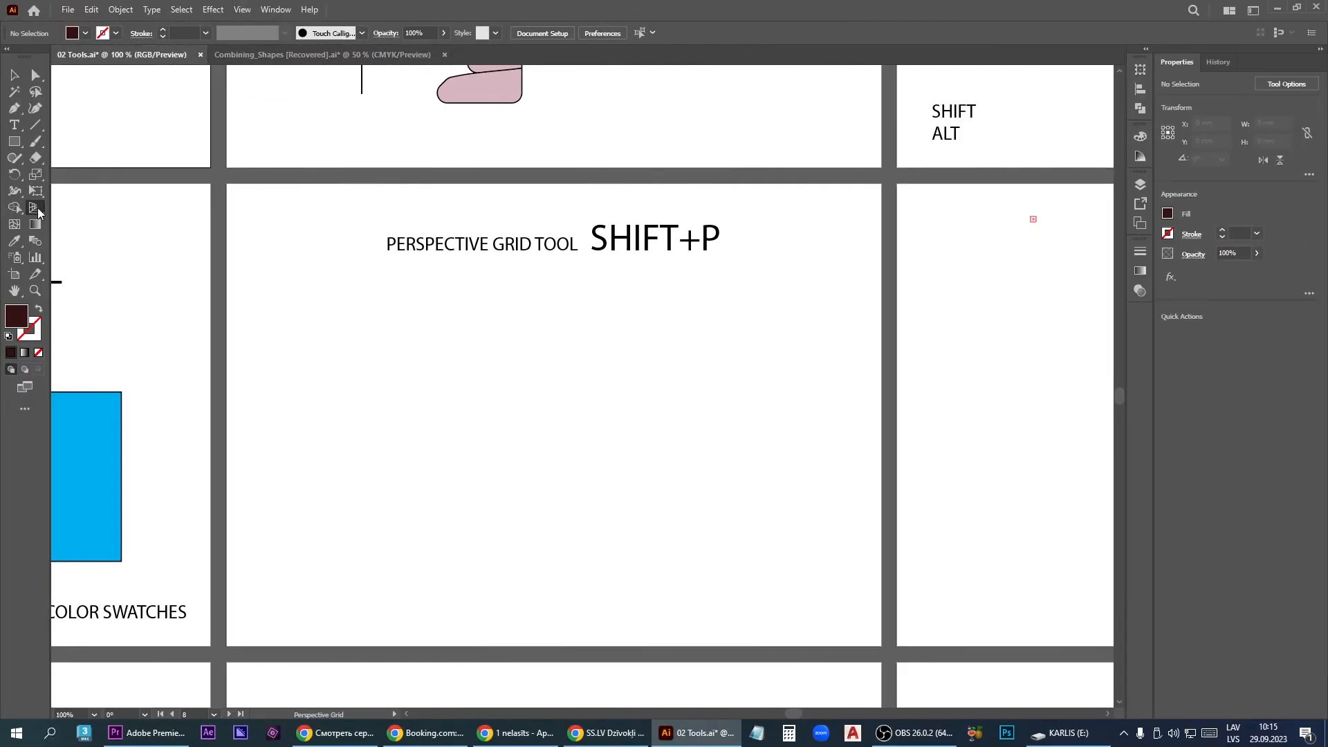
- Display the perspective grid on the Perspective Grid Tool artboard and nudge its left and right vanishing points
click(38, 212)
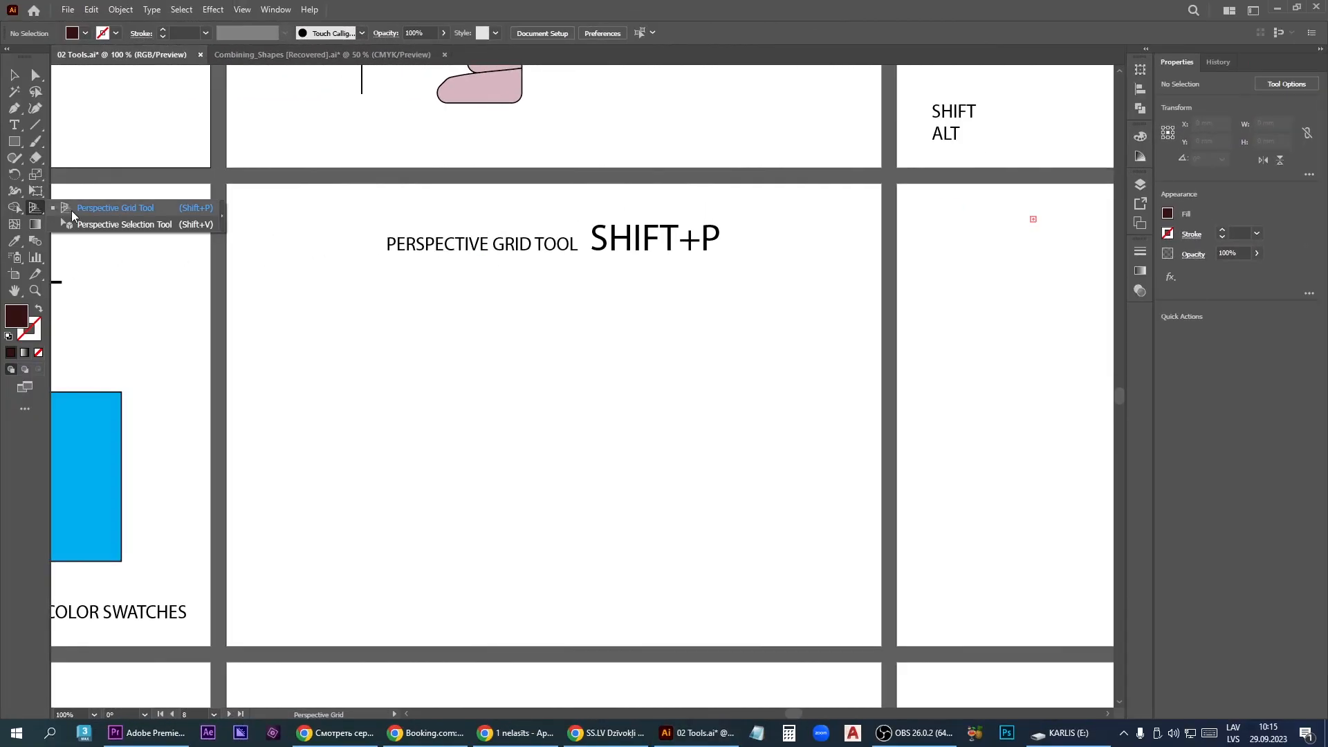
click(104, 208)
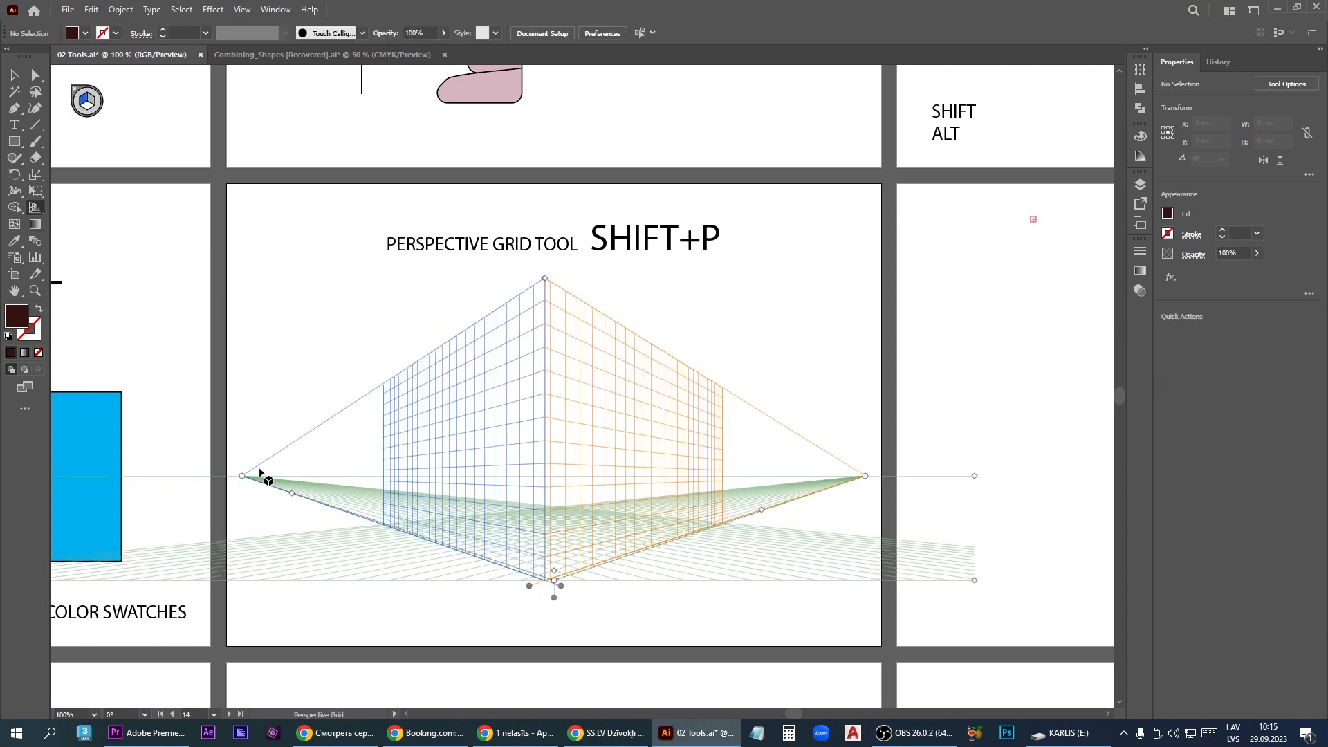
mouse_move(243, 477)
mouse_down()
mouse_move(193, 475)
mouse_move(242, 476)
mouse_up()
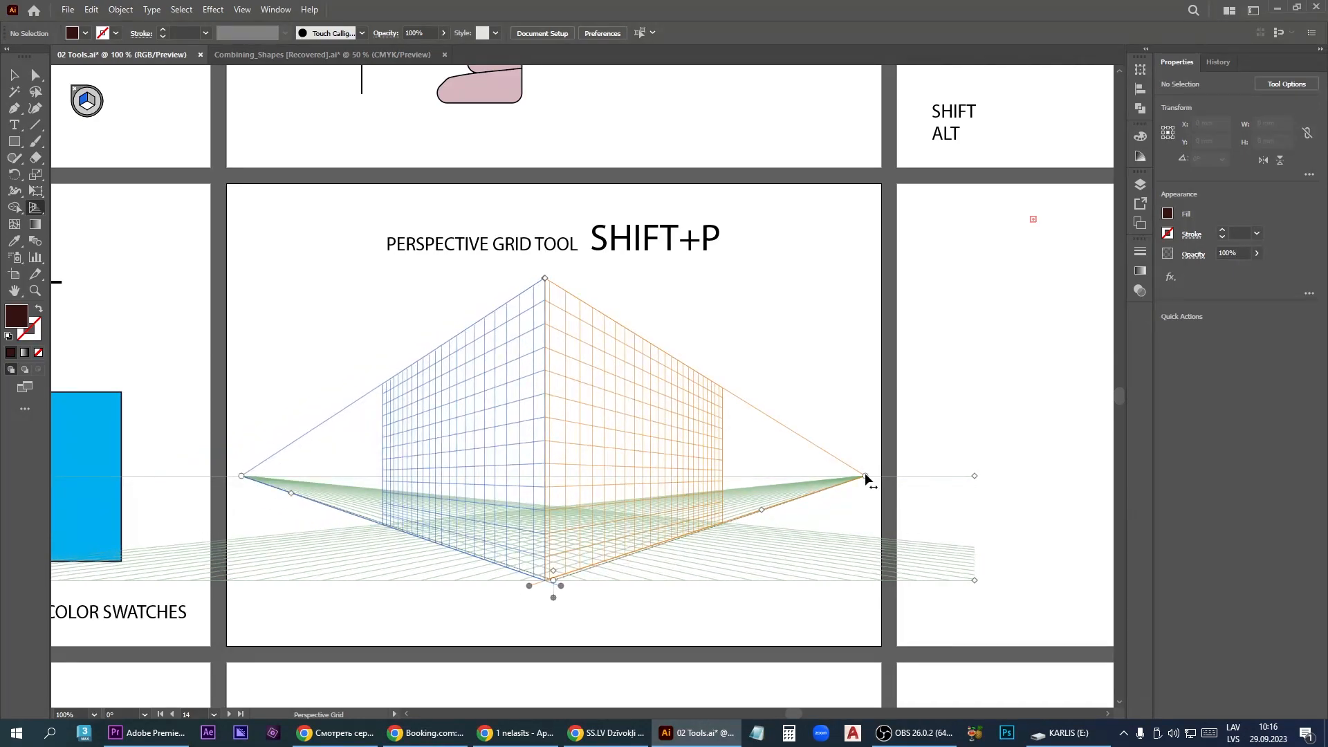
mouse_move(865, 477)
mouse_down()
mouse_move(899, 475)
mouse_move(859, 476)
mouse_up()
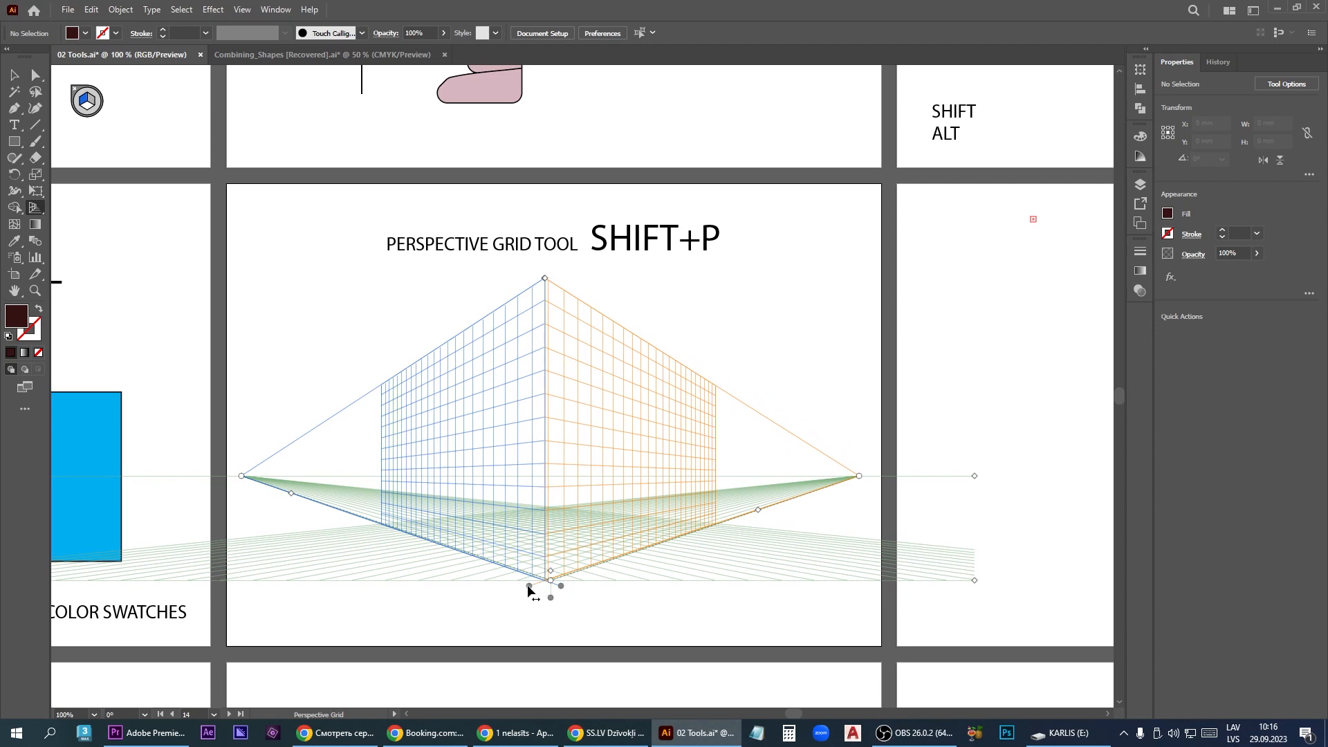
- Shift the perspective grid's two vertical planes to the left so they share one edge, and enlarge the grid cells
mouse_move(527, 587)
mouse_down()
mouse_move(626, 599)
mouse_move(558, 608)
mouse_move(534, 581)
mouse_move(512, 586)
mouse_up()
mouse_move(526, 297)
mouse_down()
mouse_move(524, 371)
mouse_move(530, 277)
mouse_up()
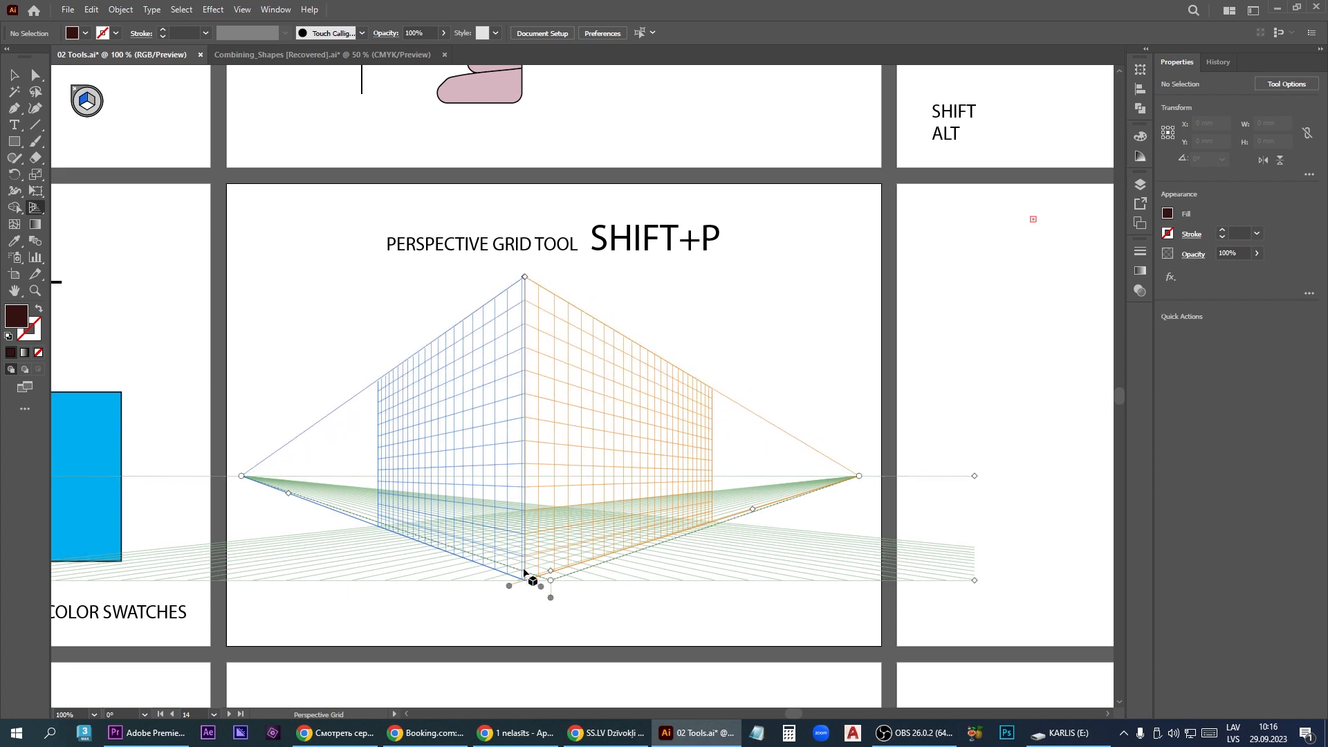
drag(550, 571, 552, 606)
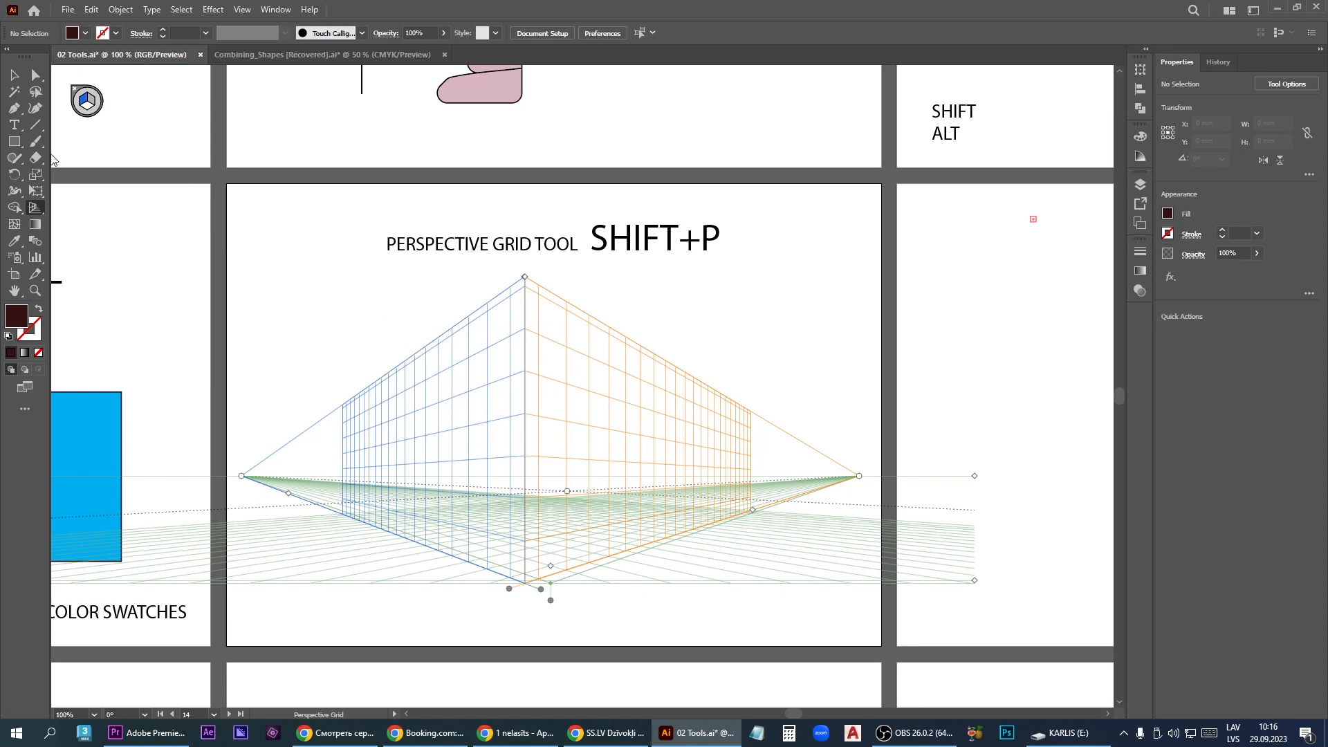
- Draw a rectangle covering the left plane of the perspective grid and fill it with red D30F0F
drag(14, 141, 59, 142)
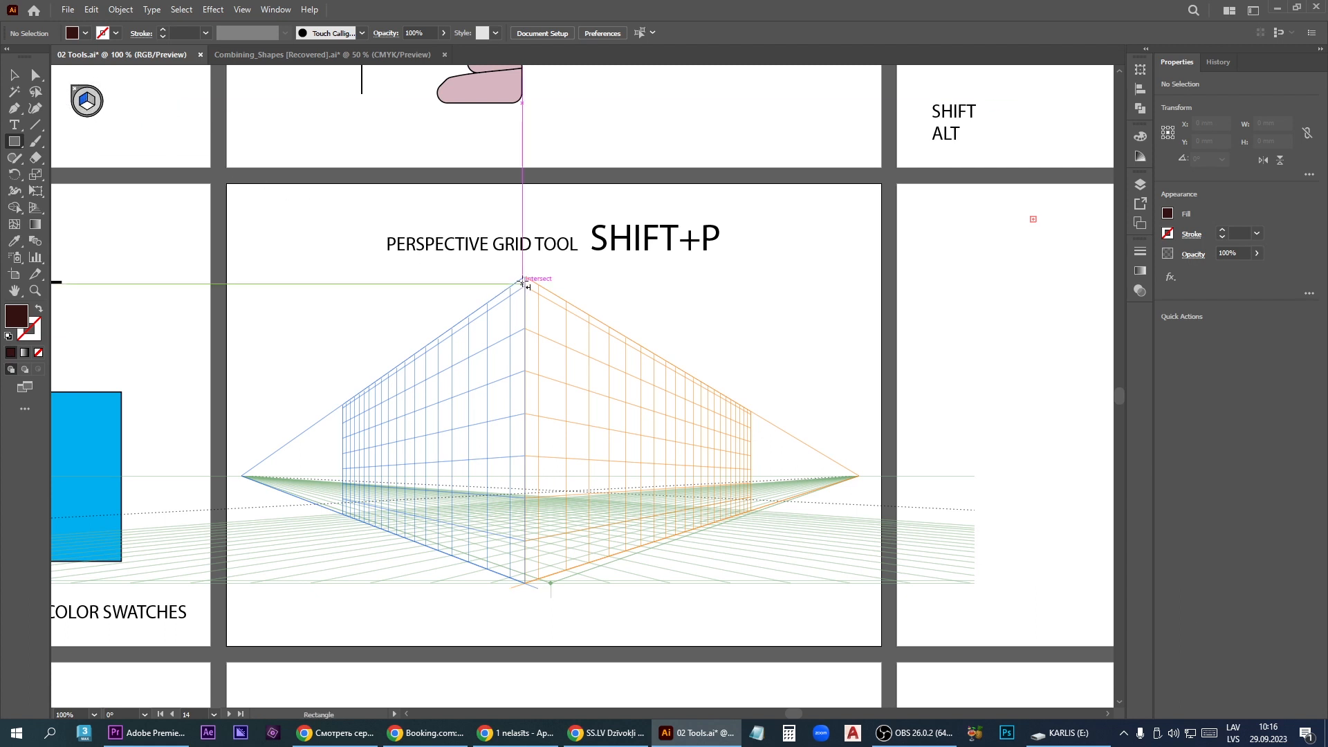
drag(524, 278, 343, 514)
double_click(16, 316)
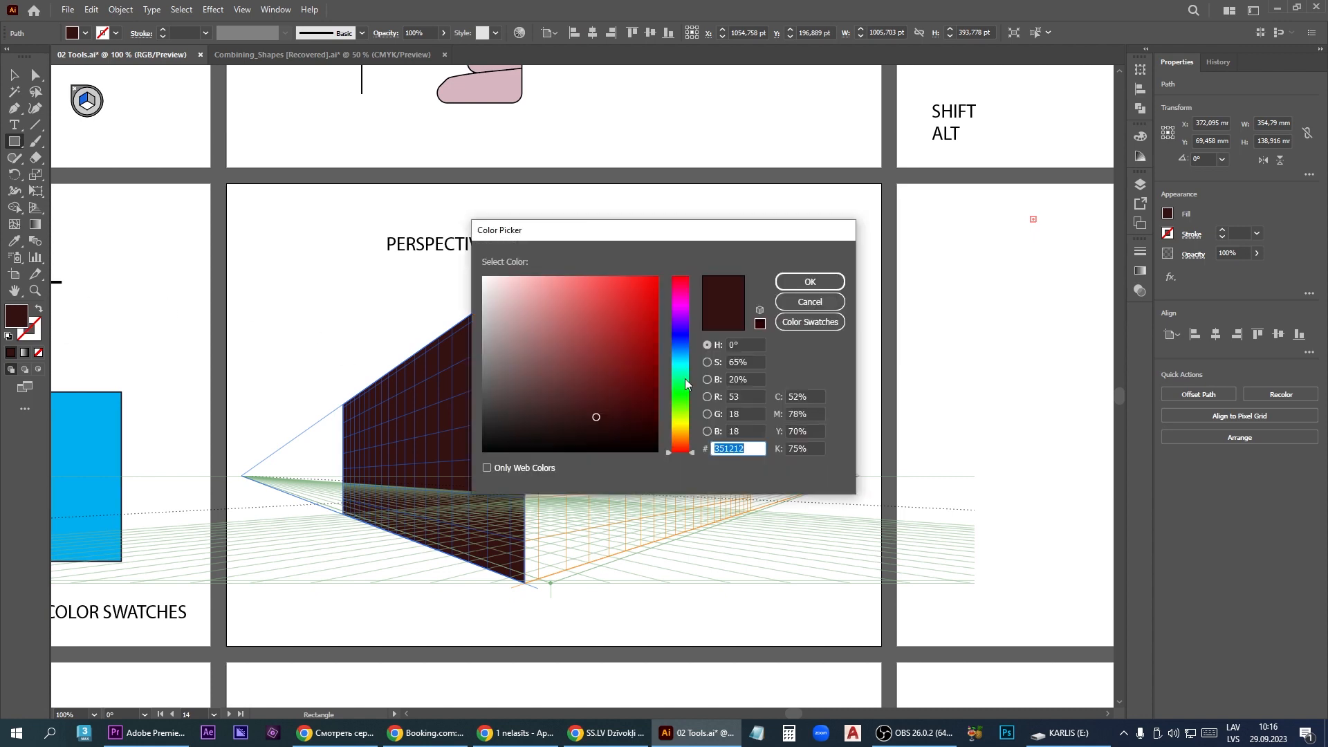
click(646, 305)
click(811, 284)
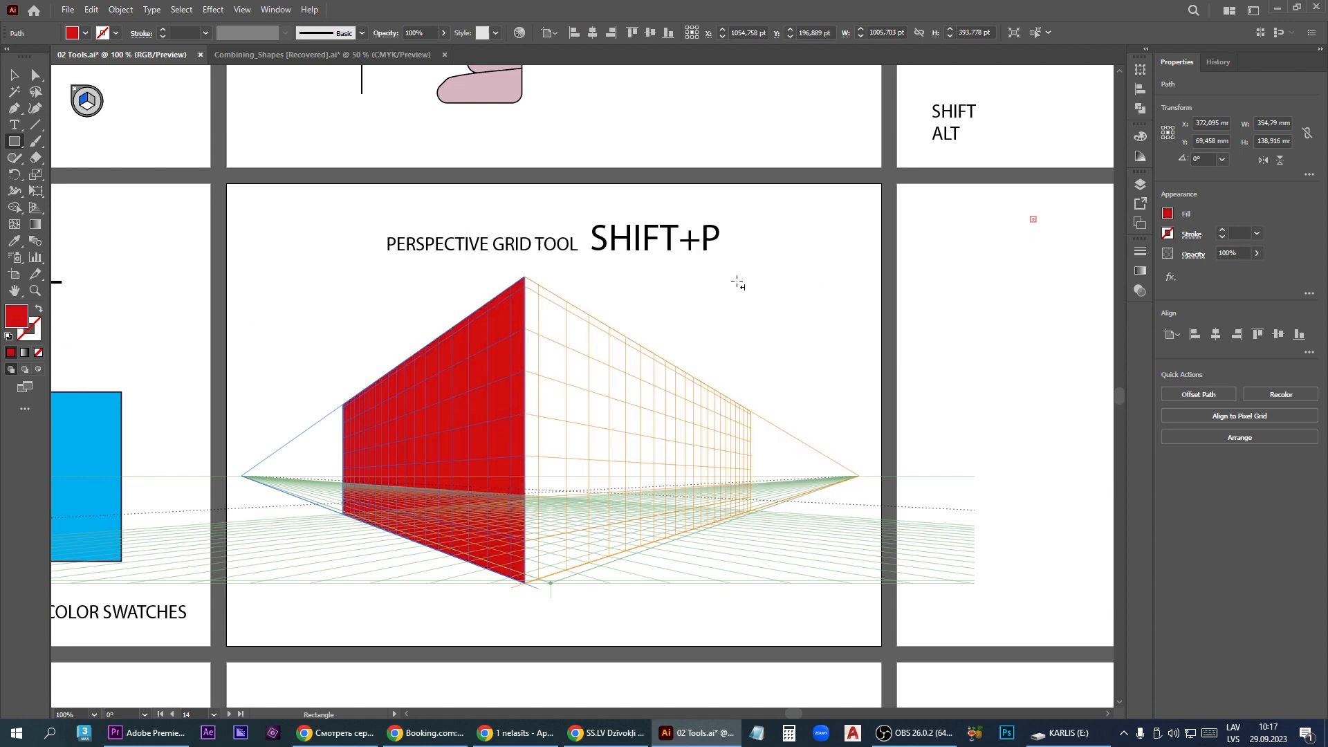
- Switch to the right grid plane and draw a purple-filled rectangle covering that whole plane
click(92, 101)
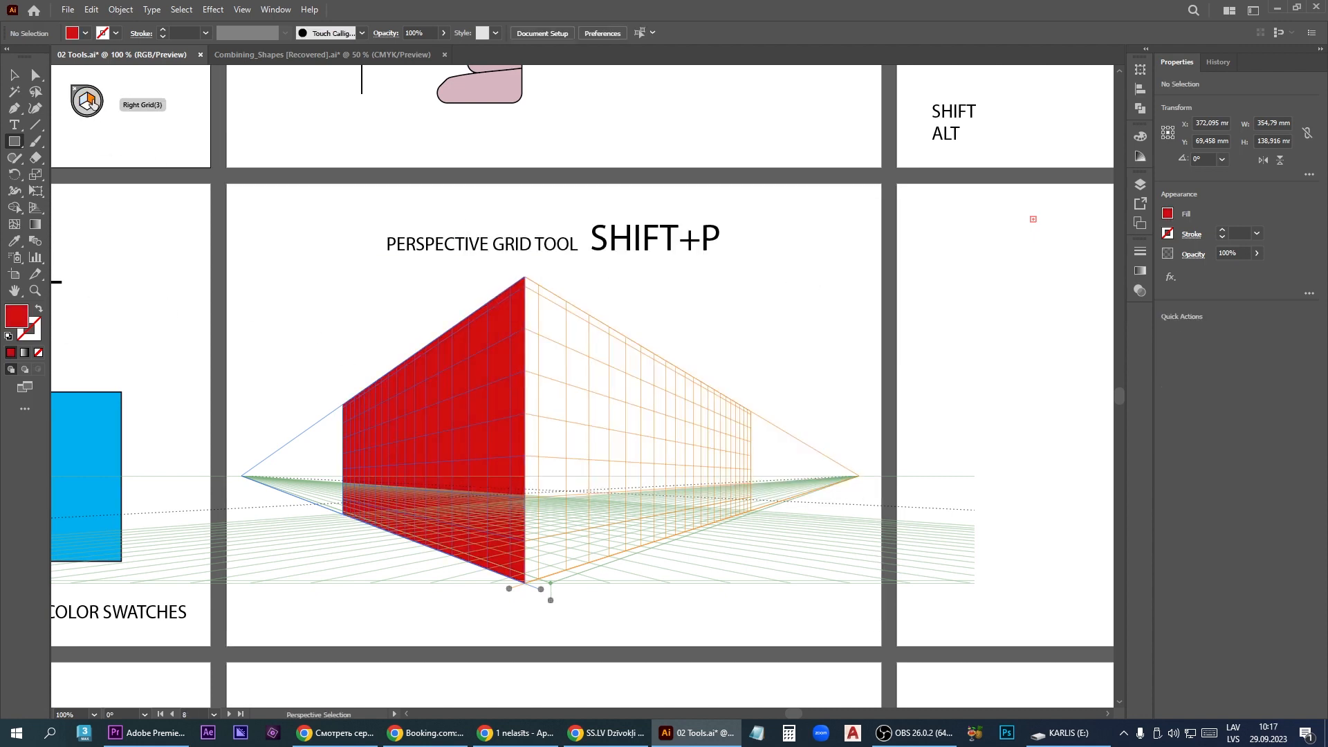
double_click(19, 319)
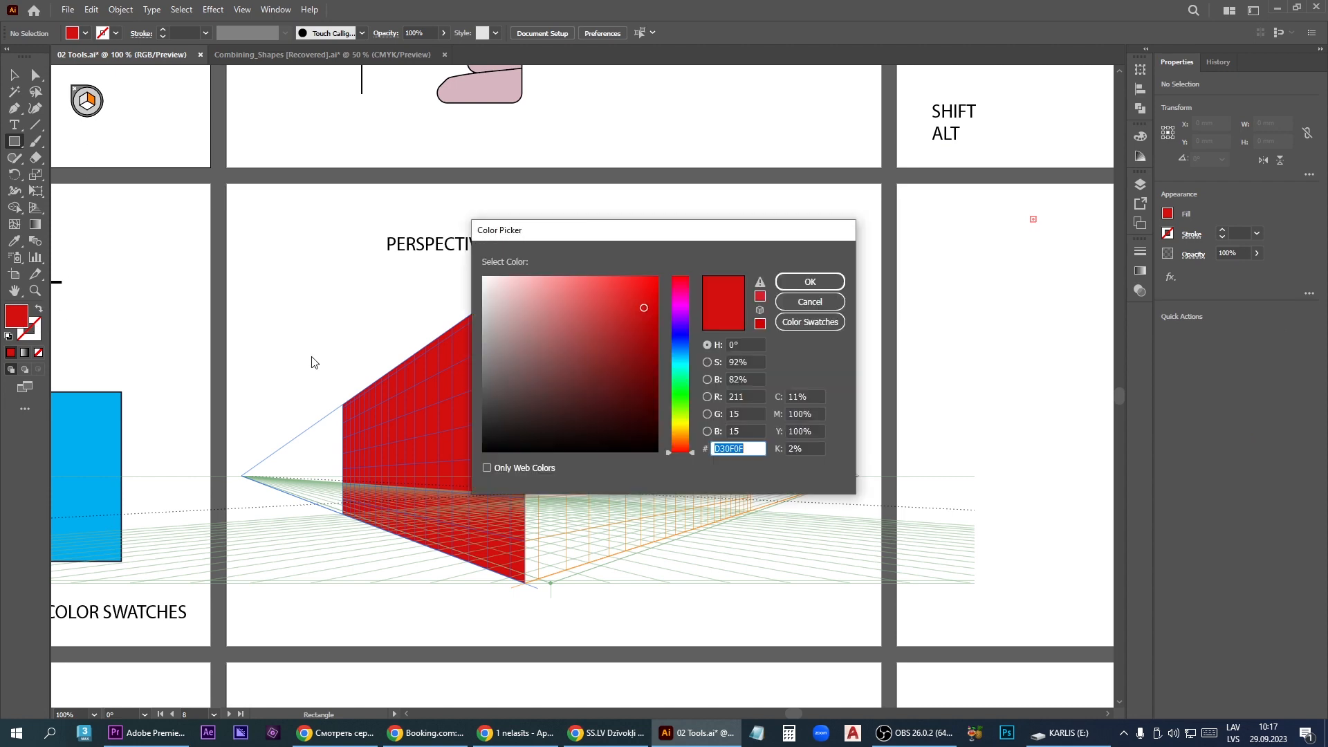
click(683, 358)
drag(524, 278, 751, 511)
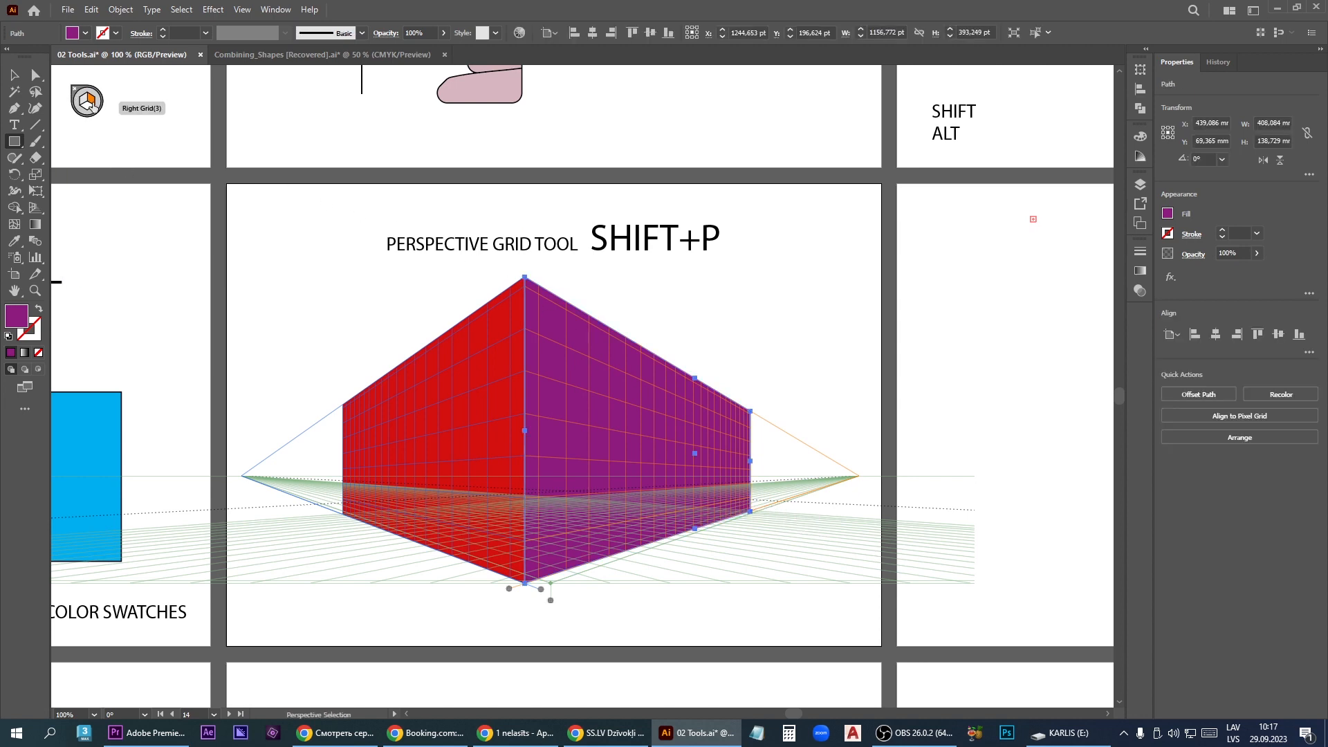
- Return to the left grid plane and draw a smaller dark purple rectangle on the red wall
click(82, 101)
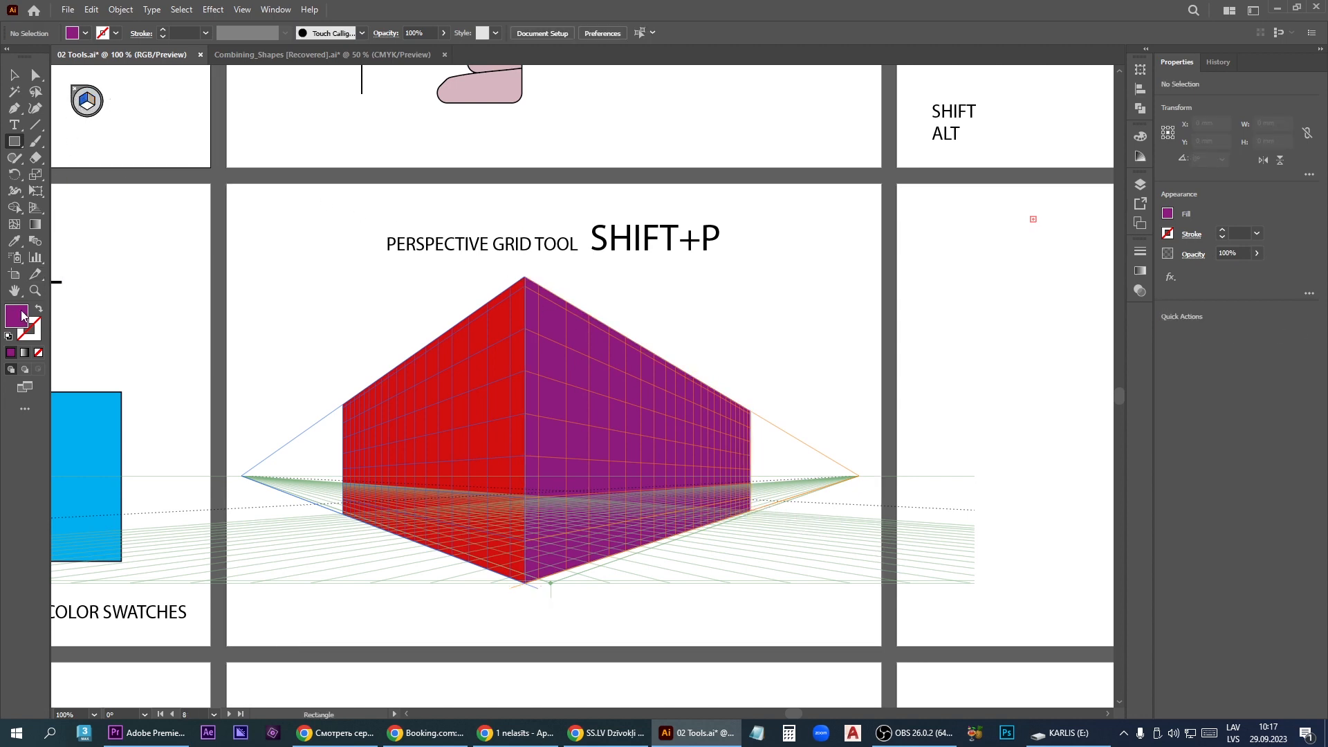
double_click(21, 316)
drag(635, 356, 642, 391)
click(810, 281)
drag(369, 408, 468, 492)
- Hide the perspective grid, leaving the drawn rectangles in place
click(15, 74)
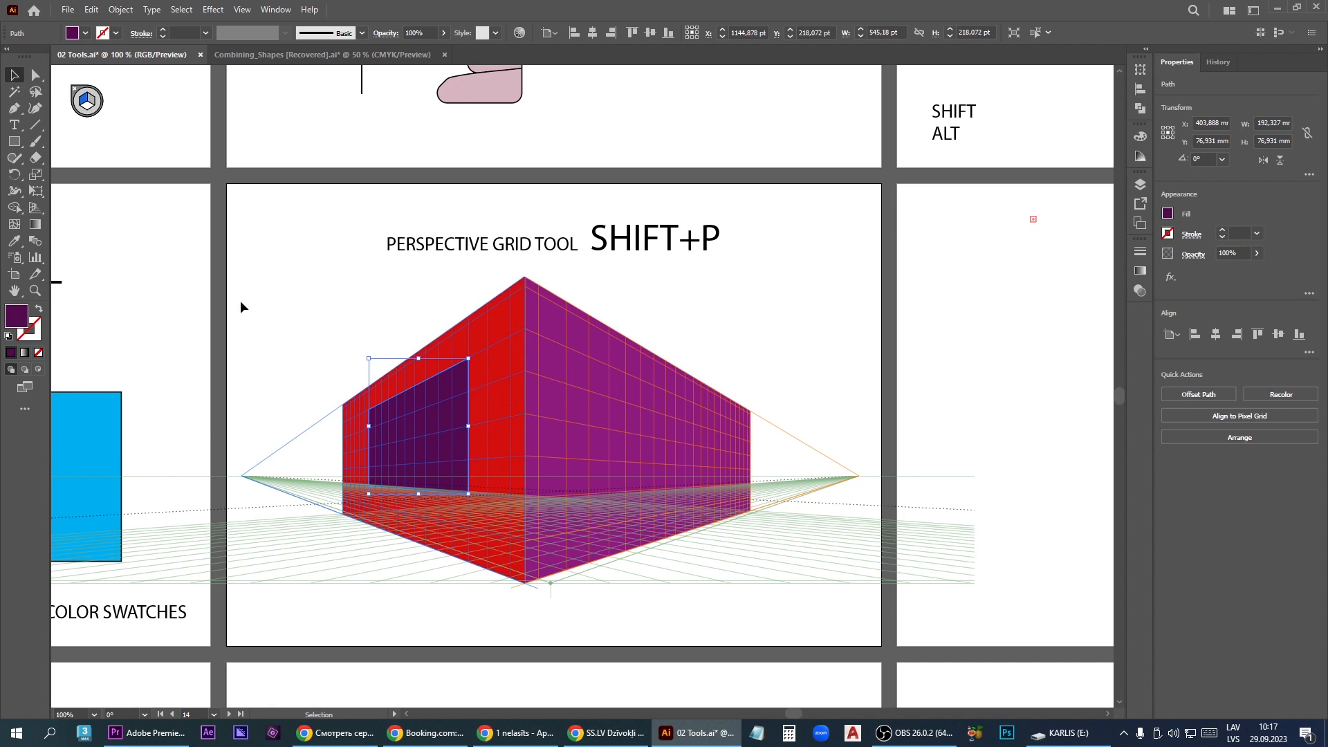
click(36, 212)
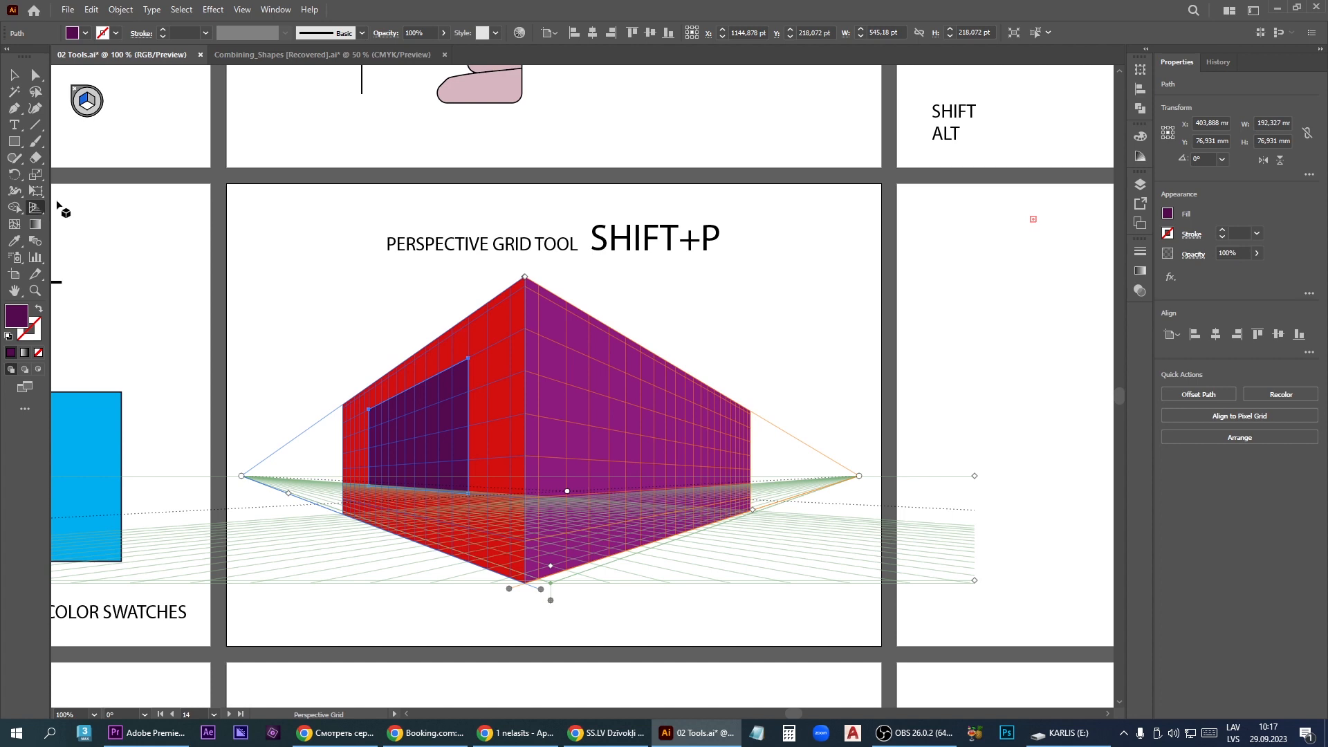
click(76, 91)
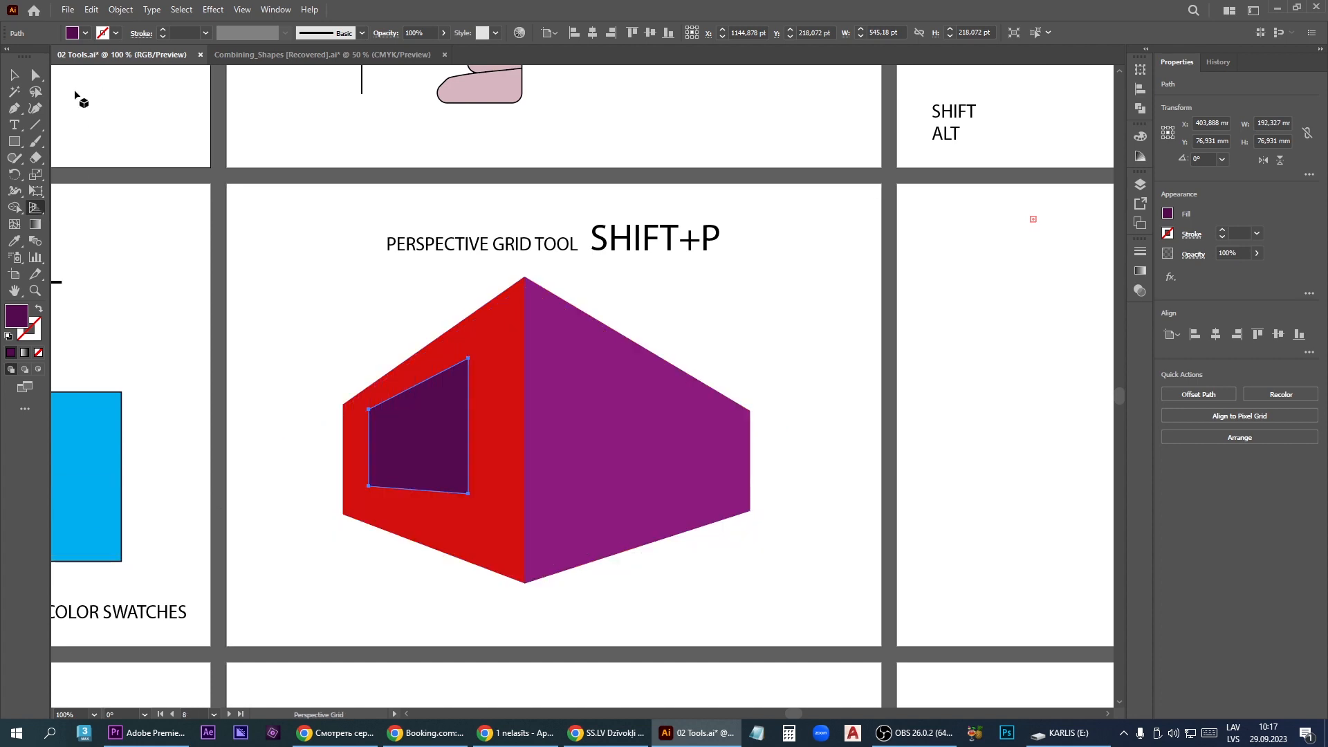
- Switch to the Perspective Selection tool and try shifting the purple right wall in perspective
scroll(688, 490, down, 2)
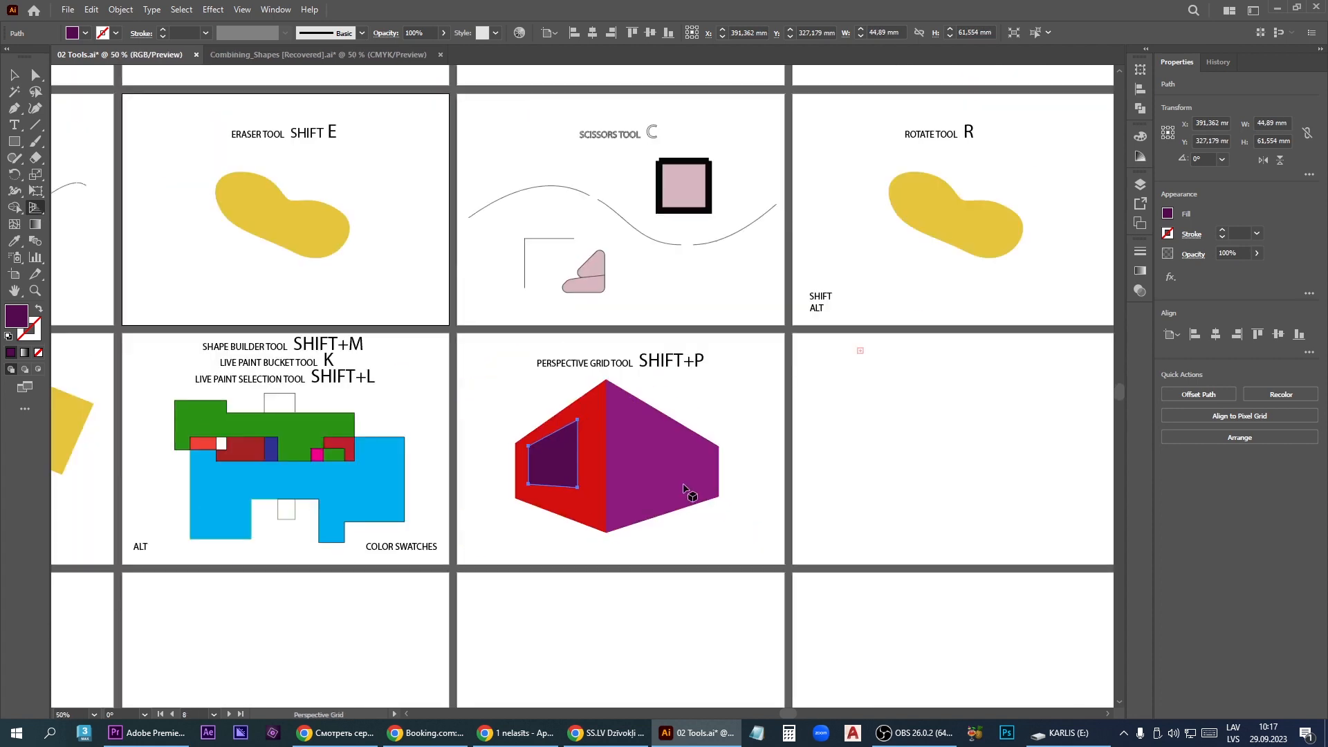
scroll(685, 490, up, 2)
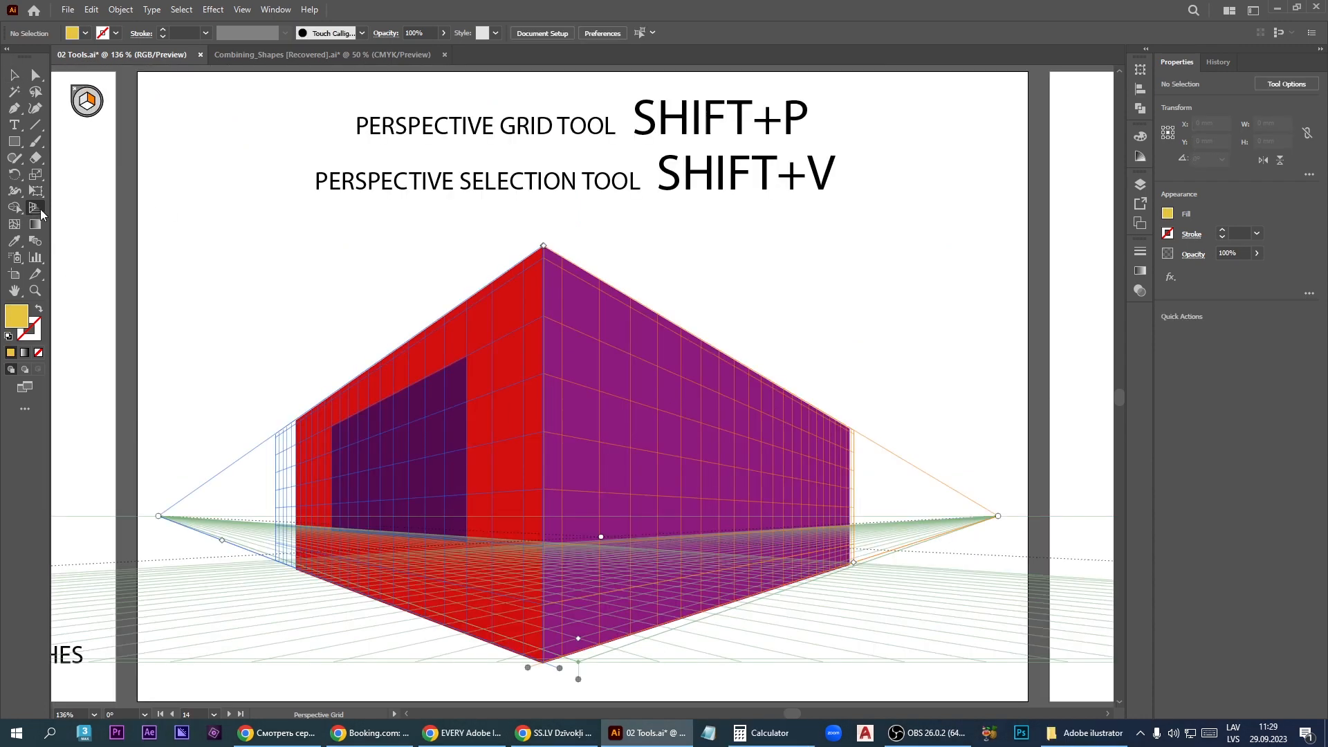
click(40, 209)
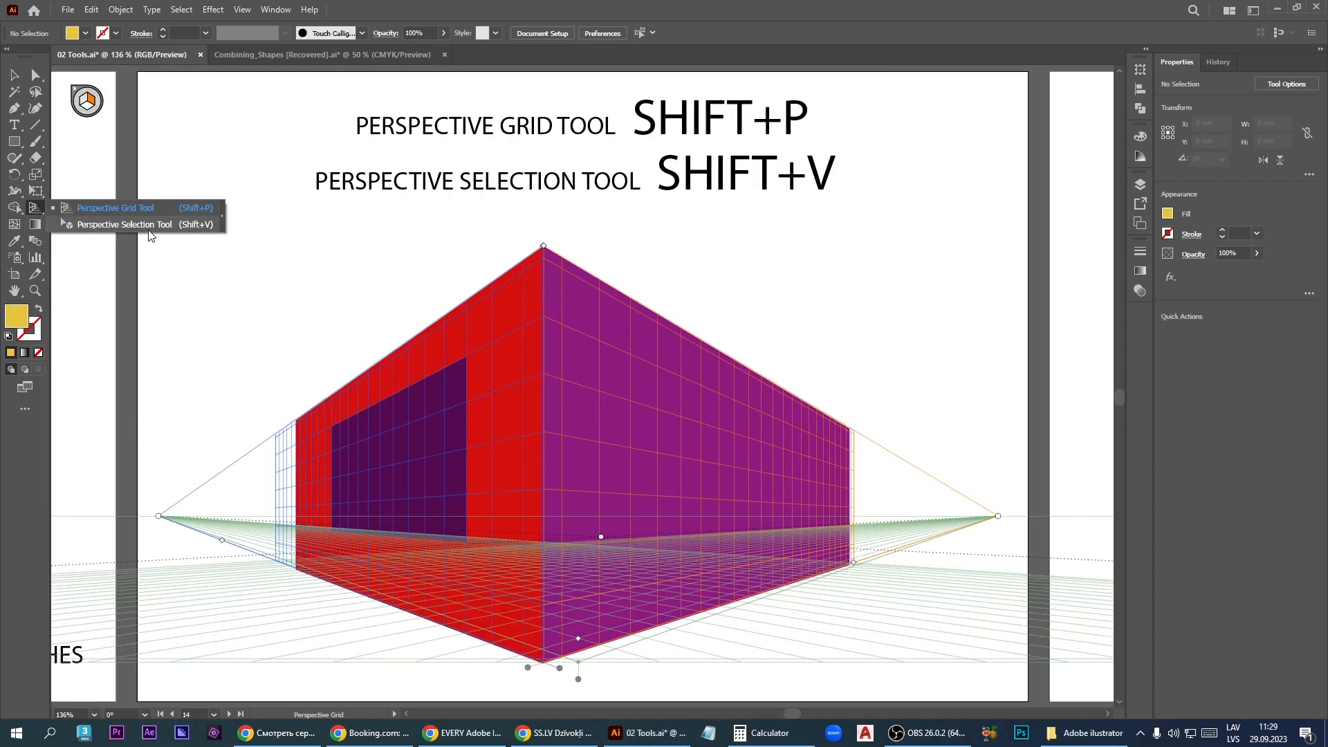
click(180, 227)
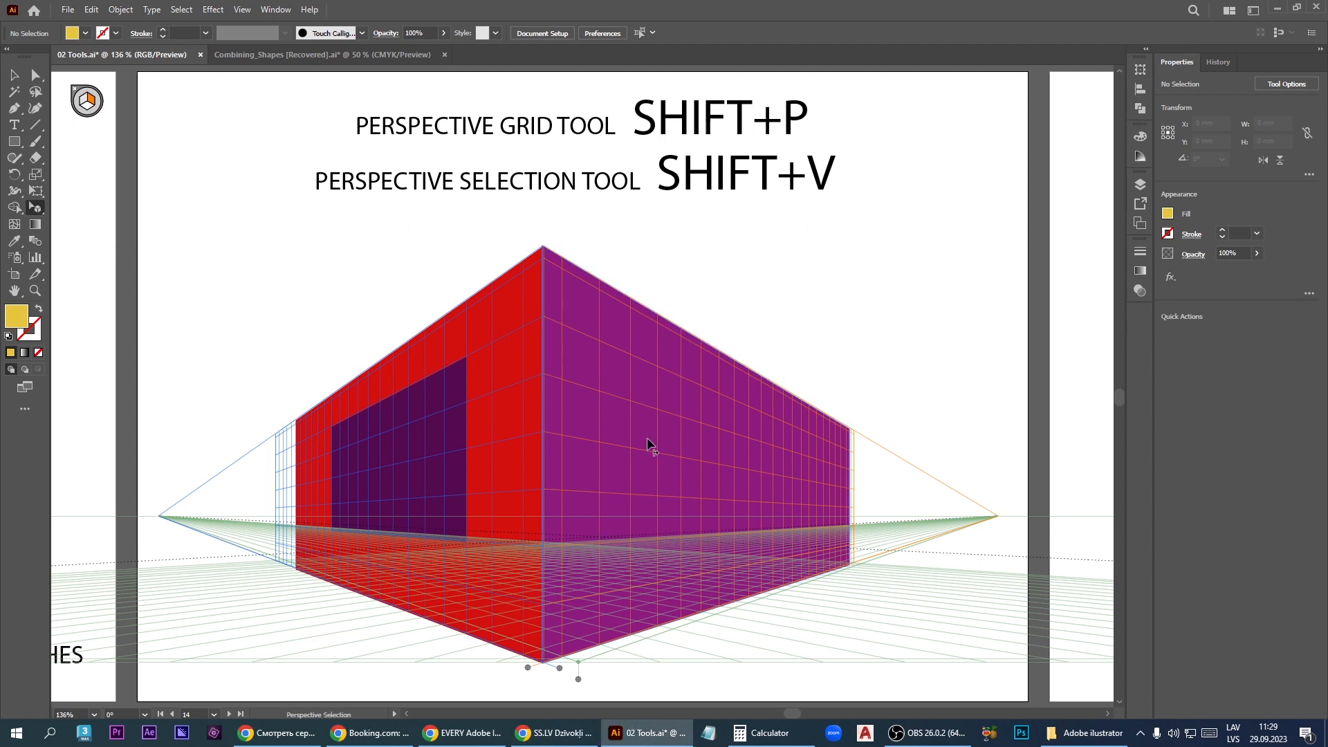
drag(642, 437, 689, 442)
click(280, 253)
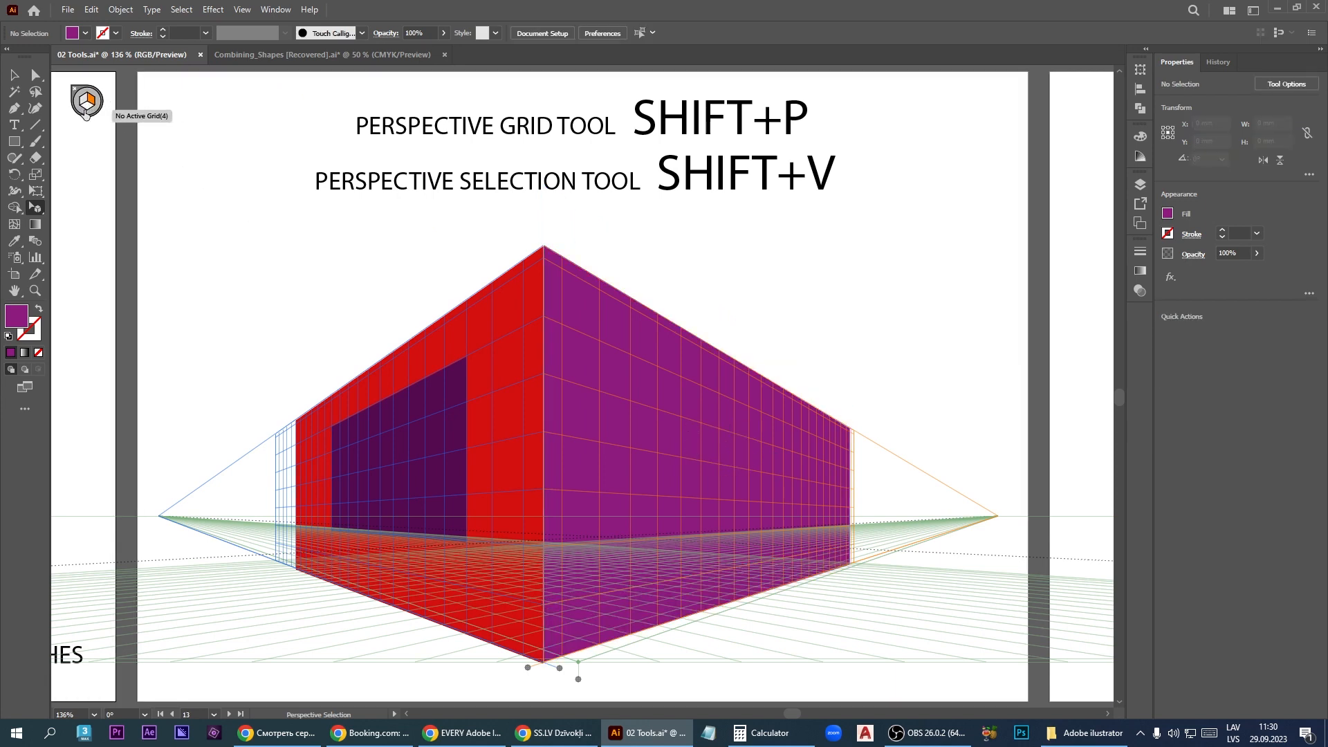
- Move the purple wall onto the horizontal grid plane and scale it so its outer corner meets the red wall's upper outer corner
key(1)
key(2)
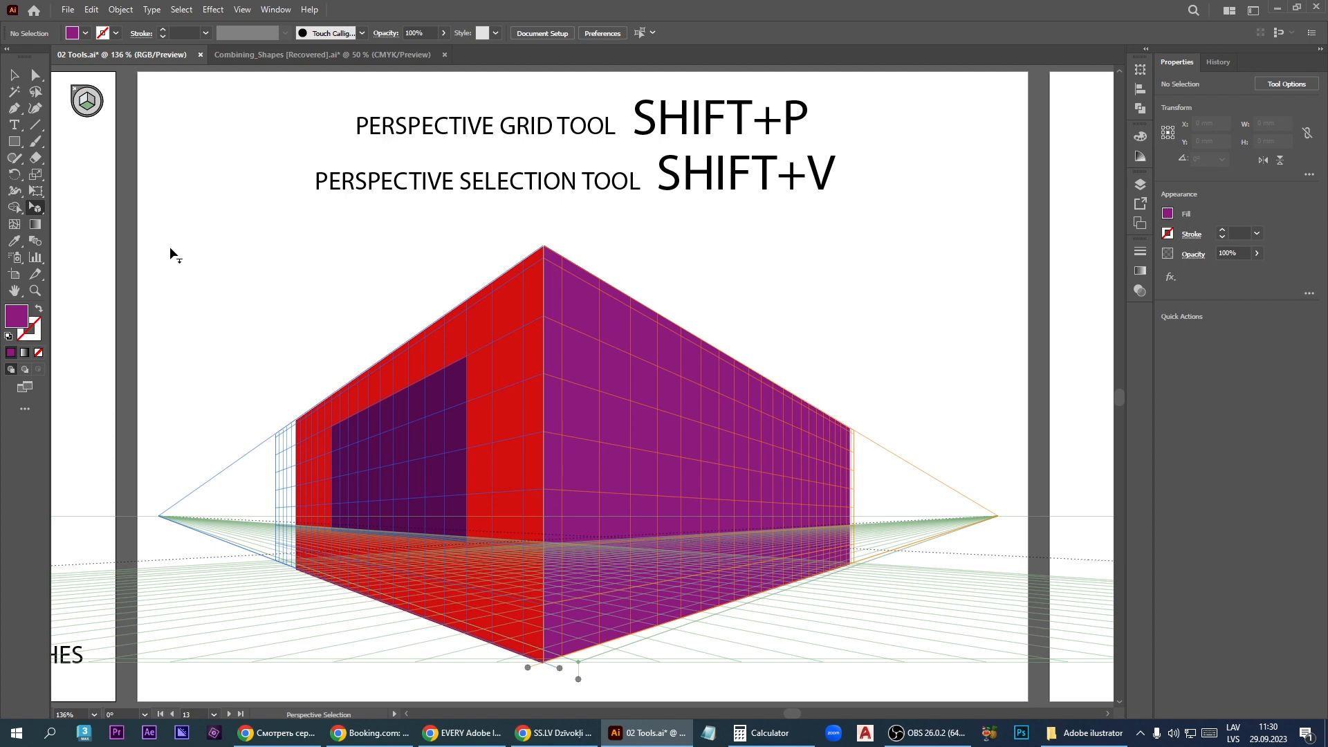
key(3)
drag(675, 444, 622, 376)
drag(693, 292, 553, 376)
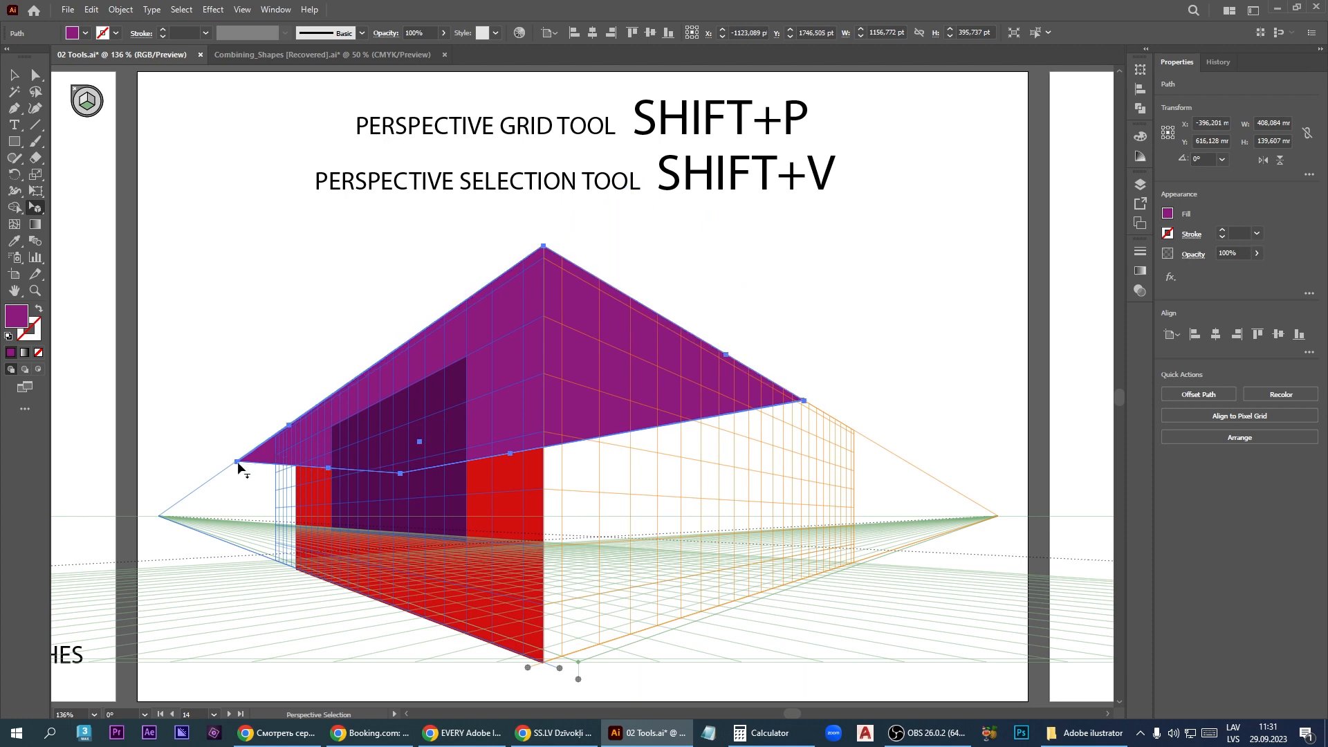
drag(238, 461, 296, 422)
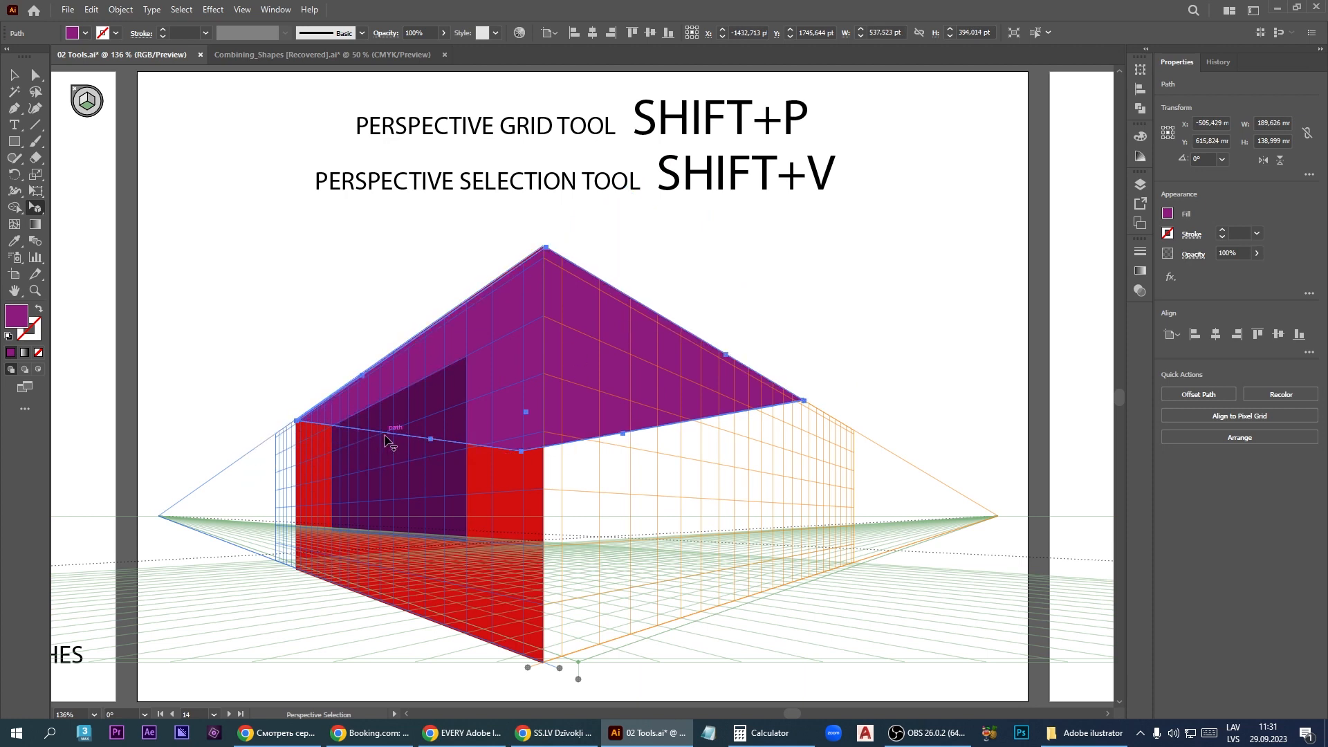
- Send the purple horizontal-plane shape to the back of the stacking order and deselect it with the Selection tool
right_click(504, 382)
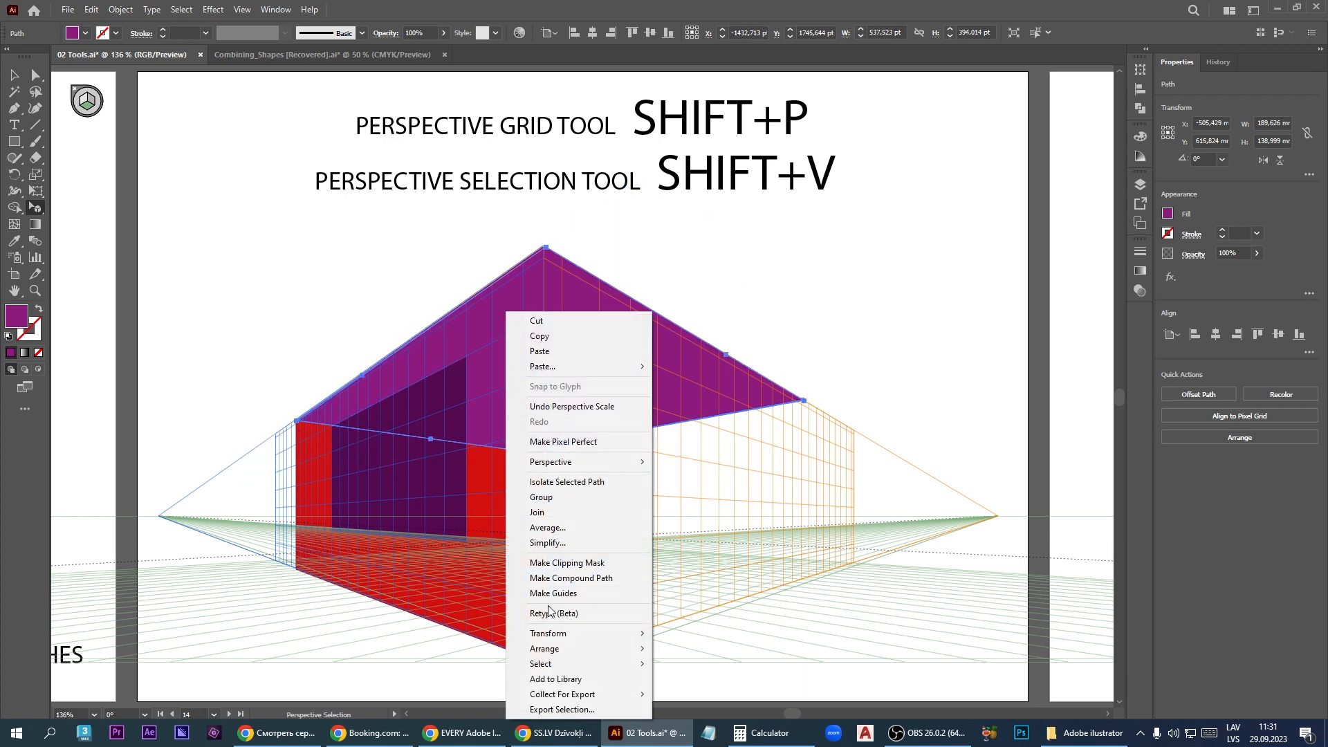
mouse_move(553, 652)
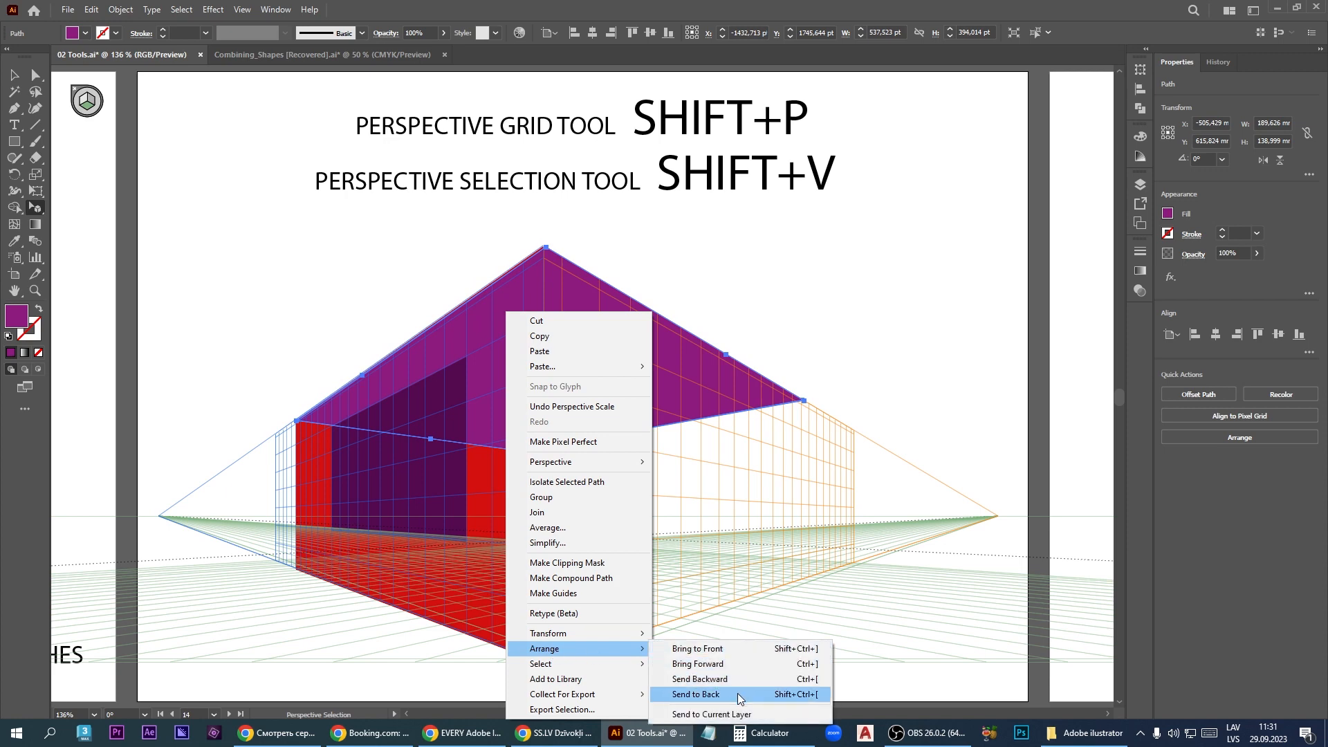
click(737, 693)
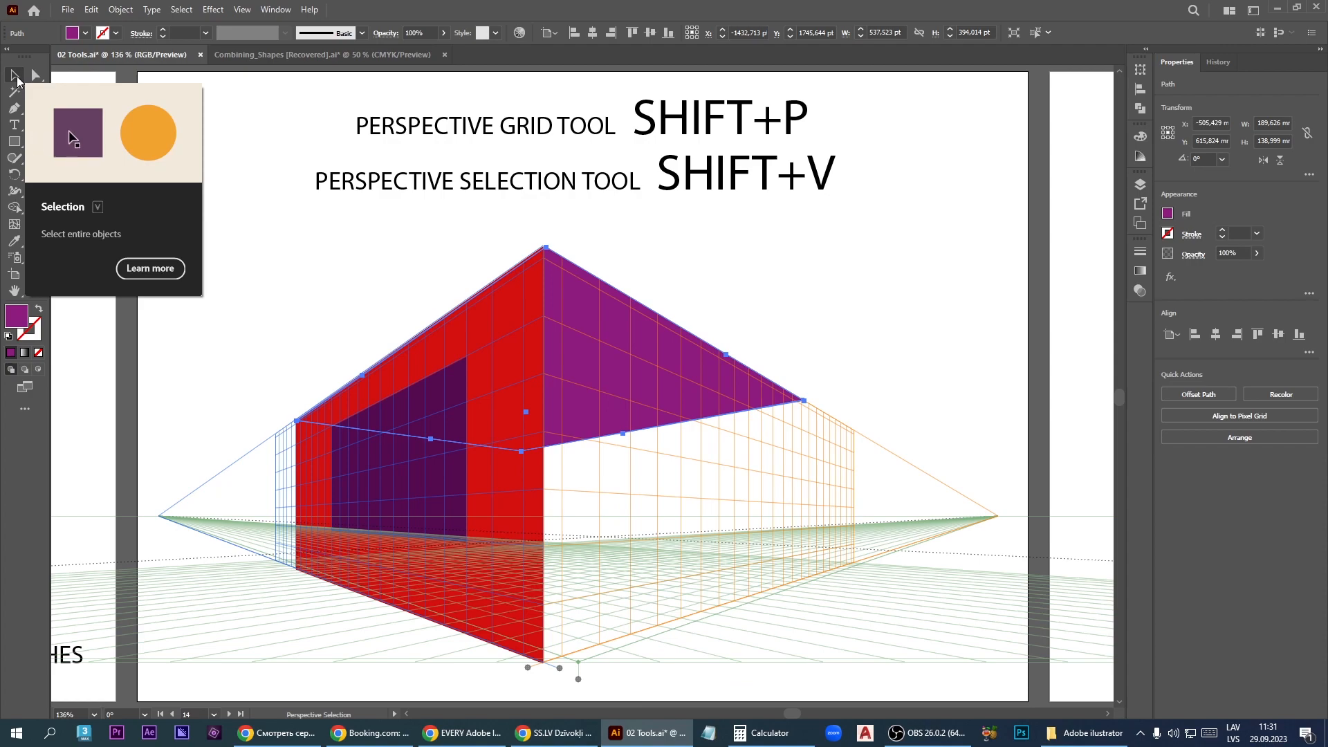
click(15, 76)
click(924, 292)
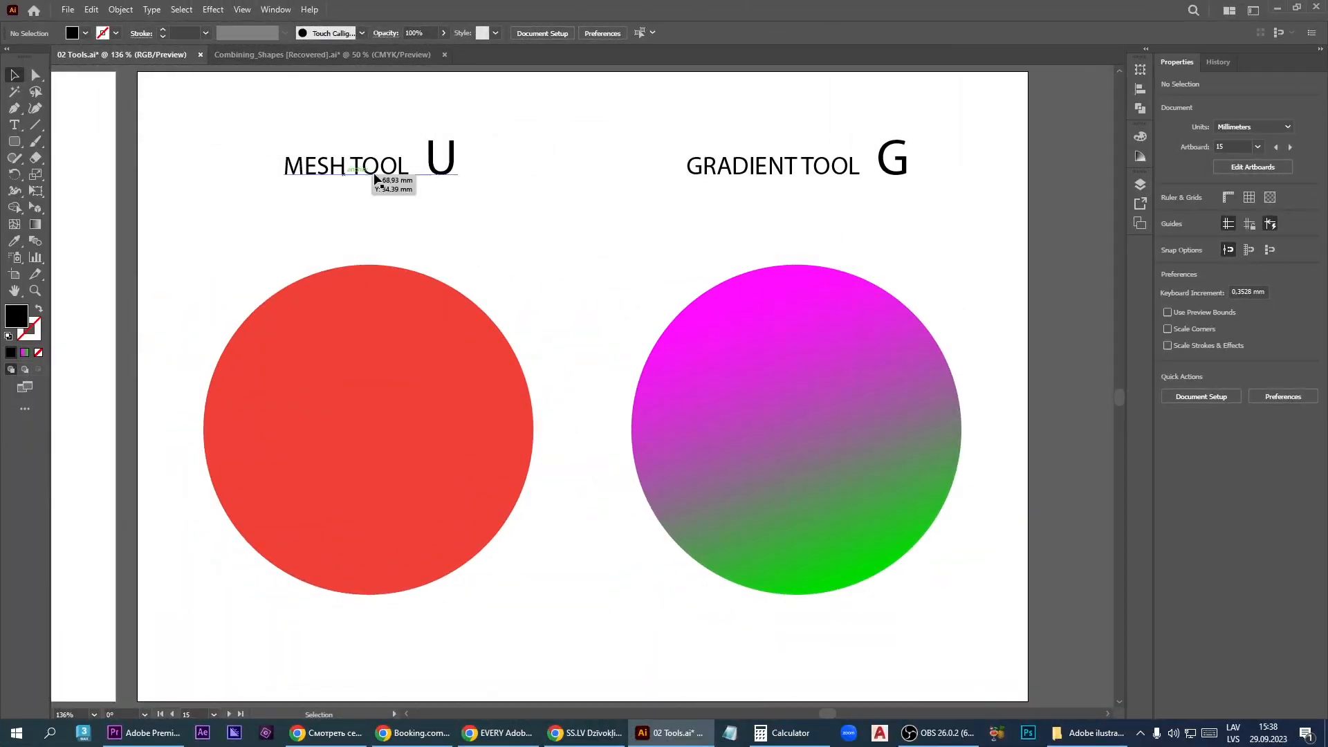
- Add a mesh point just left of the red circle's centre with the Mesh tool and color it magenta CC23C0
click(14, 228)
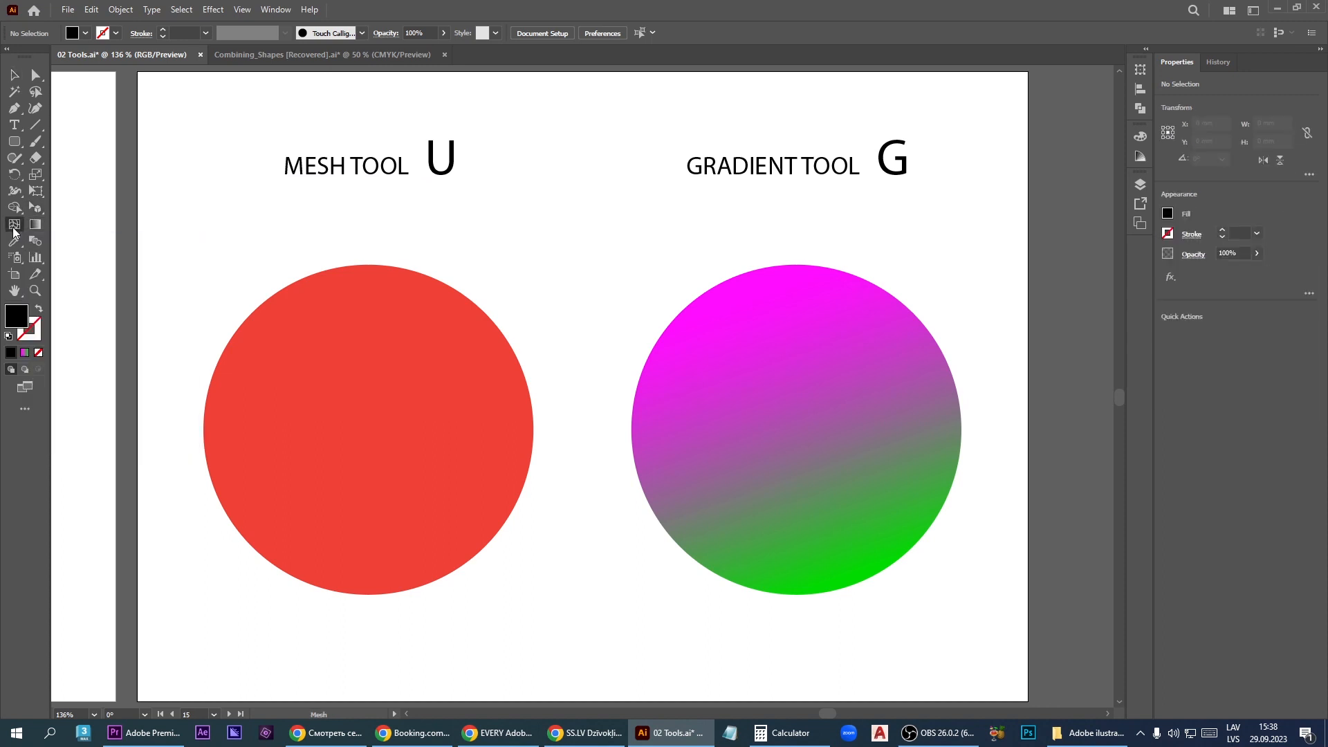
click(304, 409)
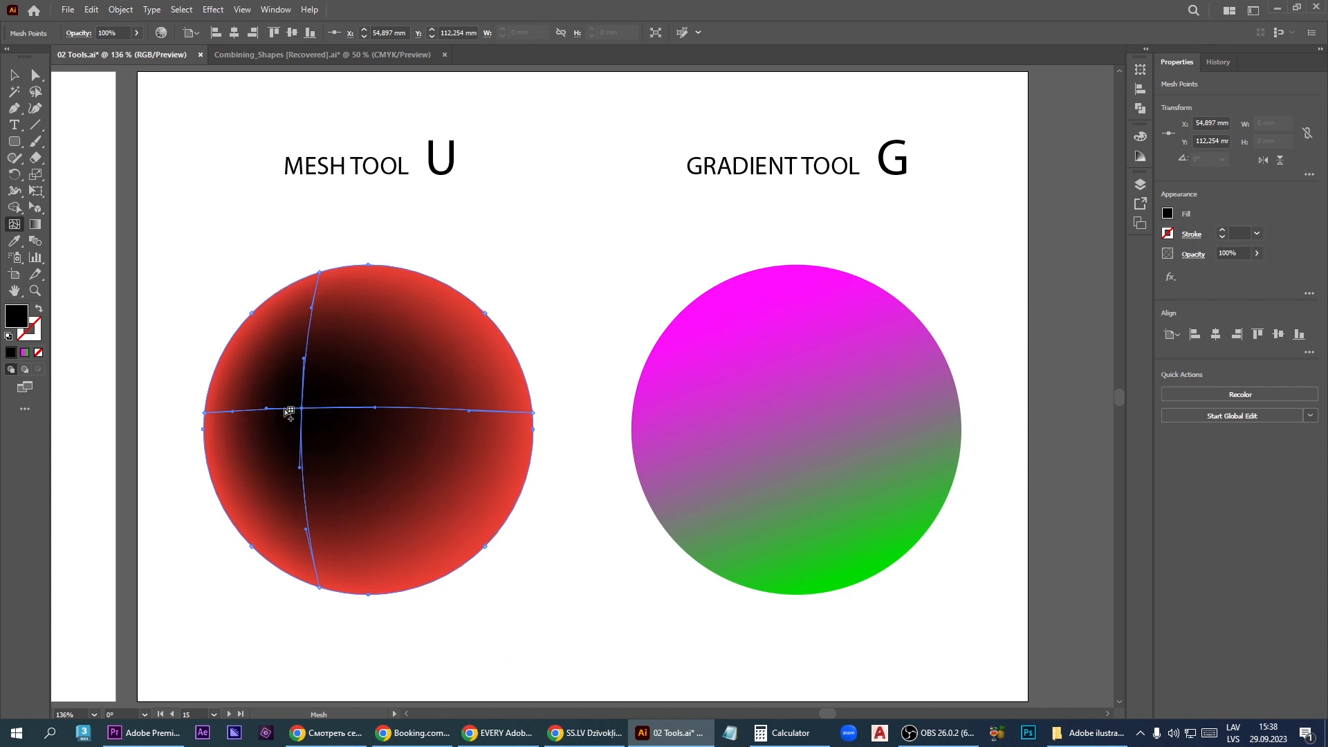
double_click(15, 321)
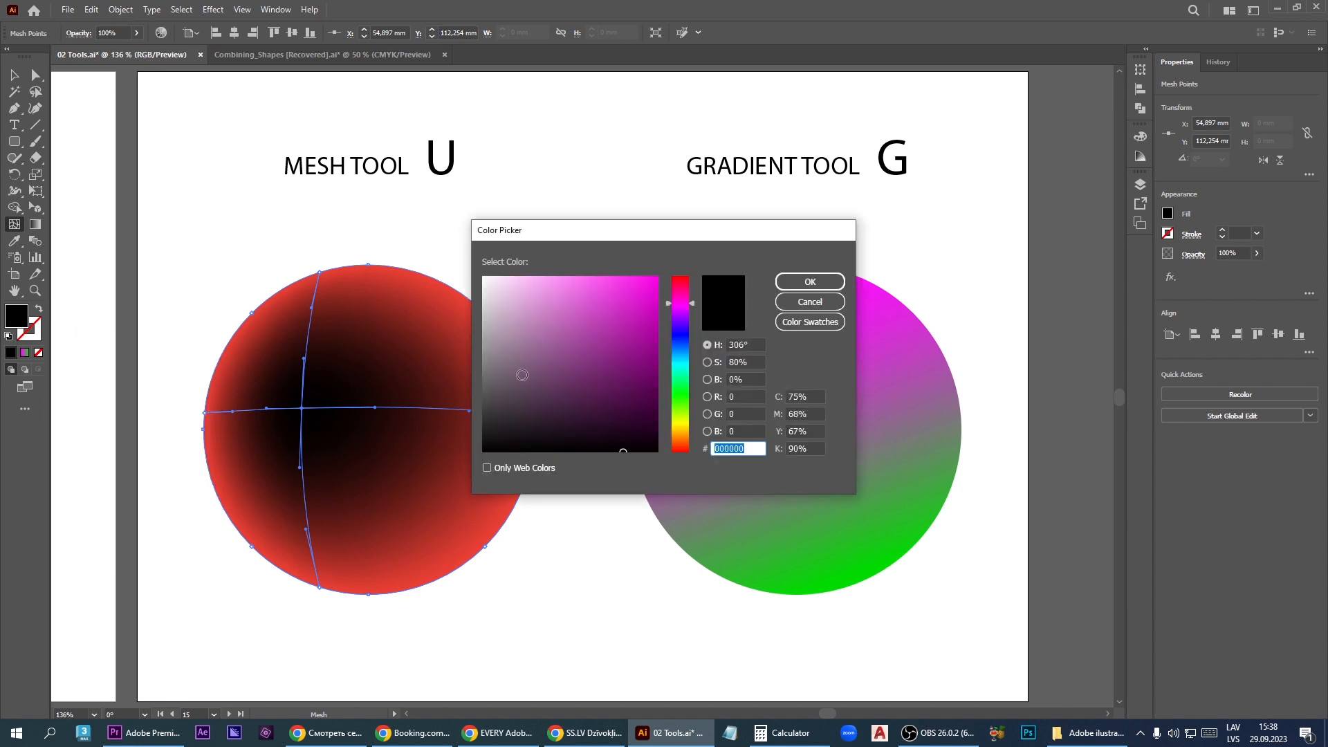
click(636, 305)
drag(636, 305, 632, 308)
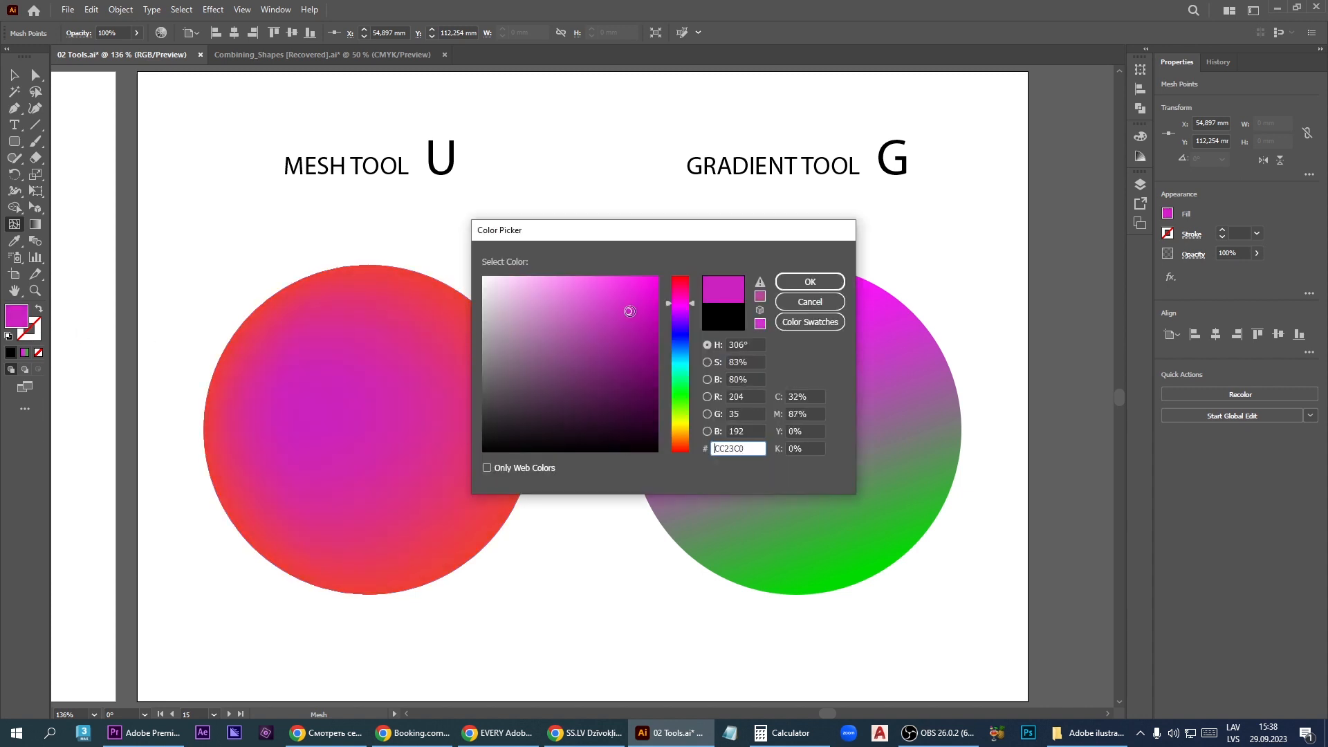
click(810, 281)
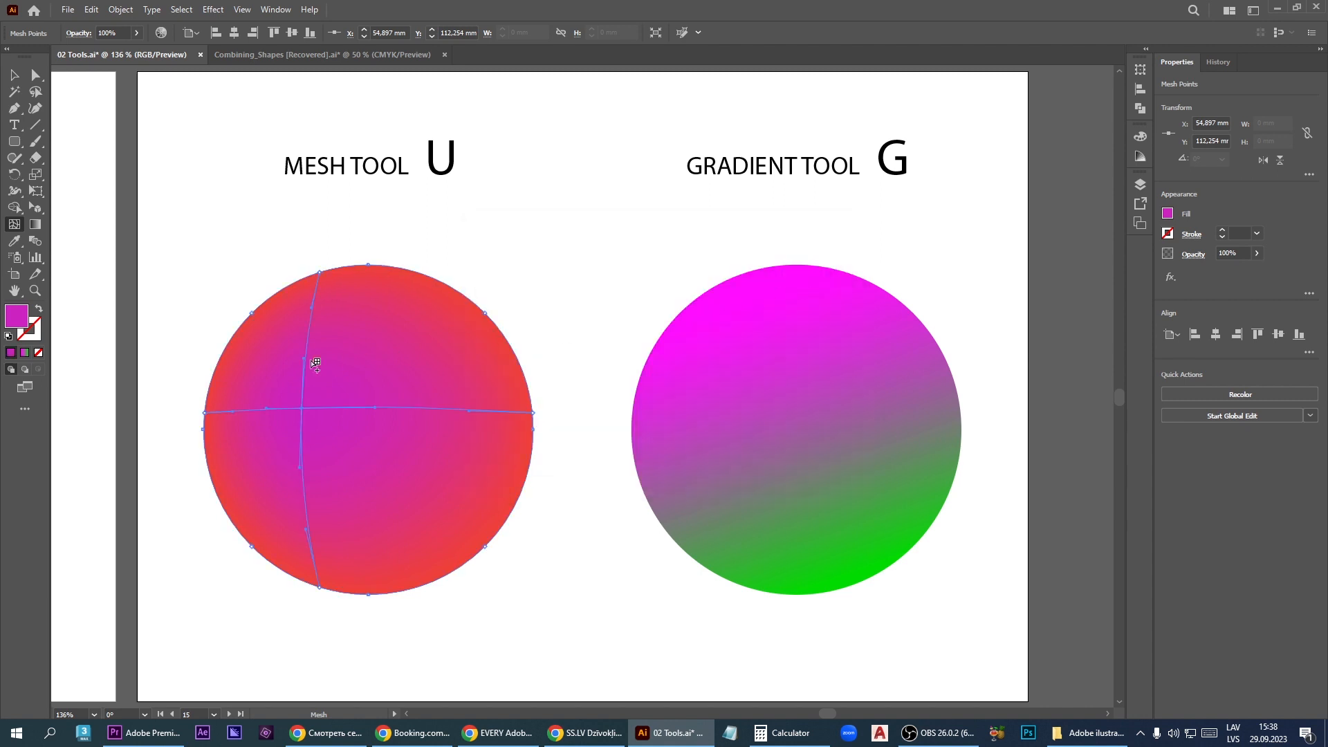
- Add a second mesh point in the circle's upper right area and color it teal 25CCB0
click(410, 346)
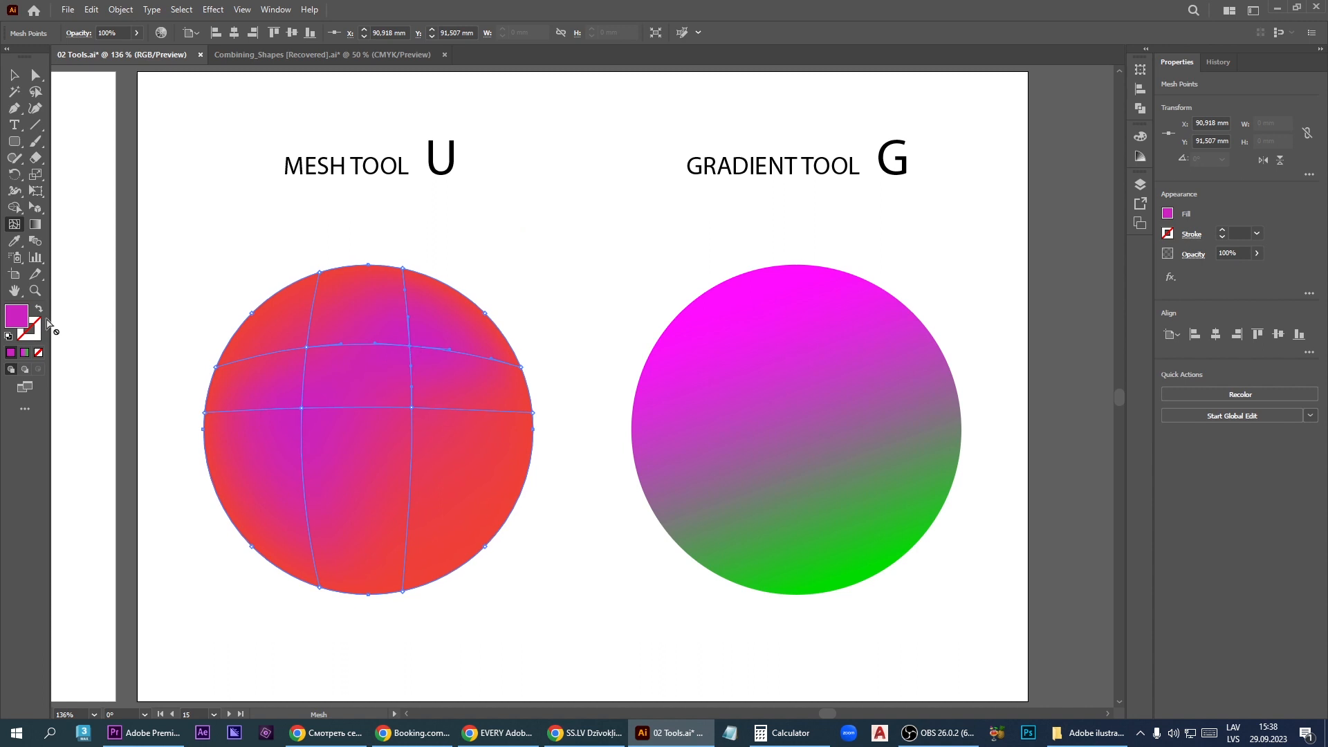
double_click(18, 319)
click(682, 370)
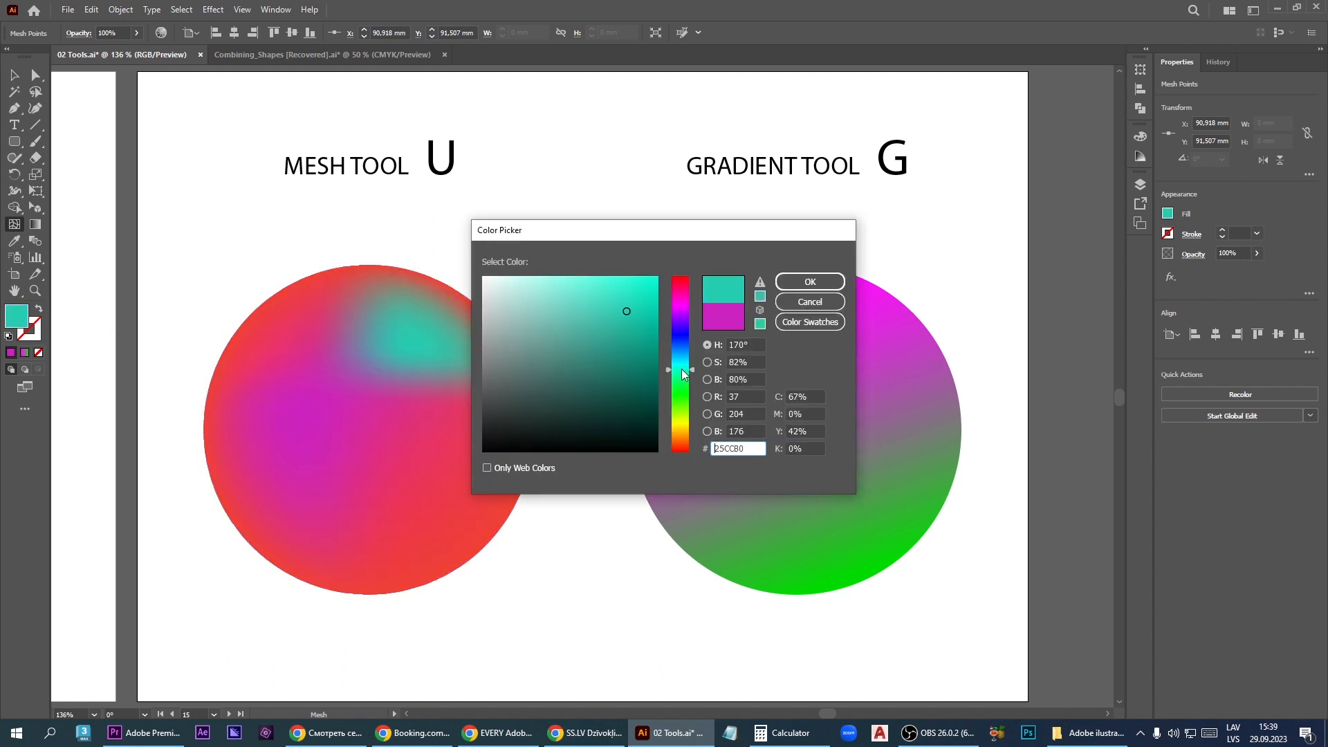
click(810, 282)
- Color the mesh point at the circle's upper left grid intersection yellow D8C430
click(307, 348)
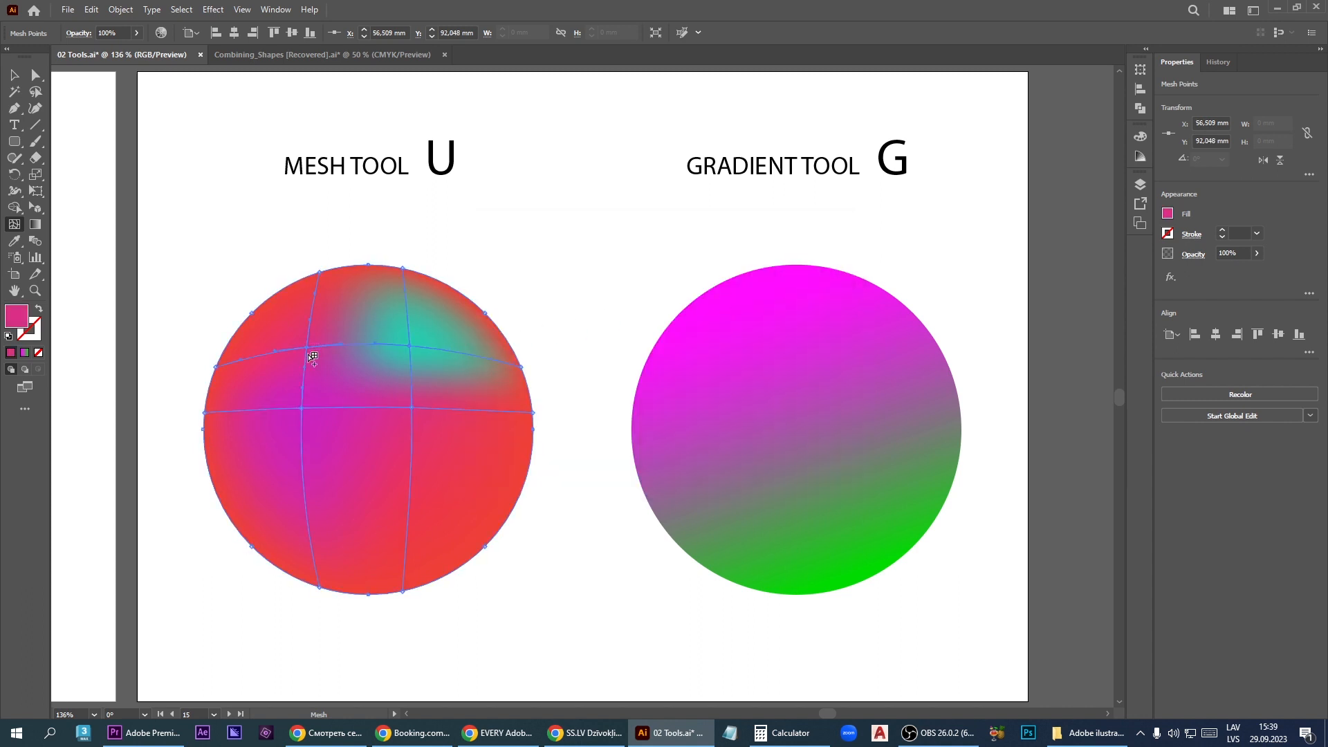
double_click(15, 318)
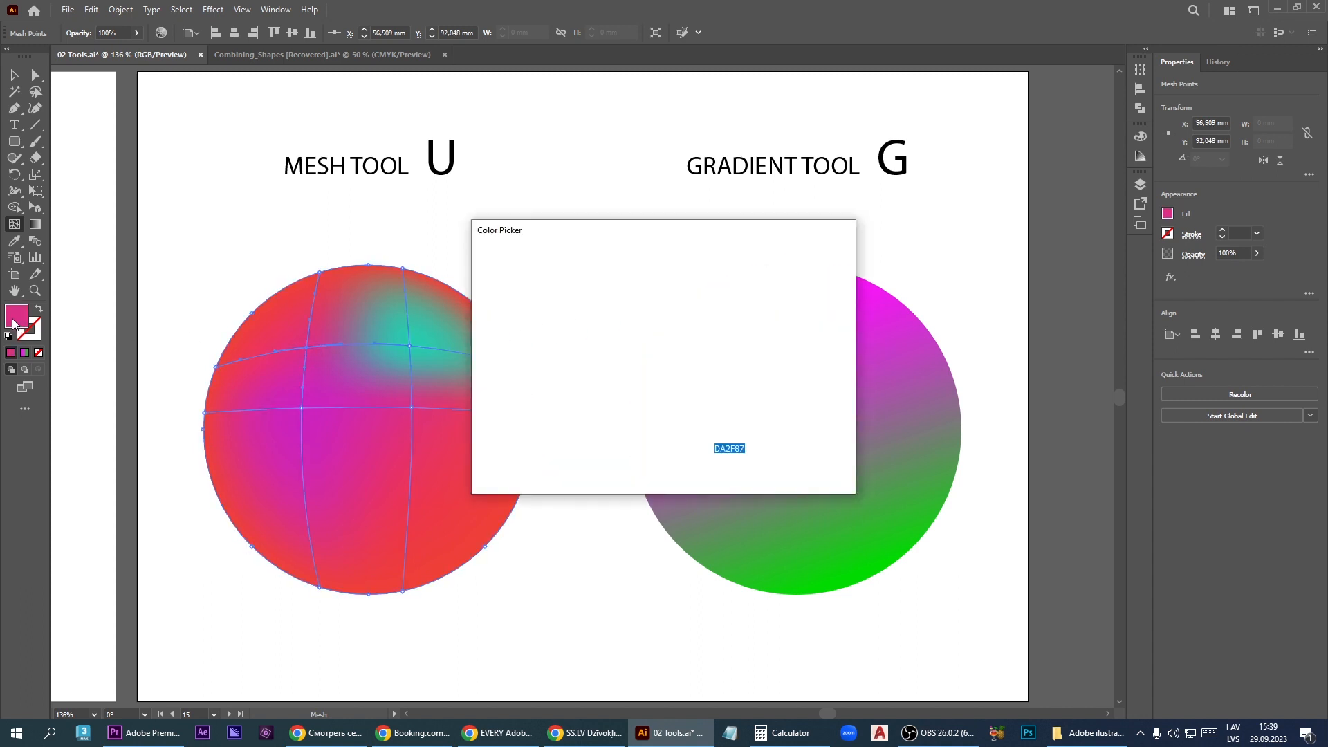
click(682, 427)
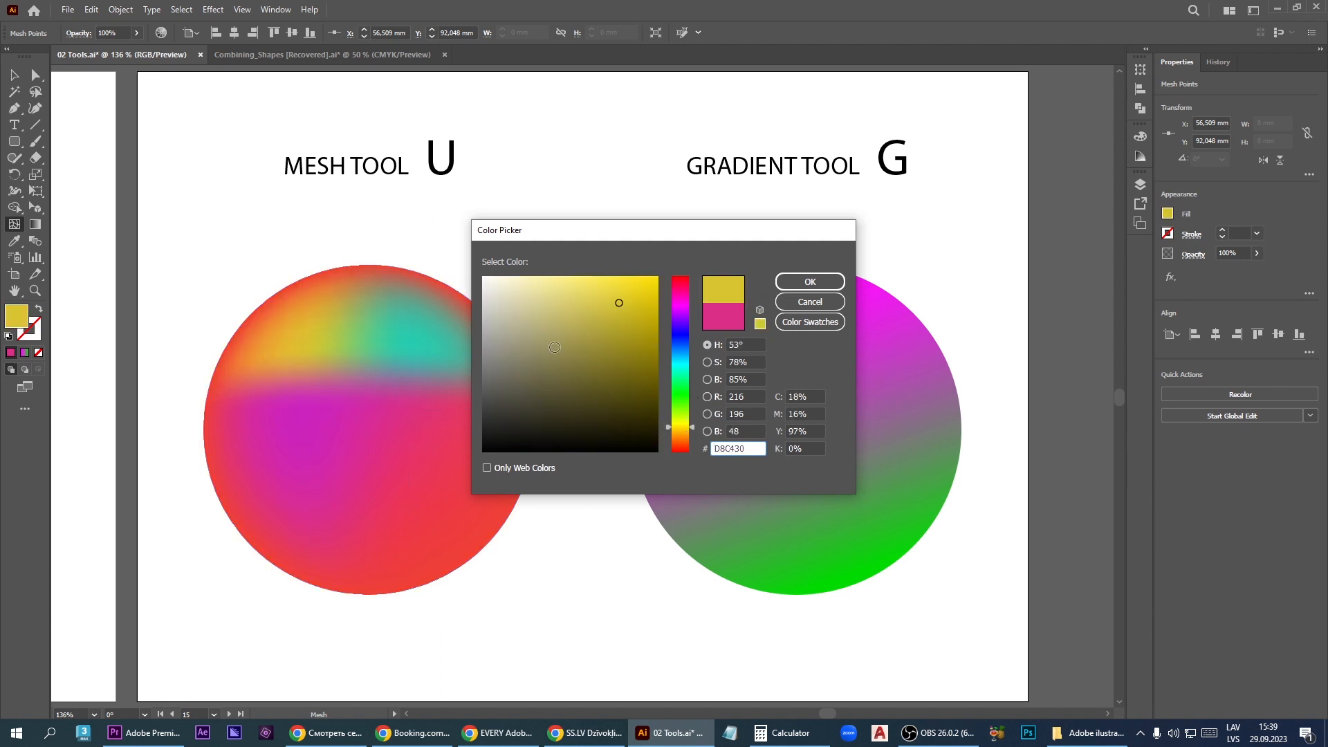
key(Return)
- Color the mesh point directly below the teal one green 37DB33
click(411, 408)
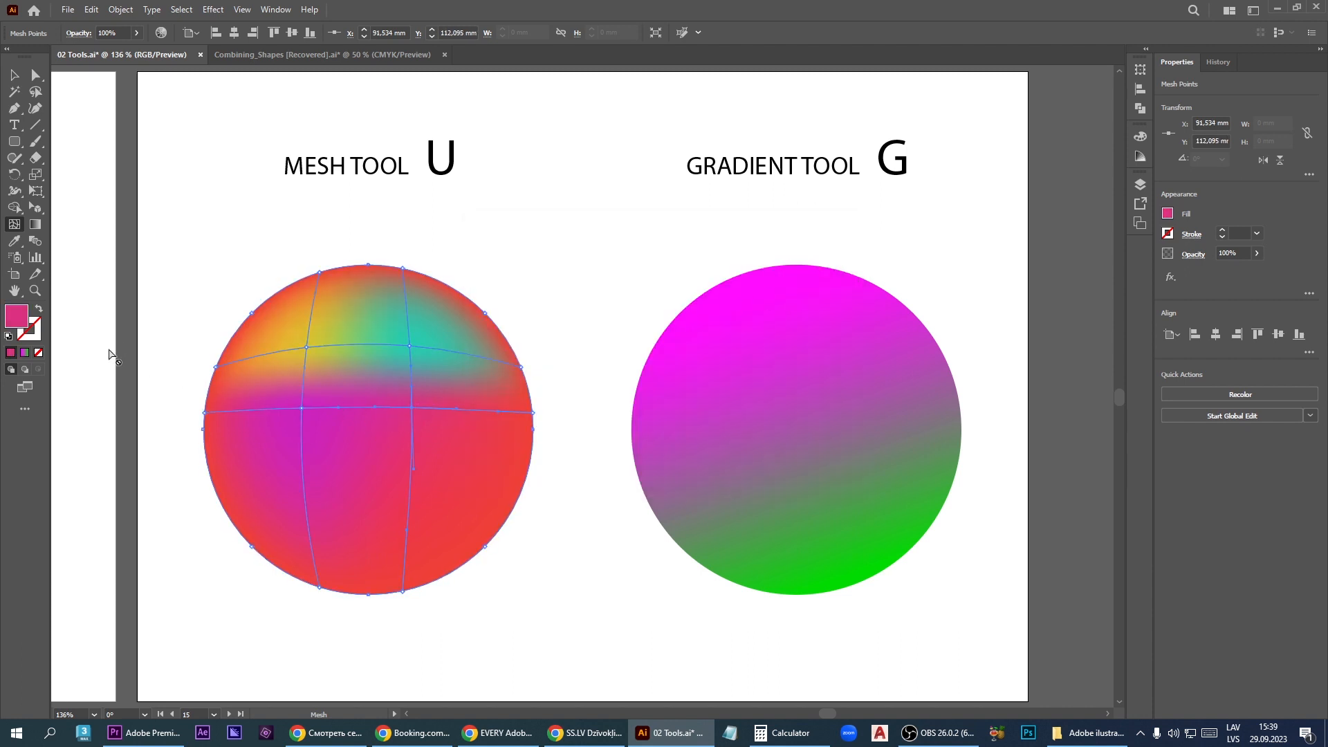
double_click(20, 323)
click(683, 401)
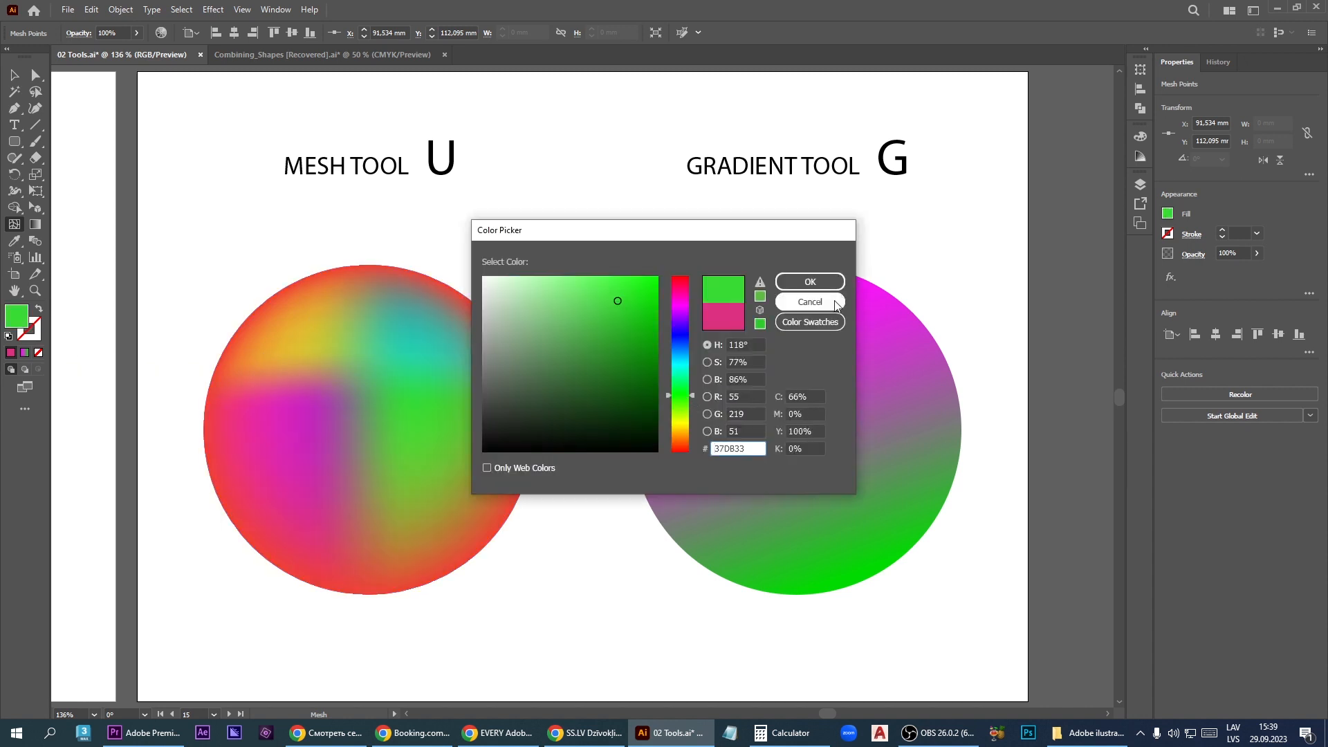
click(810, 281)
- Add a mesh point in the lower middle of the circle and color it white FFFFFF
click(359, 497)
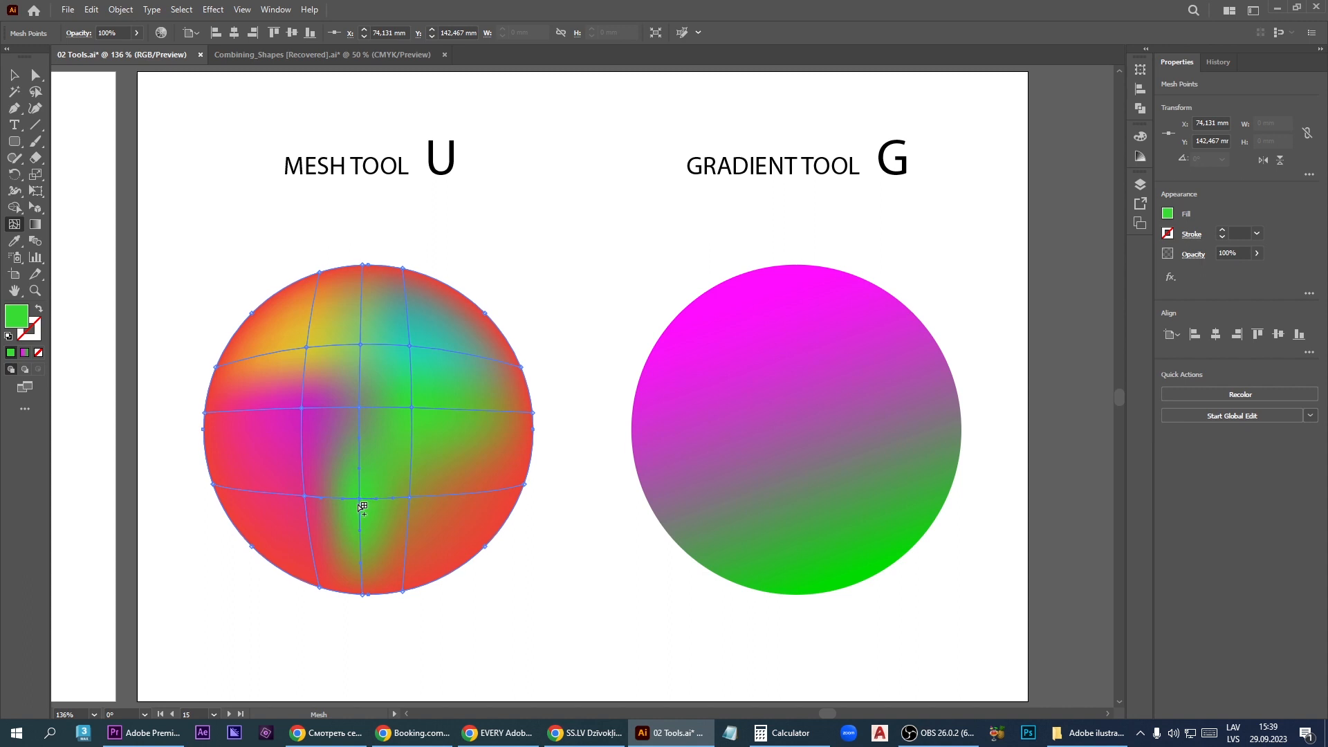
double_click(24, 325)
click(673, 362)
drag(551, 299, 461, 269)
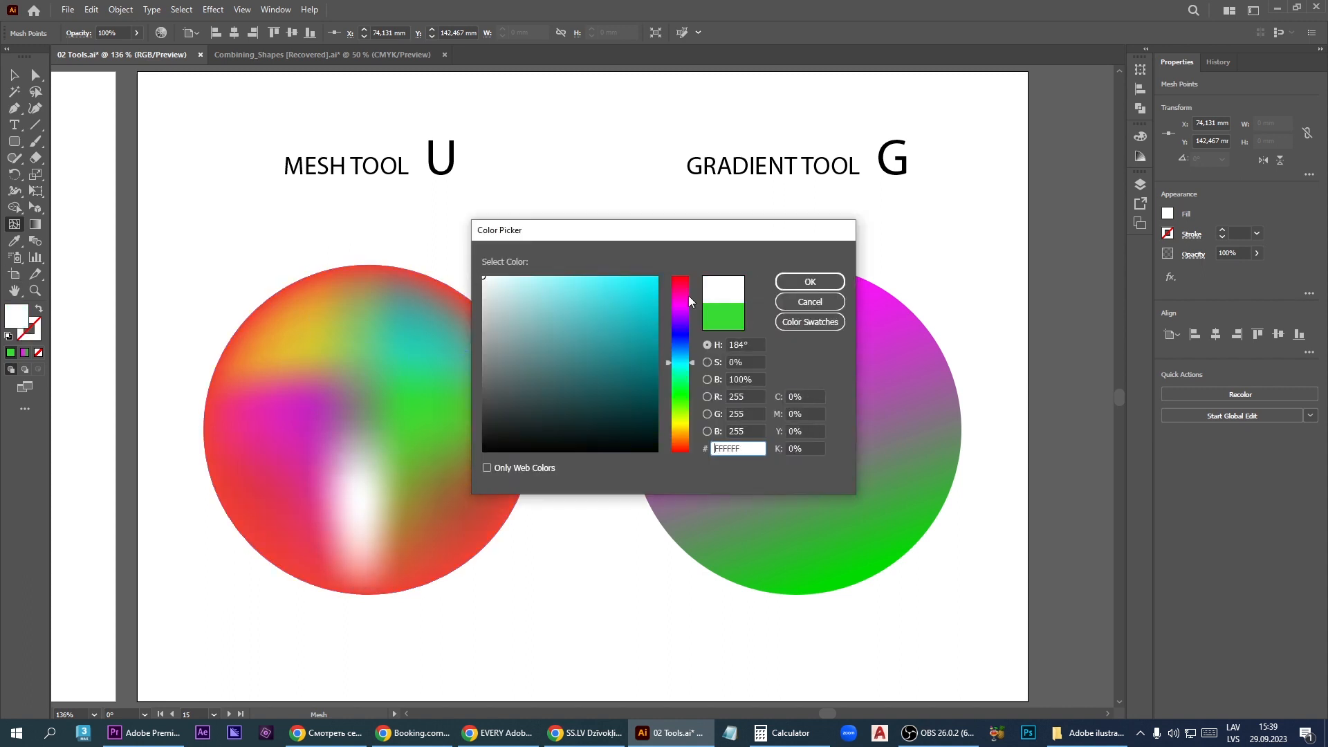
click(809, 282)
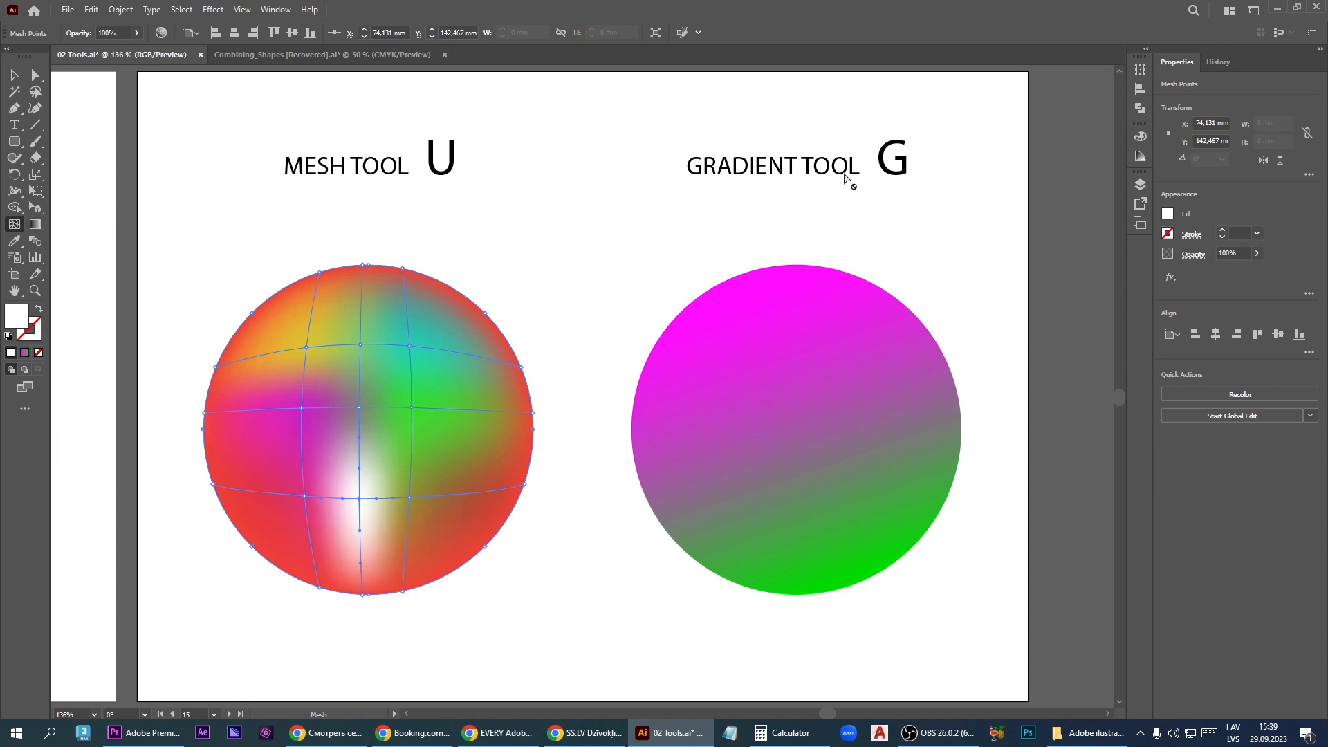
- Select the magenta-green circle and redraw its linear gradient diagonally from the lower left to the upper right with the Gradient tool
click(40, 225)
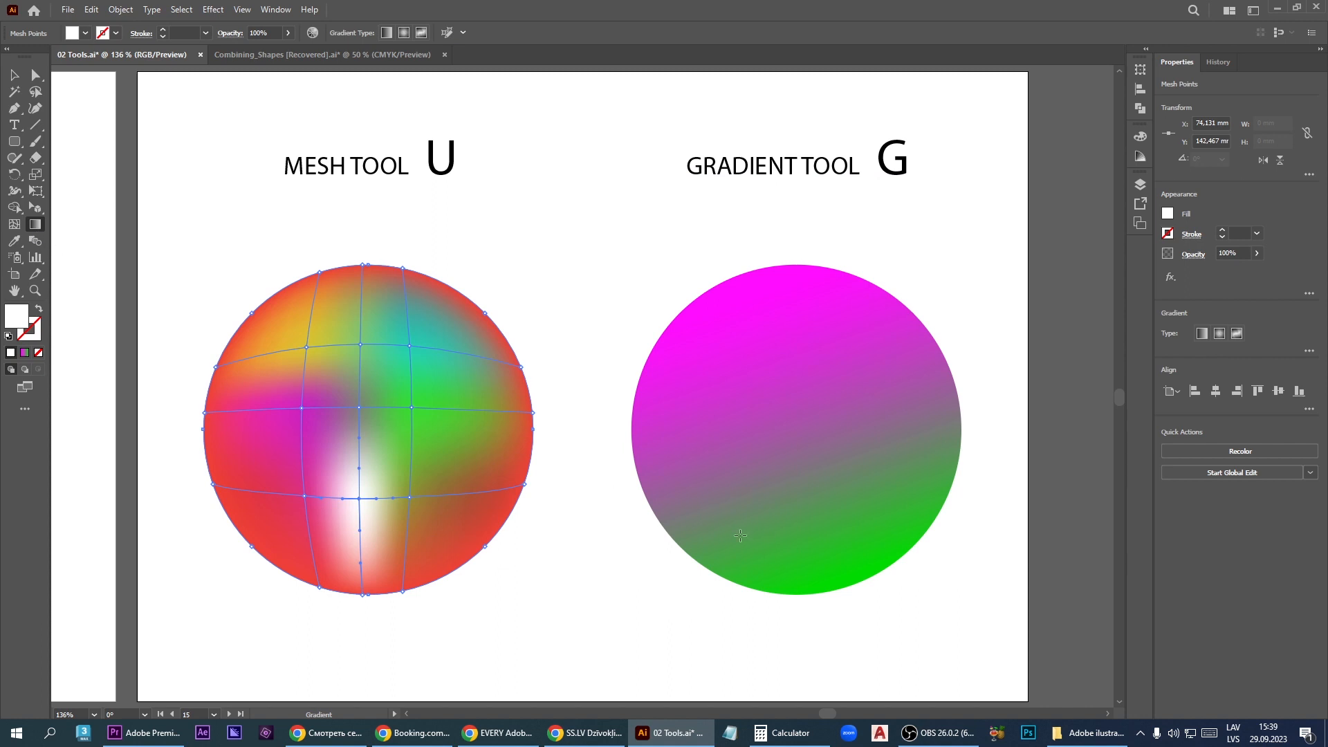
key(v)
click(762, 456)
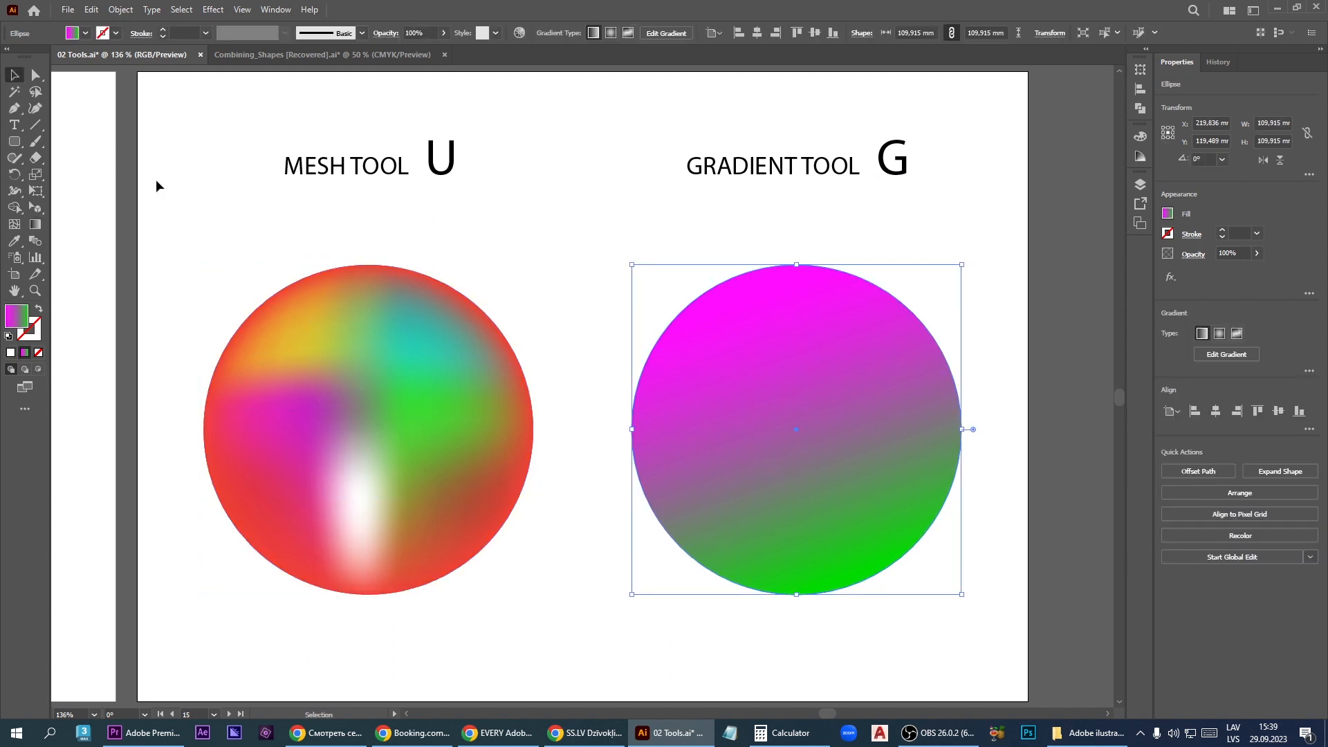
click(35, 226)
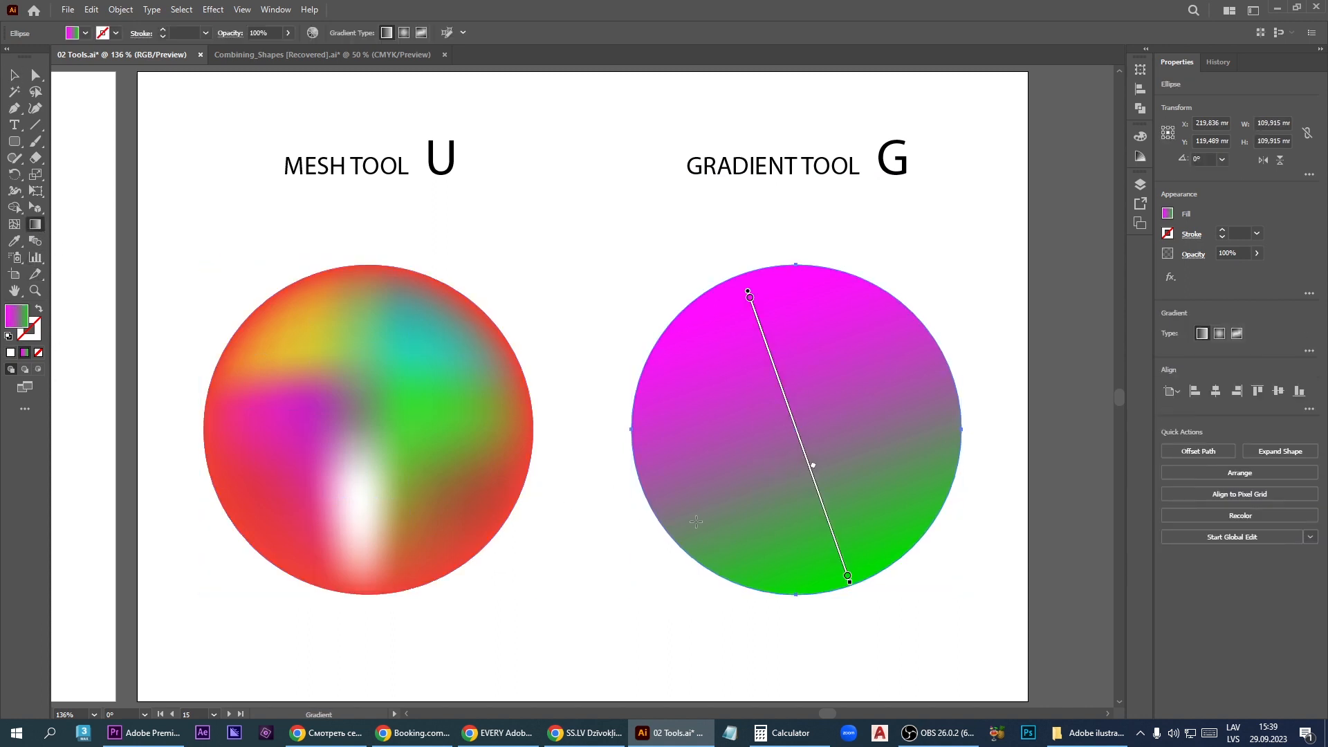
mouse_move(690, 518)
mouse_down()
mouse_move(902, 396)
mouse_move(922, 360)
mouse_up()
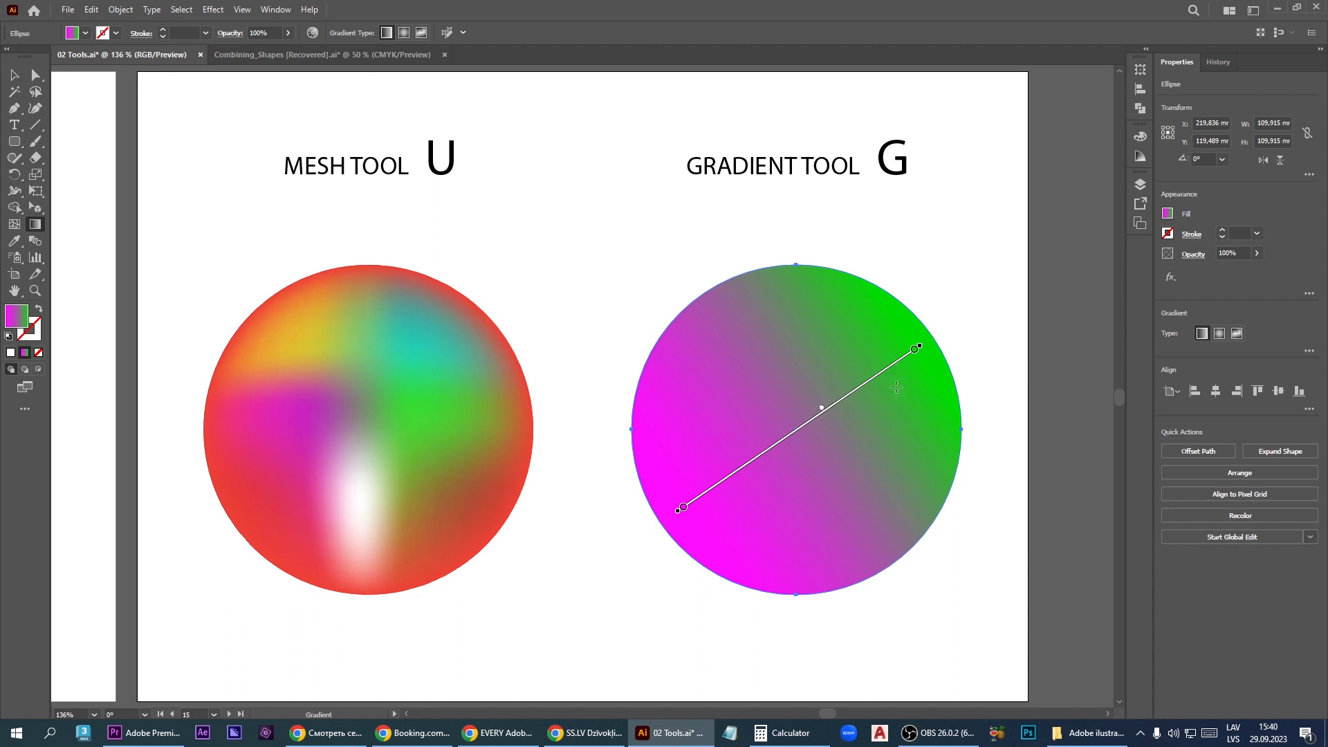
- Change the gradient's start color stop to blue 310EFF and its end color stop to pink-red FF006A
double_click(682, 509)
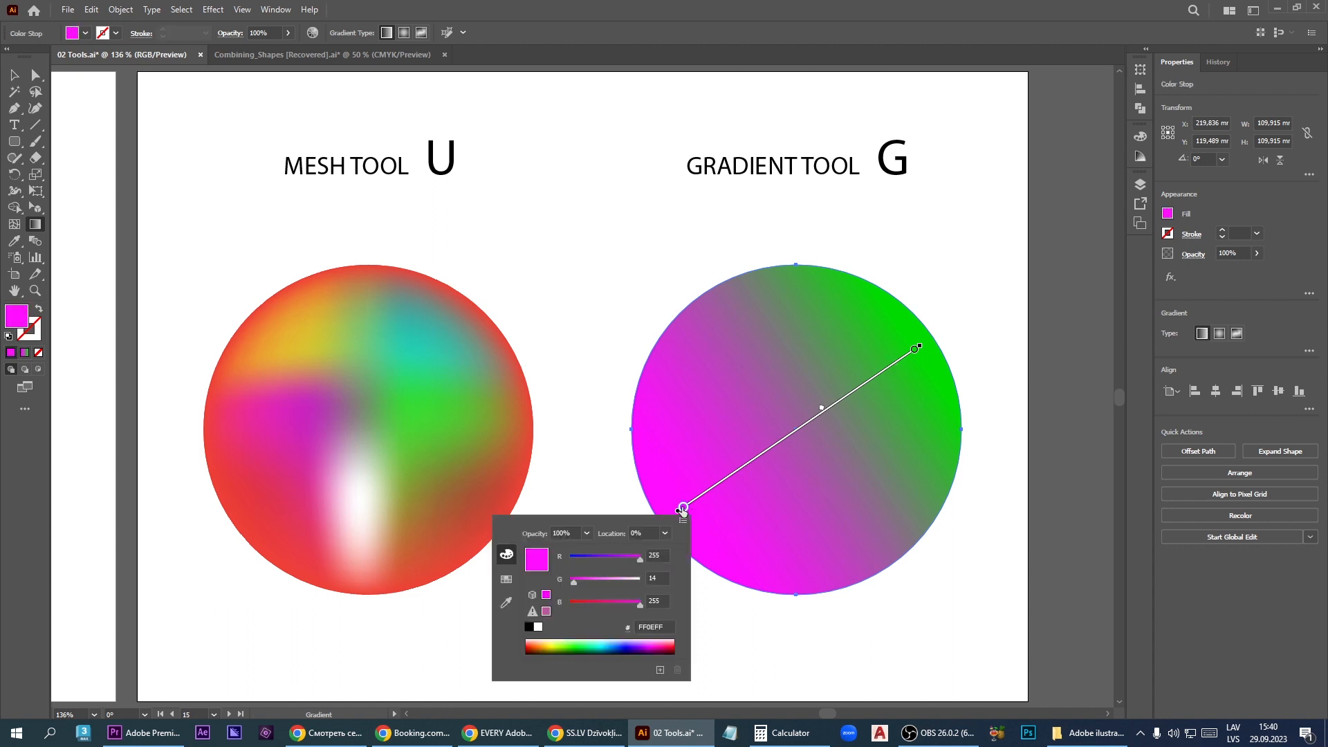
drag(579, 559, 583, 554)
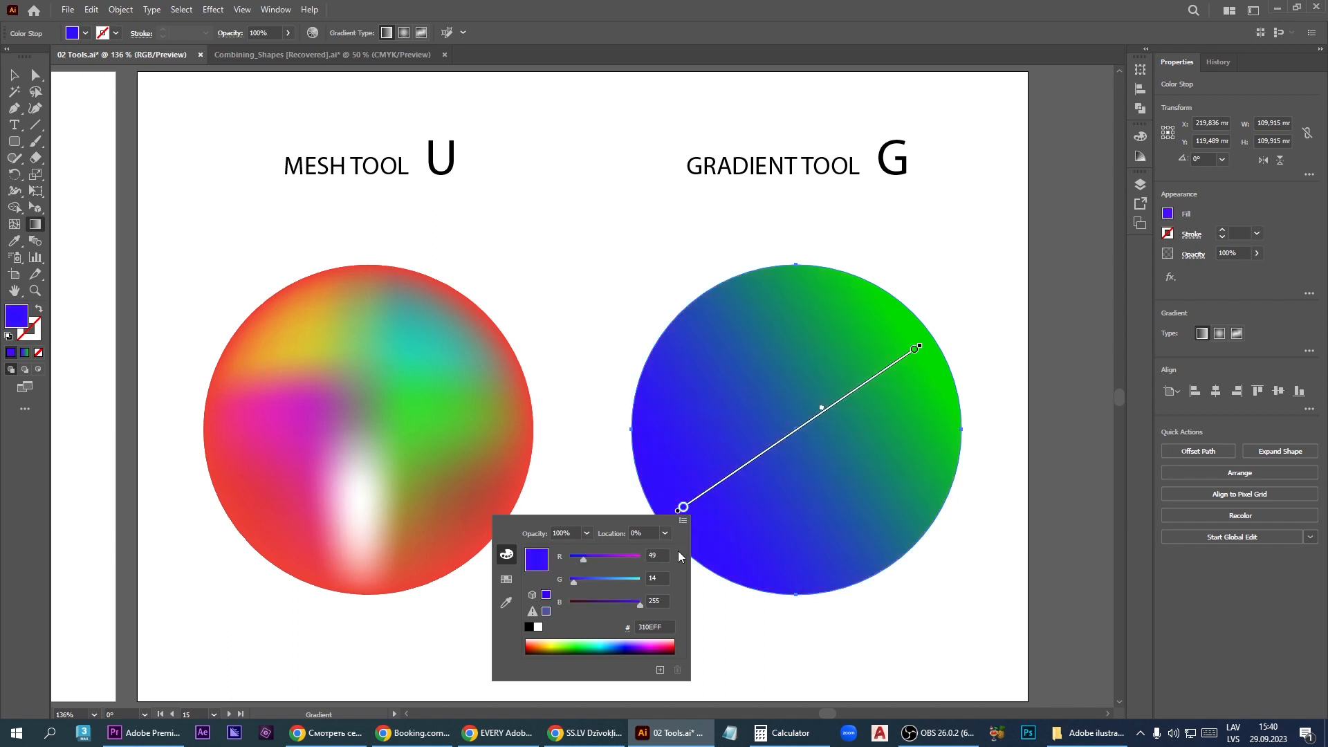
double_click(914, 351)
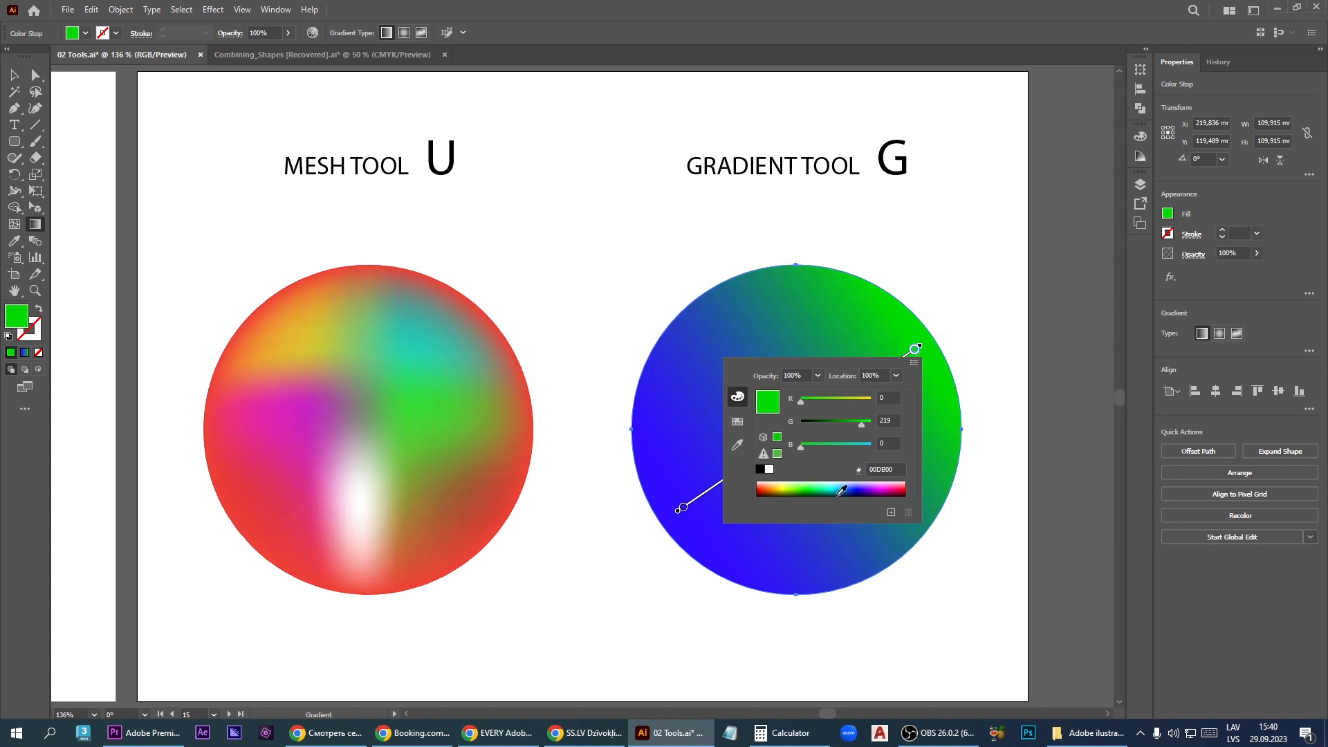
click(896, 488)
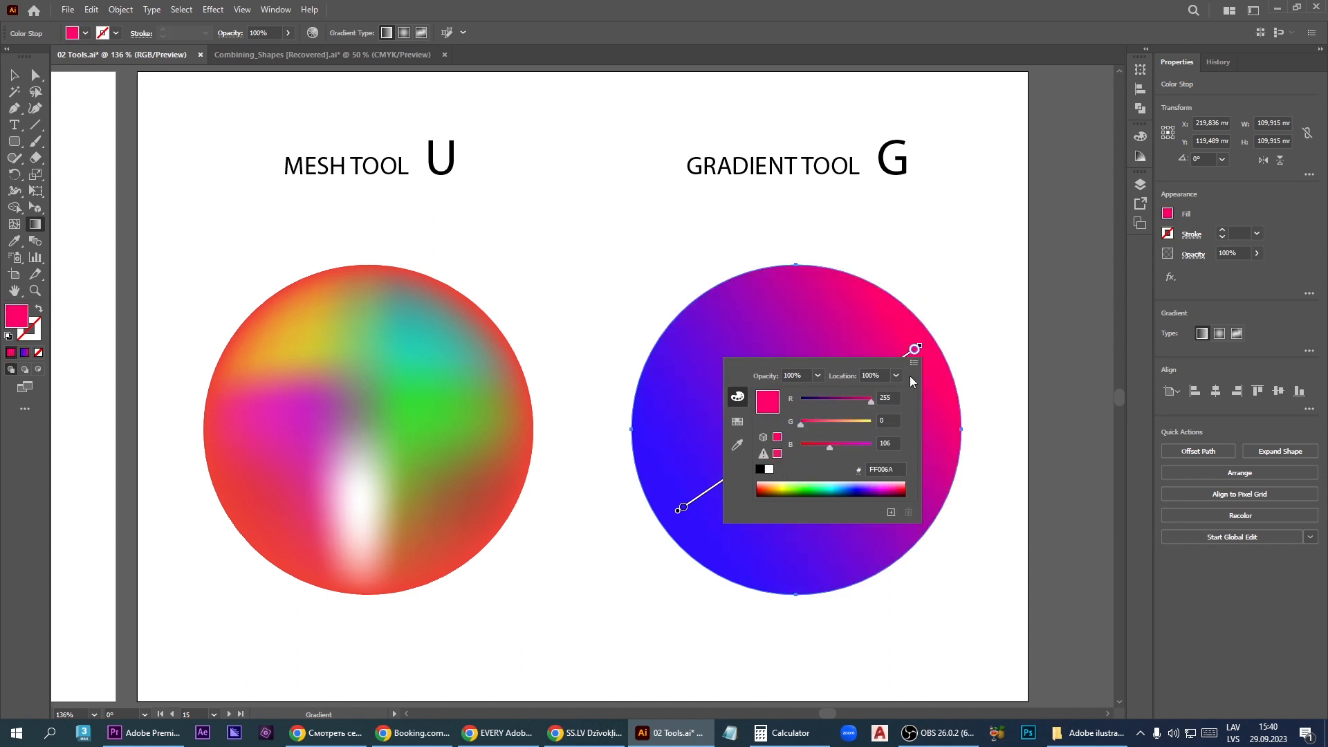
click(912, 347)
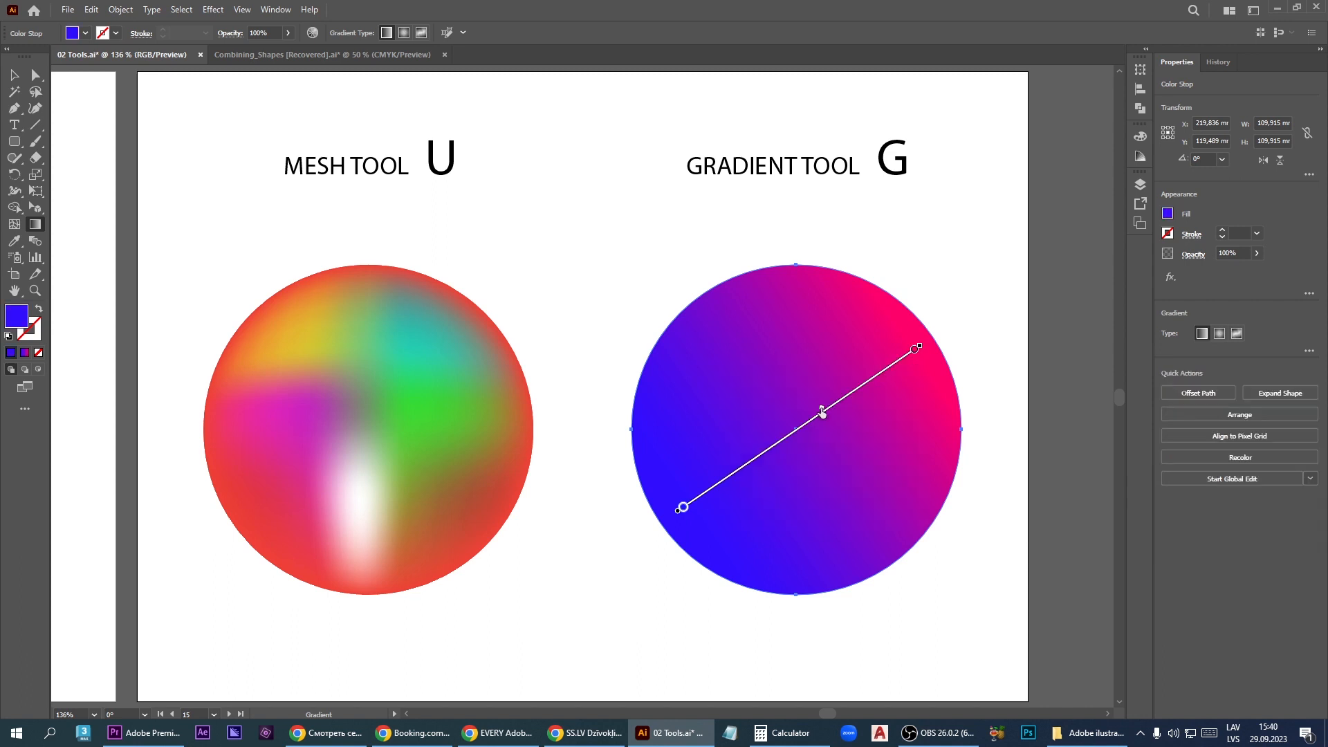
- Move the circle's gradient midpoint to the middle of the gradient line and select its end and start color stops
mouse_move(803, 421)
mouse_down()
mouse_move(707, 481)
mouse_move(899, 325)
mouse_move(773, 410)
mouse_up()
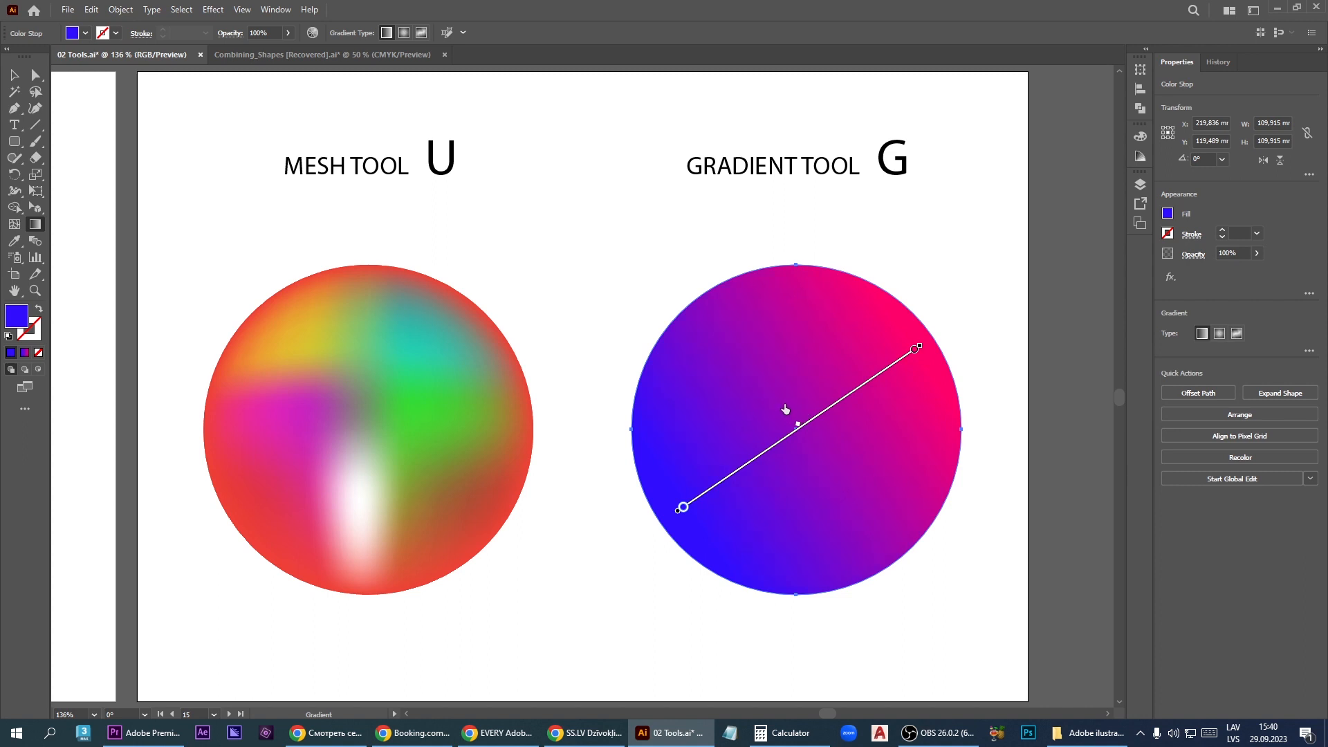
mouse_move(915, 348)
mouse_down()
mouse_move(765, 440)
mouse_move(914, 349)
mouse_up()
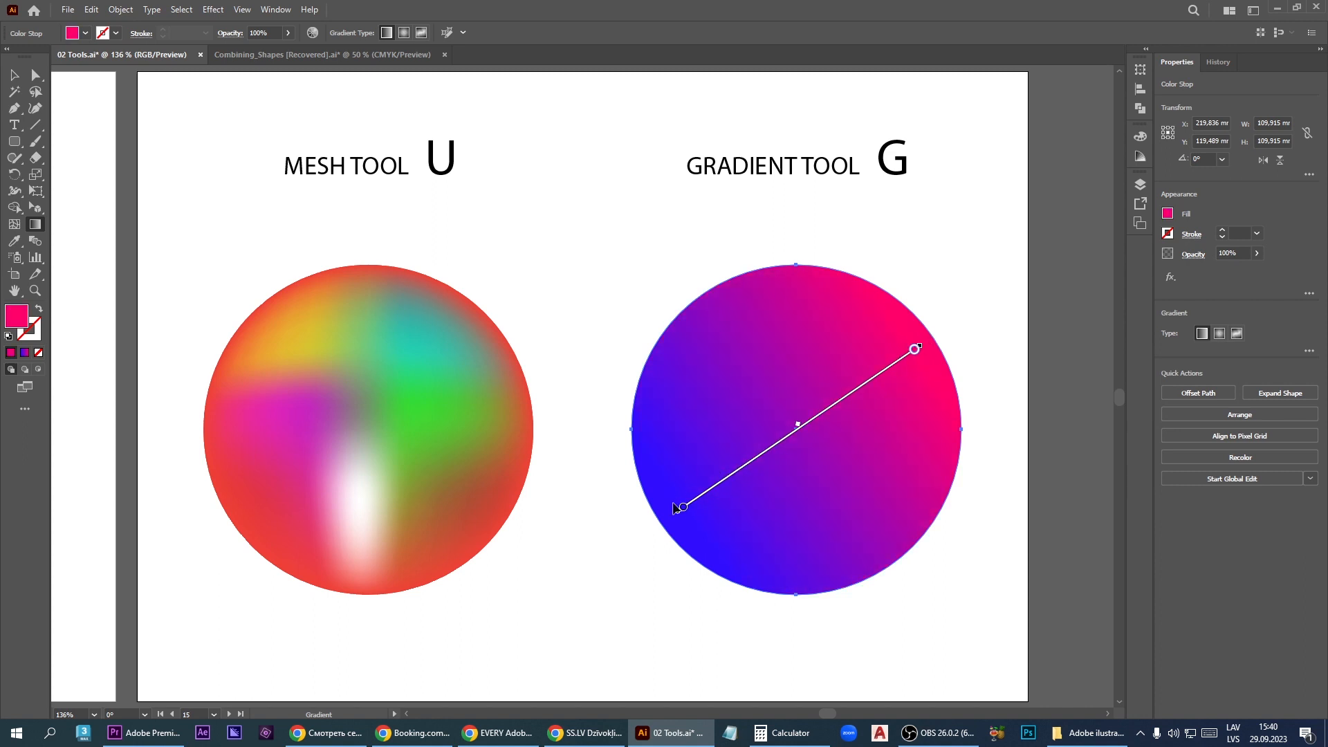
mouse_move(683, 512)
mouse_down()
mouse_move(848, 408)
mouse_move(652, 530)
mouse_up()
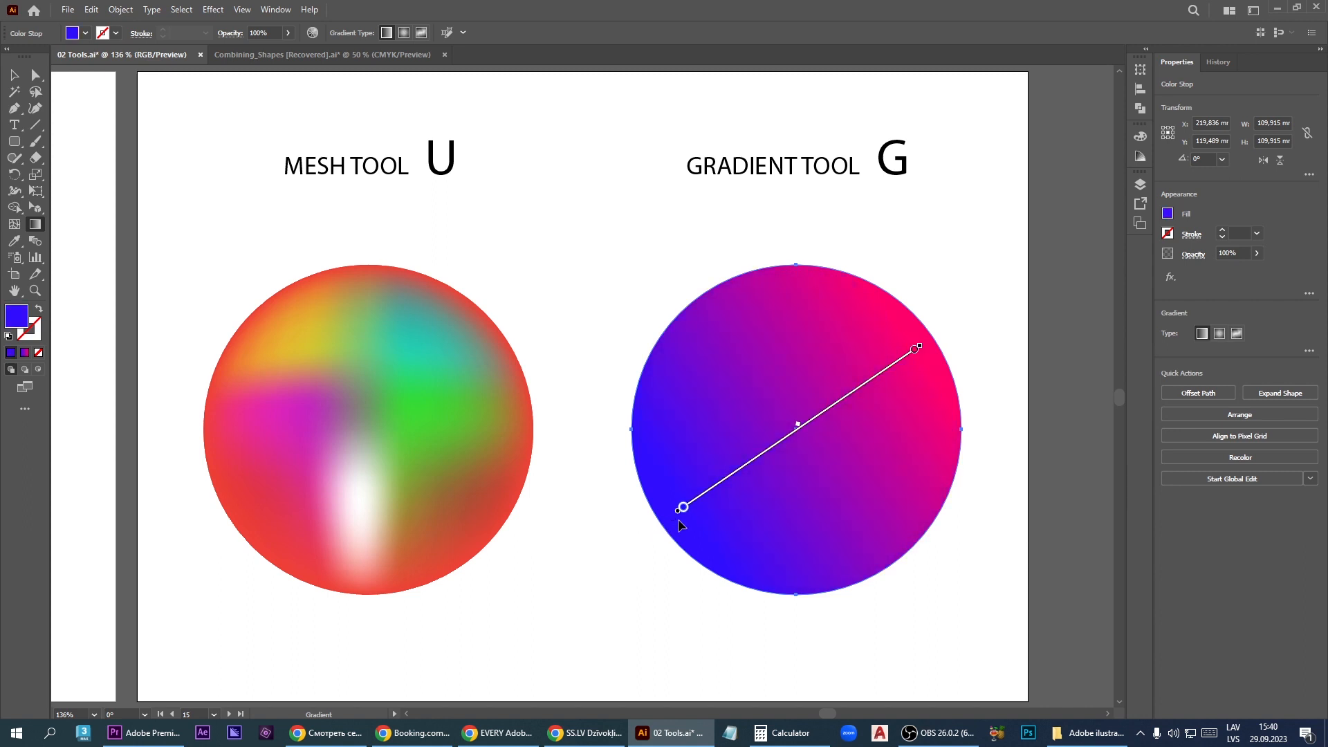
mouse_move(672, 348)
mouse_down()
mouse_move(937, 566)
mouse_move(930, 539)
mouse_move(777, 431)
mouse_up()
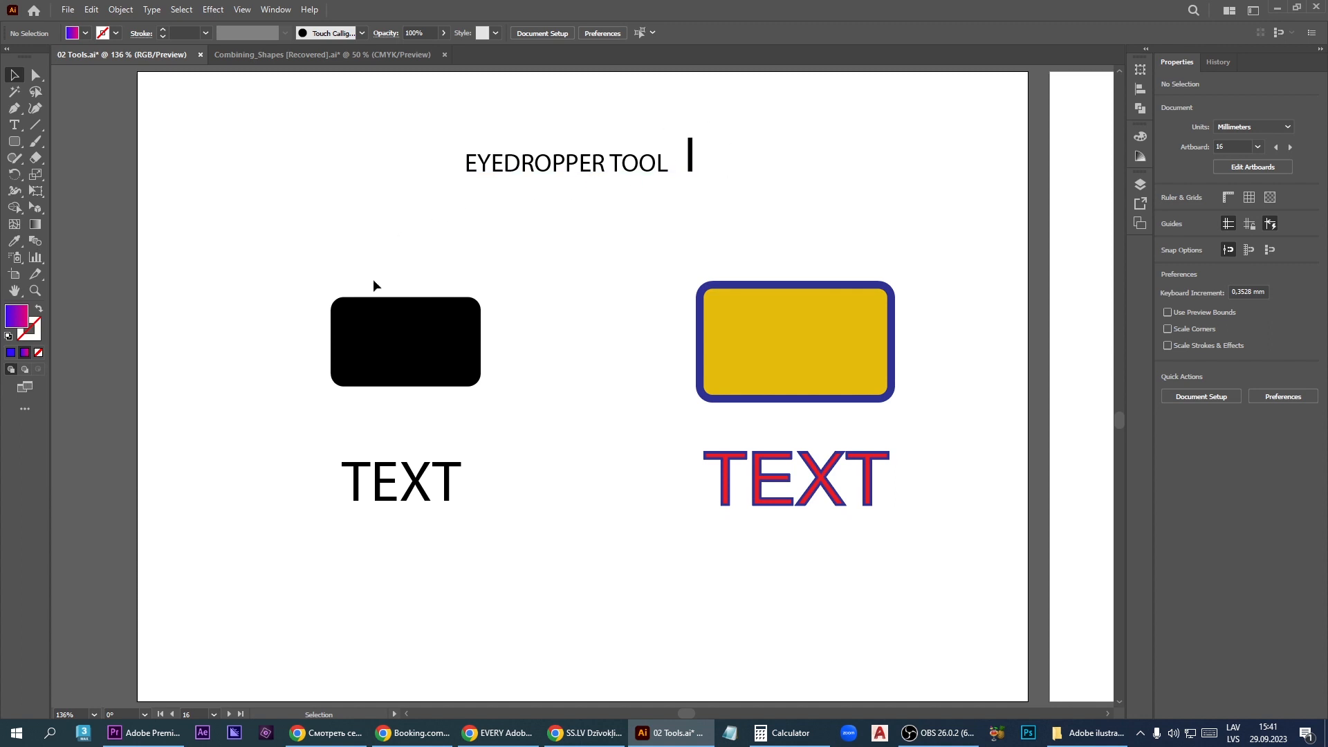
- Copy the yellow rectangle's fill and blue stroke onto the black rounded rectangle with the Eyedropper
click(413, 352)
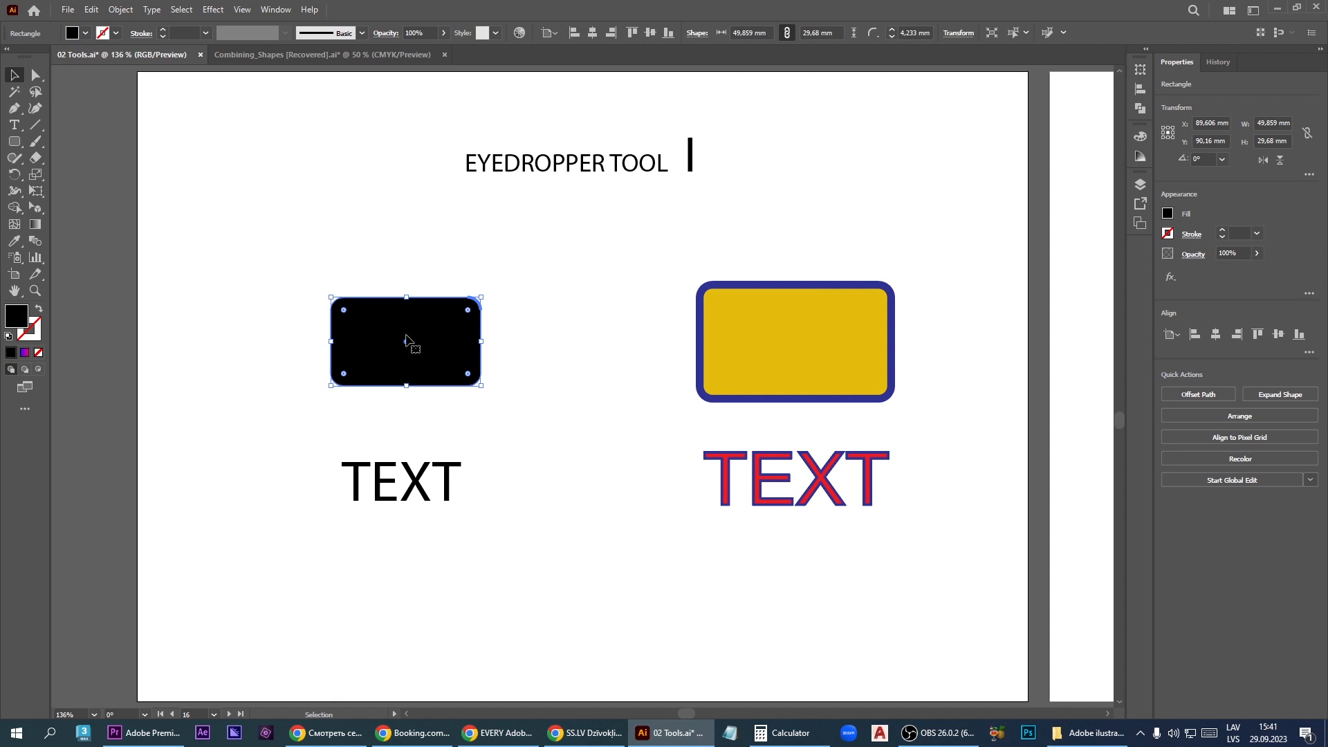
click(14, 241)
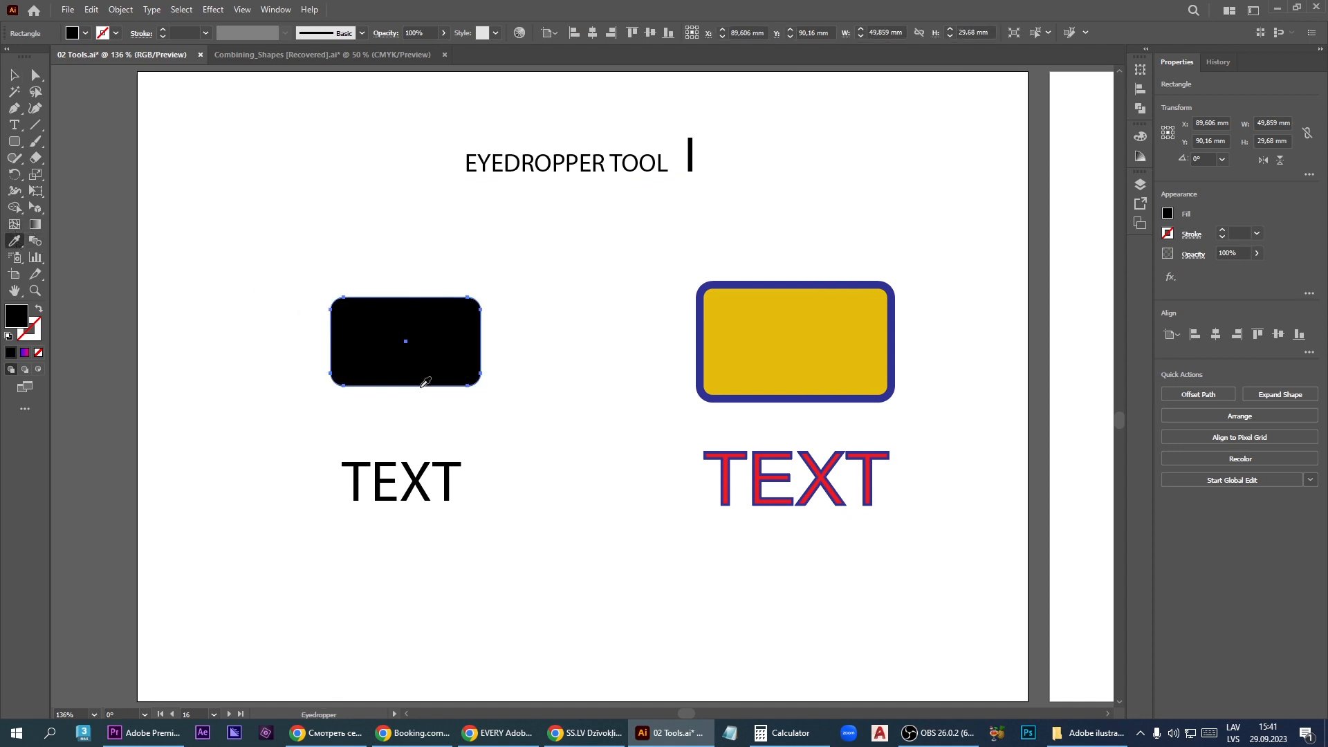
click(832, 315)
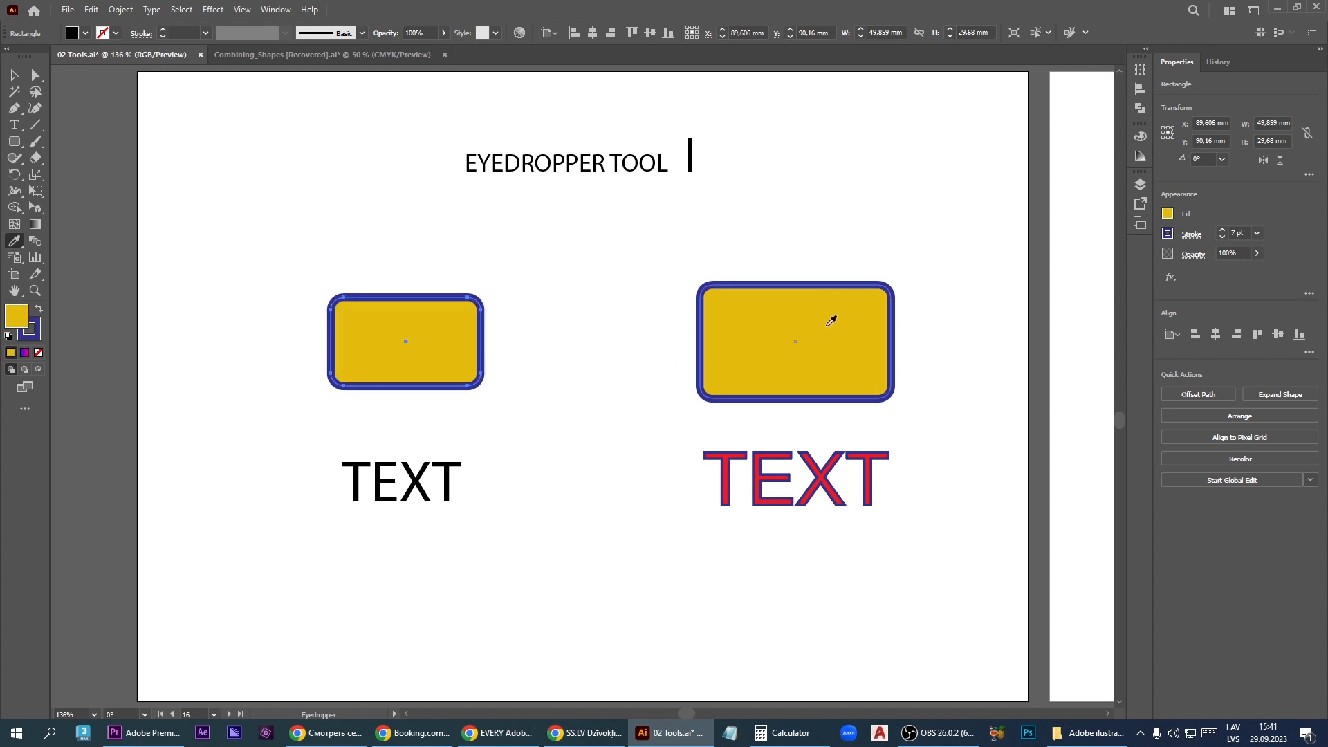
- Try the outlined text's full appearance on the smaller rectangle, then combine the yellow rectangle's stroke with only the text's red fill
click(825, 471)
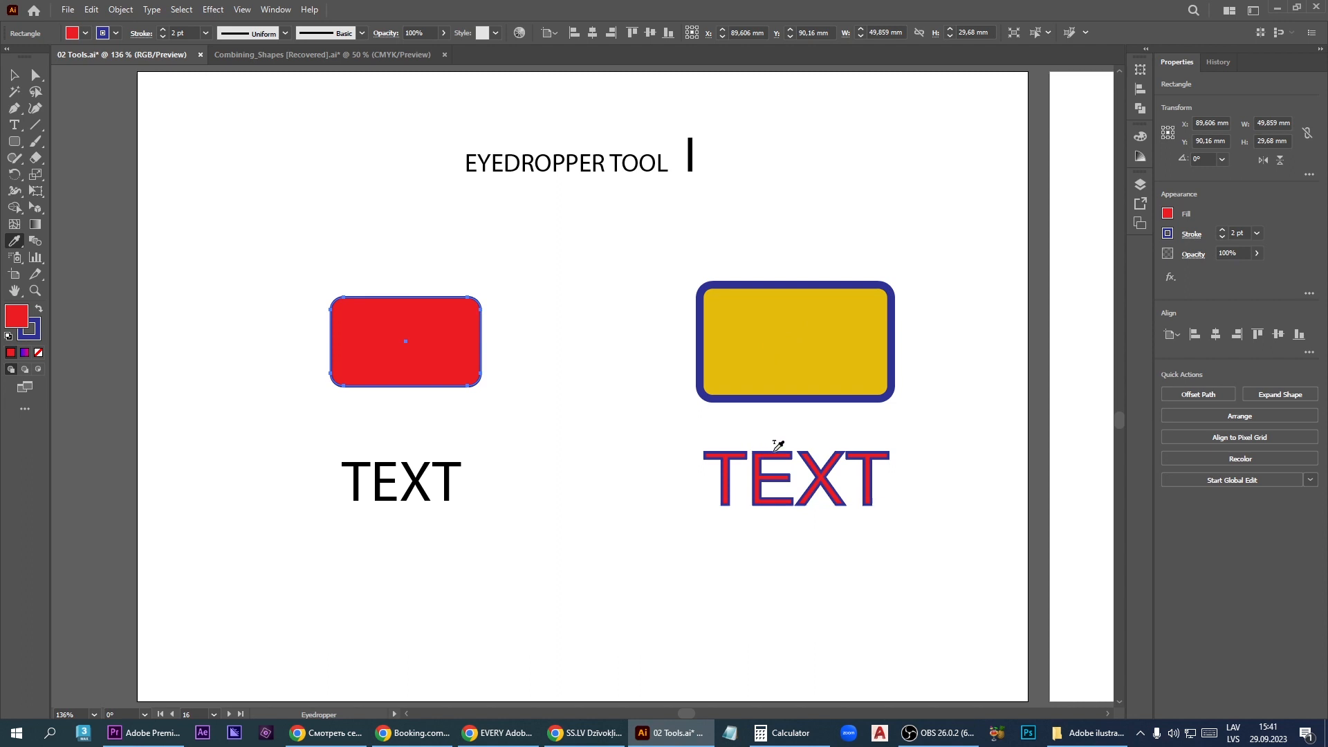
click(797, 352)
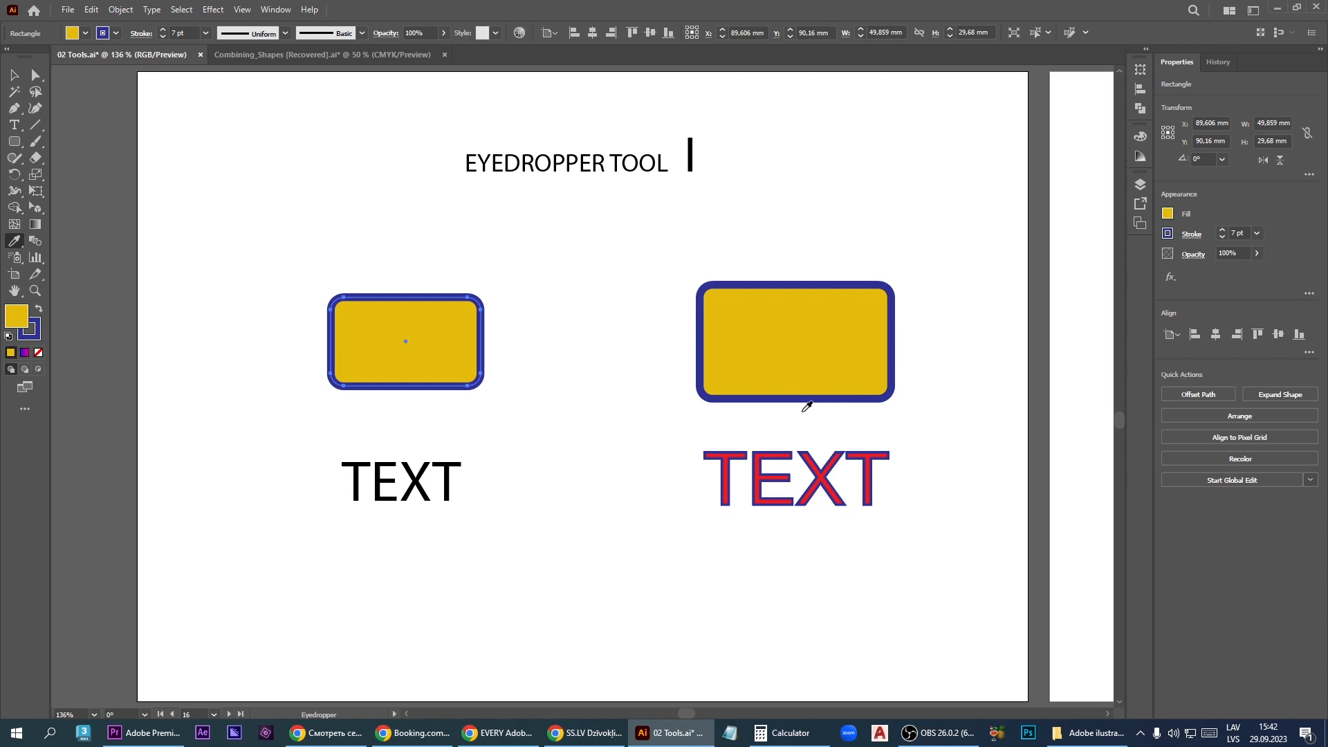
click(792, 447)
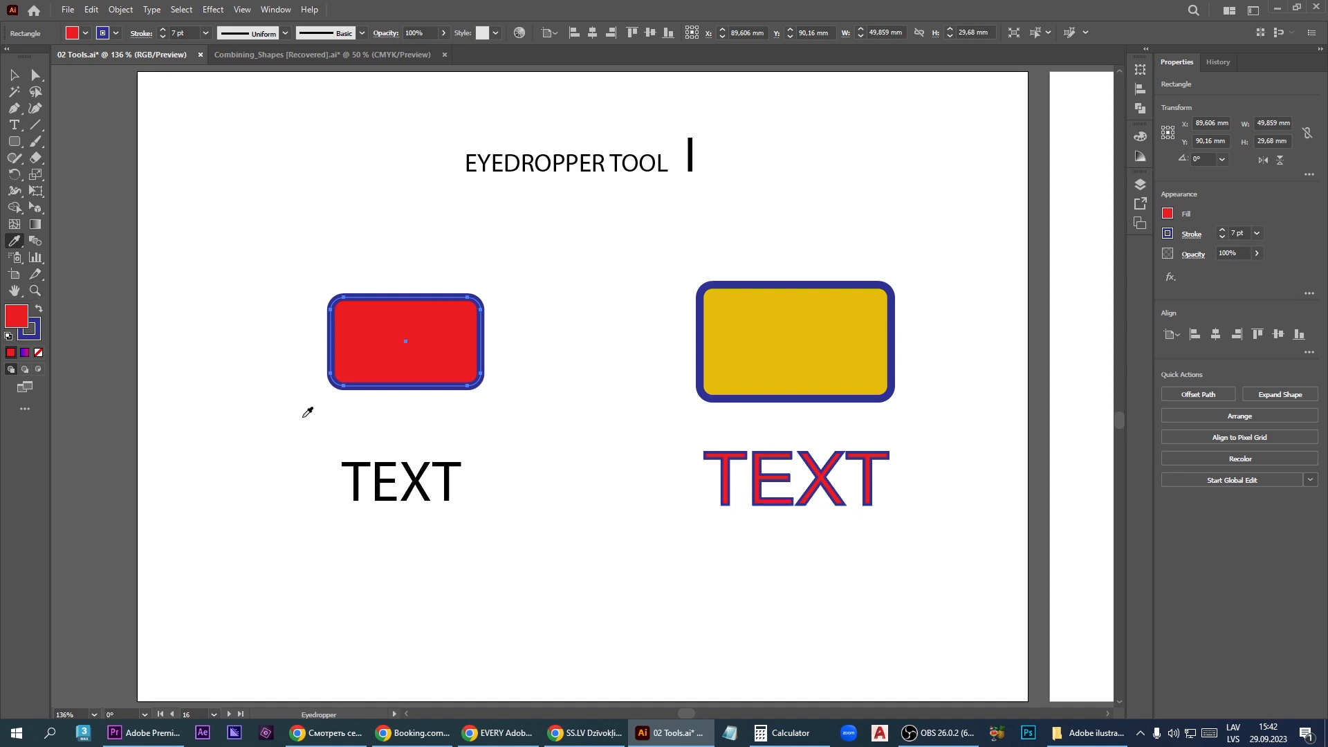
- Try the outlined text's full formatting on the black TEXT, undo it, and sample only the red fill color instead
key(v)
click(398, 473)
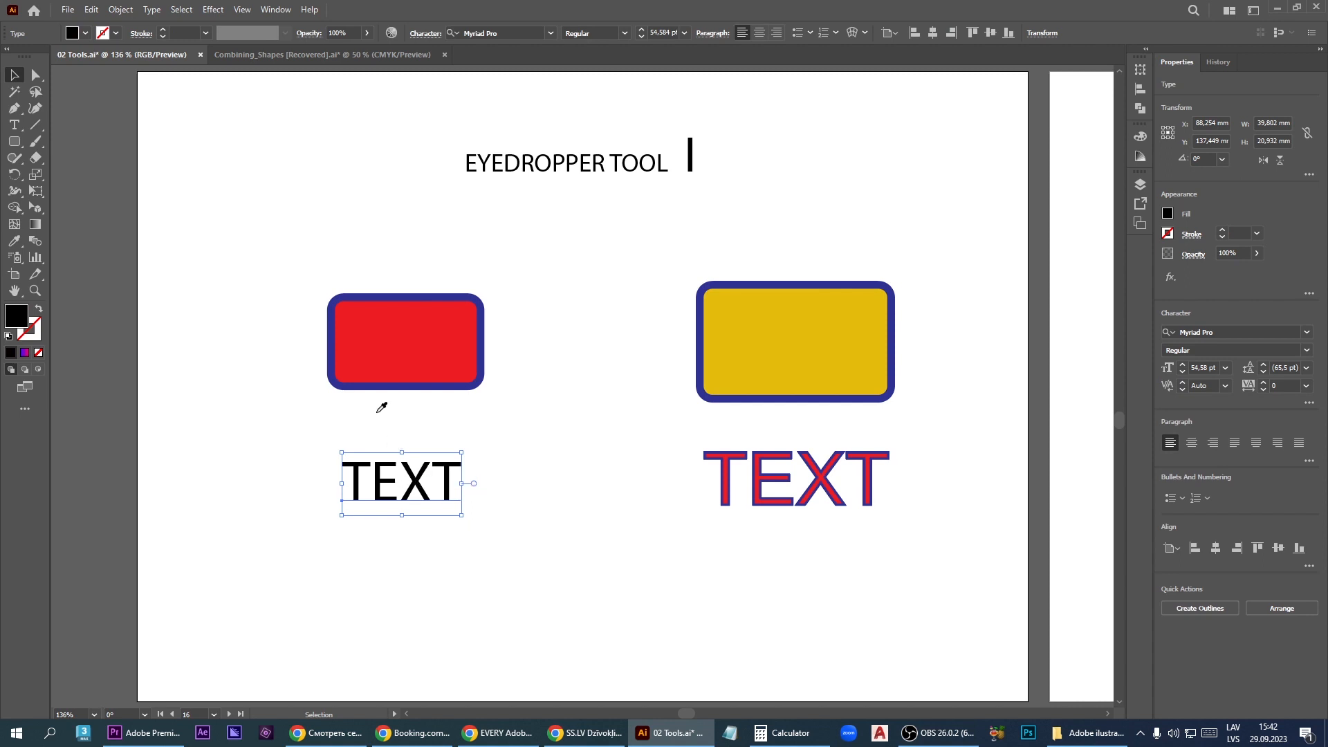
key(i)
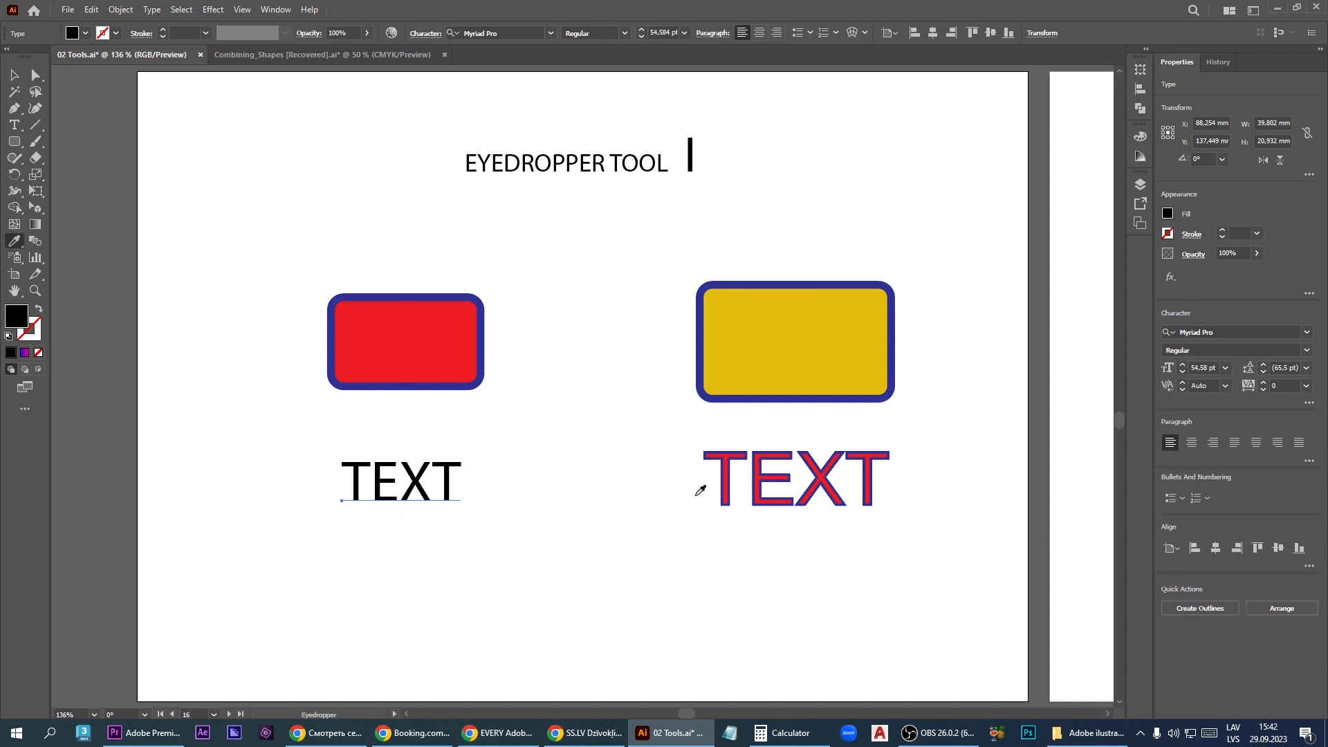
click(759, 464)
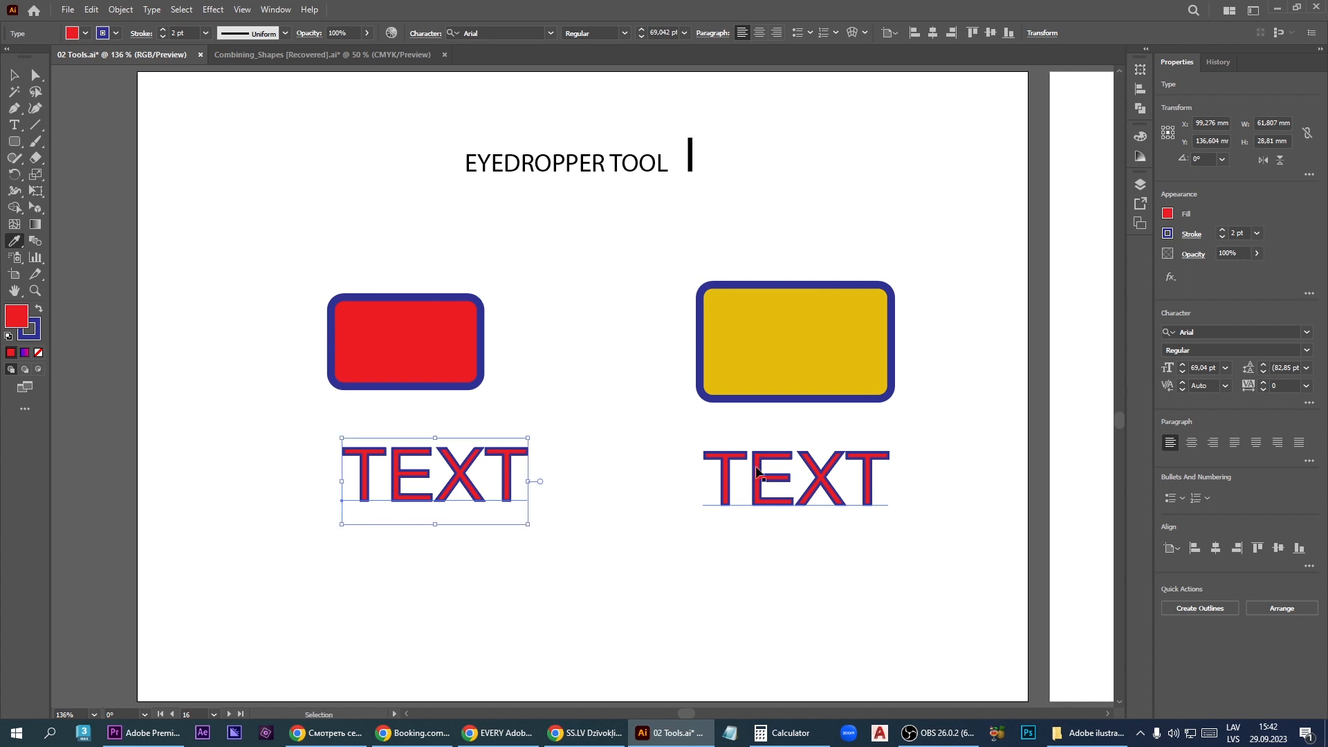
key(ctrl+z)
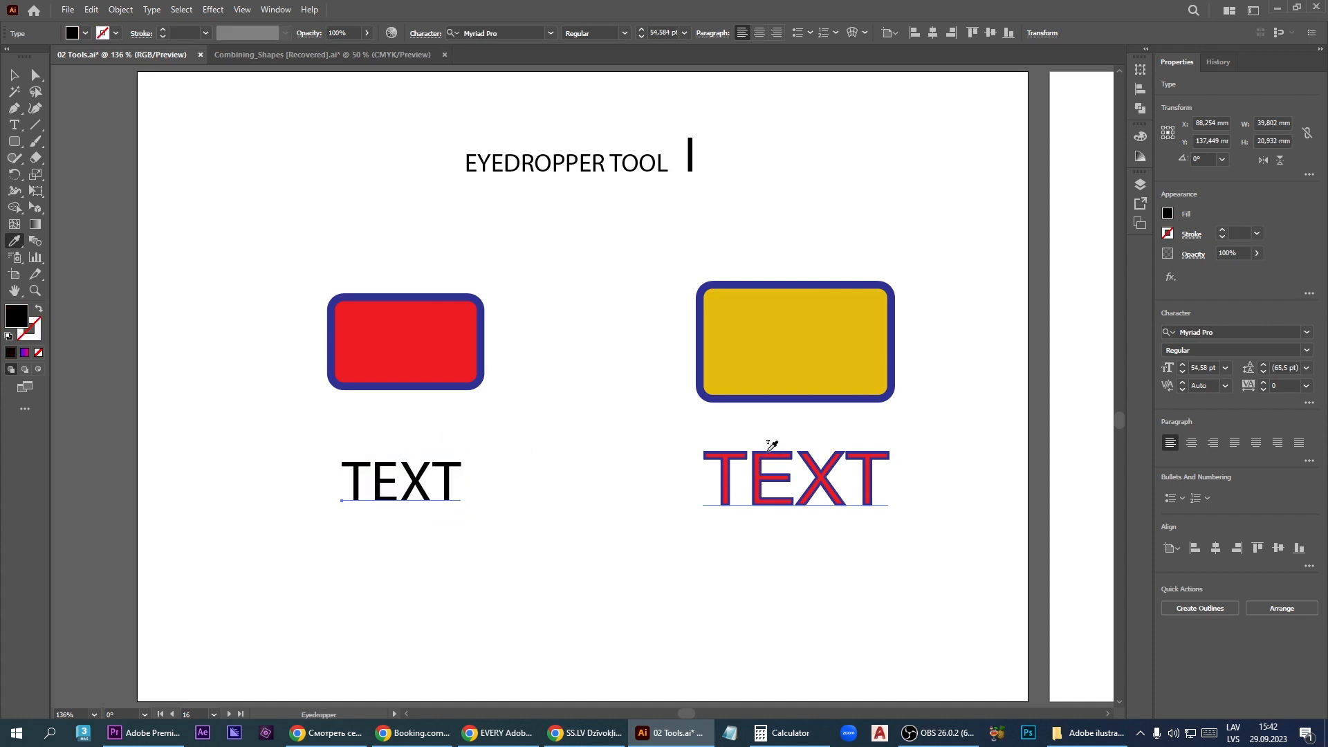
shift+click(771, 446)
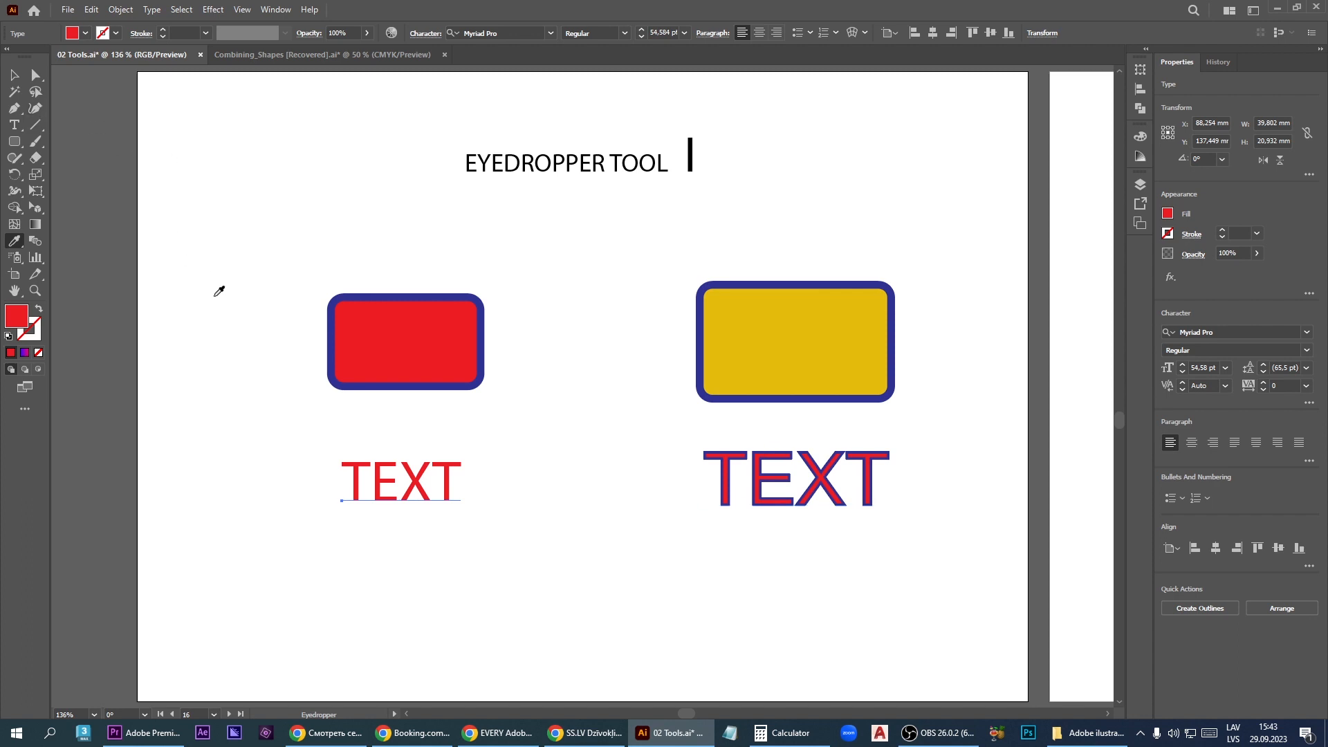
- With nothing selected, sample the appearance of the red rectangle, the yellow rectangle and the outlined red text with the Eyedropper
click(14, 75)
click(201, 320)
key(i)
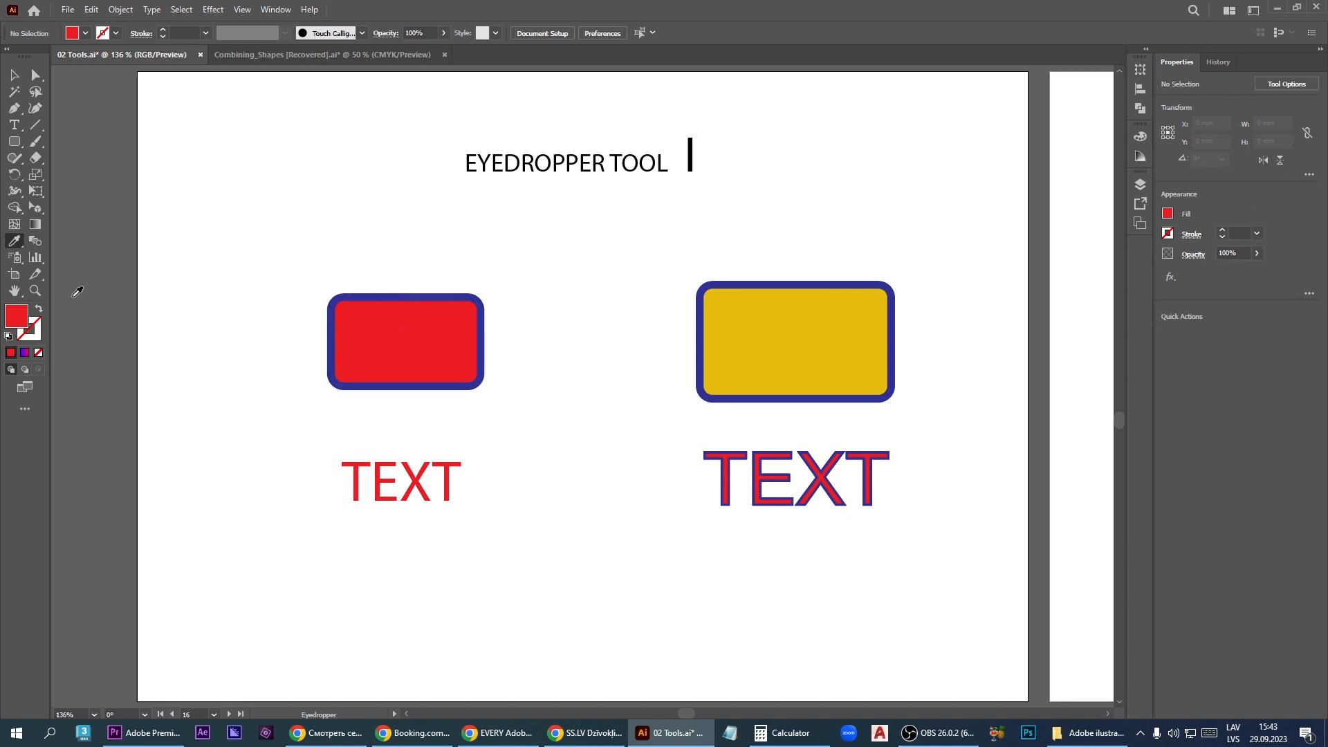
click(439, 291)
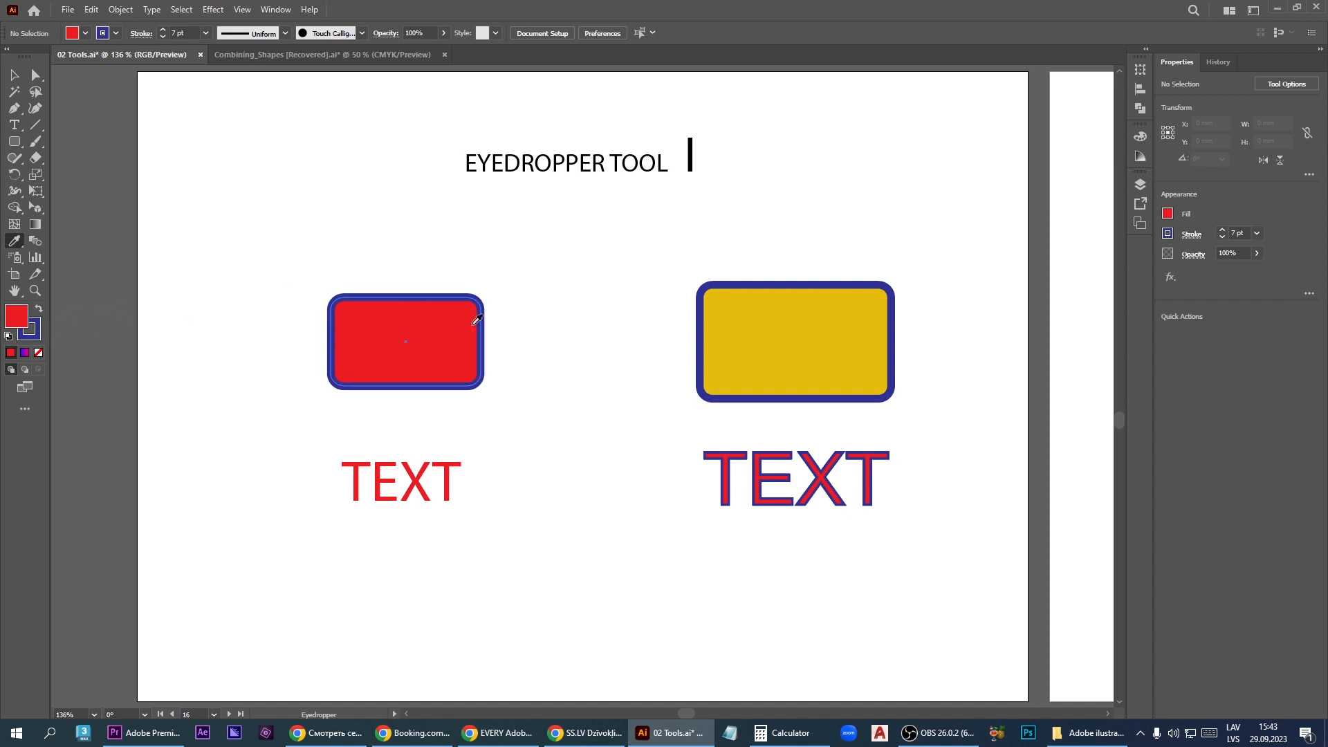
click(791, 316)
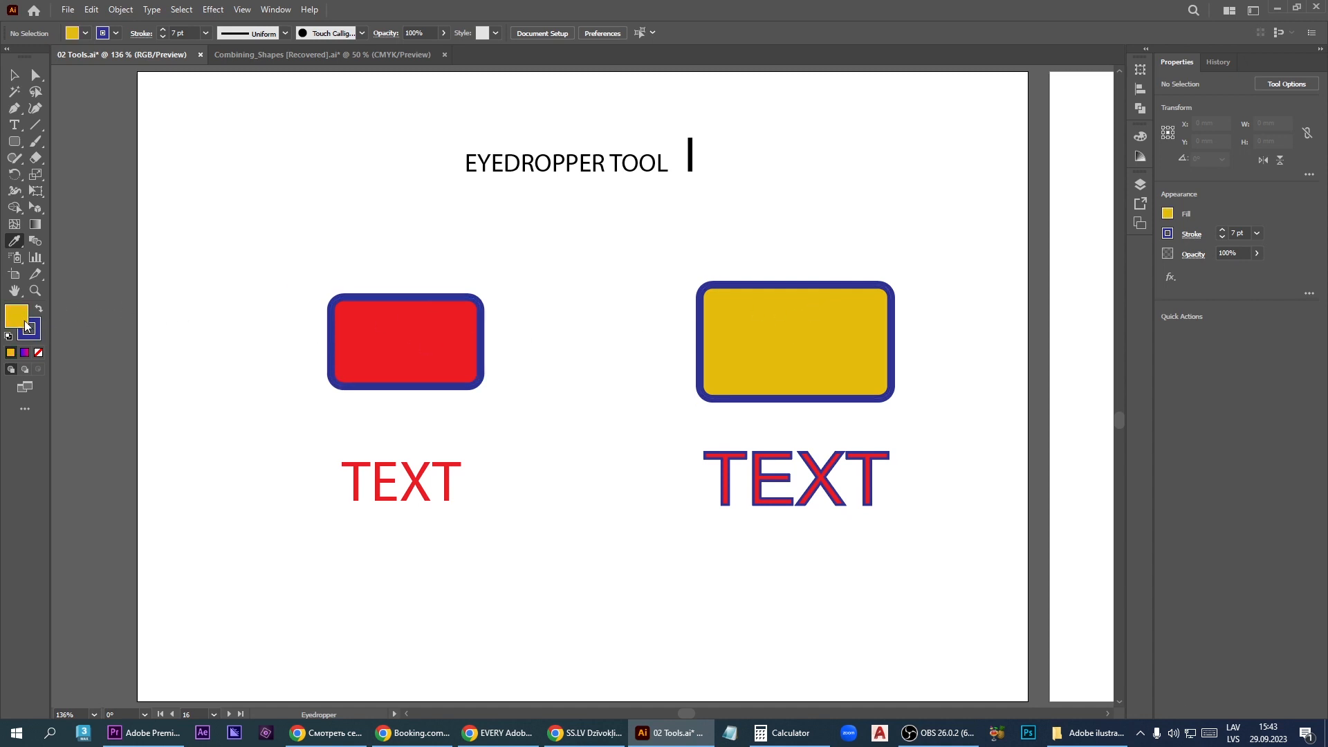
click(734, 451)
click(539, 467)
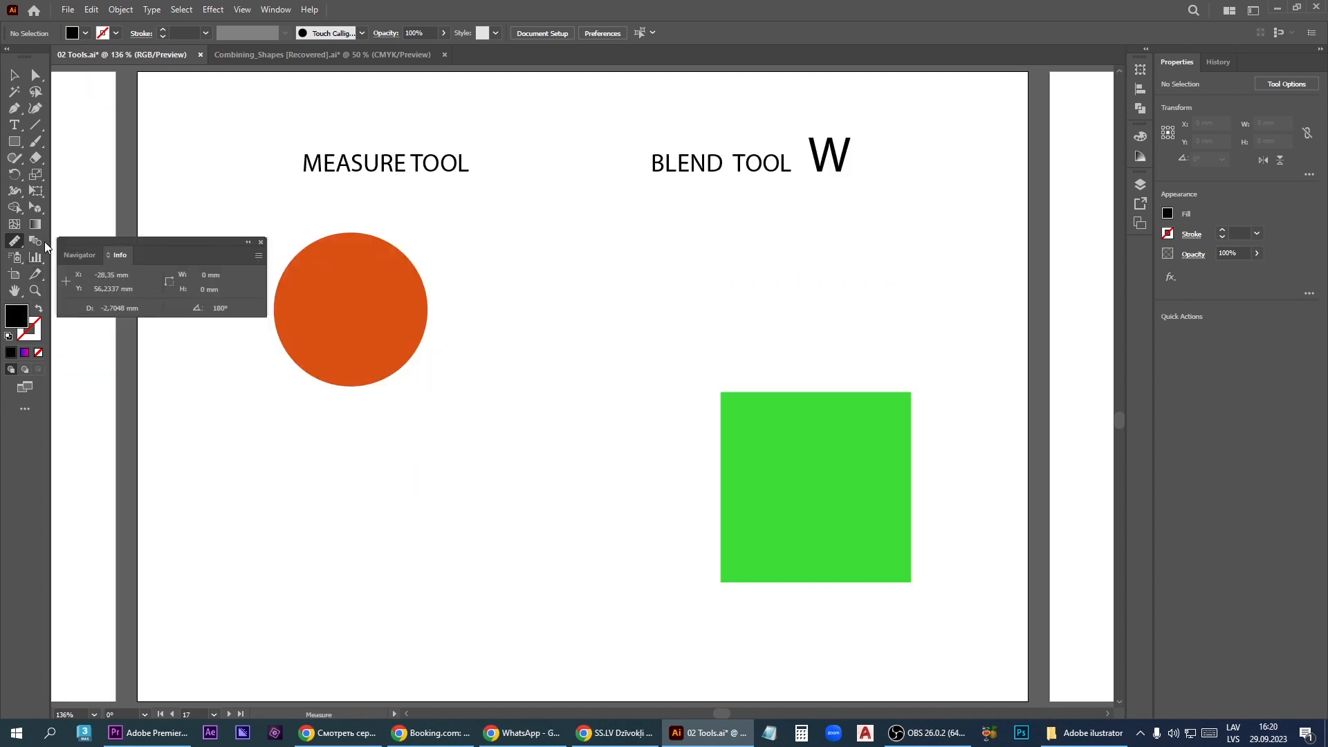
- Measure along the green square's top and left edges from its upper-left corner with the Measure tool
click(20, 247)
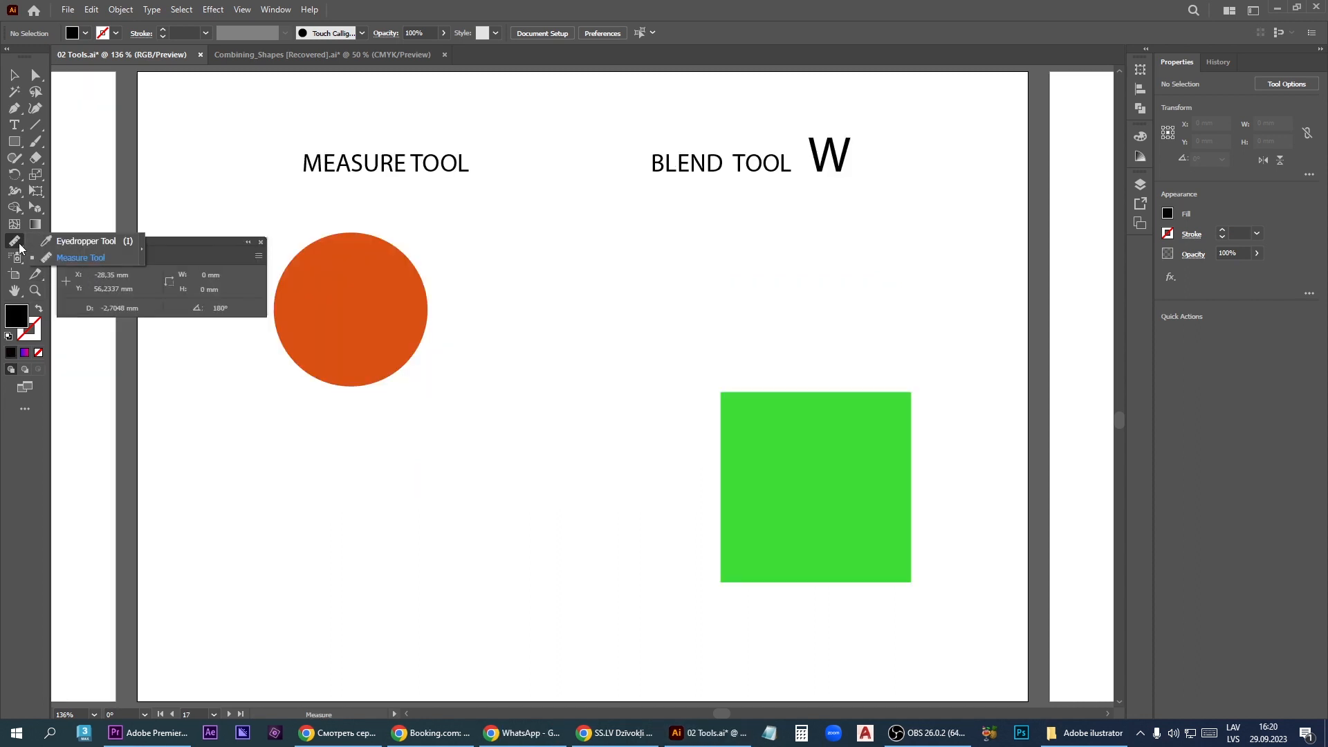
click(68, 258)
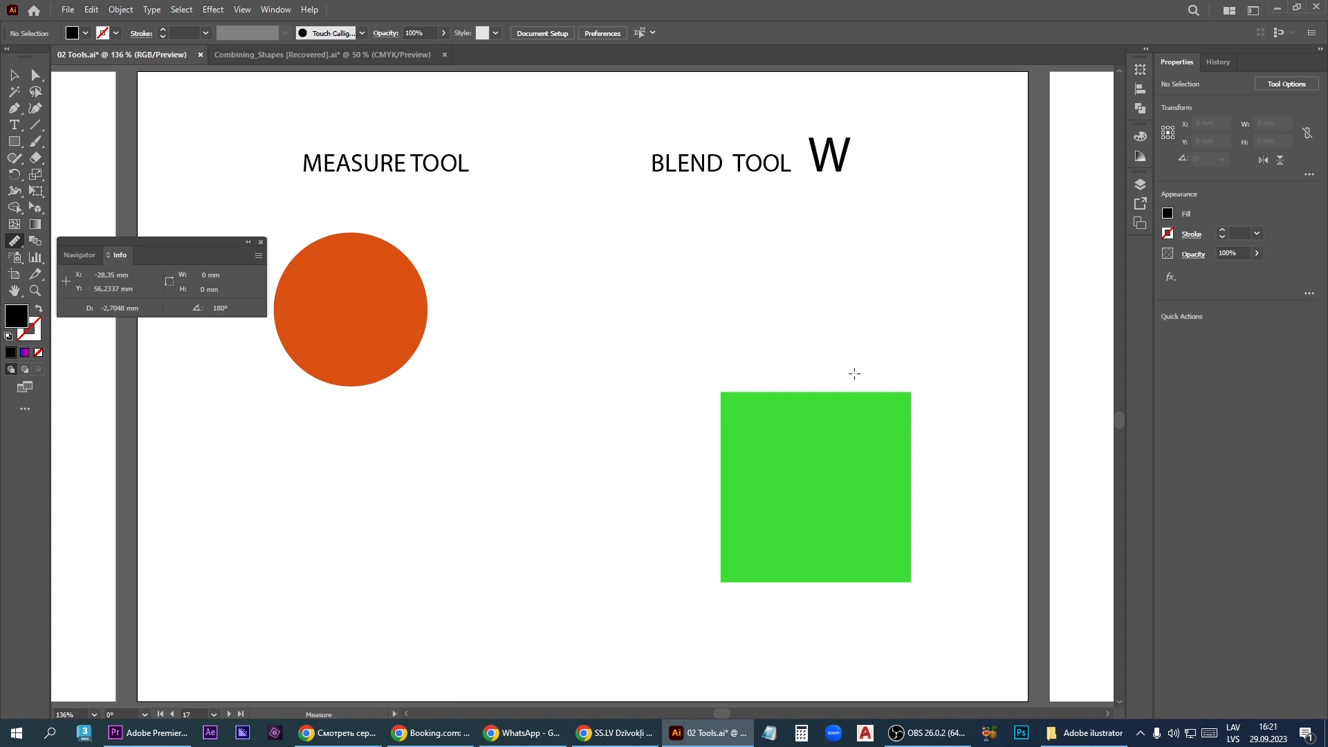
drag(721, 383, 910, 385)
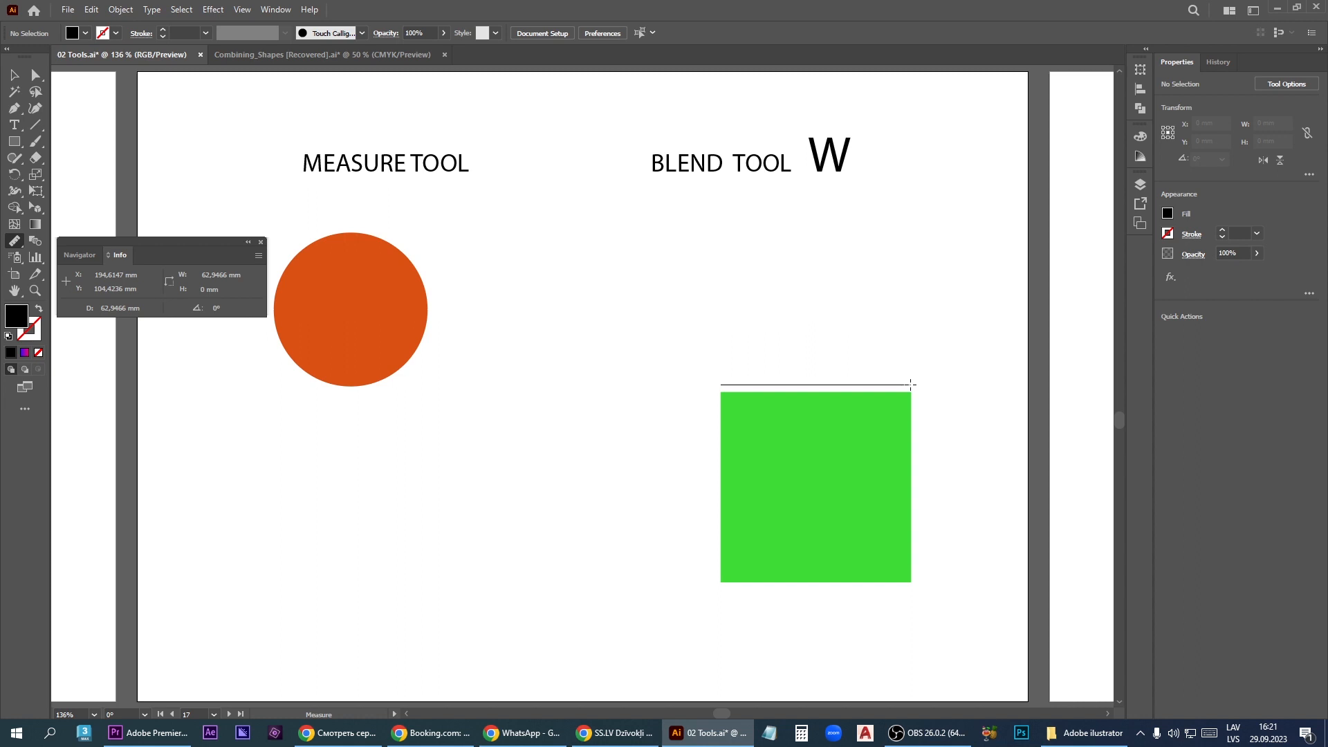
mouse_move(911, 384)
mouse_down()
mouse_move(928, 303)
mouse_move(898, 267)
mouse_move(919, 339)
mouse_move(911, 415)
mouse_move(906, 331)
mouse_move(901, 365)
mouse_up()
drag(882, 439, 696, 513)
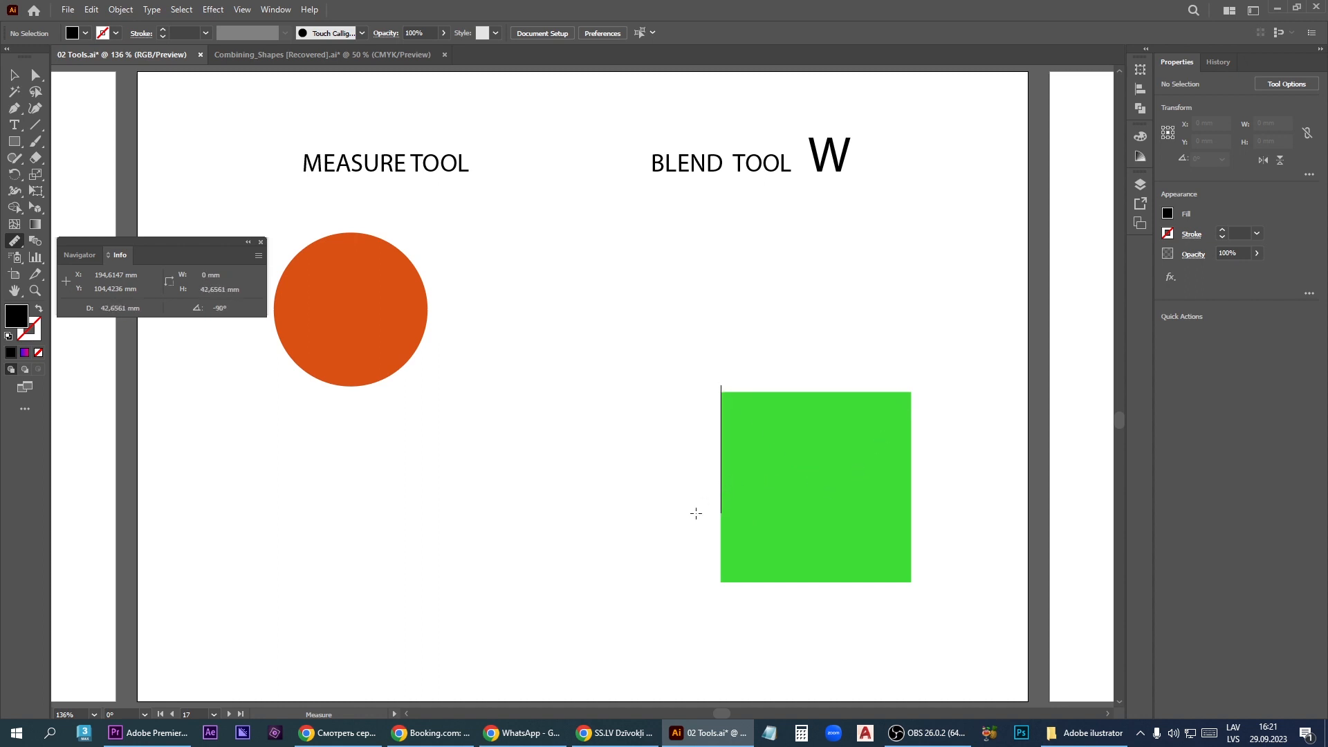
drag(678, 562, 992, 356)
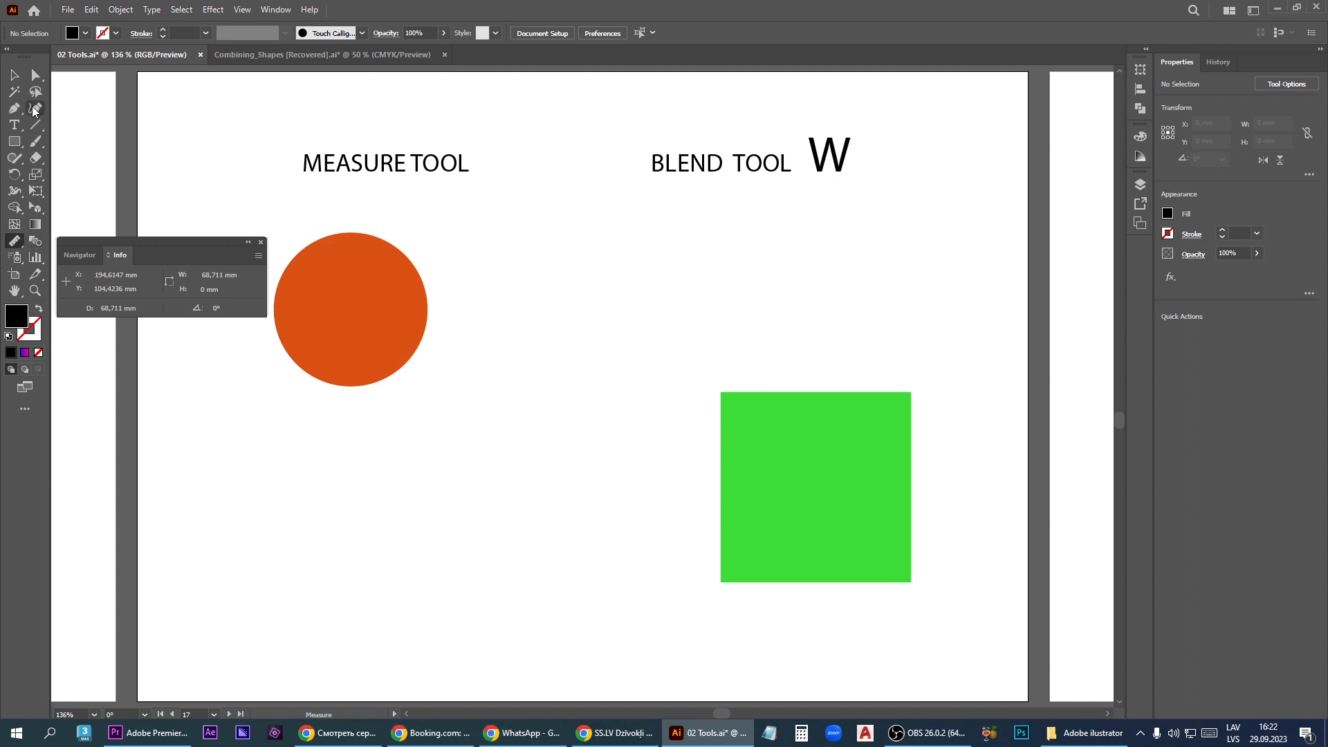
- Select the orange circle and the green square and blend them together with the Blend tool
click(14, 74)
click(319, 323)
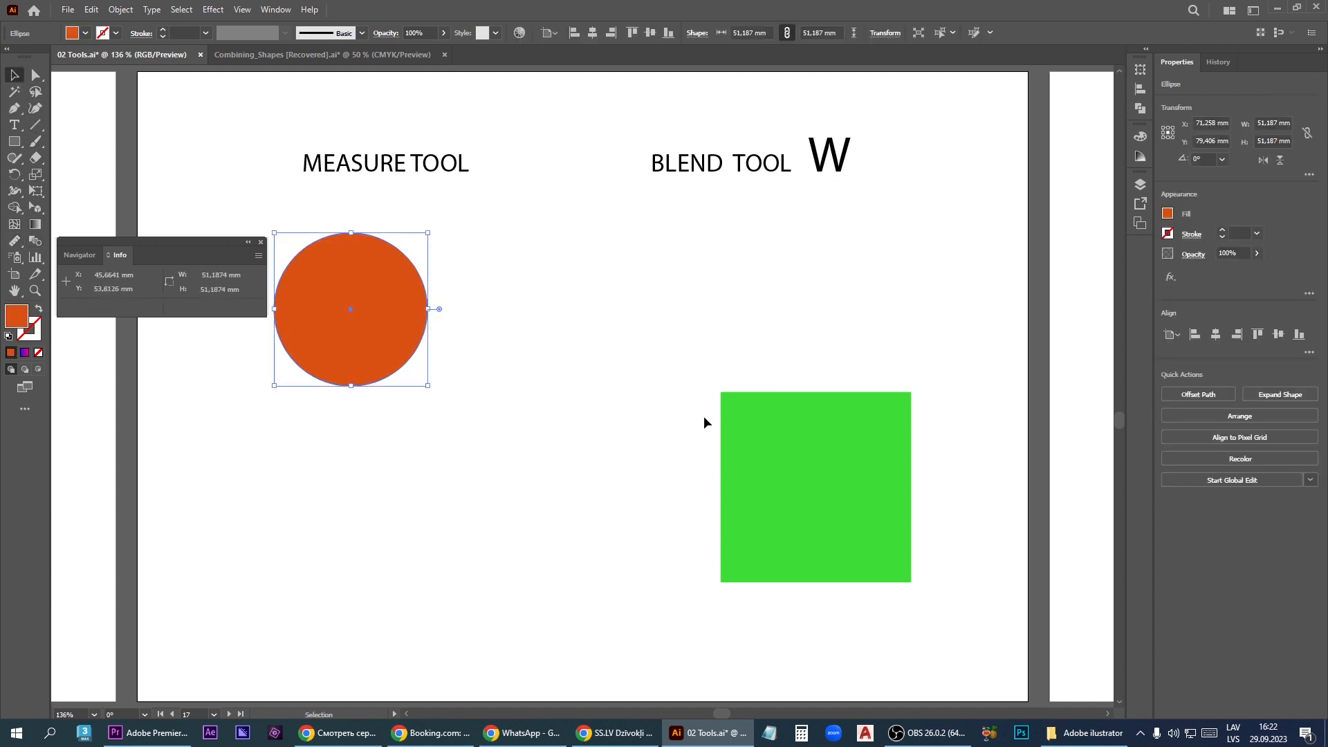
shift+click(795, 448)
click(35, 241)
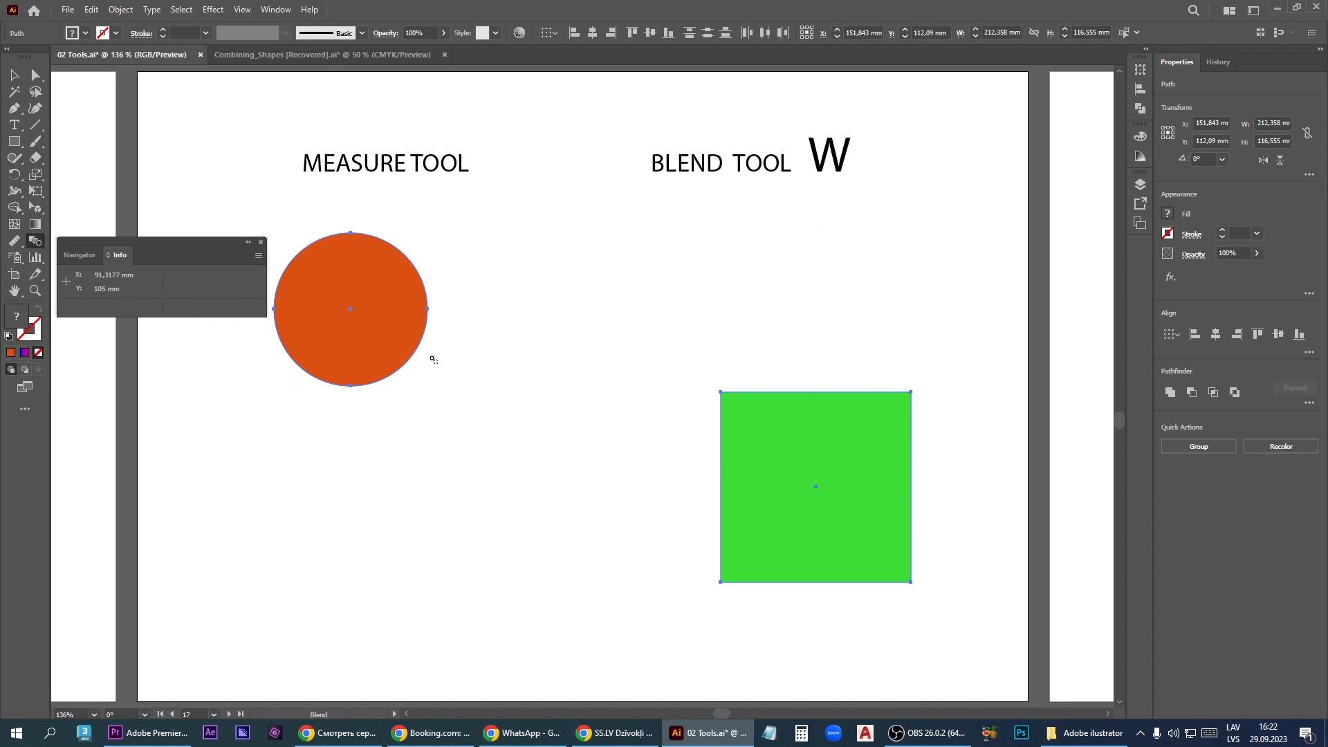
click(369, 337)
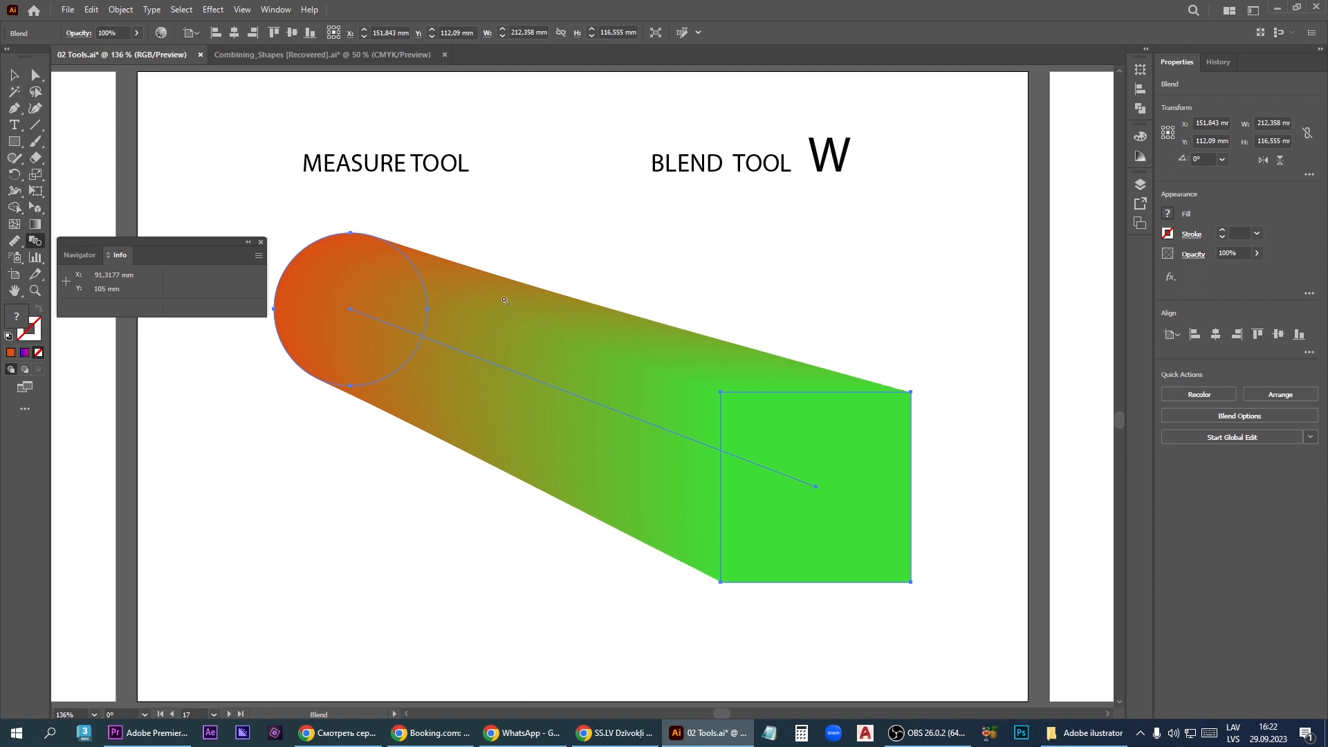
- Move the blend slightly down and to the left, then marquee the green square's upper-right corner with Direct Selection
key(v)
mouse_move(845, 465)
mouse_down()
mouse_move(815, 479)
mouse_move(831, 474)
mouse_up()
key(a)
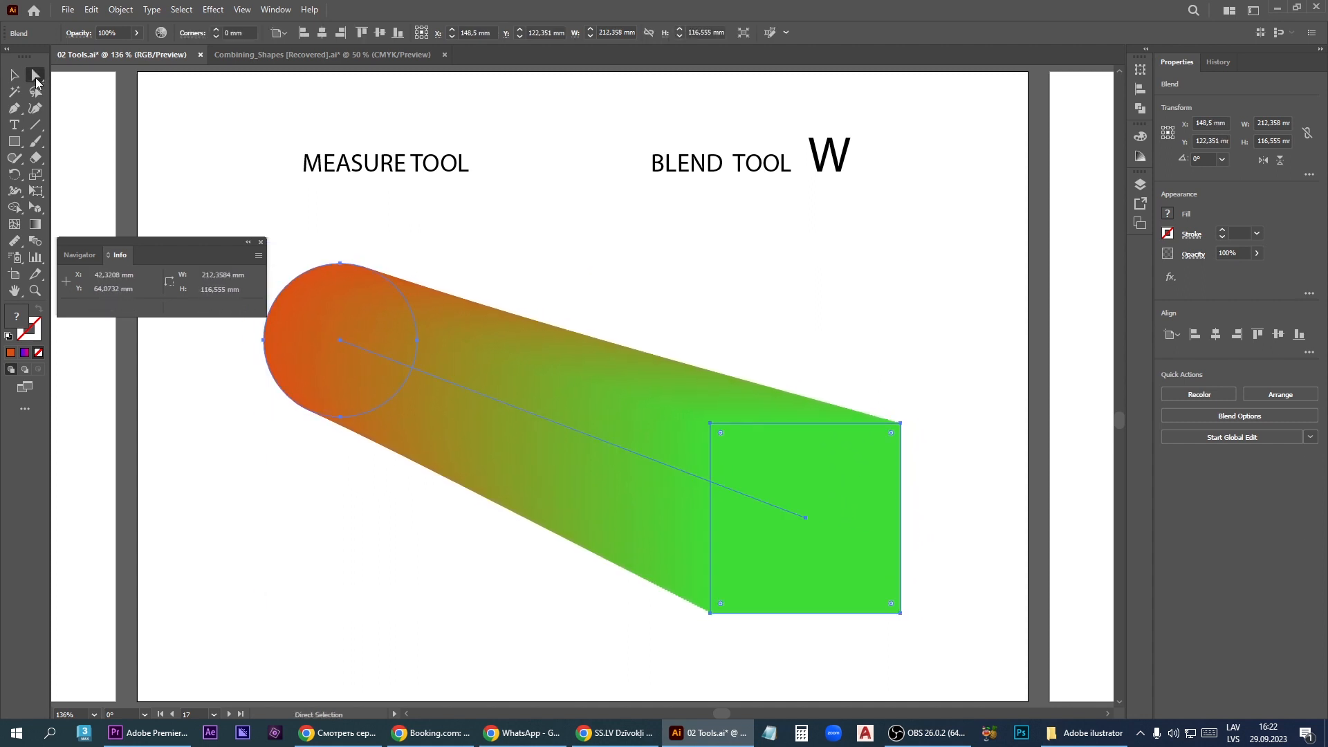
drag(952, 394, 823, 537)
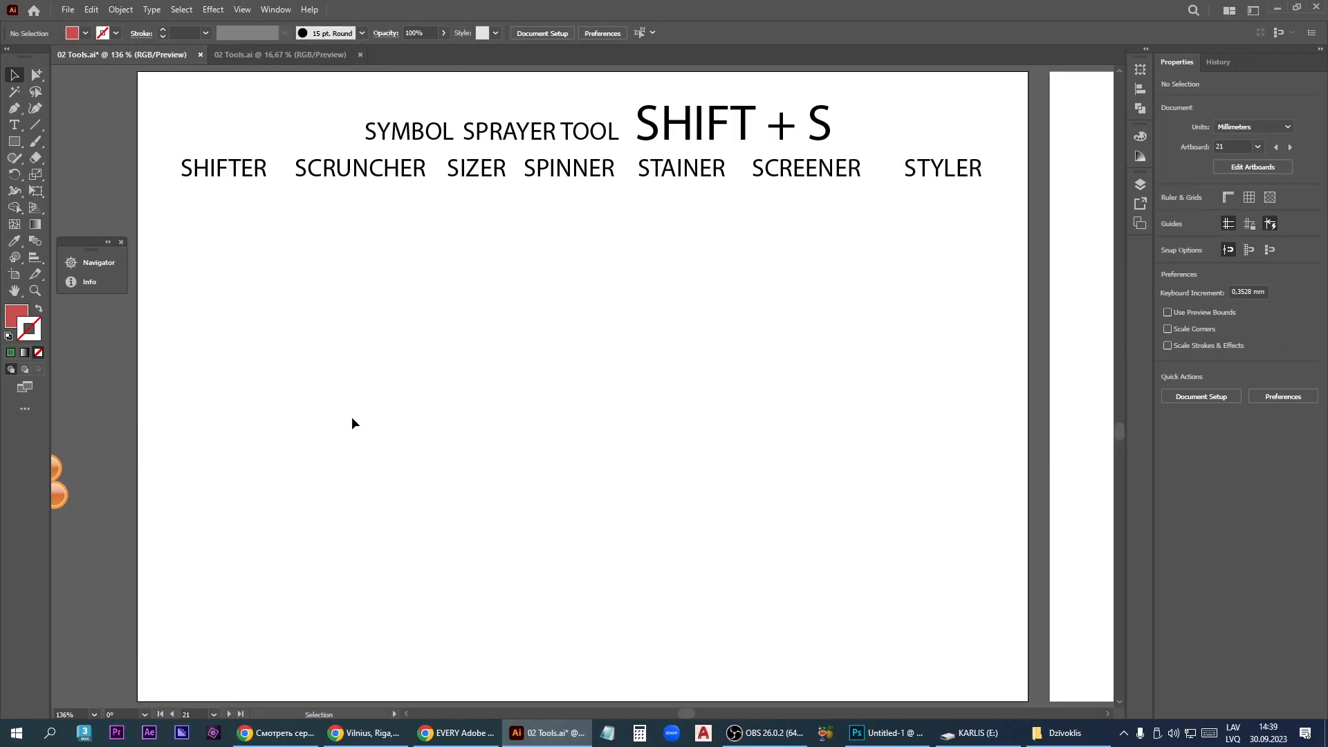
- Try the Symbol Styler tool on the empty symbol artboard
click(15, 257)
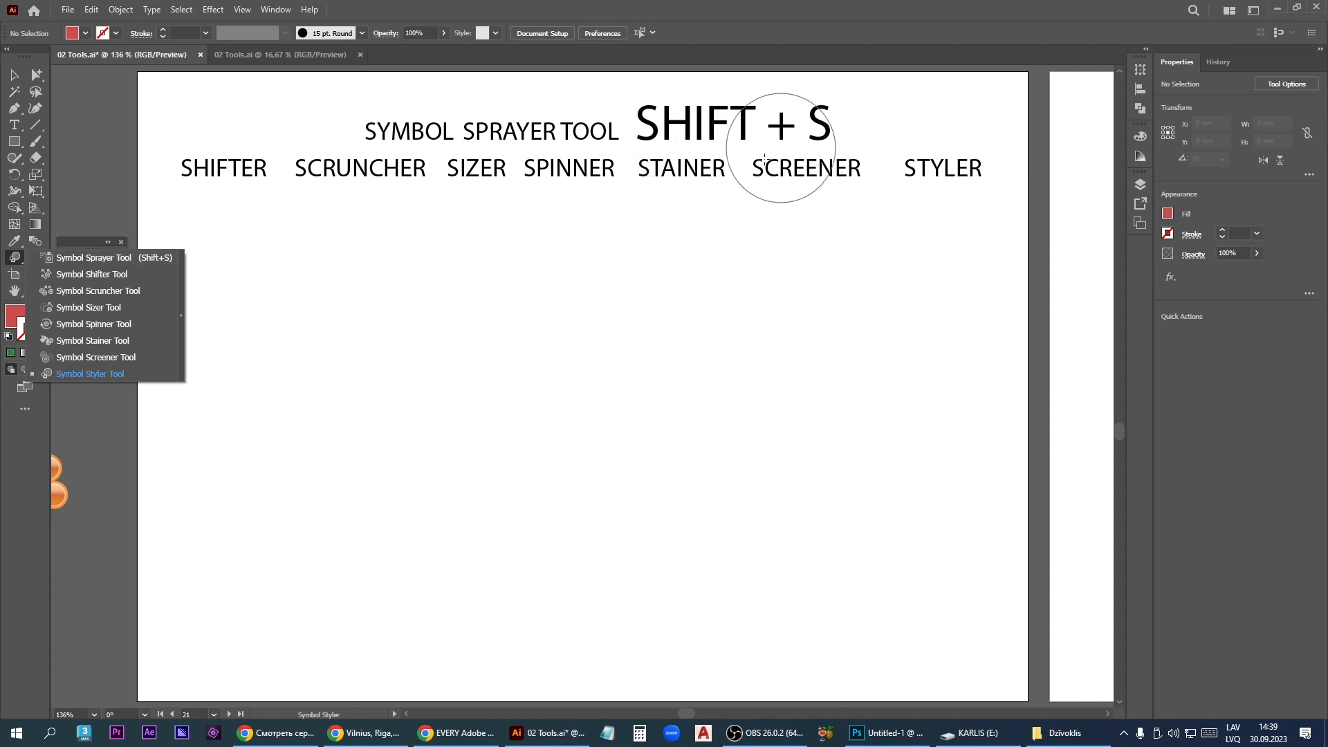
click(385, 392)
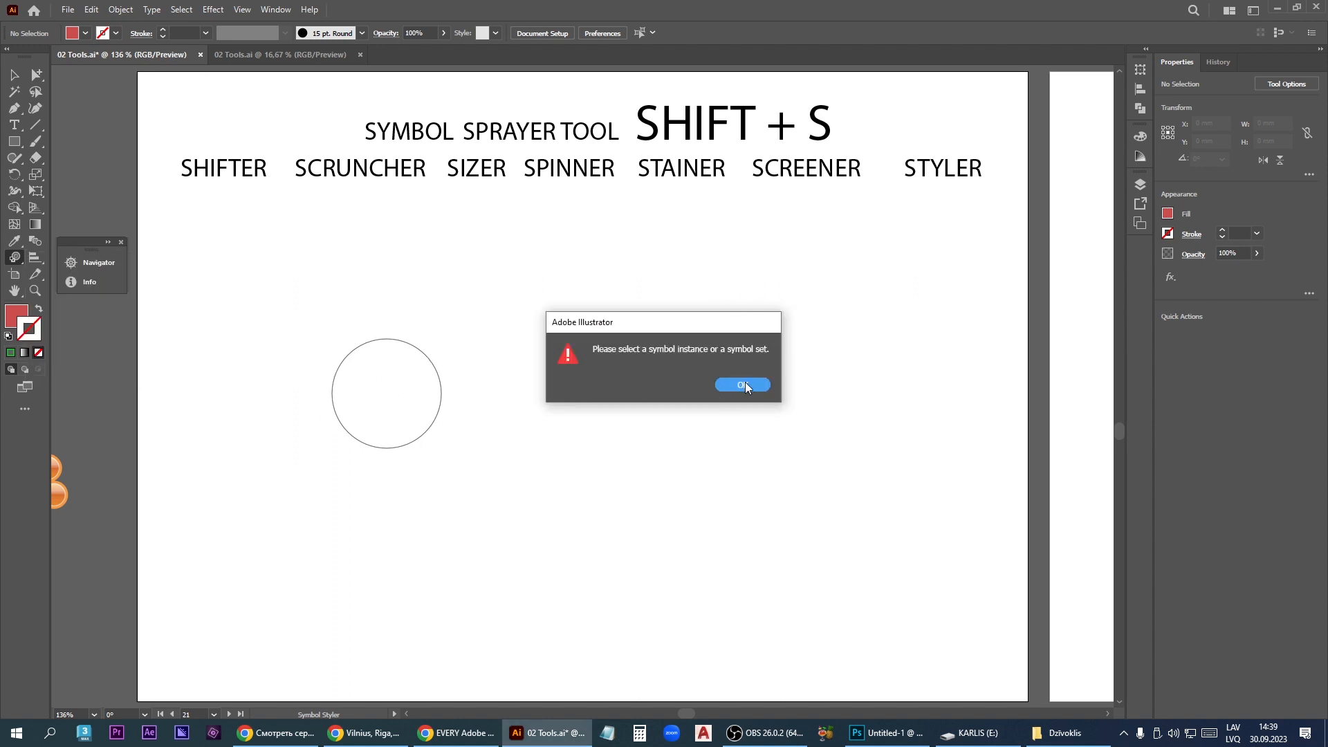
click(743, 385)
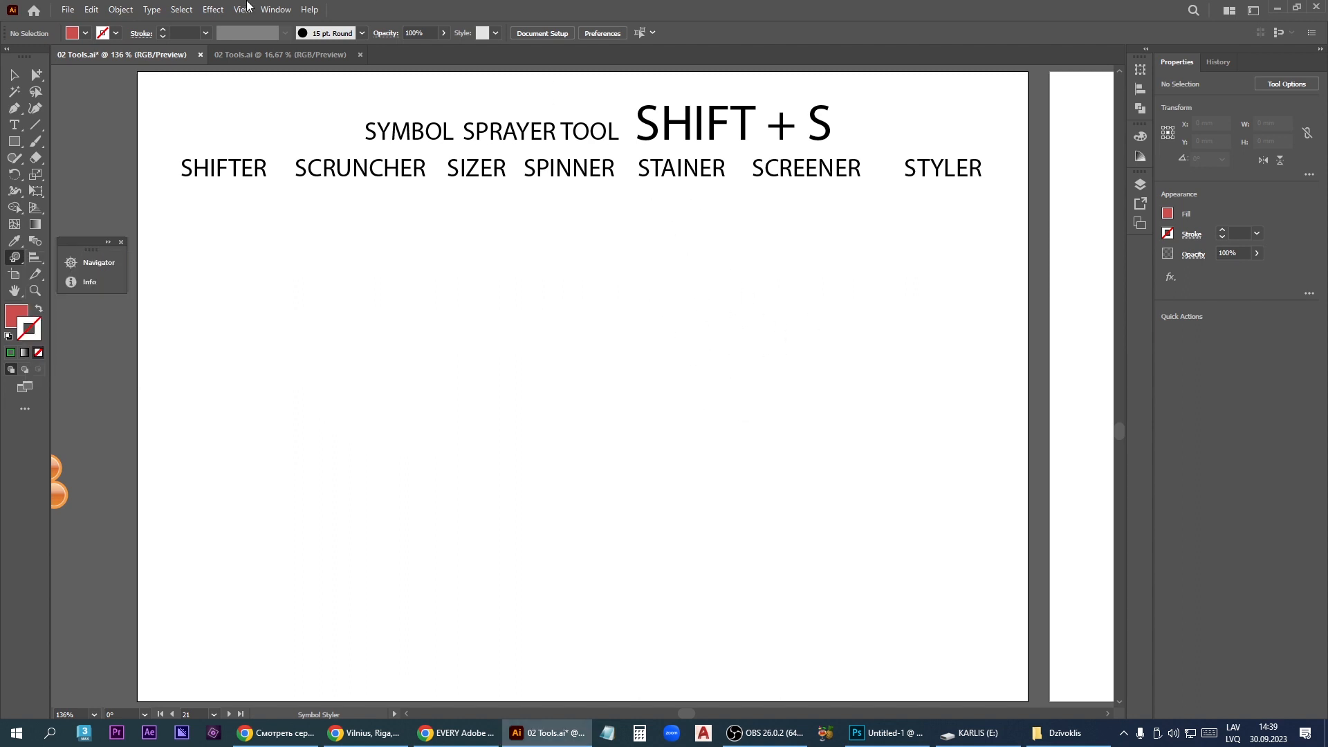
- Show the symbol library and spray orange orb symbols across the artboard with the Symbol Sprayer
click(276, 10)
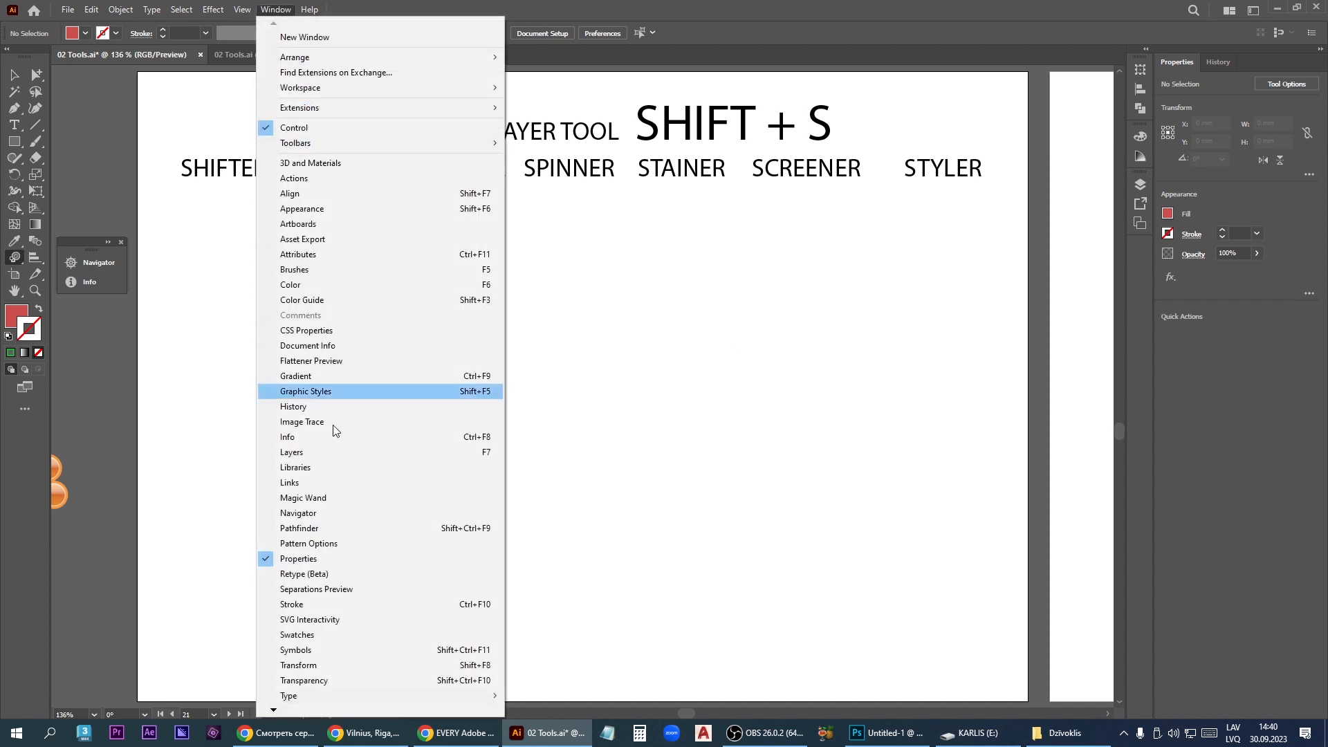
click(308, 655)
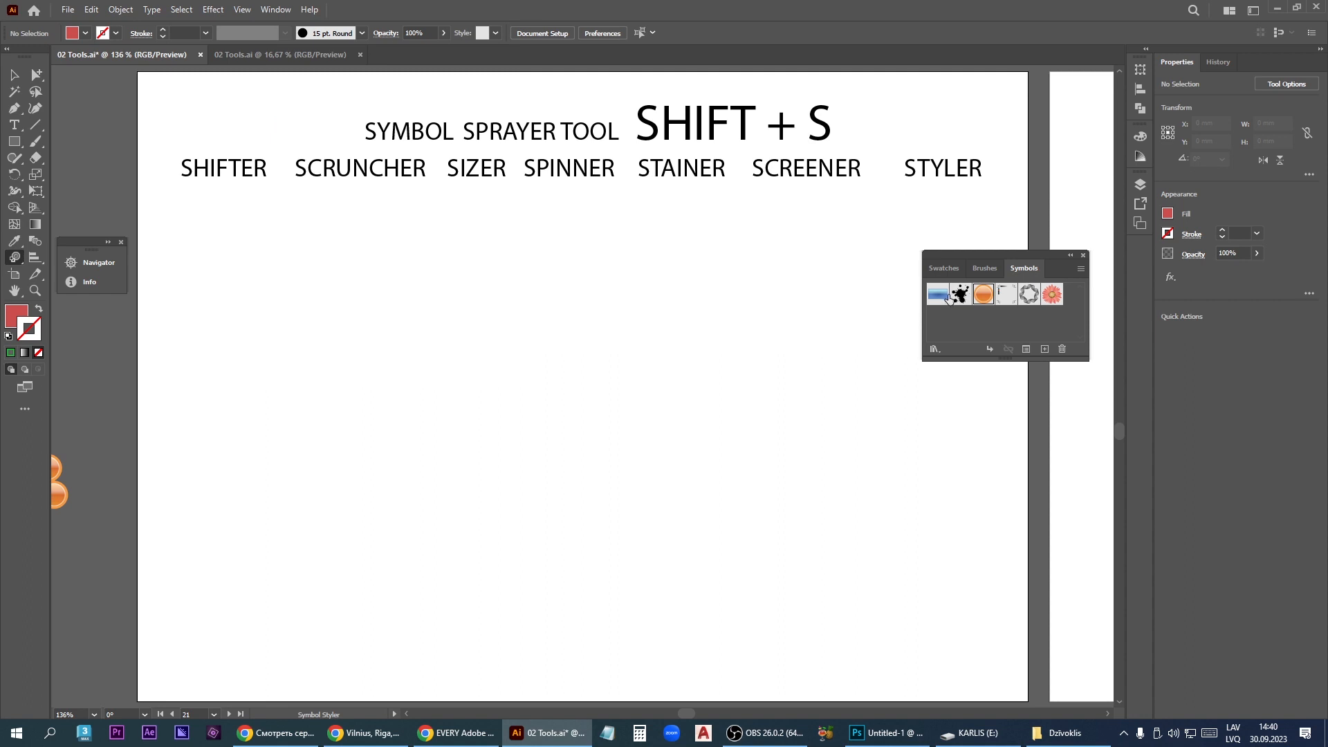
key(shift+s)
mouse_move(403, 465)
mouse_down()
mouse_move(492, 385)
mouse_move(869, 613)
mouse_move(622, 450)
mouse_move(735, 341)
mouse_move(380, 512)
mouse_up()
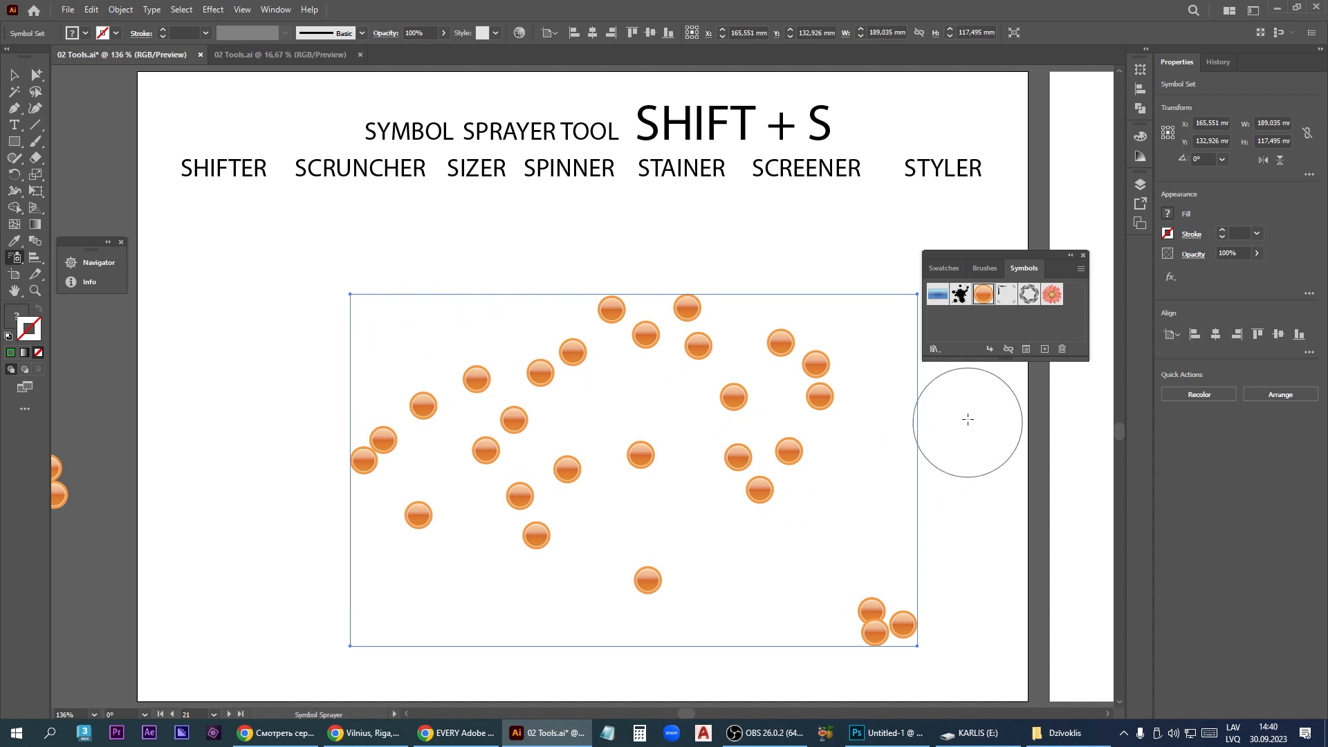
- Spray gray ring symbols into the set: a diagonal row at its upper left and single ones near the center, lower right and lower left
click(1028, 294)
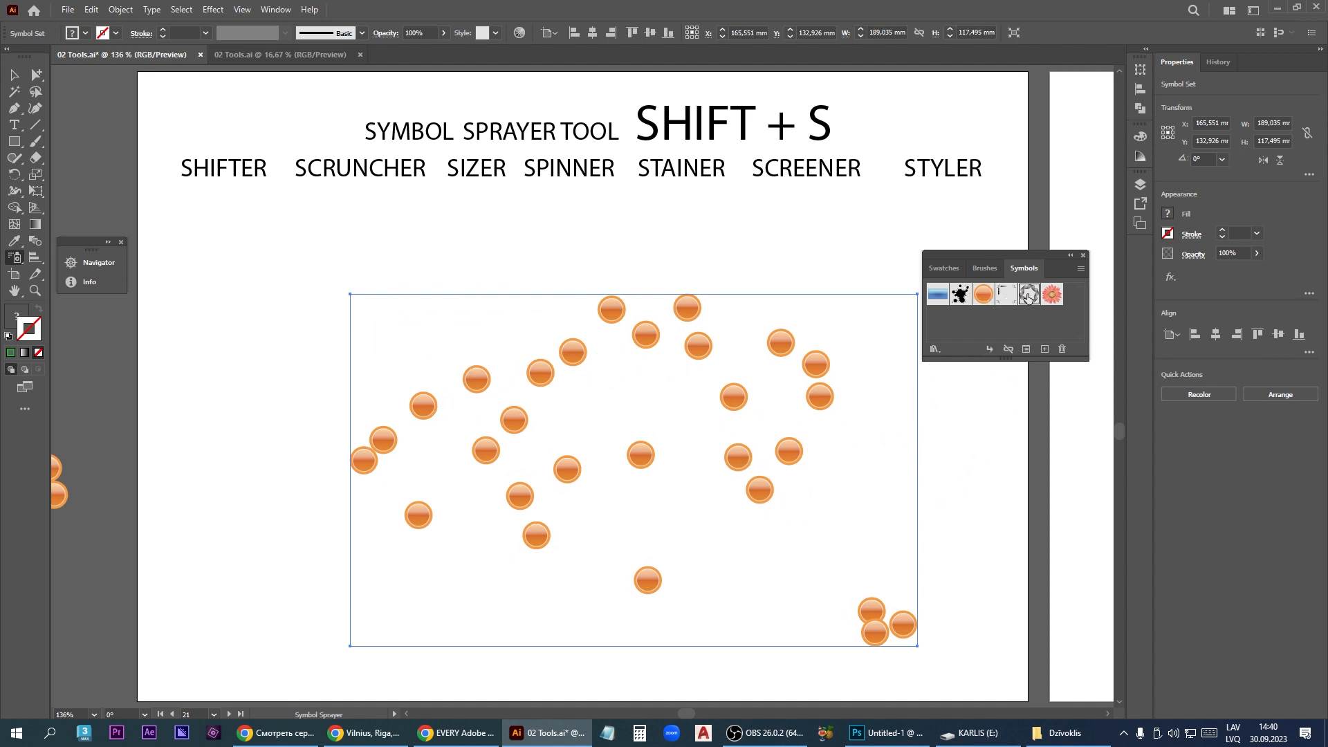
drag(332, 347, 438, 300)
click(635, 398)
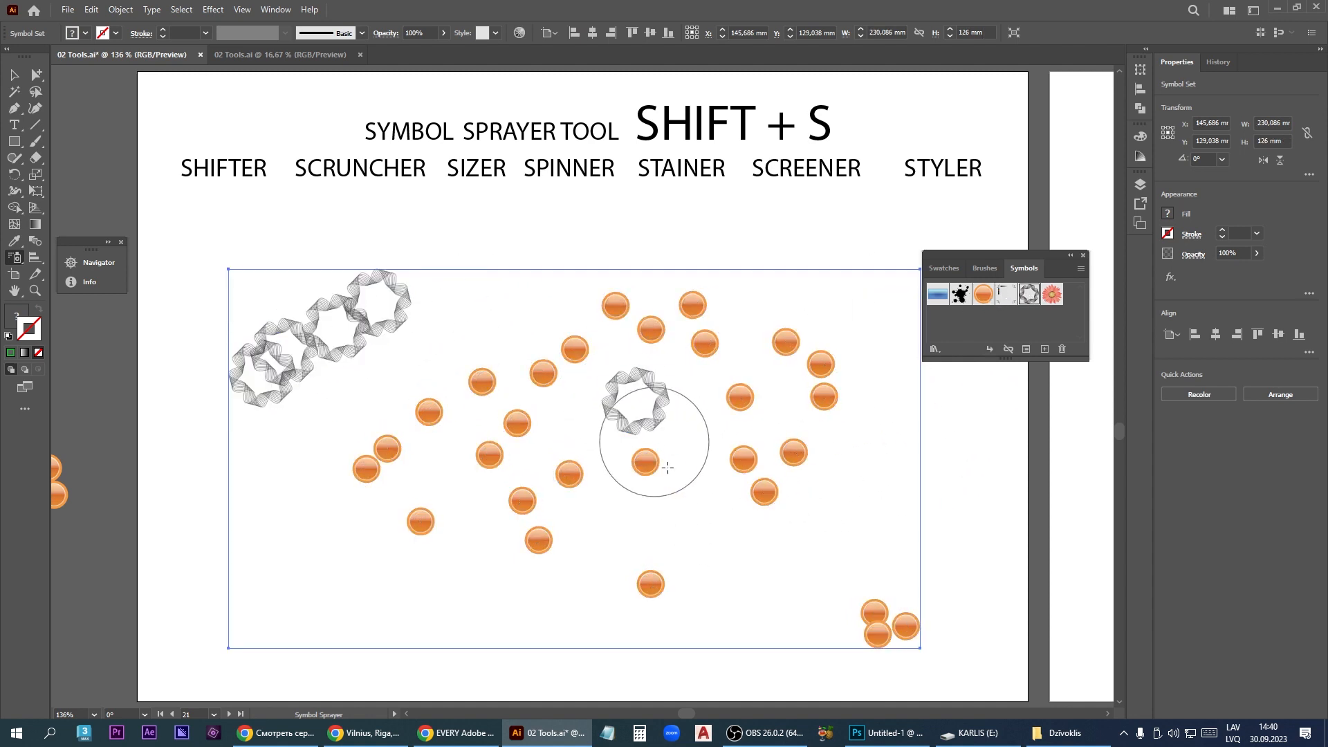
click(709, 549)
click(325, 580)
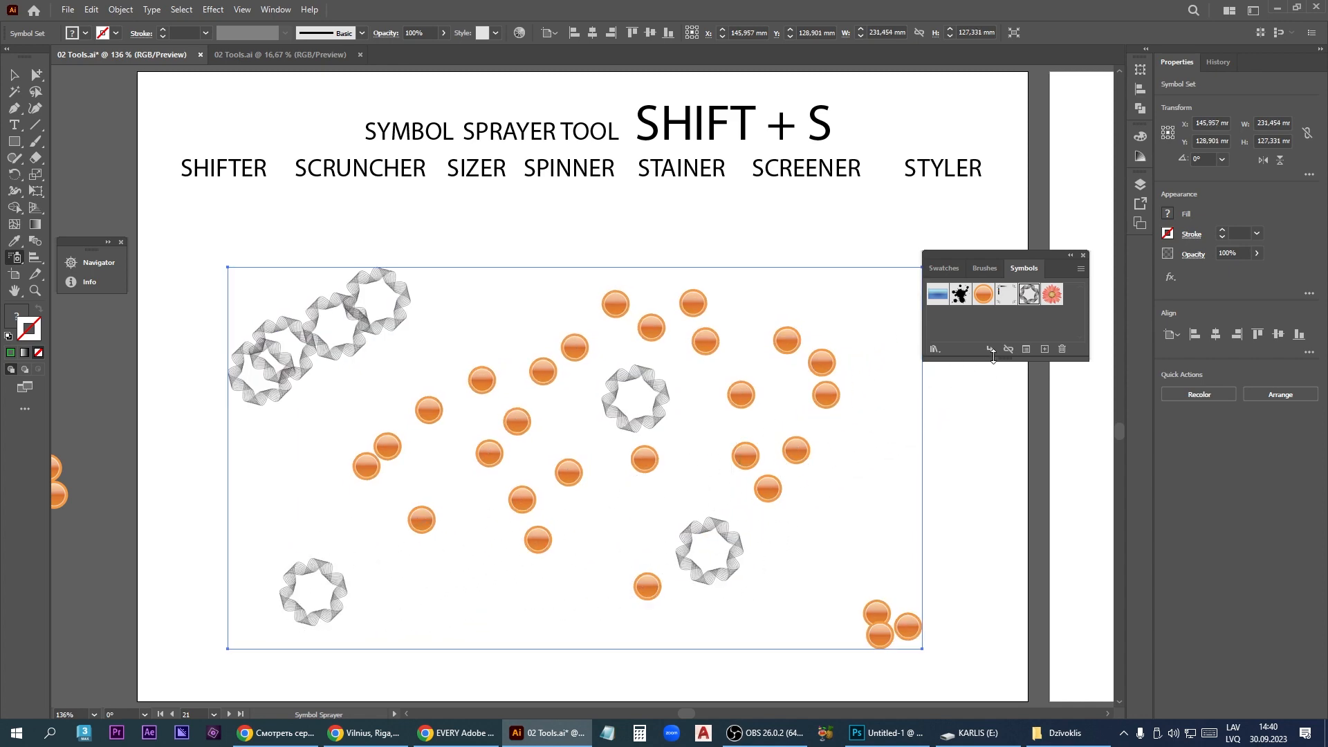
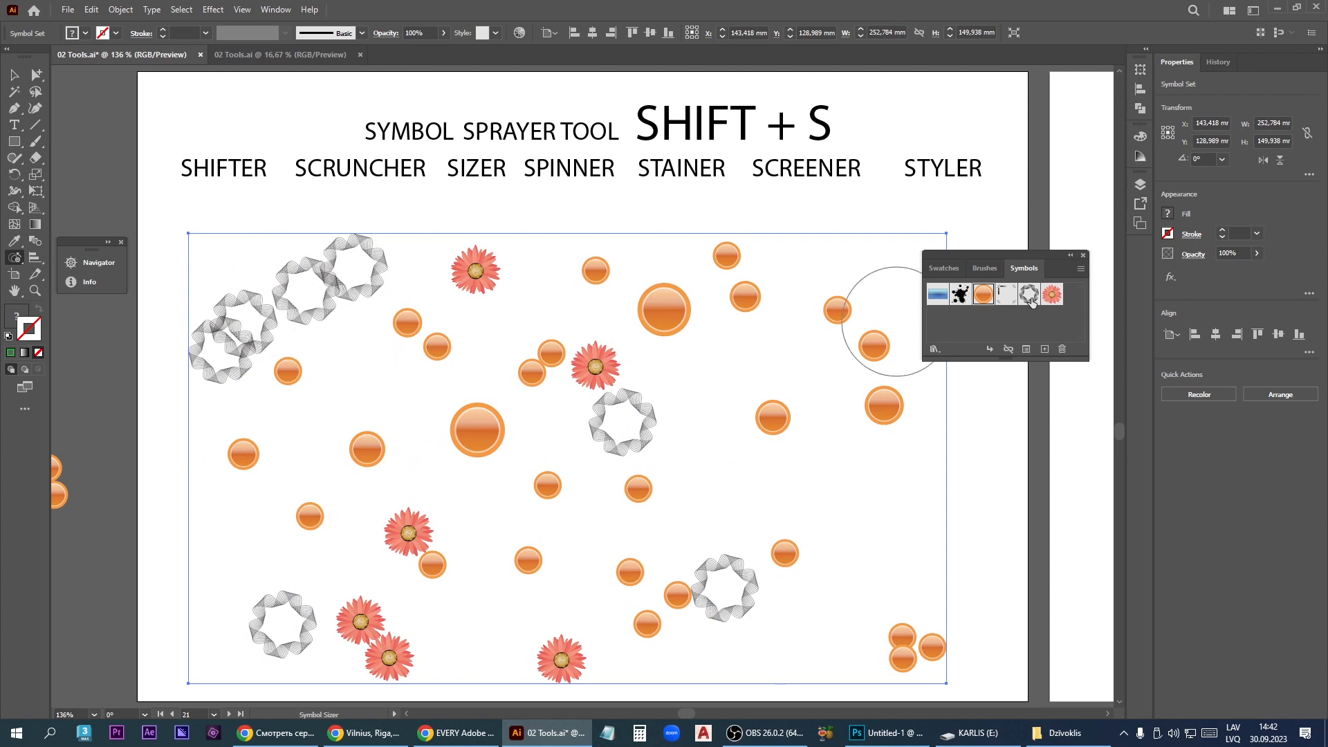
- Enlarge and reduce the upper-left gray rings with the Symbol Sizer, then shrink orange orbs in the set's middle and right areas
drag(277, 308, 354, 293)
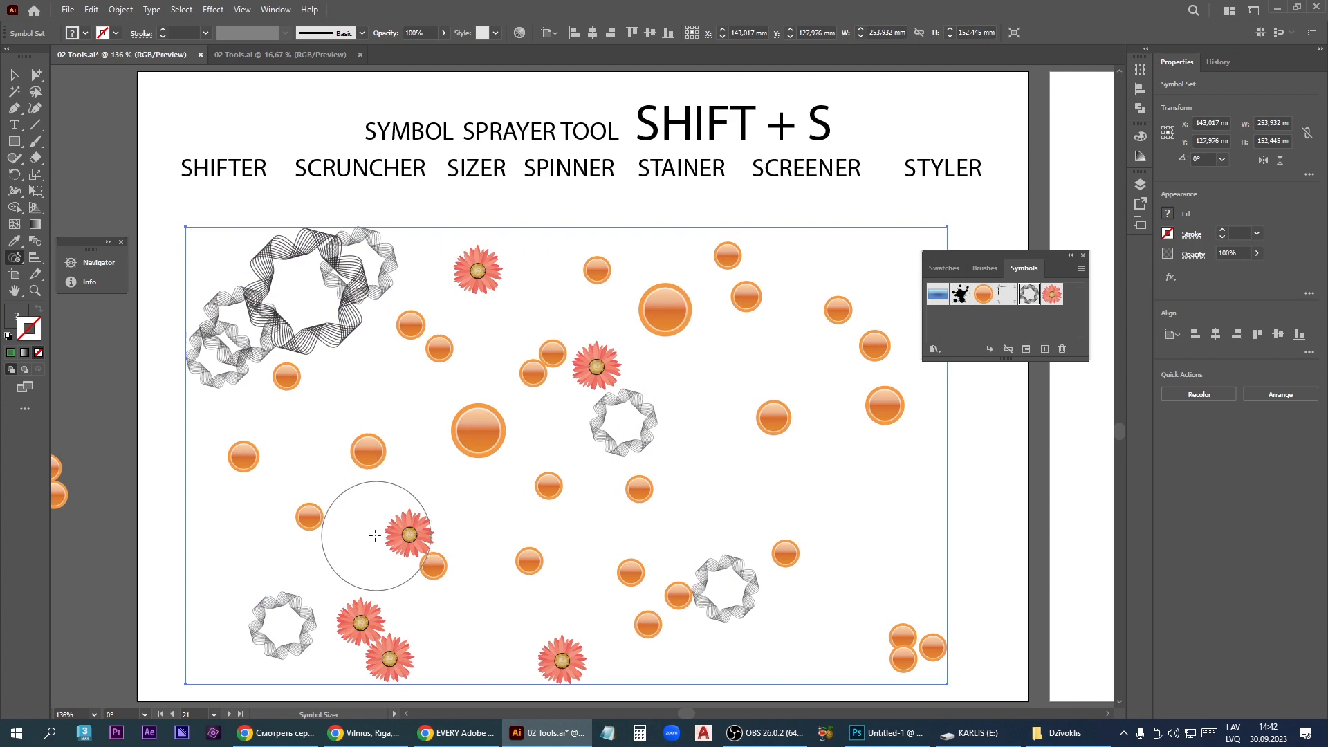
alt+click(300, 294)
alt+click(299, 294)
alt+click(299, 294)
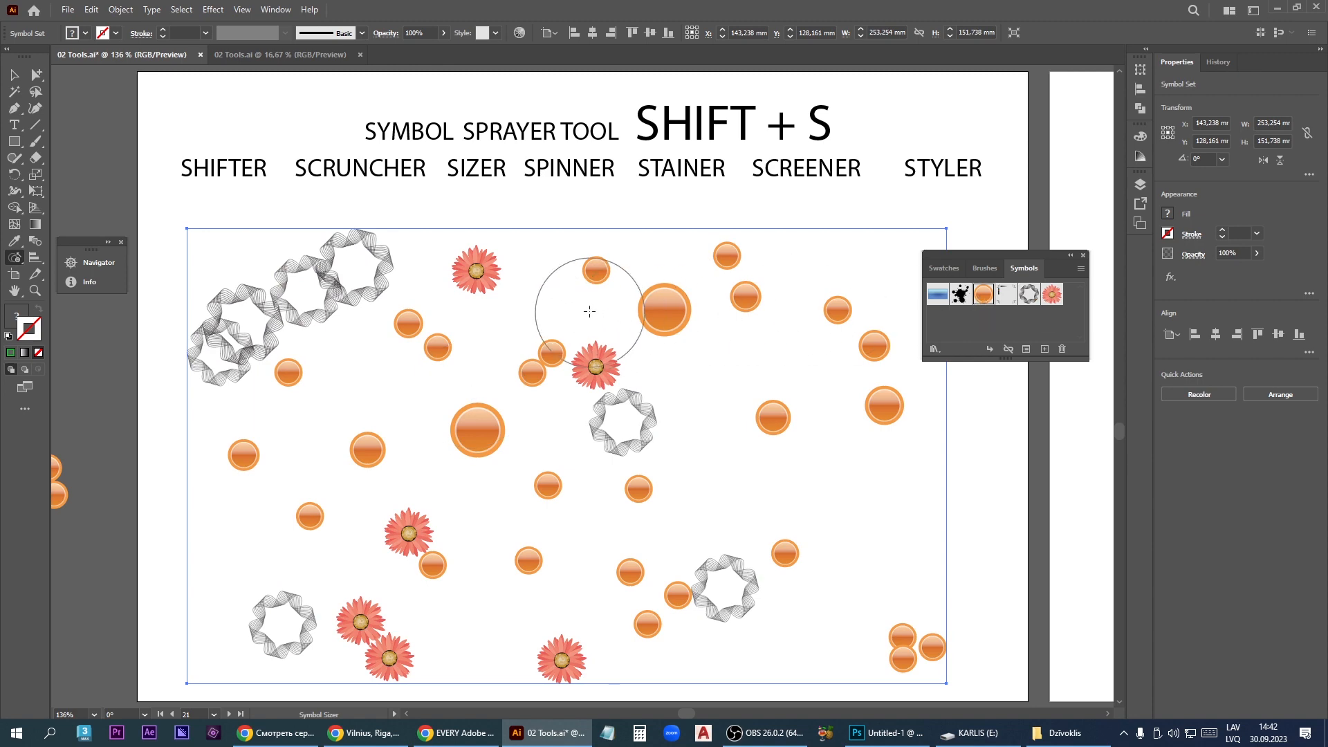
mouse_move(589, 311)
mouse_down()
mouse_move(688, 307)
mouse_move(885, 373)
mouse_move(687, 462)
mouse_move(360, 484)
mouse_up()
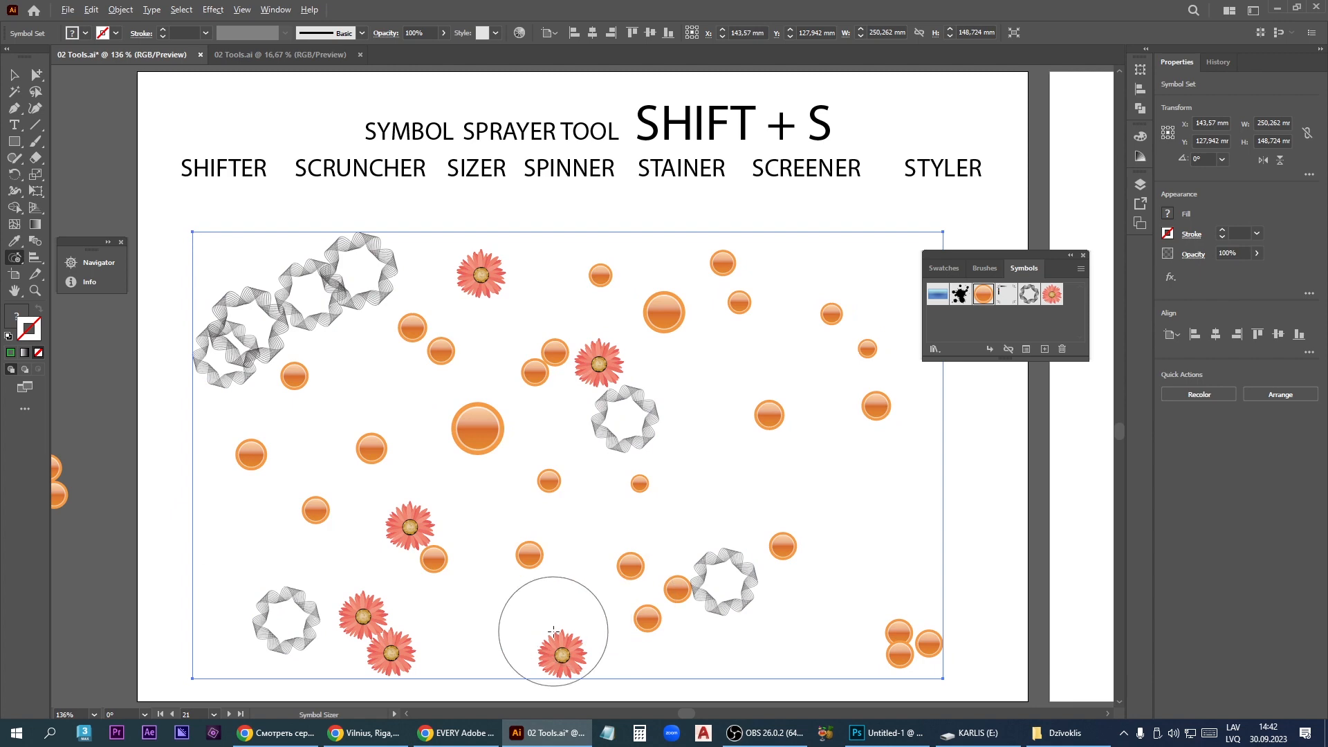
mouse_move(553, 631)
mouse_down()
mouse_move(664, 533)
mouse_move(666, 459)
mouse_move(767, 415)
mouse_up()
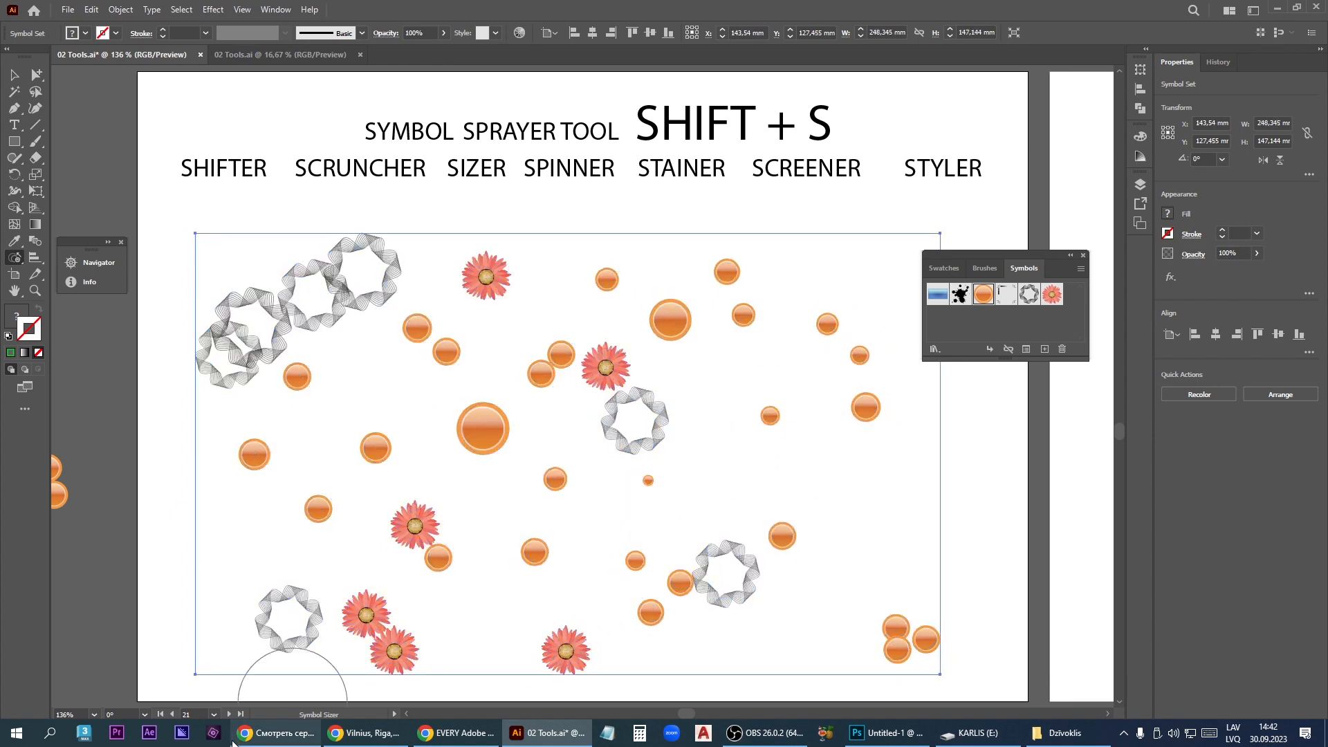
- Rotate orange orbs, the upper-left gray rings and the top red flower with the Symbol Spinner
click(20, 258)
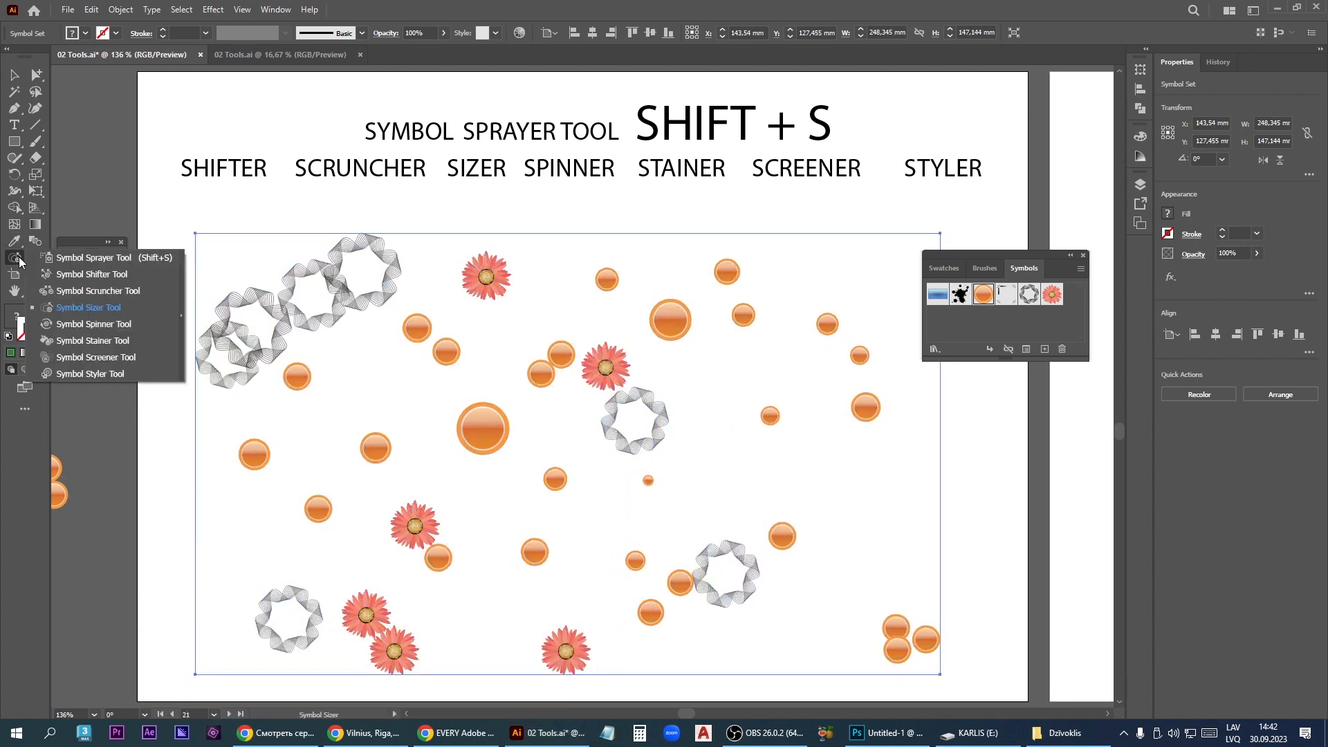
click(101, 329)
mouse_move(634, 421)
mouse_down()
mouse_move(458, 421)
mouse_move(451, 444)
mouse_move(458, 420)
mouse_move(353, 460)
mouse_move(343, 491)
mouse_move(440, 376)
mouse_move(438, 332)
mouse_move(347, 312)
mouse_move(286, 374)
mouse_move(297, 379)
mouse_move(283, 364)
mouse_move(240, 435)
mouse_move(238, 469)
mouse_move(256, 447)
mouse_move(247, 474)
mouse_move(313, 502)
mouse_move(394, 481)
mouse_up()
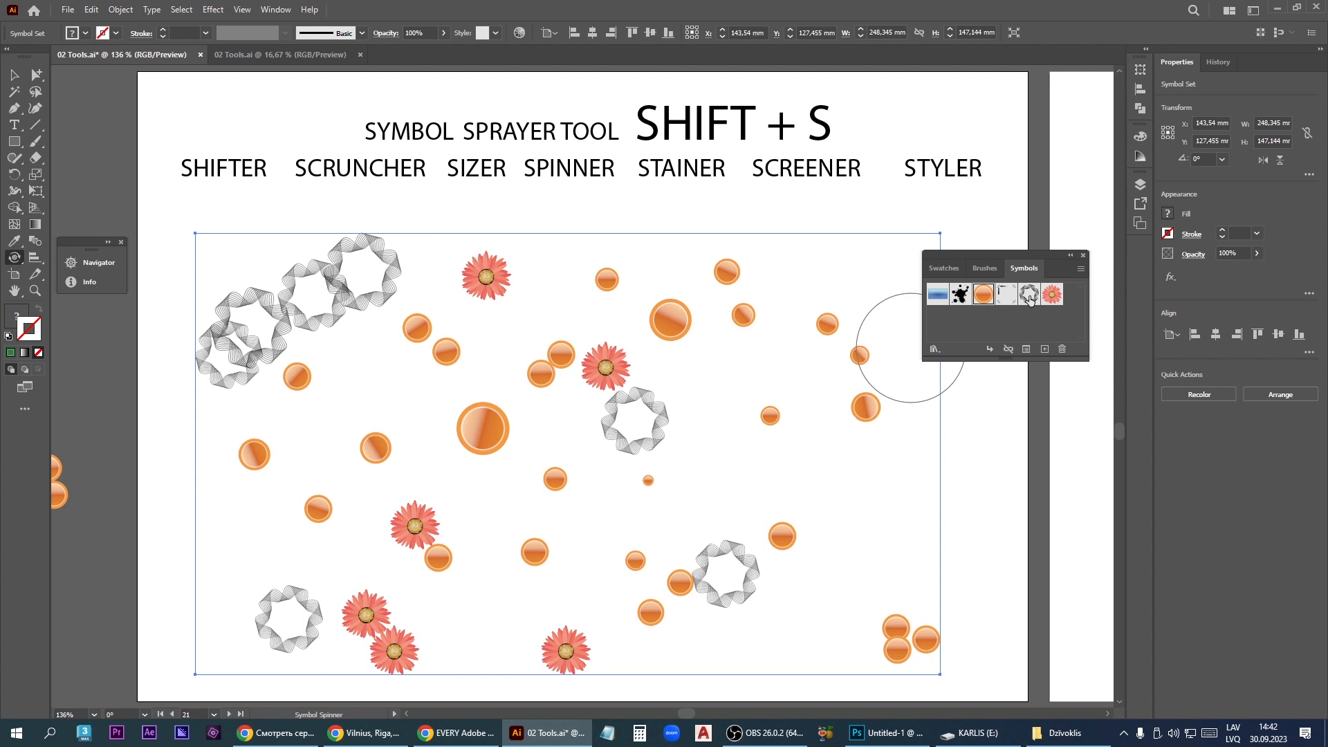
mouse_move(332, 291)
mouse_down()
mouse_move(244, 302)
mouse_move(200, 354)
mouse_move(271, 350)
mouse_move(335, 289)
mouse_move(271, 297)
mouse_move(248, 321)
mouse_move(339, 297)
mouse_move(291, 305)
mouse_move(258, 333)
mouse_up()
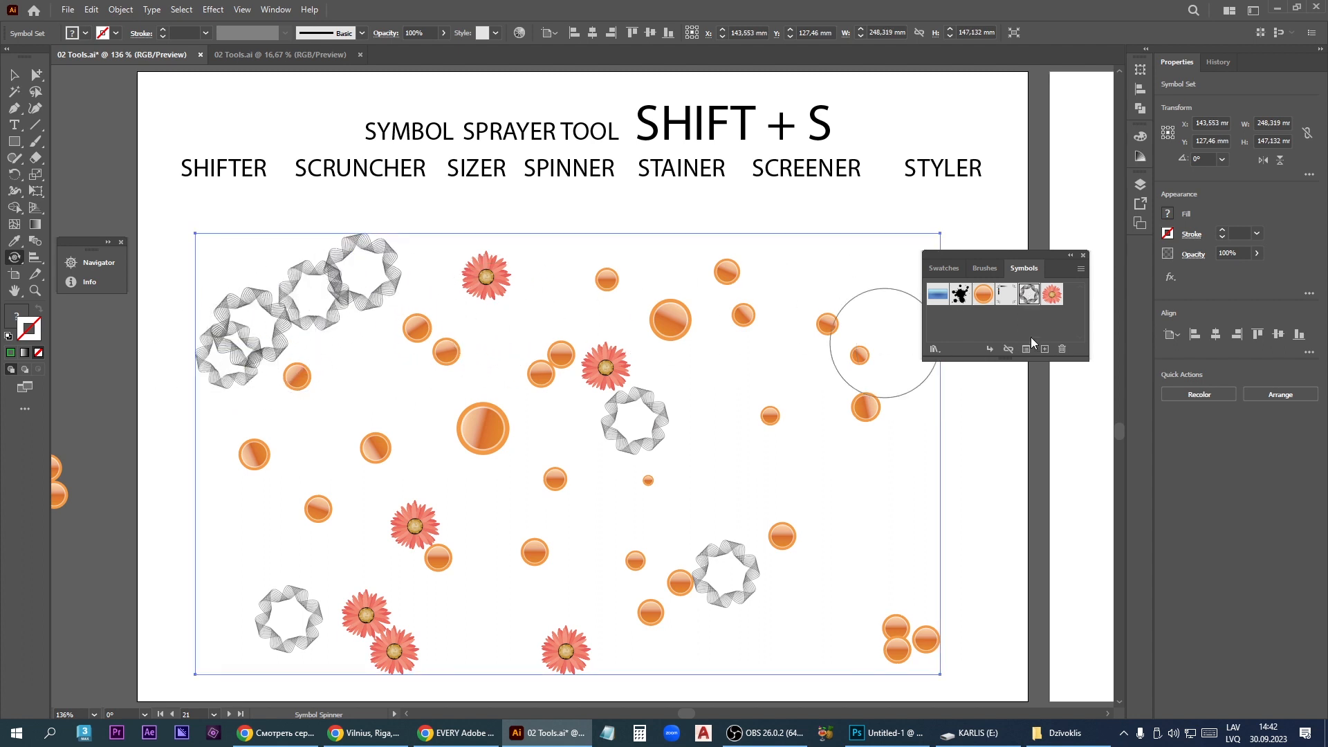
click(1053, 296)
drag(475, 325, 484, 297)
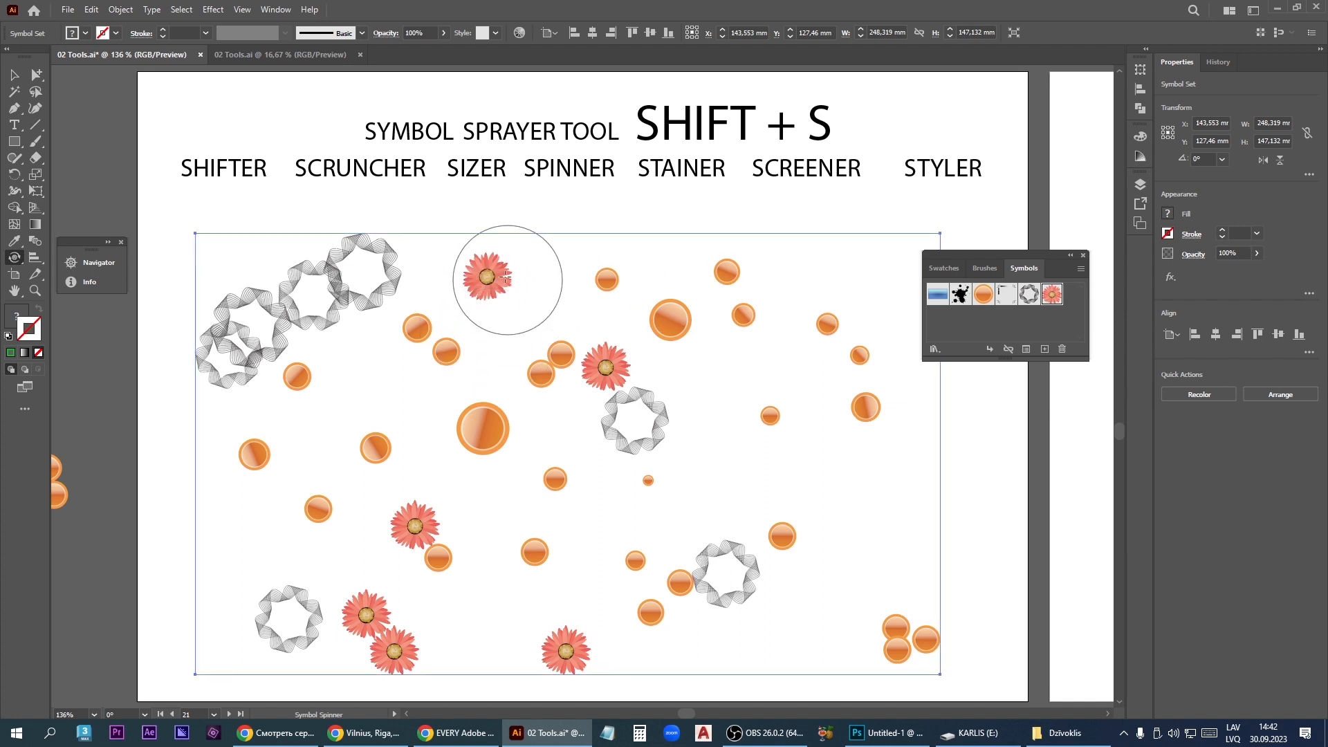
- Apply the Symbol Stainer to the topmost ring of the gray row at the set's upper left
right_click(15, 258)
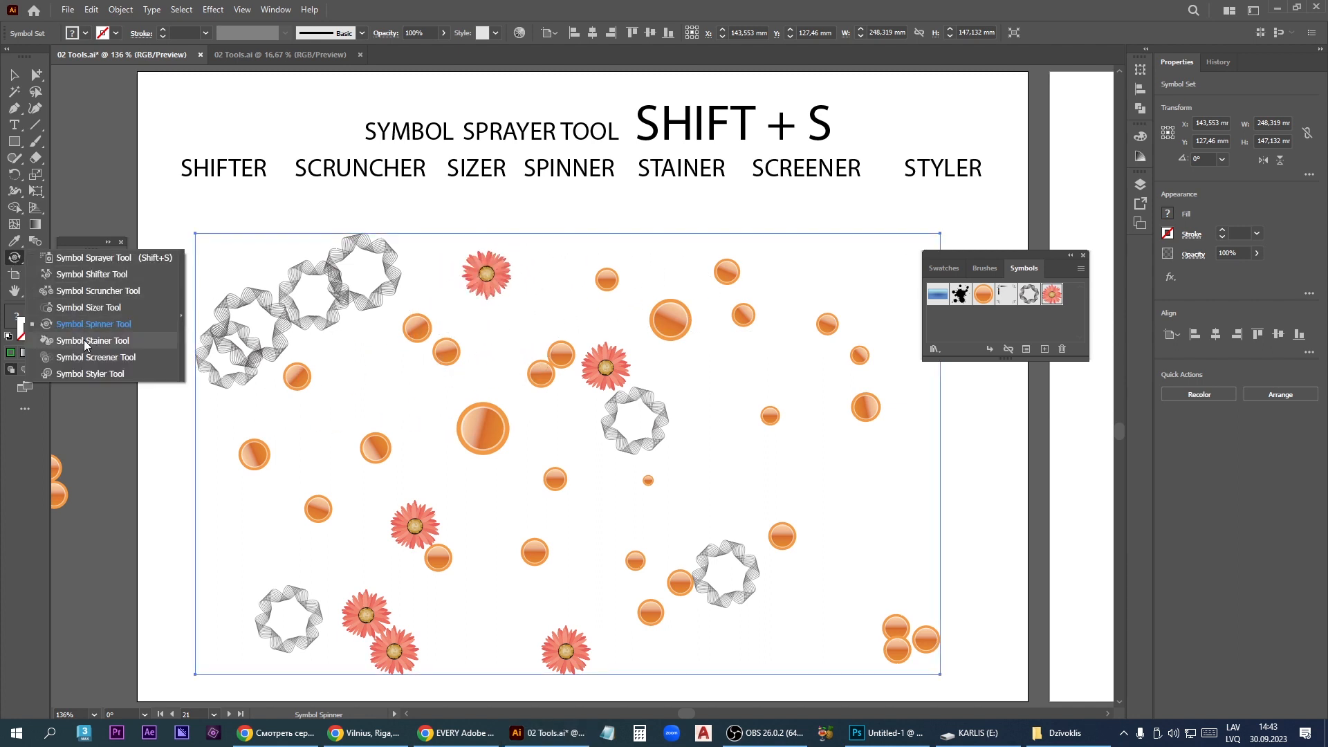
click(94, 341)
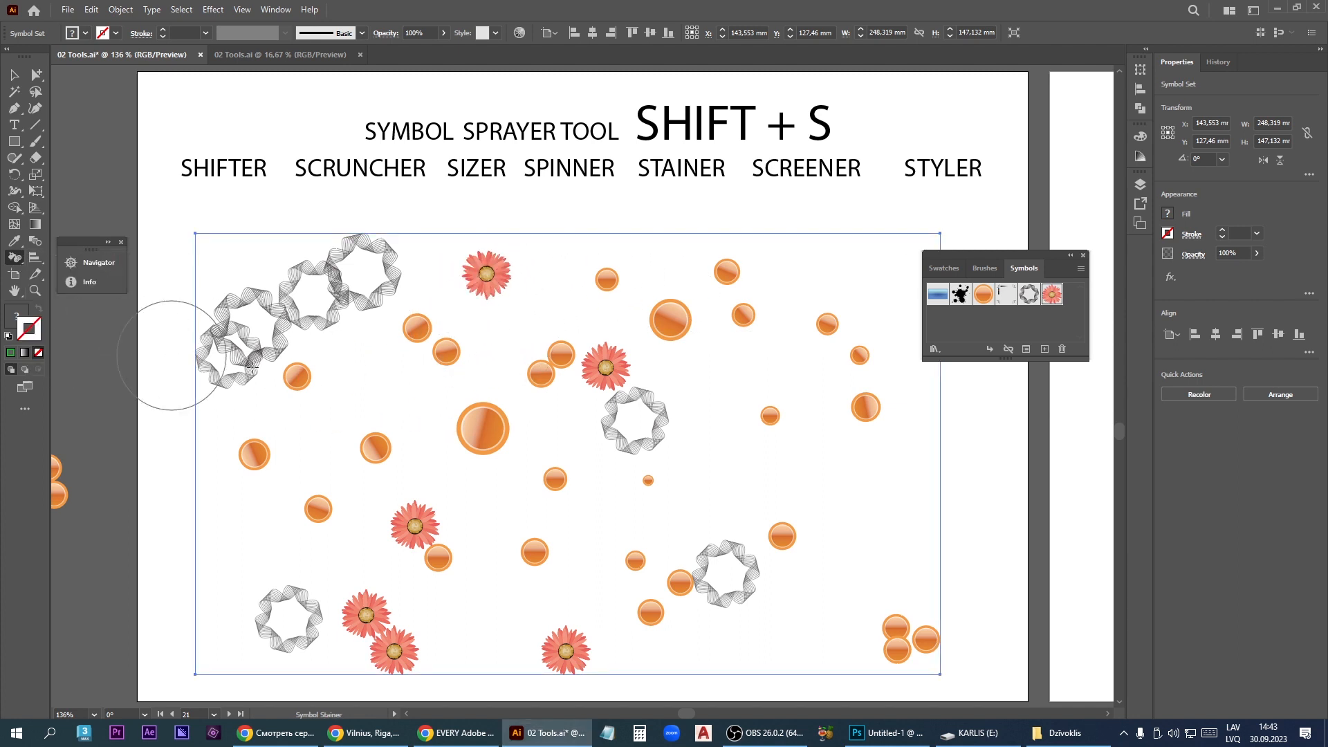
mouse_move(355, 261)
mouse_down()
mouse_move(252, 319)
mouse_move(344, 283)
mouse_up()
click(367, 277)
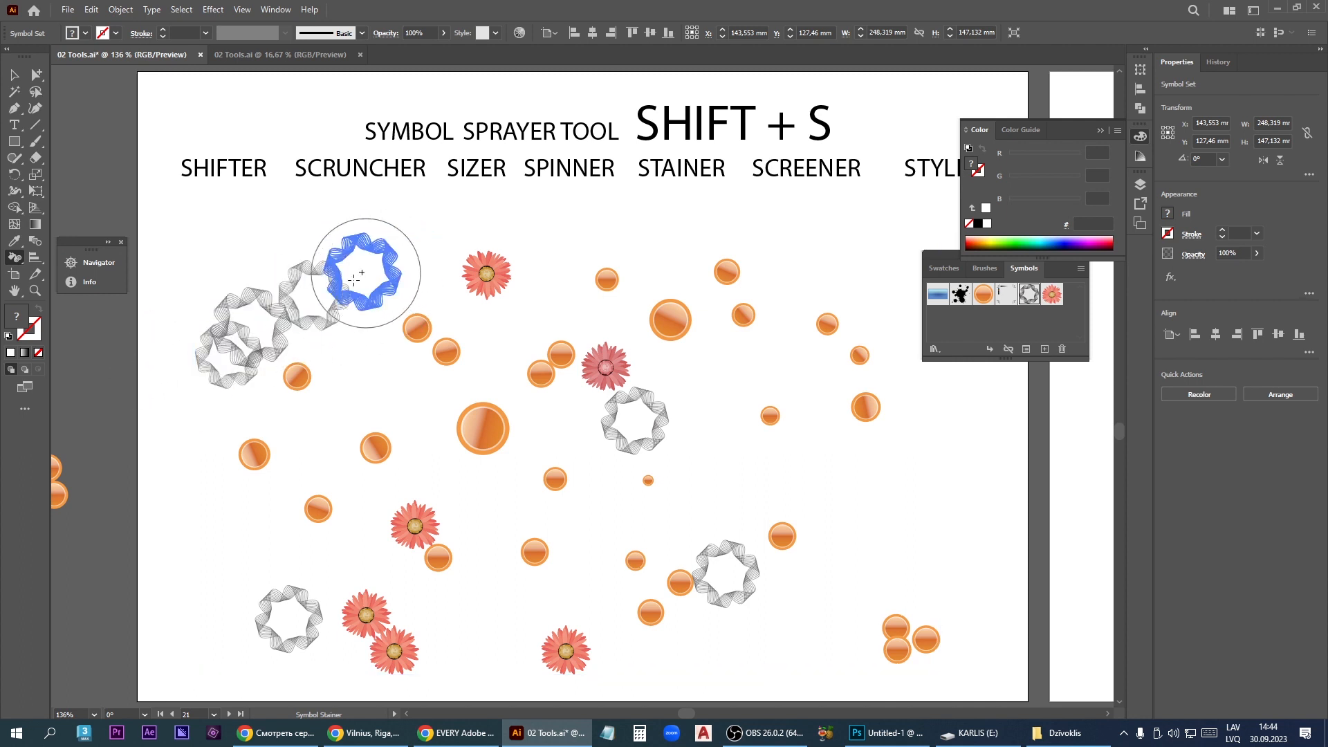
- Set the fill to near-black 050505 and stain the diagonal row of gray rings at the upper left
double_click(16, 317)
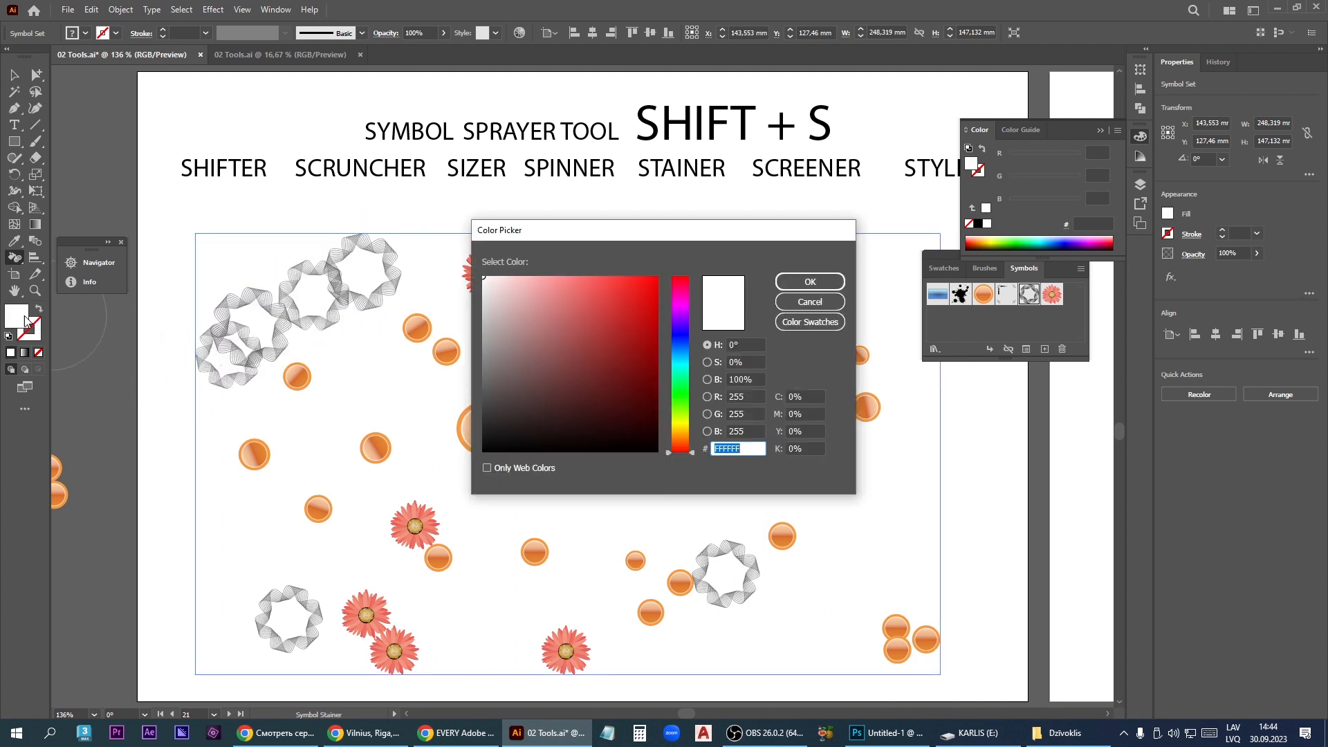
drag(511, 416, 481, 449)
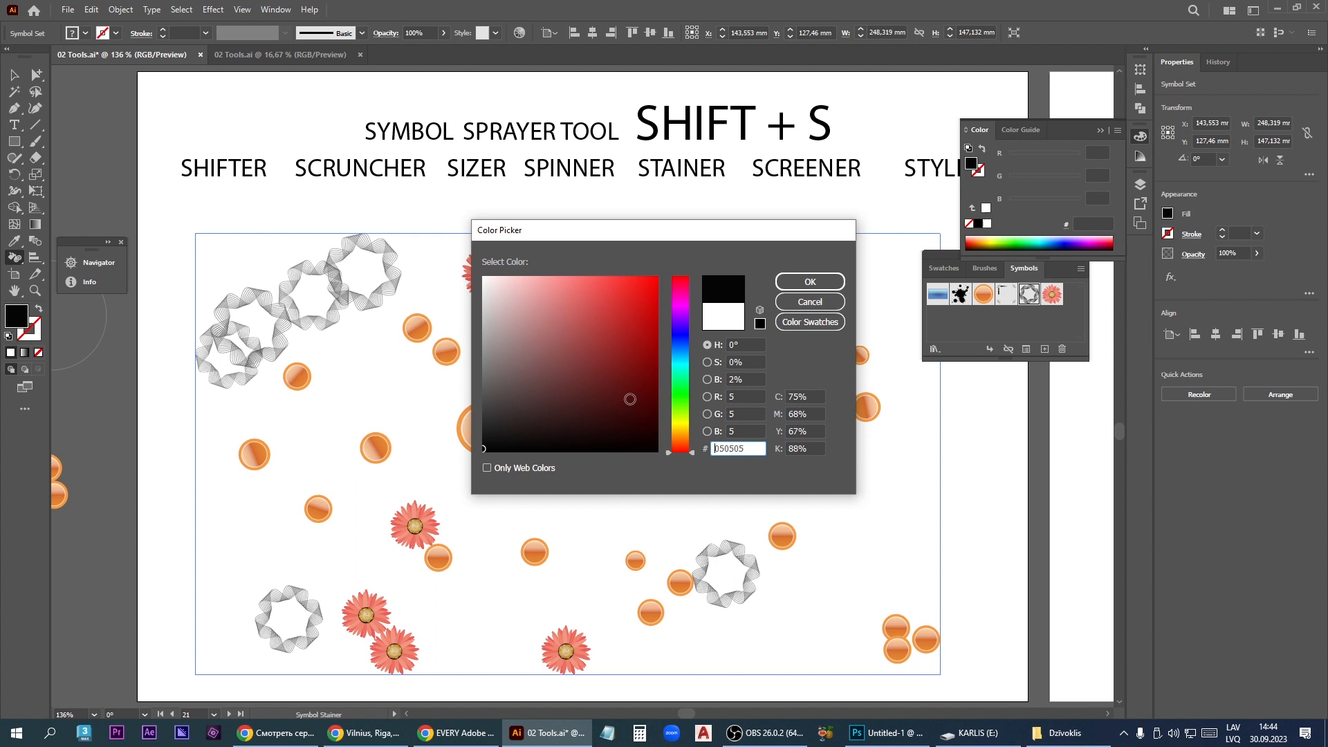
click(810, 282)
click(341, 252)
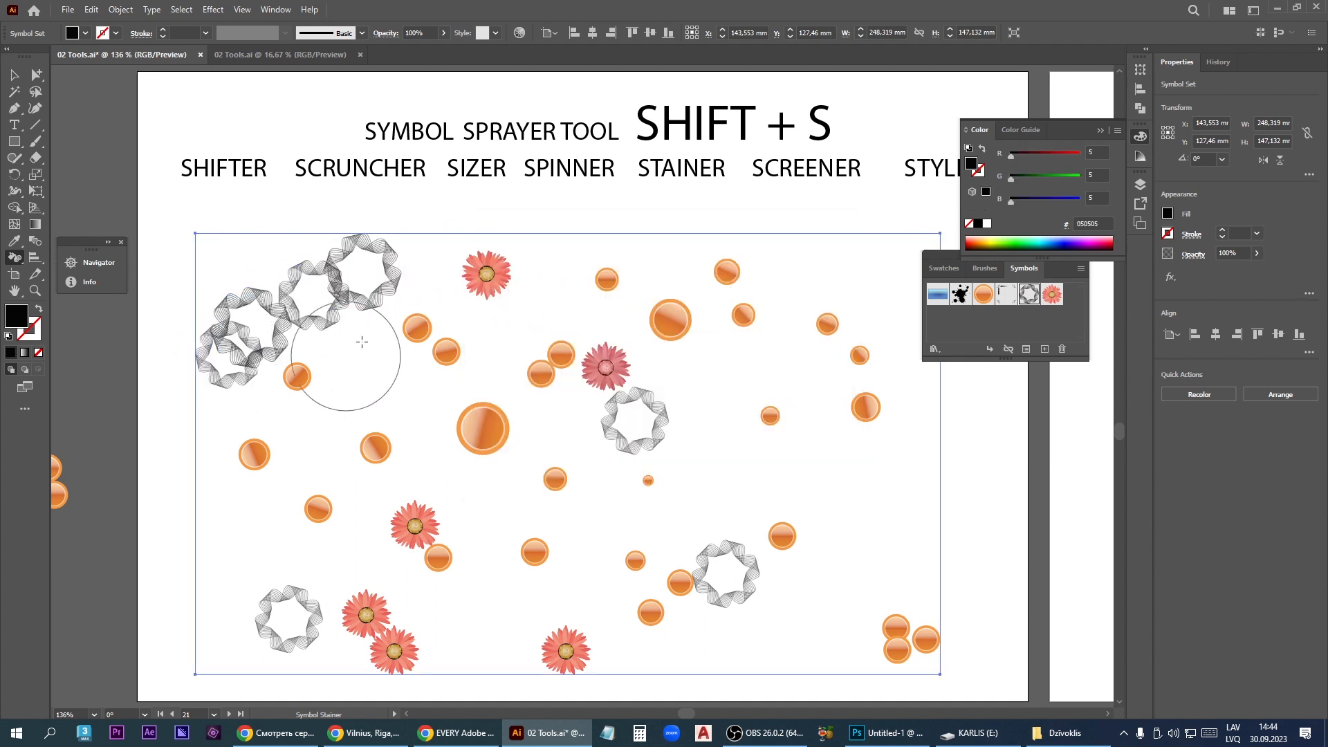
mouse_move(382, 263)
mouse_down()
mouse_move(192, 371)
mouse_move(360, 320)
mouse_move(416, 252)
mouse_move(201, 346)
mouse_up()
- Set the fill to near-white F7F7F7 and stain the upper-left row of rings with repeated strokes
double_click(17, 319)
click(484, 281)
click(813, 282)
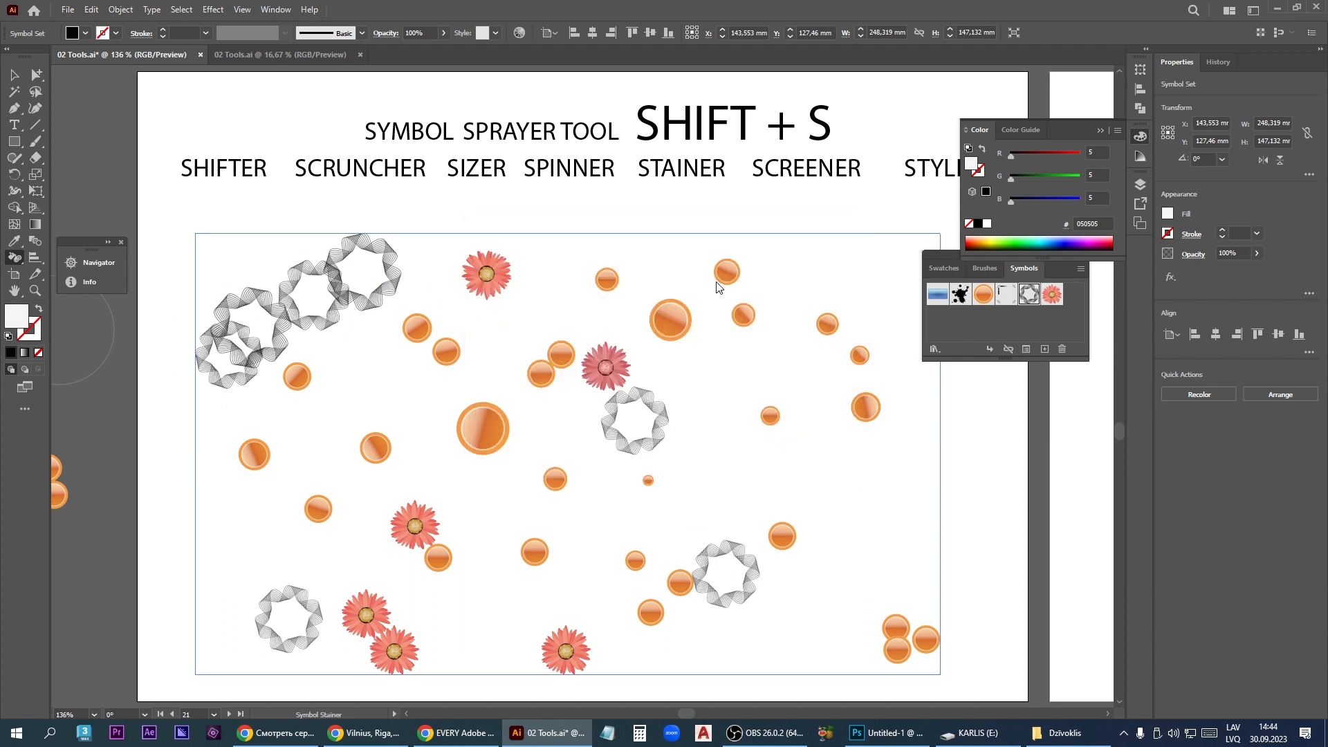
drag(406, 278, 197, 336)
drag(381, 303, 193, 341)
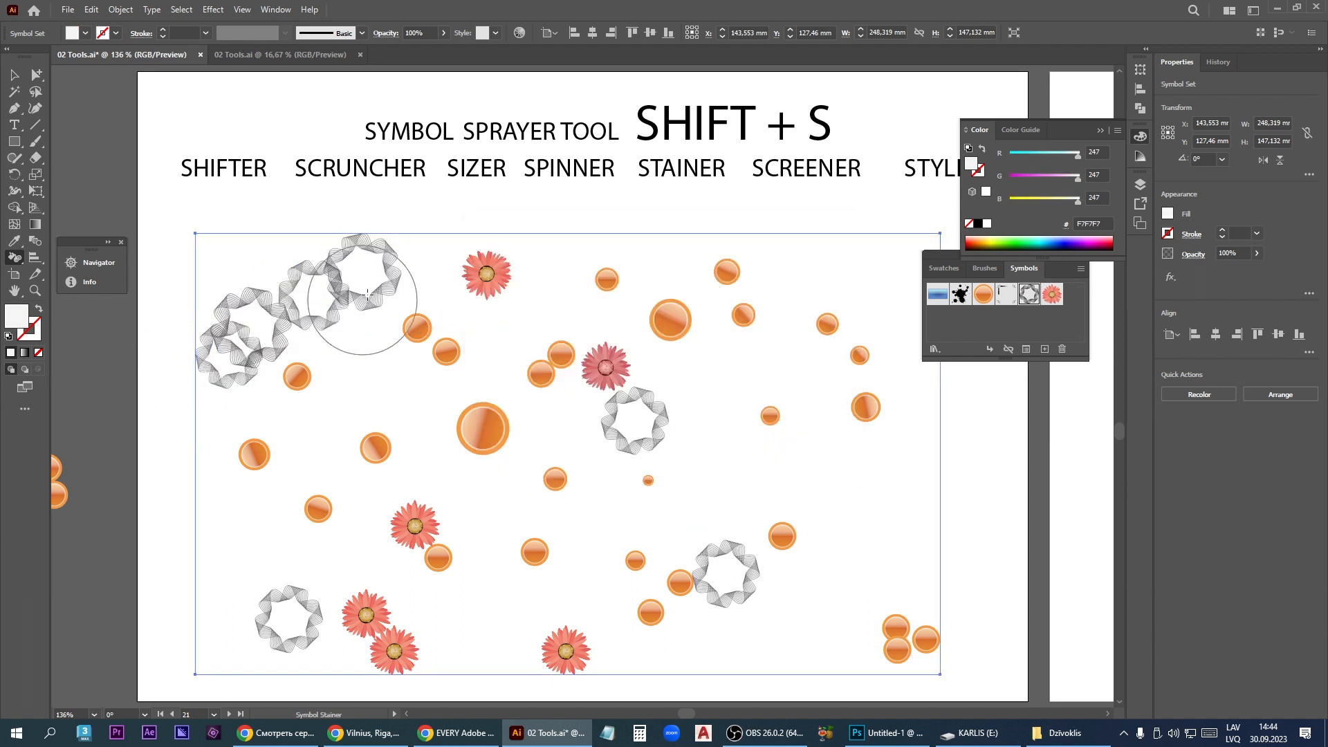
drag(361, 297, 135, 382)
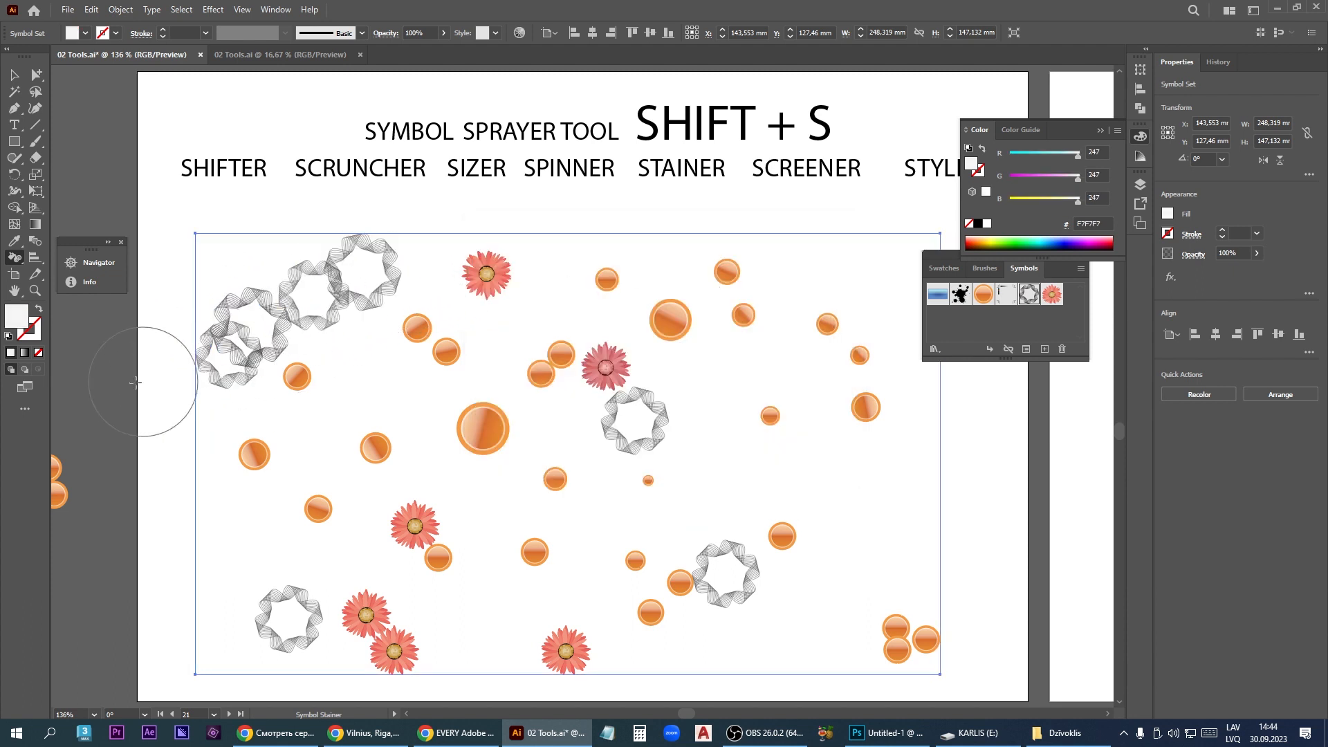
- Fade gray rings in the upper-left row and the ring near the center with the Symbol Screener
click(23, 263)
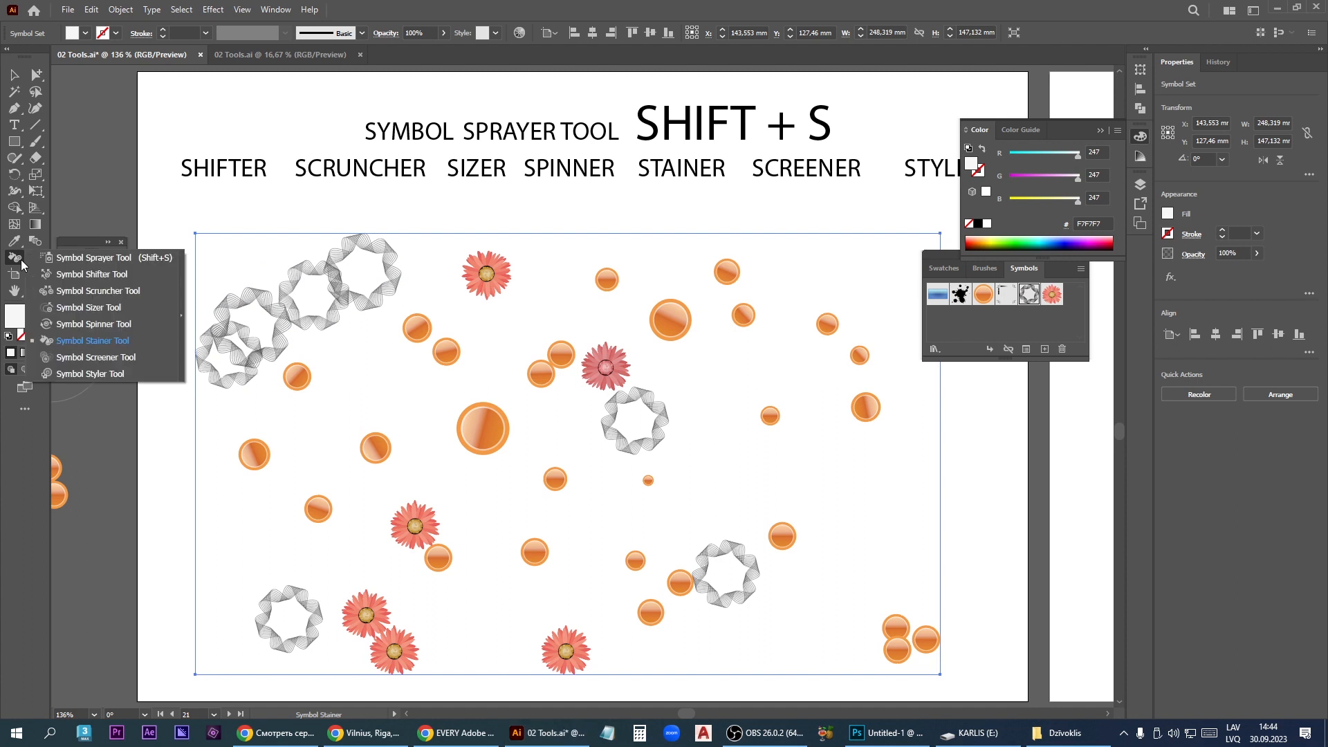
click(119, 366)
drag(249, 325, 334, 321)
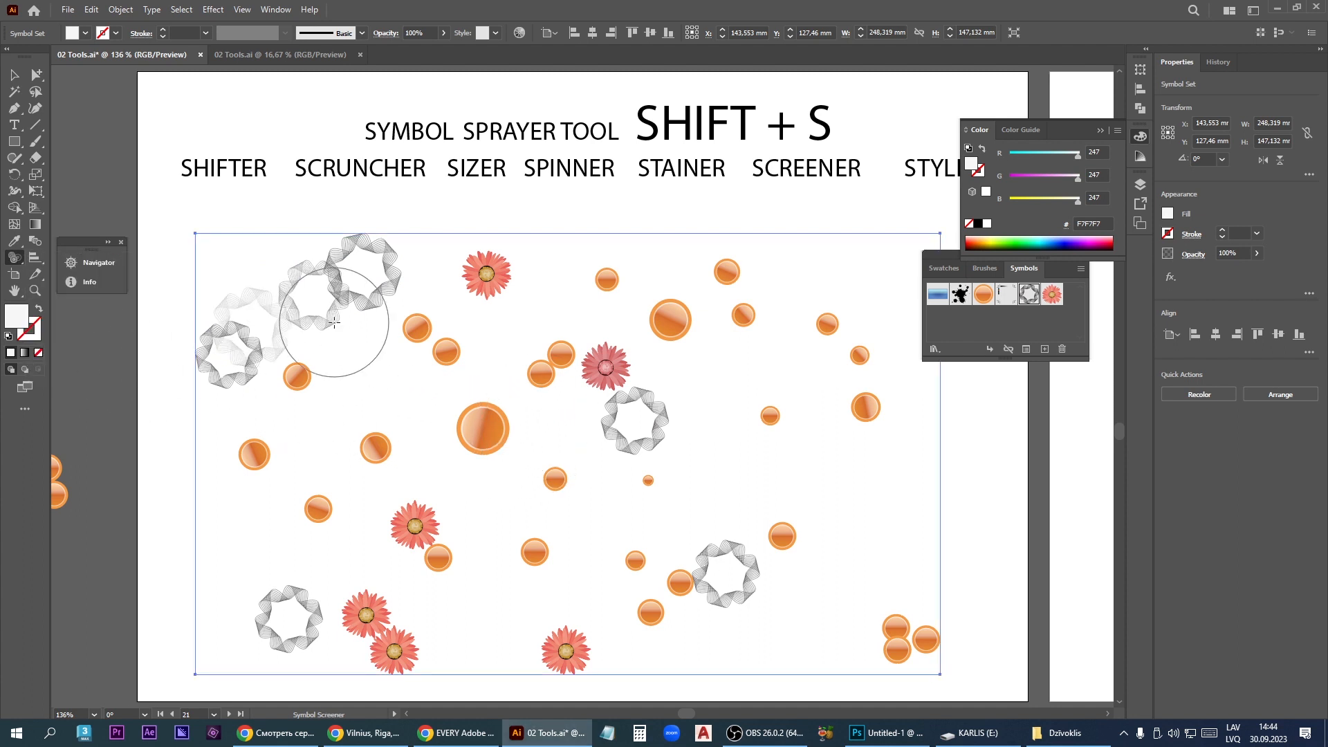
mouse_move(645, 445)
mouse_down()
mouse_move(549, 549)
mouse_move(631, 477)
mouse_move(633, 423)
mouse_move(603, 475)
mouse_move(630, 472)
mouse_move(596, 494)
mouse_move(653, 415)
mouse_up()
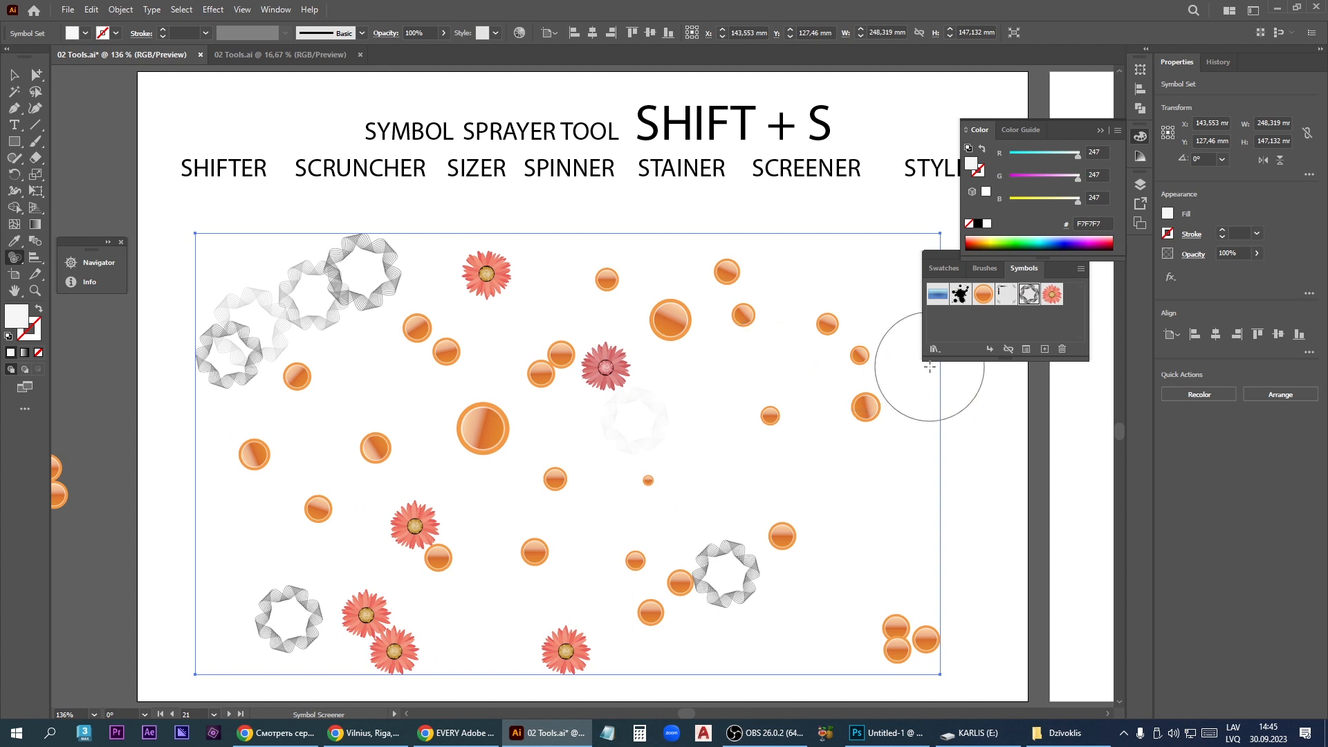
- Target the Illuminated Orange symbol and fade the orbs at the upper right and the large central orb
click(986, 300)
mouse_move(867, 427)
mouse_down()
mouse_move(841, 357)
mouse_move(678, 289)
mouse_move(612, 304)
mouse_up()
mouse_move(849, 407)
mouse_down()
mouse_move(884, 404)
mouse_move(844, 326)
mouse_up()
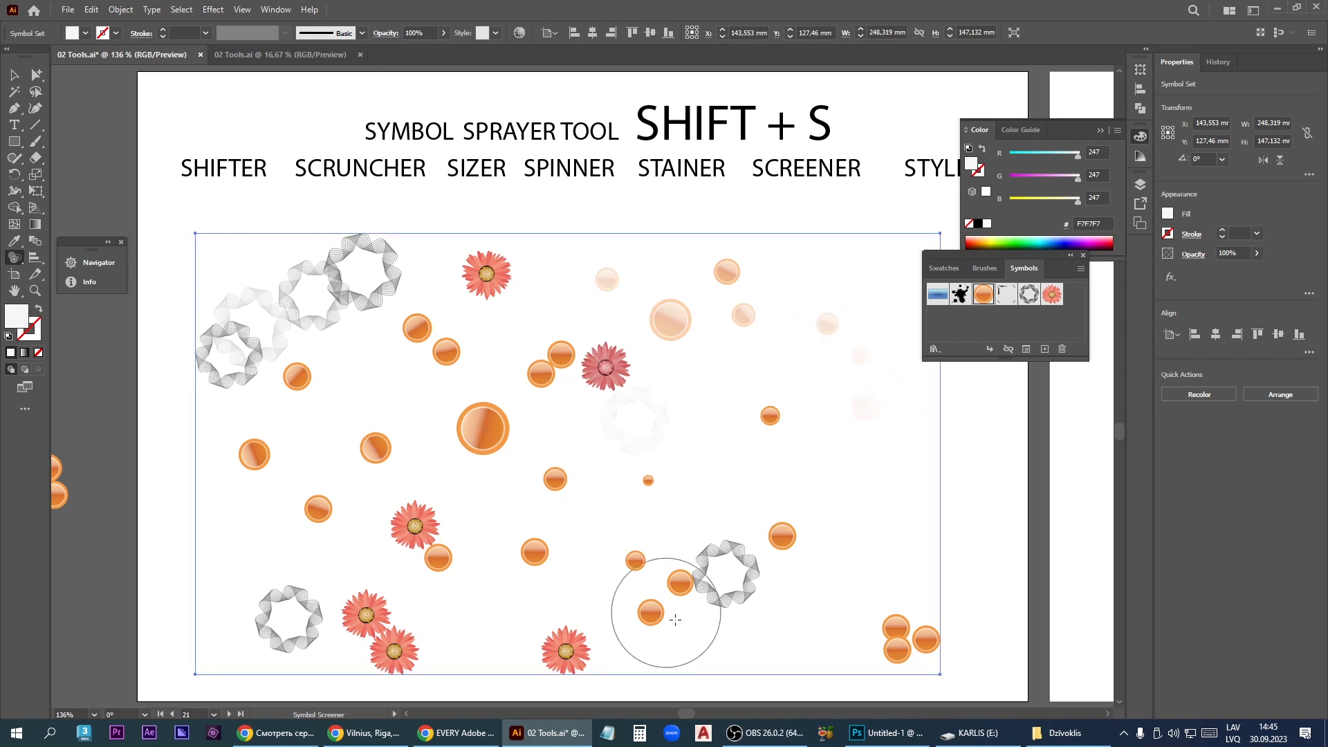
mouse_move(459, 438)
mouse_down()
mouse_move(480, 450)
mouse_move(476, 440)
mouse_up()
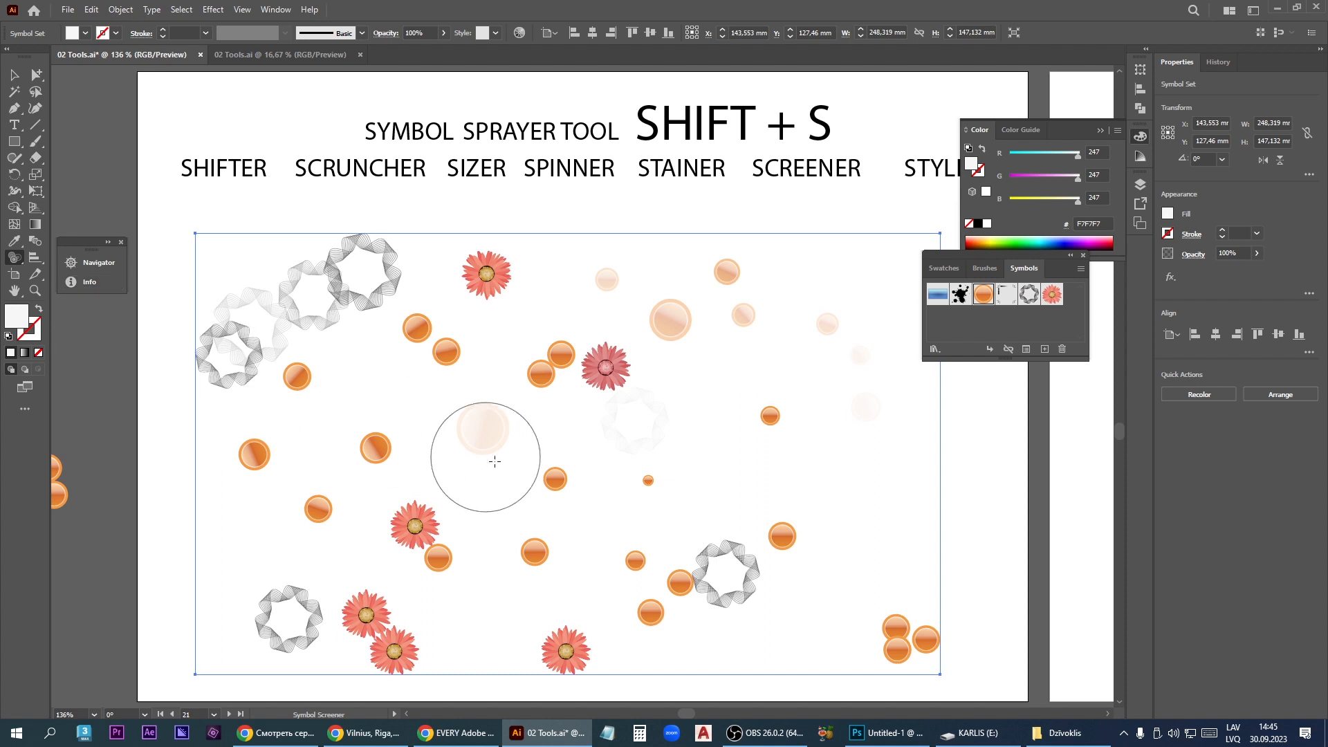
- Restore the opacity of the large central orb and the faded orbs at the upper right with the Symbol Screener
alt+click(480, 441)
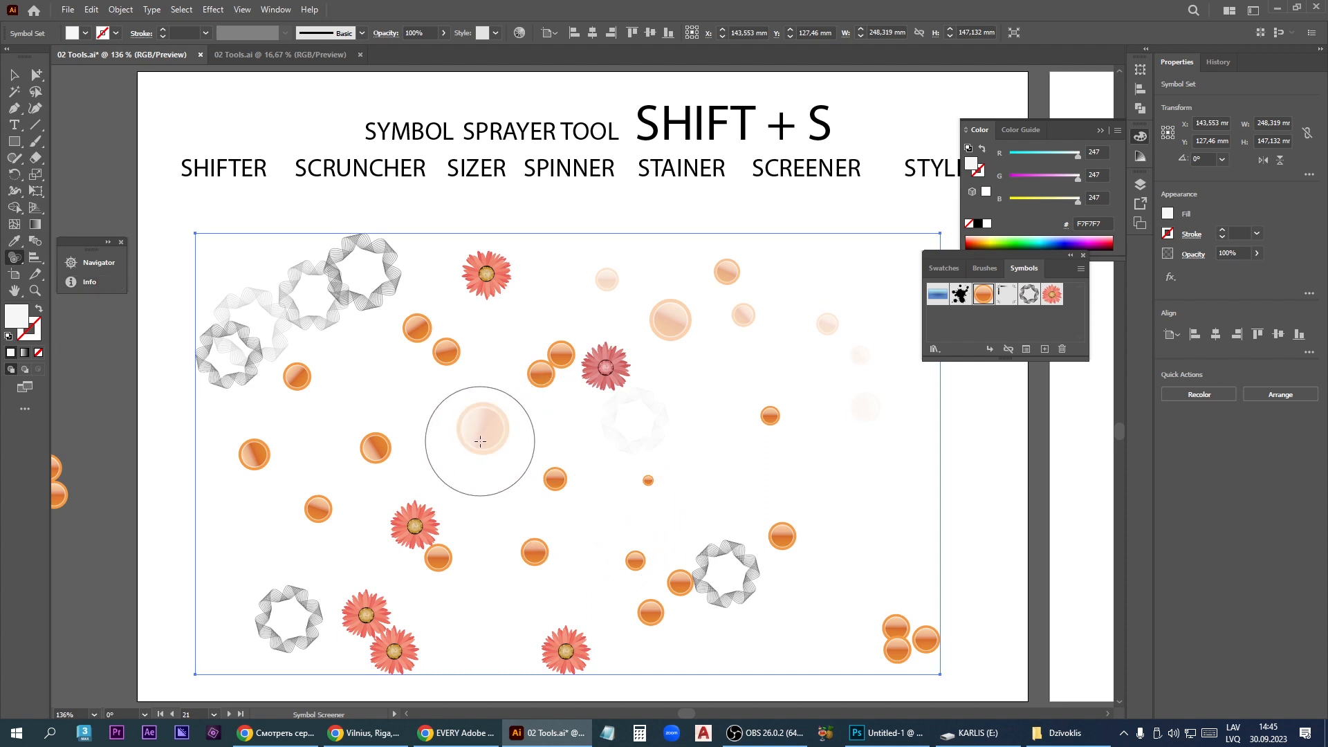
mouse_move(480, 441)
mouse_down()
mouse_move(626, 354)
mouse_move(649, 307)
mouse_move(711, 296)
mouse_up()
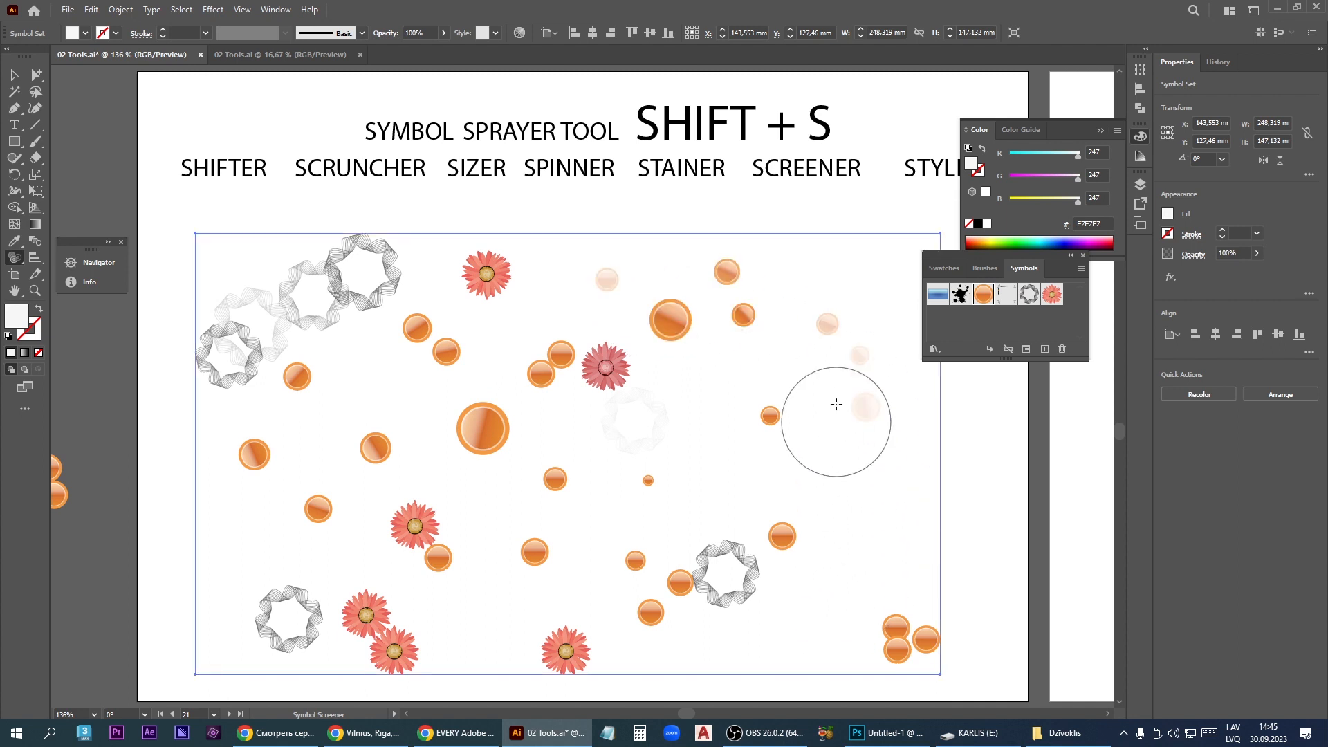
mouse_move(836, 404)
mouse_down()
mouse_move(825, 315)
mouse_move(860, 447)
mouse_move(855, 338)
mouse_move(865, 427)
mouse_move(865, 395)
mouse_up()
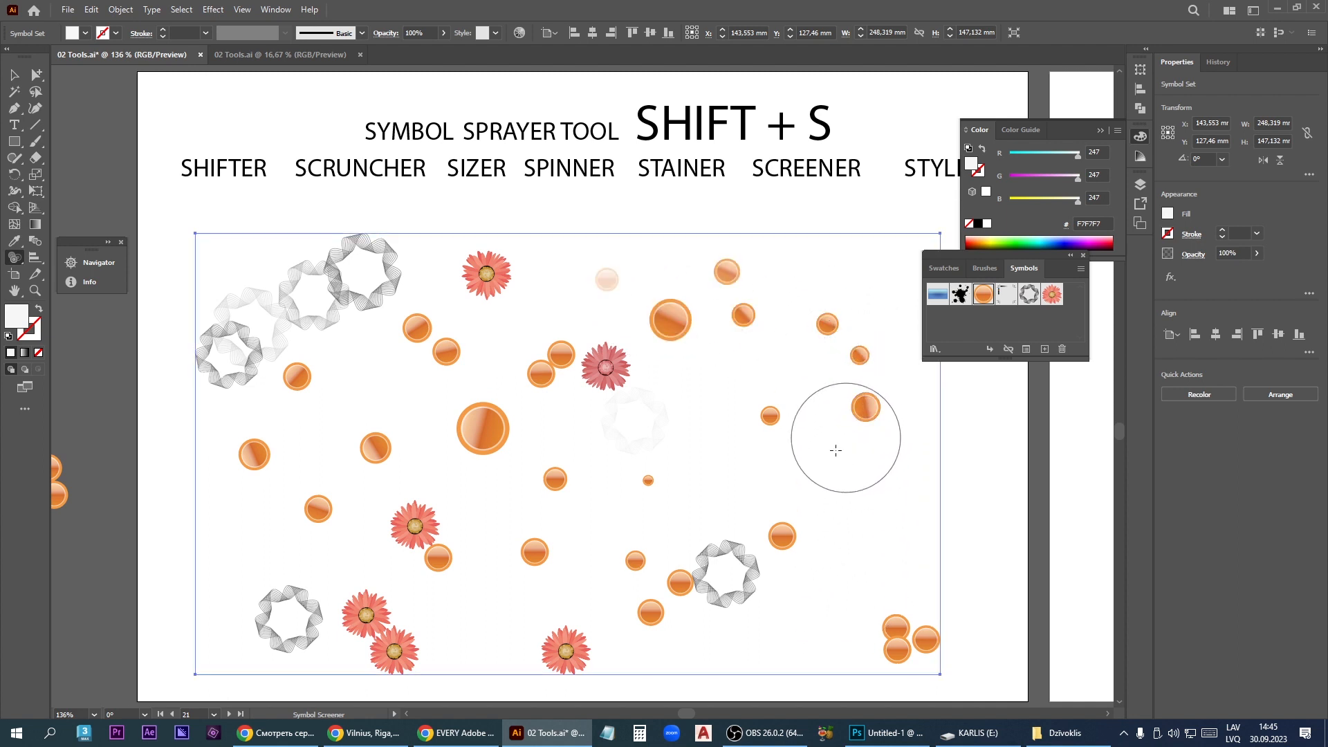
- Apply the yellow-green foliage graphic style to the large central orb with the Symbol Styler
click(14, 257)
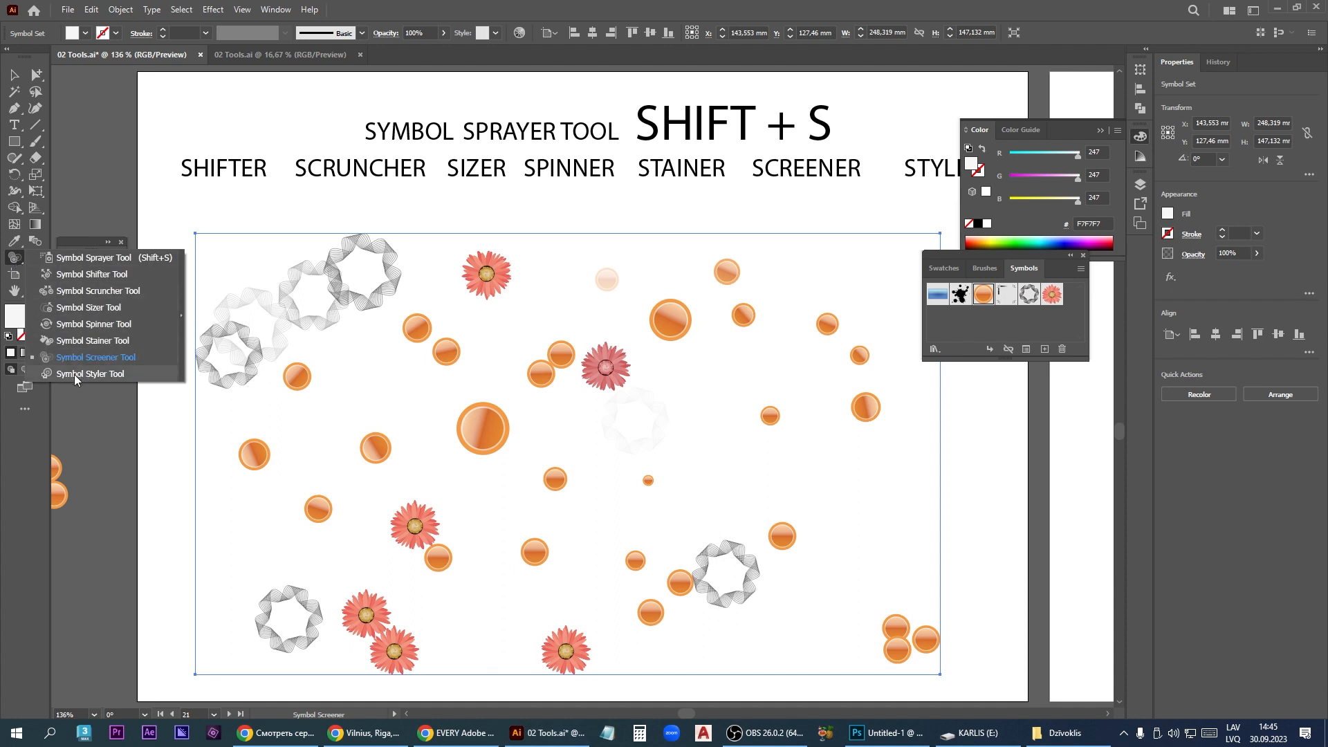
click(92, 374)
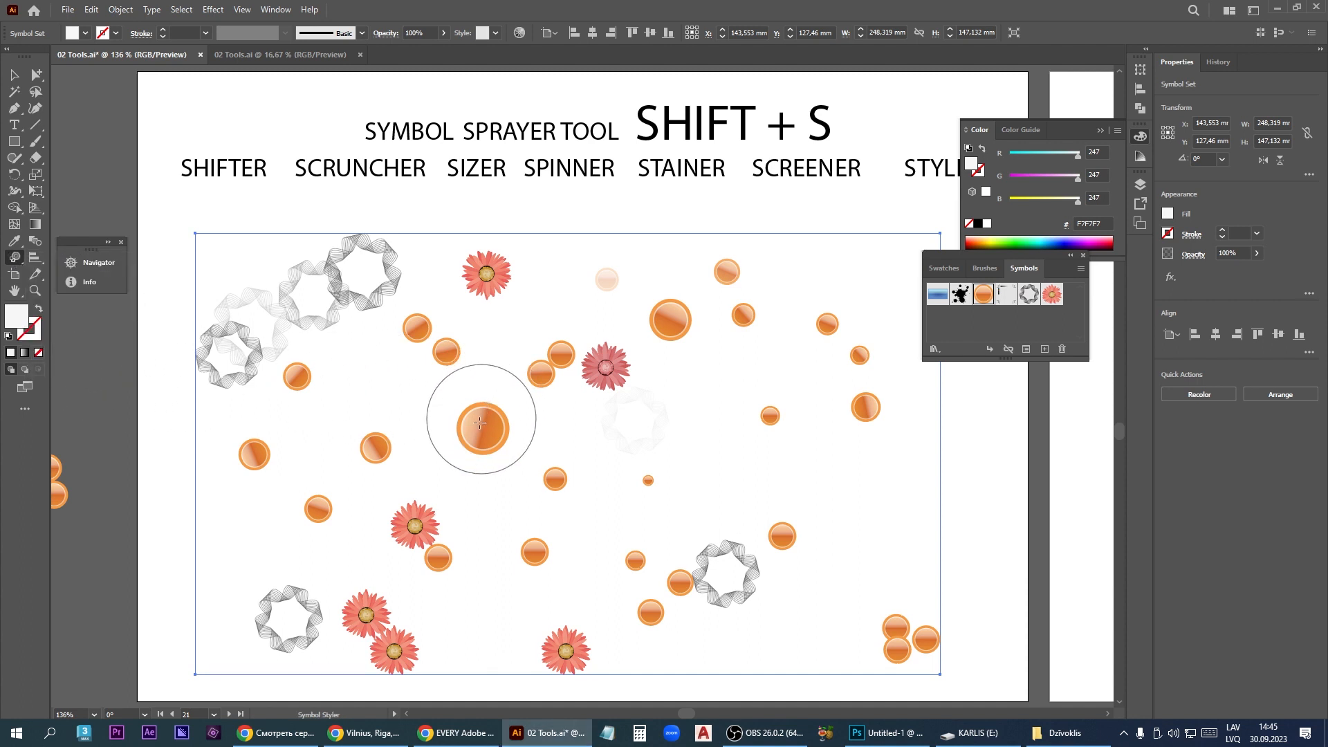
mouse_move(483, 427)
mouse_down()
mouse_move(465, 395)
mouse_move(489, 428)
mouse_move(460, 450)
mouse_move(488, 431)
mouse_move(500, 438)
mouse_move(472, 438)
mouse_up()
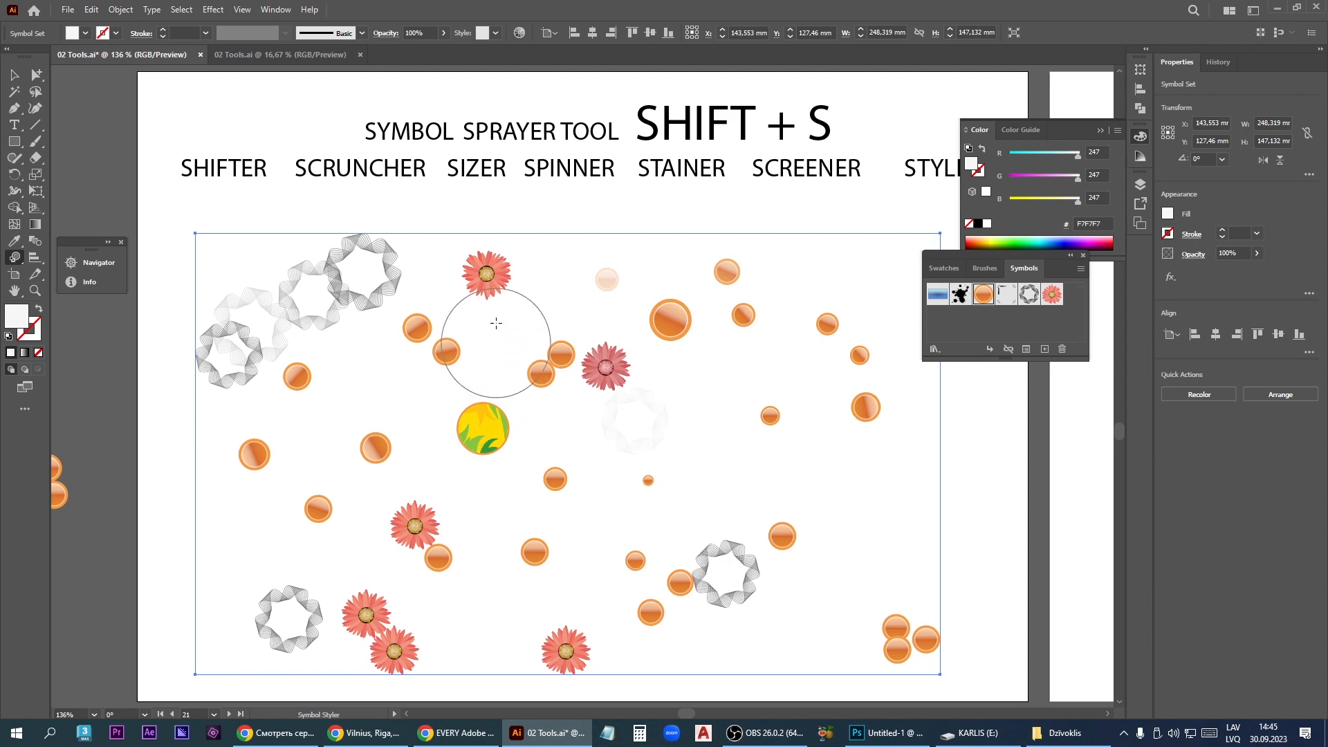
- Show the graphic styles and apply the Dusk style to the orange orbs at the set's upper right
click(275, 9)
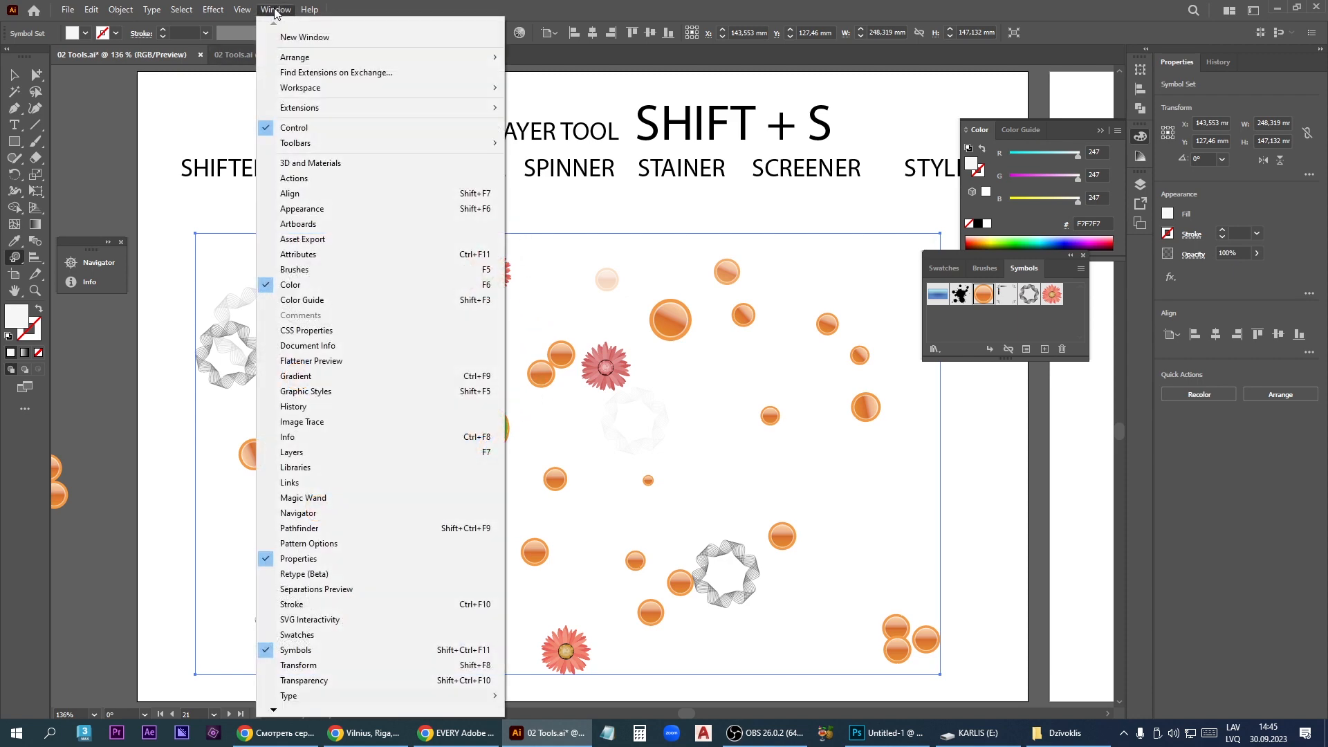
click(322, 393)
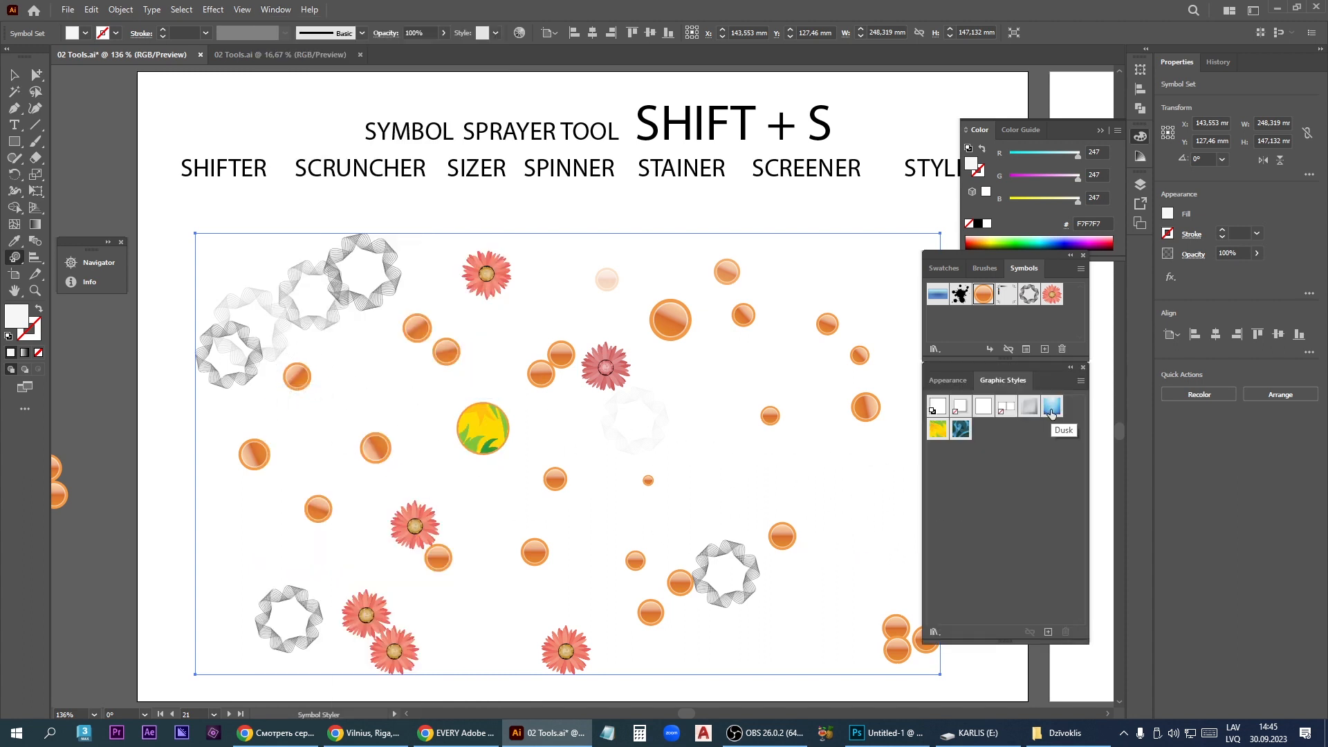
click(672, 326)
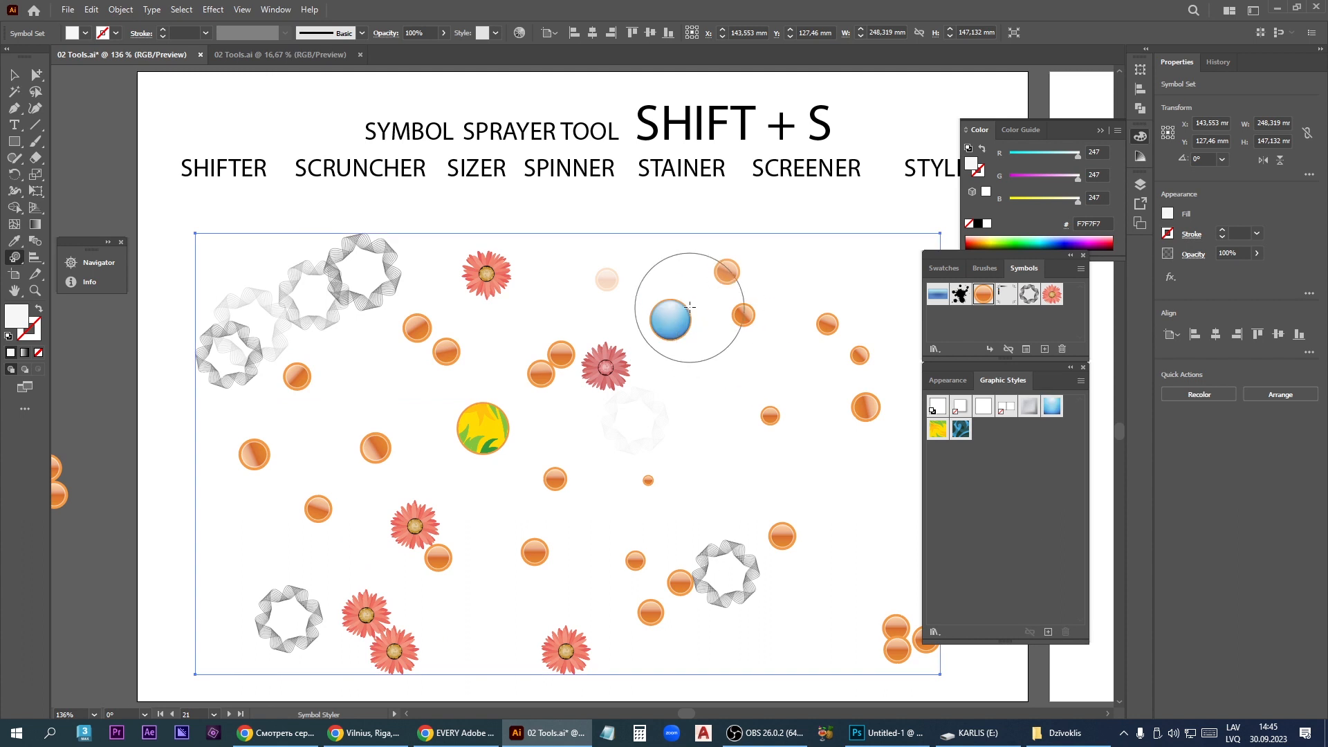
click(724, 273)
mouse_move(719, 280)
mouse_down()
mouse_move(892, 388)
mouse_move(869, 429)
mouse_move(860, 415)
mouse_move(864, 451)
mouse_up()
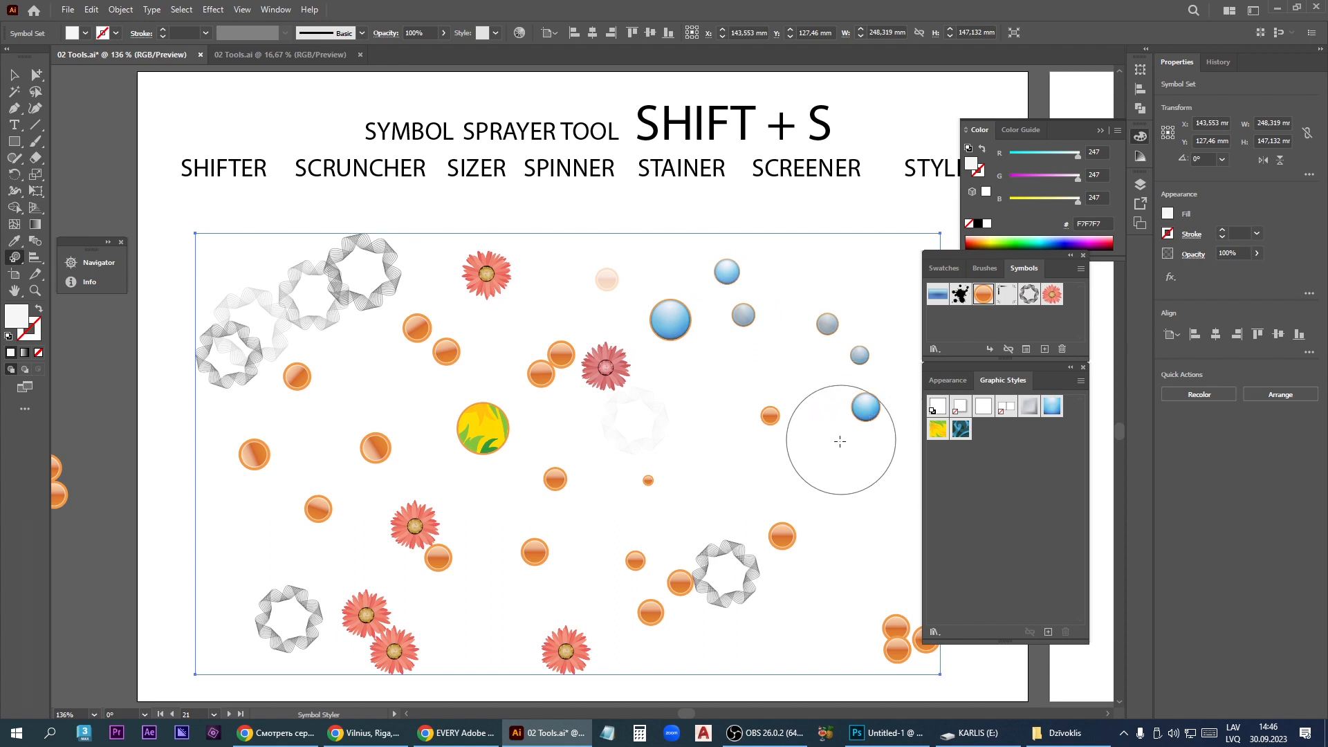
- Apply the Dusk style to the faded orb at the top center and to small orbs at the lower center
click(608, 280)
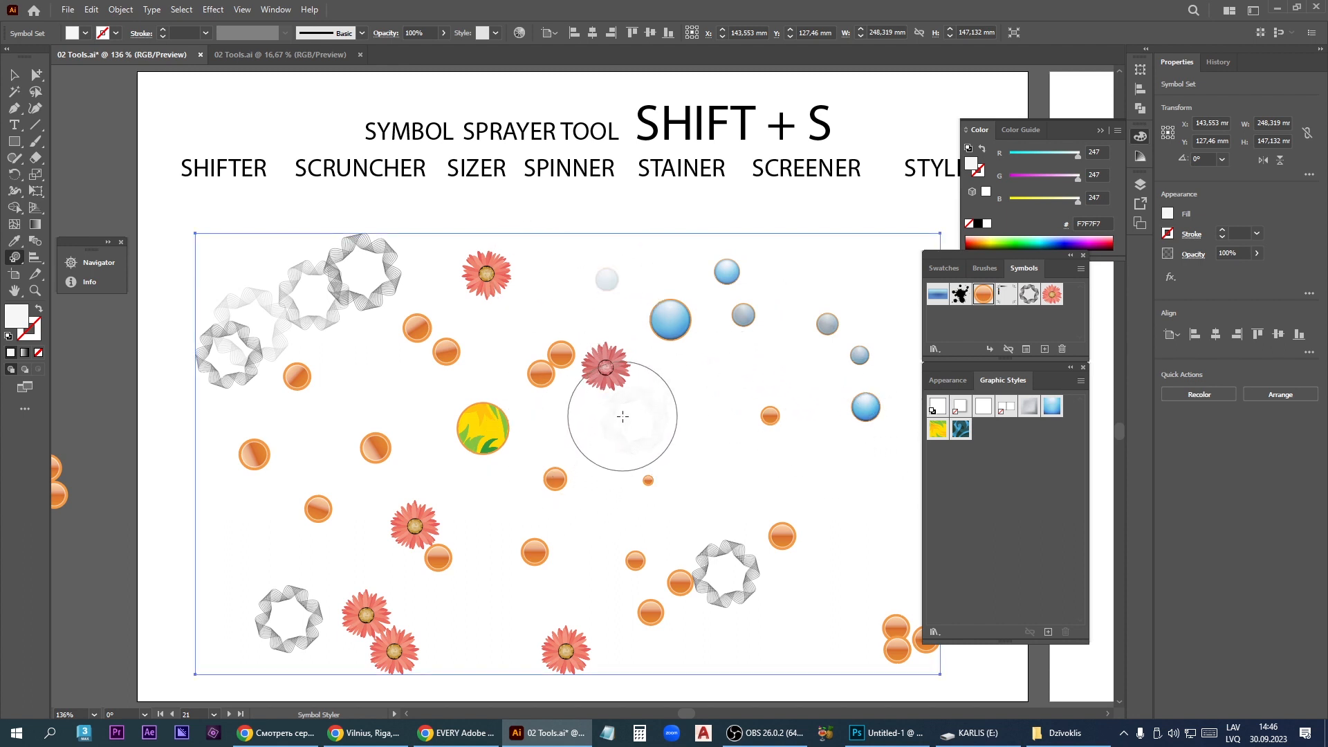
click(606, 280)
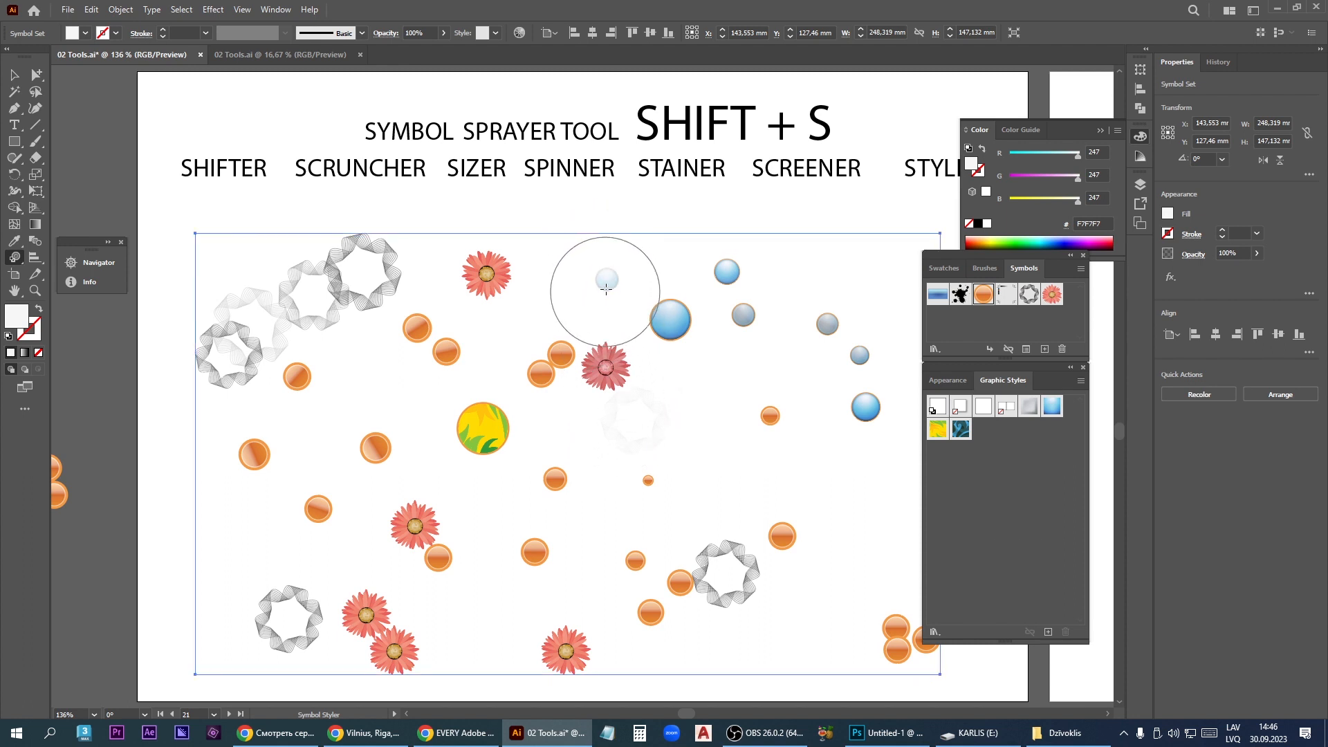
click(605, 280)
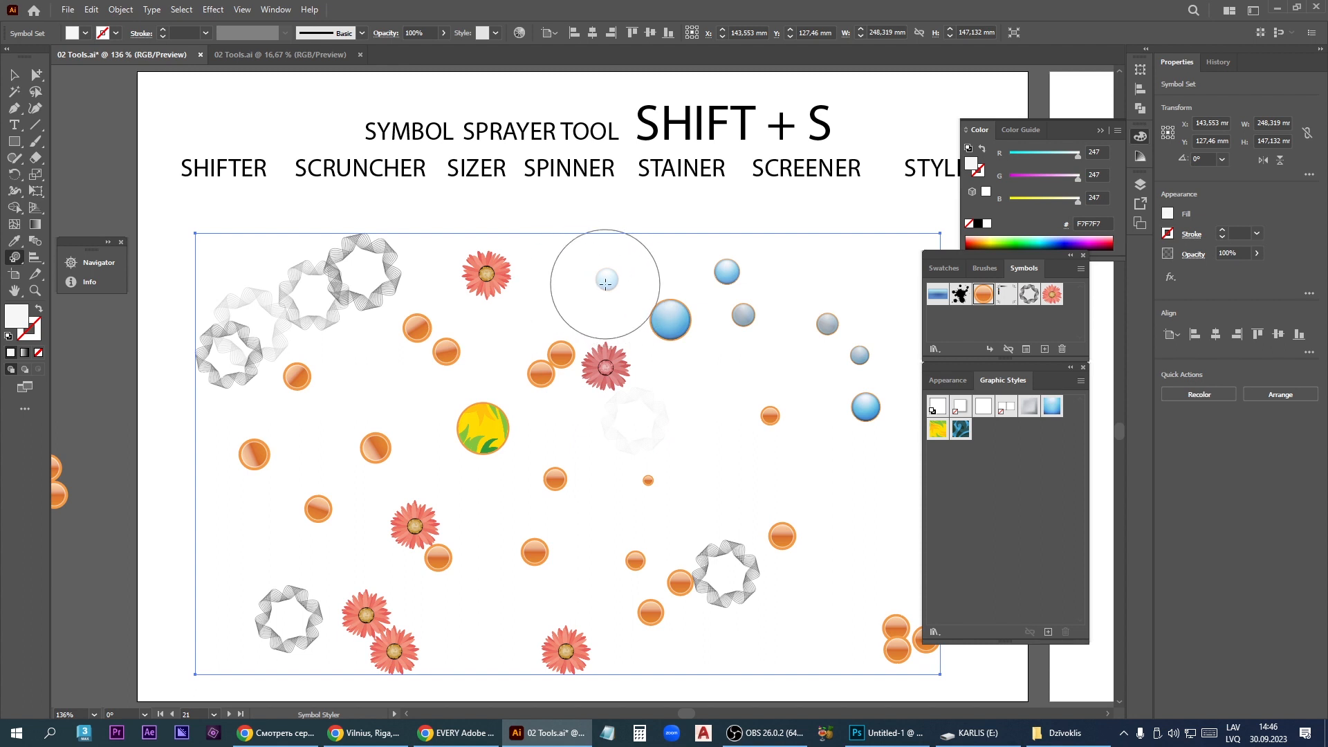
drag(641, 516, 536, 569)
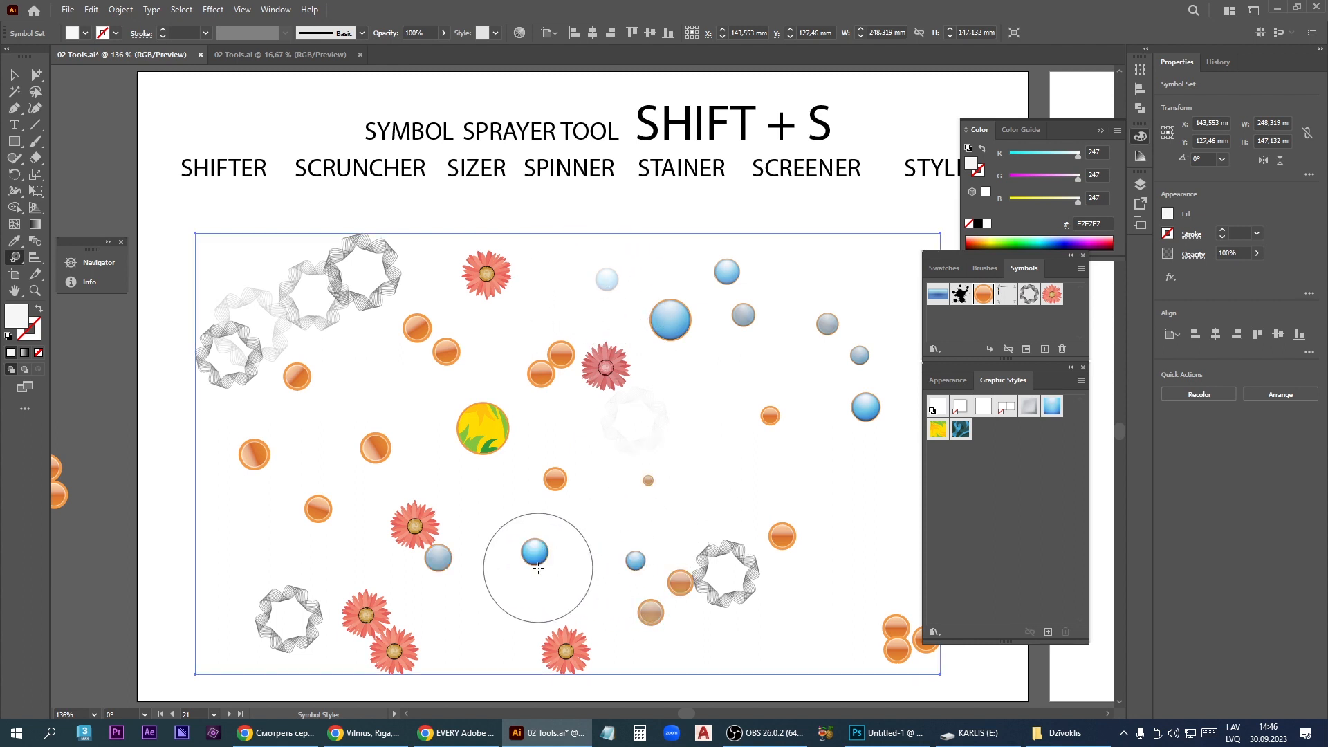
- Remove the applied graphic styles from the small orb at the lower center and the large central orb with the Symbol Styler
click(536, 556)
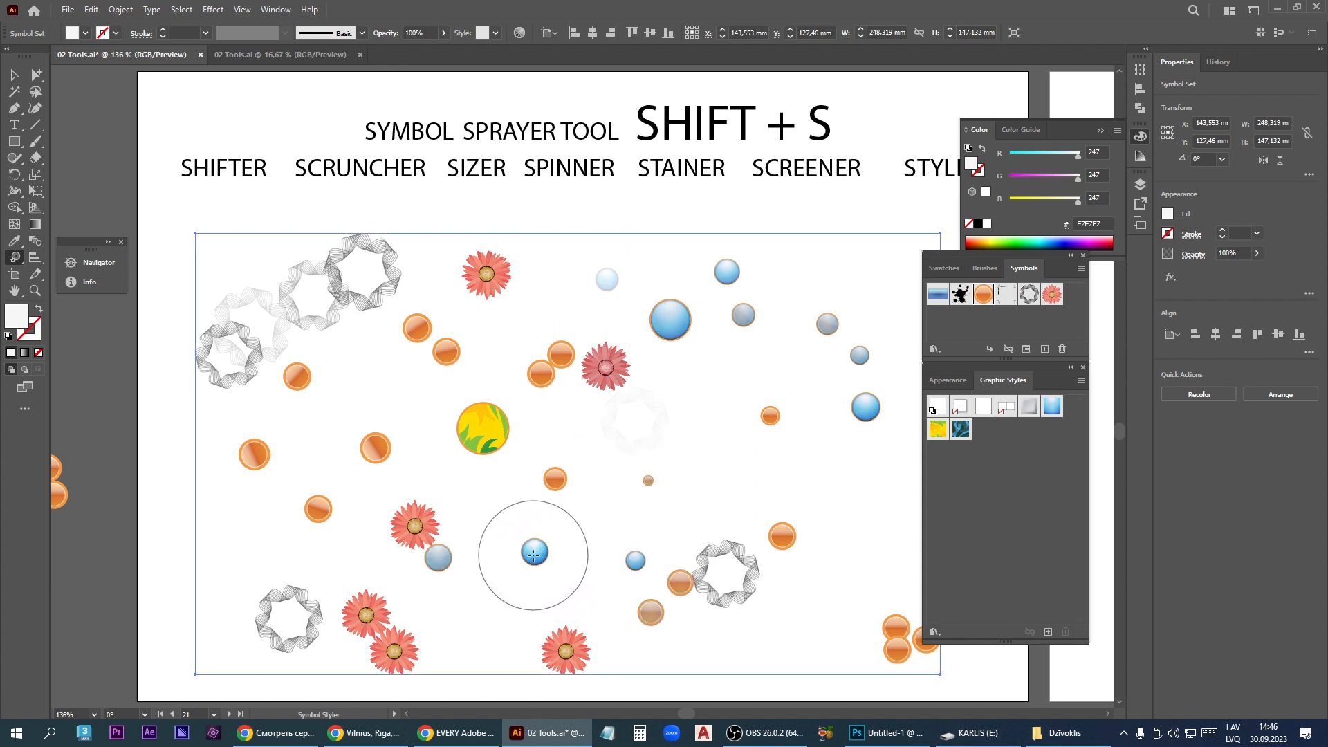
click(534, 557)
click(541, 557)
click(538, 556)
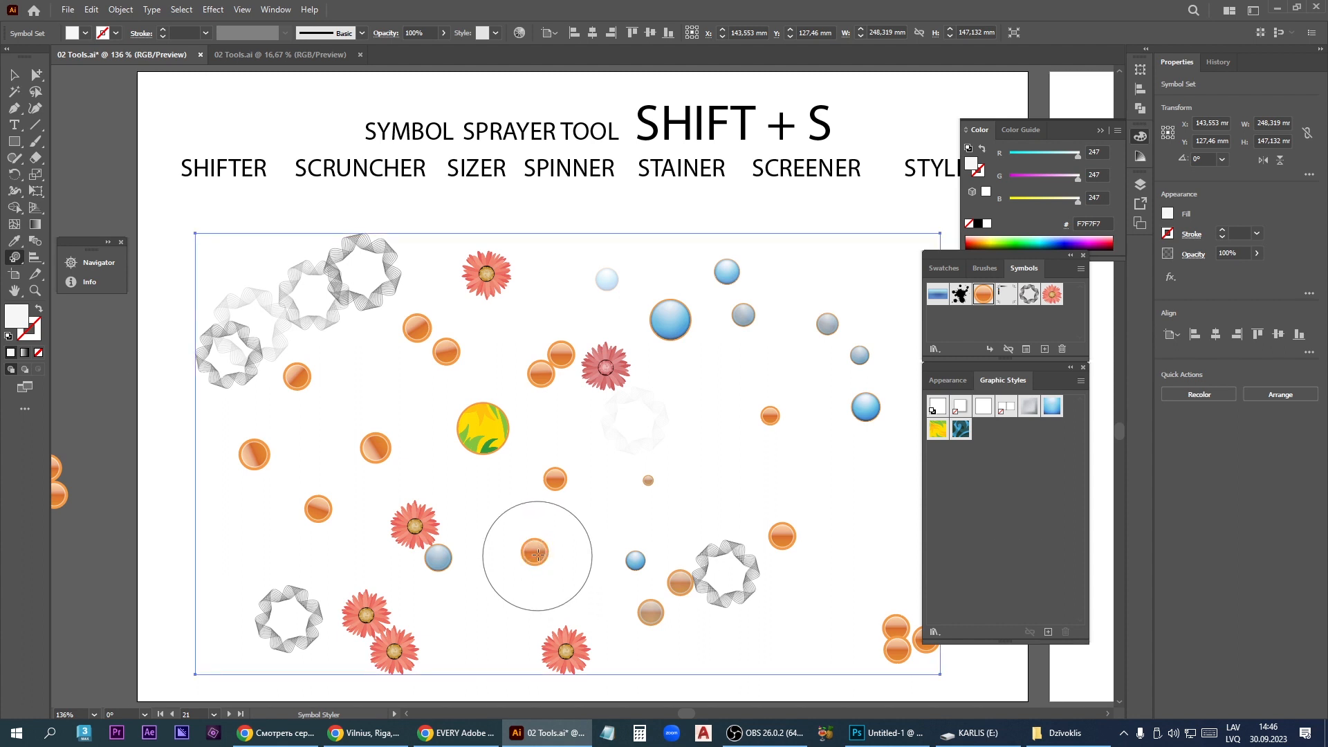
click(487, 436)
click(486, 439)
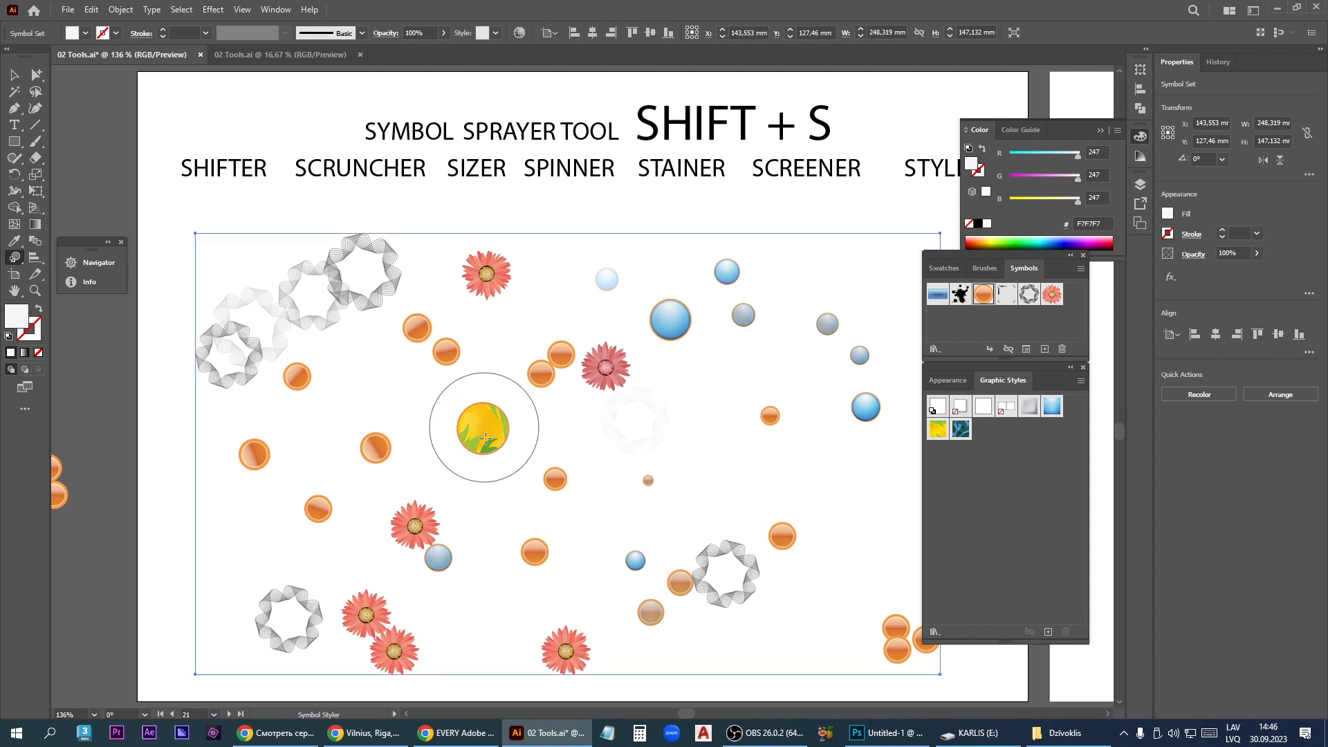
click(486, 439)
click(484, 437)
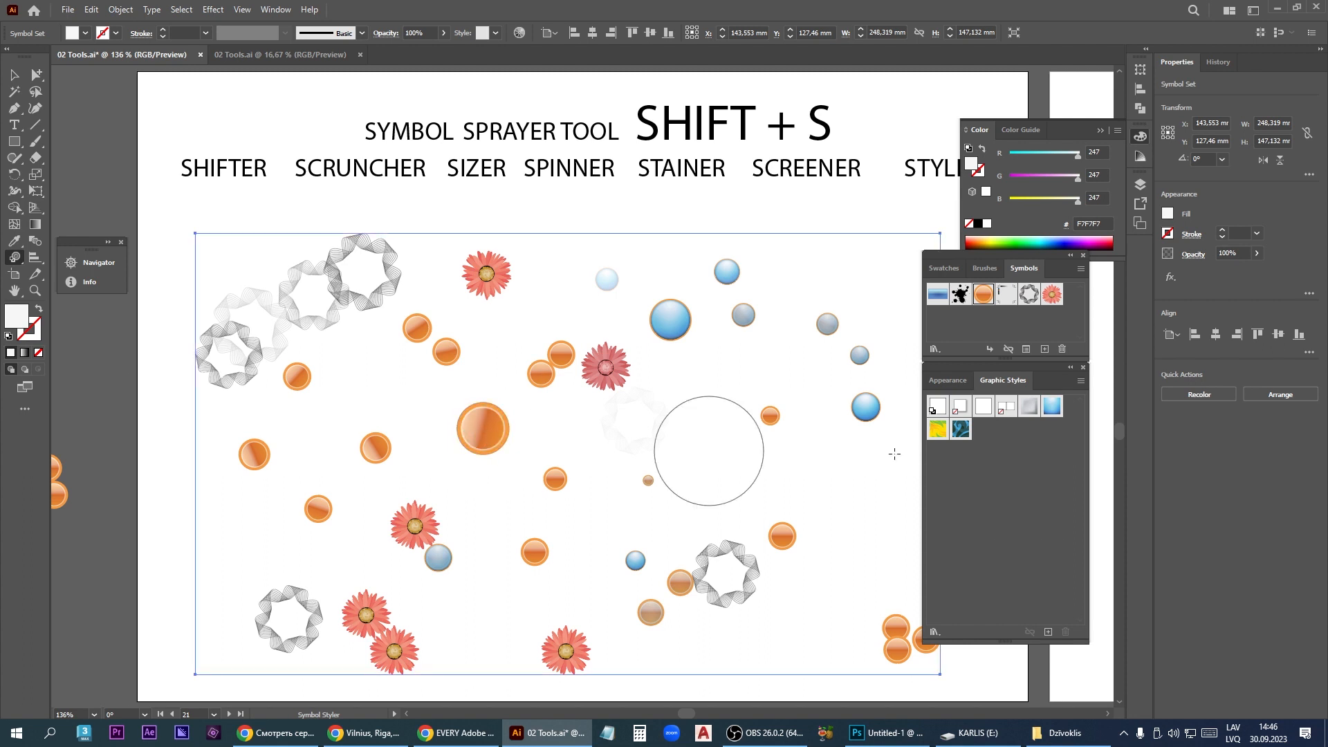
- Restyle the large central orb, and apply the teal swirl graphic style to the gray ring symbols at the set's upper left
click(477, 431)
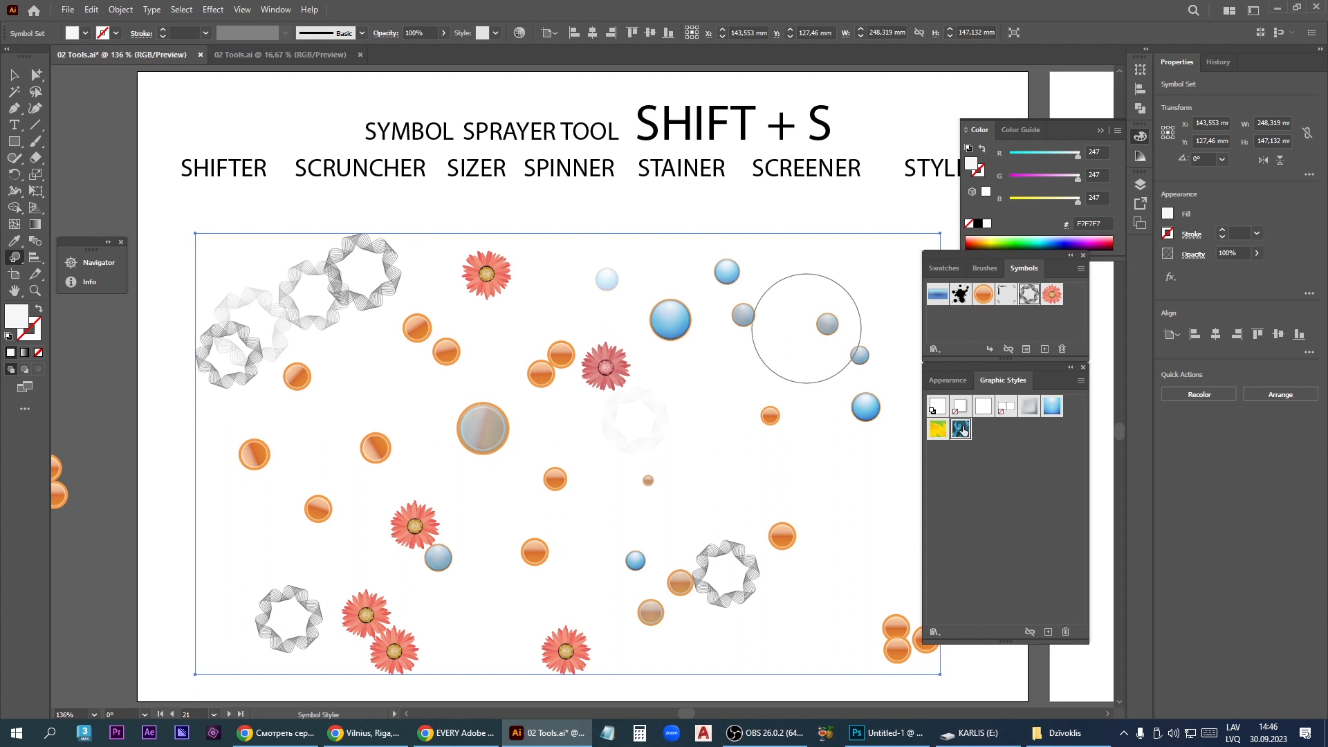
mouse_move(435, 284)
mouse_down()
mouse_move(360, 273)
mouse_move(204, 390)
mouse_move(355, 385)
mouse_move(444, 281)
mouse_move(207, 406)
mouse_move(414, 263)
mouse_move(189, 338)
mouse_up()
mouse_move(348, 386)
mouse_down()
mouse_move(385, 237)
mouse_move(294, 252)
mouse_move(283, 346)
mouse_up()
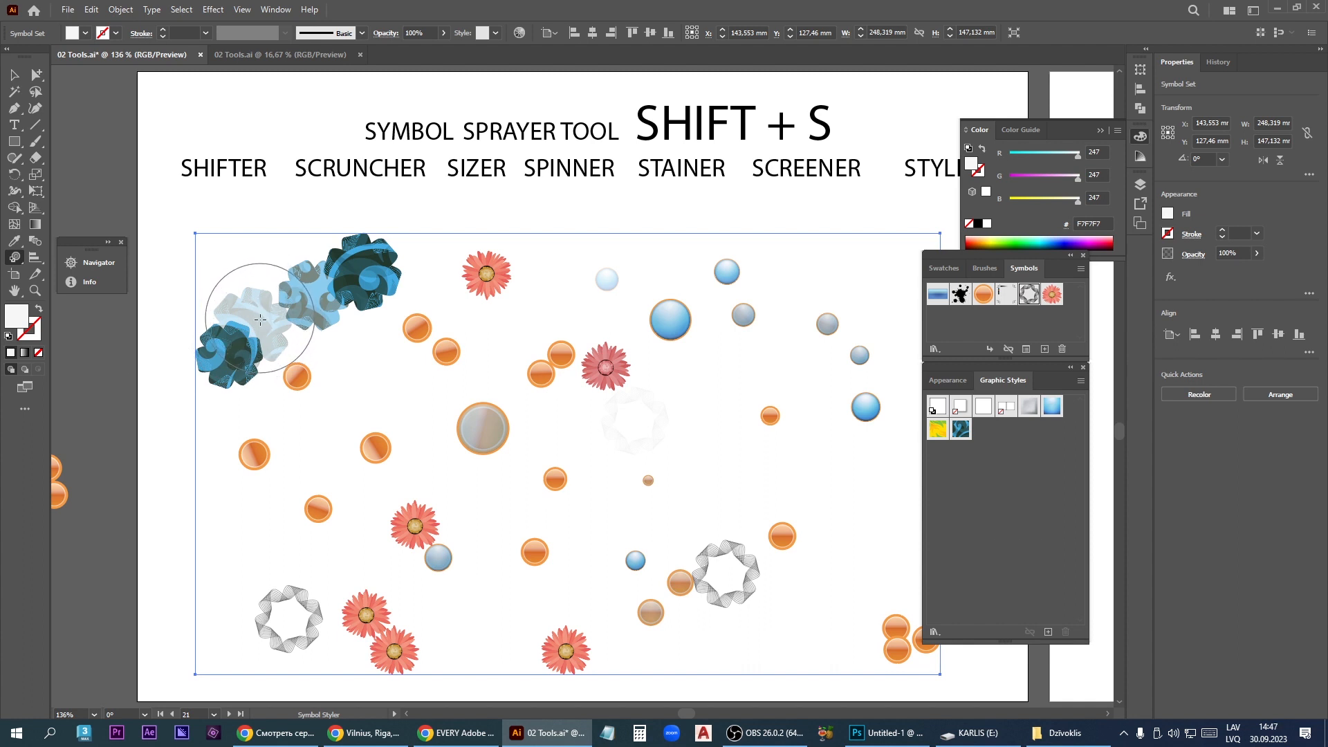
click(18, 260)
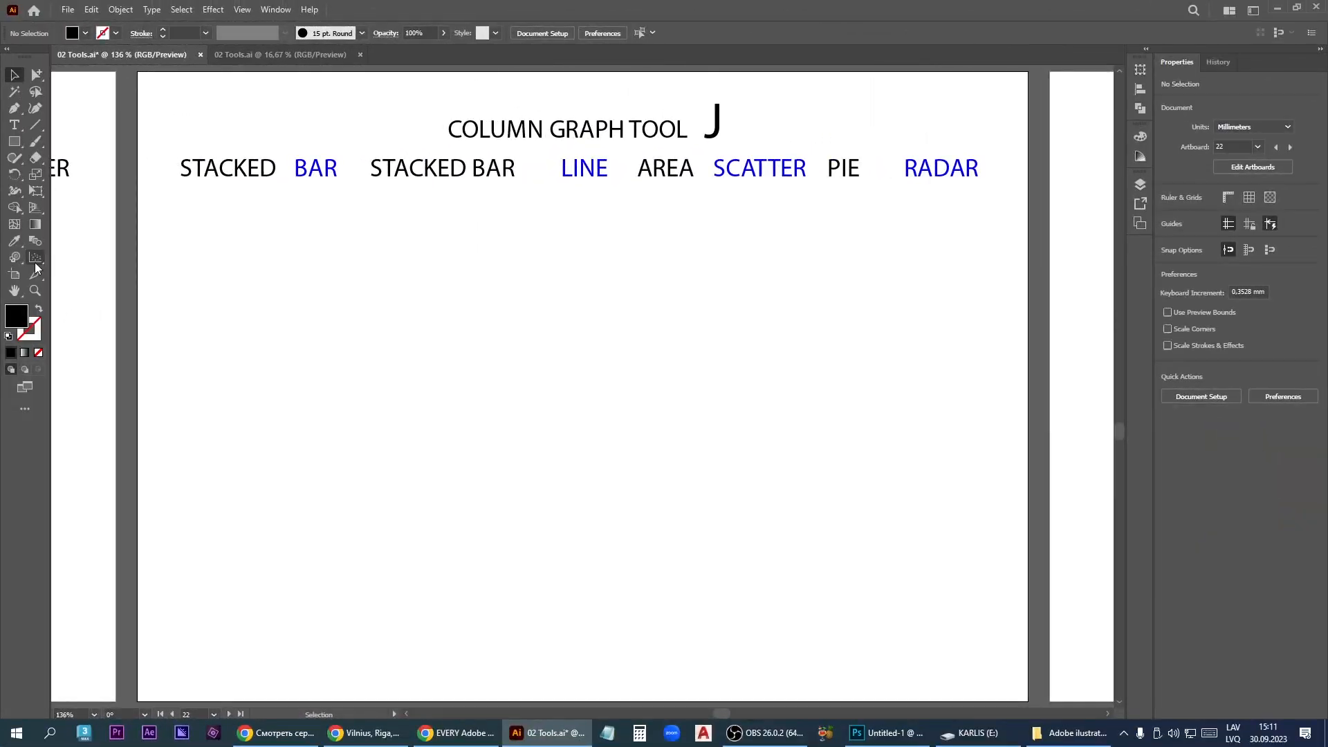
- Draw a column graph across the middle of the empty graph artboard with the Column Graph tool
click(36, 265)
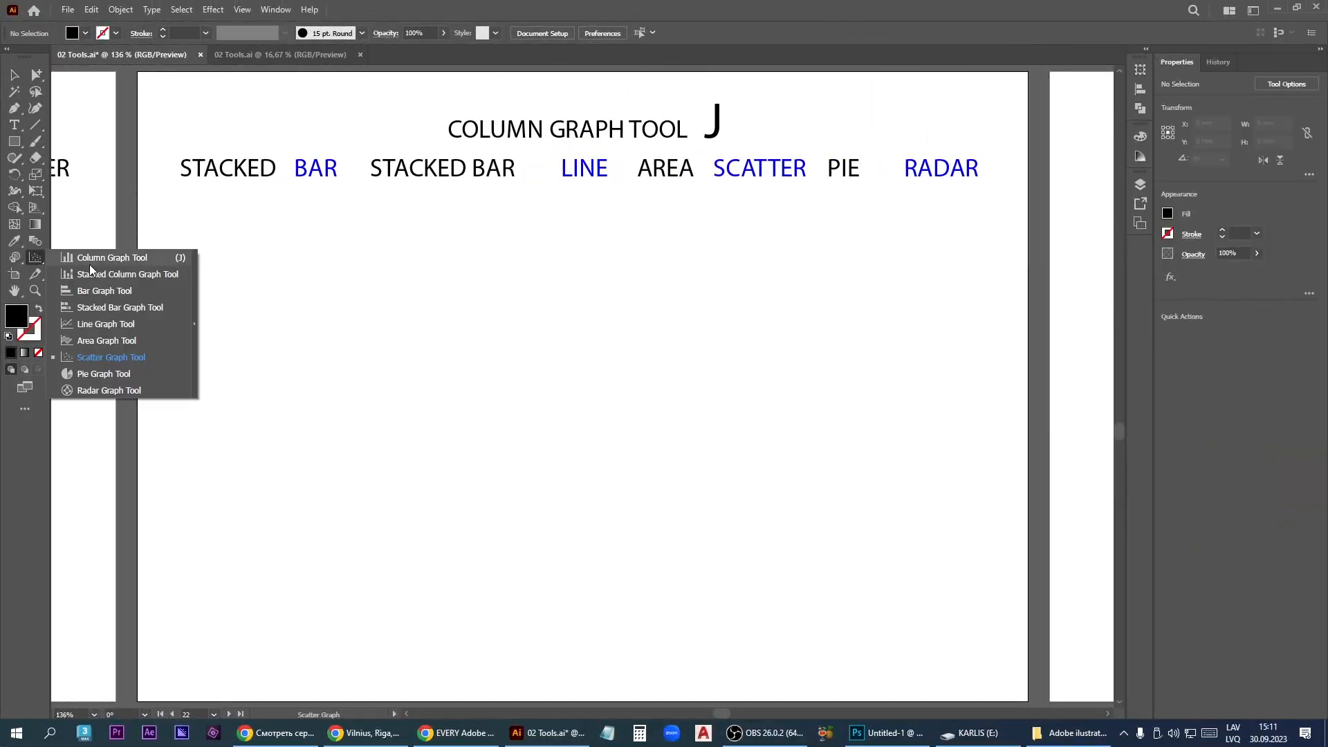
click(137, 258)
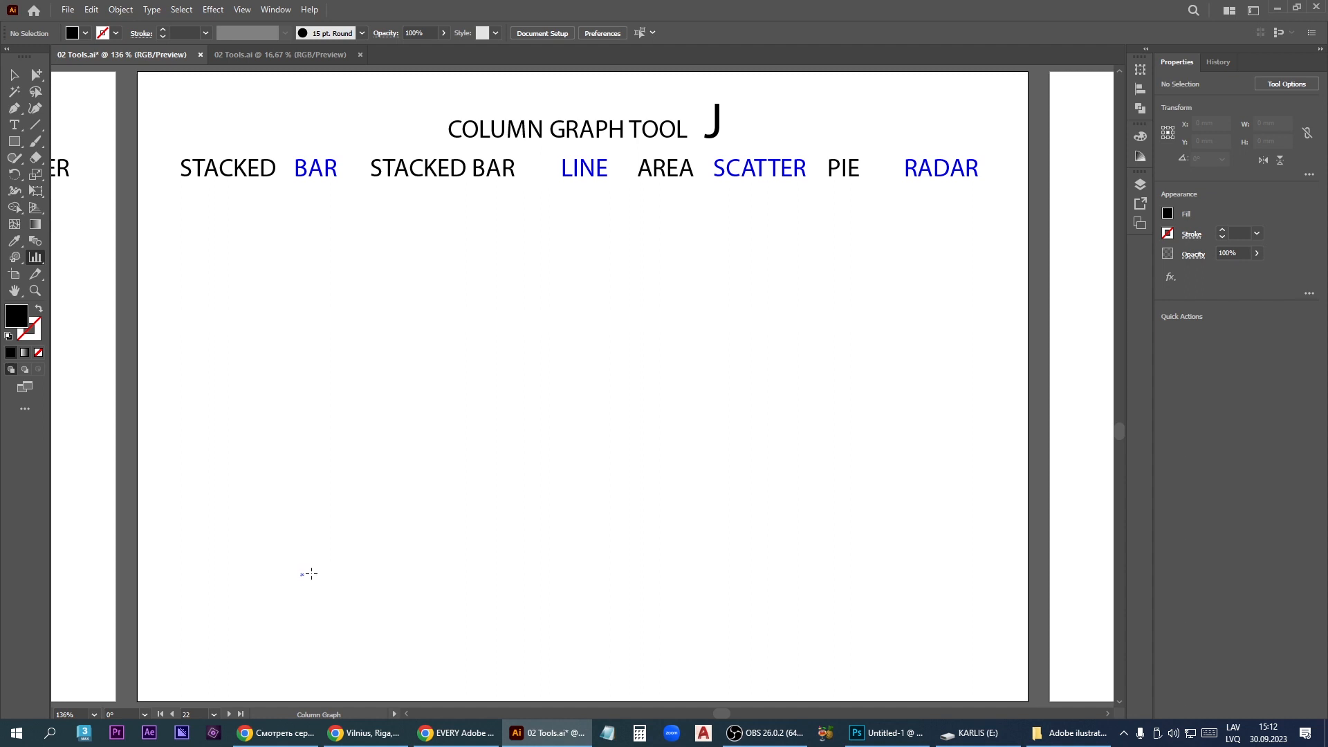
drag(300, 574, 836, 255)
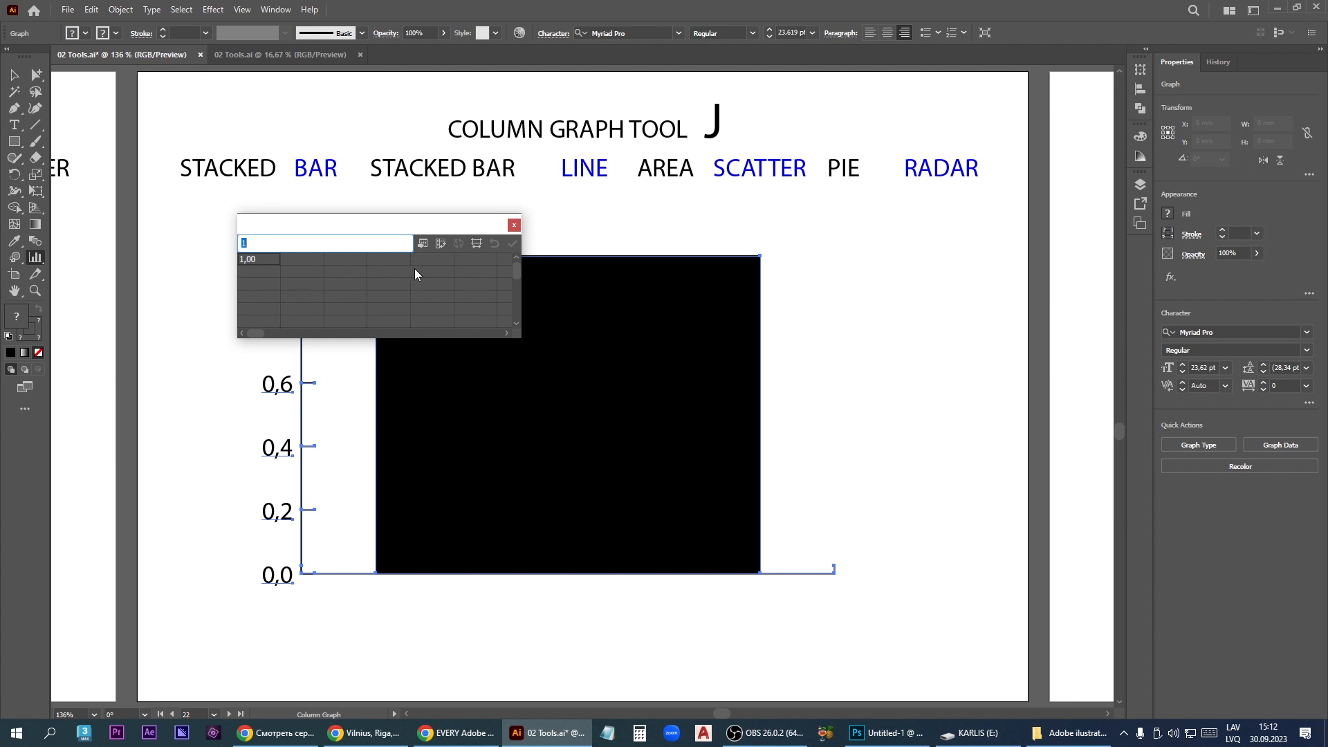
- Enter the values 10, 20, 30, 15 and 40 in the graph's first data row, apply them and close the data window
text(1)
key(Tab)
text(20)
key(Tab)
text(30)
key(Tab)
text(15)
key(Tab)
text(40)
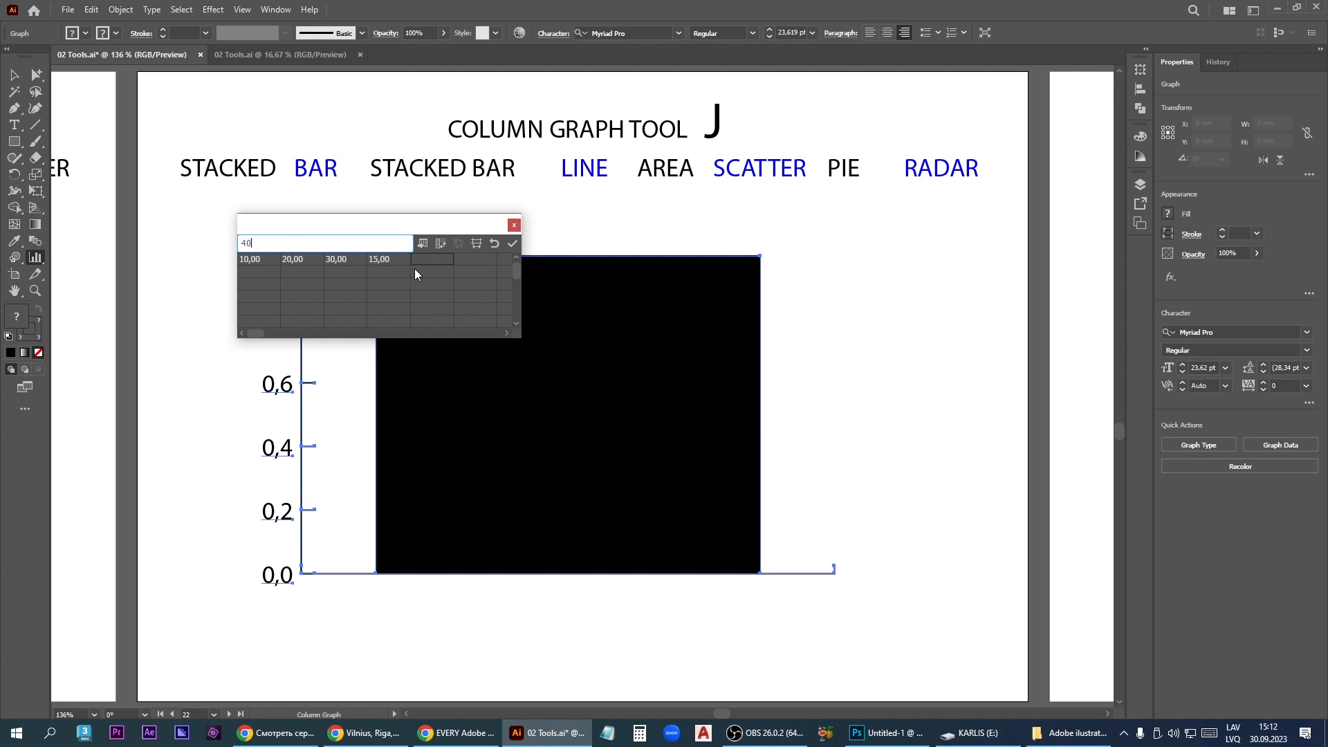
click(512, 244)
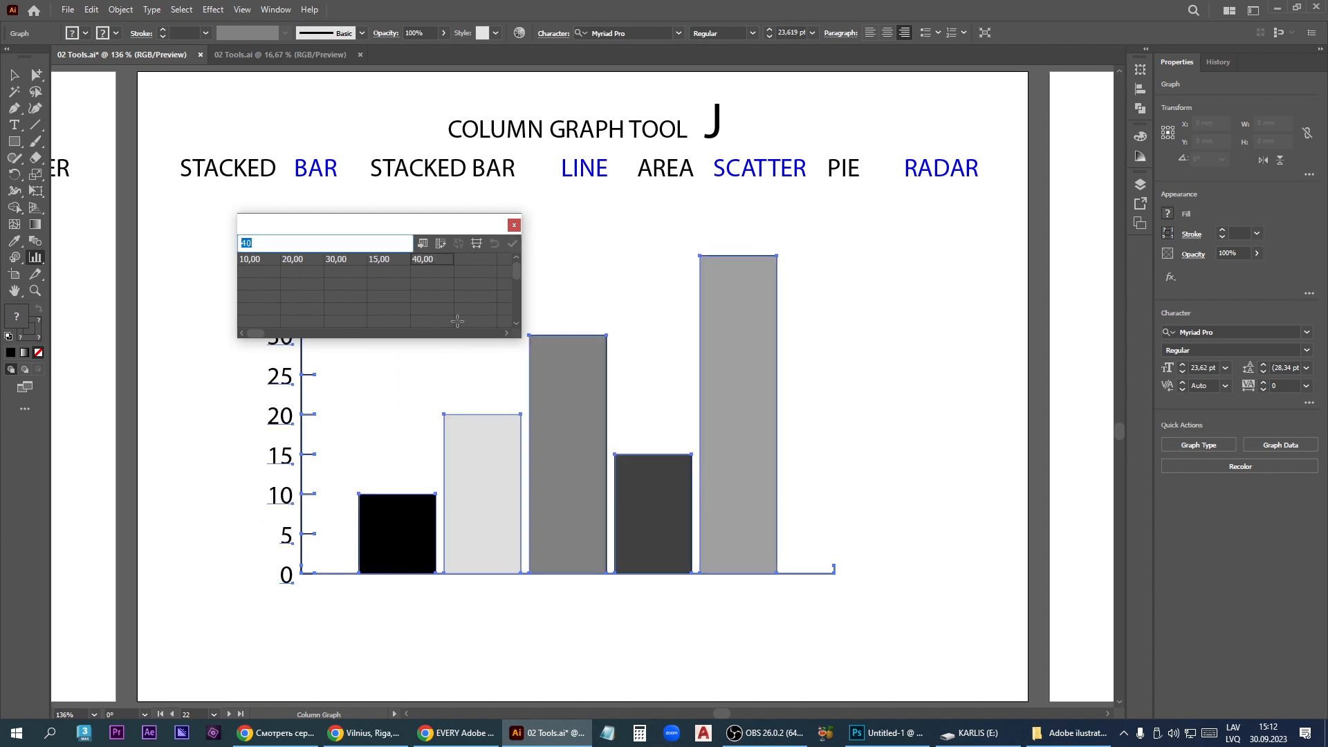
click(513, 223)
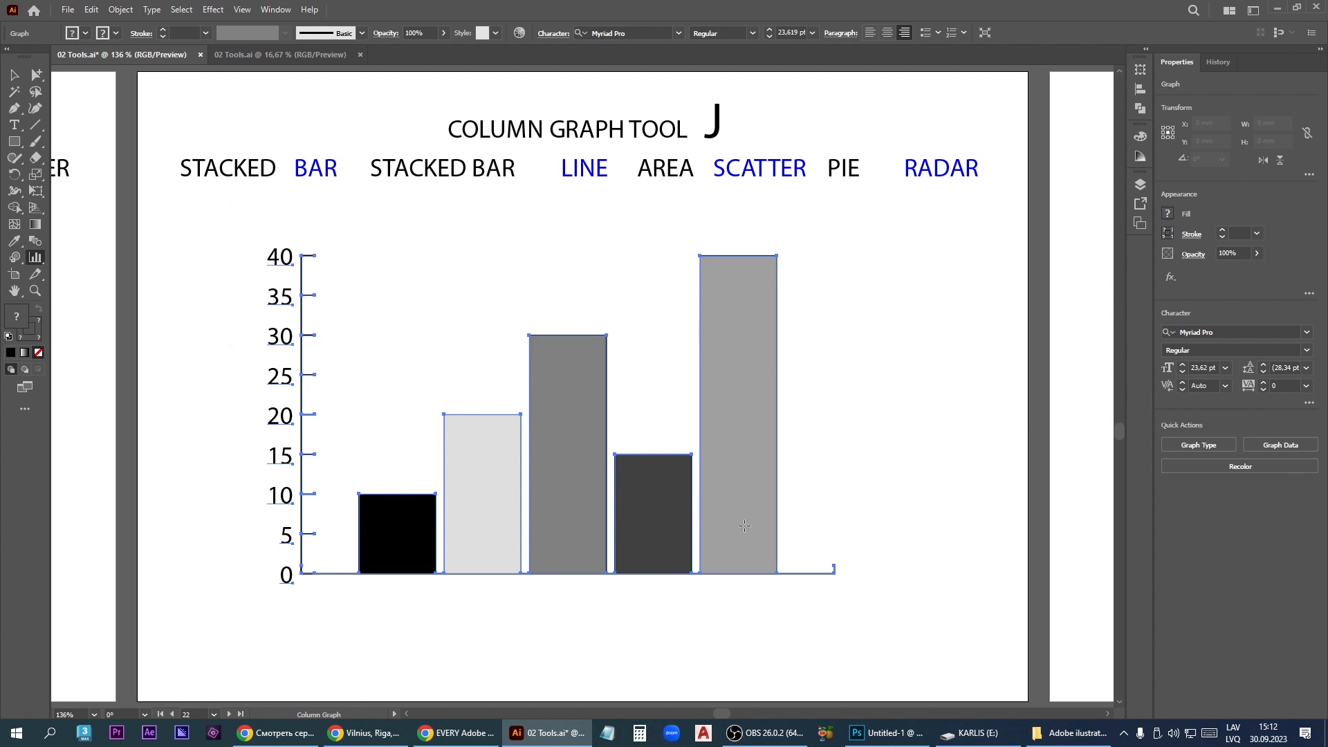
- Delete the column graph and draw a stacked column graph about 185 mm wide and 115 mm high in its place
key(Delete)
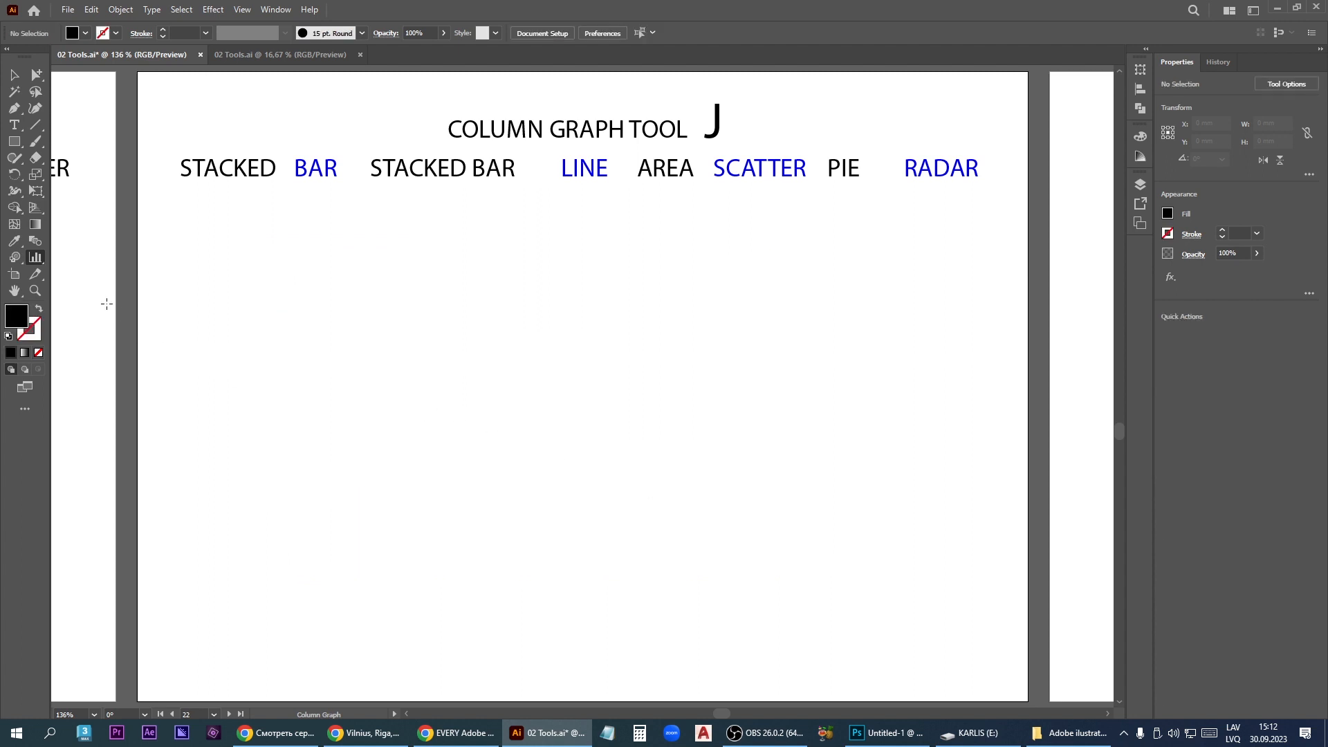
right_click(37, 261)
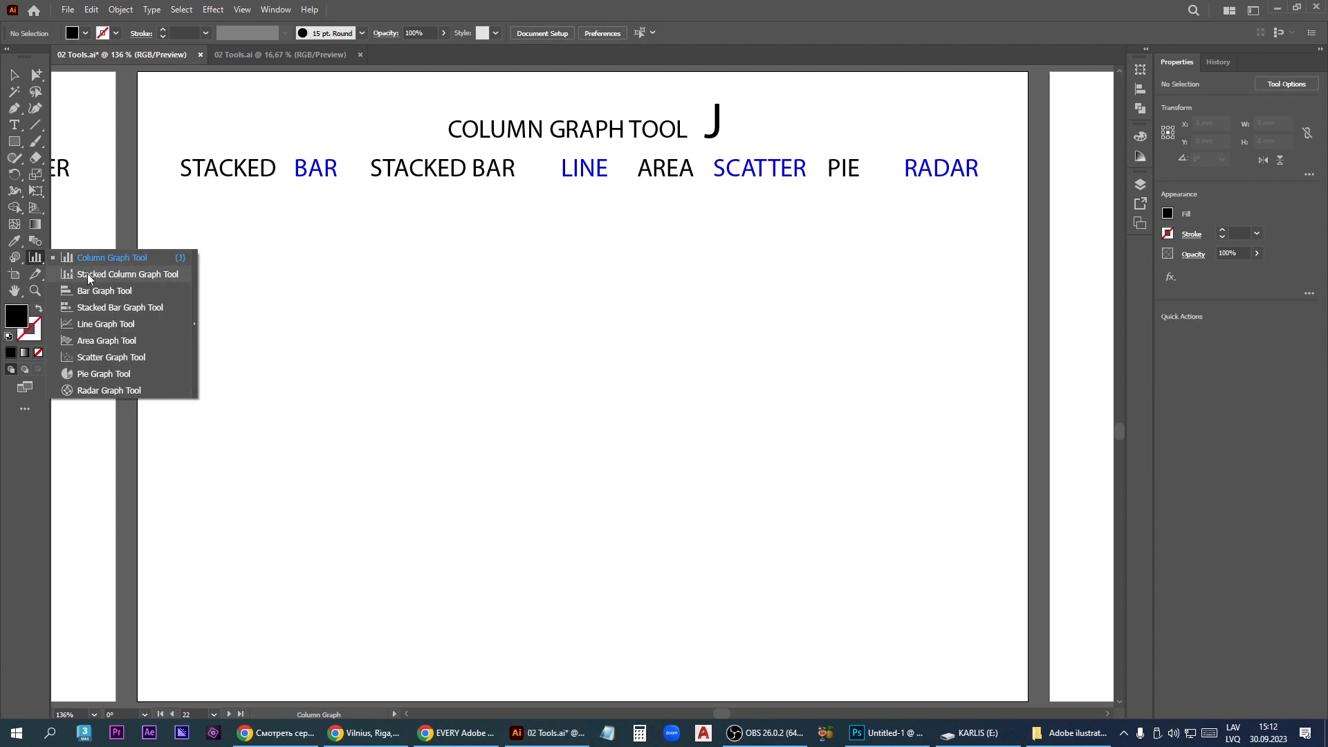
click(164, 276)
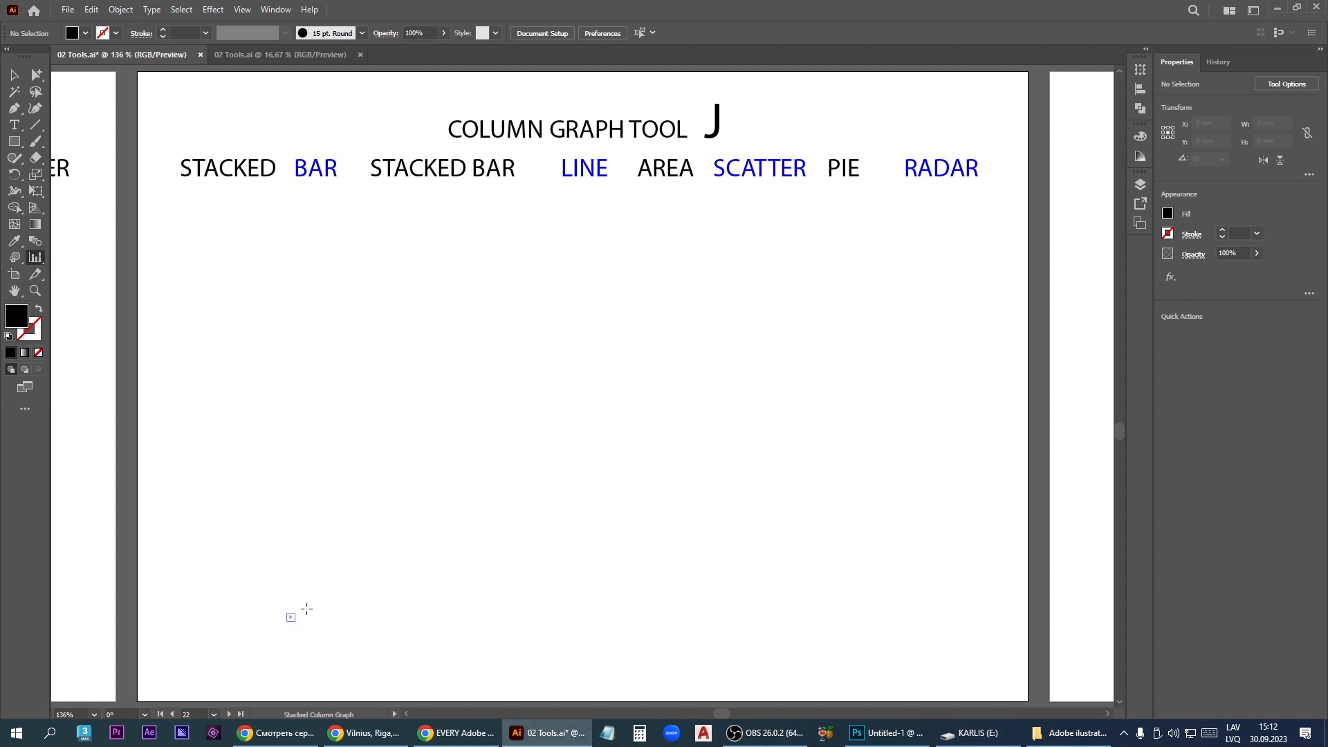
drag(297, 613, 839, 277)
- Fill the stacked column graph's first data row with 10, 25, 34, 11 and 25
text(10)
key(Tab)
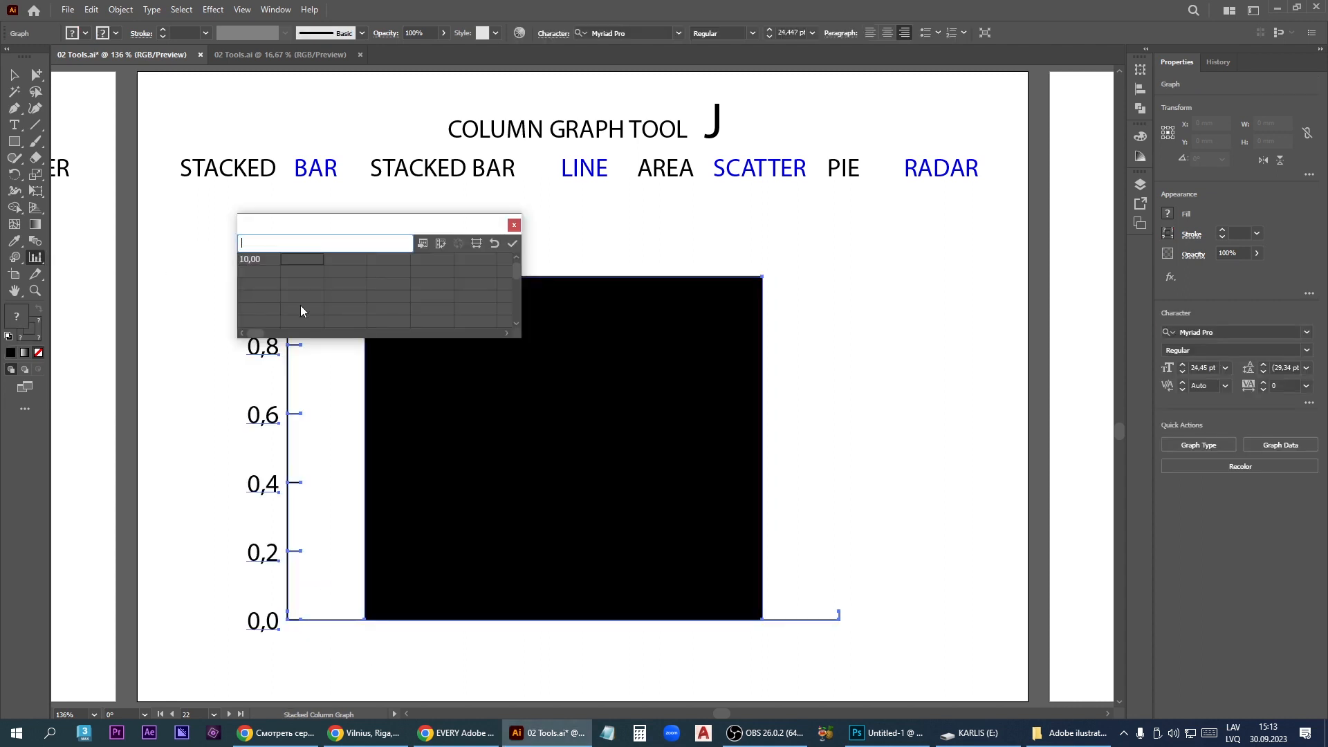
text(25)
key(Tab)
text(34)
key(Tab)
text(11)
key(Tab)
text(25)
- Fill the second data row with 20, 5, 15 and 36, and apply the data to the stacked column graph
click(272, 271)
text(20)
key(Tab)
text(5)
key(Tab)
text(15)
key(Tab)
text(3)
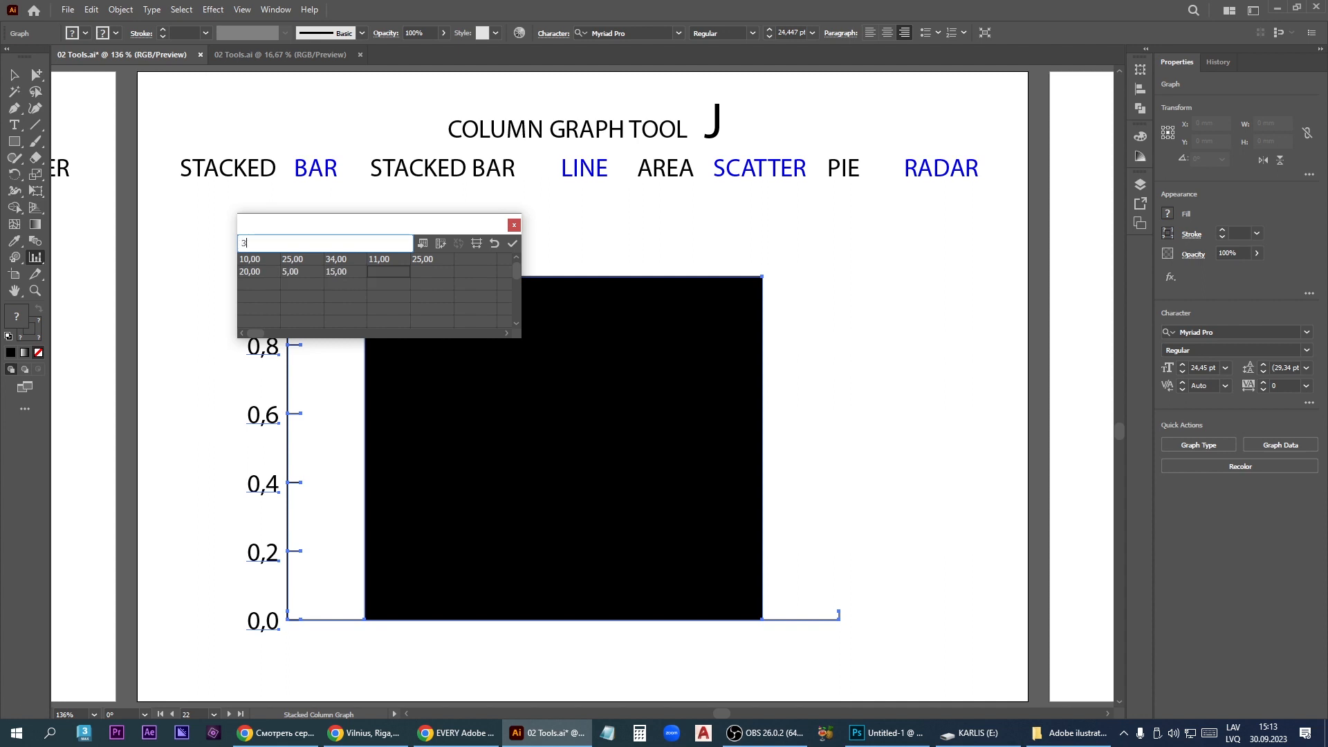
text(6)
key(Tab)
click(512, 243)
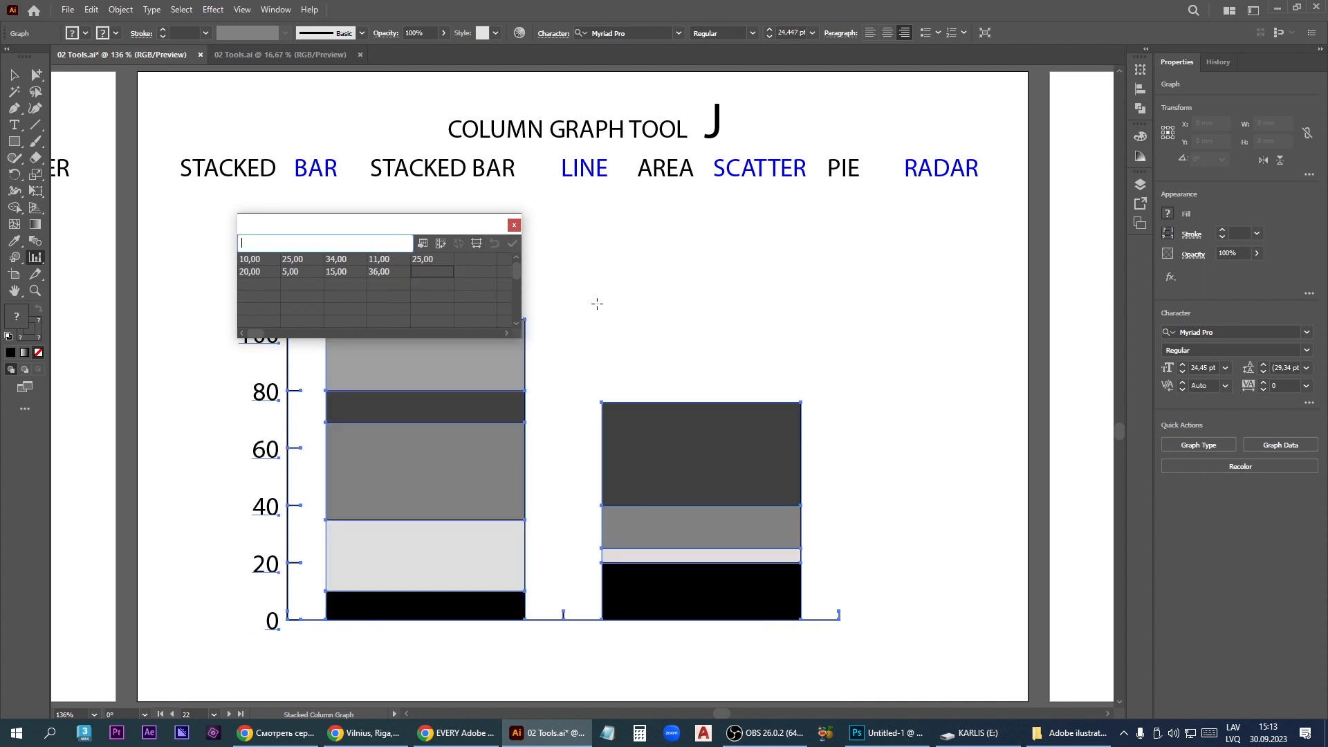
click(824, 315)
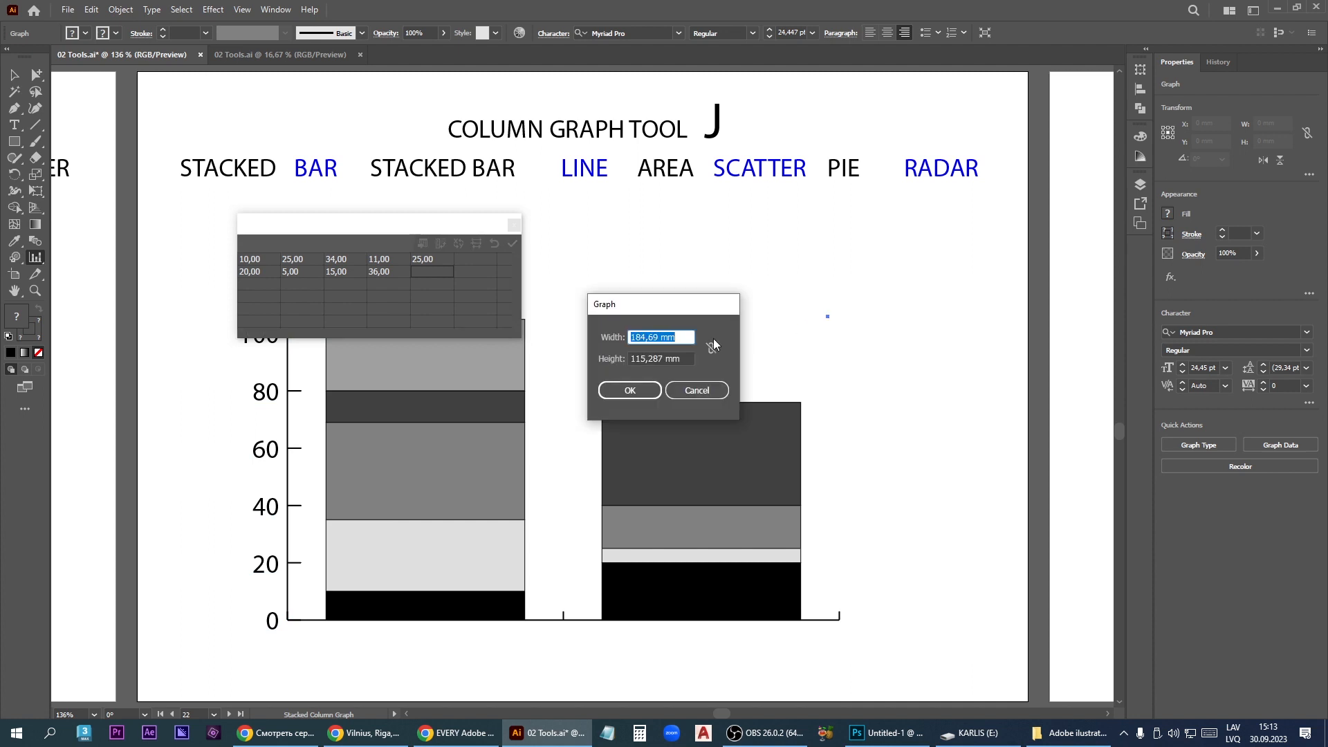
key(Escape)
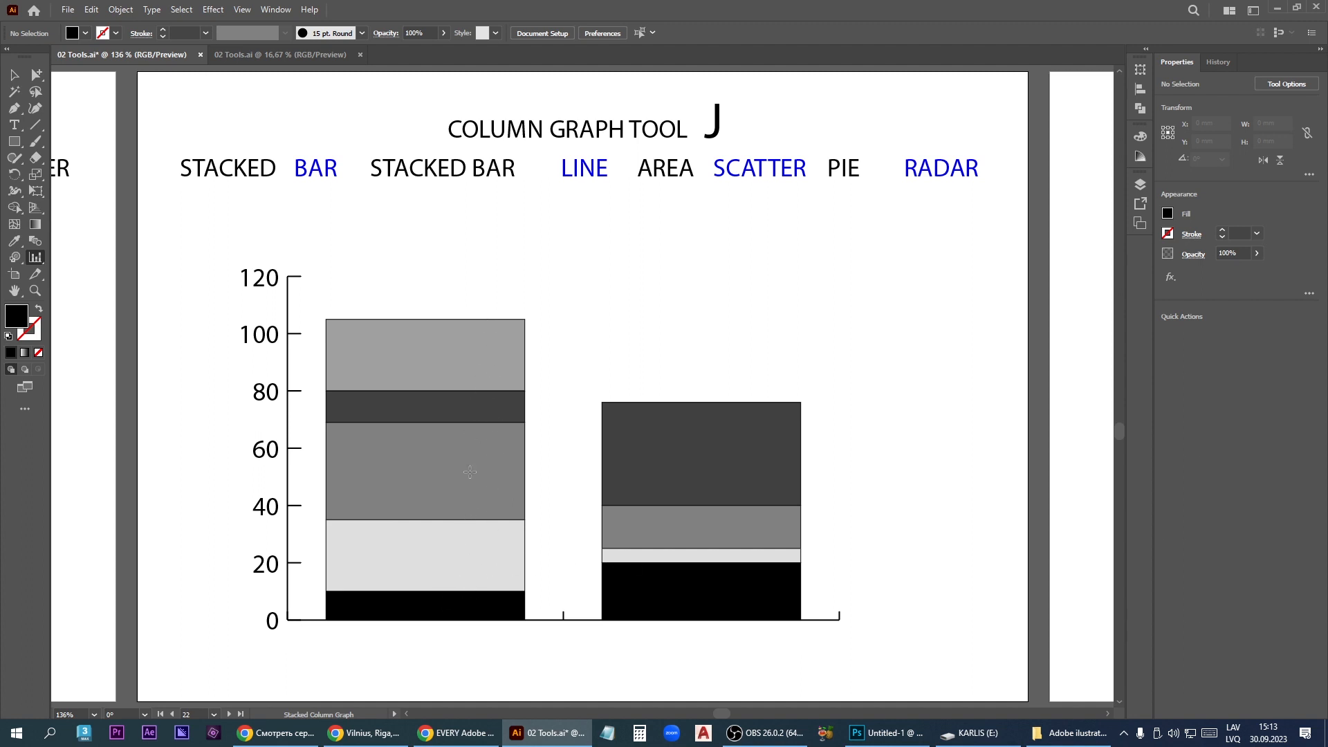
- Delete the stacked column graph and draw a bar graph in its place with the Bar Graph tool
key(v)
click(503, 441)
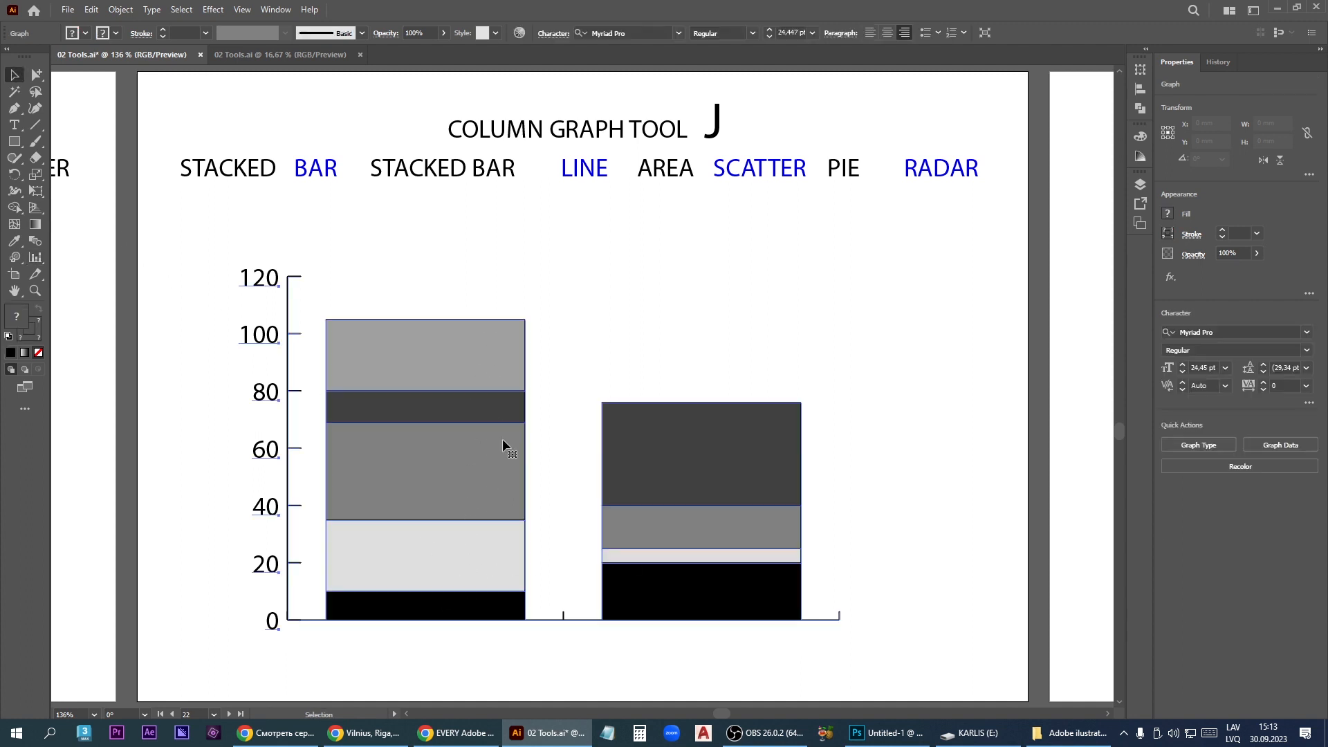
key(Delete)
drag(35, 257, 88, 291)
drag(288, 273, 817, 622)
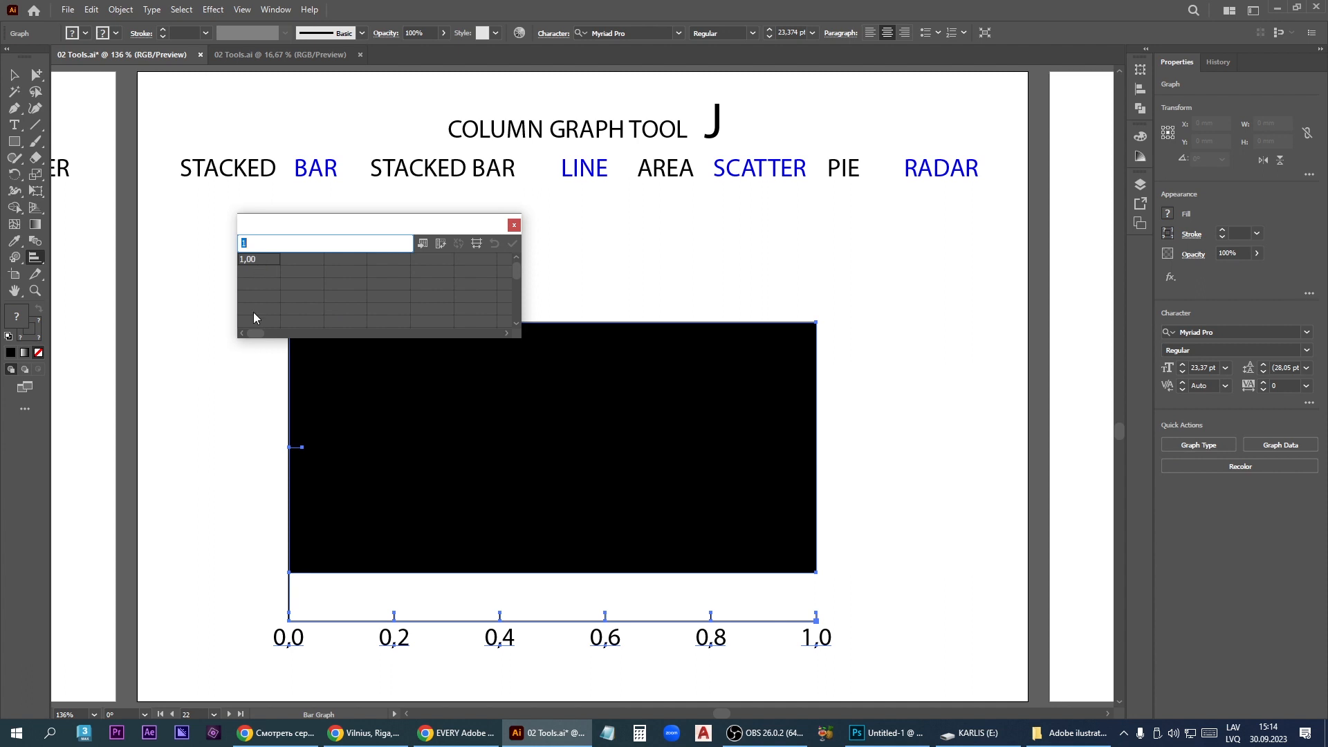
- Enter 10, 25, 18 and 11 down the bar graph's first data column, apply them and close the data window
text(10)
click(261, 272)
text(25)
key(Tab)
key(Return)
text(18)
key(Return)
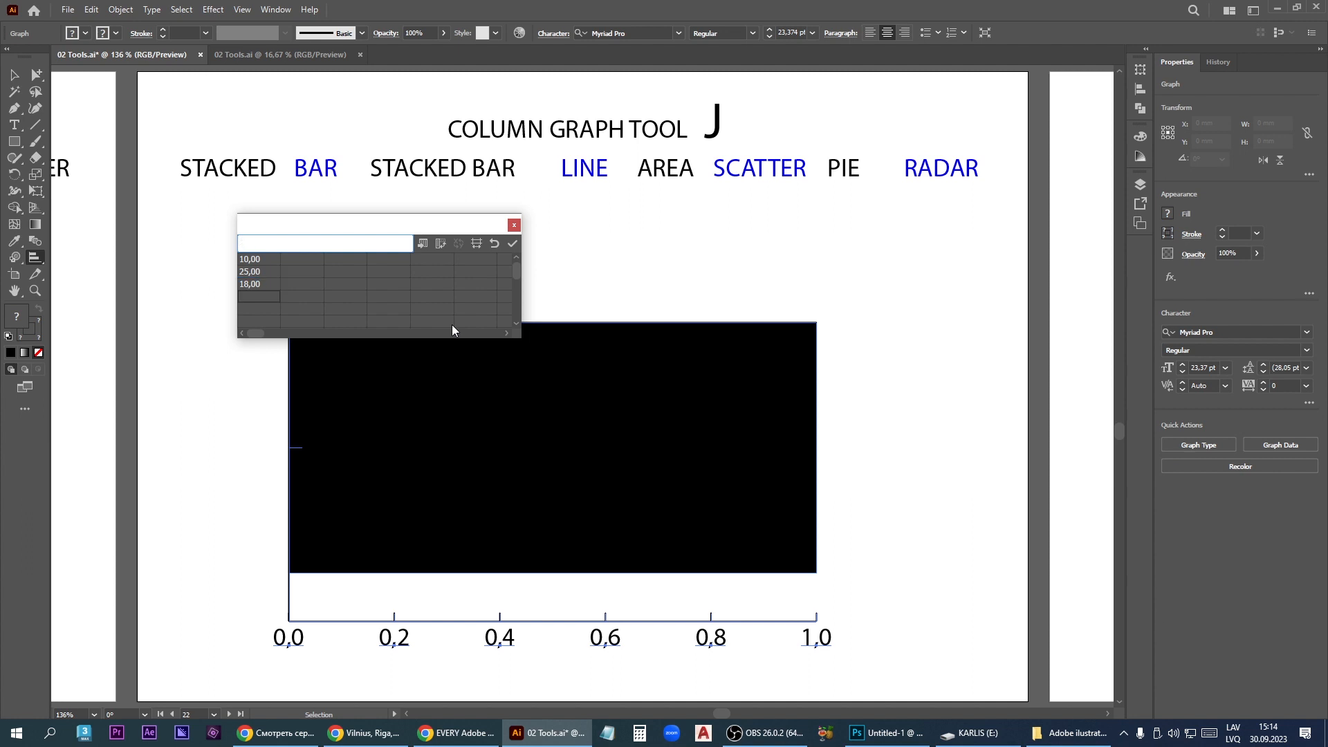
text(11)
key(KP_Enter)
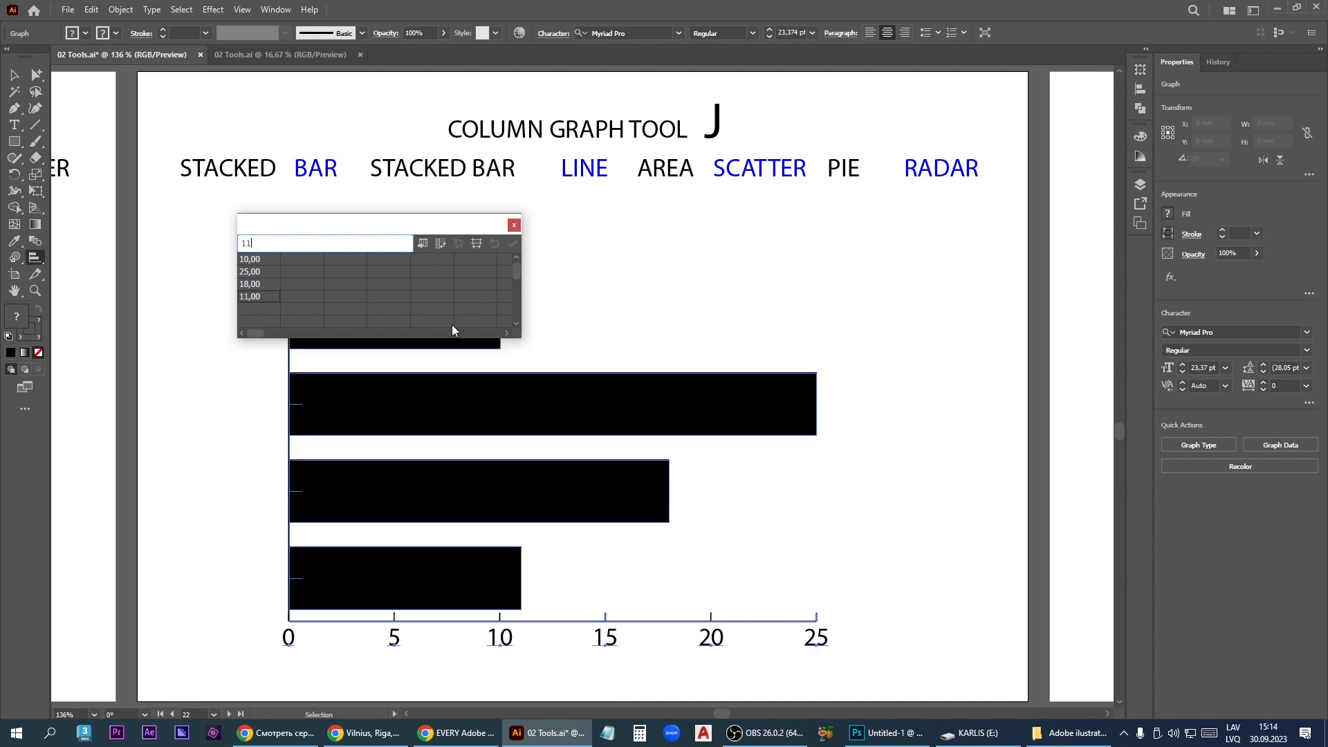
click(514, 227)
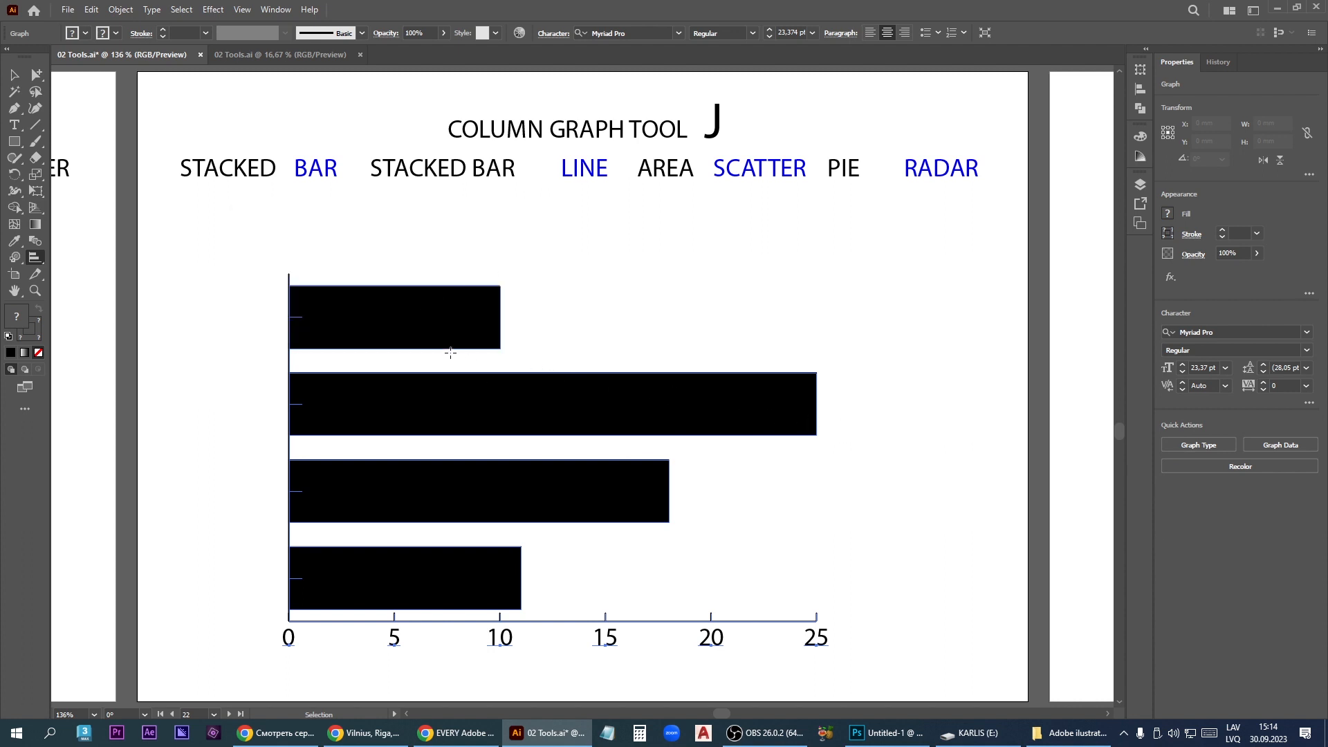
- Delete the bar graph and draw a stacked bar graph in its place with the Stacked Bar Graph tool
key(Delete)
click(35, 258)
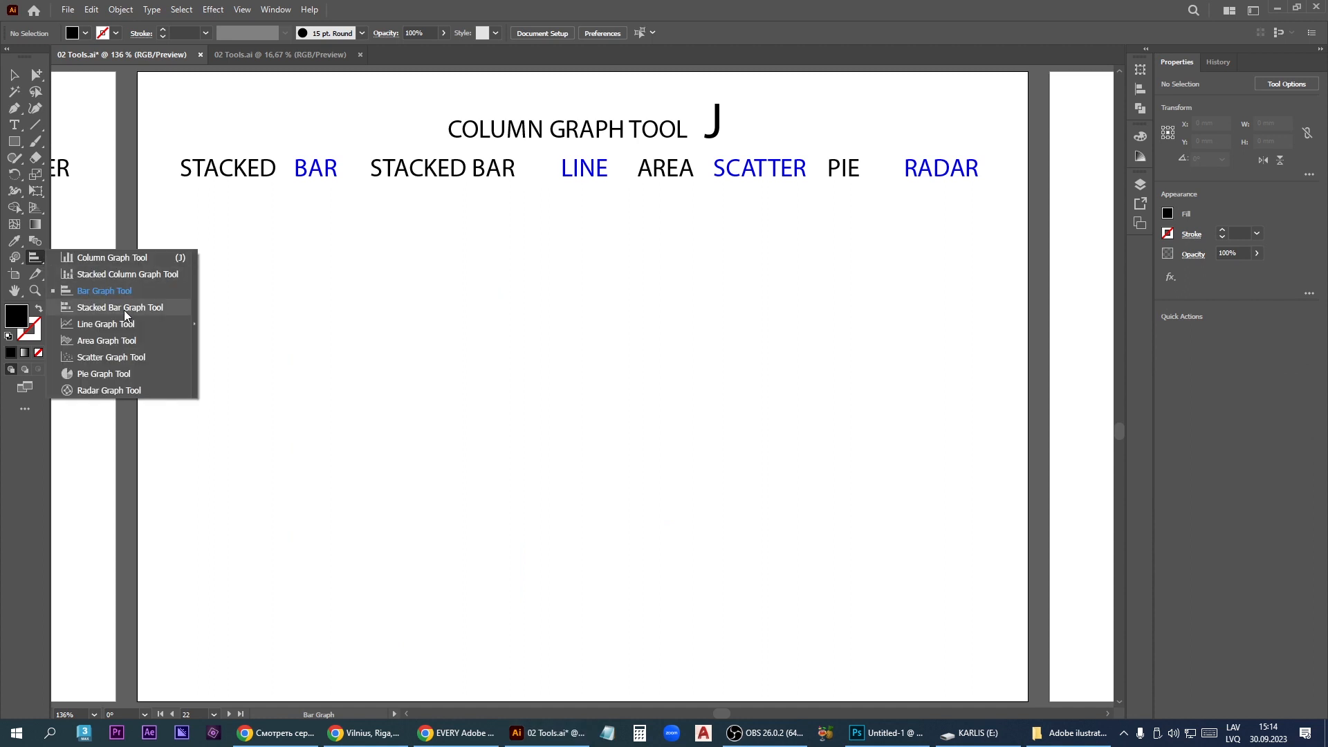
click(125, 308)
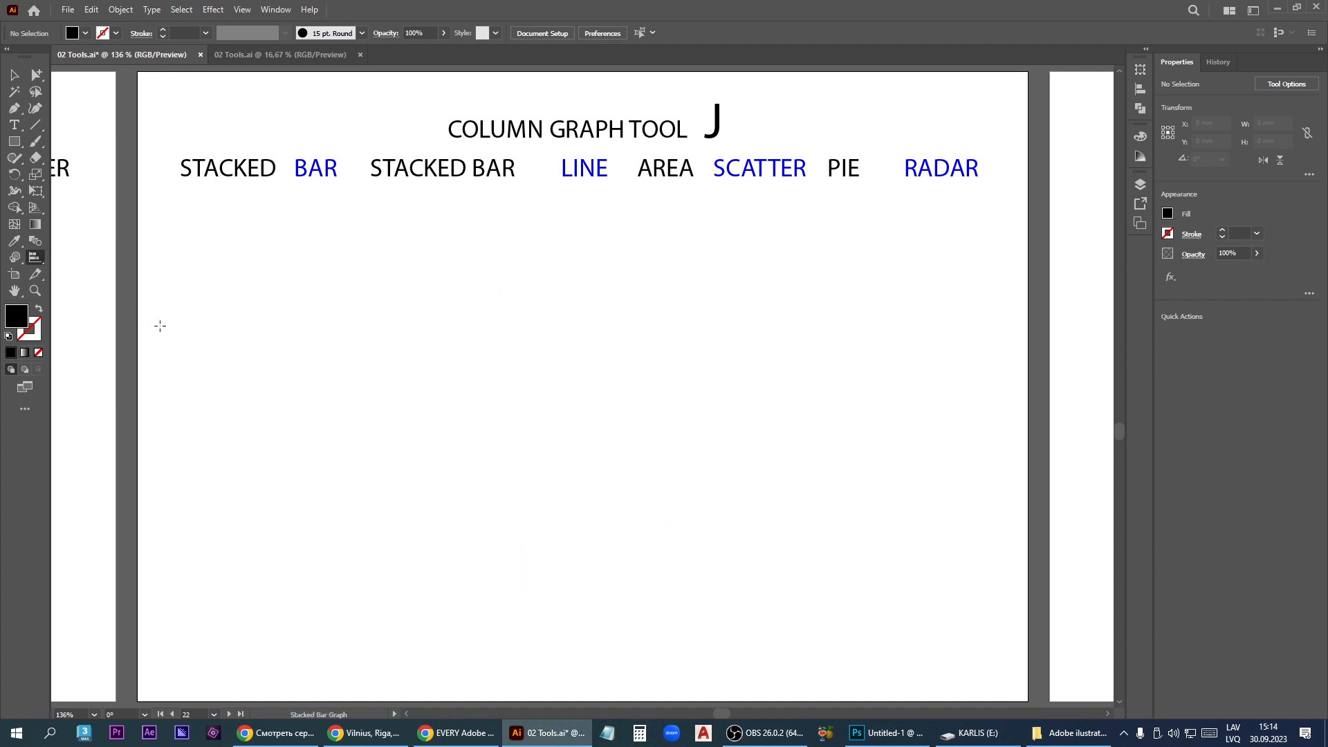
drag(274, 284, 840, 629)
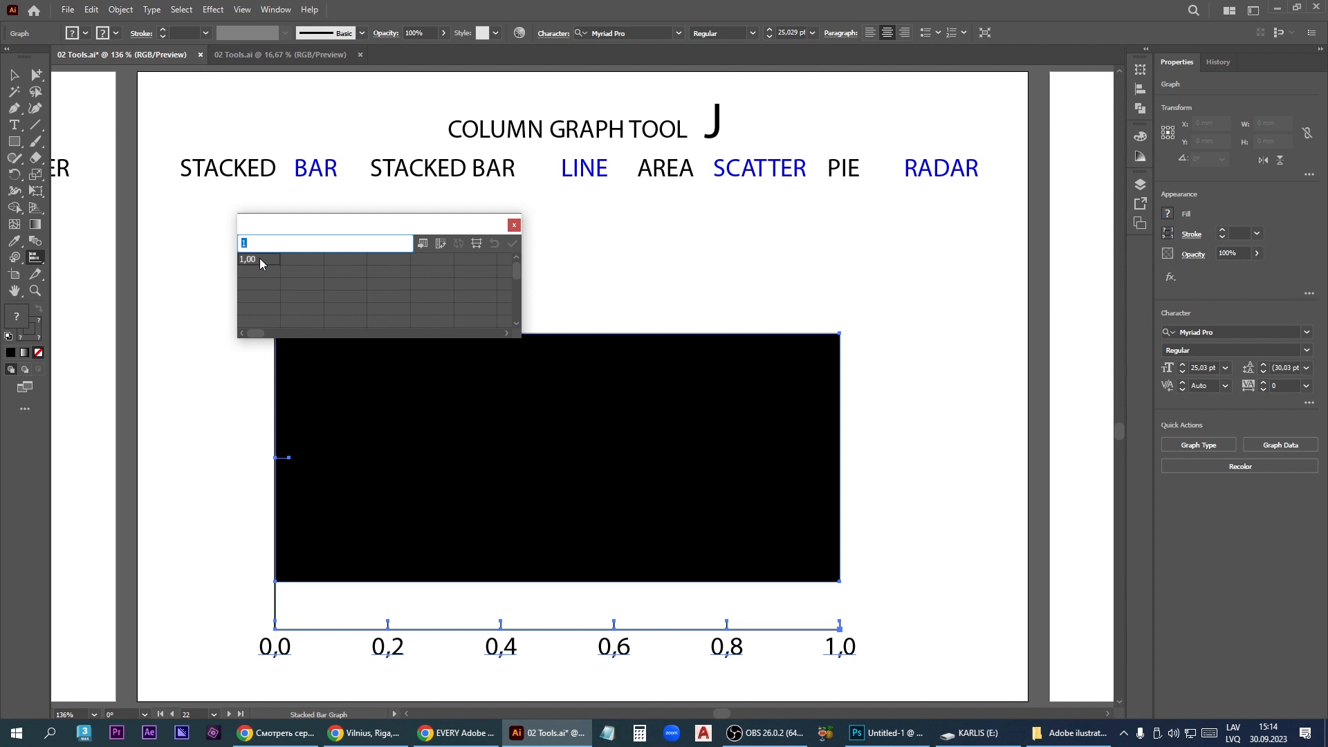
- Enter 15, 22, 33 and 11 down the stacked bar graph's first data column and apply them
text(15,00 22)
key(Return)
text(33)
key(Return)
text(11)
key(KP_Enter)
- Enter 15, 22, 88 and 11 down the second data column, apply them and close the data window
click(311, 260)
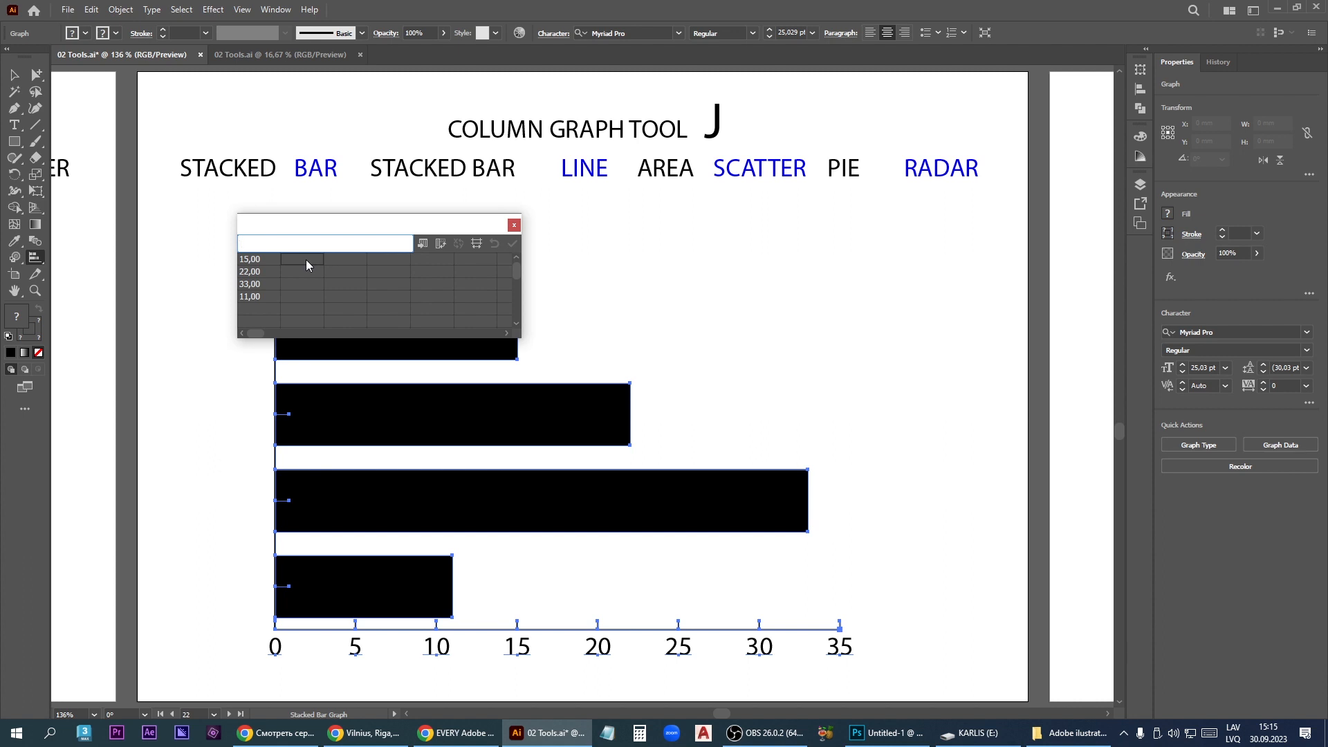
text(15)
key(Return)
text(22)
key(Return)
text(88)
key(Return)
key(KP_Enter)
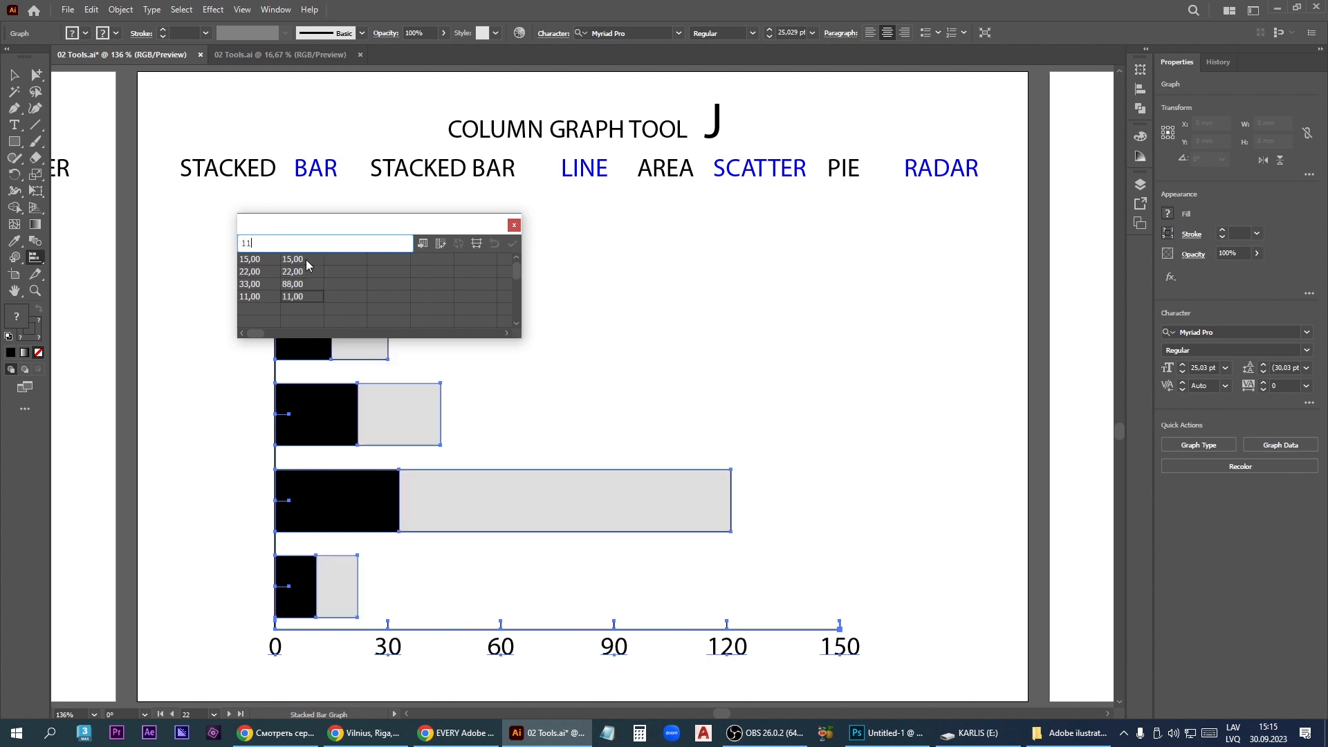
click(514, 224)
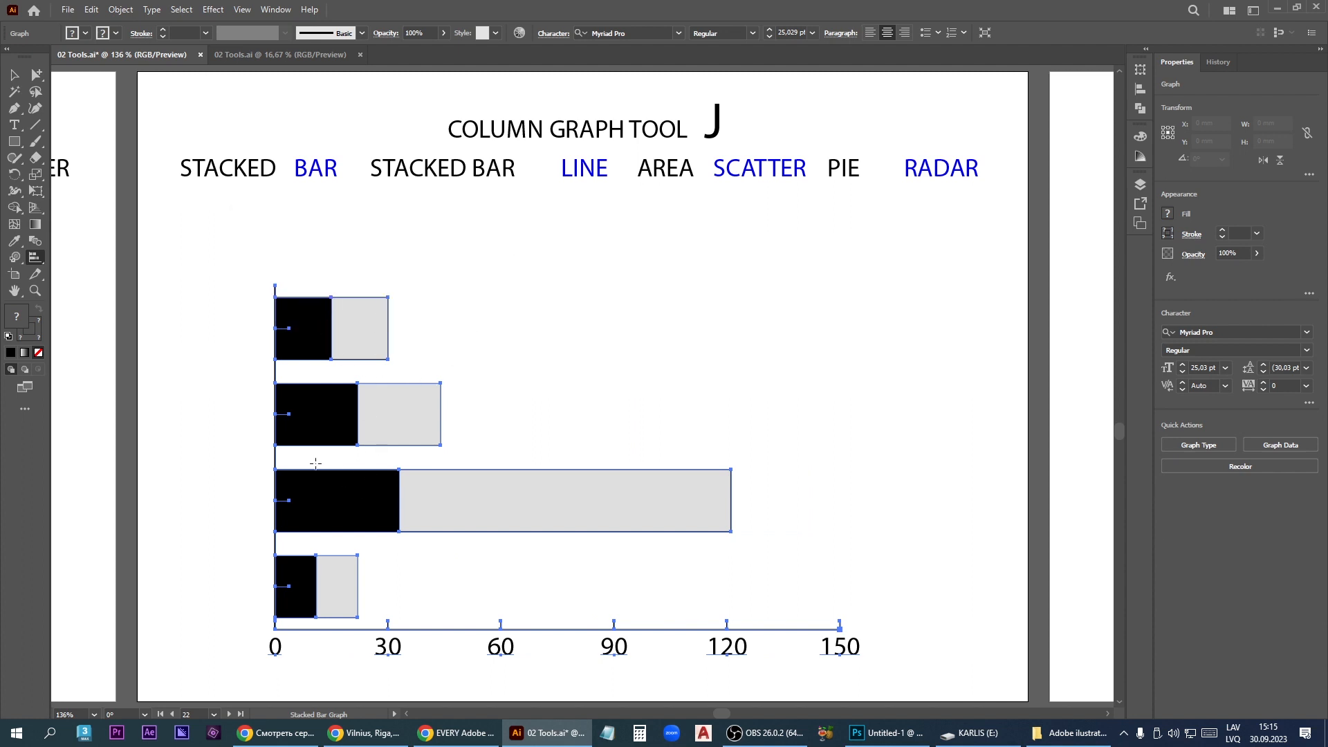
- Delete the stacked bar graph from the artboard
right_click(348, 488)
key(Escape)
key(v)
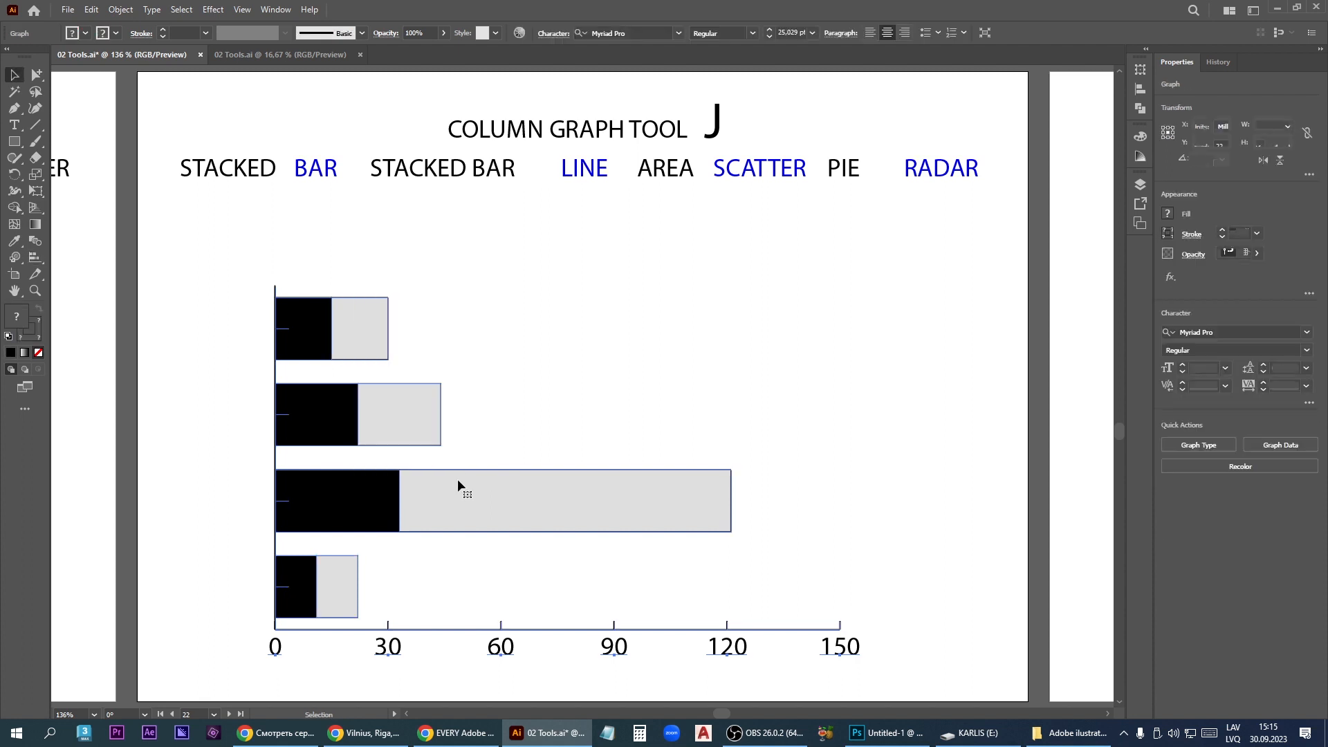
key(Delete)
- Draw a line graph across most of the artboard below the heading with the Line Graph tool
click(34, 257)
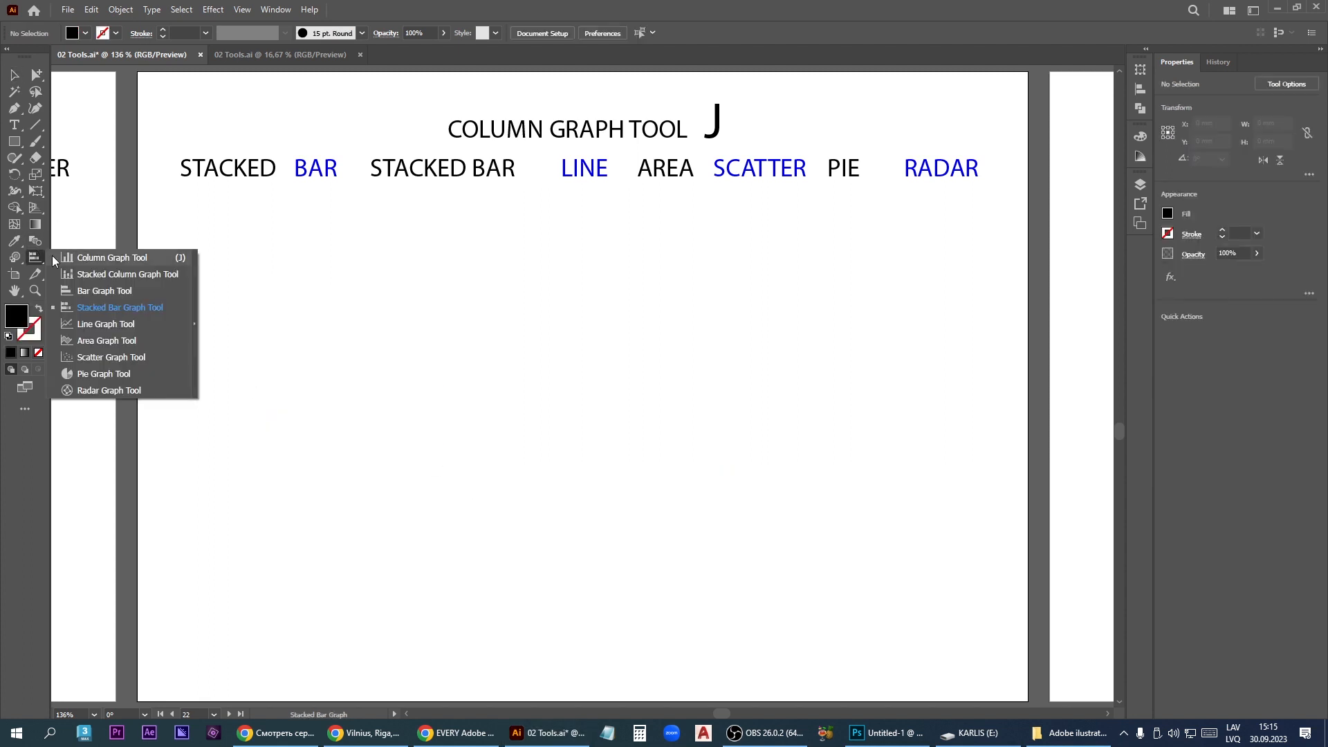
click(114, 325)
drag(254, 622, 899, 251)
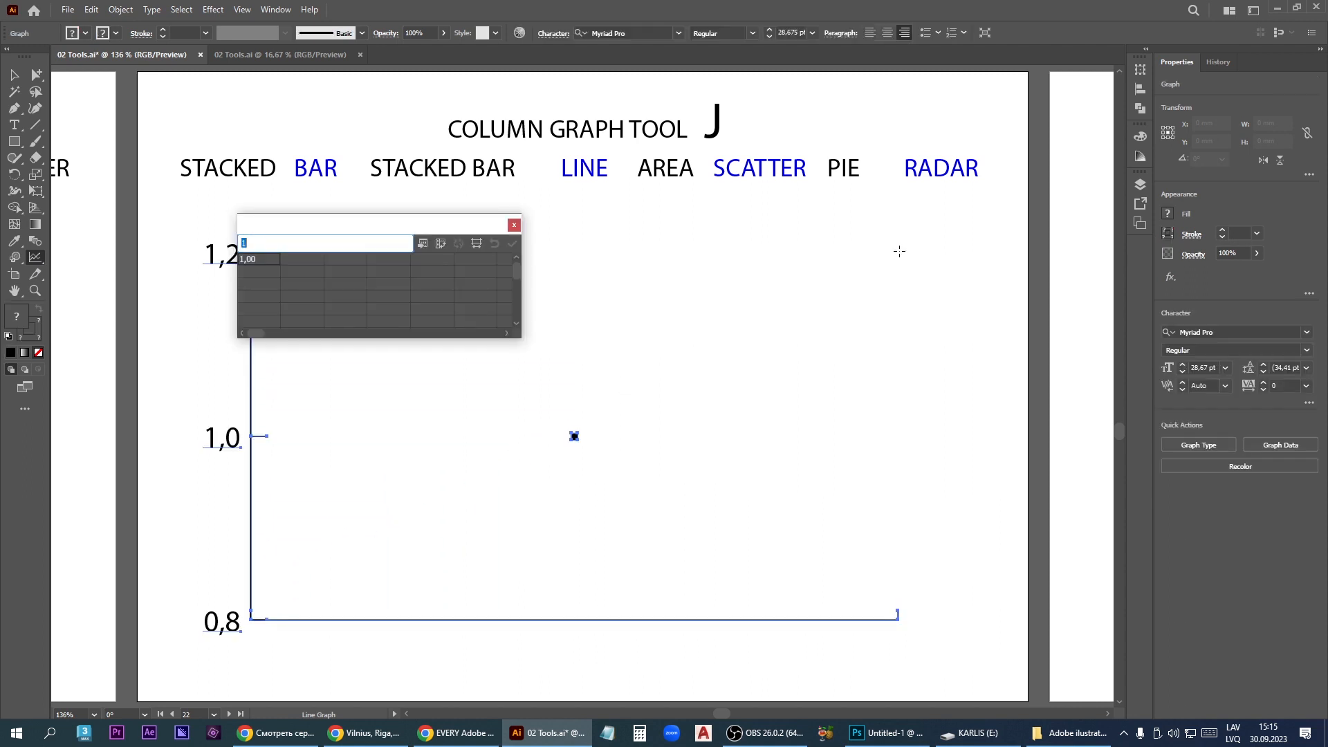
- Enter 2, 6, 8 and 2 across the second row of the line graph's data table
click(249, 272)
text(2)
key(Tab)
text(6)
key(Tab)
text(8)
key(Tab)
text(2)
- Enter 2, 8 and 7 down the first column from the third row and apply the line graph data
click(247, 280)
text(2)
key(Return)
text(8)
key(Return)
text(7)
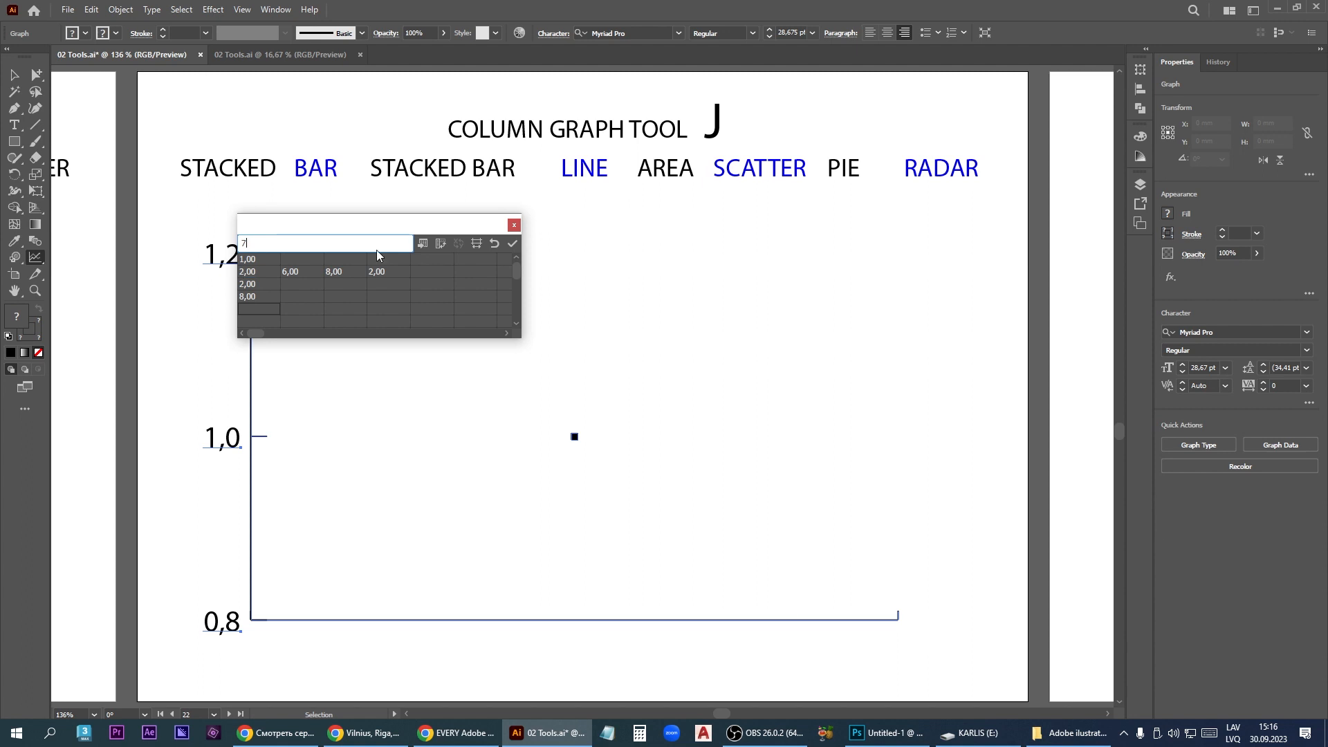
key(KP_Enter)
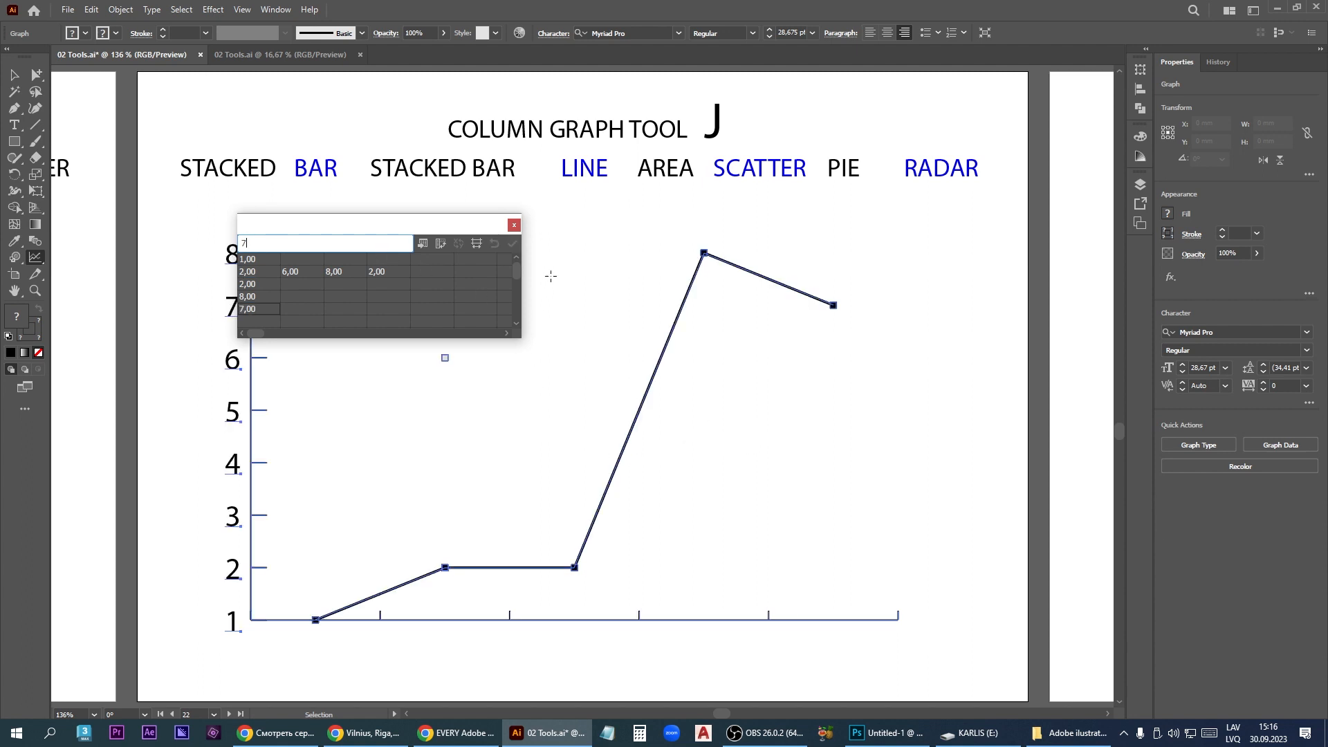
- Enter 2 in the fourth row's third column and 11 in the third row's fourth column of the line graph data
click(338, 298)
text(2)
key(KP_Enter)
click(388, 284)
text(11)
- Delete the line graph and draw an area graph across most of the artboard with the Area Graph tool
key(Escape)
key(Delete)
right_click(38, 259)
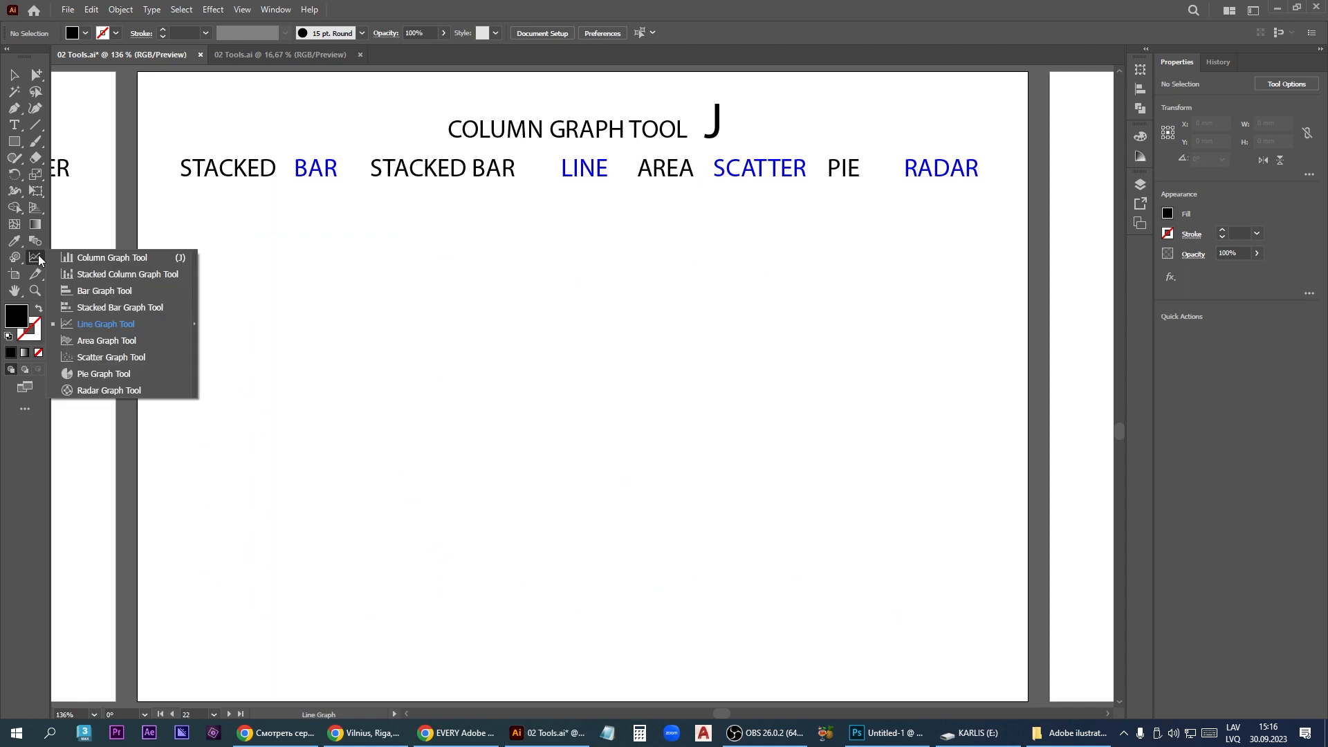
click(135, 342)
drag(245, 608, 953, 259)
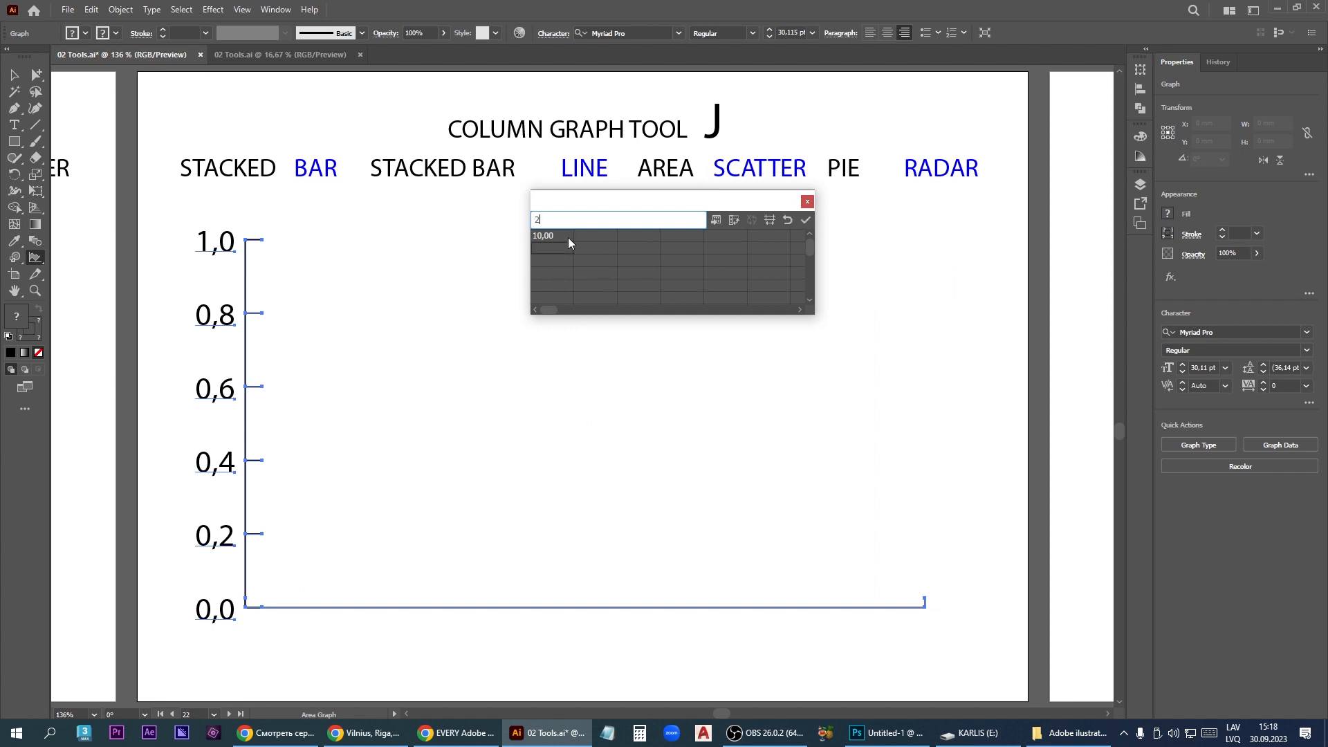
- Enter 10, 25, 34 and 60 down the area graph's first data column, apply them and close the data window
text(4)
key(Return)
key(KP_Enter)
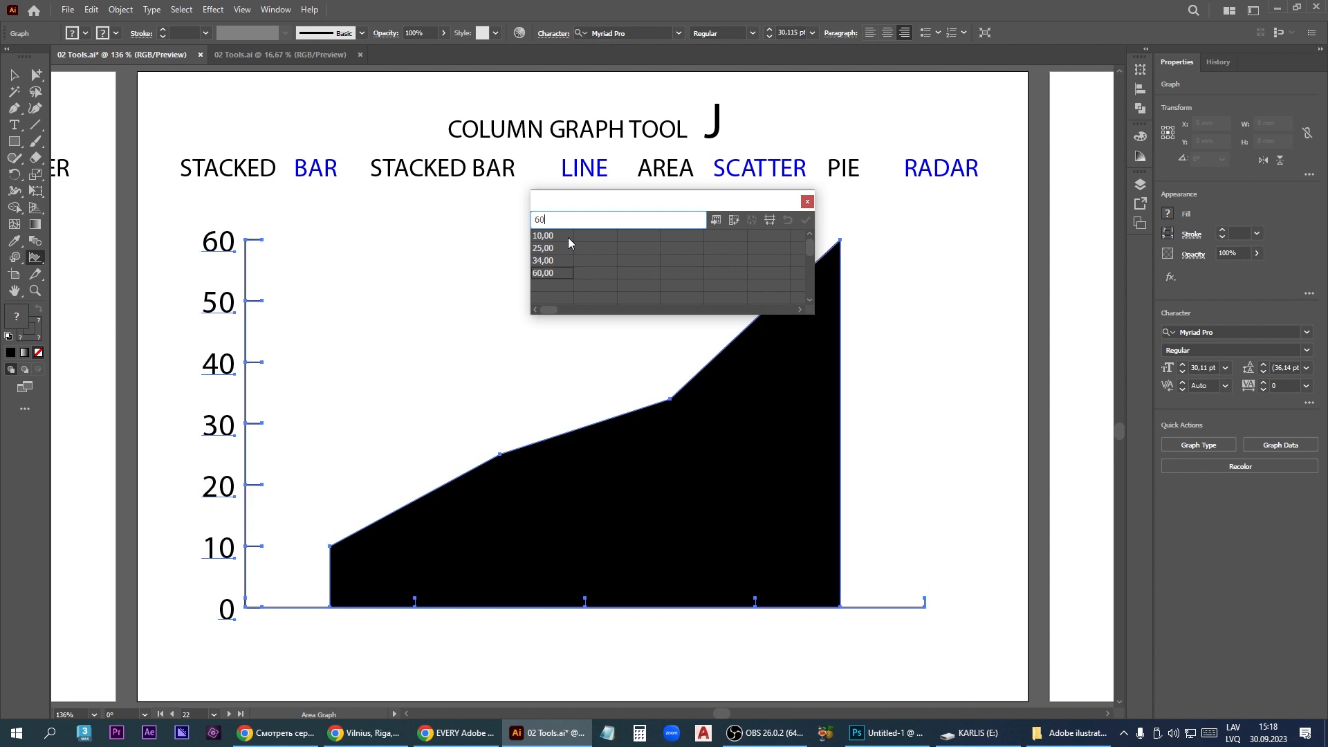
click(807, 202)
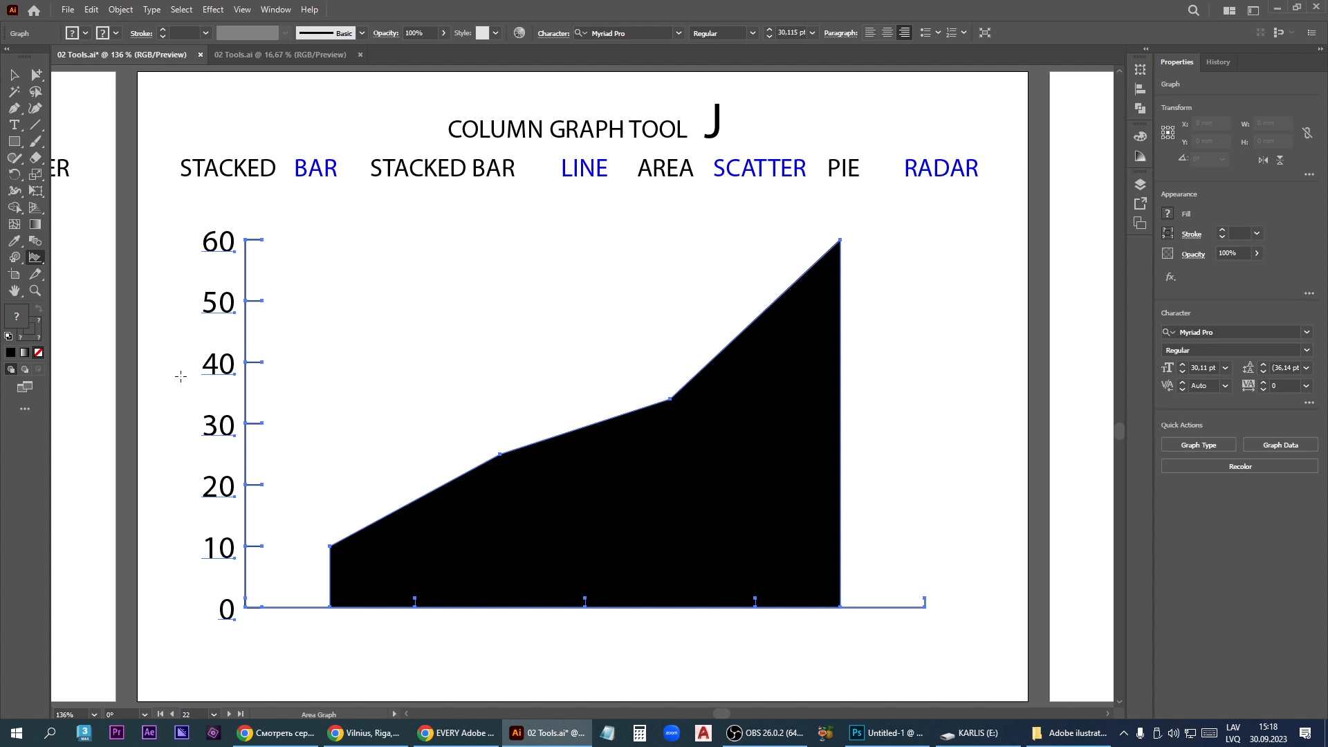
- Delete the area graph and draw a scatter graph across most of the artboard with the Scatter Graph tool
key(Delete)
click(39, 260)
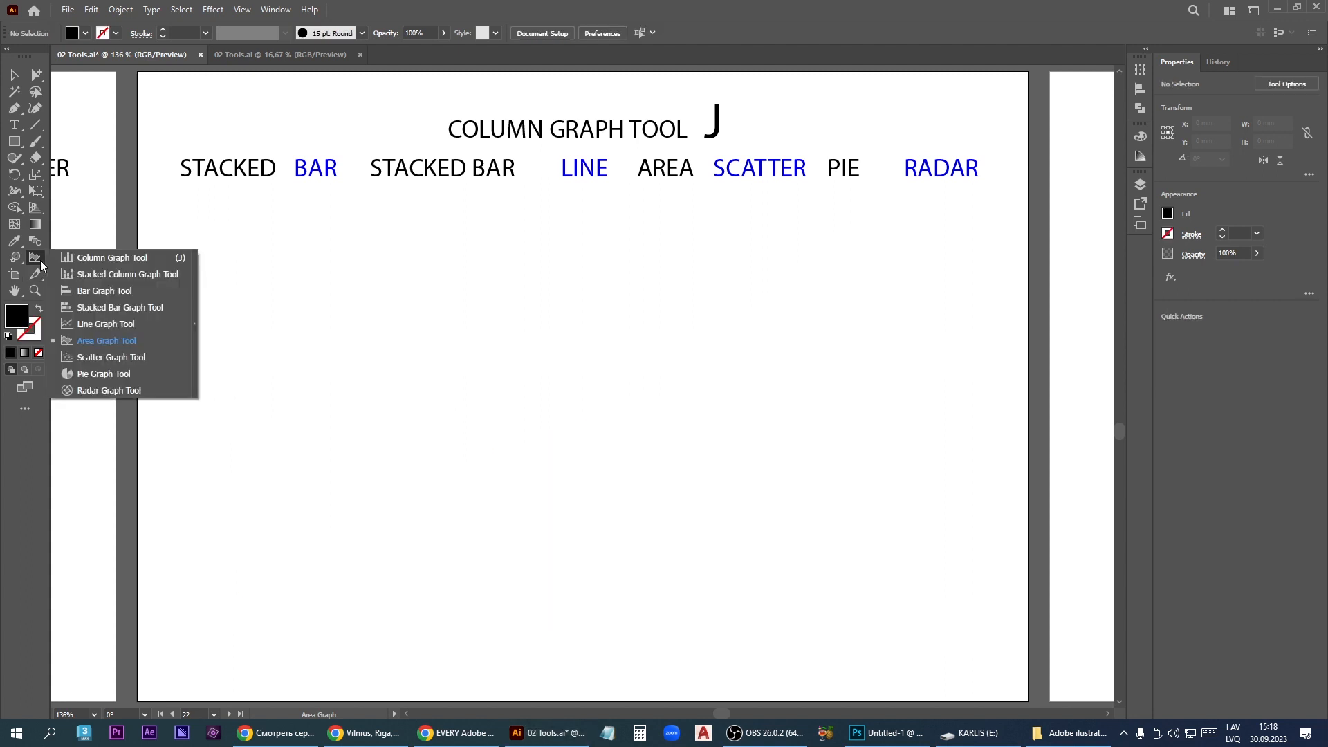
click(110, 359)
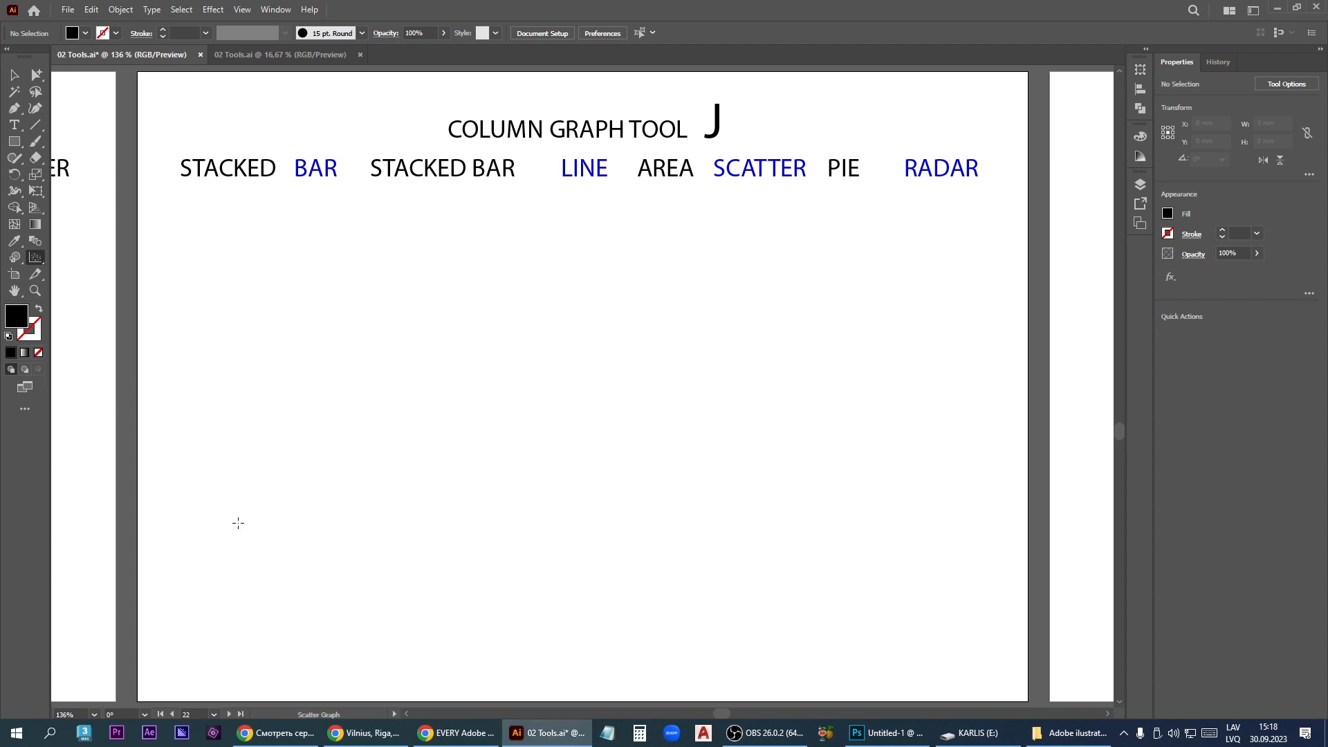
drag(261, 631, 898, 237)
- Enter 20 and 10 after the first value in the scatter graph's first row, and 4 and 55 in its second row
click(586, 235)
text(20)
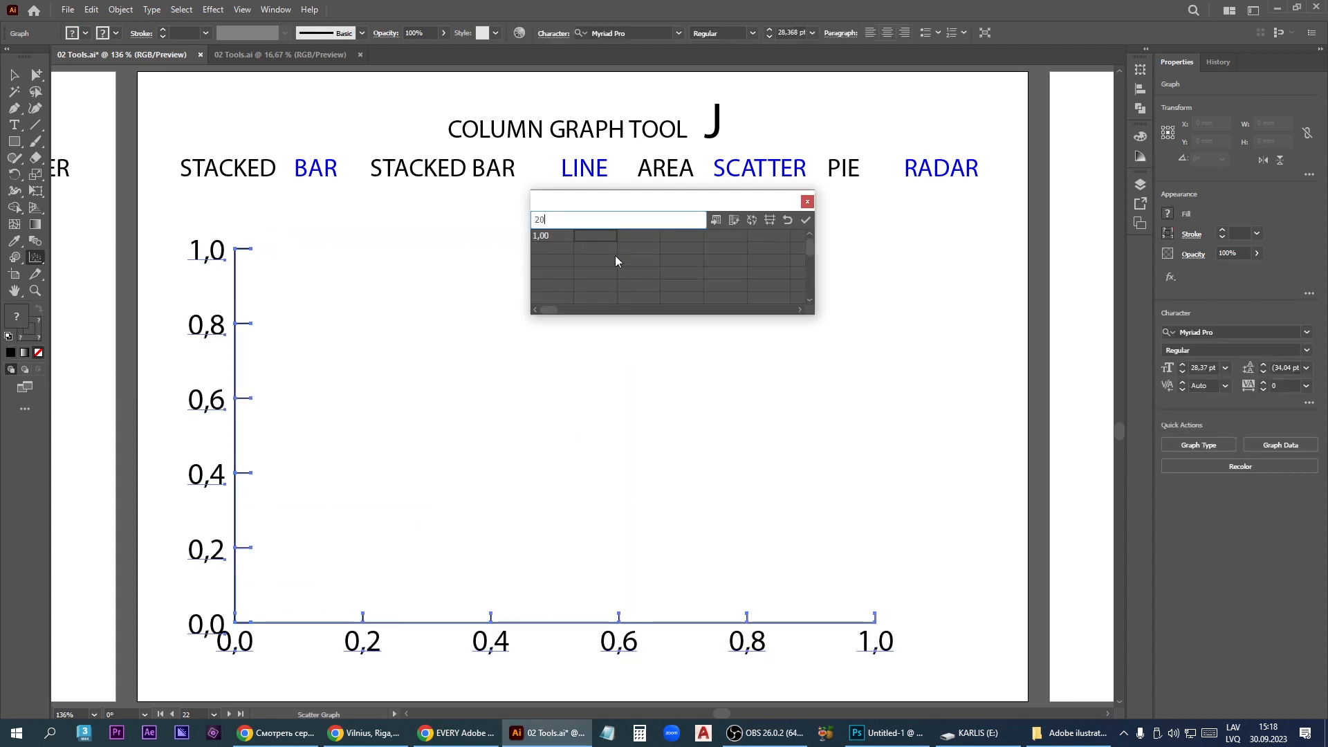
key(Tab)
text(10)
key(Tab)
key(Return)
text(55)
key(Left)
text(4)
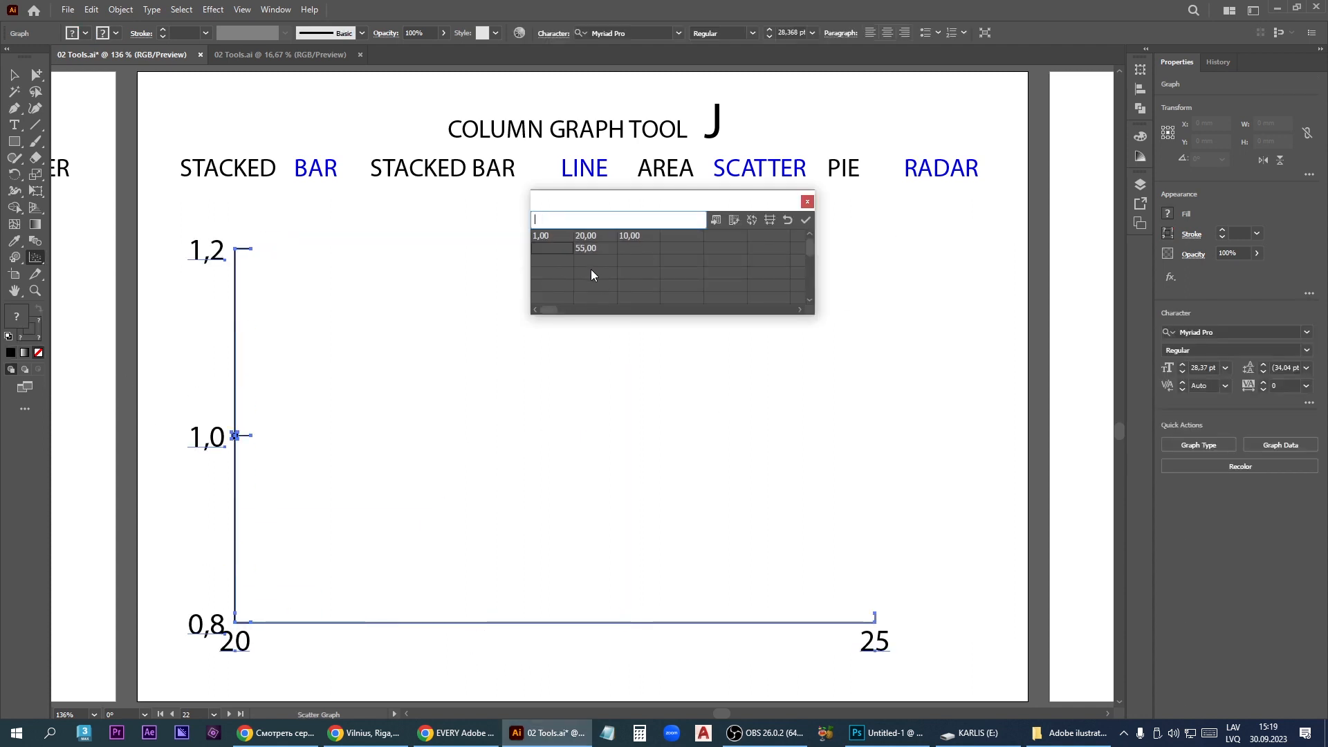
- Enter 1 in the third row's second column and 5 in the fourth row's first column, apply the data and close its window
key(Down)
key(Right)
text(1)
key(Down)
key(Right)
key(Left)
key(Left)
text(5)
key(Down)
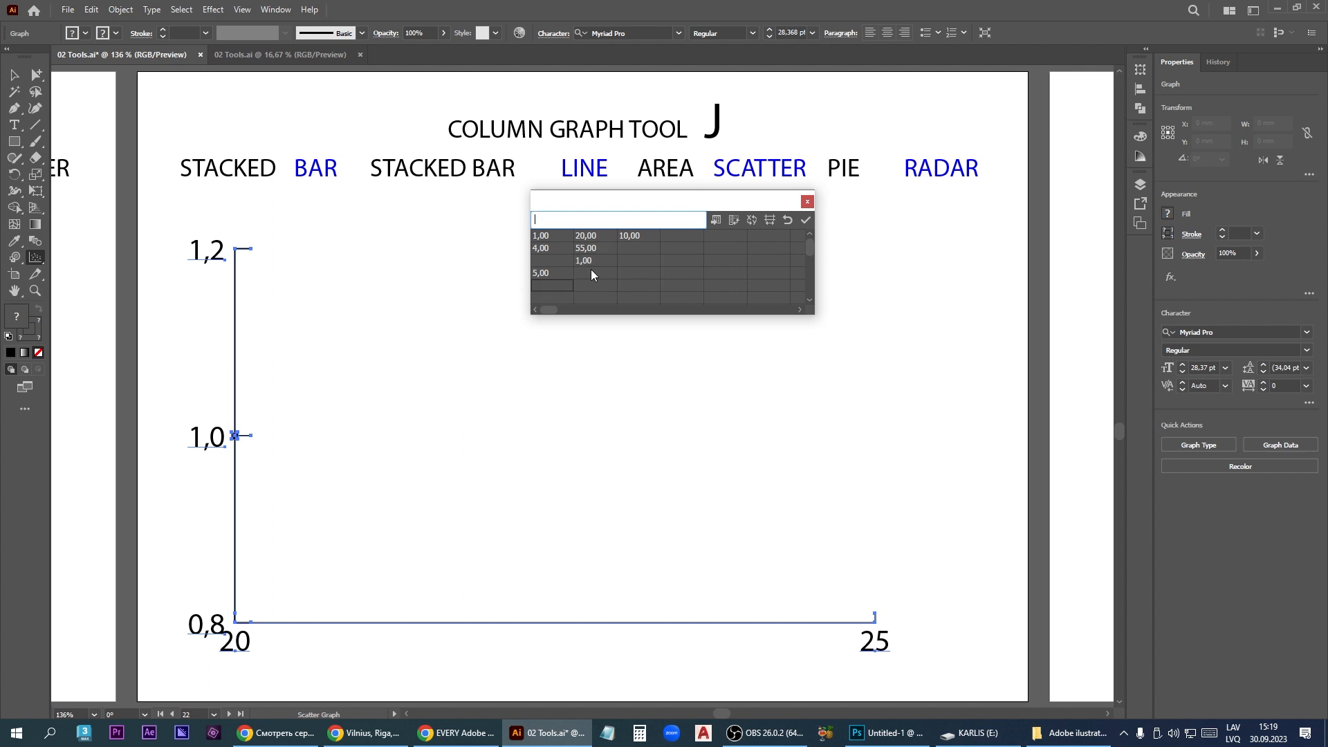
click(806, 220)
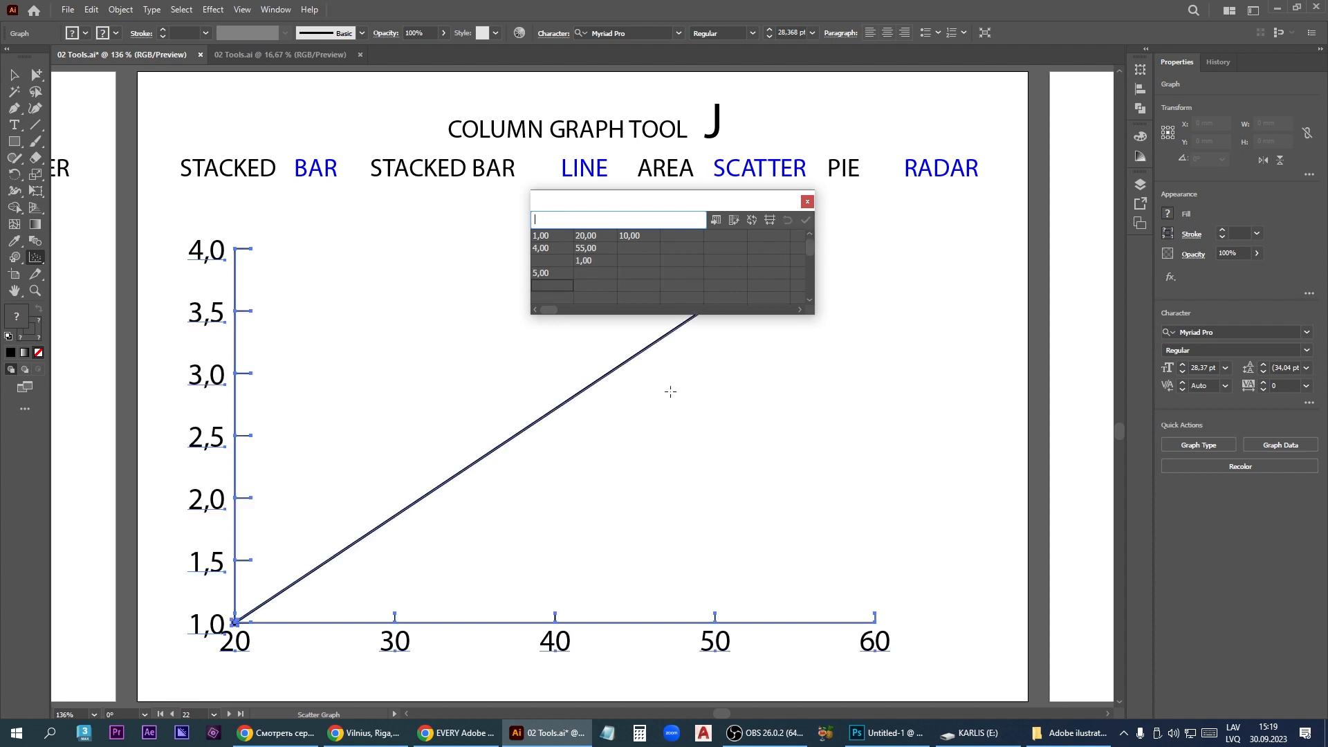
click(807, 201)
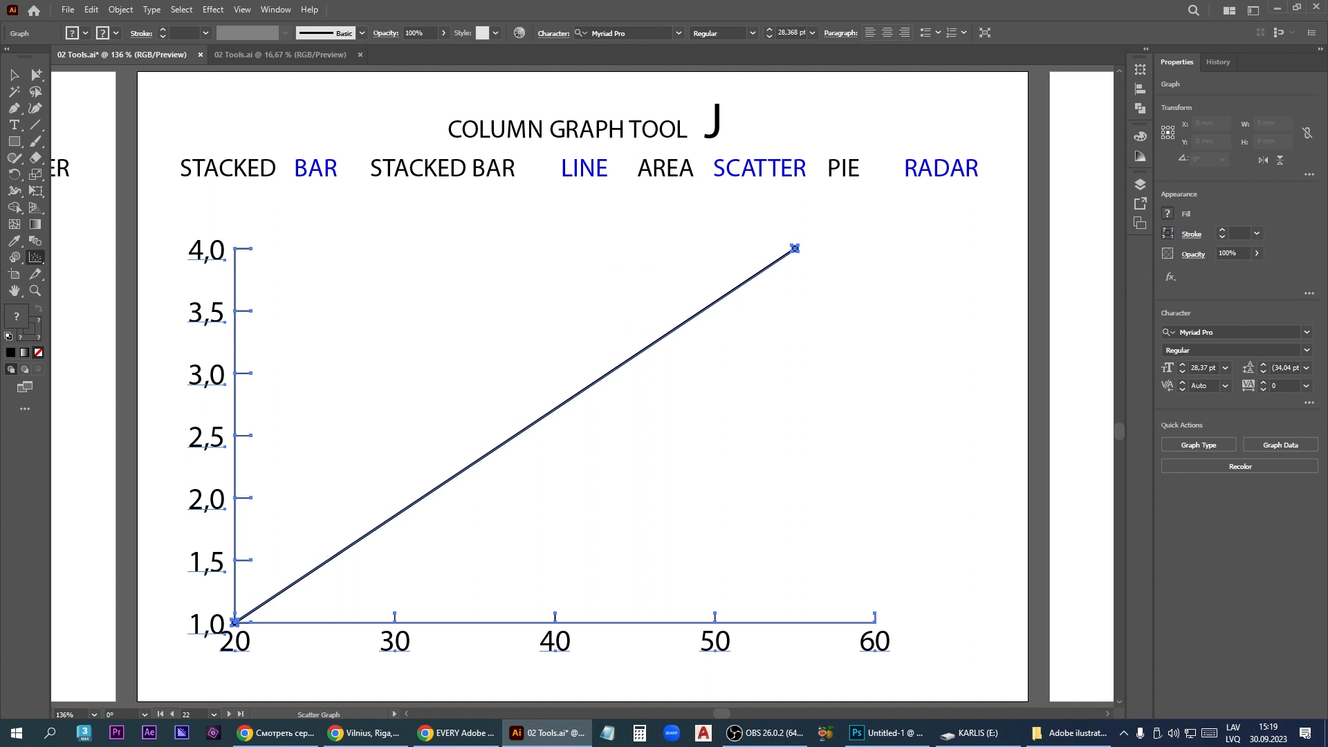
- Delete the scatter graph and draw a pie graph in the middle of the artboard with the Pie Graph tool
key(Delete)
click(36, 257)
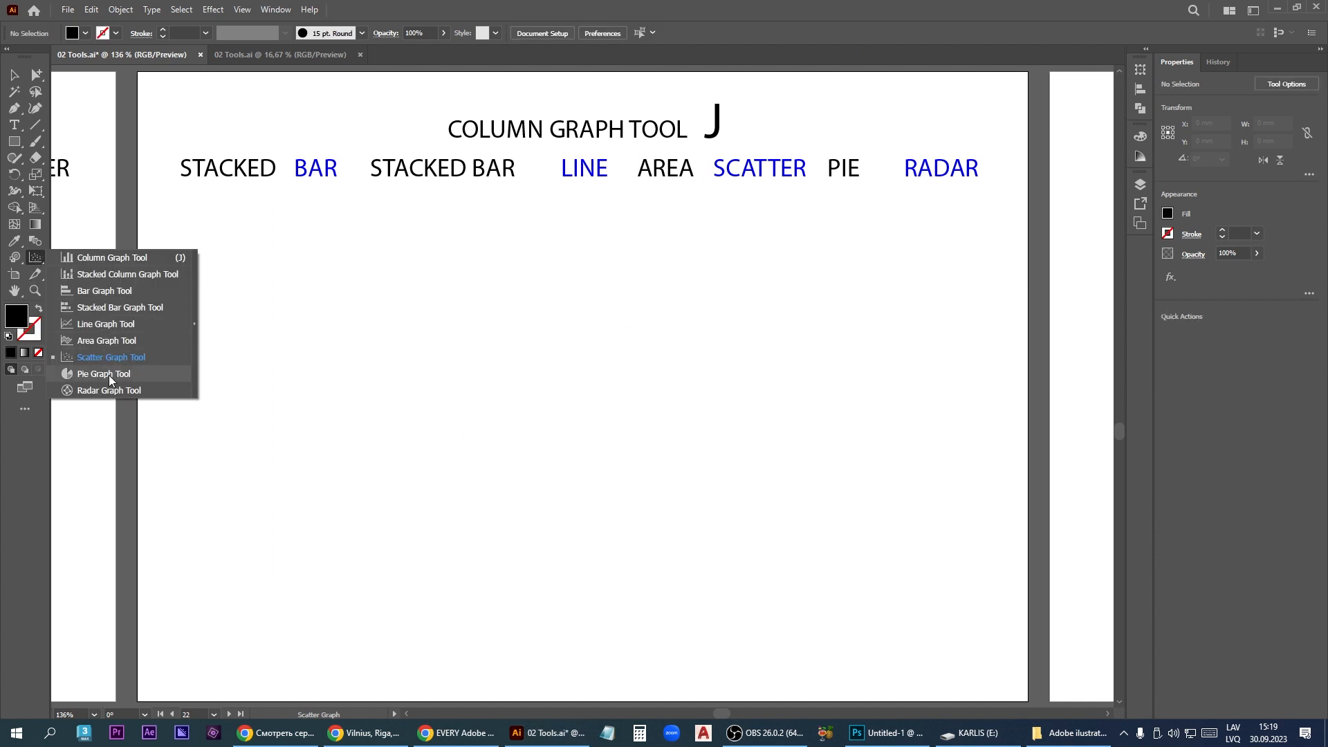
click(104, 374)
drag(385, 283, 779, 615)
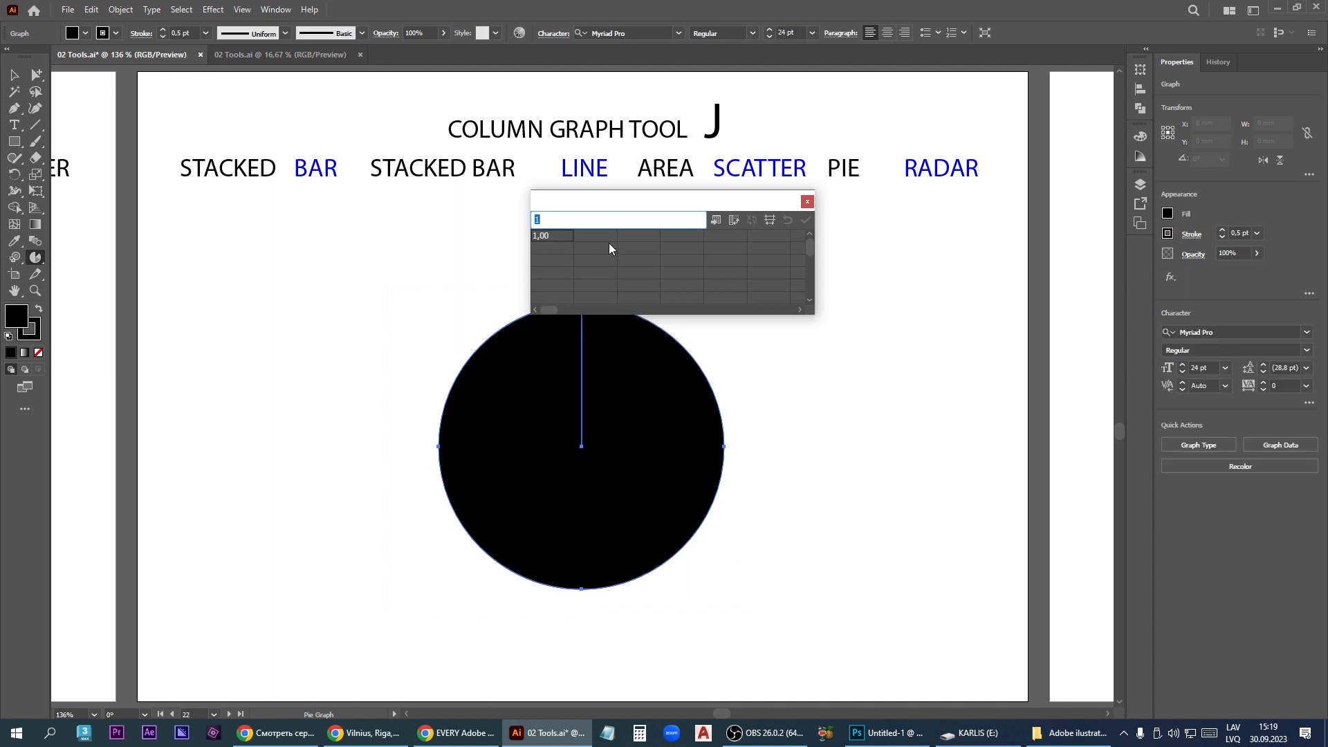
- Enter 25, 11, 10 and 33 across the pie graph's first data row, apply them and close the data window
text(25)
key(Tab)
text(11)
key(Tab)
text(10)
key(Tab)
text(33)
key(KP_Enter)
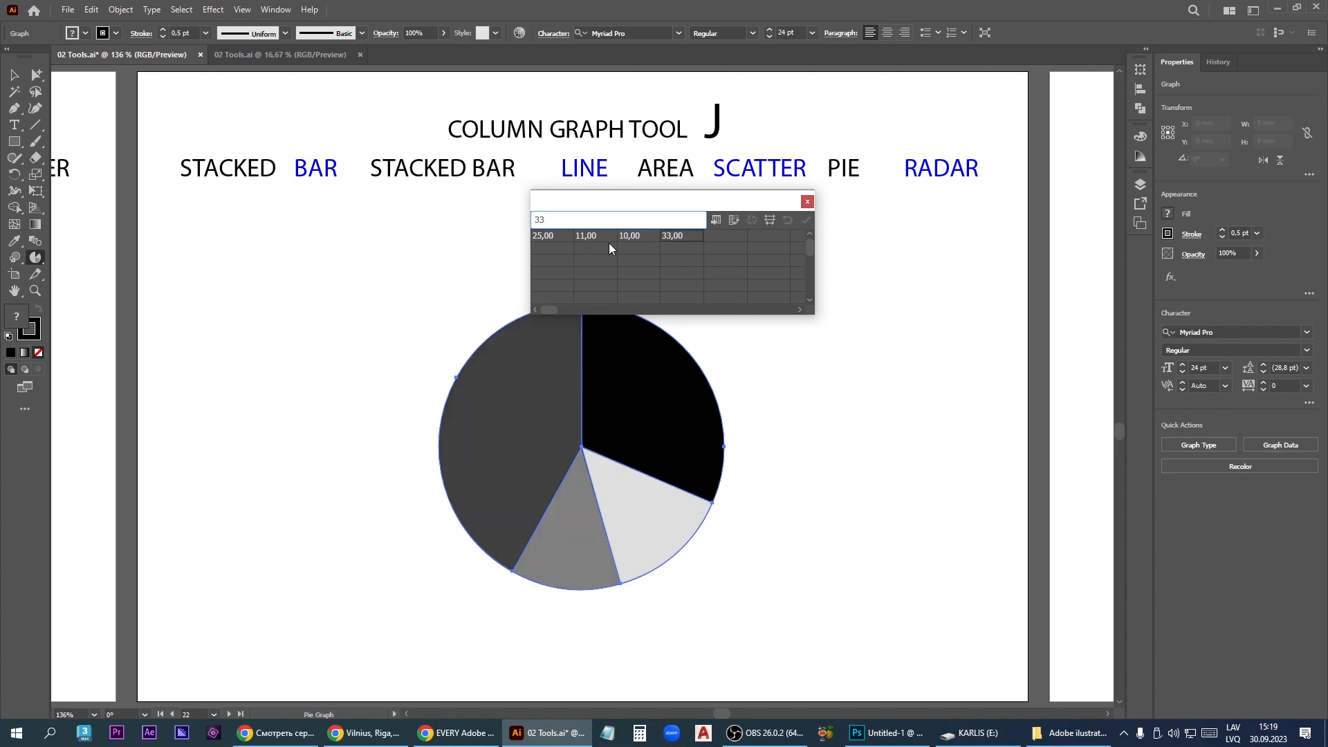
click(805, 201)
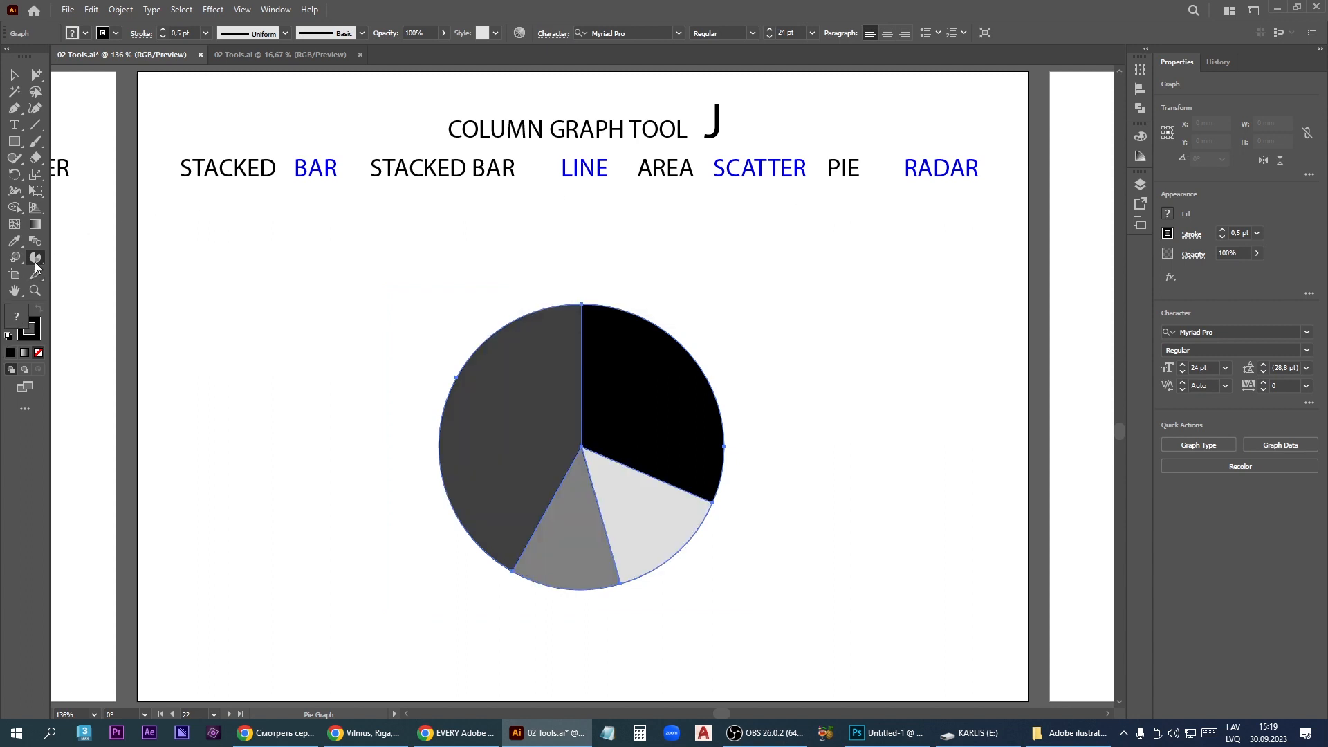
- Delete the pie graph and draw a radar graph in the middle of the artboard with the Radar Graph tool
drag(36, 266, 105, 388)
key(Delete)
drag(314, 606, 836, 239)
- Enter 10, 20, 35 and 14 across the radar graph's first data row and apply them
text(10)
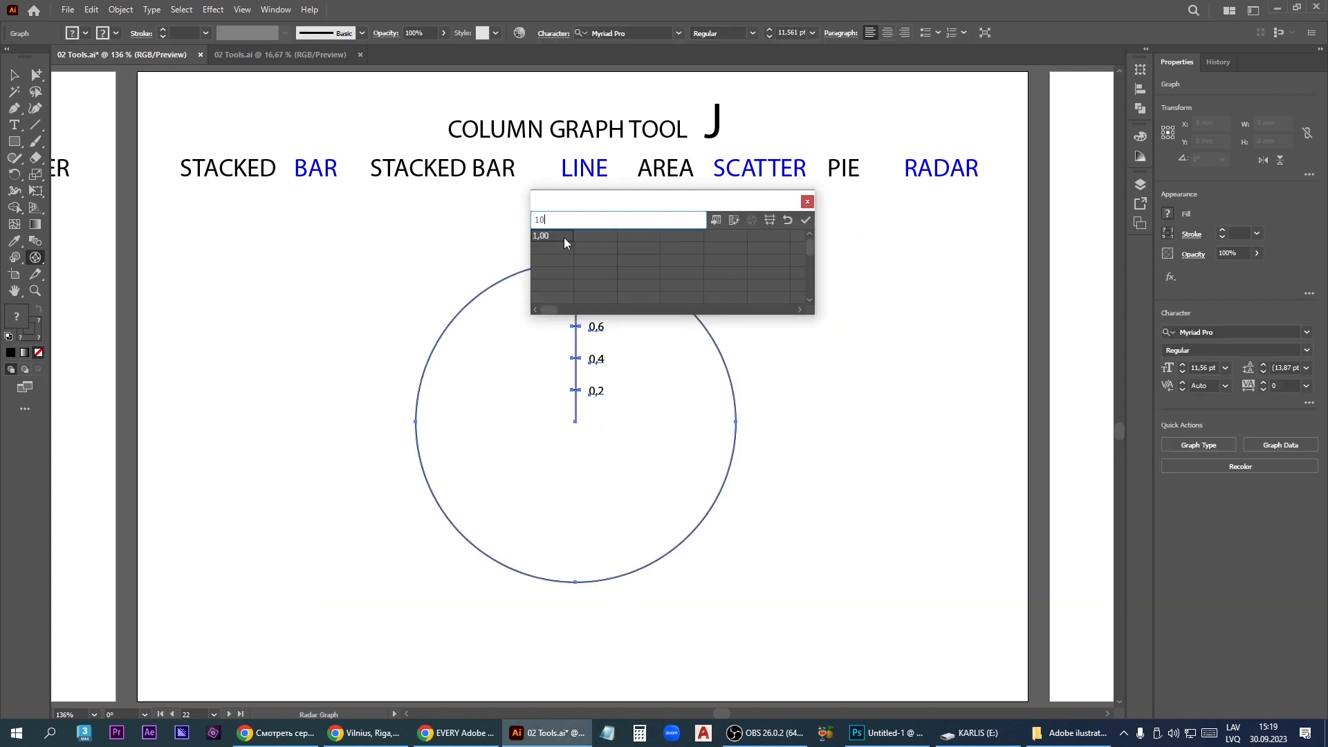
key(Tab)
text(20)
key(Tab)
text(35)
key(Tab)
text(14)
key(KP_Enter)
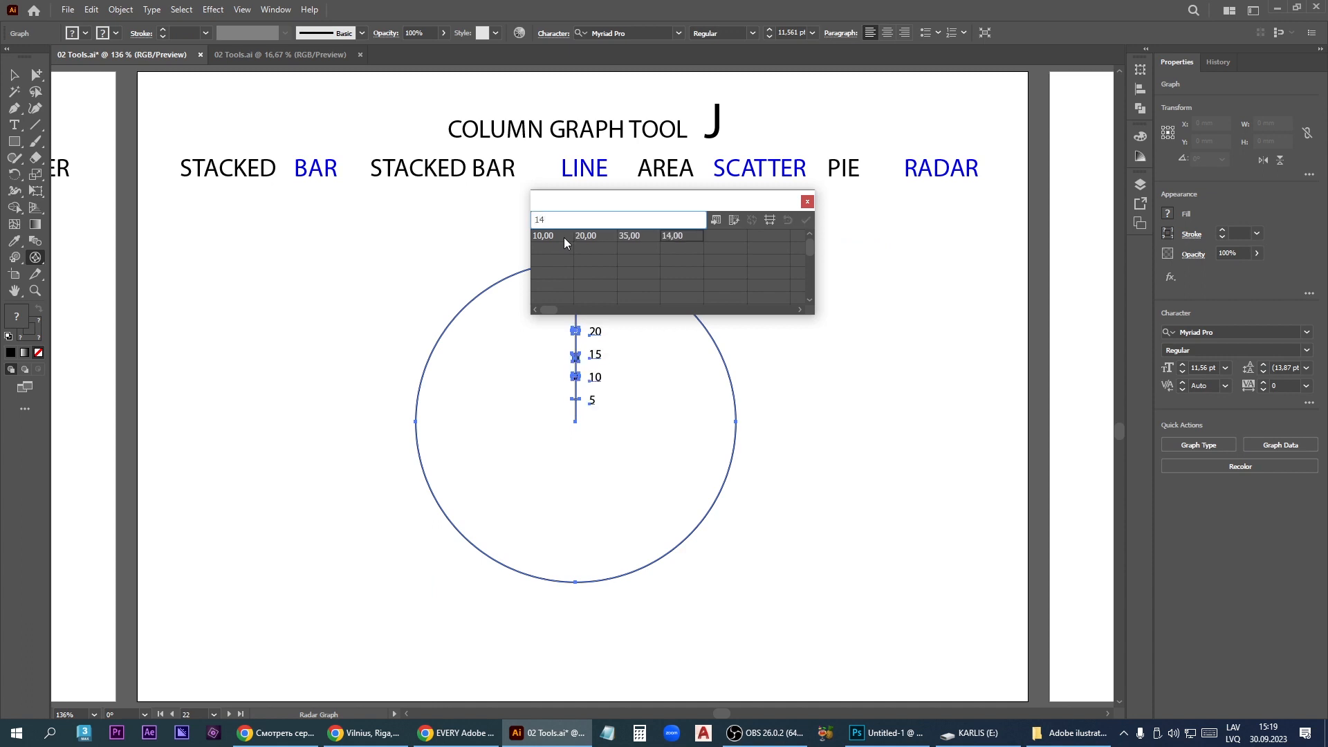
- Move the data window off the radar graph and enter 5, 14 and 12 across the second row
drag(574, 201, 693, 148)
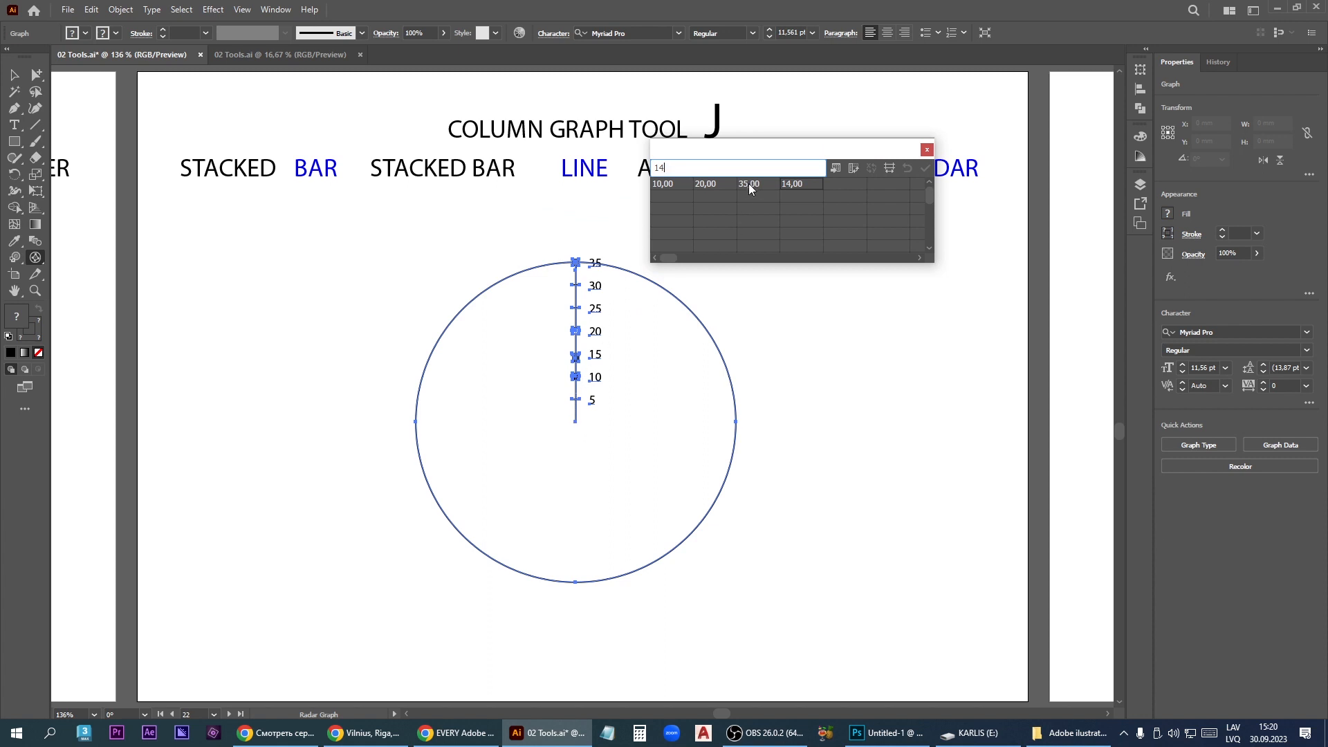
click(669, 199)
text(5)
text(14)
key(Tab)
text(12)
key(Tab)
- Enter 1, 56 and 41 across the radar graph's third data row and apply the data
click(677, 210)
text(1)
key(Tab)
text(56)
key(Tab)
text(41)
key(KP_Enter)
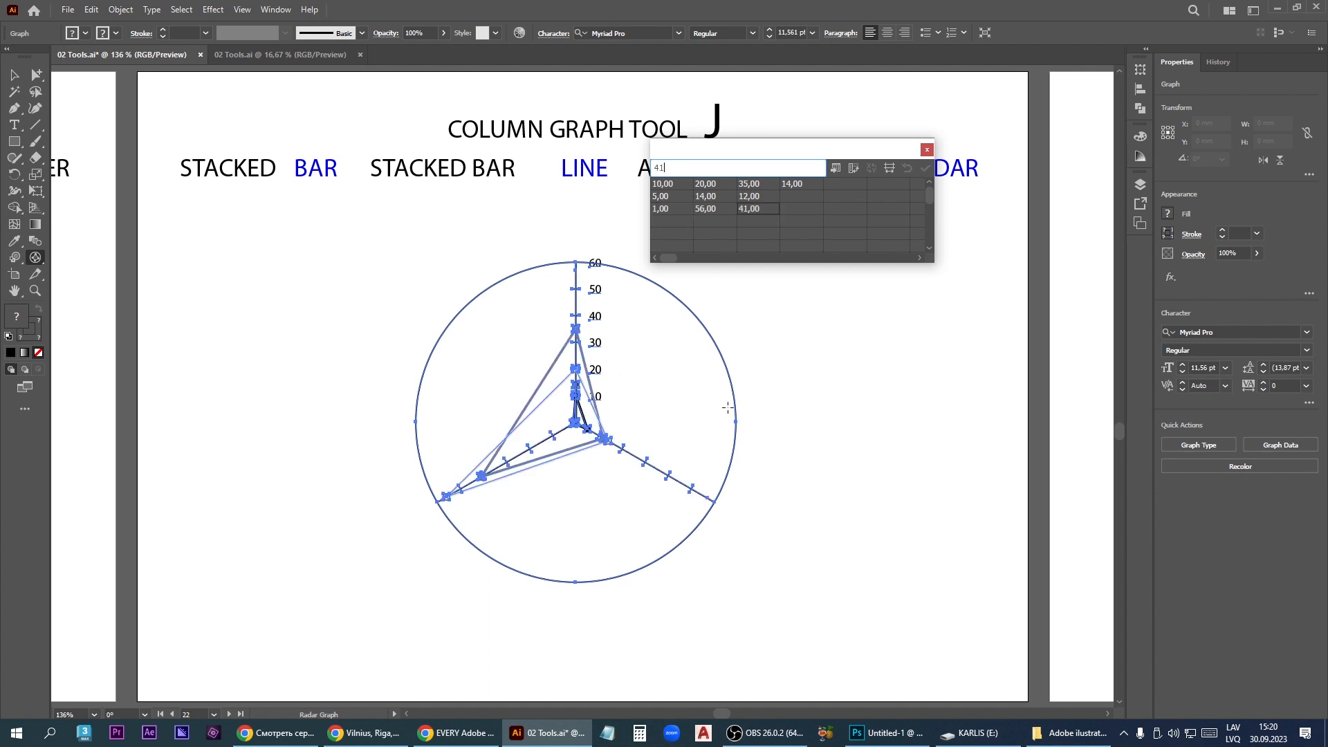
- Clear the values 56, 5 and 12 from the radar graph's data, apply the change and close the data window
click(720, 210)
key(BackSpace)
click(668, 199)
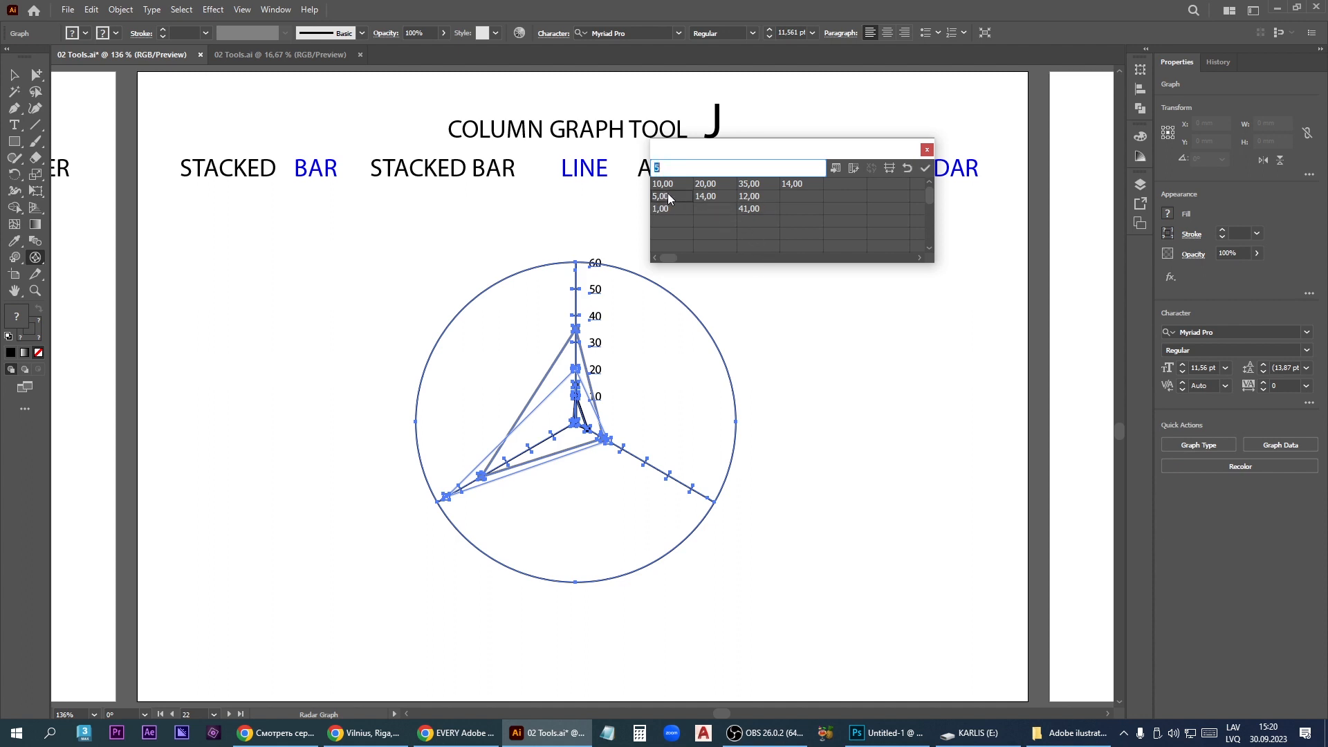
click(753, 199)
key(KP_Enter)
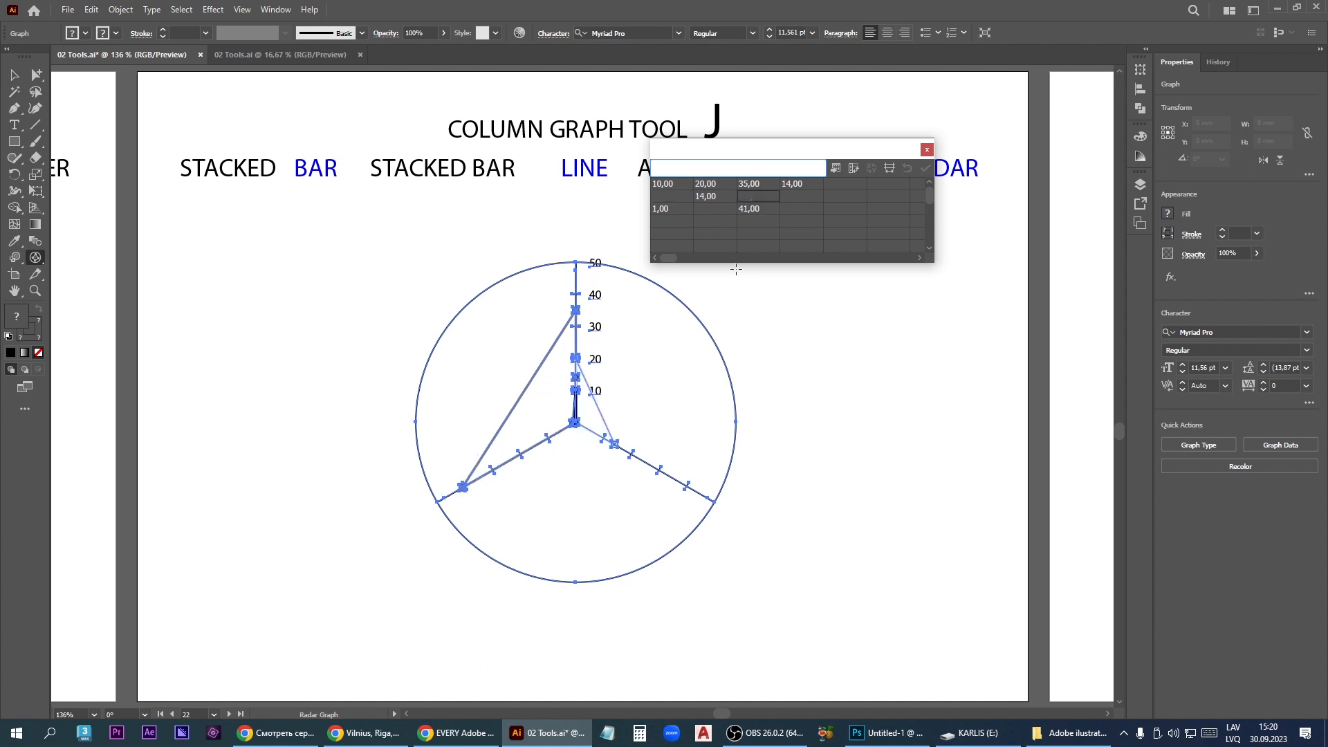
click(926, 150)
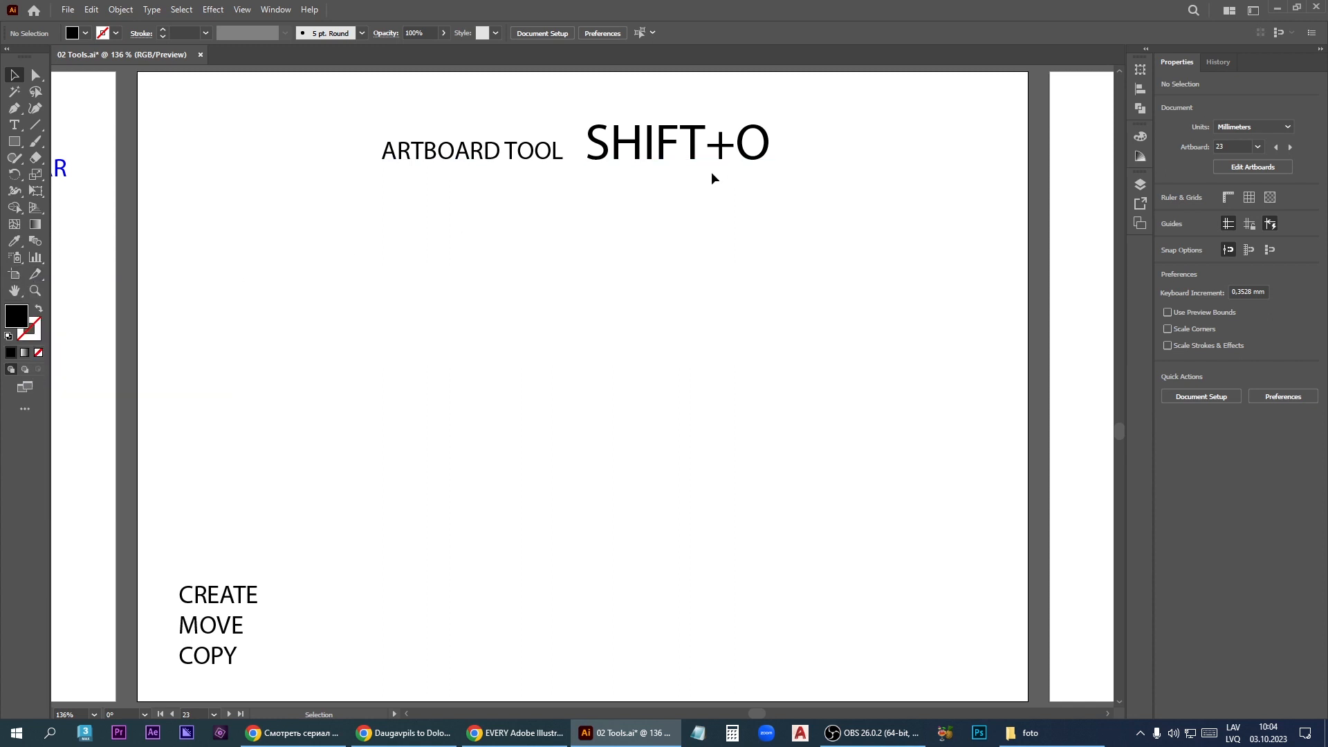
- Draw a large landscape artboard and a portrait one about 96 × 108 mm in the empty area below the Artboard Tool page
scroll(624, 240, down, 2)
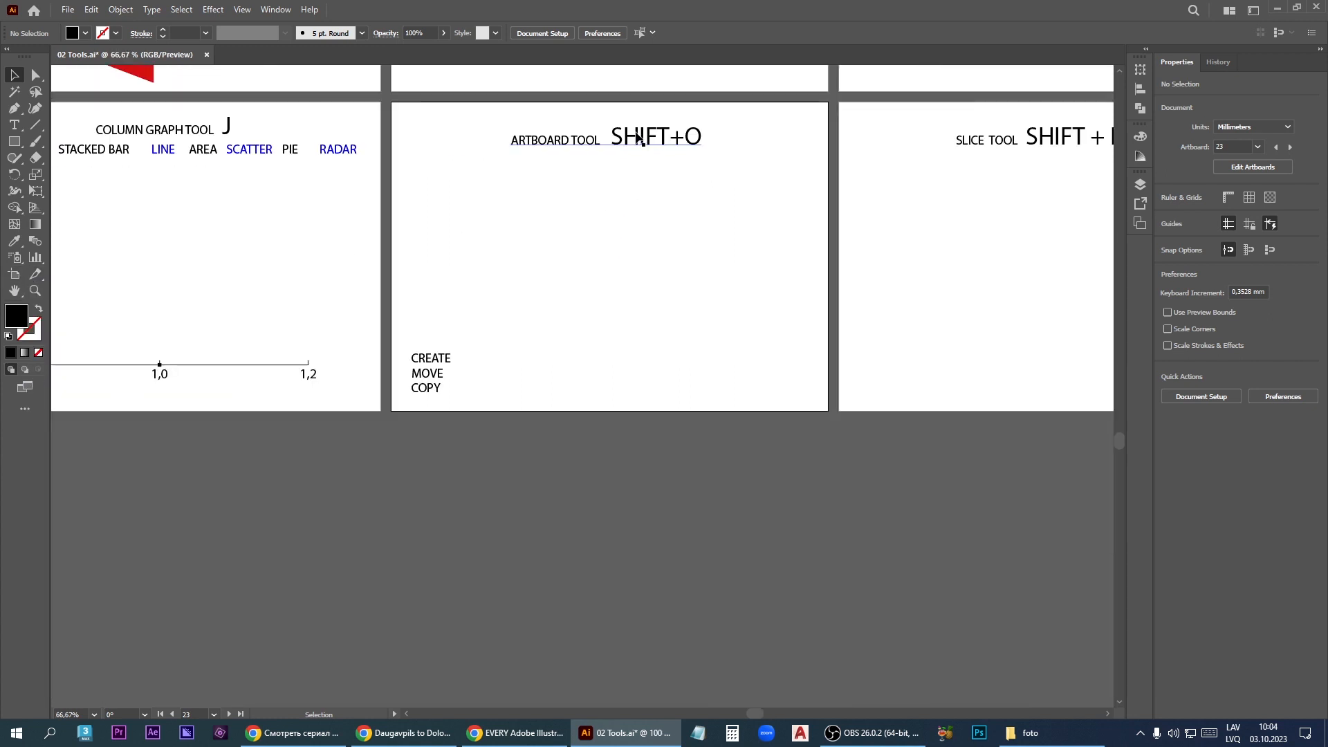
drag(677, 545, 647, 411)
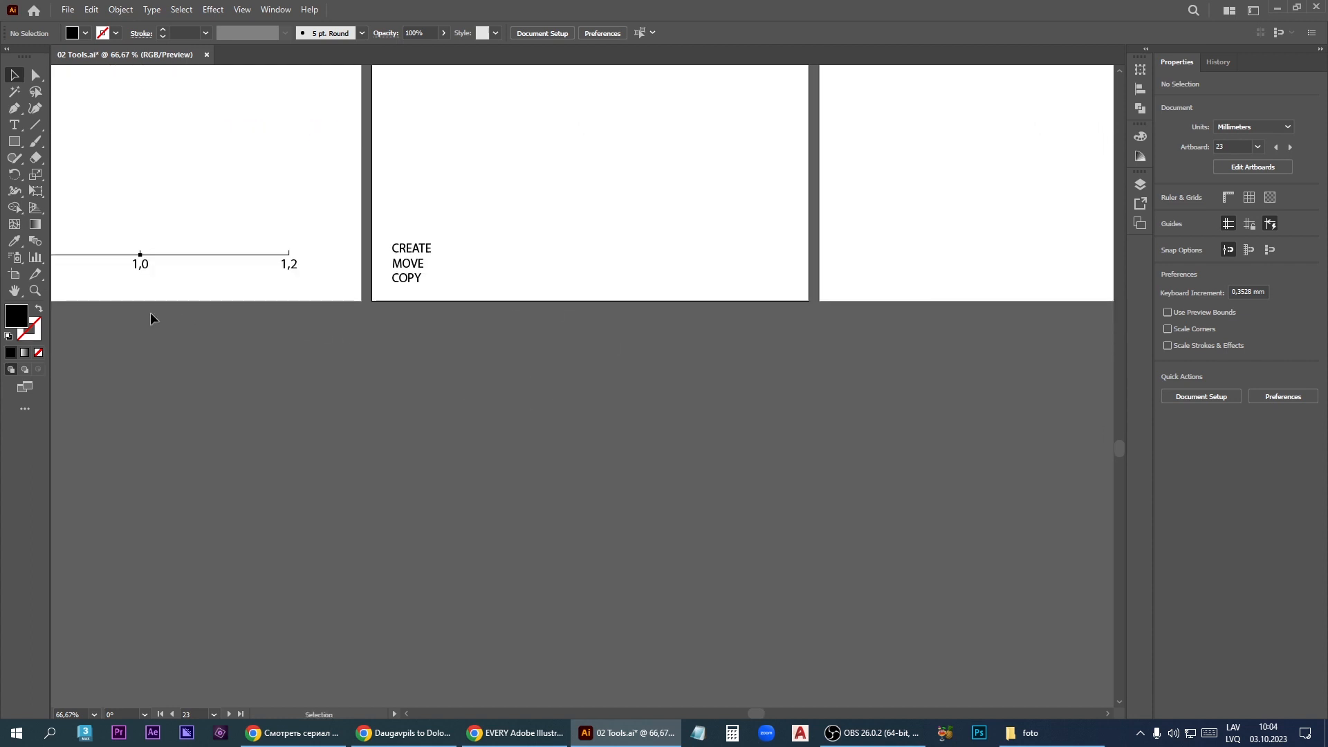
click(14, 274)
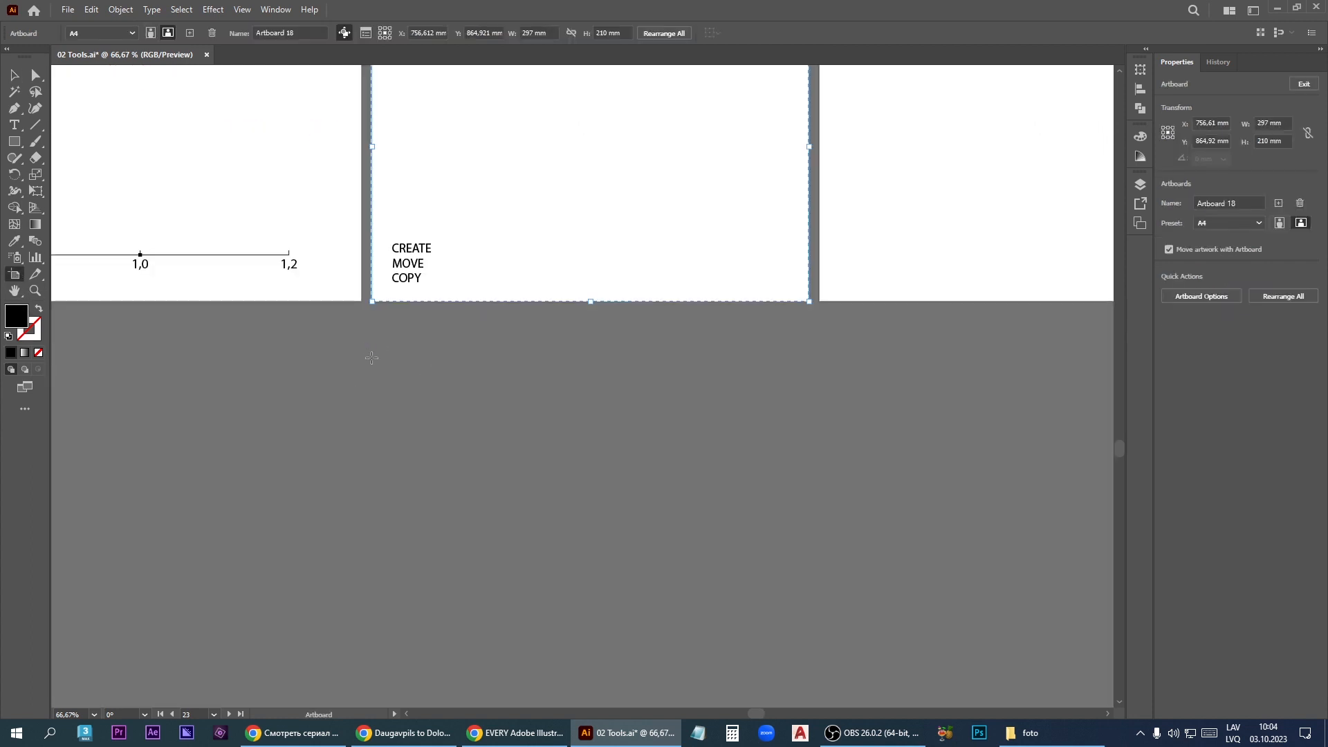
drag(372, 356, 663, 561)
drag(710, 403, 852, 562)
- Move the two new artboards apart and place two copies of the smaller one between them
drag(786, 510, 988, 502)
drag(525, 504, 348, 517)
drag(975, 518, 803, 541)
drag(820, 547, 635, 592)
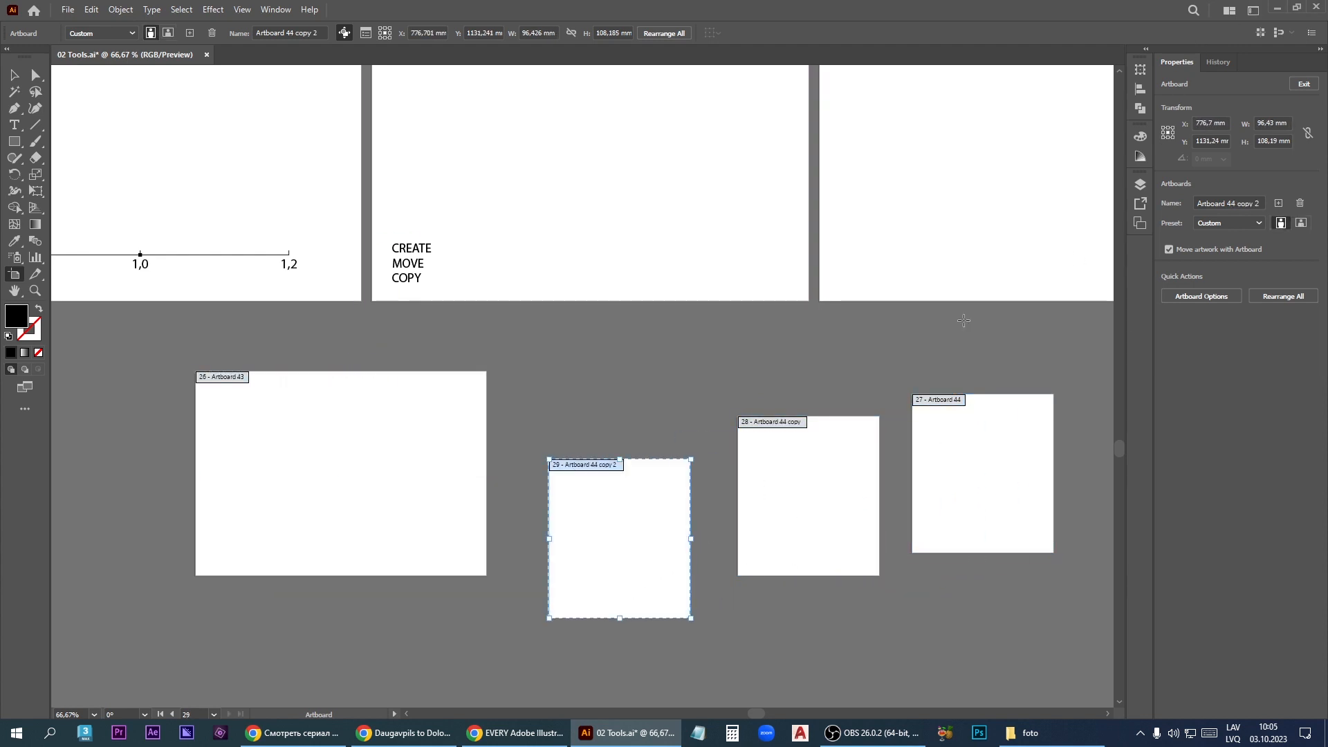
- Set the X position of the second artboard copy to 800 mm
click(1211, 126)
double_click(1215, 123)
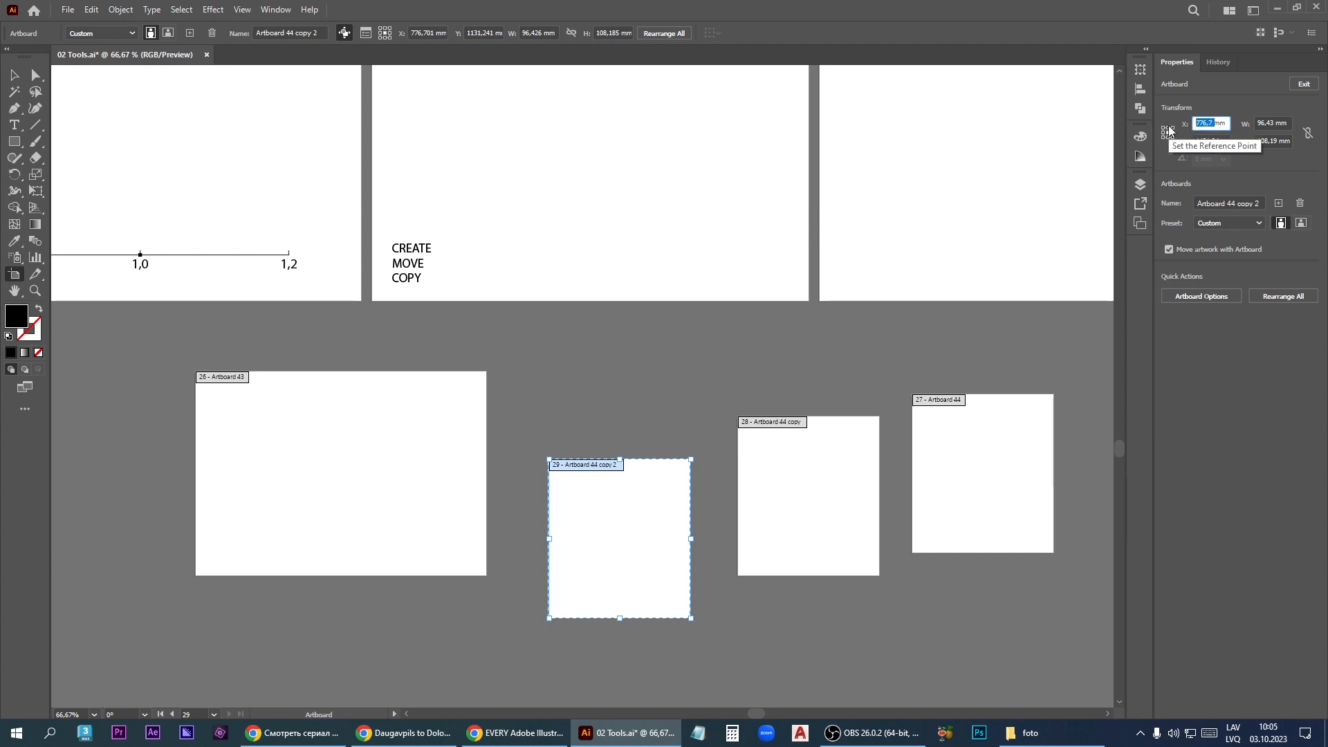
text(800)
key(Return)
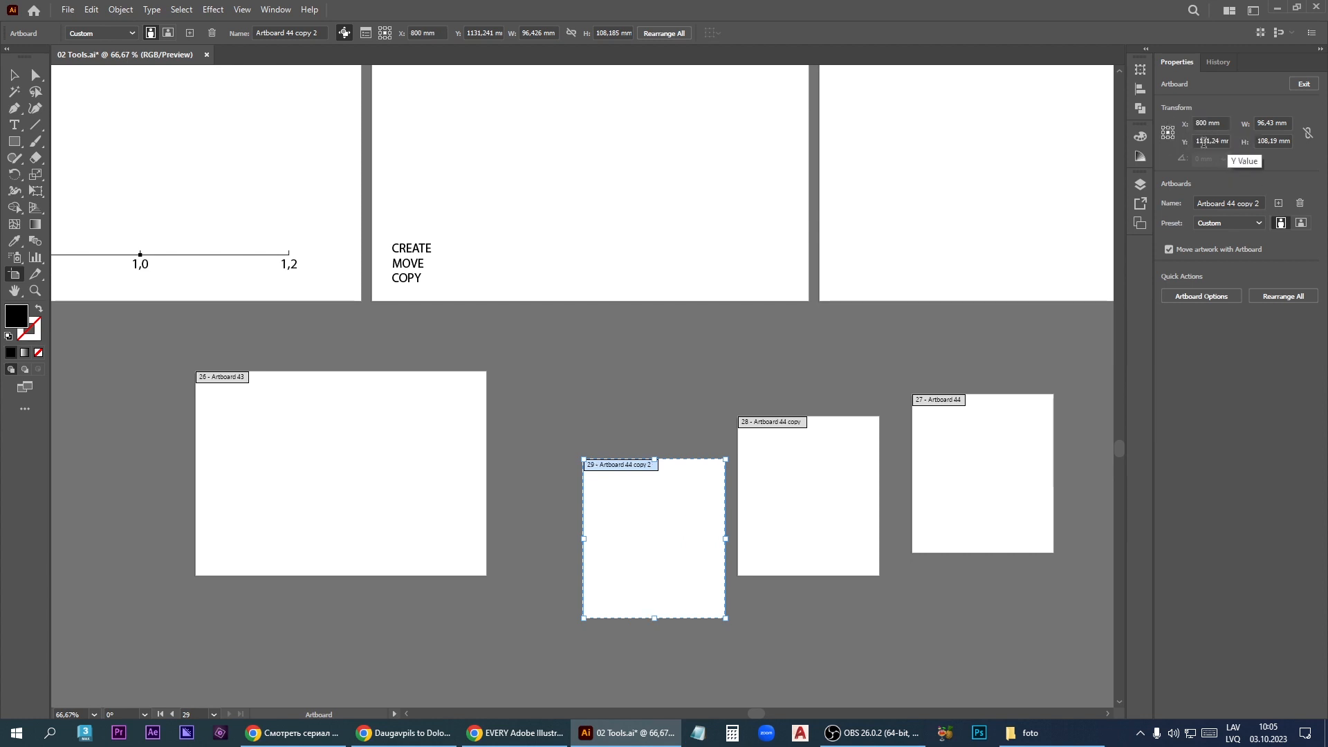
- Set the second artboard copy's width and height to 100 mm each
double_click(1275, 124)
text(1)
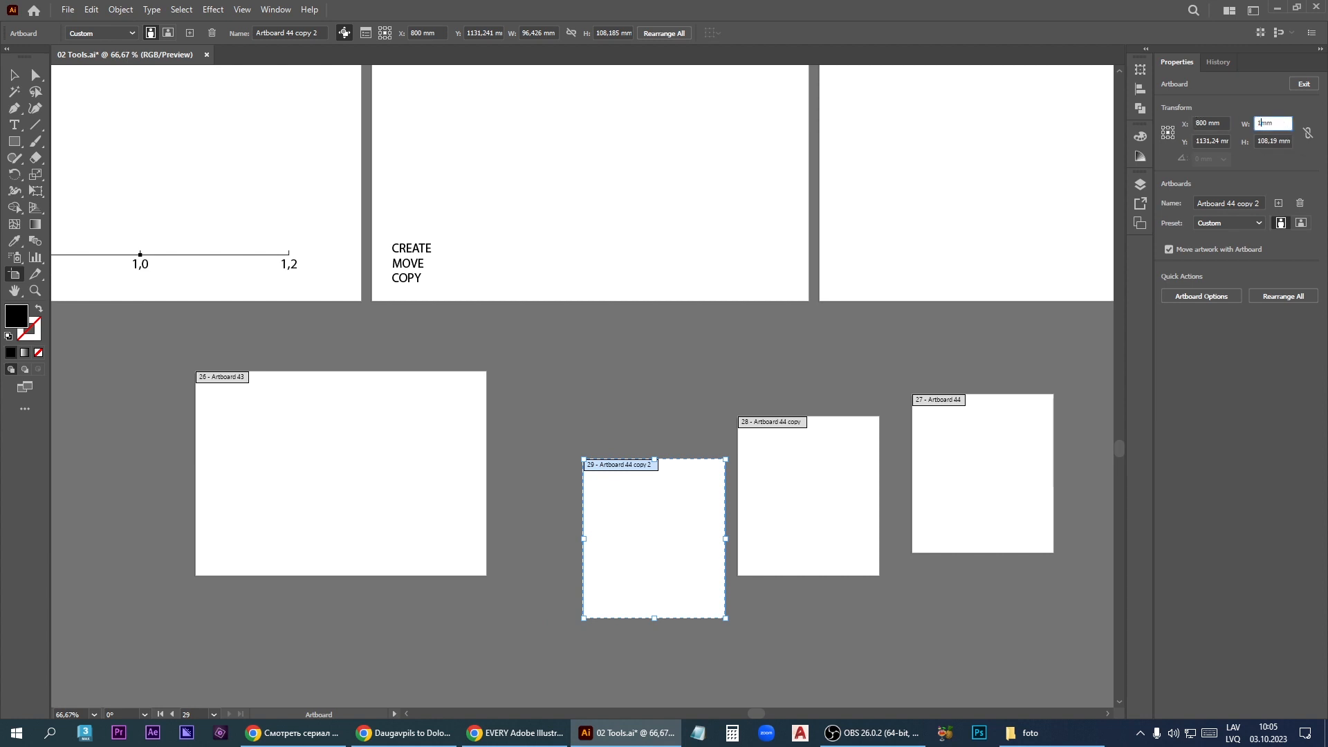
text(00)
key(Tab)
text(1)
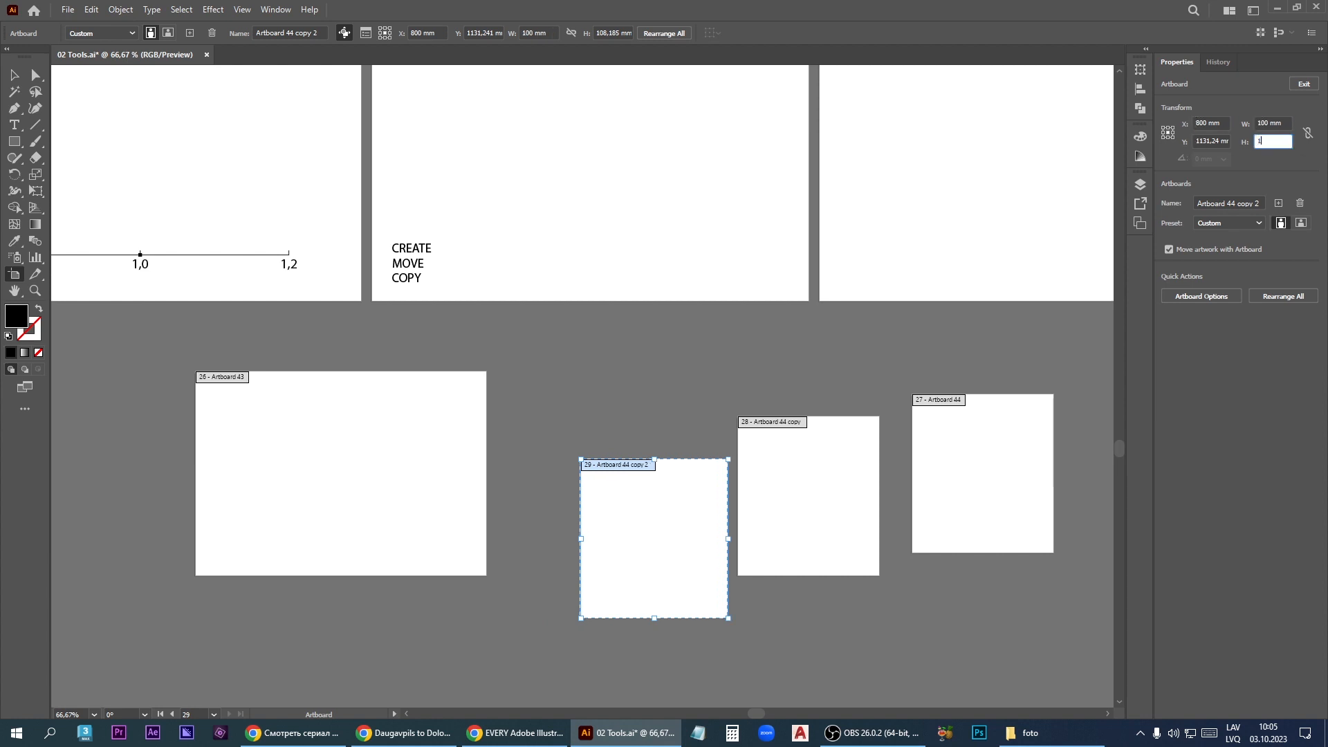
text(00)
key(Return)
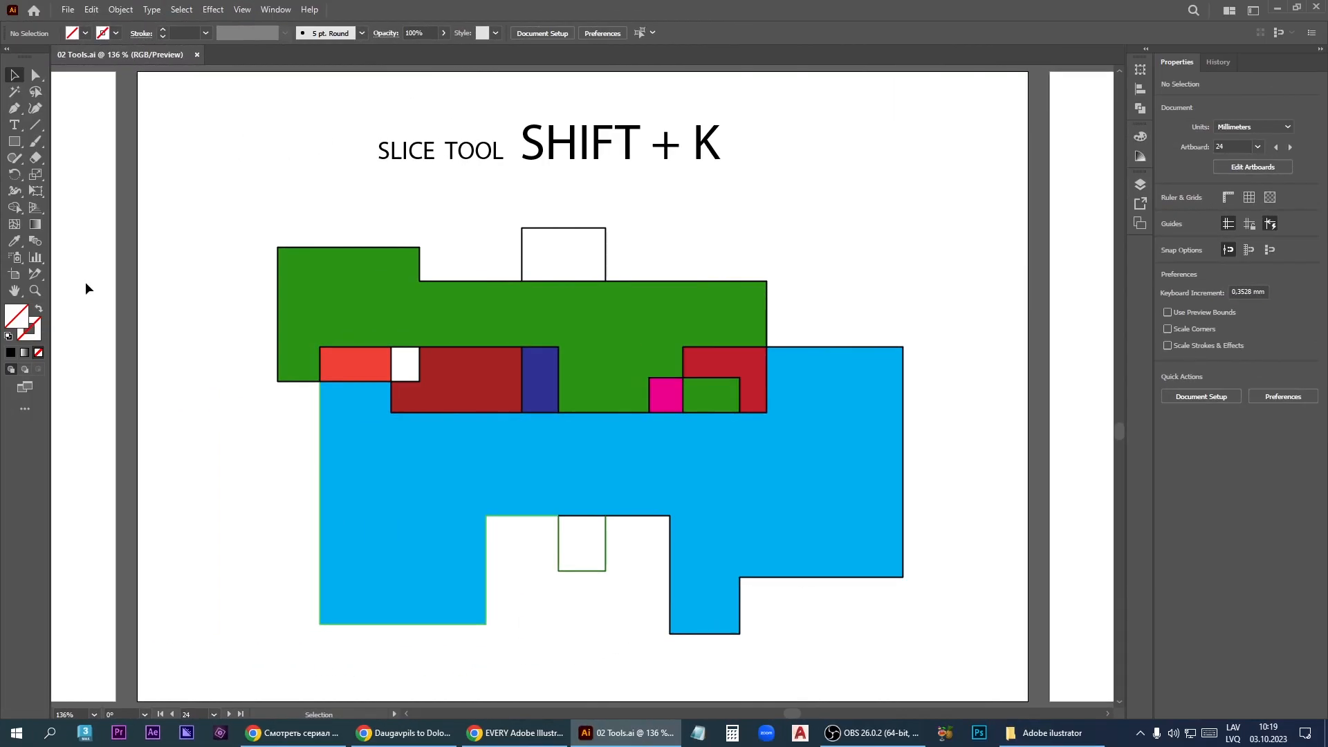
- Draw a slice about 105 × 105 mm over the middle of the coloured shapes with the Slice tool
click(42, 280)
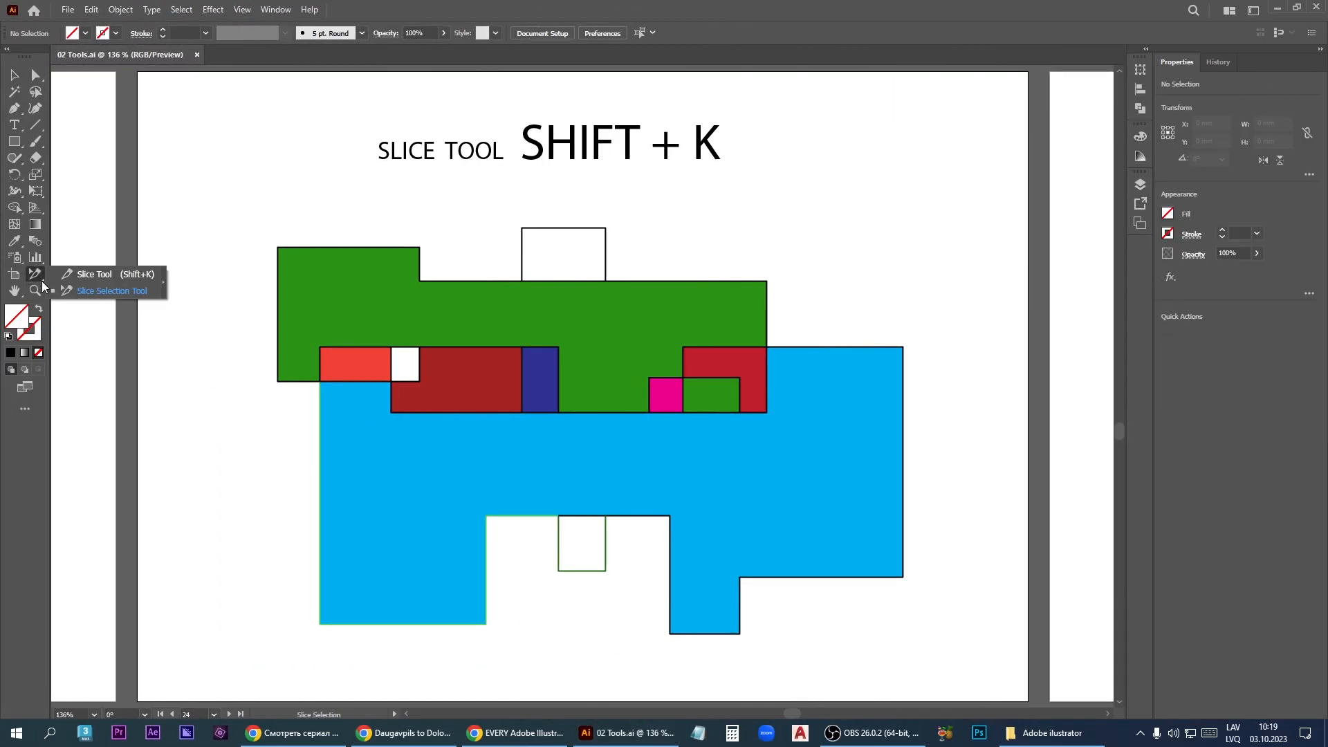
click(139, 275)
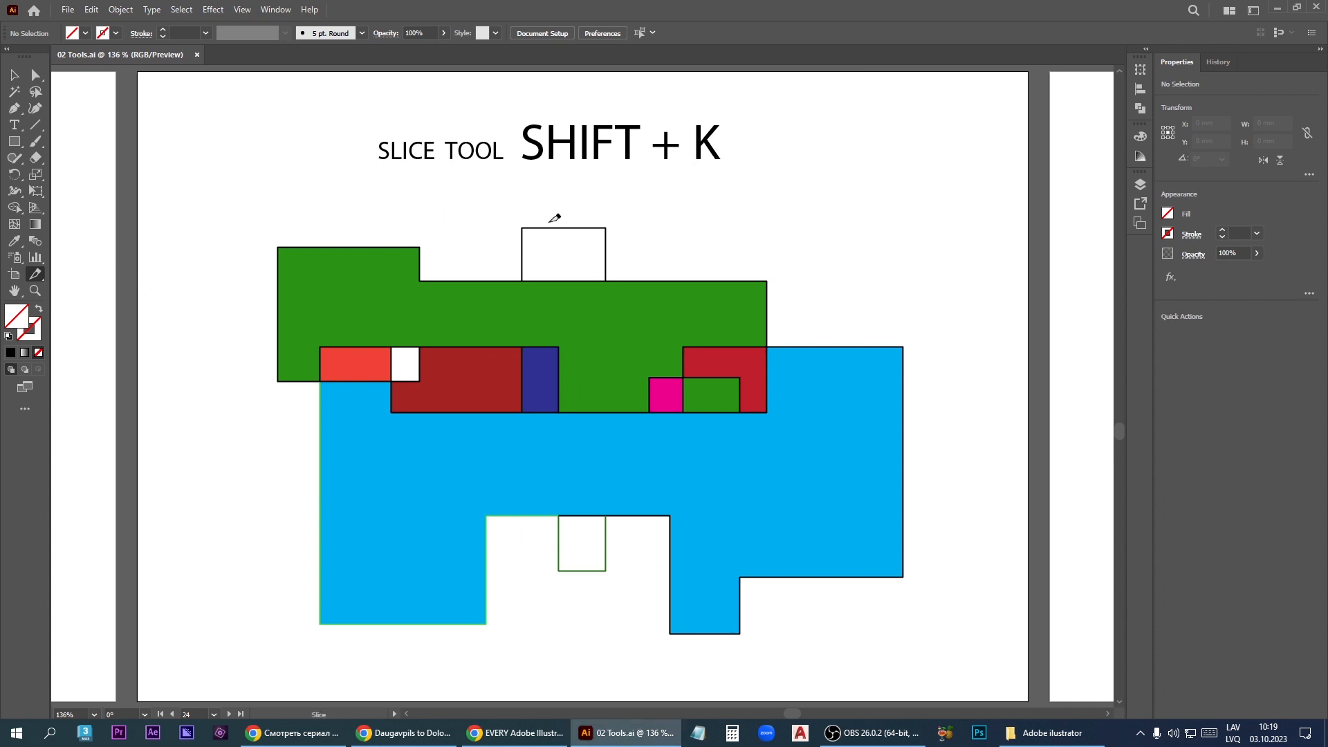
drag(406, 236, 722, 552)
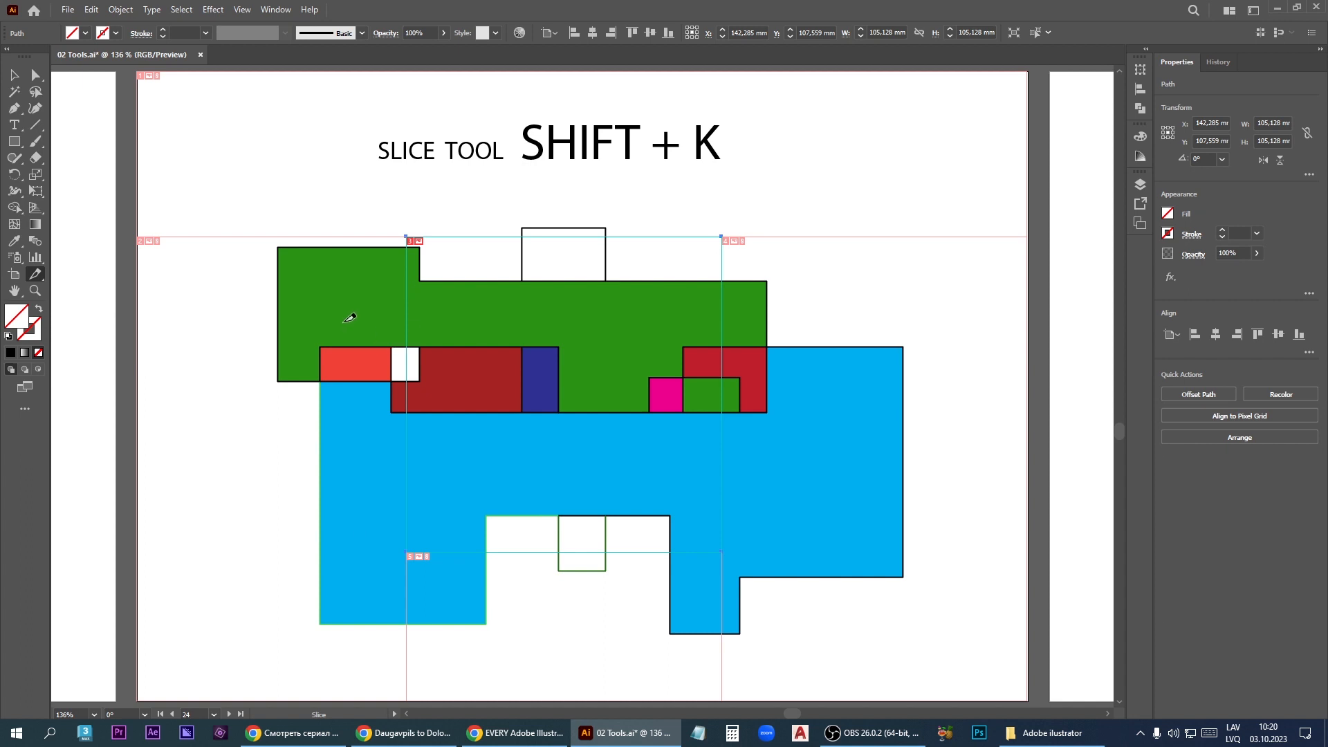
- Open the artwork in Save for Web and select its slices one after another, ending with the one covering the artwork's left side
click(69, 11)
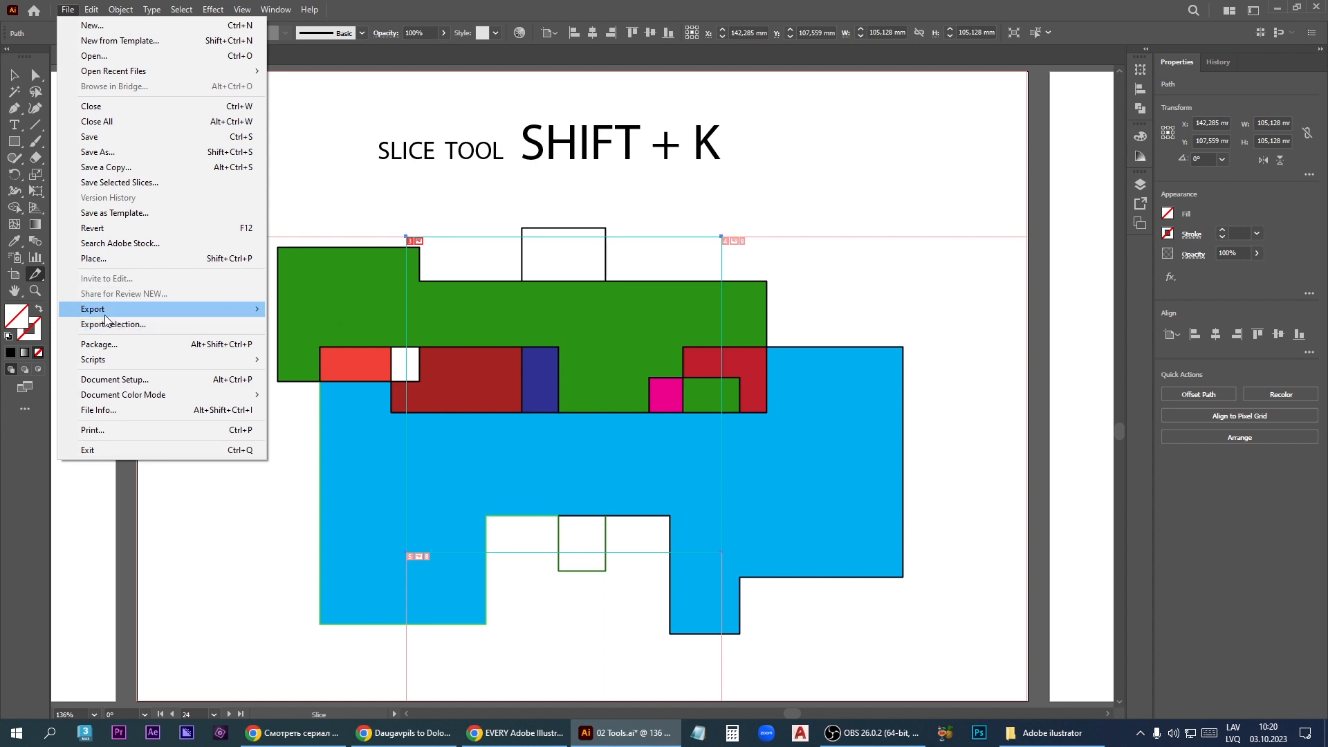
mouse_move(106, 320)
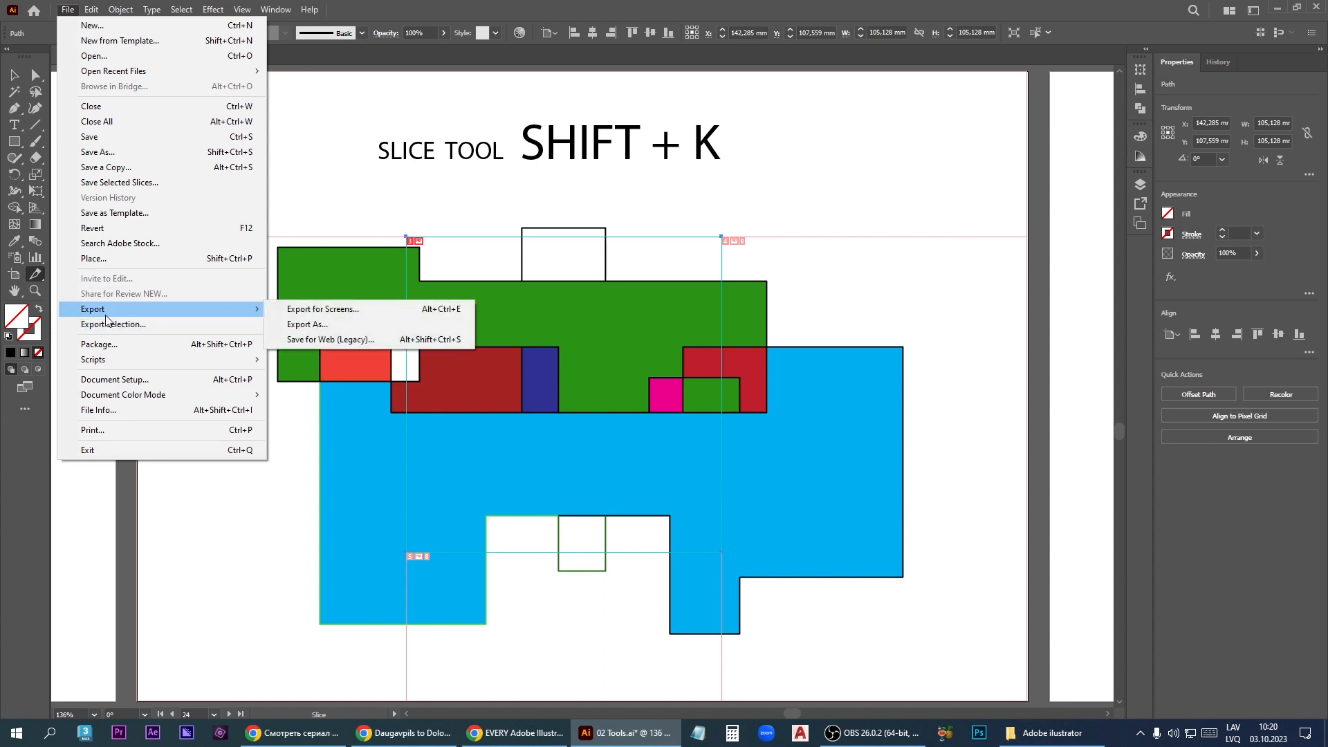
click(344, 340)
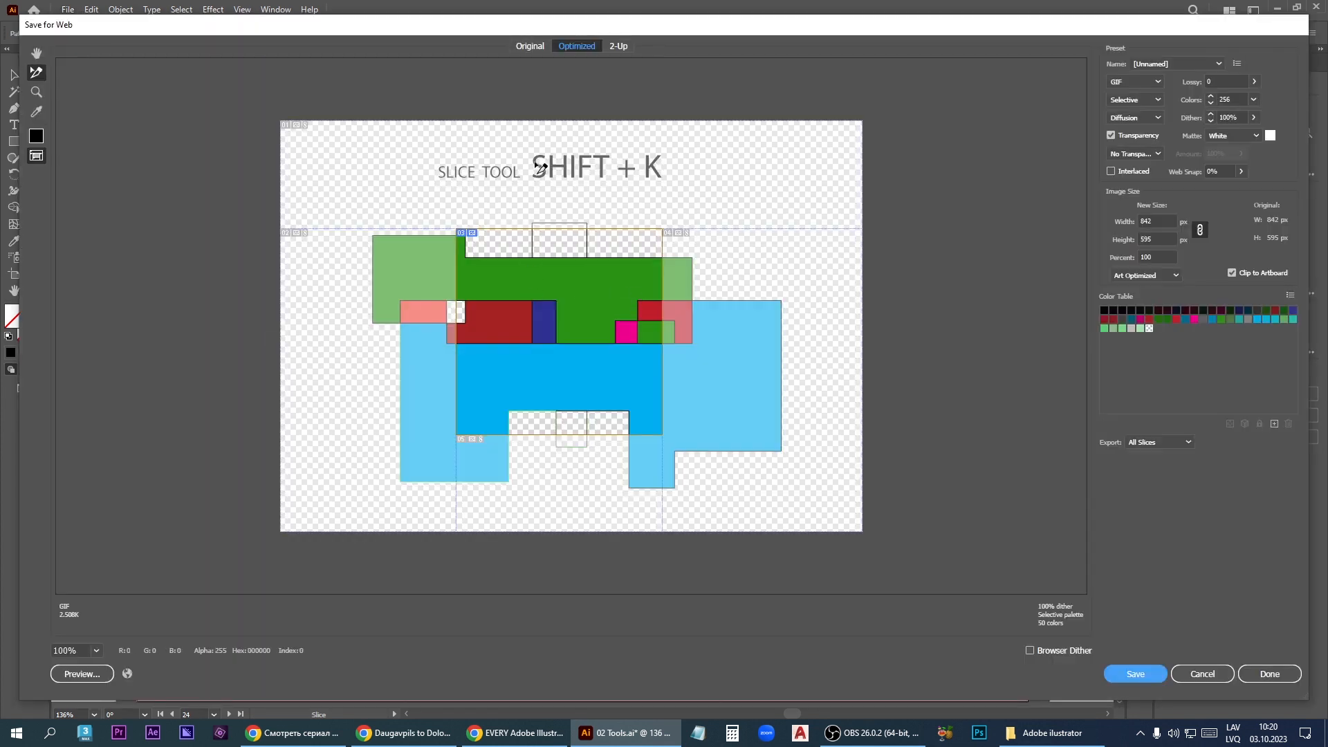
click(701, 277)
click(576, 299)
click(559, 480)
click(384, 411)
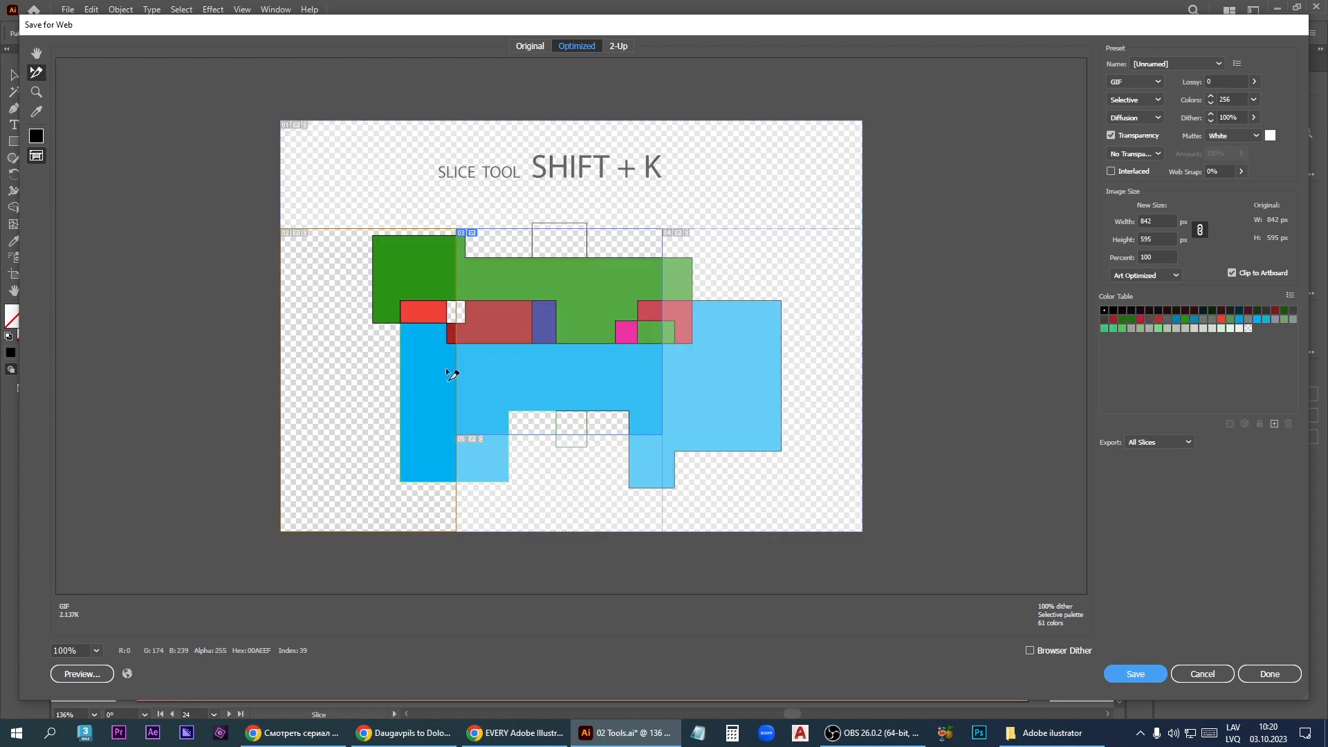
- Try JPEG as the export format for the selected slice, and leave the web export without saving
click(1157, 80)
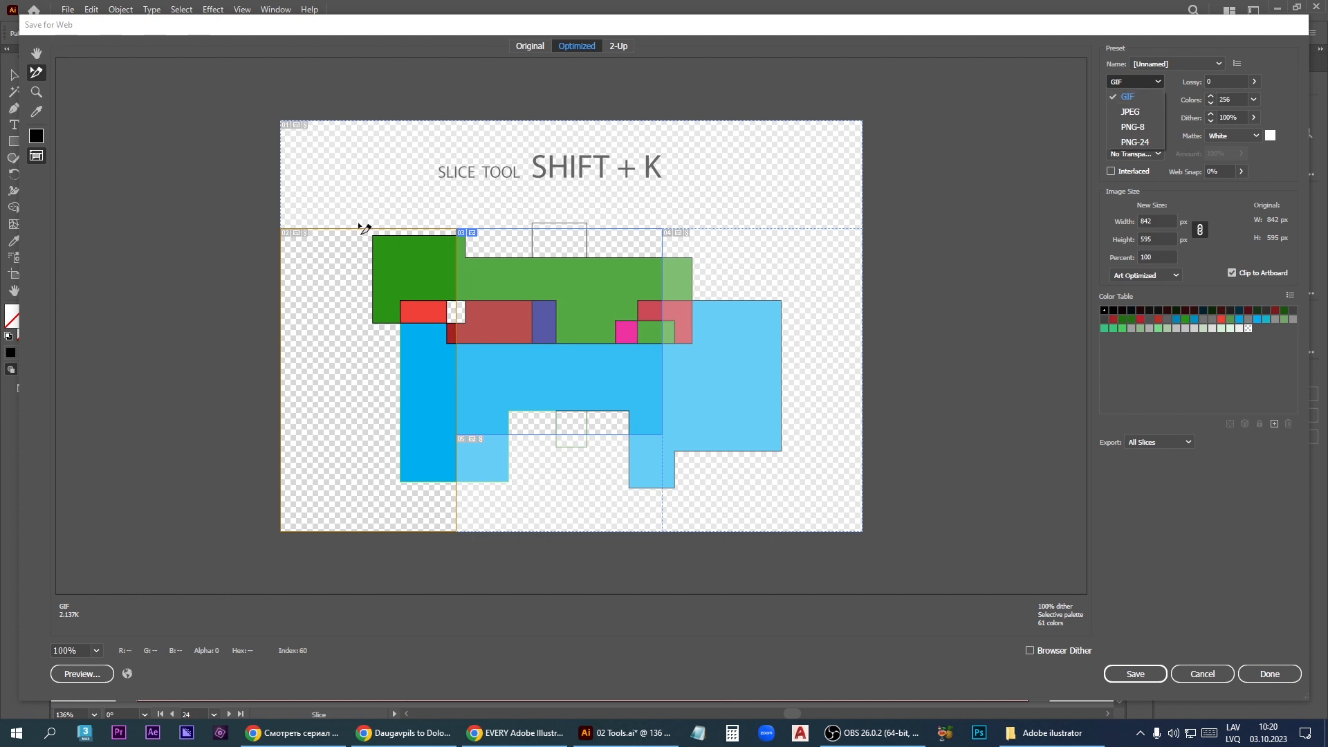
click(1130, 112)
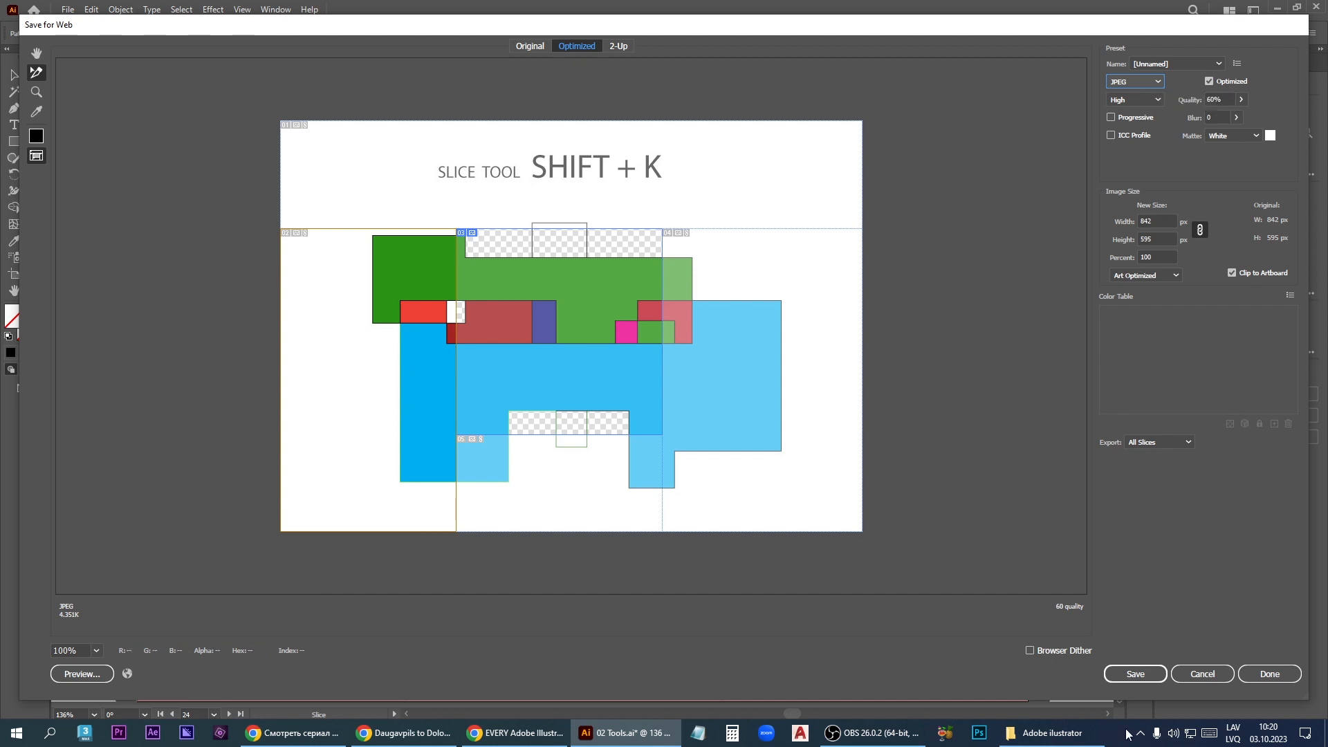
click(1210, 679)
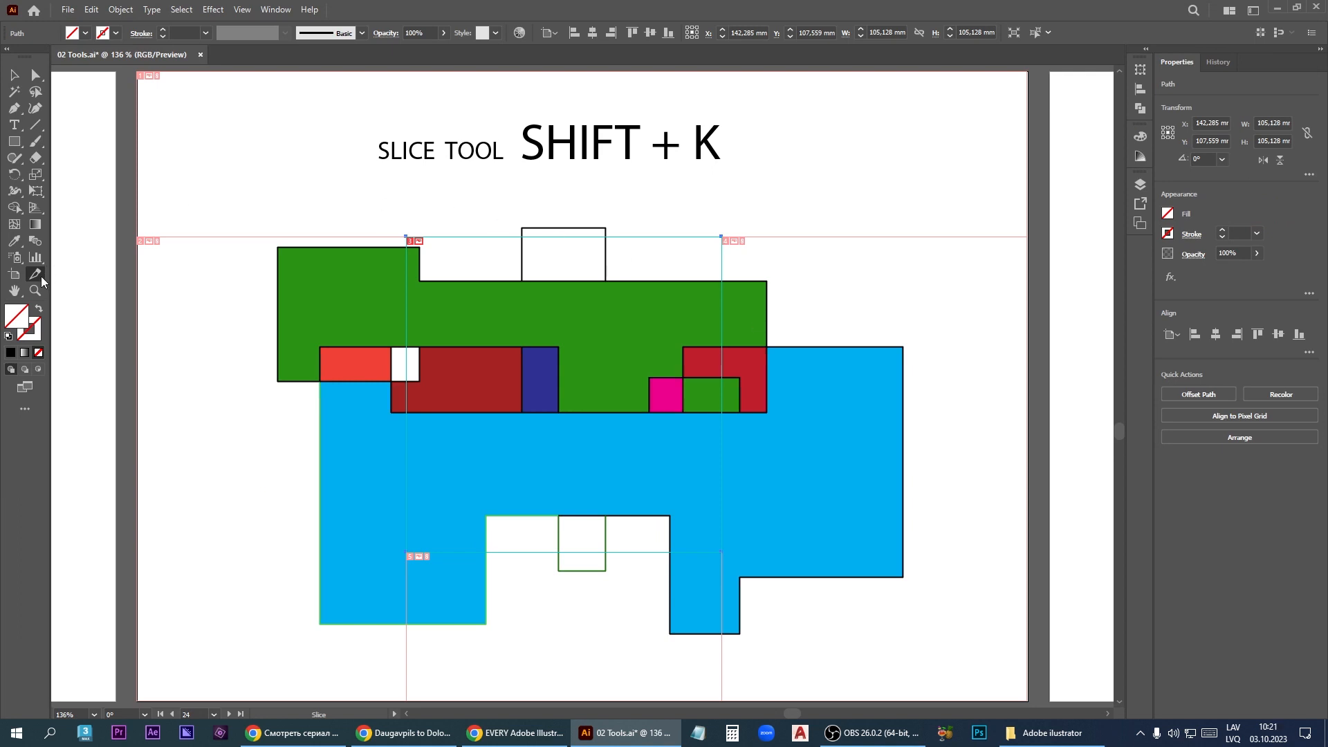
- Resize the slice to about 106 × 63.5 mm by moving its edges with the Slice Selection tool
click(41, 276)
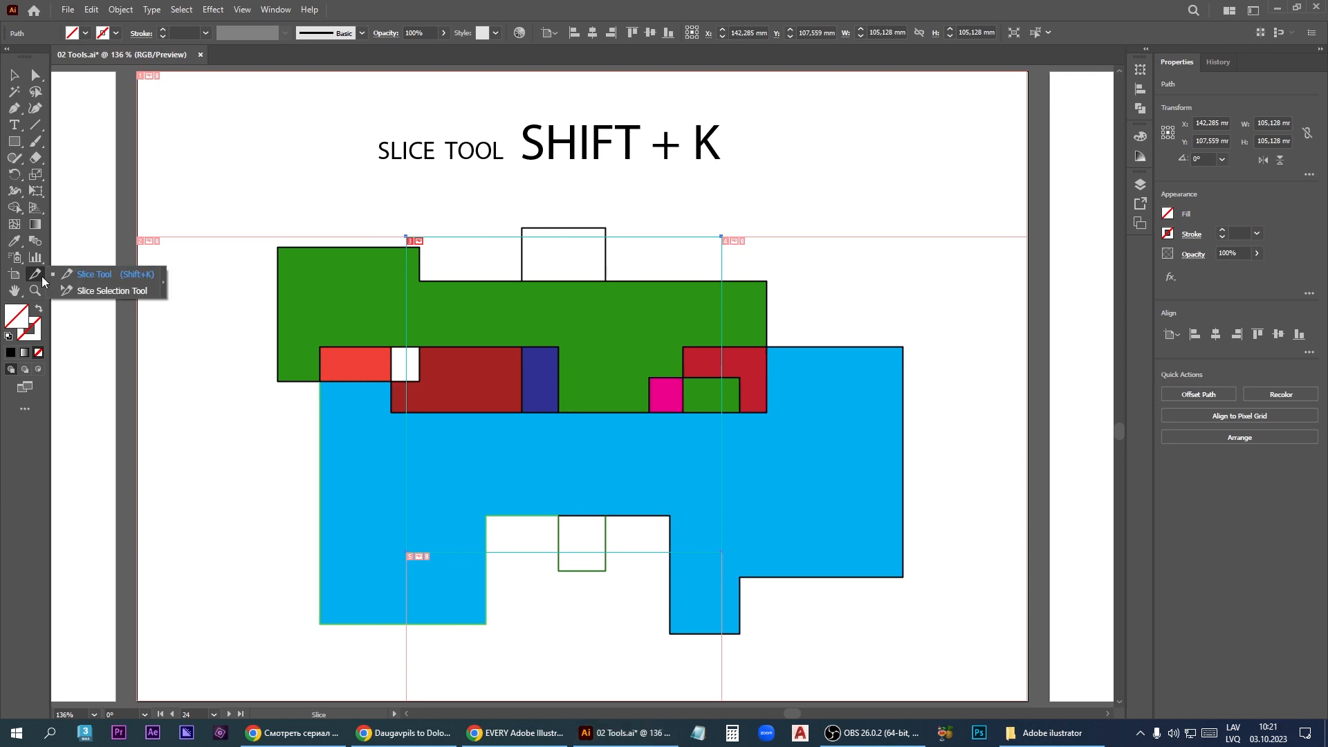
click(118, 289)
drag(565, 237, 552, 296)
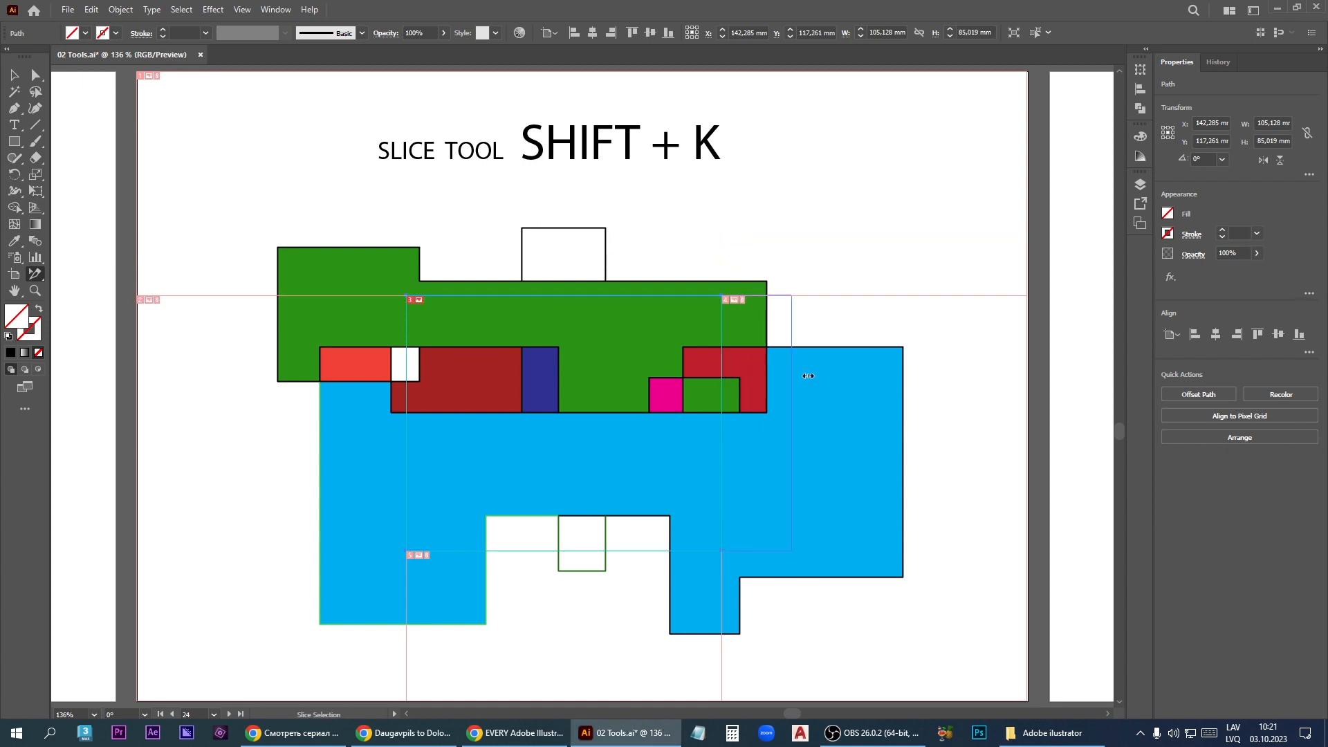
drag(808, 375, 825, 376)
drag(633, 551, 627, 482)
drag(407, 452, 311, 442)
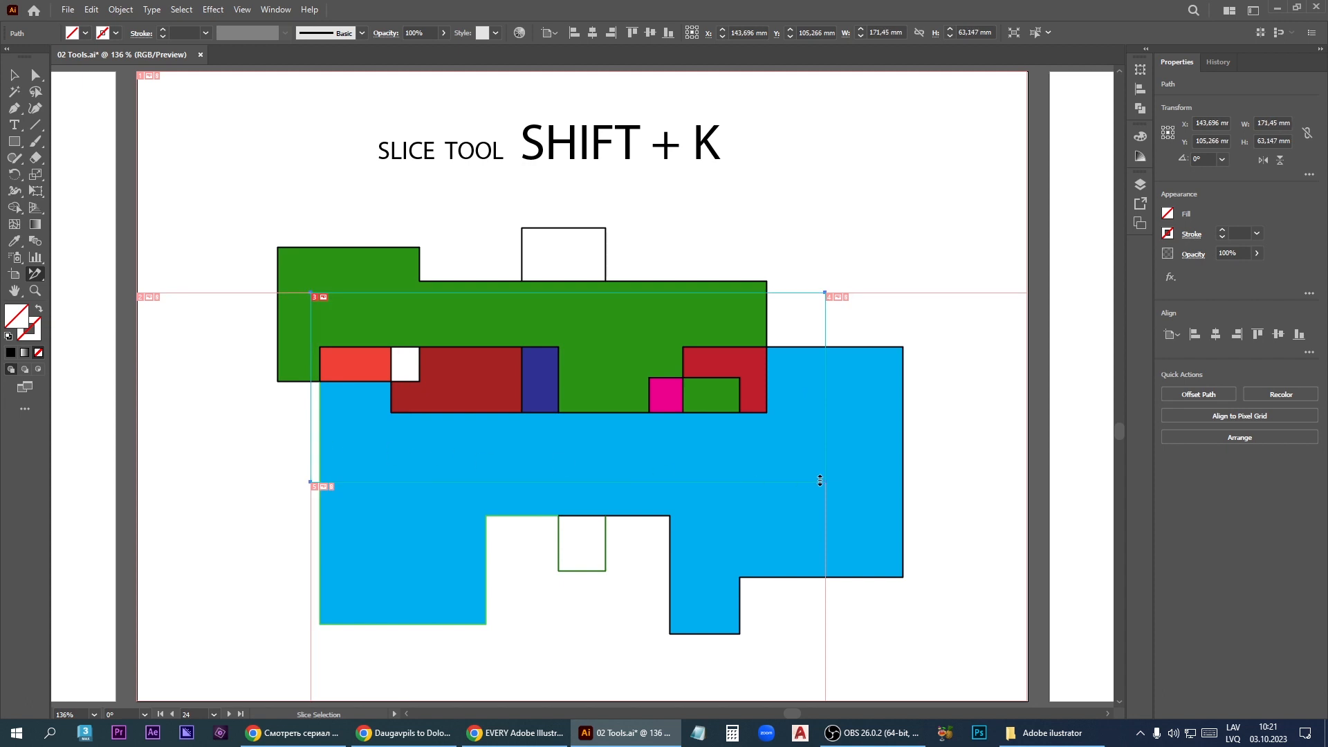
drag(826, 459, 629, 442)
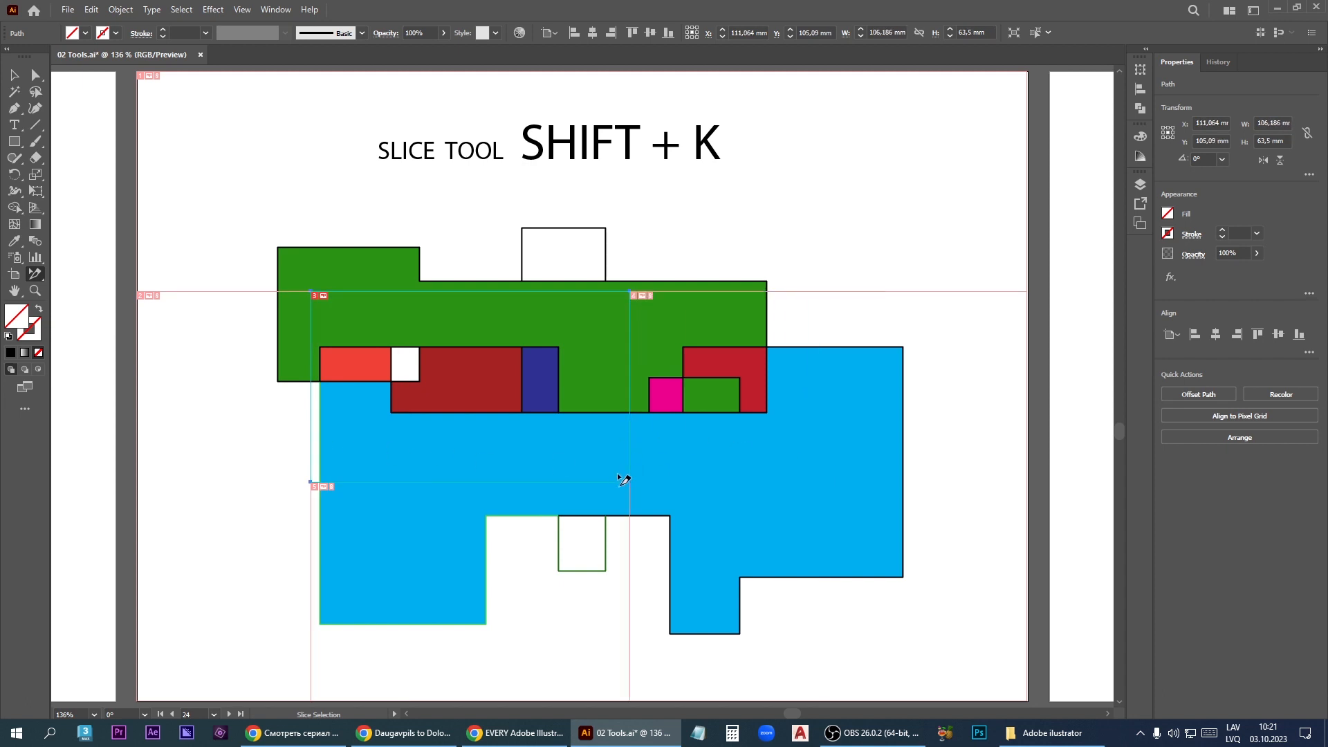
- Move the slice over the upper-left shapes, and from there across to the right part of the artwork
drag(541, 436, 477, 373)
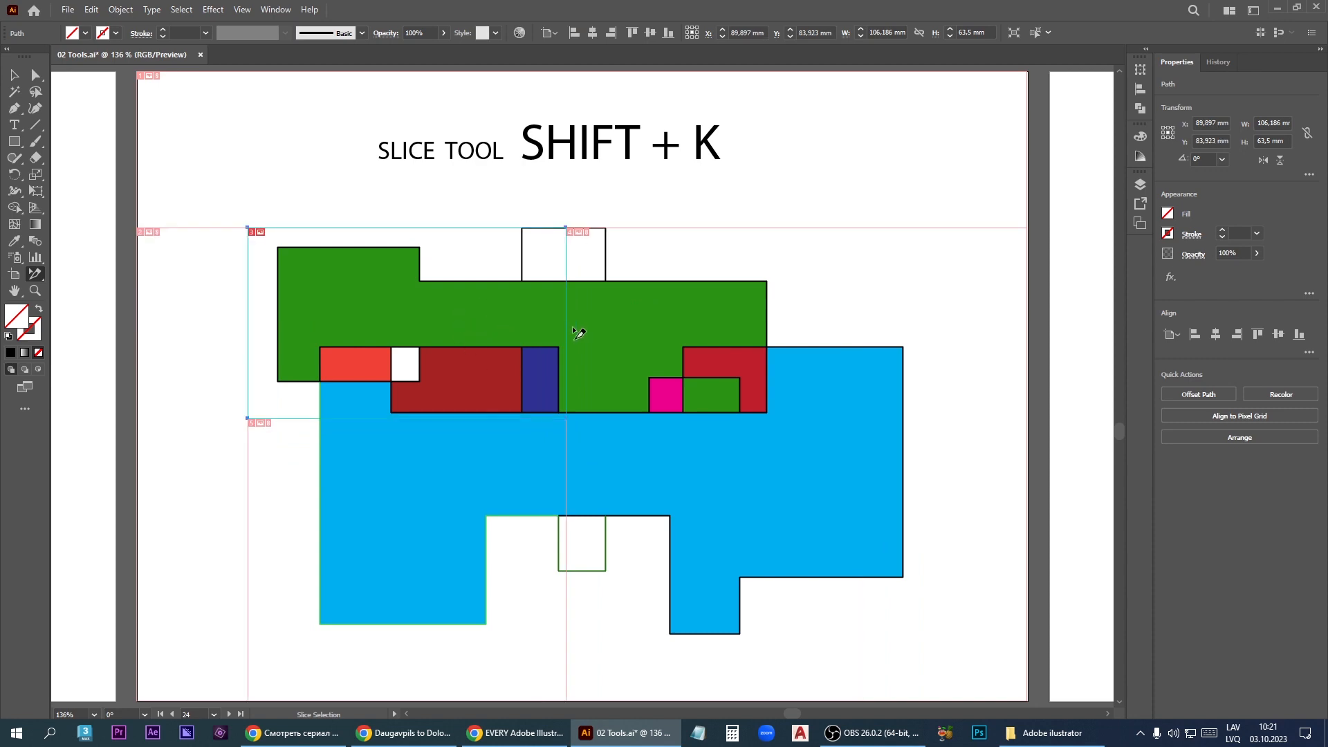
drag(445, 305, 706, 325)
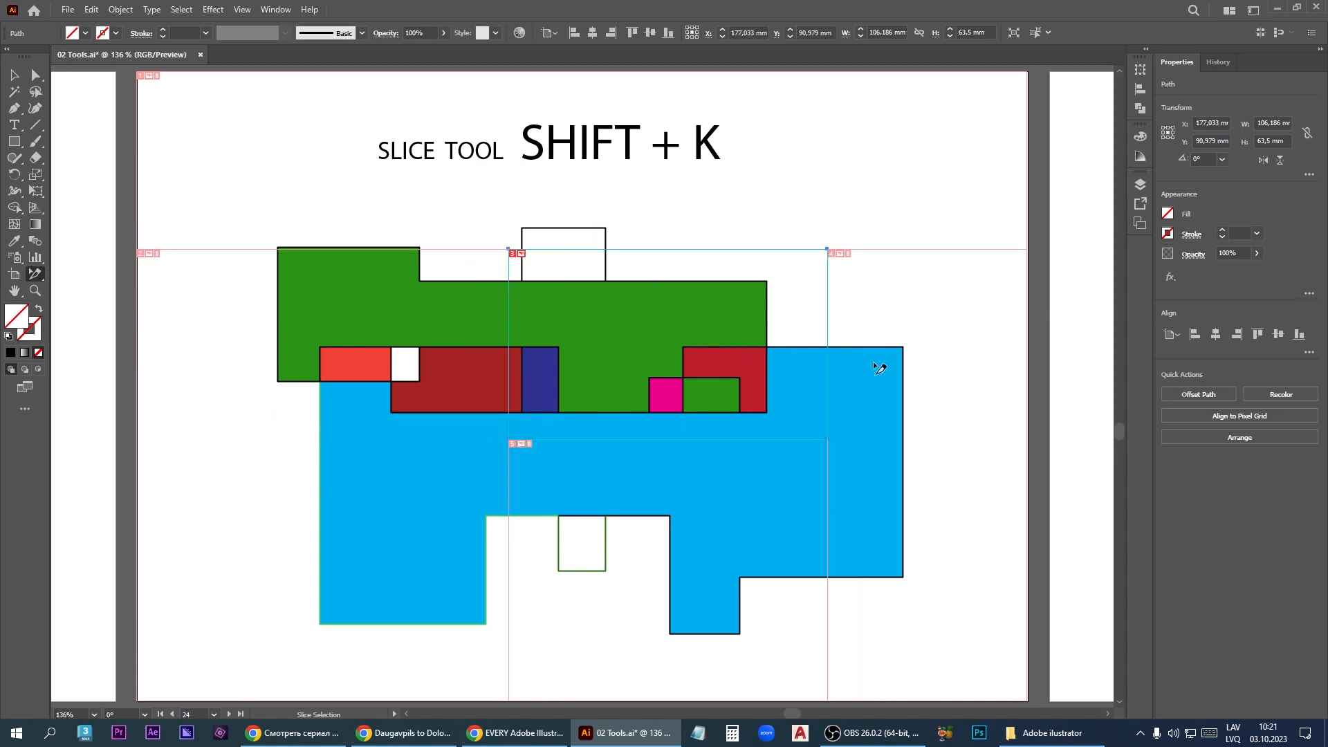
drag(876, 349, 793, 407)
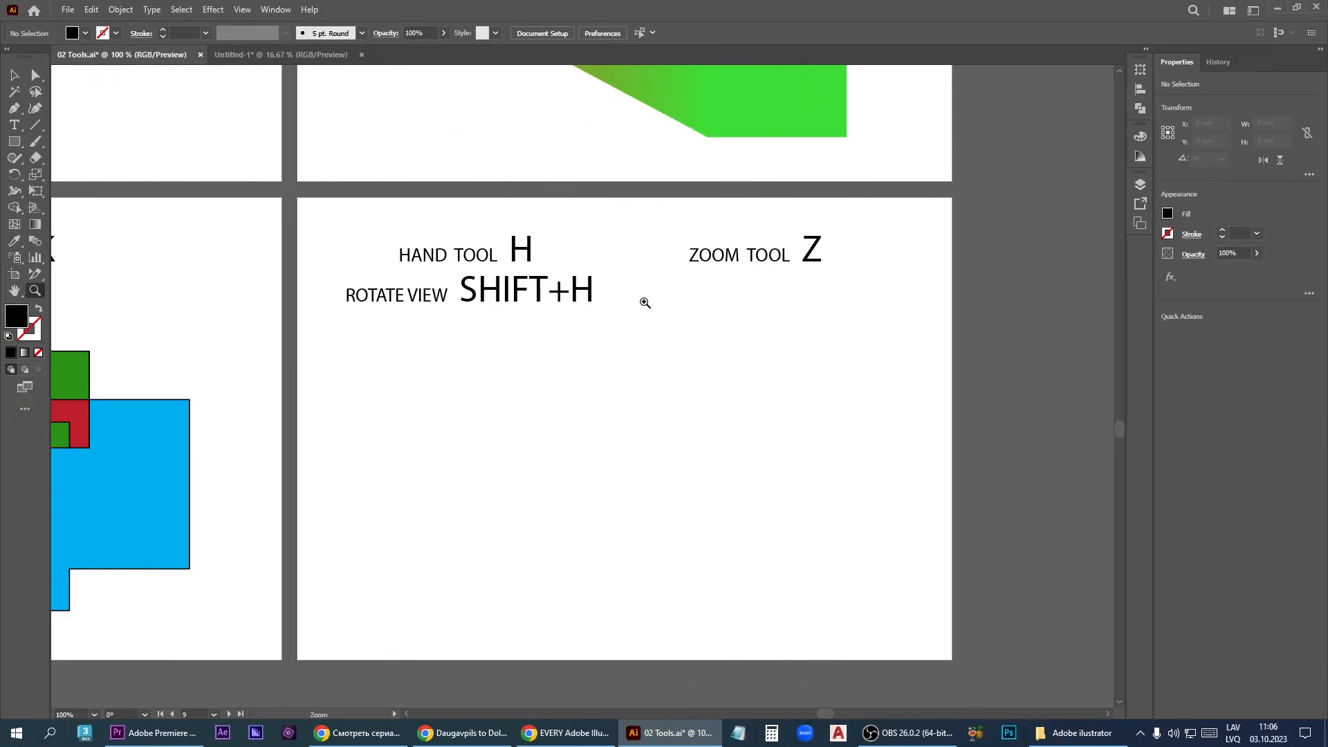
- Pan the canvas with the Hand tool over to the Slice tool artboard and back
click(20, 295)
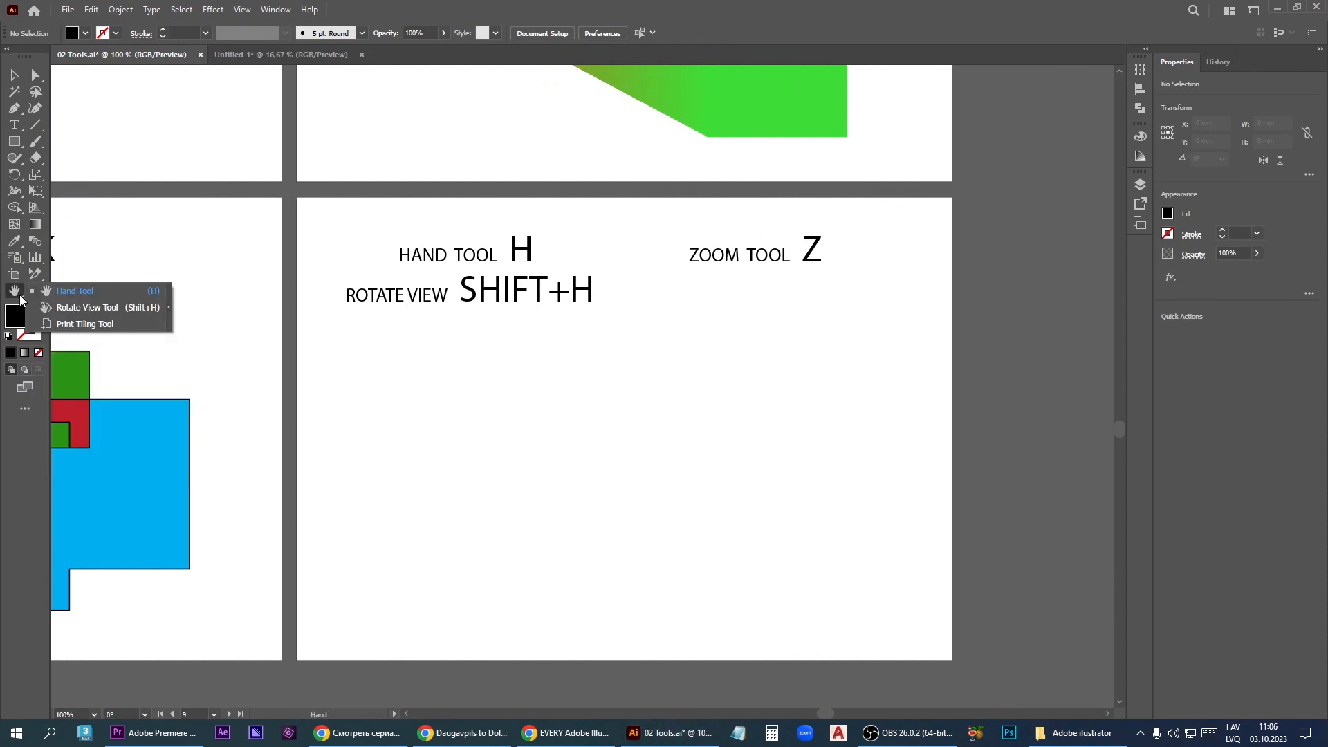
click(82, 293)
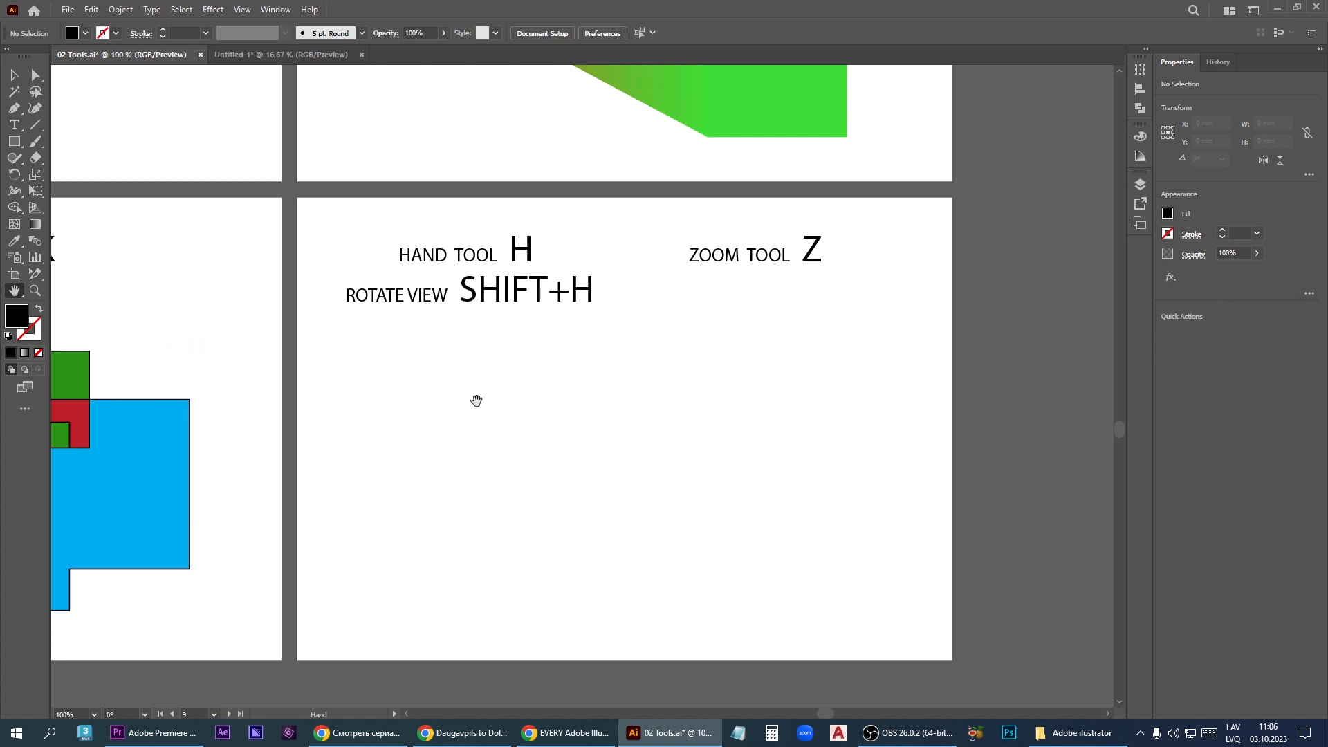
drag(477, 396, 863, 463)
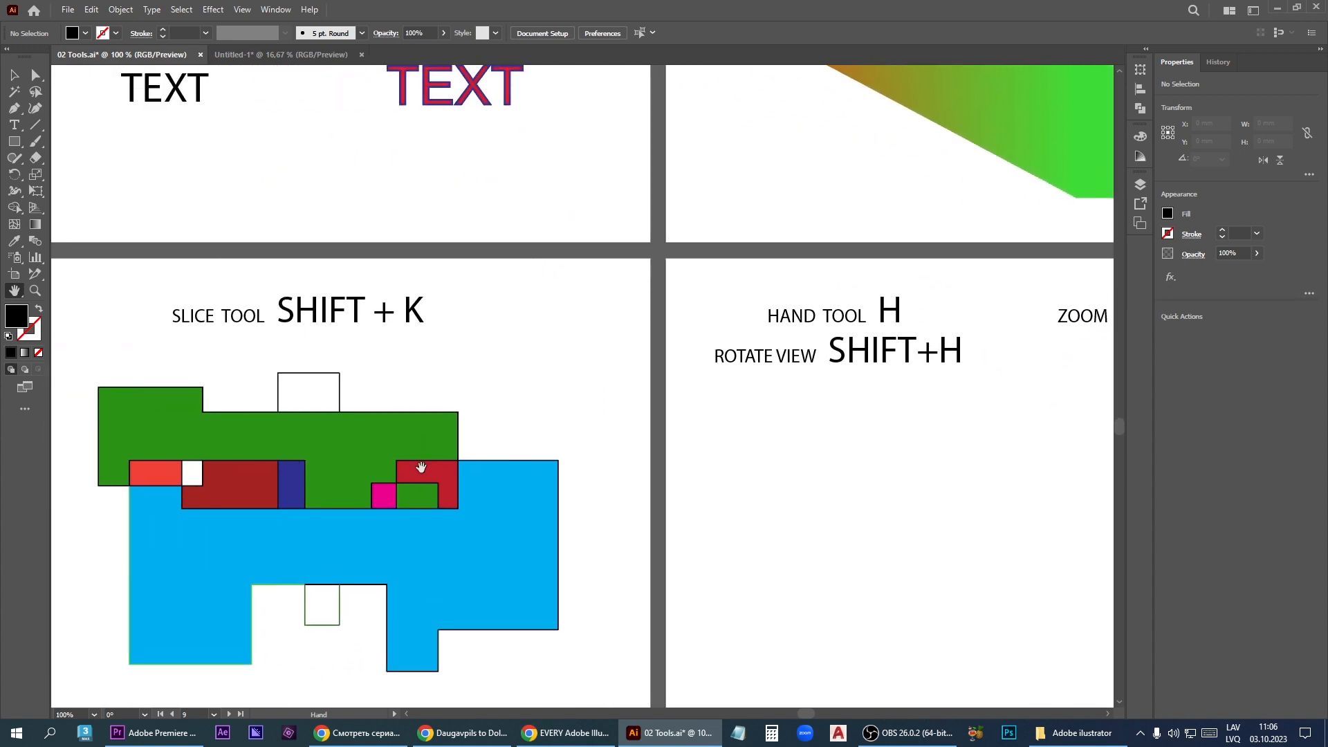
drag(246, 578, 240, 471)
drag(495, 359, 317, 433)
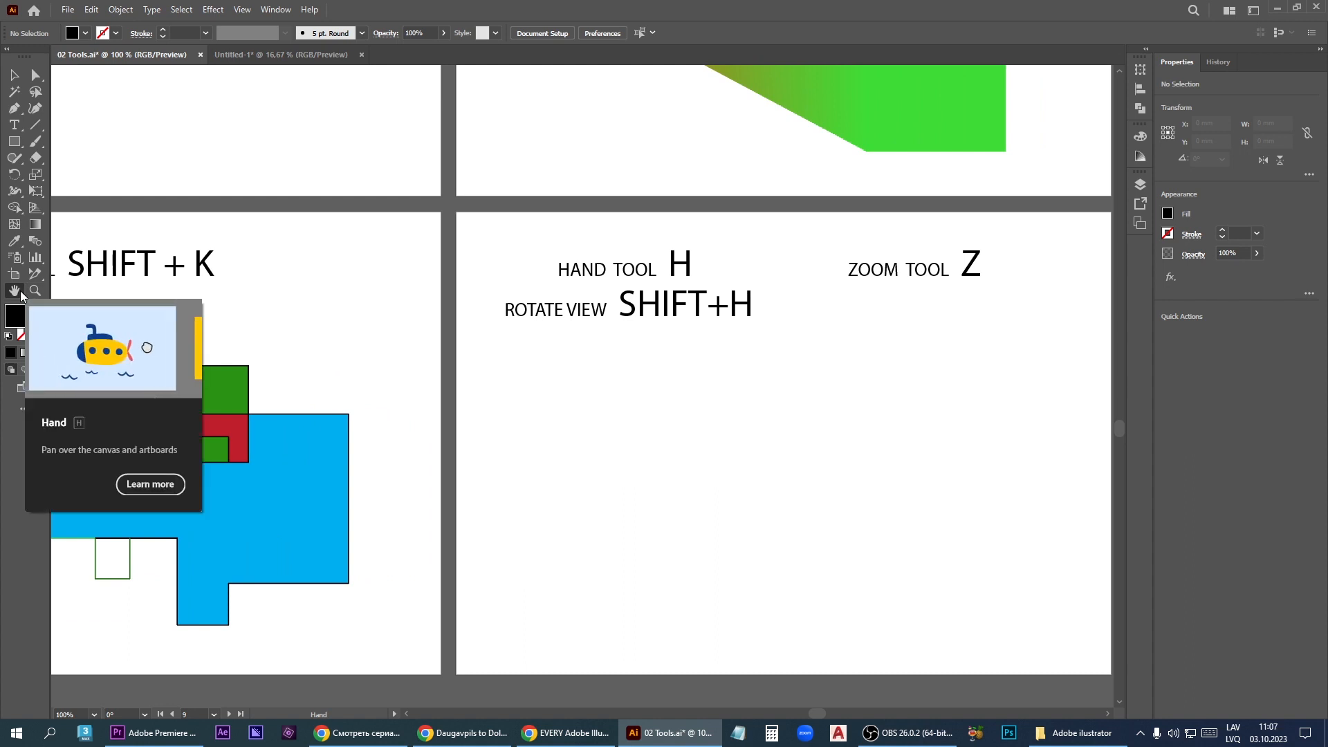
- From the Selection tool, pan around the Hand tool artboard using temporary Hand tool access
click(14, 75)
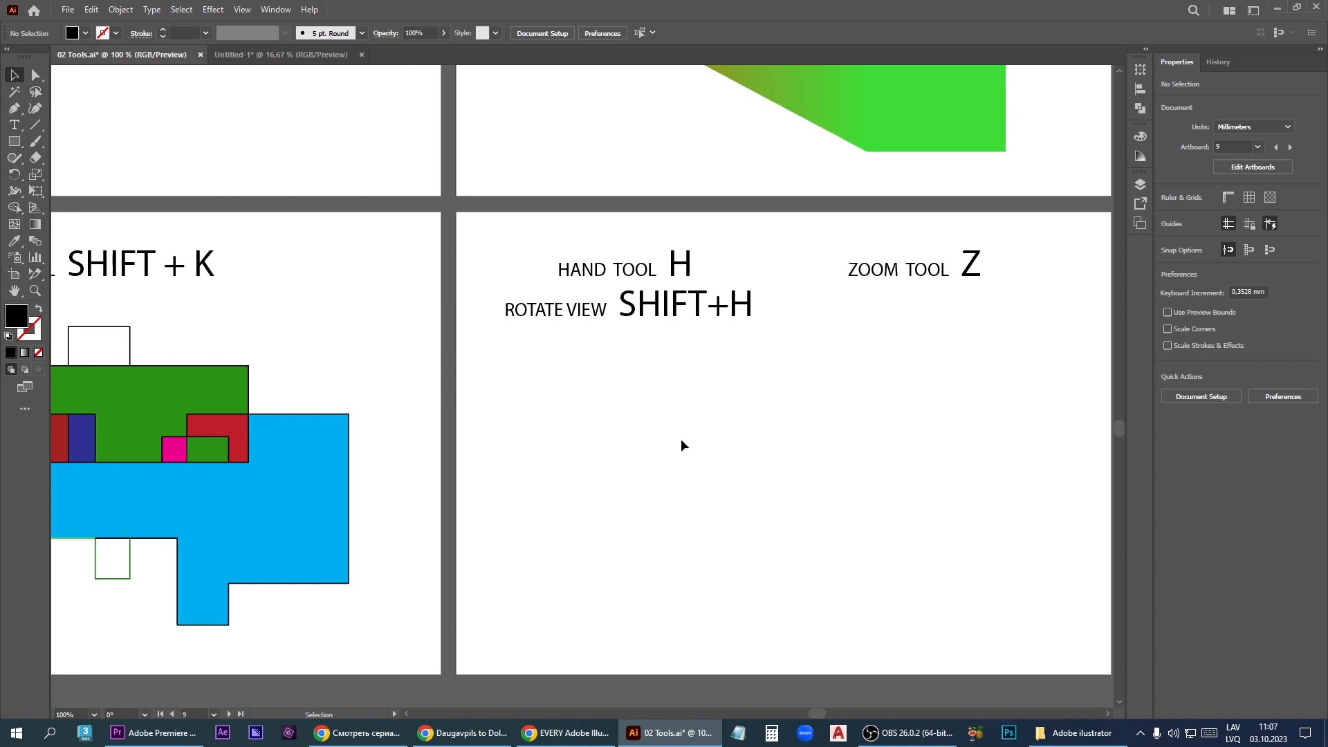
key(h)
drag(753, 410, 788, 397)
drag(372, 274, 347, 417)
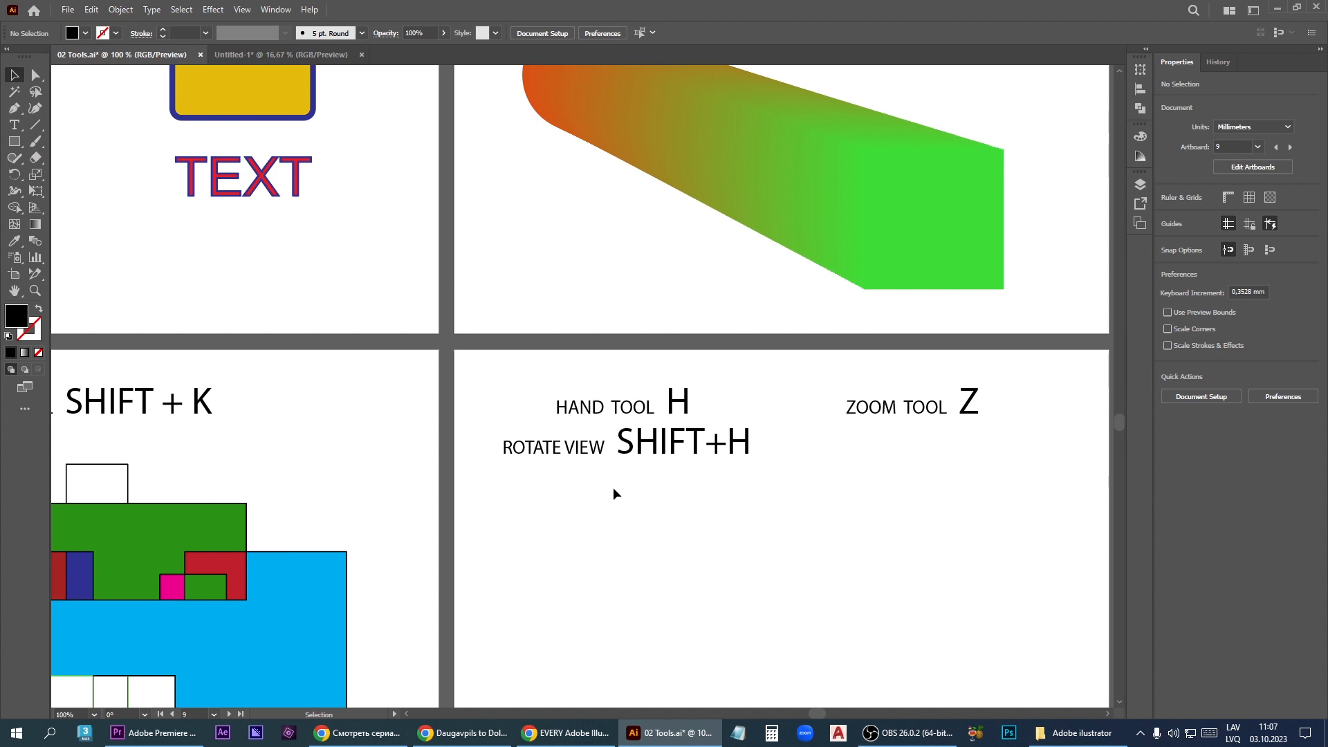
key(space)
drag(613, 487, 455, 356)
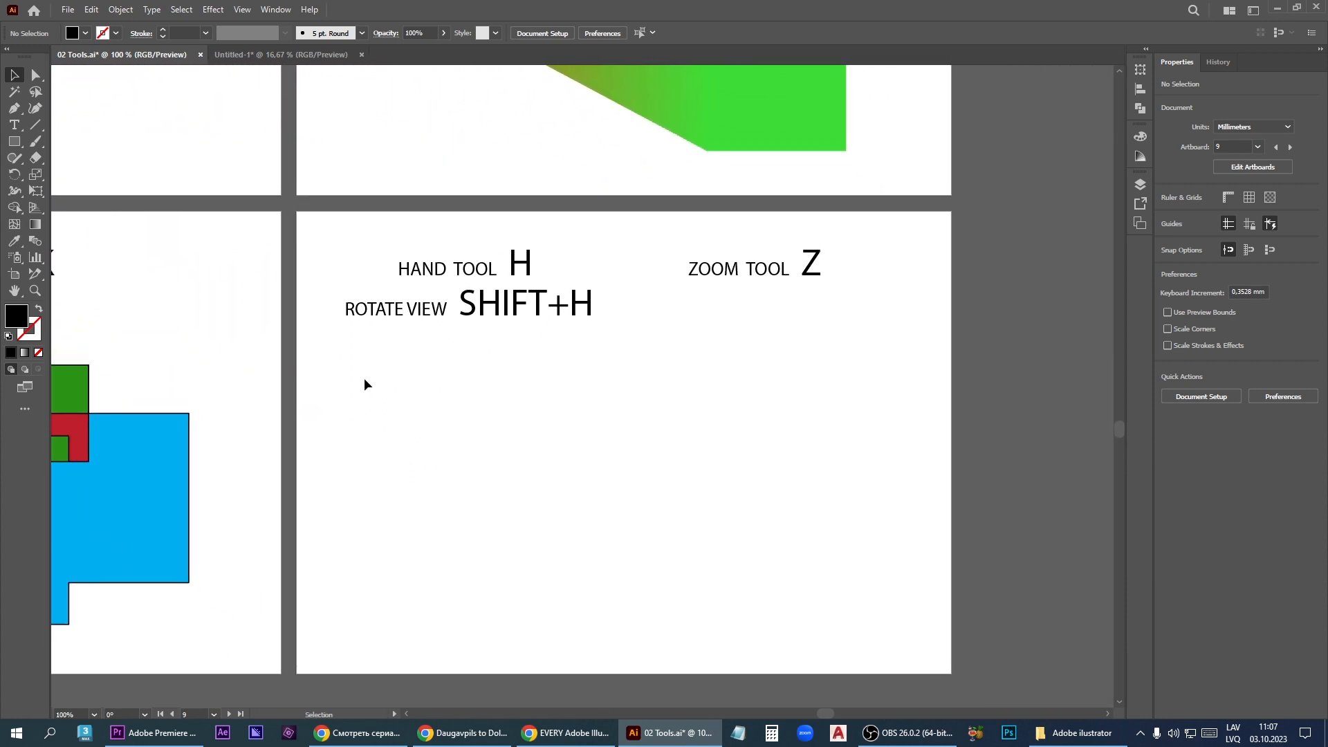
- Tilt the canvas to about -18° with the Rotate View tool, and turn it back to 0° near the Slice tool artboard
click(15, 291)
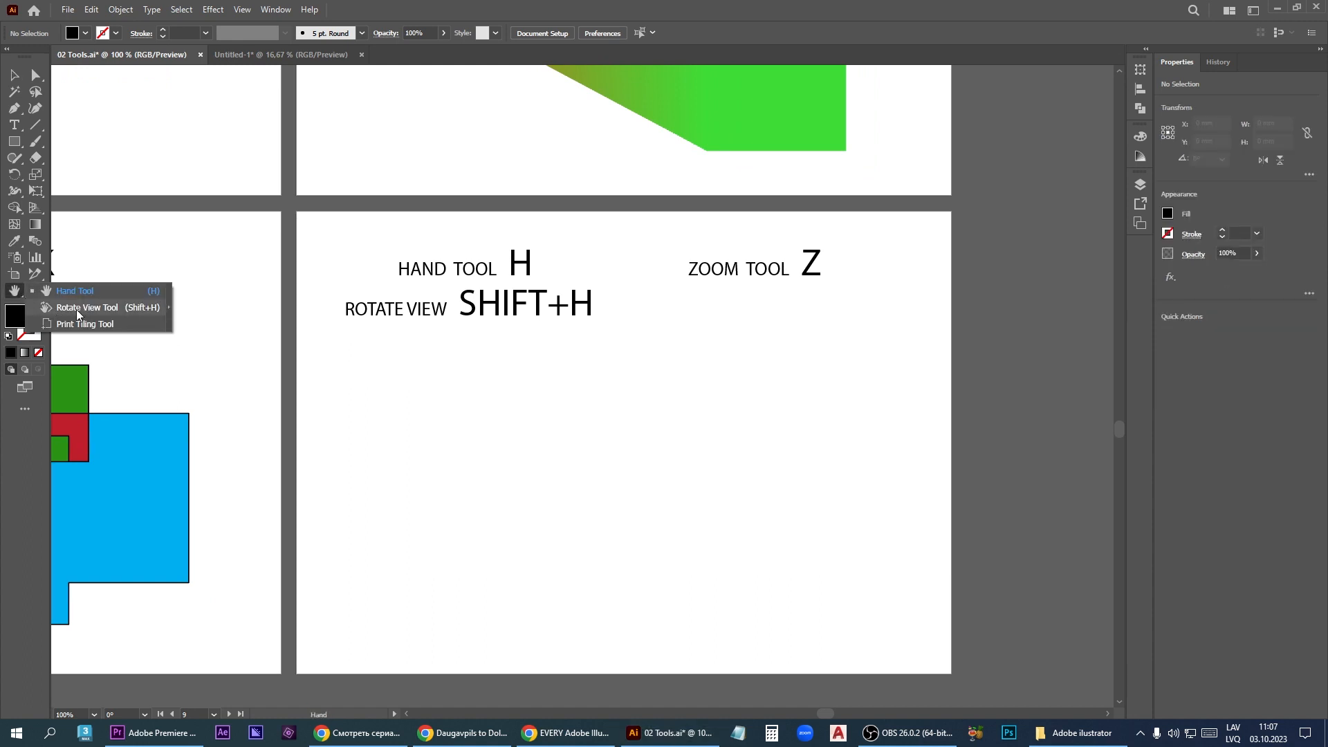
click(101, 309)
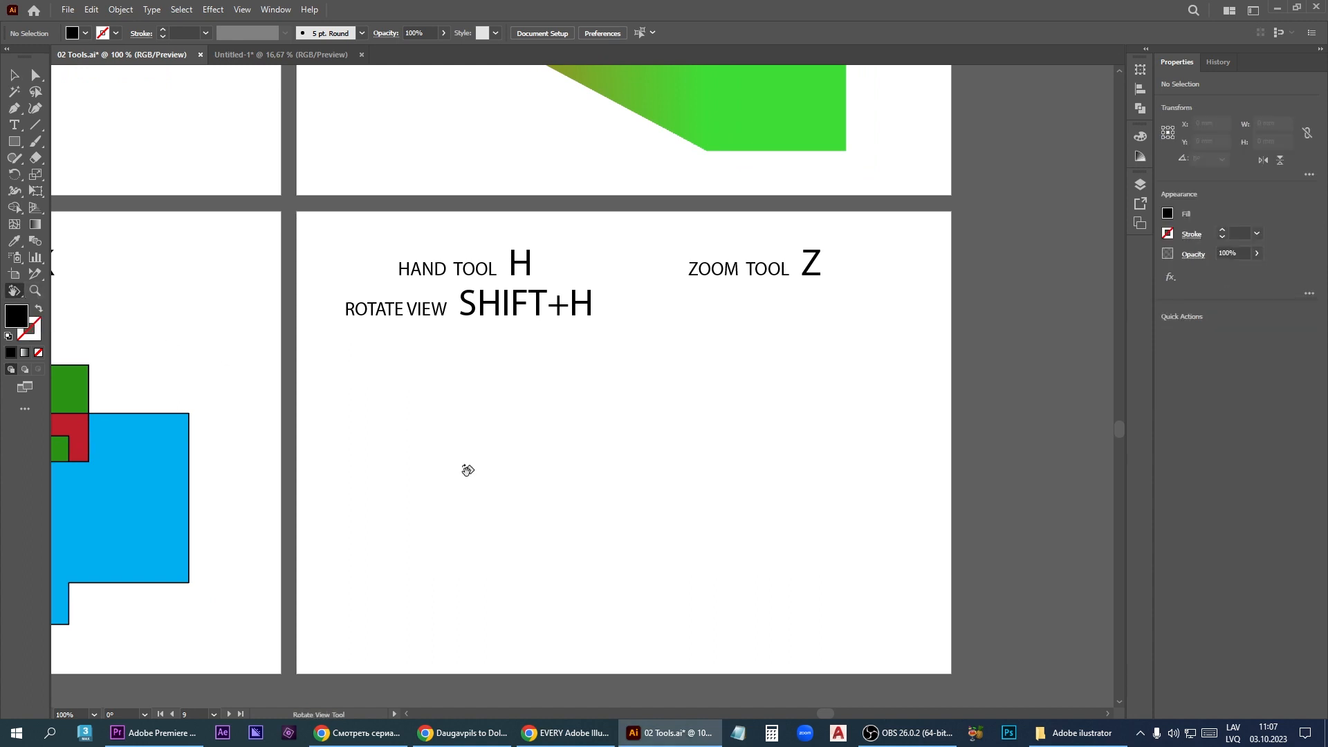
drag(434, 478, 456, 458)
scroll(871, 444, down, 2)
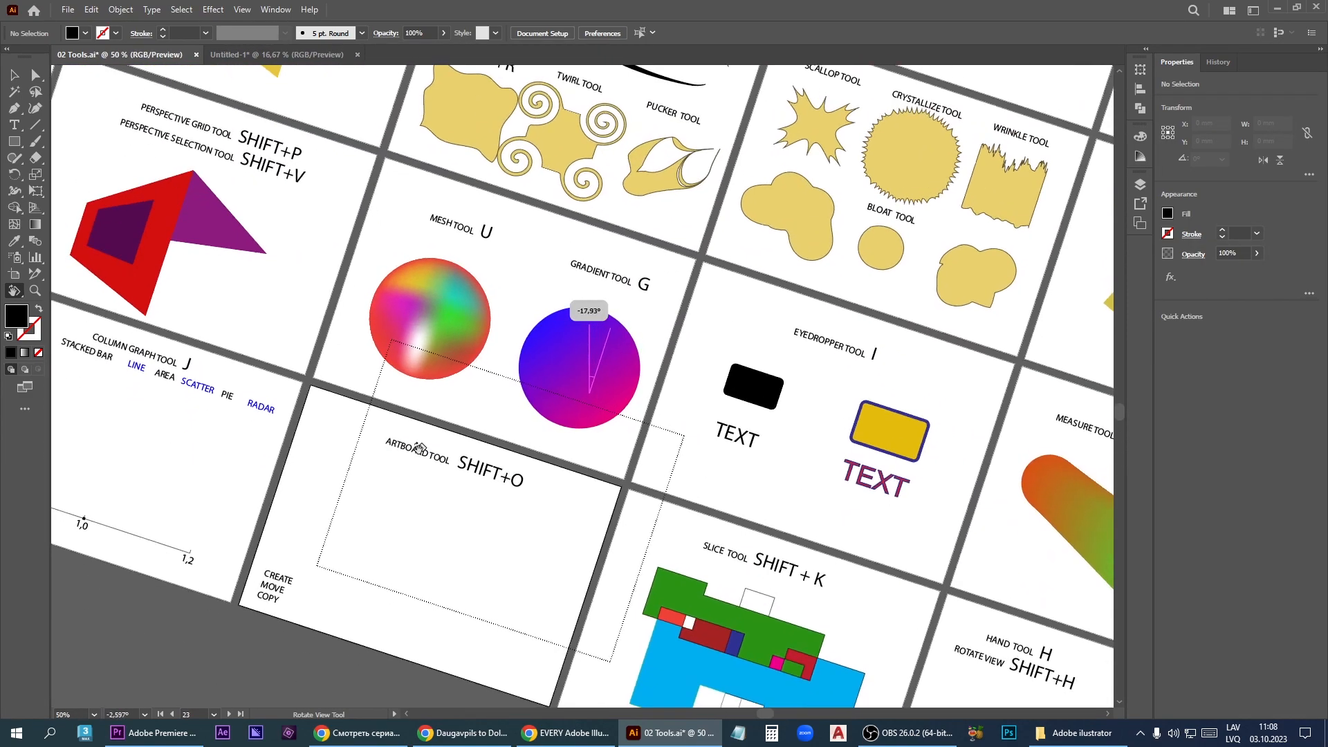
drag(418, 446, 439, 504)
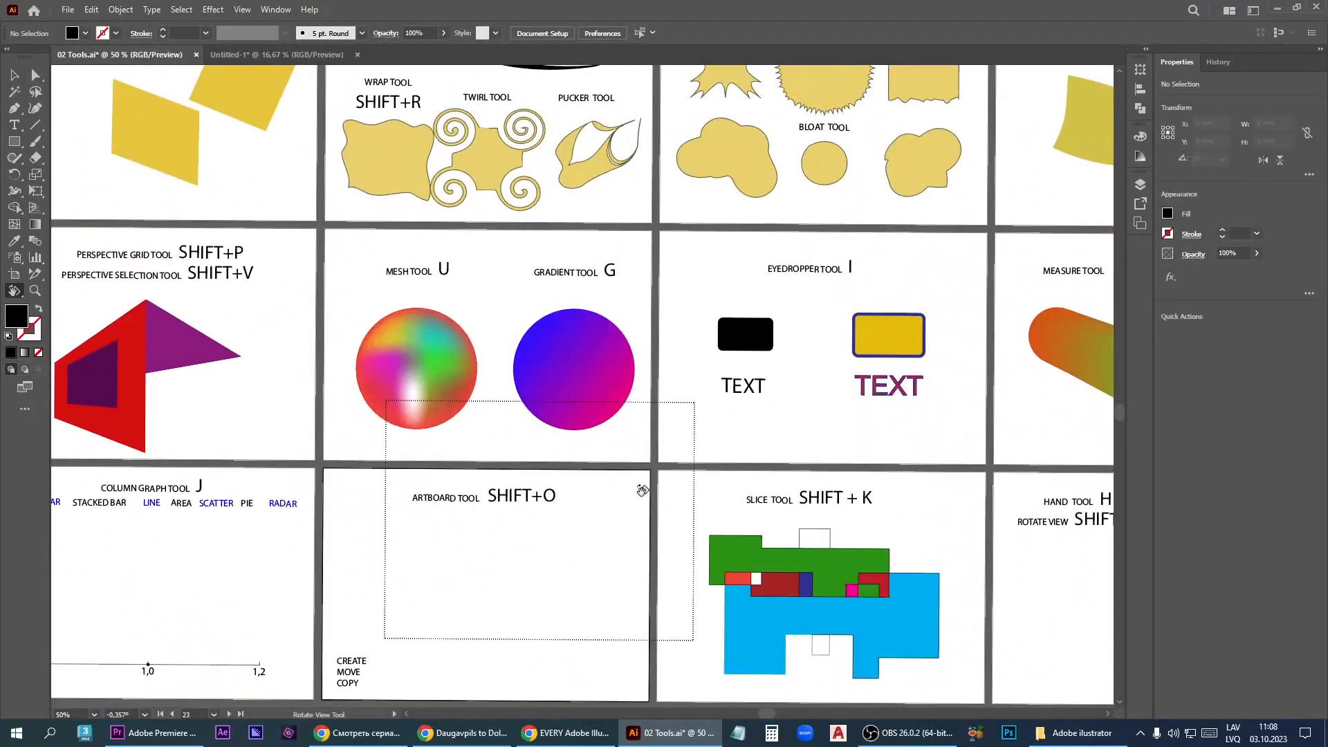
drag(910, 639, 672, 423)
scroll(609, 358, up, 2)
drag(450, 420, 534, 401)
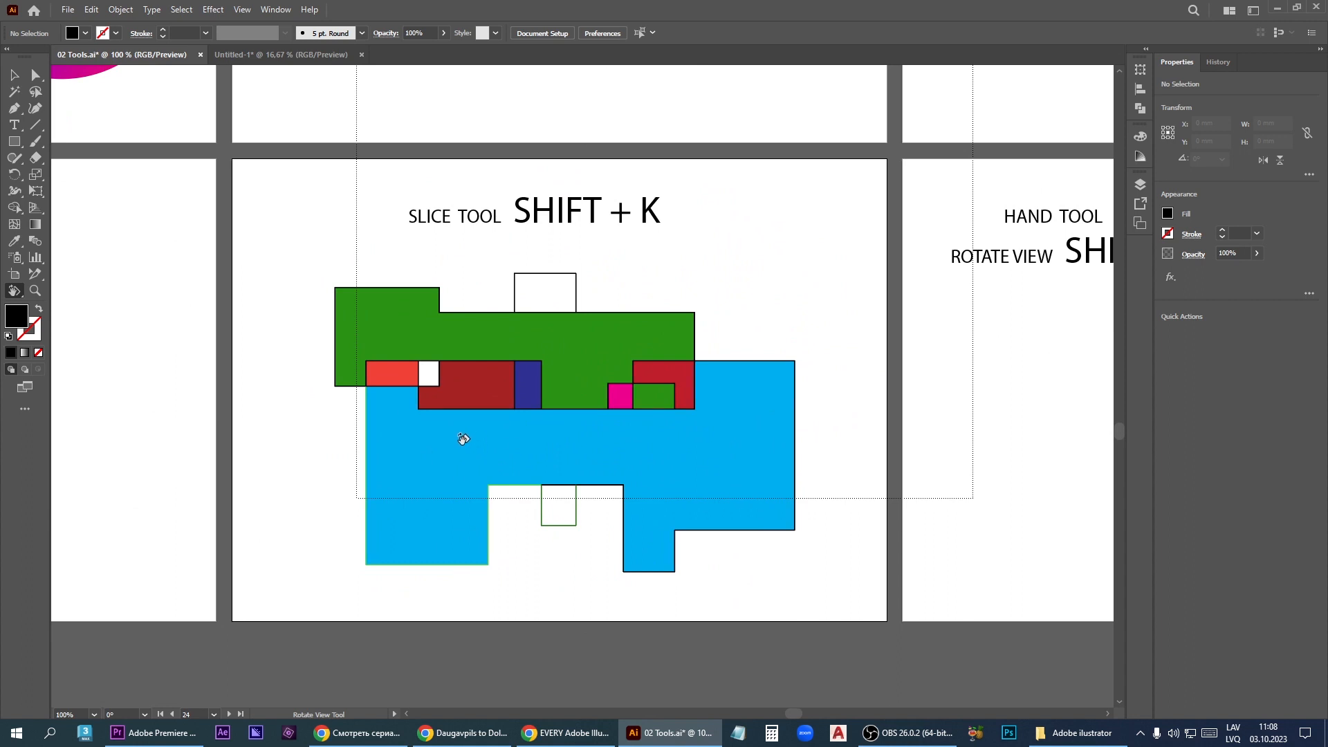
- Reposition the printable area with the Print Tiling tool, first over the Slice tool artboard and finally over the Eyedropper tool artboard
click(20, 295)
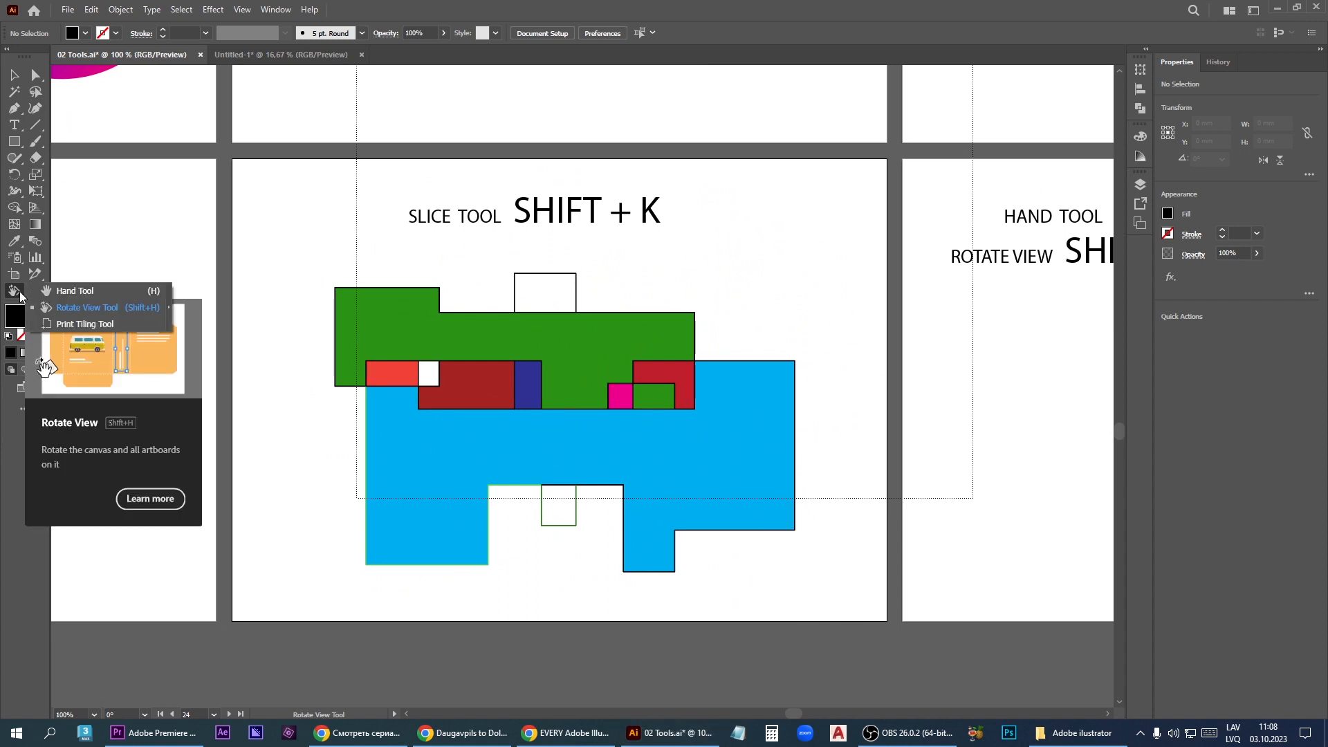
click(73, 325)
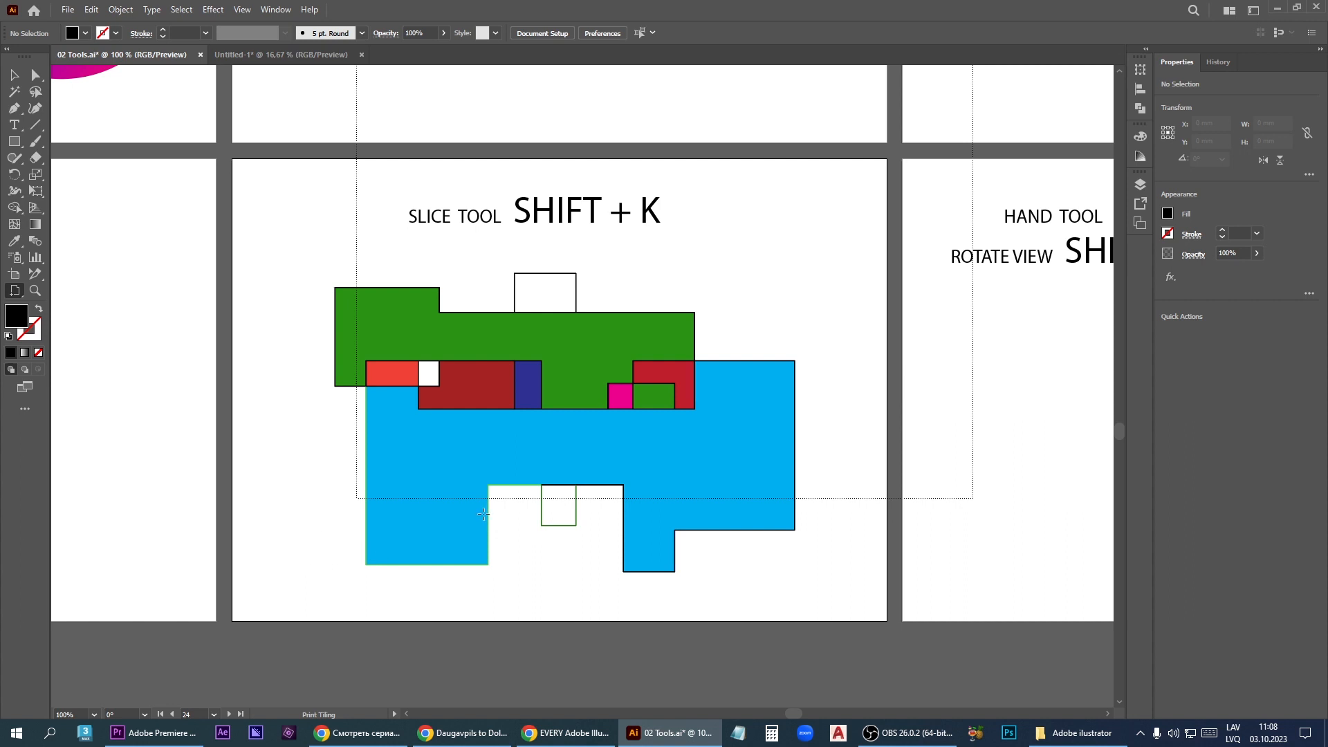
scroll(483, 513, down, 1)
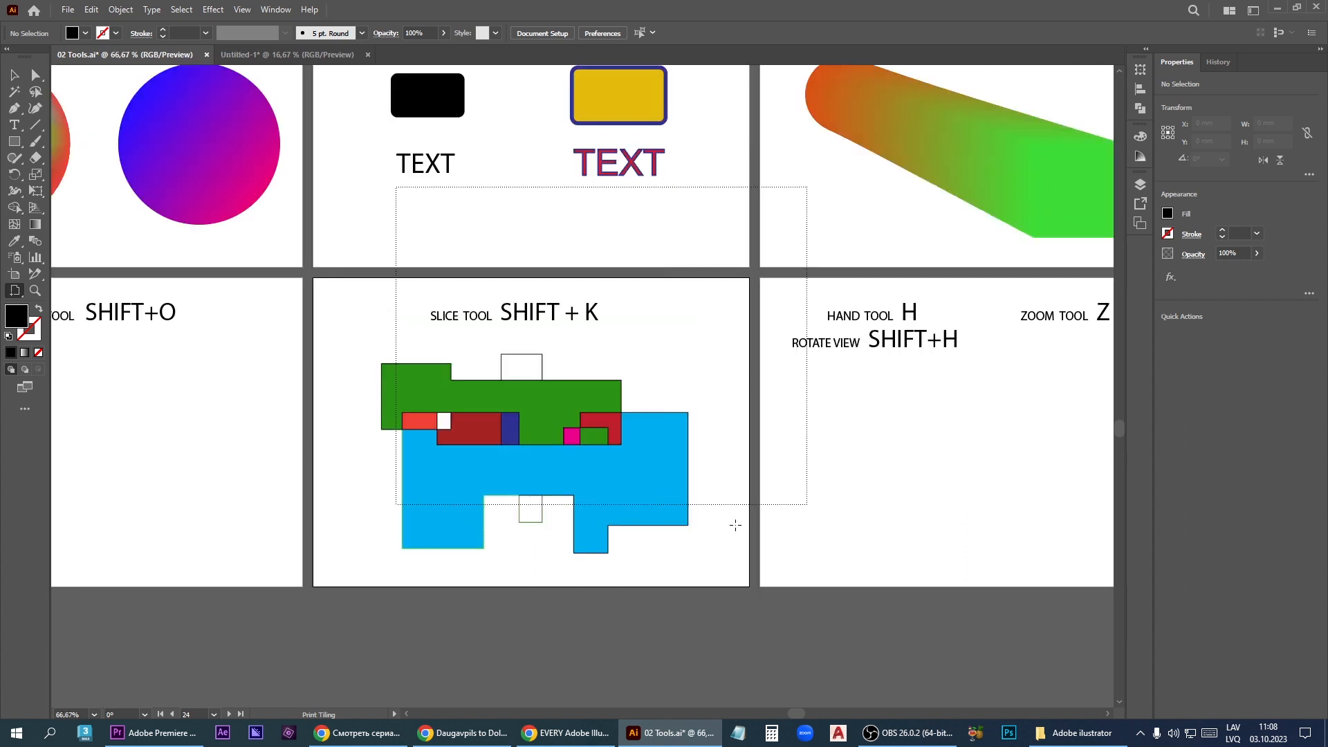
click(350, 563)
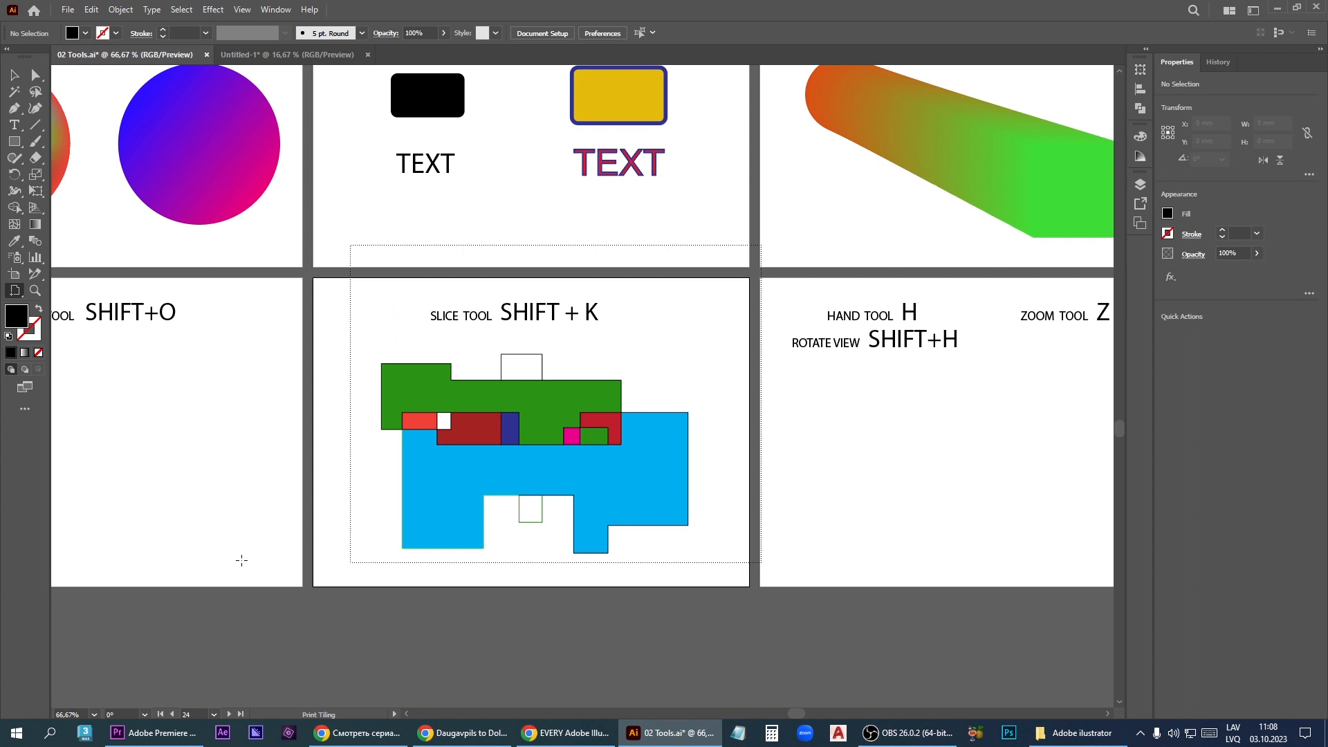
scroll(530, 602, down, 1)
click(390, 314)
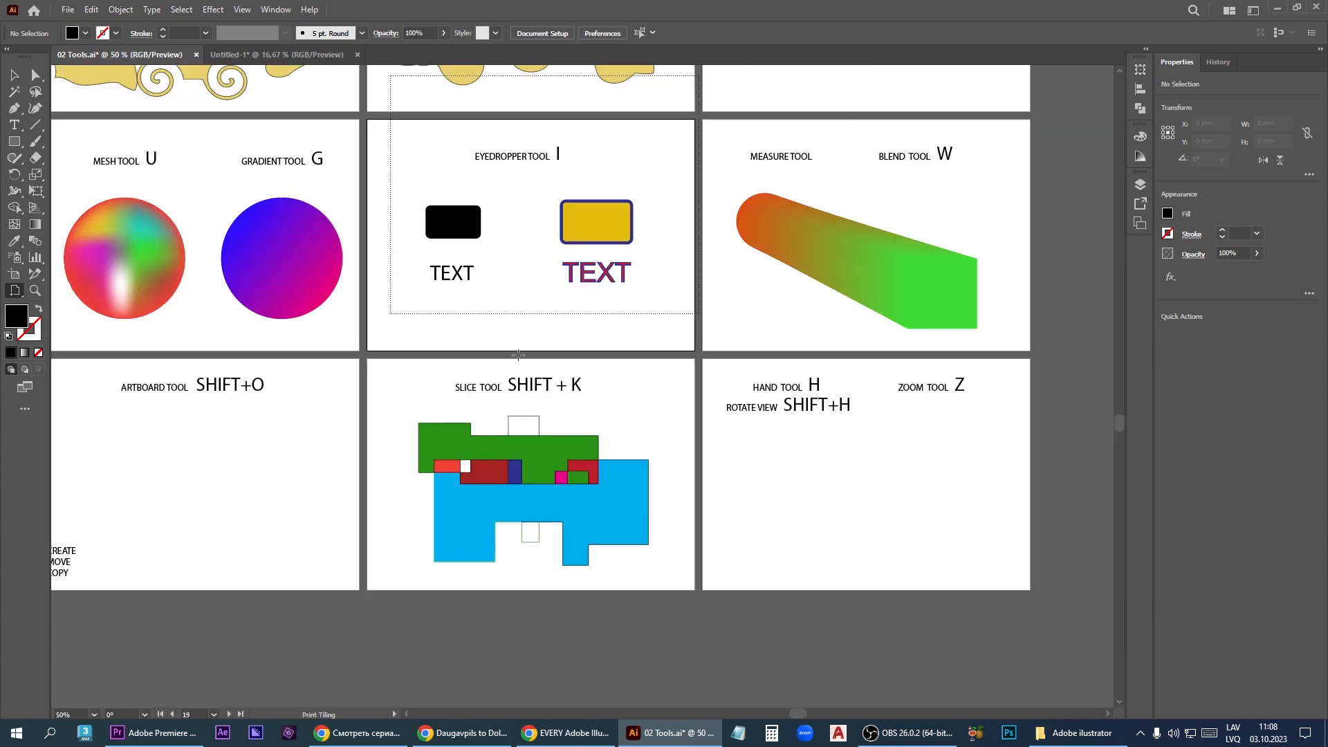
- Examine the document's print settings and close them without printing
key(v)
key(ctrl+p)
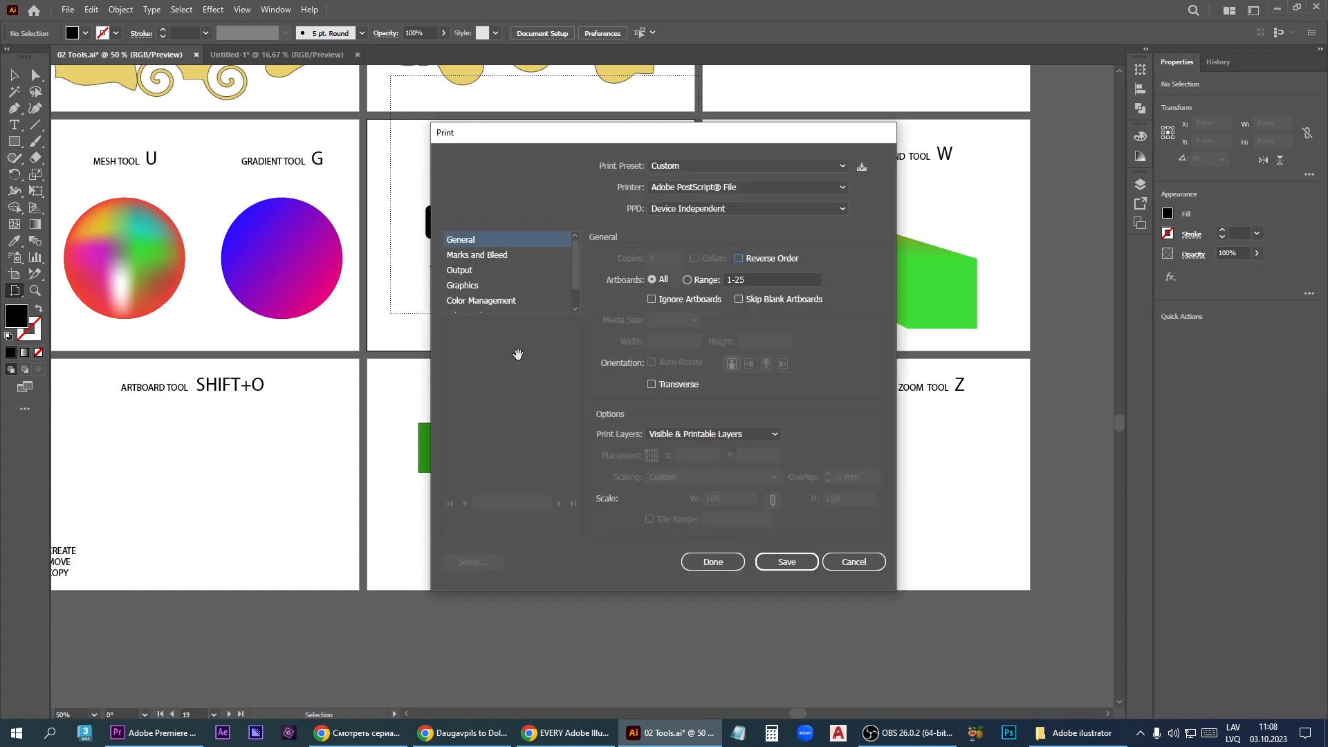
key(Escape)
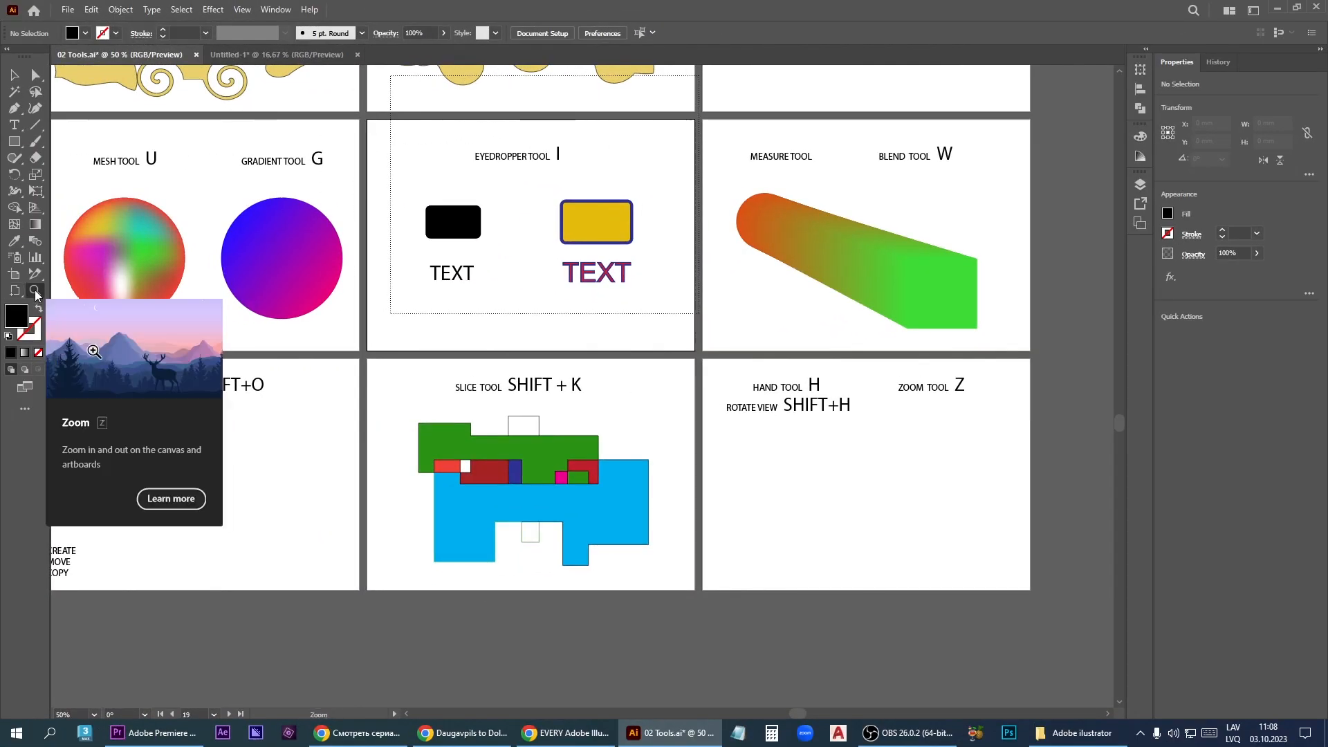
- Magnify the view to 100% at the Hand and Zoom tool artboard with the Zoom tool
click(36, 291)
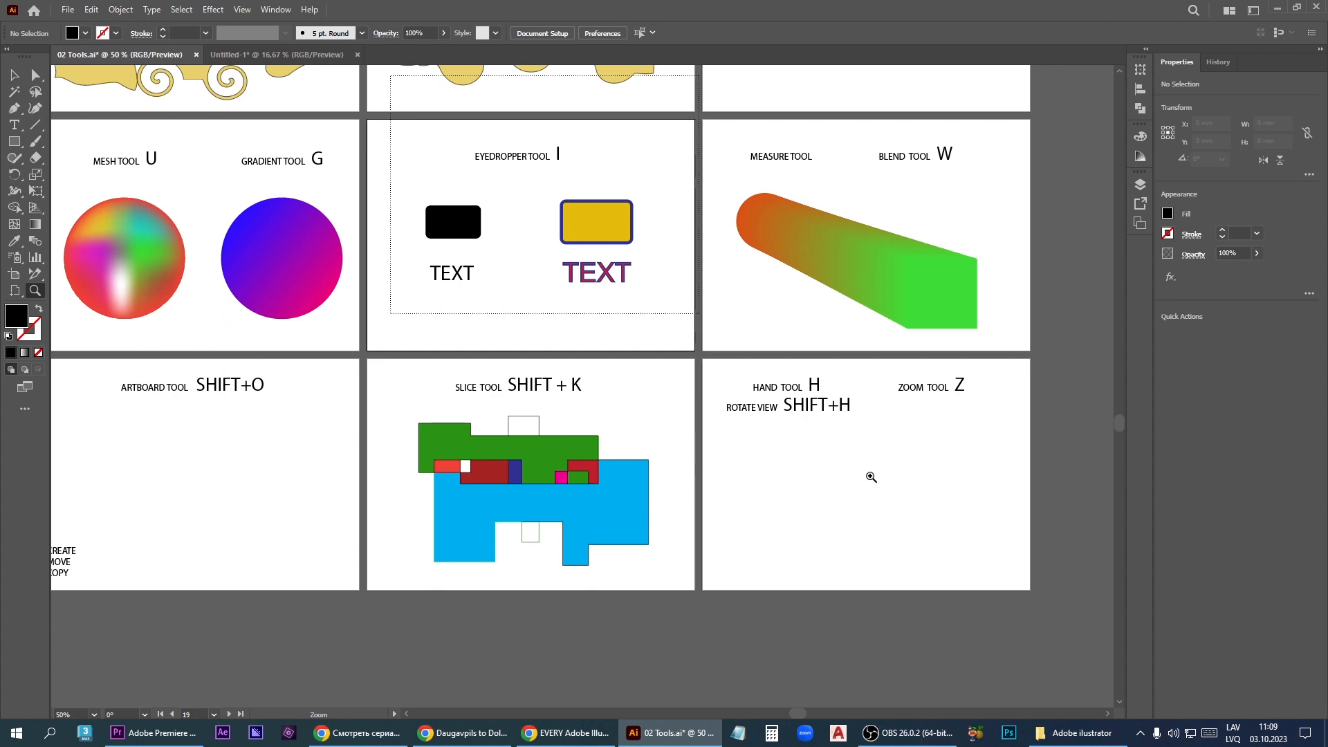
click(882, 476)
click(486, 300)
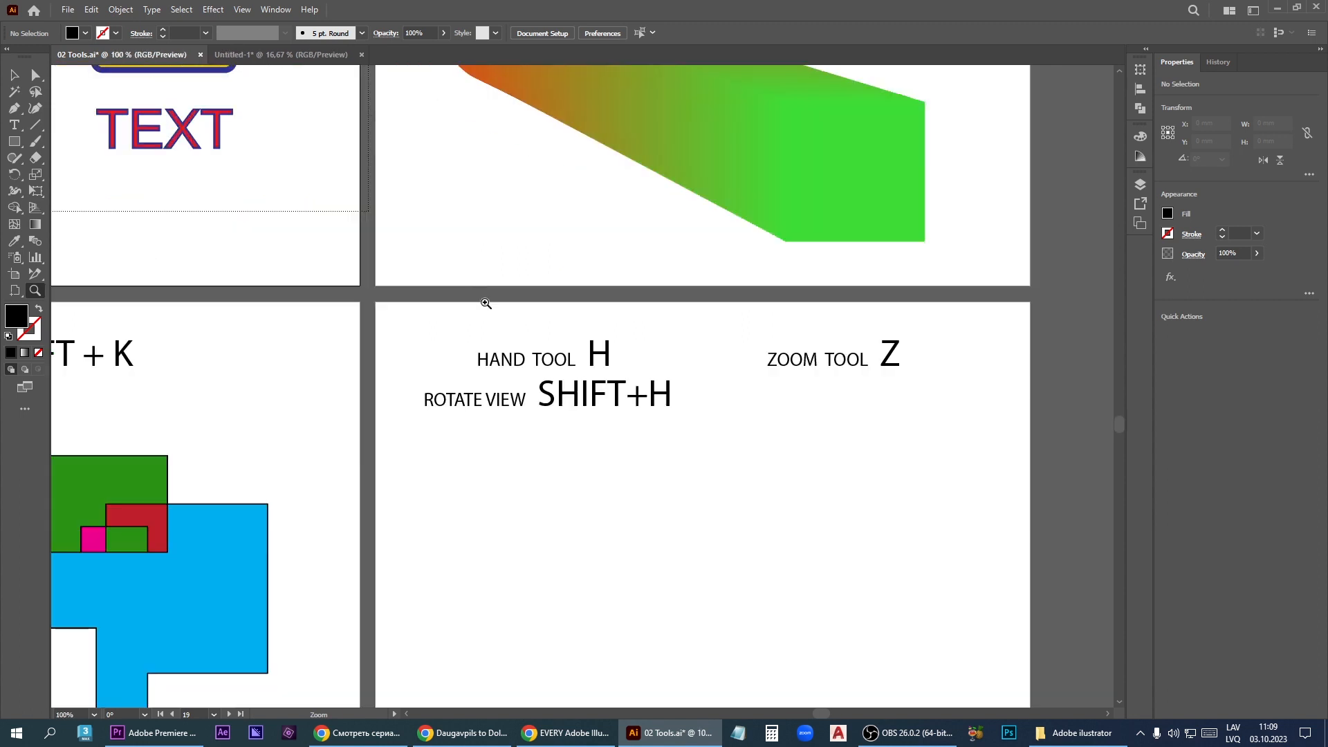
- Magnify the Hand and Zoom tool artboard to 200% with the Zoom tool, and reduce the view to 50%
click(872, 573)
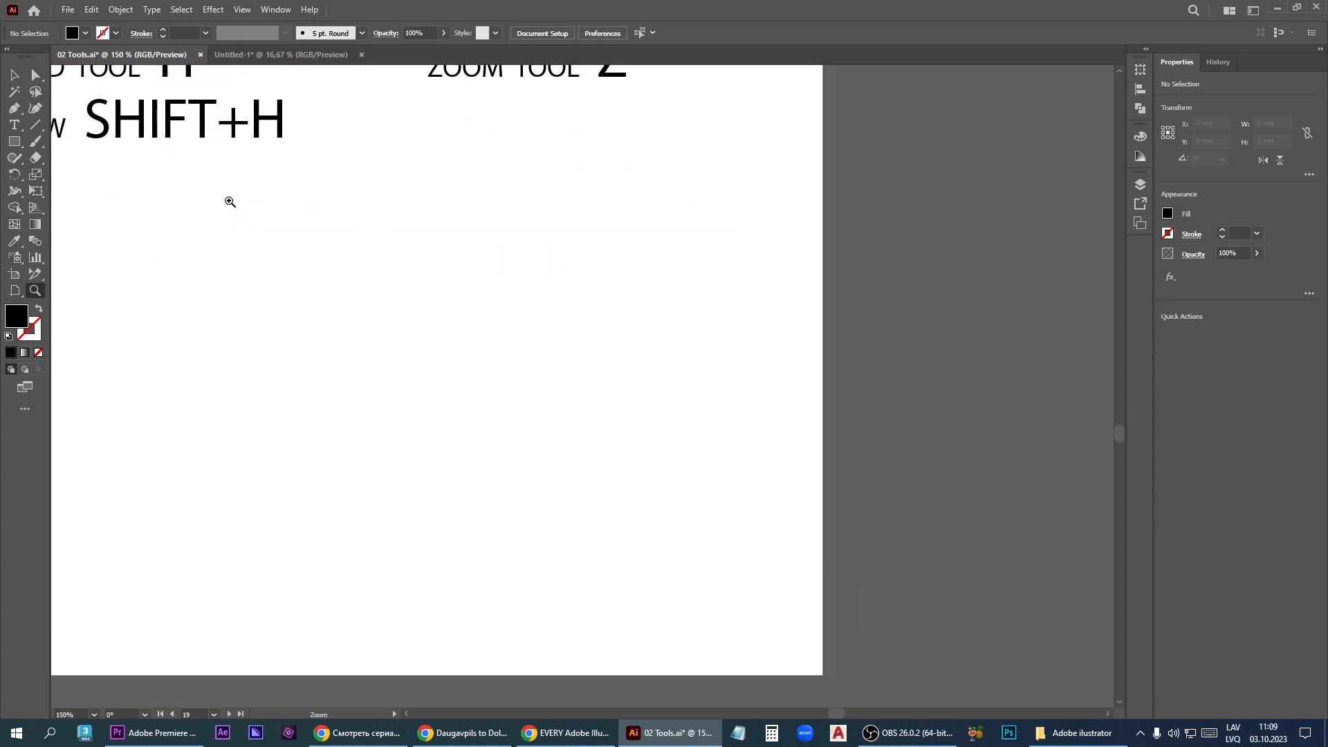
click(184, 144)
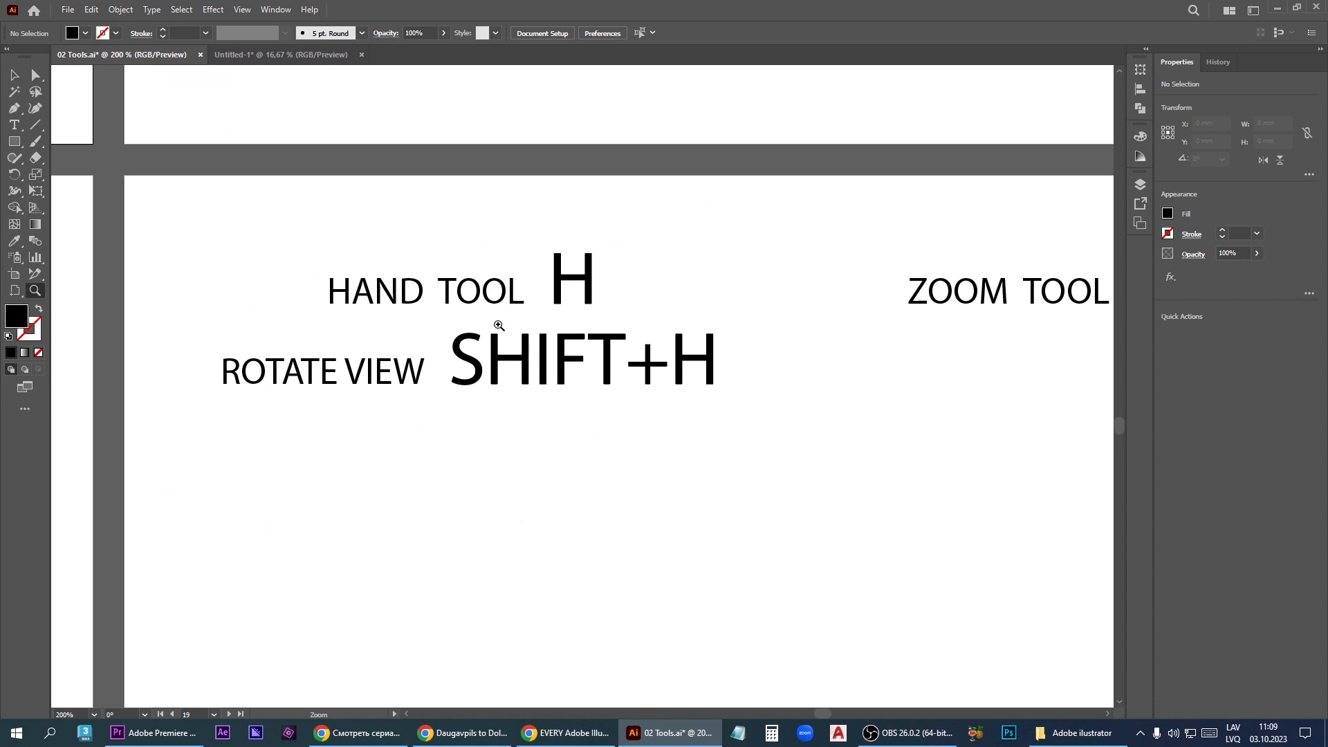
alt+click(558, 450)
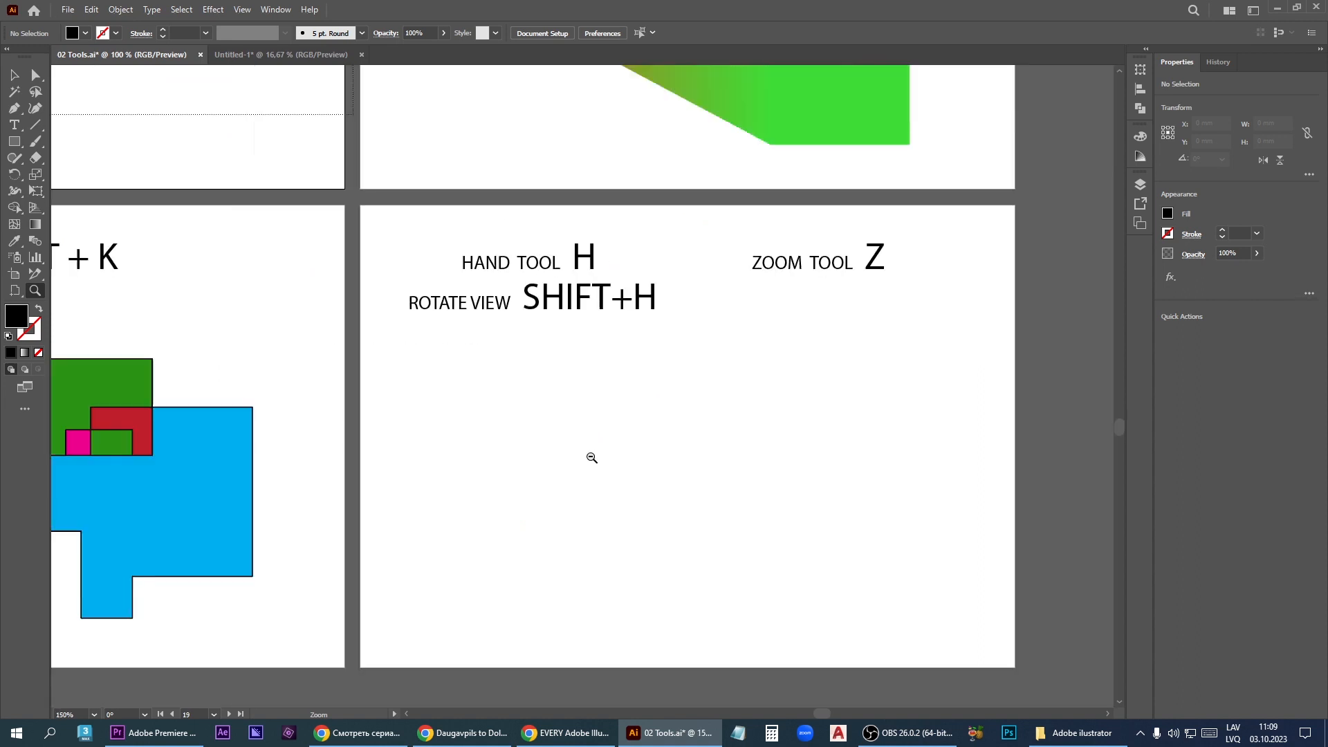
alt+click(590, 458)
alt+click(525, 516)
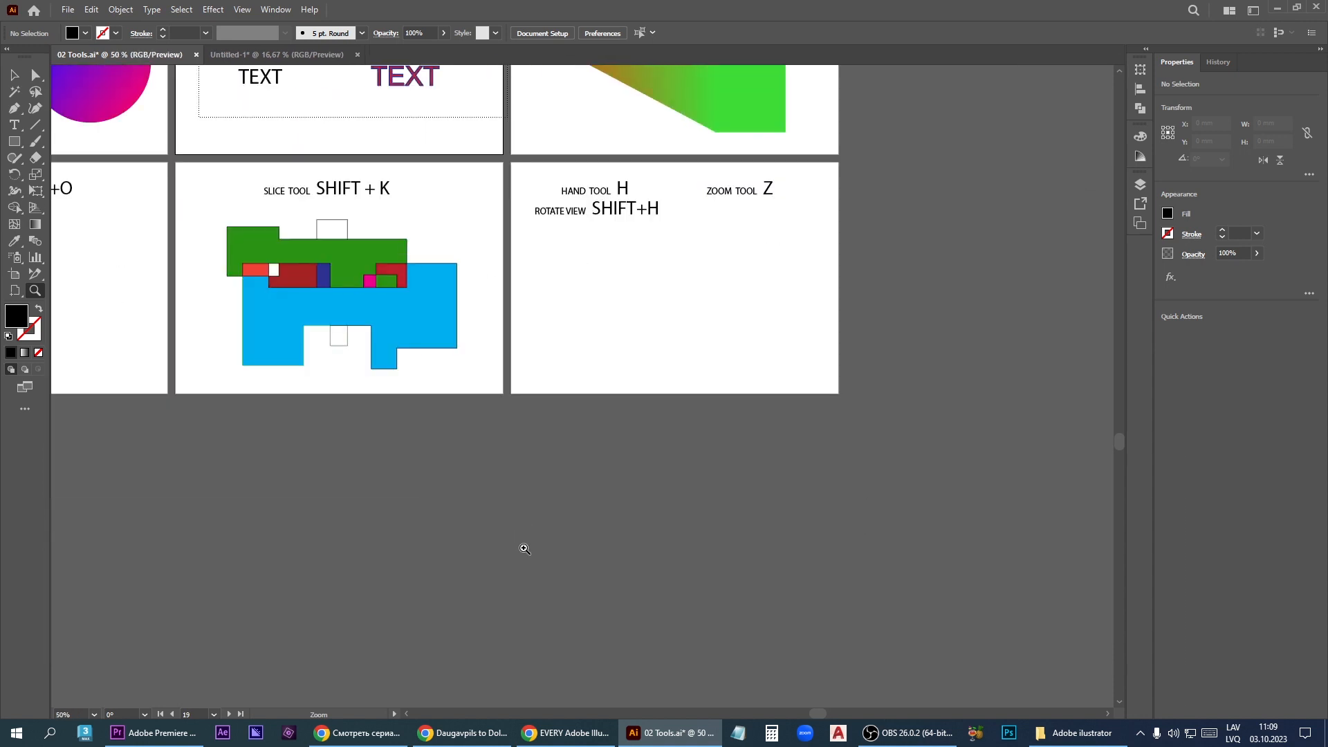
- Pan the view sideways back and forth across the Slice tool and the Hand and Zoom tool artboards
scroll(622, 371, right, 3)
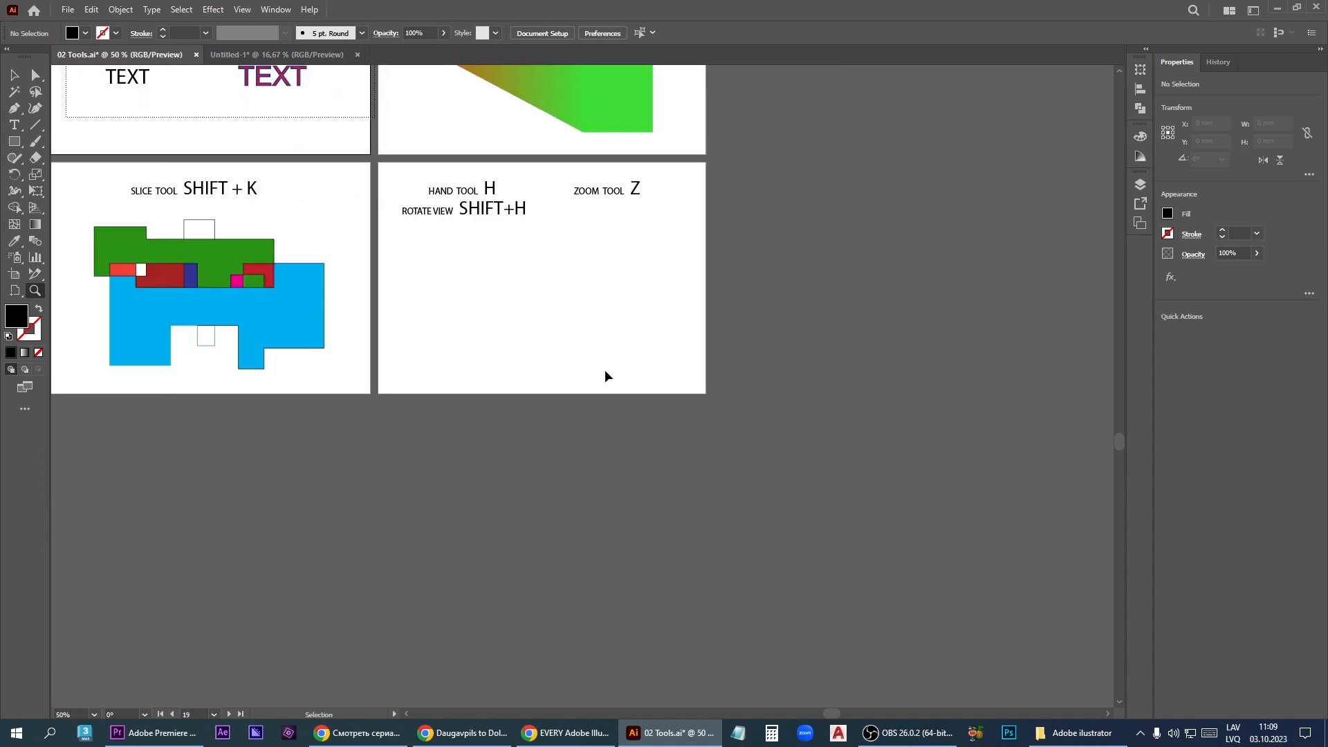
scroll(604, 370, left, 3)
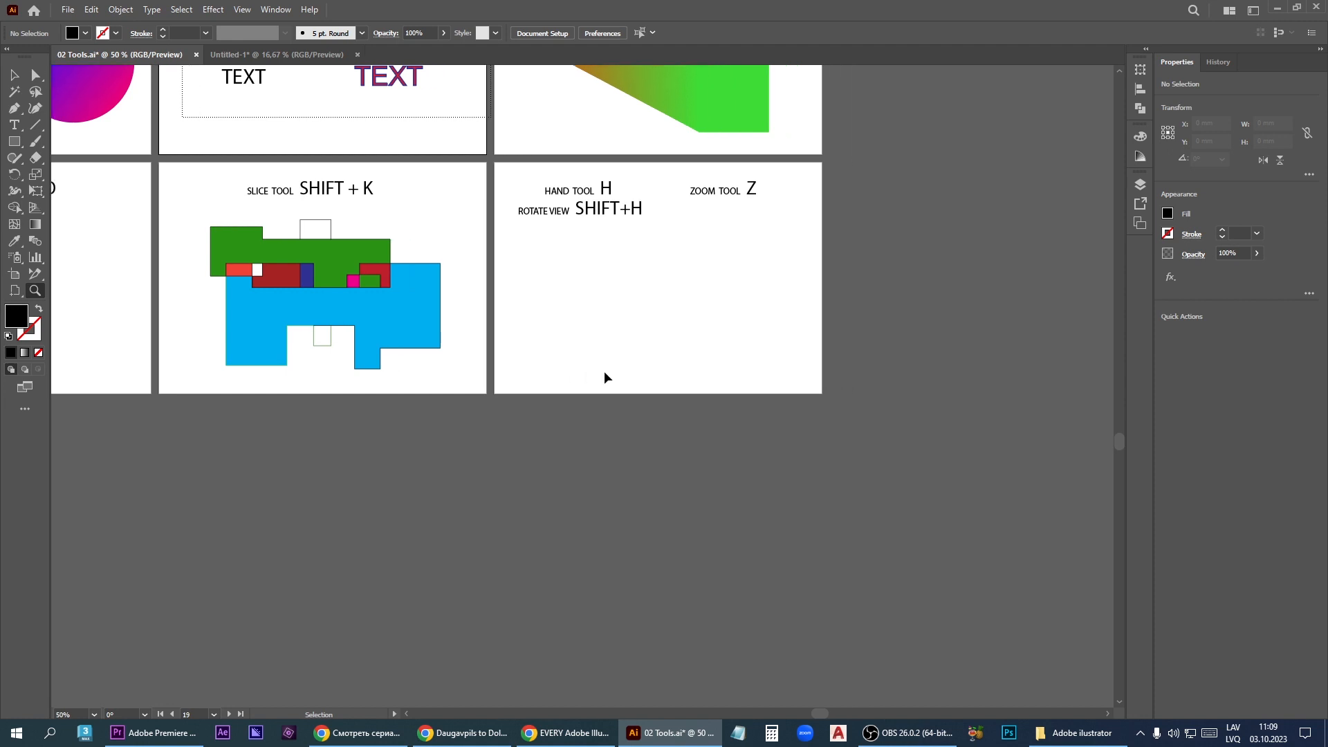
scroll(605, 374, right, 3)
scroll(603, 388, left, 3)
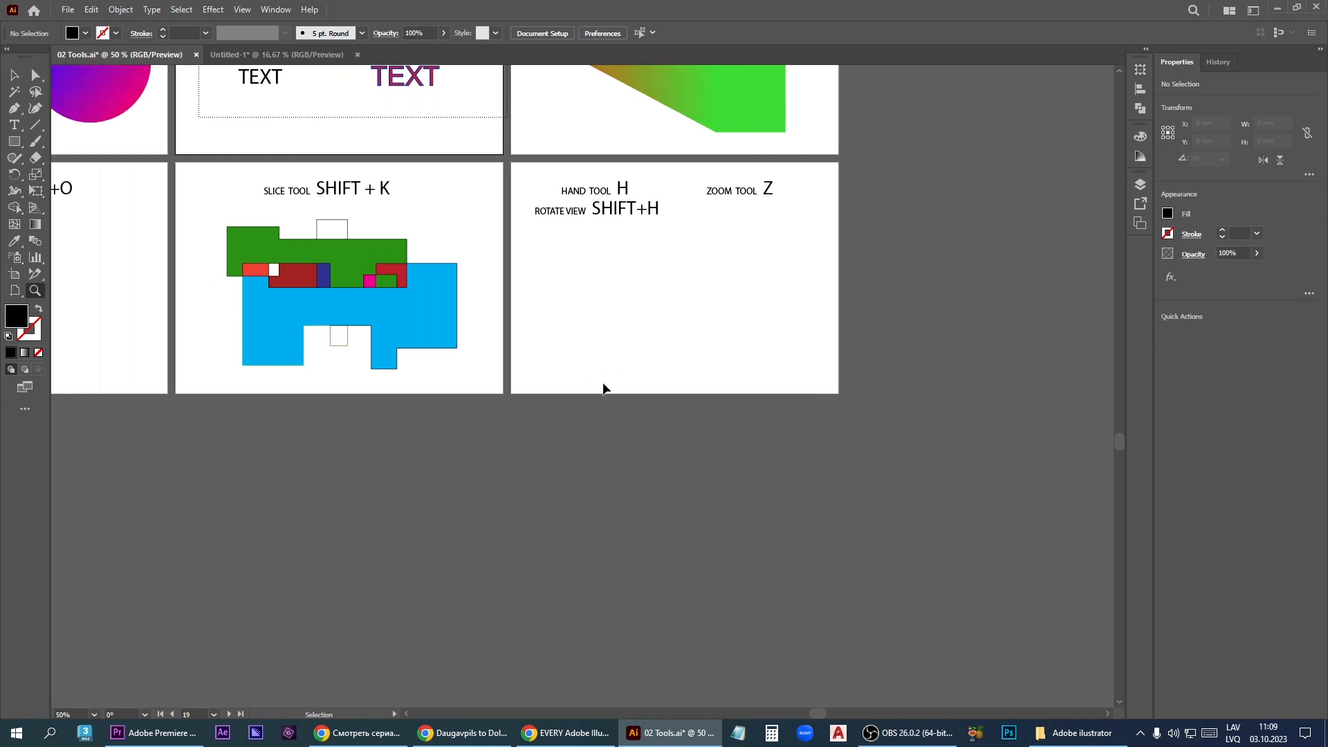
- Pan the view up and down between the Measure and Blend tool artboard and the Hand and Zoom tool artboard
scroll(604, 384, up, 6)
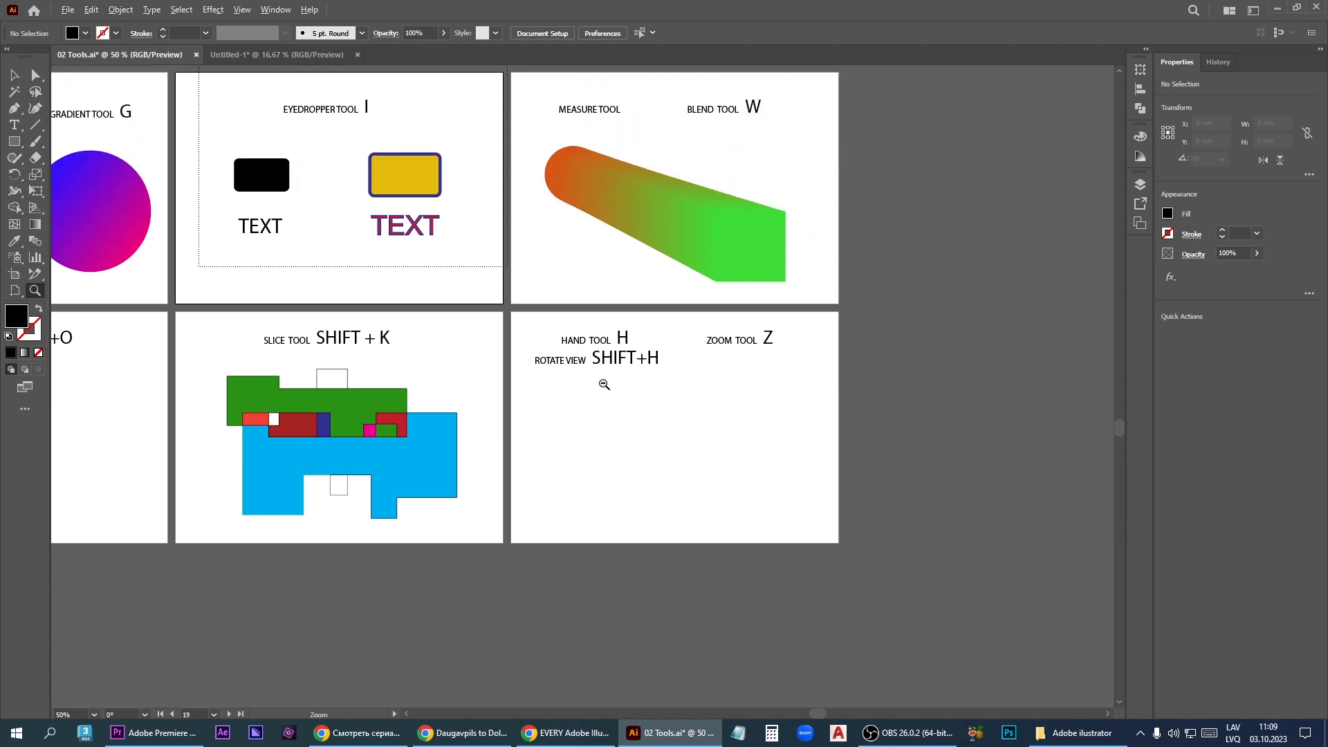
scroll(602, 353, down, 3)
scroll(602, 356, up, 4)
scroll(603, 366, down, 2)
scroll(603, 366, down, 1)
scroll(601, 368, up, 1)
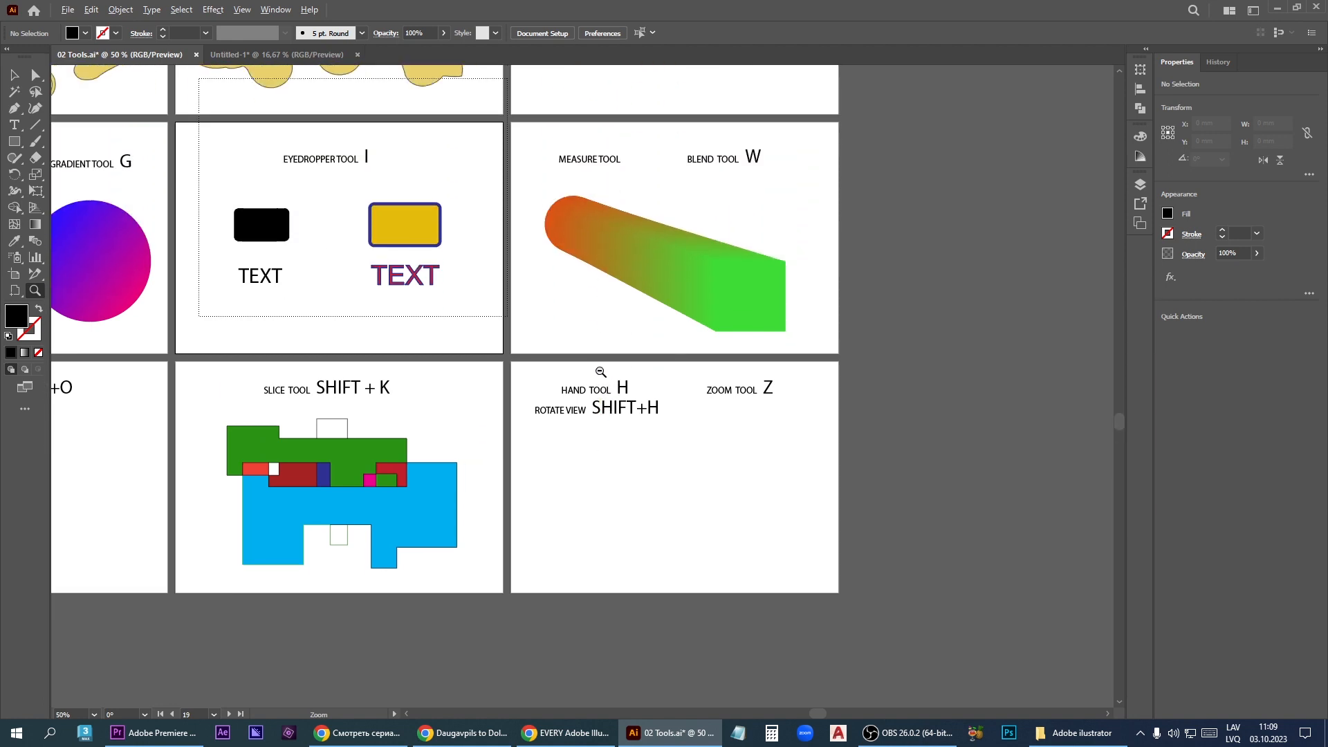
scroll(599, 371, down, 1)
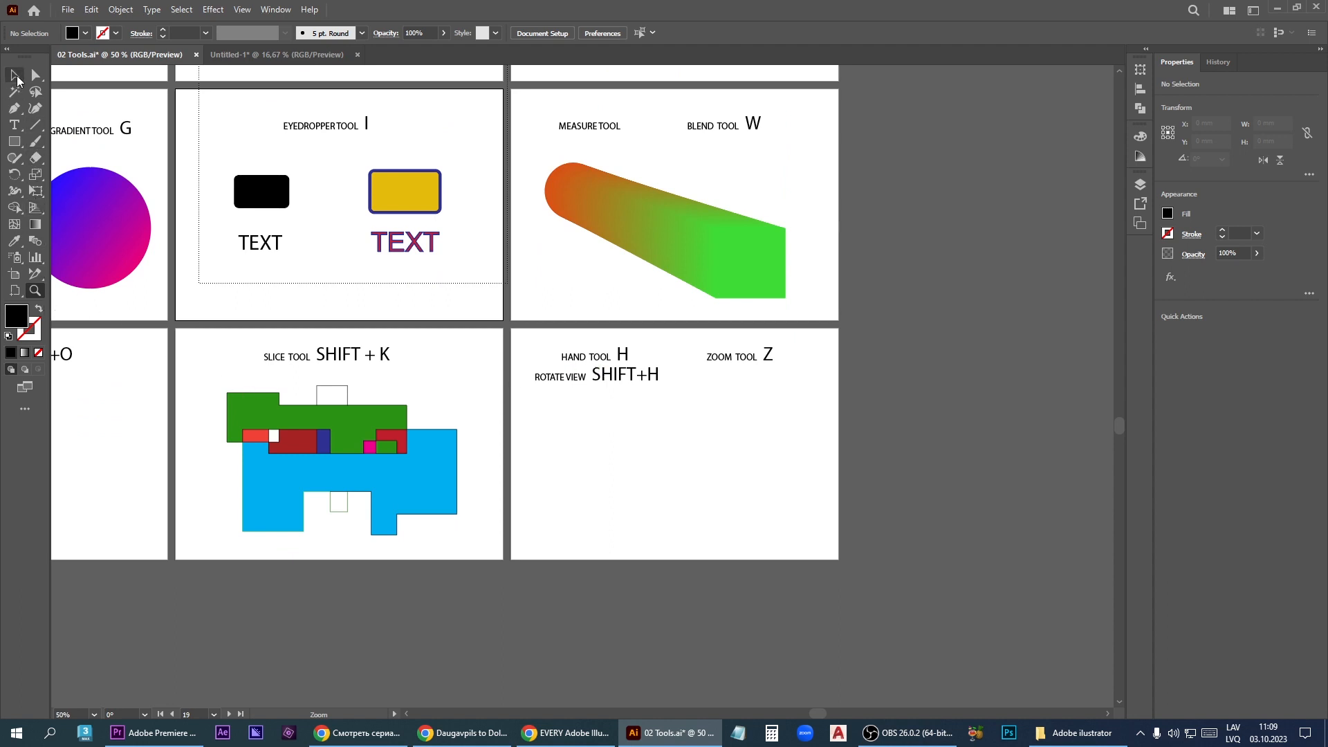
- With the Selection tool active, zoom in to 150% on the Hand and Zoom tool artboard and out to a 16.67% overview
click(15, 76)
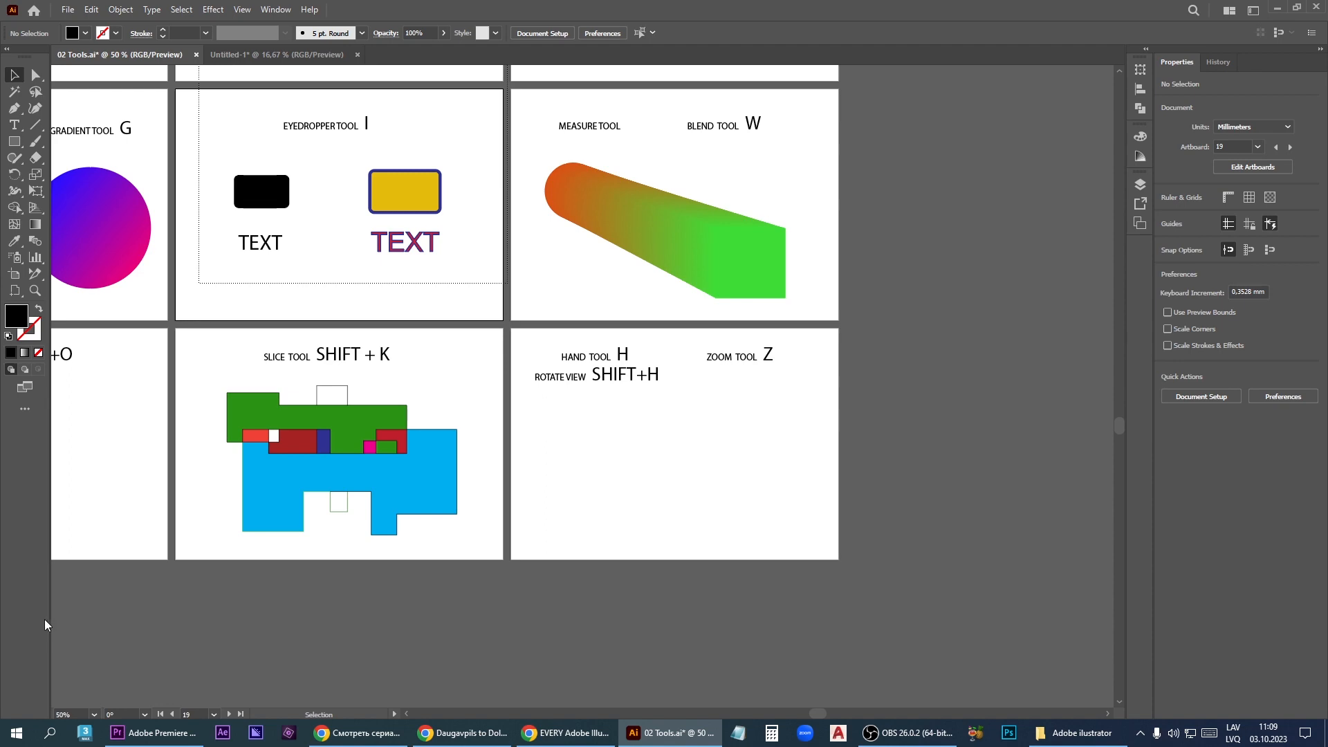
scroll(592, 437, up, 4)
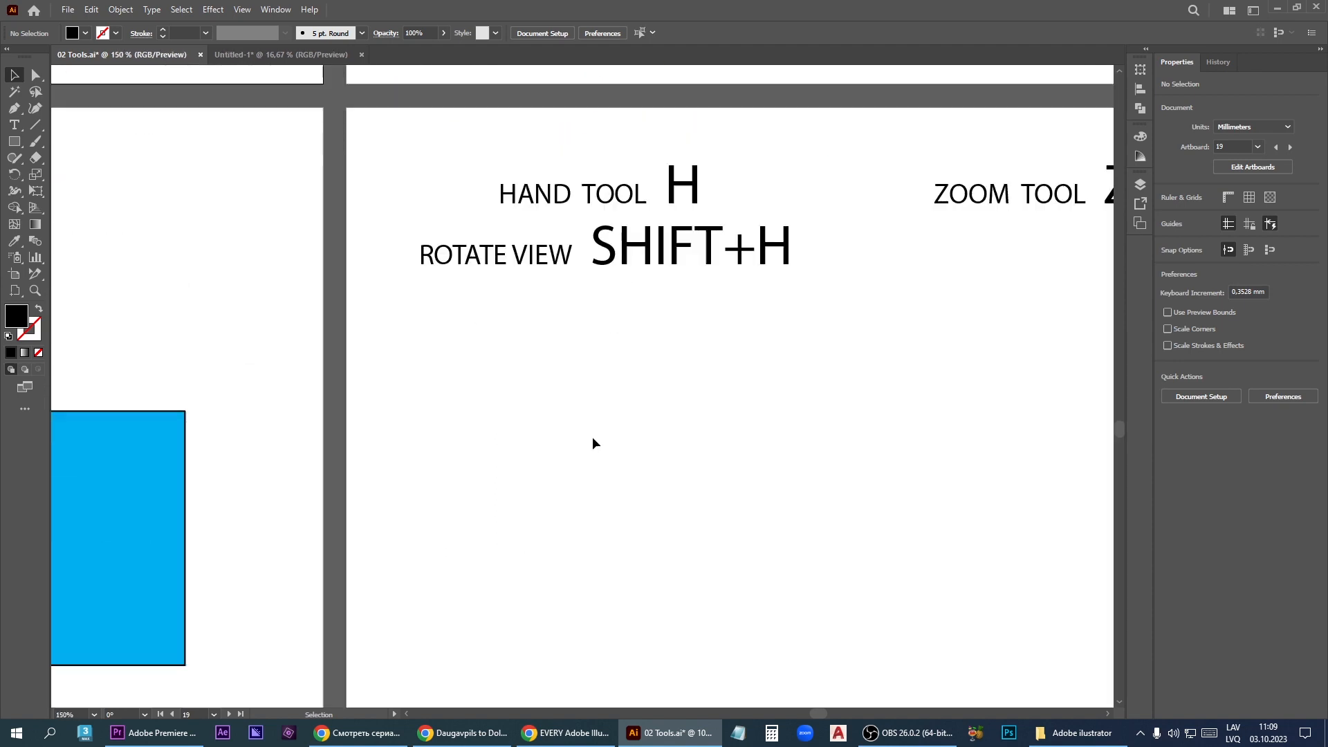
scroll(593, 441, down, 4)
scroll(564, 456, down, 3)
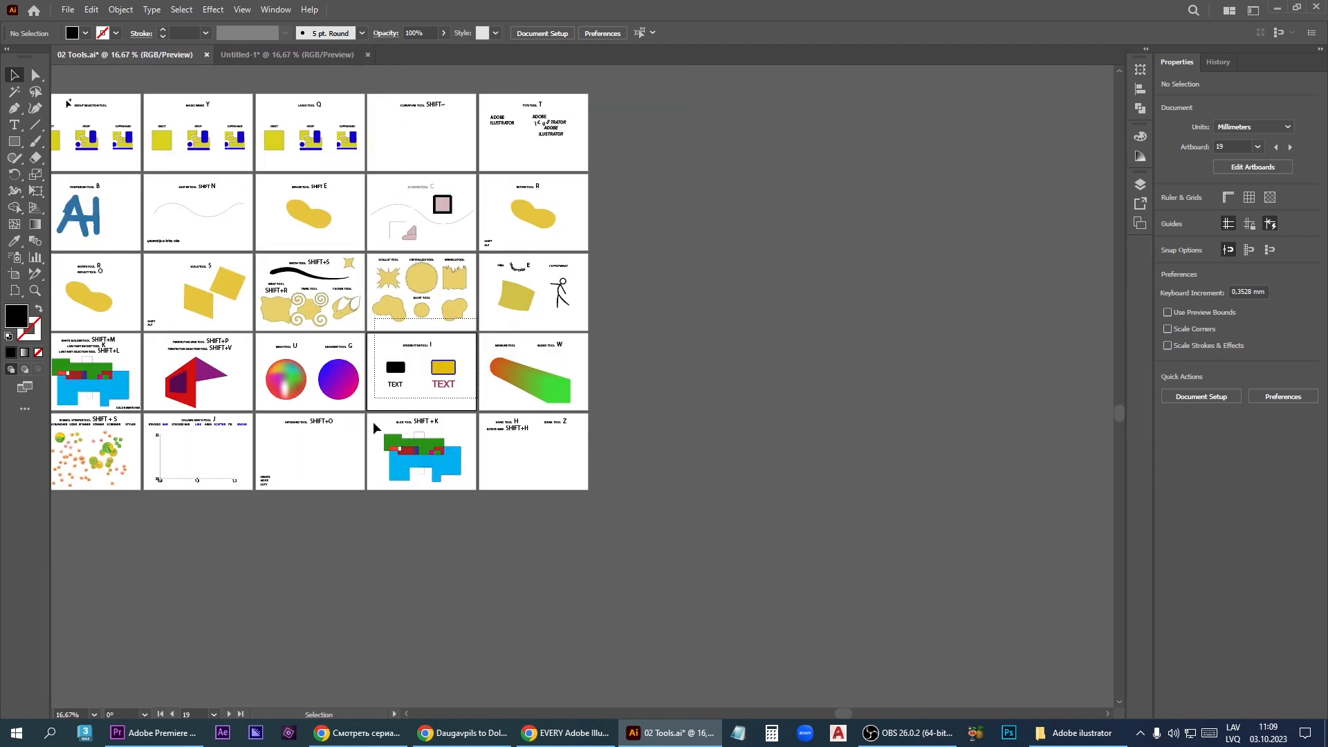
- Zoom in to 200% around the gap between the Bloat tool and Eyedropper tool artboards
scroll(372, 421, up, 5)
scroll(751, 534, down, 2)
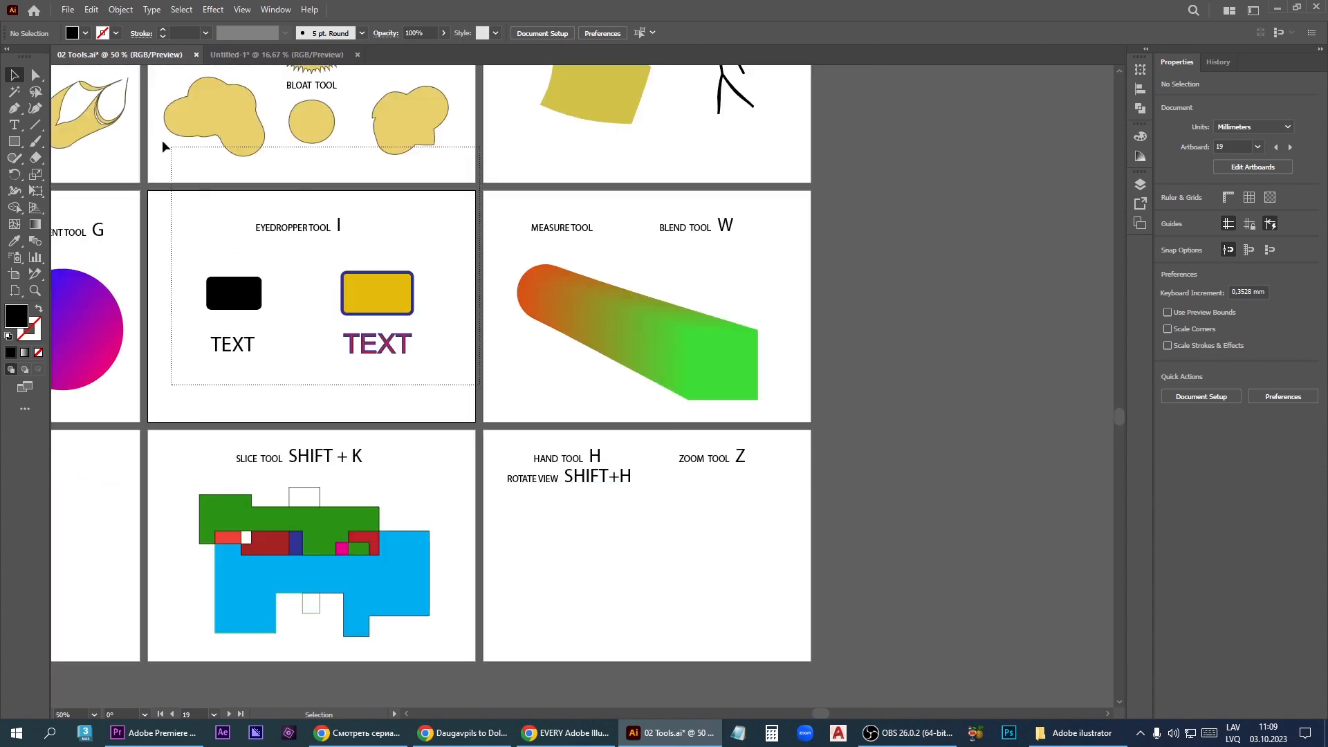
scroll(139, 106, up, 3)
scroll(136, 109, up, 1)
scroll(148, 131, down, 4)
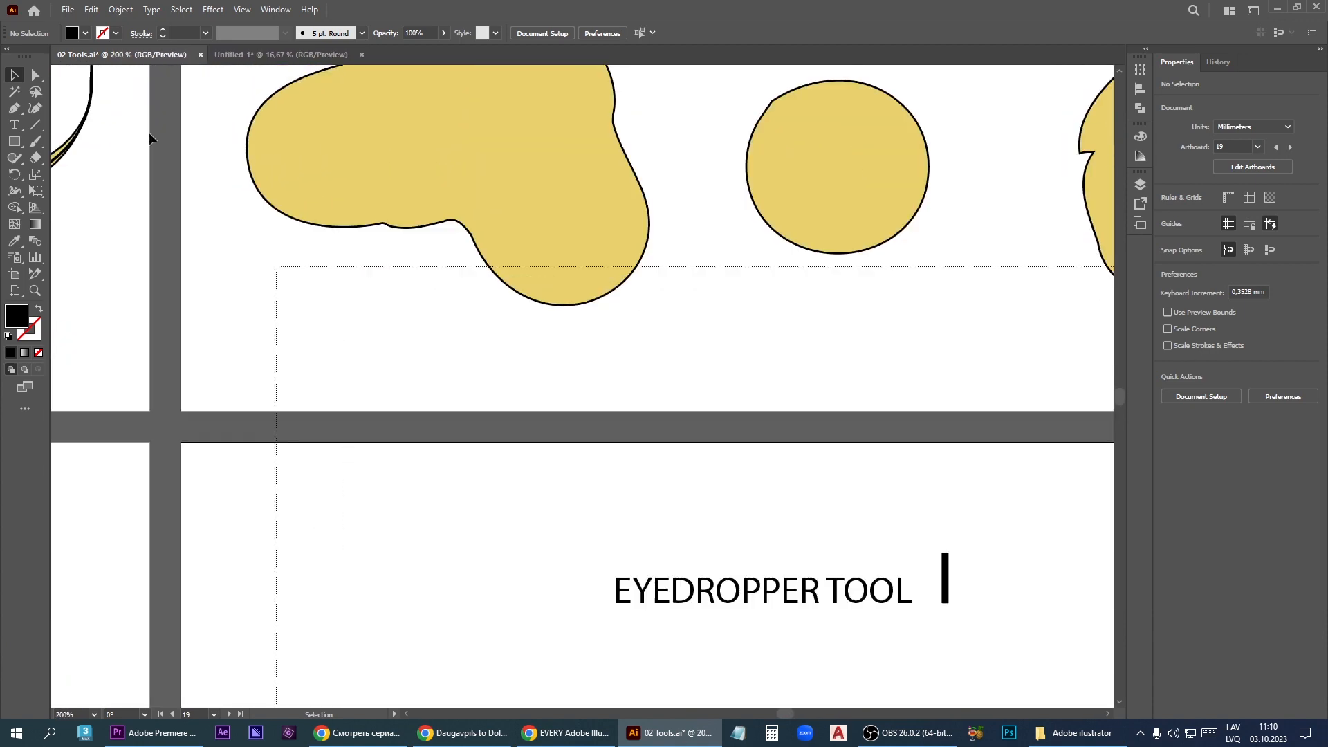
- Bring the Hand and Zoom tool artboard into view at 150% and pan it to fill the window
scroll(505, 305, up, 4)
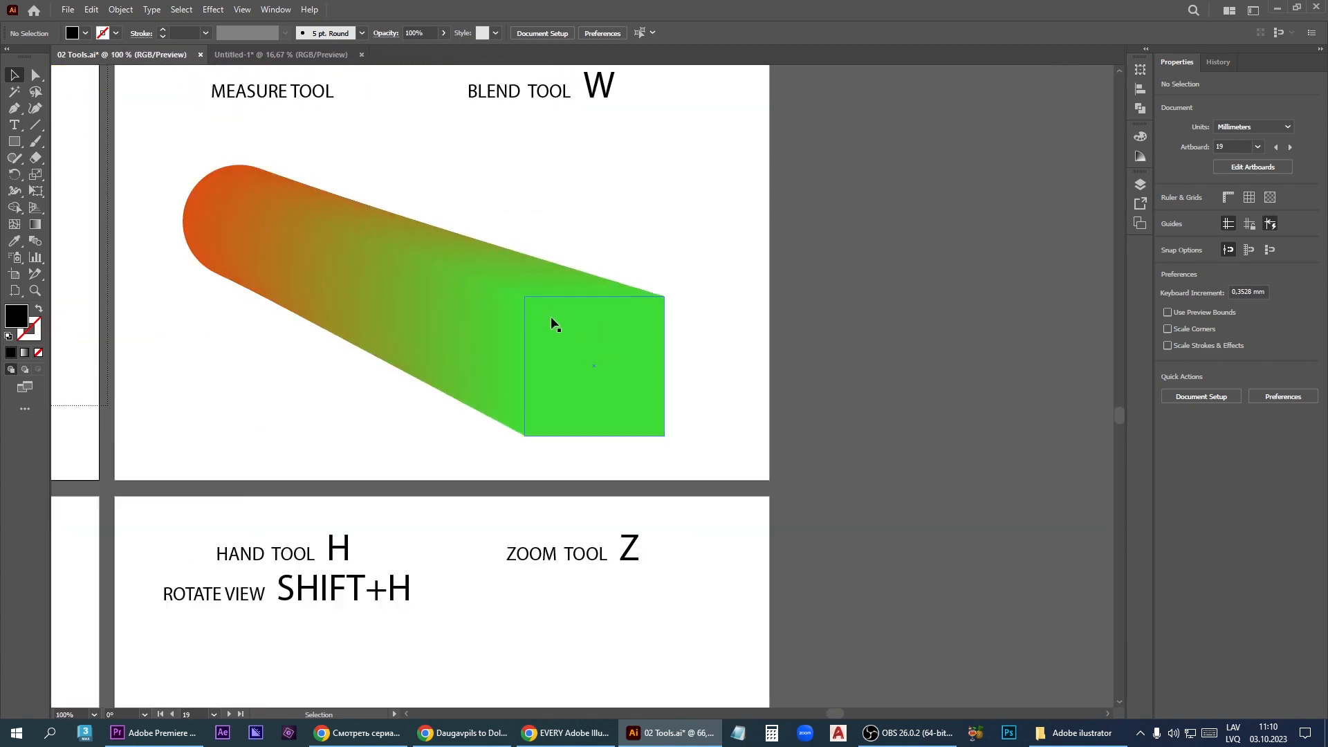
scroll(655, 333, down, 2)
scroll(470, 609, up, 2)
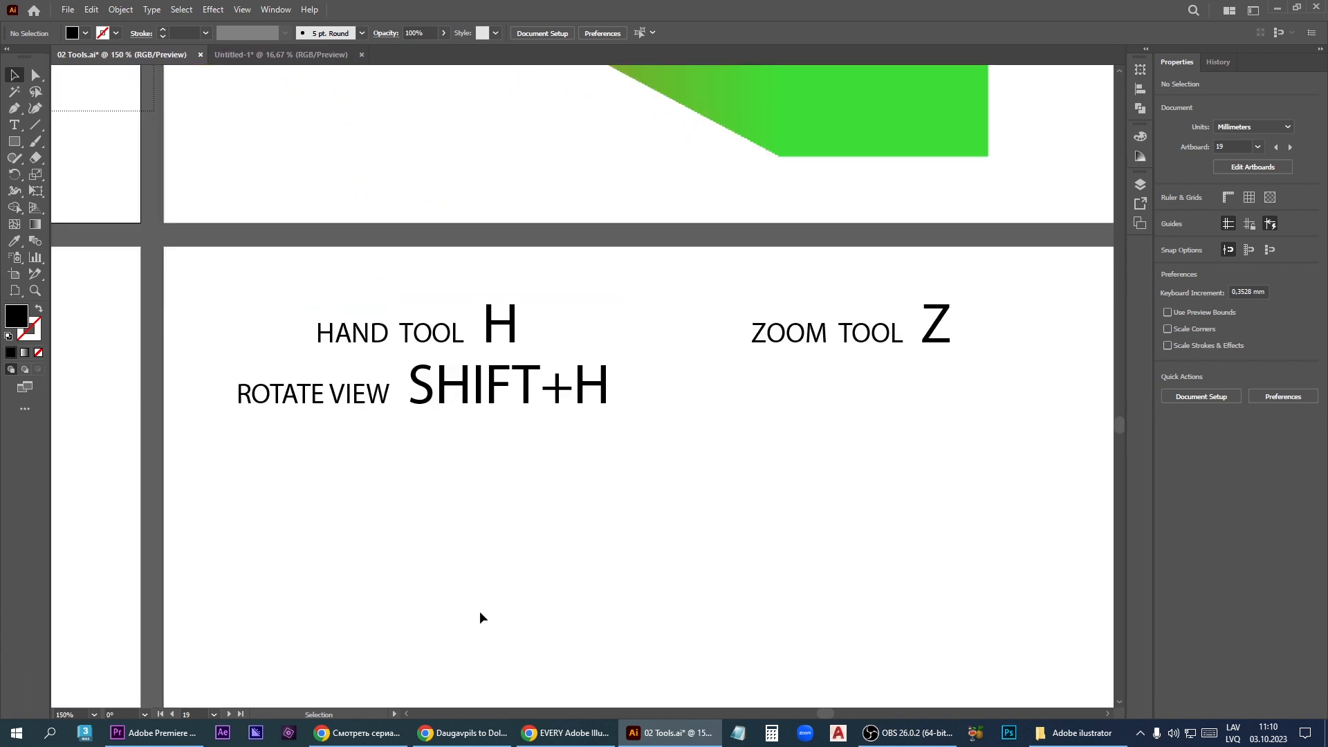
drag(571, 617, 488, 466)
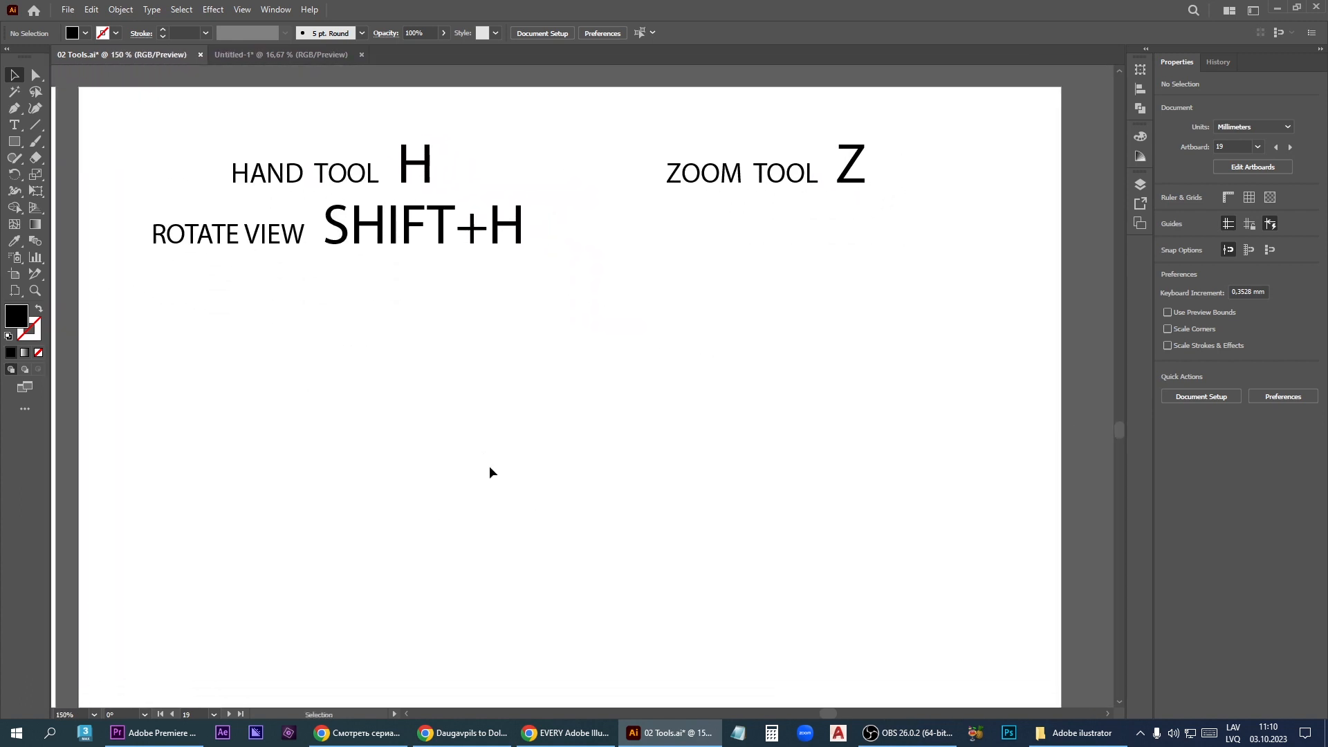
- Examine the Zoom with Mouse Wheel option in the General preferences and confirm the preferences
click(91, 10)
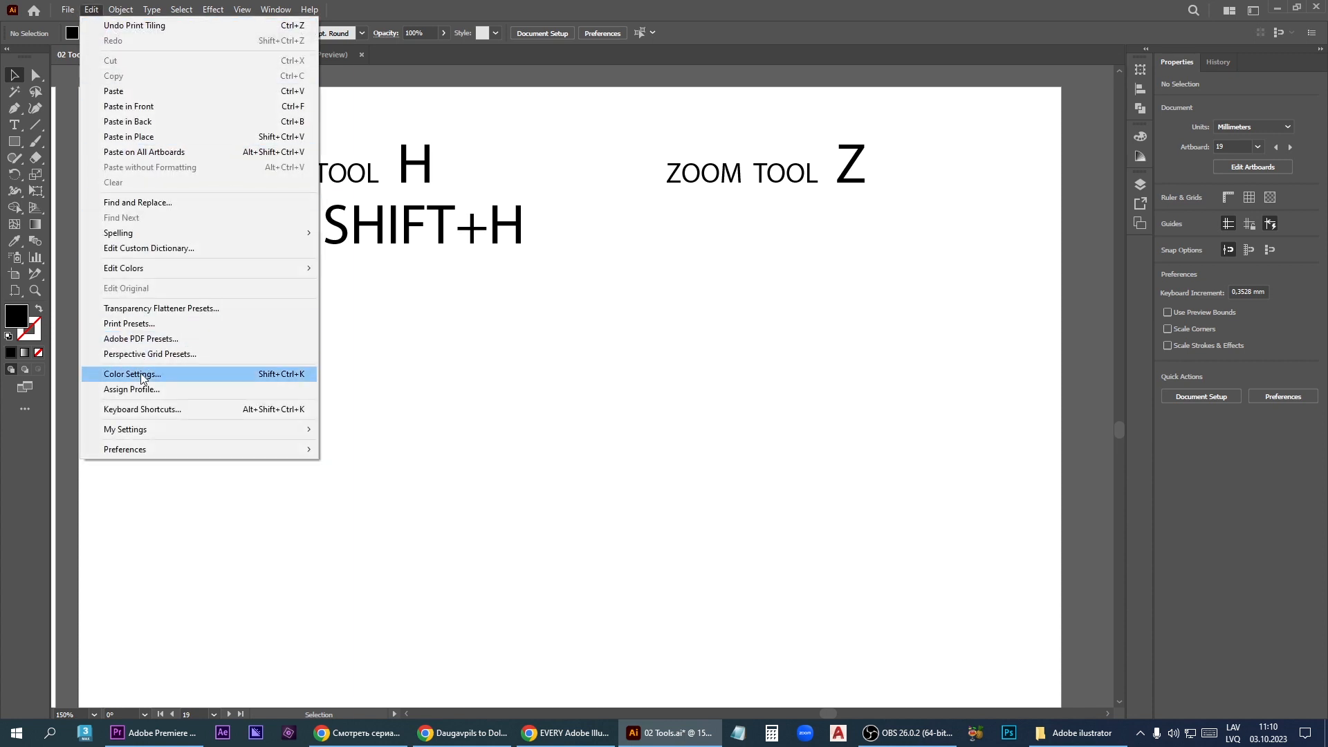
mouse_move(124, 450)
click(356, 451)
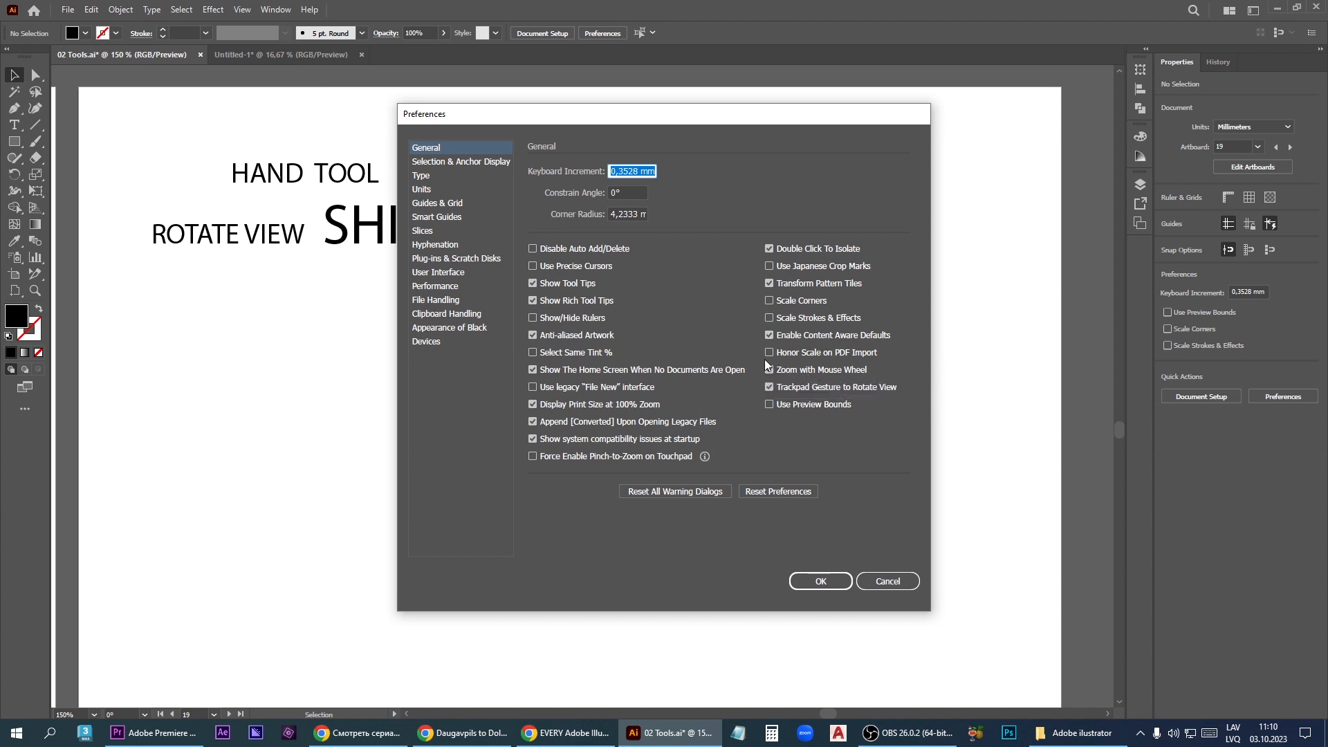
click(830, 583)
- Zoom out to 25% and pan the view to show the full grid of tool artboards
scroll(485, 513, down, 1)
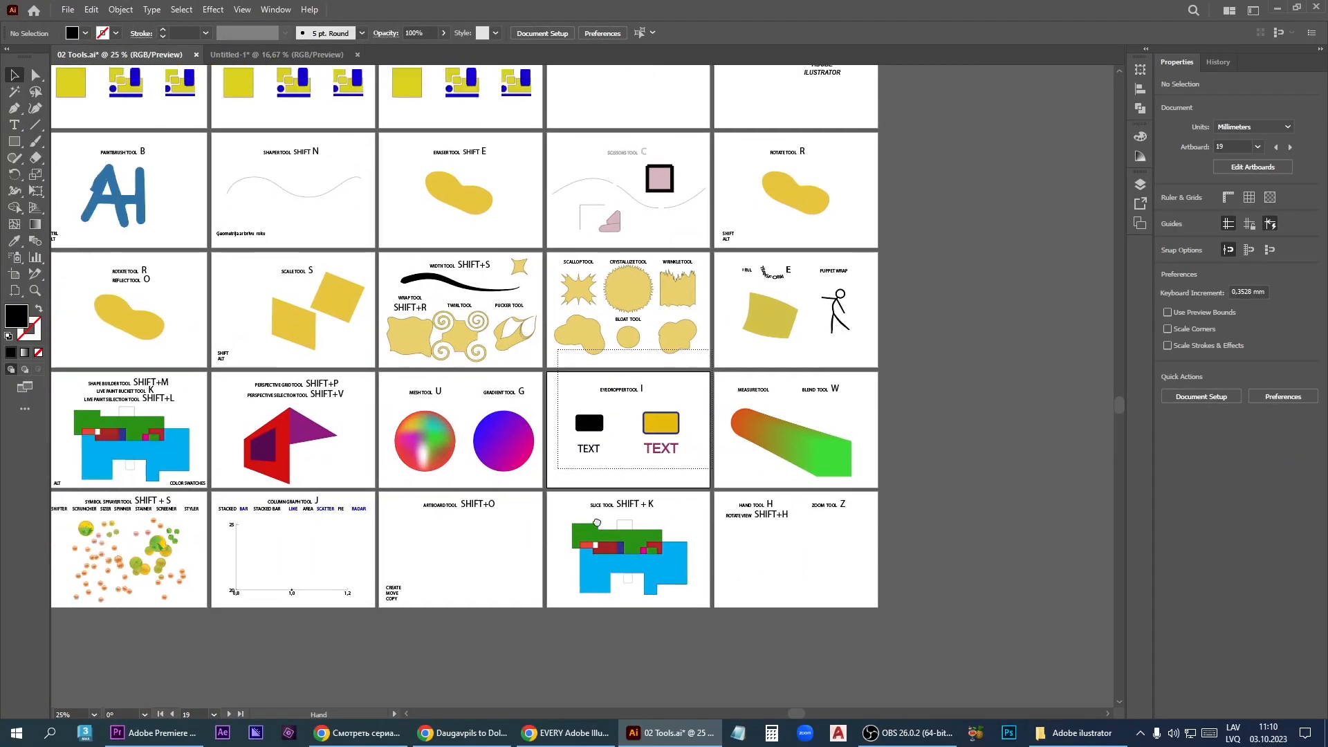
drag(596, 523, 693, 595)
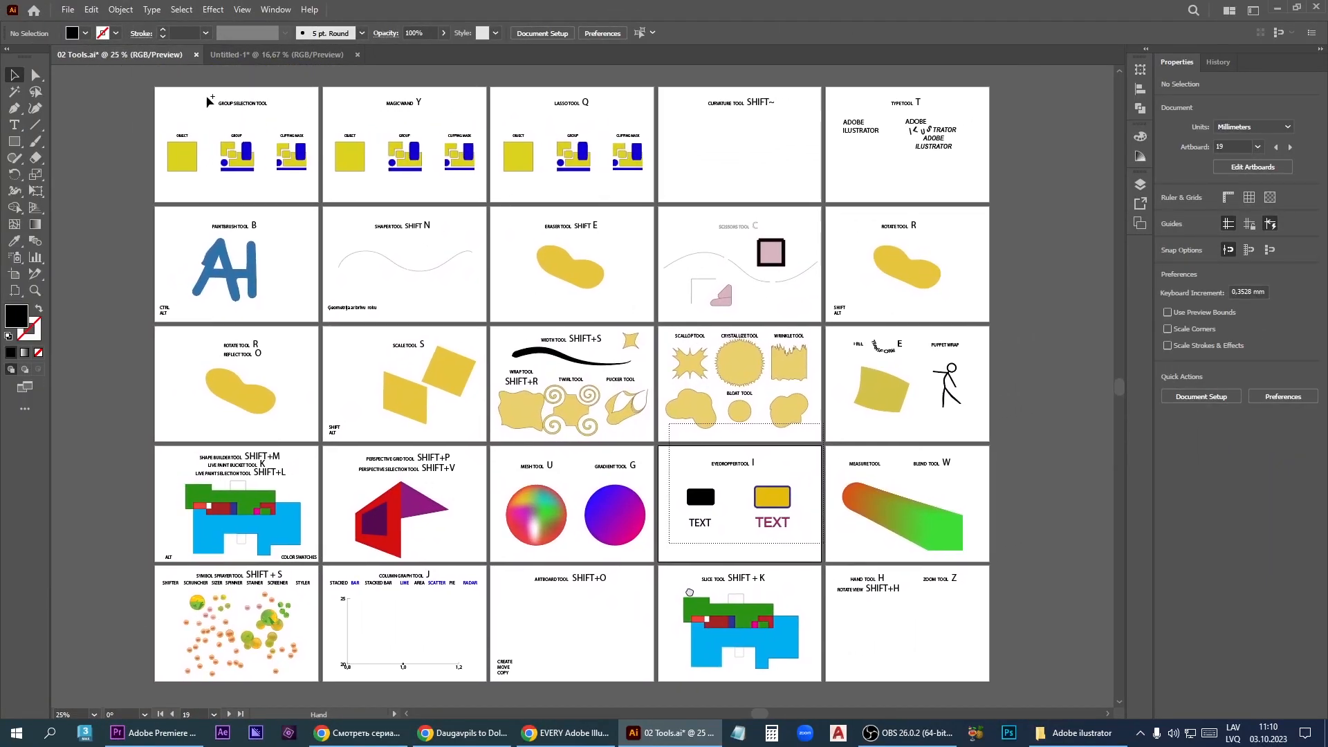